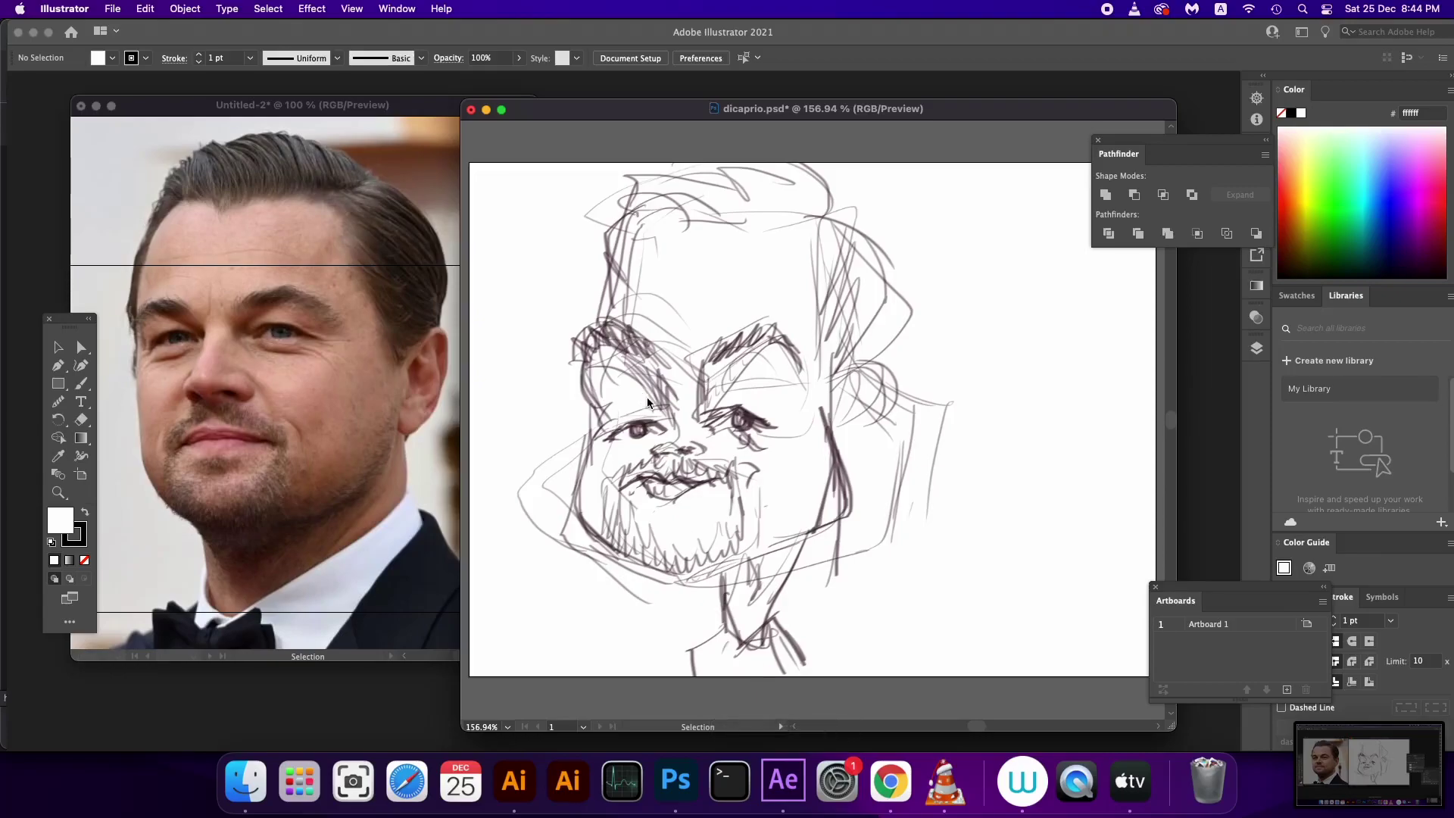
Create Calligraphic Brush 1: a 3 pt calligraphic brush whose size varies with pressure
{"action": "key", "text": "b"}
{"action": "left_click", "coordinate": [421, 58]}
{"action": "left_click", "coordinate": [383, 176]}
{"action": "left_click", "coordinate": [788, 506]}
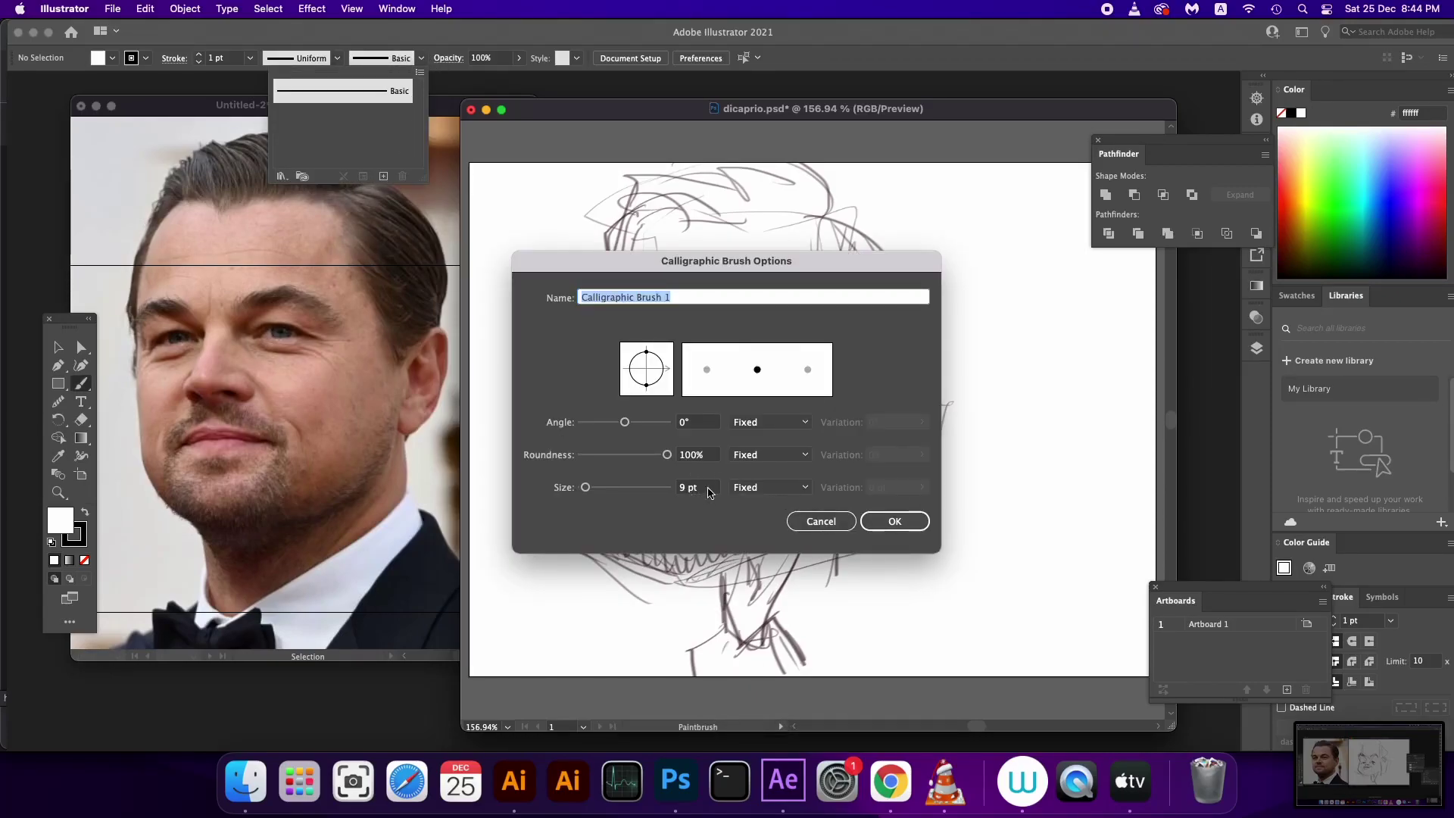
{"action": "left_click", "coordinate": [696, 487]}
{"action": "left_click", "coordinate": [769, 487]}
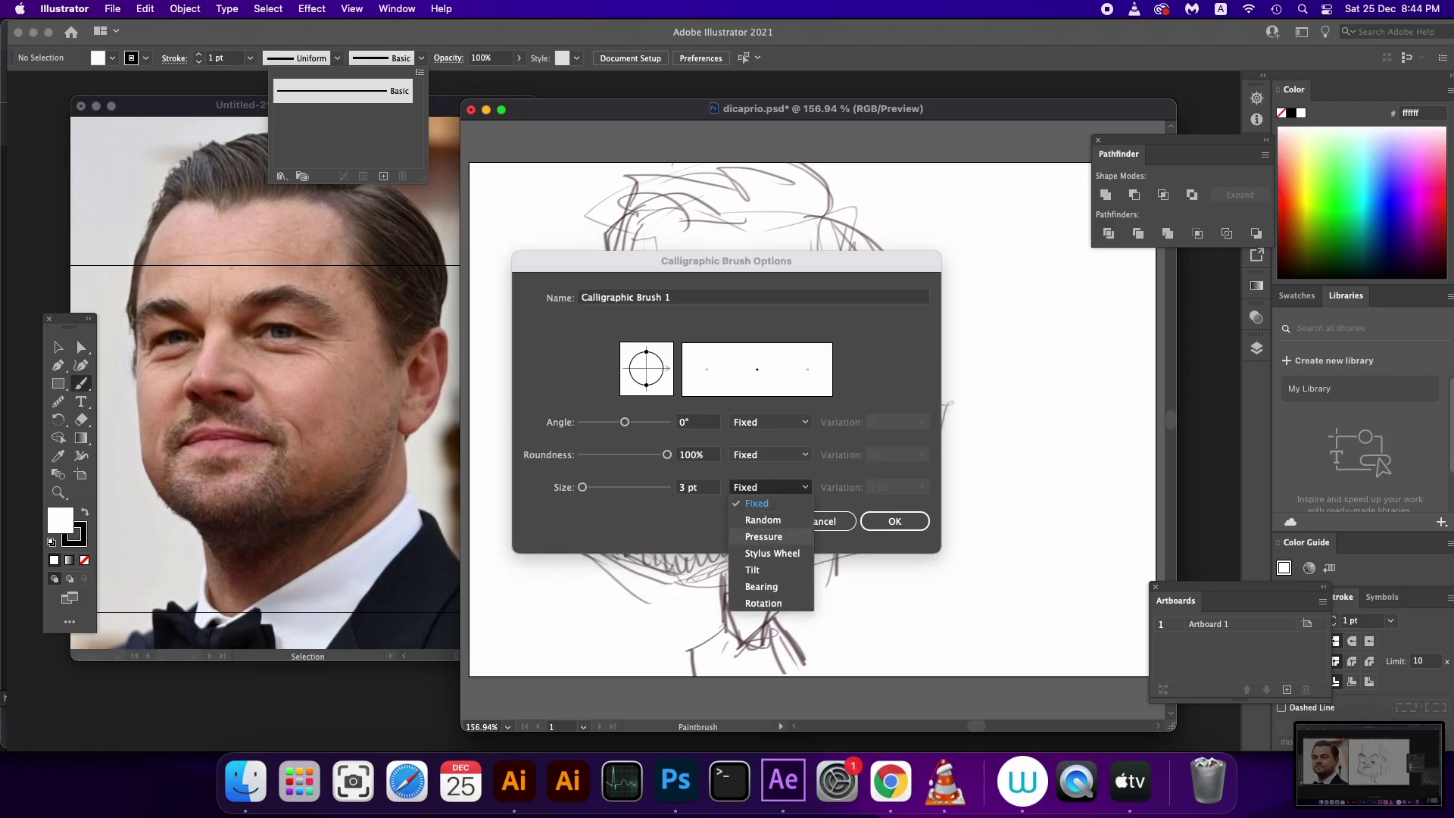
{"action": "left_click", "coordinate": [763, 536]}
{"action": "key", "text": "Return"}
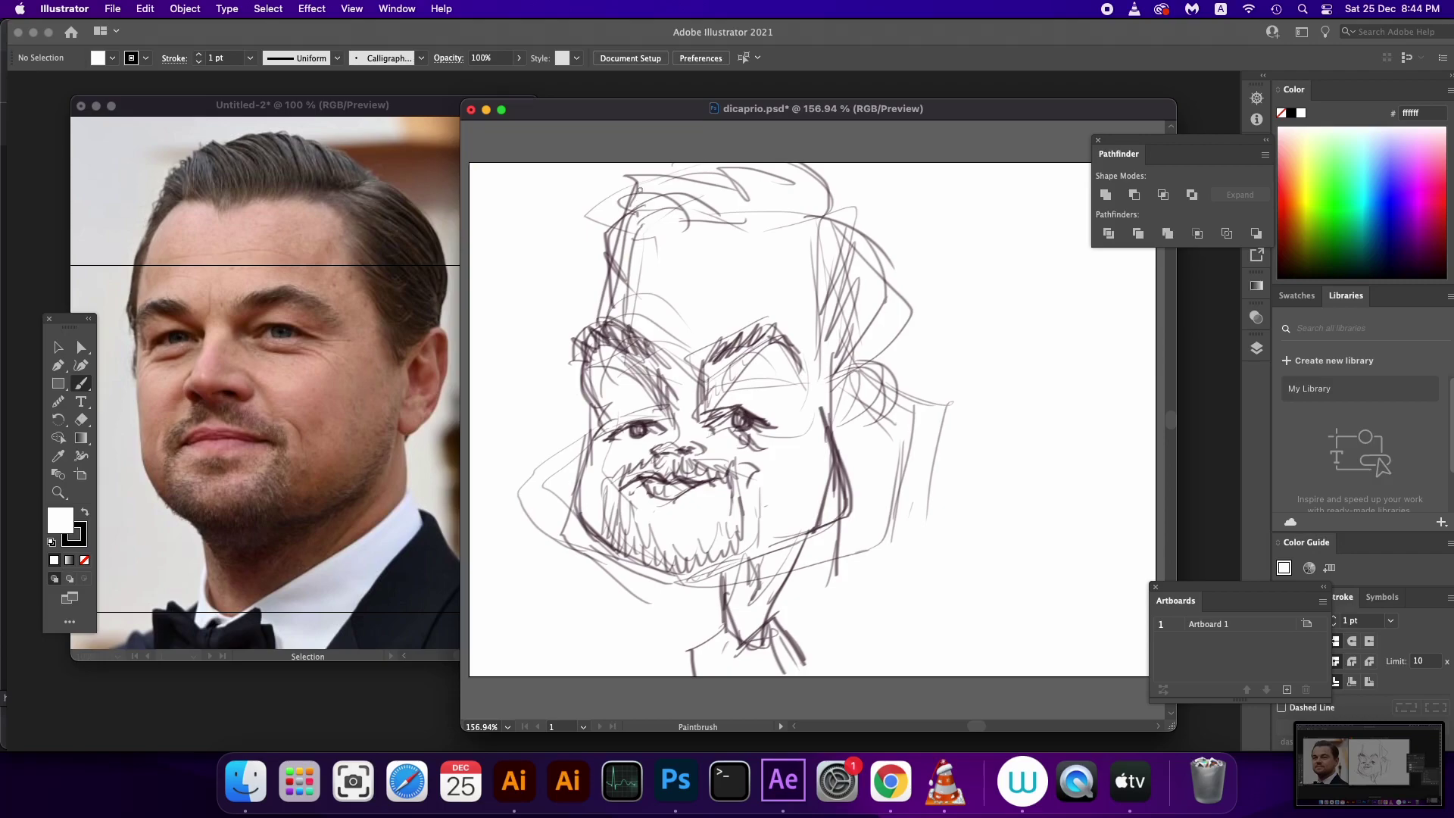
Ink a bold arc across the top of the hair, redoing unsatisfying strokes
{"action": "left_click_drag", "start_coordinate": [633, 178], "coordinate": [602, 216]}
{"action": "key", "text": "cmd+z"}
{"action": "mouse_move", "coordinate": [612, 206]}
{"action": "left_mouse_down"}
{"action": "mouse_move", "coordinate": [708, 190]}
{"action": "mouse_move", "coordinate": [697, 149]}
{"action": "mouse_move", "coordinate": [762, 177]}
{"action": "left_mouse_up"}
{"action": "key", "text": "ctrl+z"}
{"action": "key", "text": "ctrl+z"}
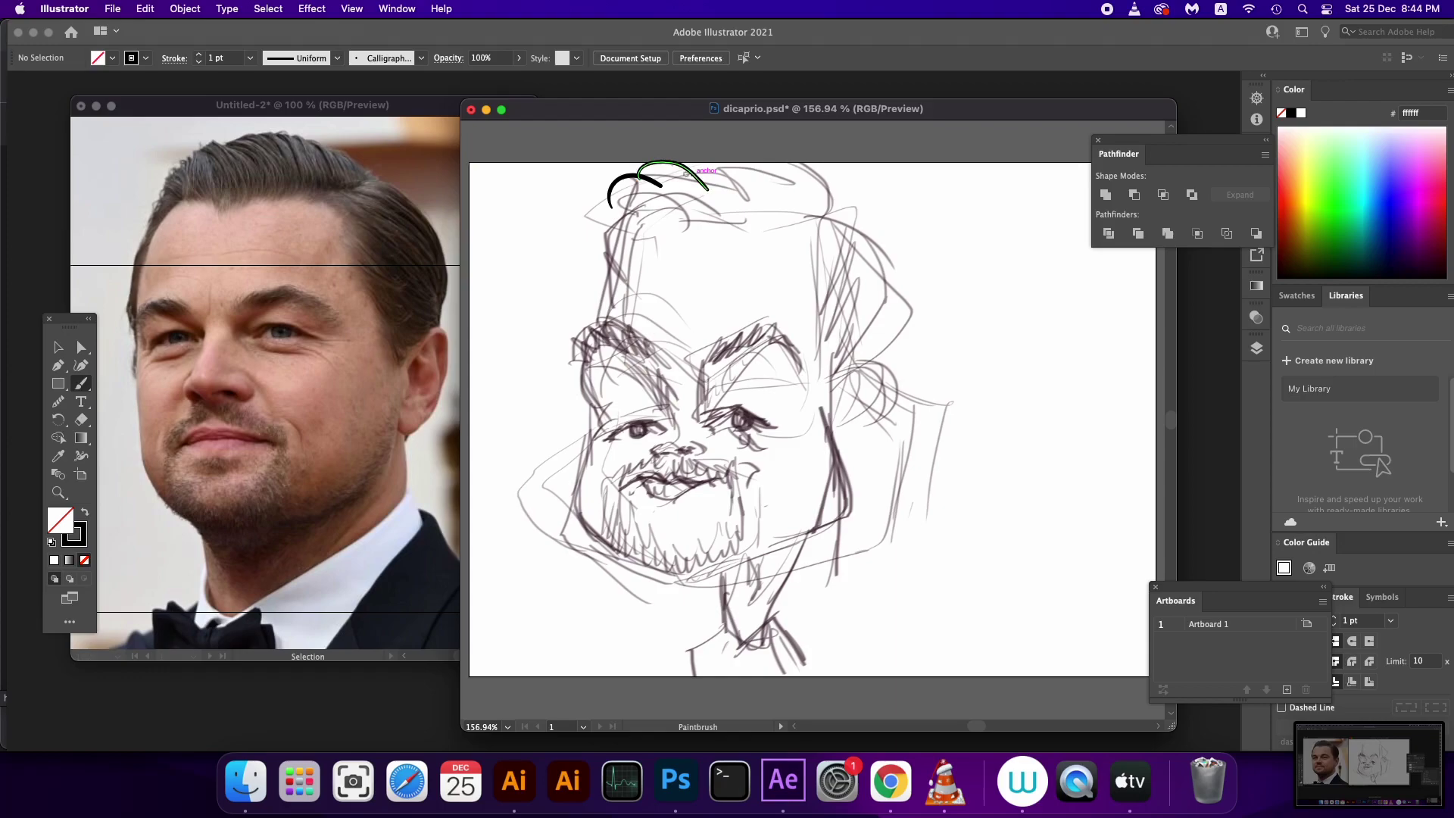
{"action": "key", "text": "ctrl+z"}
{"action": "mouse_move", "coordinate": [642, 178]}
{"action": "left_mouse_down"}
{"action": "mouse_move", "coordinate": [799, 185]}
{"action": "mouse_move", "coordinate": [830, 215]}
{"action": "mouse_move", "coordinate": [869, 340]}
{"action": "mouse_move", "coordinate": [852, 365]}
{"action": "left_mouse_up"}
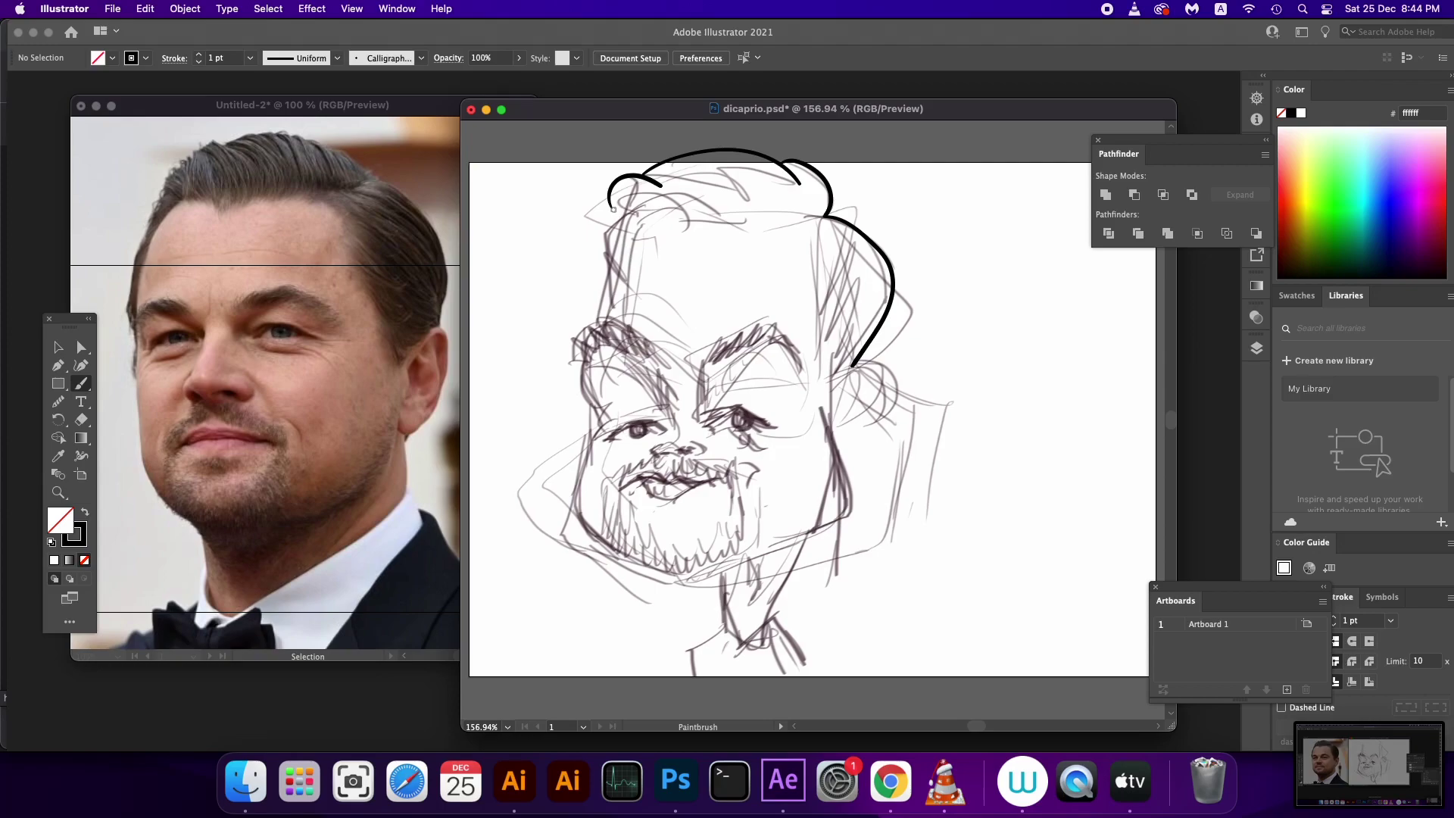
Ink the left hairline and a line down the left side of the face
{"action": "left_click_drag", "start_coordinate": [613, 209], "coordinate": [597, 268]}
{"action": "key", "text": "cmd+z"}
{"action": "left_click_drag", "start_coordinate": [618, 203], "coordinate": [577, 333]}
{"action": "key", "text": "cmd+z"}
{"action": "left_click_drag", "start_coordinate": [601, 247], "coordinate": [599, 326]}
Ink the curve at the left temple and down the face beside the left eye
{"action": "mouse_move", "coordinate": [575, 361]}
{"action": "left_mouse_down"}
{"action": "mouse_move", "coordinate": [597, 325]}
{"action": "mouse_move", "coordinate": [663, 355]}
{"action": "mouse_move", "coordinate": [640, 338]}
{"action": "mouse_move", "coordinate": [660, 356]}
{"action": "mouse_move", "coordinate": [581, 378]}
{"action": "mouse_move", "coordinate": [586, 398]}
{"action": "left_mouse_up"}
{"action": "key", "text": "cmd+z"}
{"action": "key", "text": "cmd+z"}
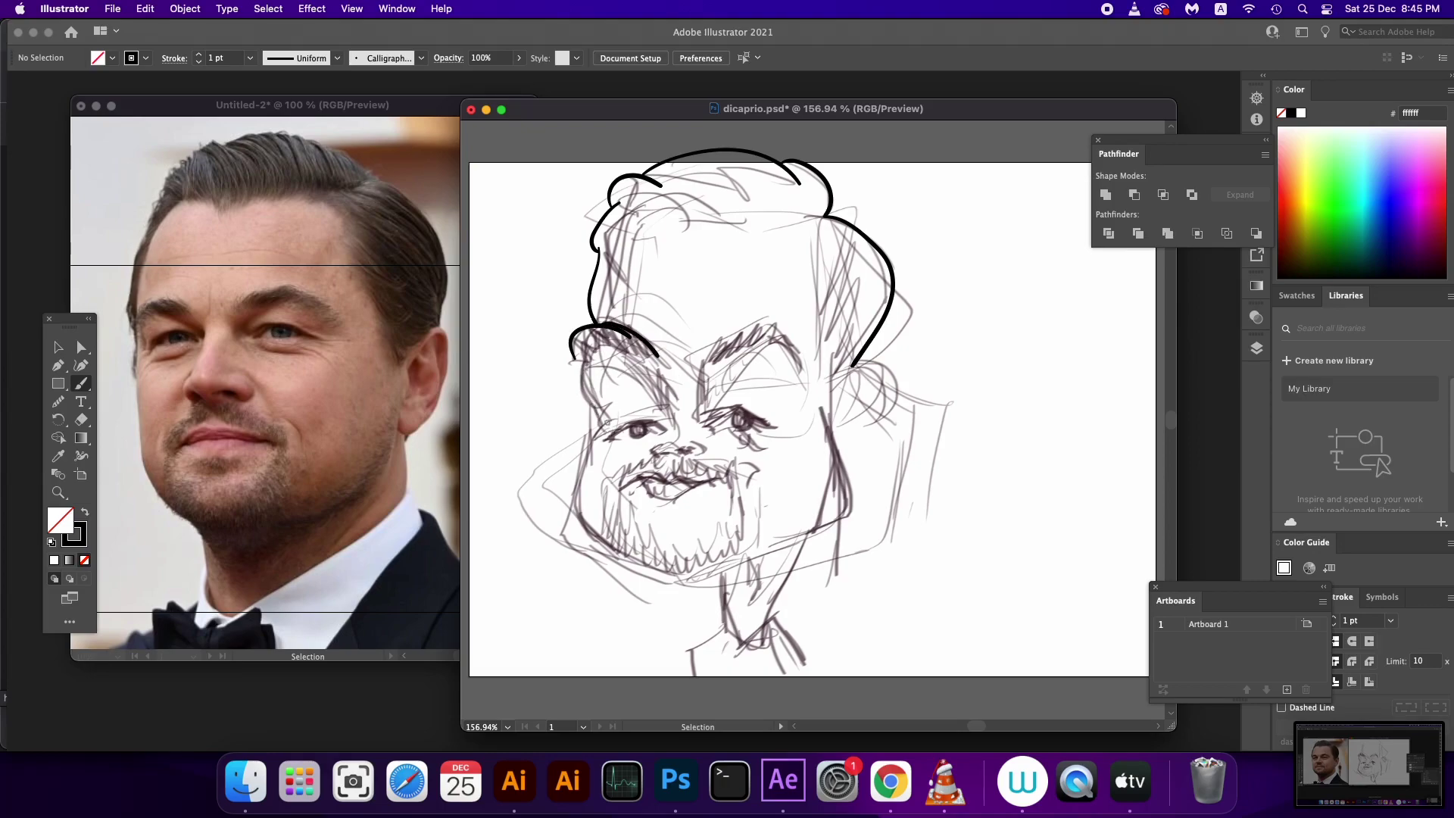
{"action": "mouse_move", "coordinate": [596, 349]}
{"action": "left_mouse_down"}
{"action": "mouse_move", "coordinate": [583, 370]}
{"action": "mouse_move", "coordinate": [600, 414]}
{"action": "left_mouse_up"}
{"action": "key", "text": "cmd+z"}
{"action": "key", "text": "cmd+z"}
{"action": "left_click_drag", "start_coordinate": [596, 354], "coordinate": [602, 421]}
{"action": "mouse_move", "coordinate": [603, 438]}
{"action": "left_mouse_down"}
{"action": "mouse_move", "coordinate": [650, 417]}
{"action": "mouse_move", "coordinate": [665, 433]}
{"action": "left_mouse_up"}
{"action": "key", "text": "ctrl+z"}
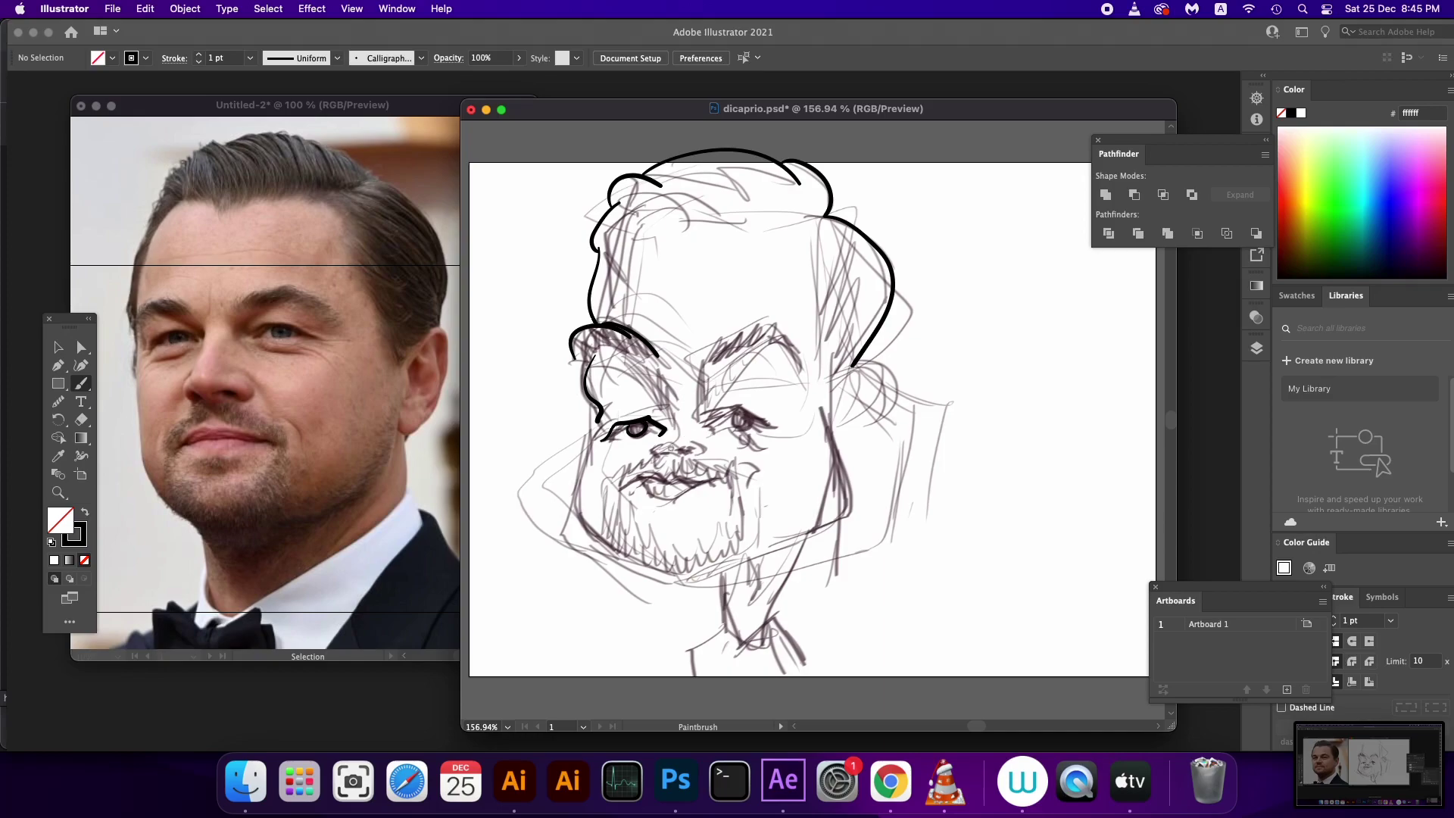
Ink the hook under the left eye and short strokes around the nose and nostril
{"action": "left_click_drag", "start_coordinate": [656, 444], "coordinate": [651, 457]}
{"action": "left_click_drag", "start_coordinate": [656, 450], "coordinate": [673, 452]}
{"action": "left_click_drag", "start_coordinate": [692, 456], "coordinate": [703, 458]}
{"action": "key", "text": "super+z"}
{"action": "left_click_drag", "start_coordinate": [700, 440], "coordinate": [702, 457]}
{"action": "key", "text": "super+shift+a"}
Ink the nose bridge line and the lines above and along the right eye
{"action": "mouse_move", "coordinate": [675, 422]}
{"action": "left_mouse_down"}
{"action": "mouse_move", "coordinate": [663, 376]}
{"action": "mouse_move", "coordinate": [681, 426]}
{"action": "left_mouse_up"}
{"action": "key", "text": "super+z"}
{"action": "mouse_move", "coordinate": [668, 436]}
{"action": "left_mouse_down"}
{"action": "mouse_move", "coordinate": [673, 390]}
{"action": "mouse_move", "coordinate": [653, 366]}
{"action": "left_mouse_up"}
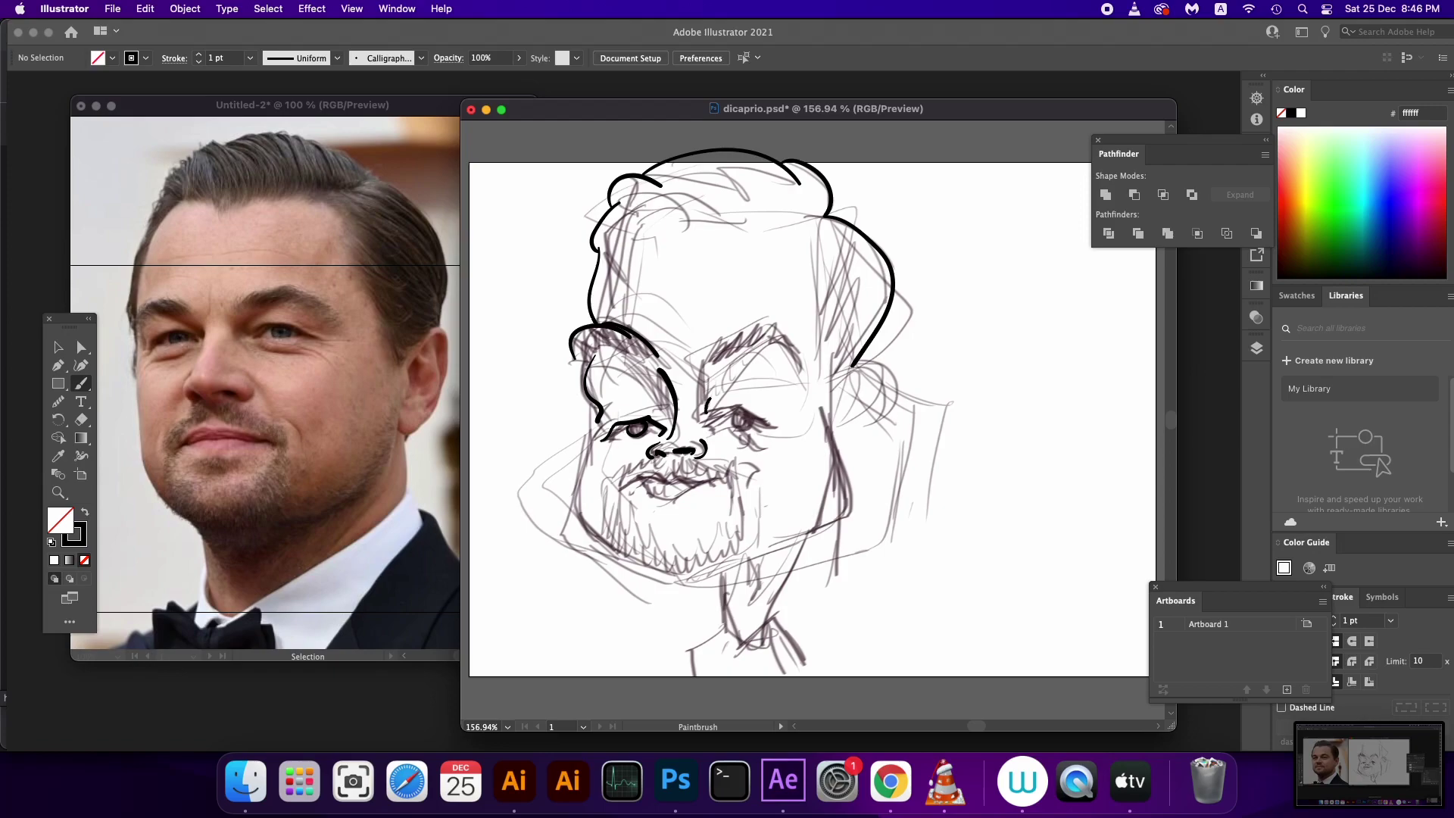
{"action": "left_click_drag", "start_coordinate": [704, 414], "coordinate": [791, 416]}
{"action": "left_click_drag", "start_coordinate": [705, 422], "coordinate": [753, 418]}
Ink the mustache stroke and a long line down the left cheek
{"action": "left_click_drag", "start_coordinate": [679, 481], "coordinate": [729, 476]}
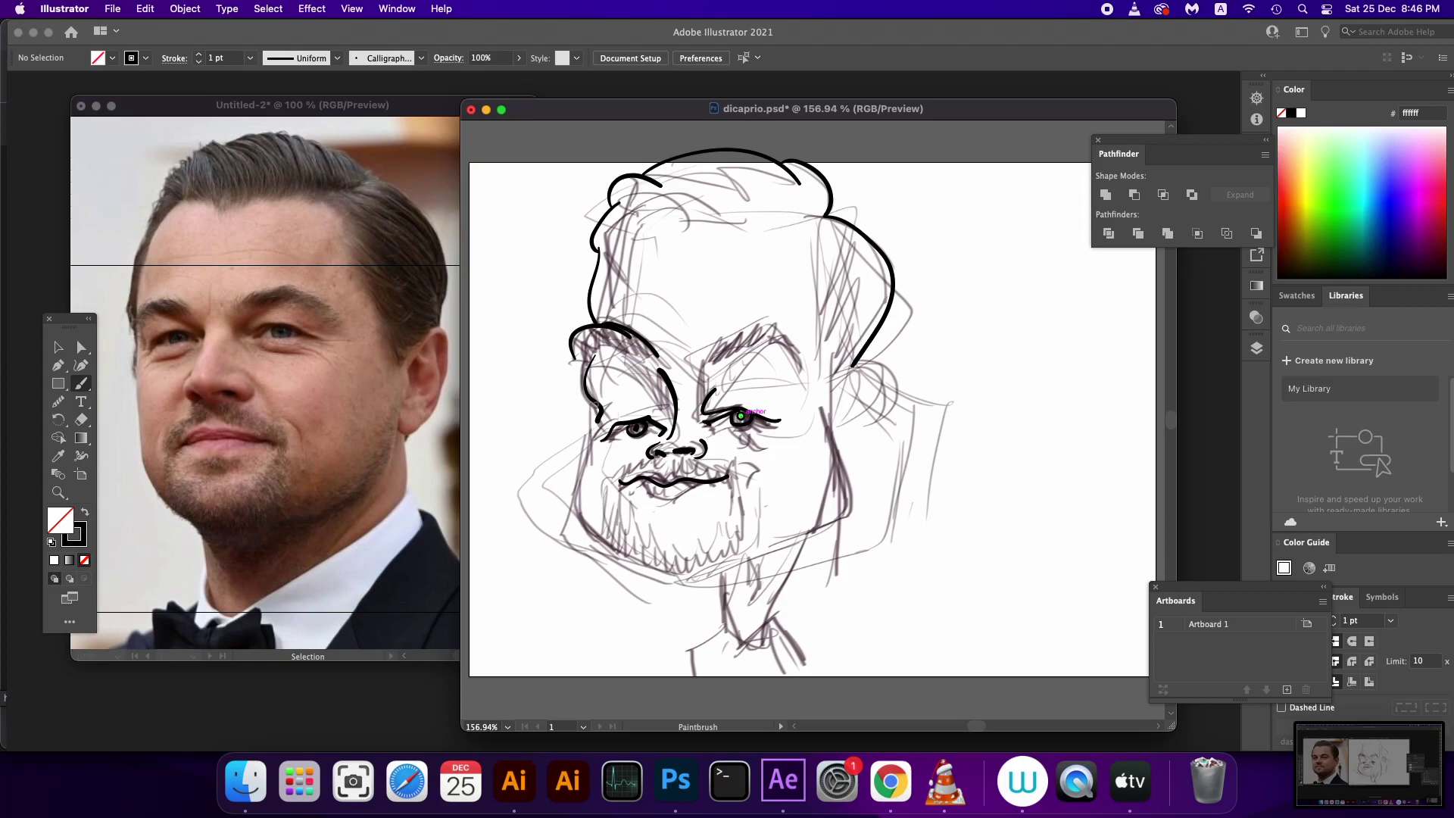
{"action": "left_click_drag", "start_coordinate": [590, 399], "coordinate": [571, 491]}
{"action": "left_click_drag", "start_coordinate": [594, 400], "coordinate": [593, 538]}
{"action": "key", "text": "super+z"}
{"action": "left_click_drag", "start_coordinate": [587, 356], "coordinate": [604, 546]}
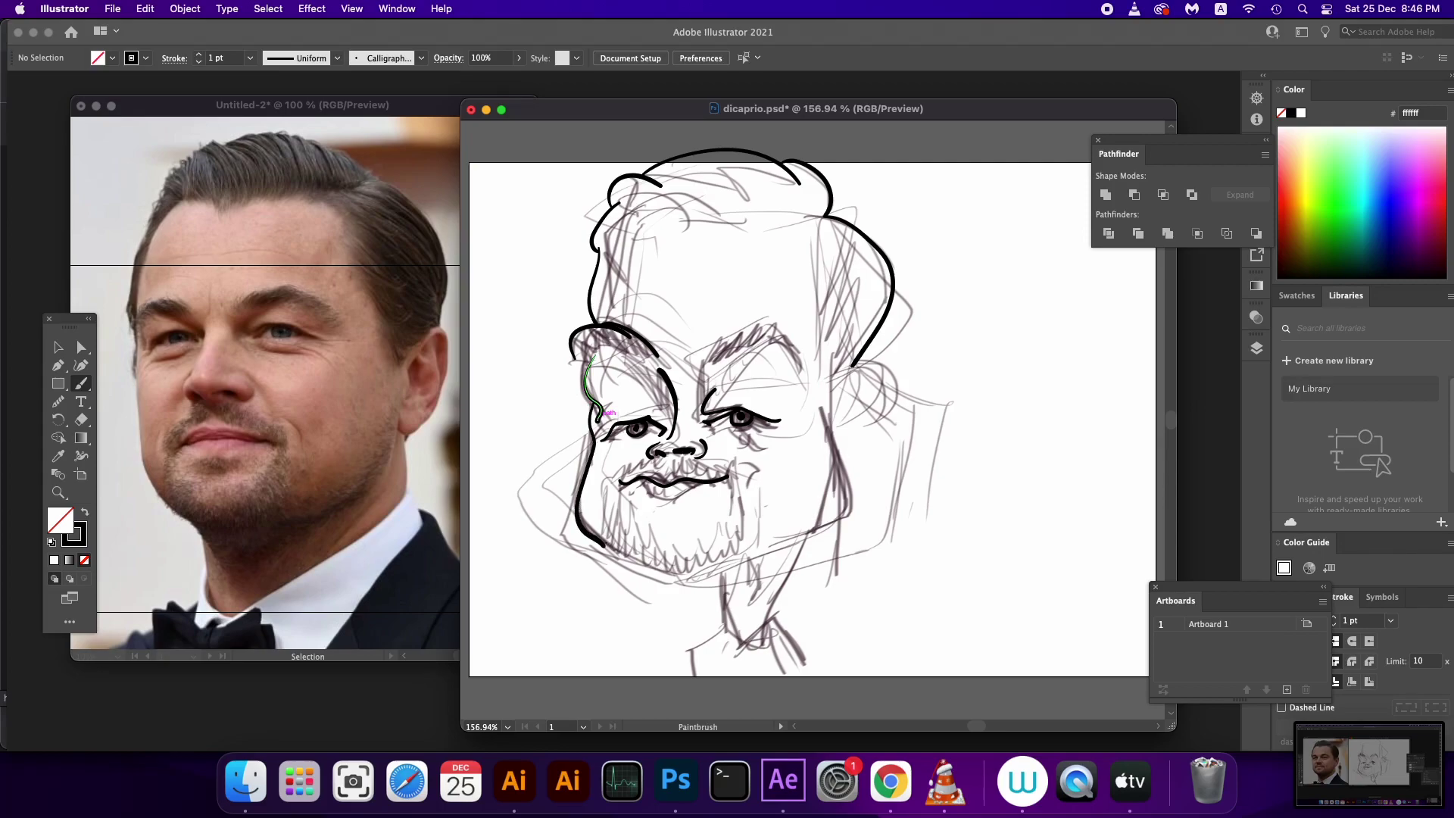
Ink the chin line and a single stroke along the jaw and right cheek
{"action": "left_click_drag", "start_coordinate": [604, 545], "coordinate": [712, 572]}
{"action": "key", "text": "super+z"}
{"action": "key", "text": "super+z"}
{"action": "left_click_drag", "start_coordinate": [609, 554], "coordinate": [679, 582]}
{"action": "key", "text": "super+z"}
{"action": "mouse_move", "coordinate": [604, 546]}
{"action": "left_mouse_down"}
{"action": "mouse_move", "coordinate": [690, 579]}
{"action": "mouse_move", "coordinate": [808, 538]}
{"action": "mouse_move", "coordinate": [838, 412]}
{"action": "left_mouse_up"}
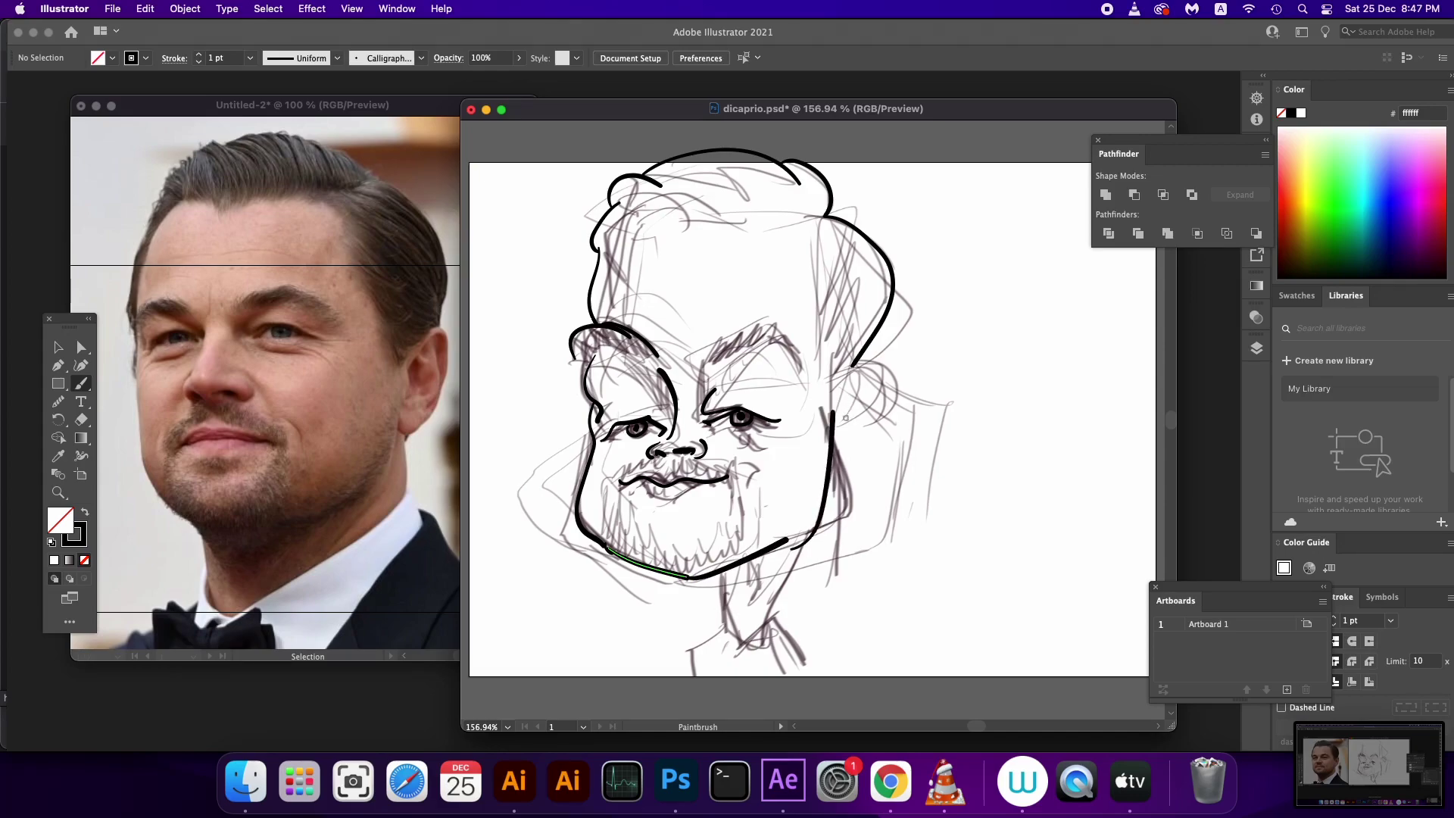
{"action": "key", "text": "ctrl+z"}
{"action": "mouse_move", "coordinate": [800, 538]}
{"action": "left_mouse_down"}
{"action": "mouse_move", "coordinate": [841, 485]}
{"action": "mouse_move", "coordinate": [830, 412]}
{"action": "mouse_move", "coordinate": [879, 350]}
{"action": "mouse_move", "coordinate": [891, 362]}
{"action": "mouse_move", "coordinate": [854, 446]}
{"action": "mouse_move", "coordinate": [836, 450]}
{"action": "mouse_move", "coordinate": [877, 361]}
{"action": "left_mouse_up"}
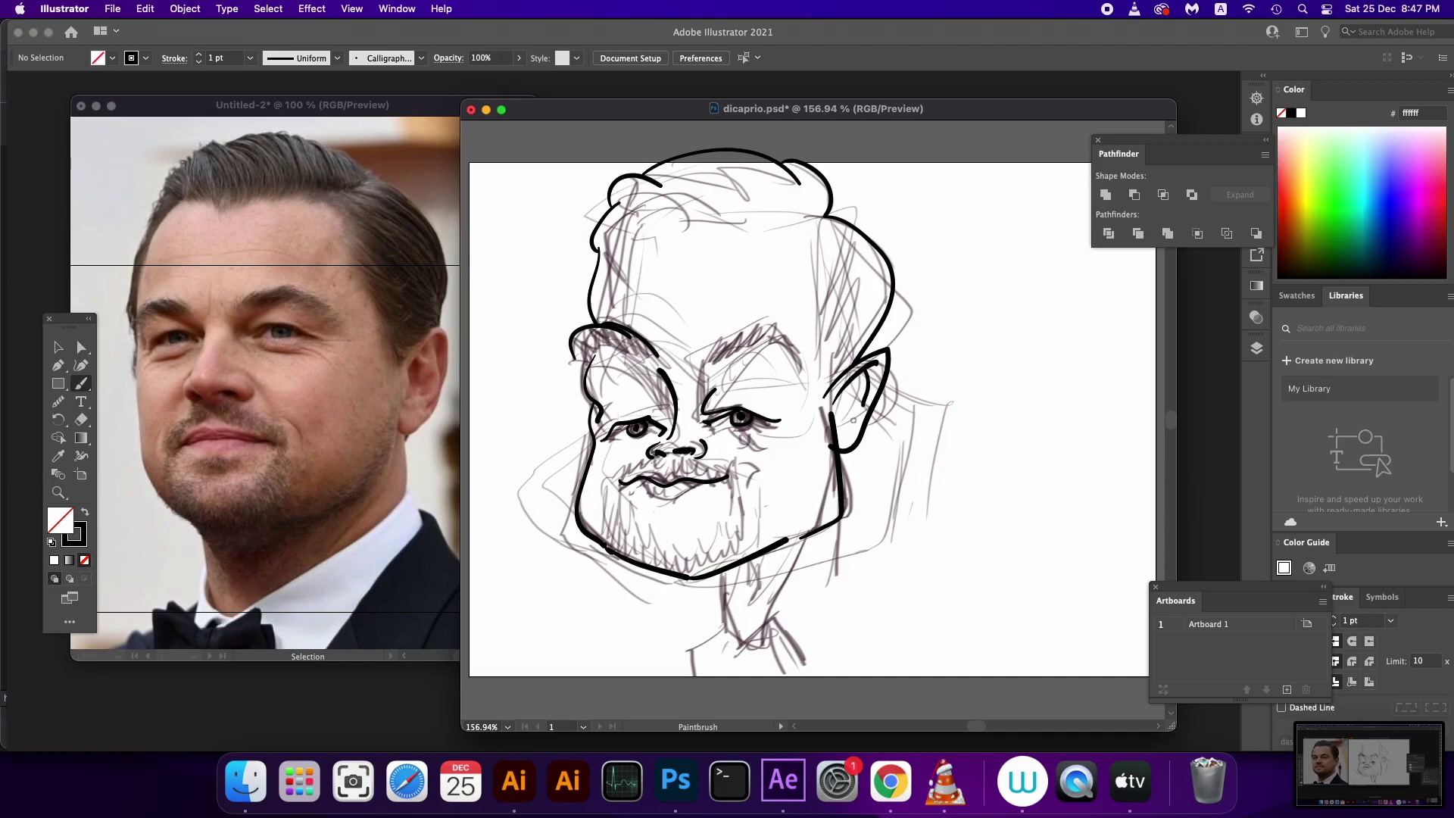
Ink the inner ear detail and try forehead hair strands, undoing the rejected ones
{"action": "left_click_drag", "start_coordinate": [846, 413], "coordinate": [853, 380]}
{"action": "mouse_move", "coordinate": [798, 257]}
{"action": "left_mouse_down"}
{"action": "mouse_move", "coordinate": [824, 284]}
{"action": "mouse_move", "coordinate": [832, 364]}
{"action": "left_mouse_up"}
{"action": "key", "text": "ctrl+z"}
{"action": "mouse_move", "coordinate": [691, 201]}
{"action": "left_mouse_down"}
{"action": "mouse_move", "coordinate": [687, 227]}
{"action": "mouse_move", "coordinate": [705, 189]}
{"action": "left_mouse_up"}
{"action": "key", "text": "cmd+z"}
Ink a contour beside the left cheek and two lines down the neck
{"action": "mouse_move", "coordinate": [708, 369]}
{"action": "left_mouse_down"}
{"action": "mouse_move", "coordinate": [727, 333]}
{"action": "mouse_move", "coordinate": [757, 331]}
{"action": "mouse_move", "coordinate": [719, 346]}
{"action": "mouse_move", "coordinate": [769, 321]}
{"action": "left_mouse_up"}
{"action": "key", "text": "cmd+z"}
{"action": "key", "text": "cmd+z"}
{"action": "key", "text": "cmd+z"}
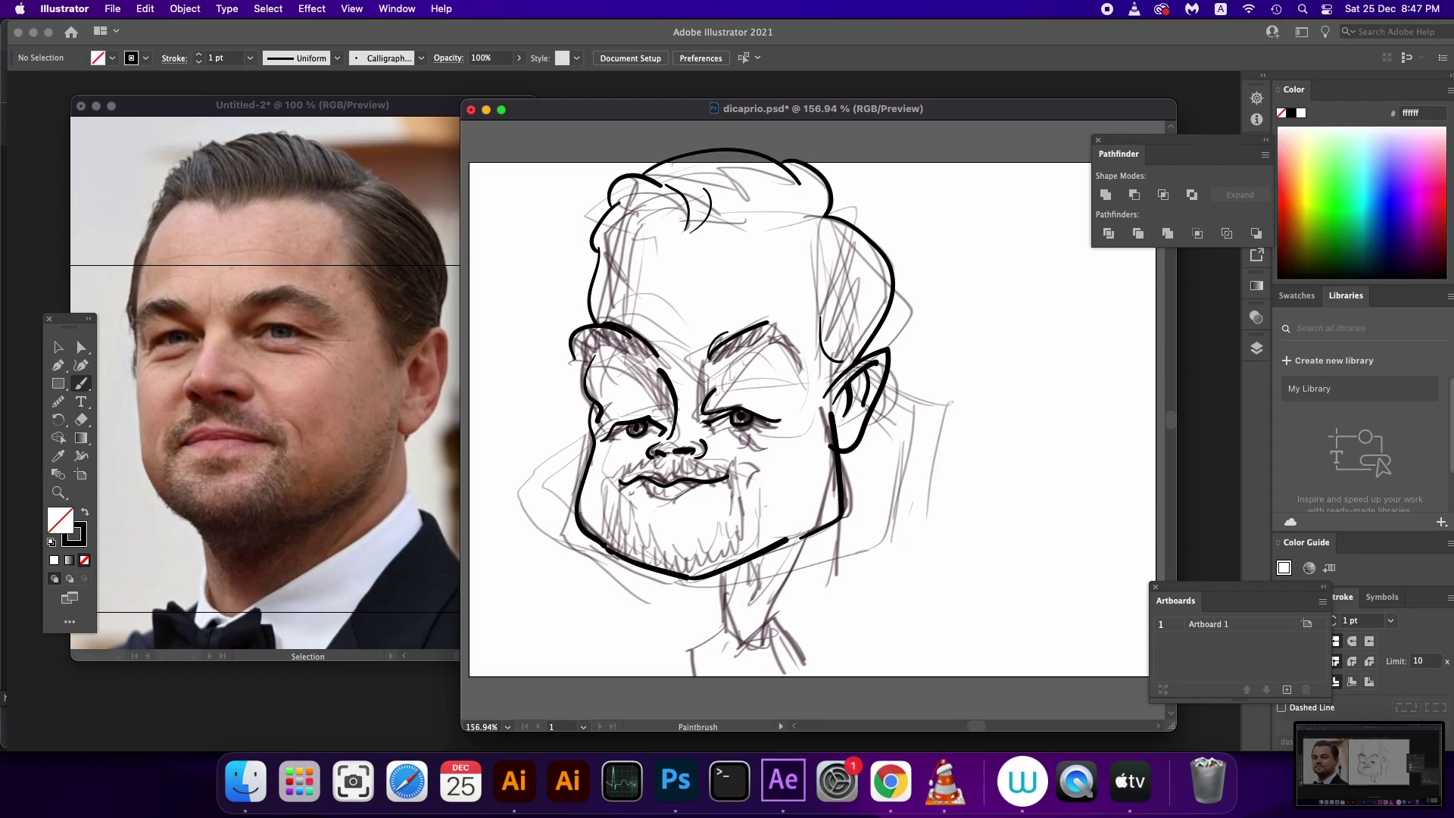
{"action": "left_click_drag", "start_coordinate": [640, 373], "coordinate": [669, 410]}
{"action": "left_click_drag", "start_coordinate": [709, 583], "coordinate": [729, 630]}
{"action": "left_click_drag", "start_coordinate": [784, 545], "coordinate": [780, 618]}
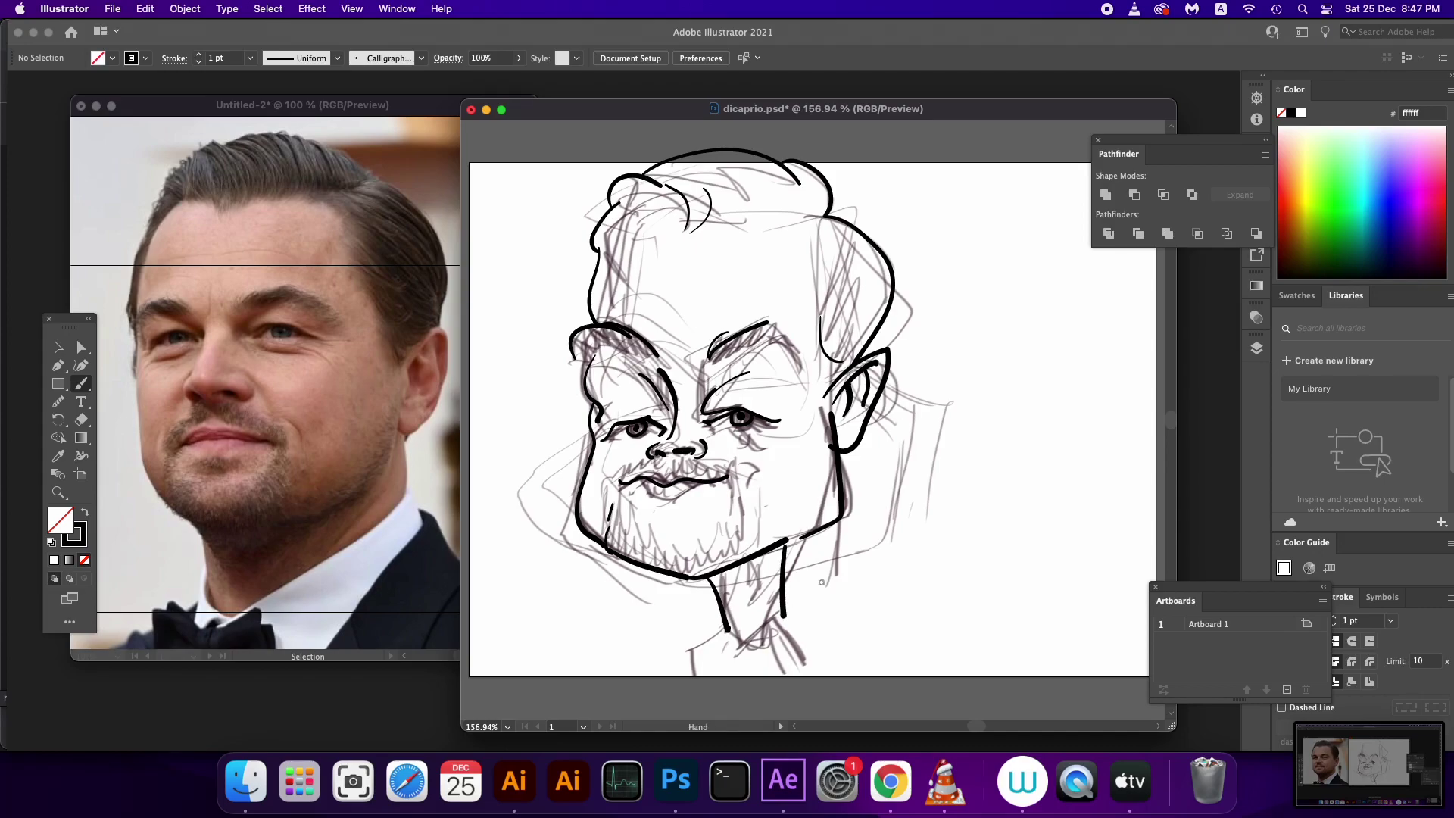
Ink the shirt collar strokes on both sides of the neck
{"action": "scroll", "coordinate": [809, 400], "scroll_direction": "down", "scroll_amount": 3}
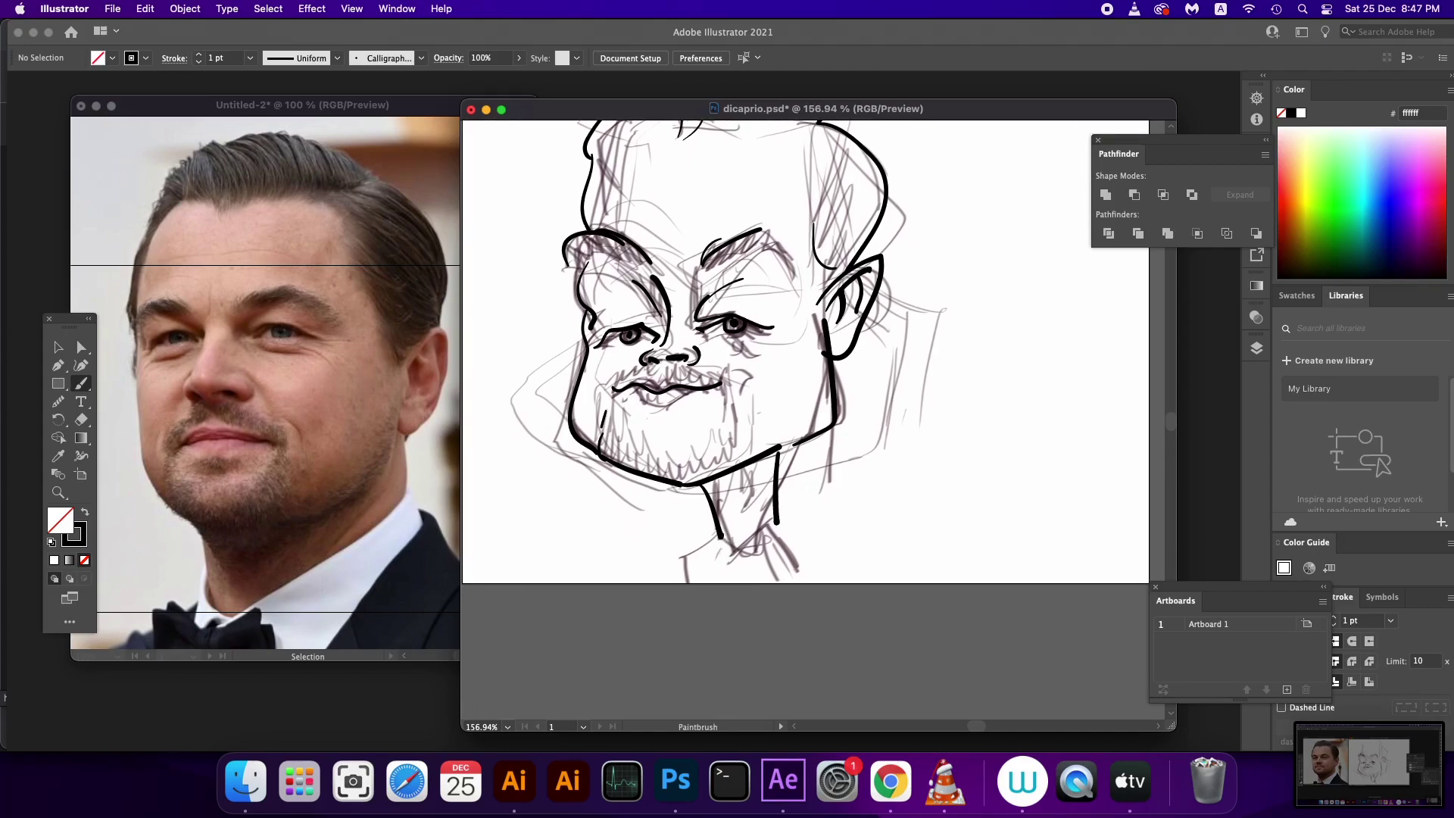
{"action": "left_click_drag", "start_coordinate": [734, 561], "coordinate": [778, 526]}
{"action": "left_click_drag", "start_coordinate": [760, 574], "coordinate": [790, 538]}
{"action": "key", "text": "super+z"}
{"action": "mouse_move", "coordinate": [760, 574]}
{"action": "left_mouse_down"}
{"action": "mouse_move", "coordinate": [787, 538]}
{"action": "mouse_move", "coordinate": [816, 603]}
{"action": "left_mouse_up"}
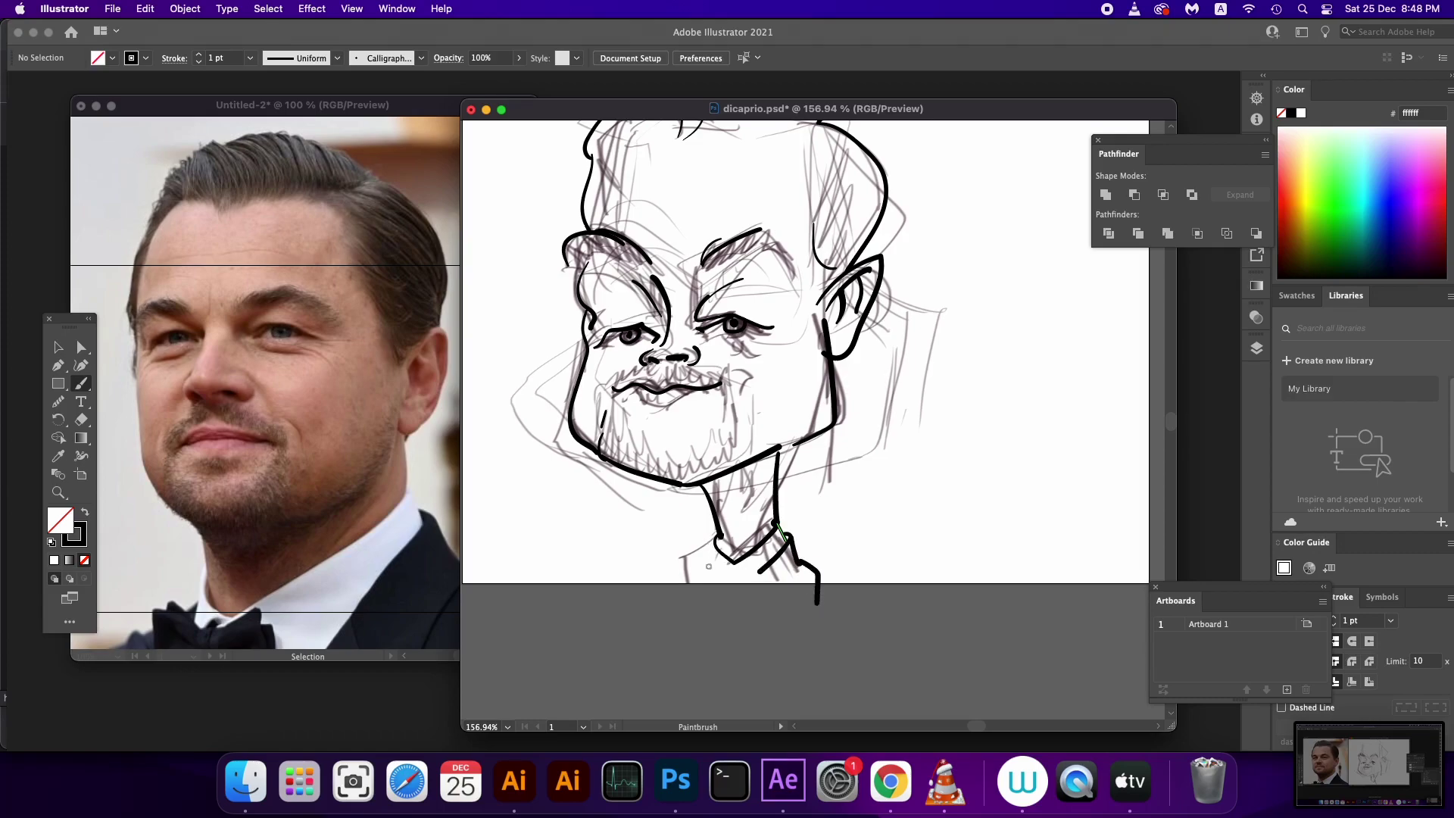
{"action": "mouse_move", "coordinate": [699, 574]}
{"action": "left_mouse_down"}
{"action": "mouse_move", "coordinate": [731, 562]}
{"action": "mouse_move", "coordinate": [758, 581]}
{"action": "left_mouse_up"}
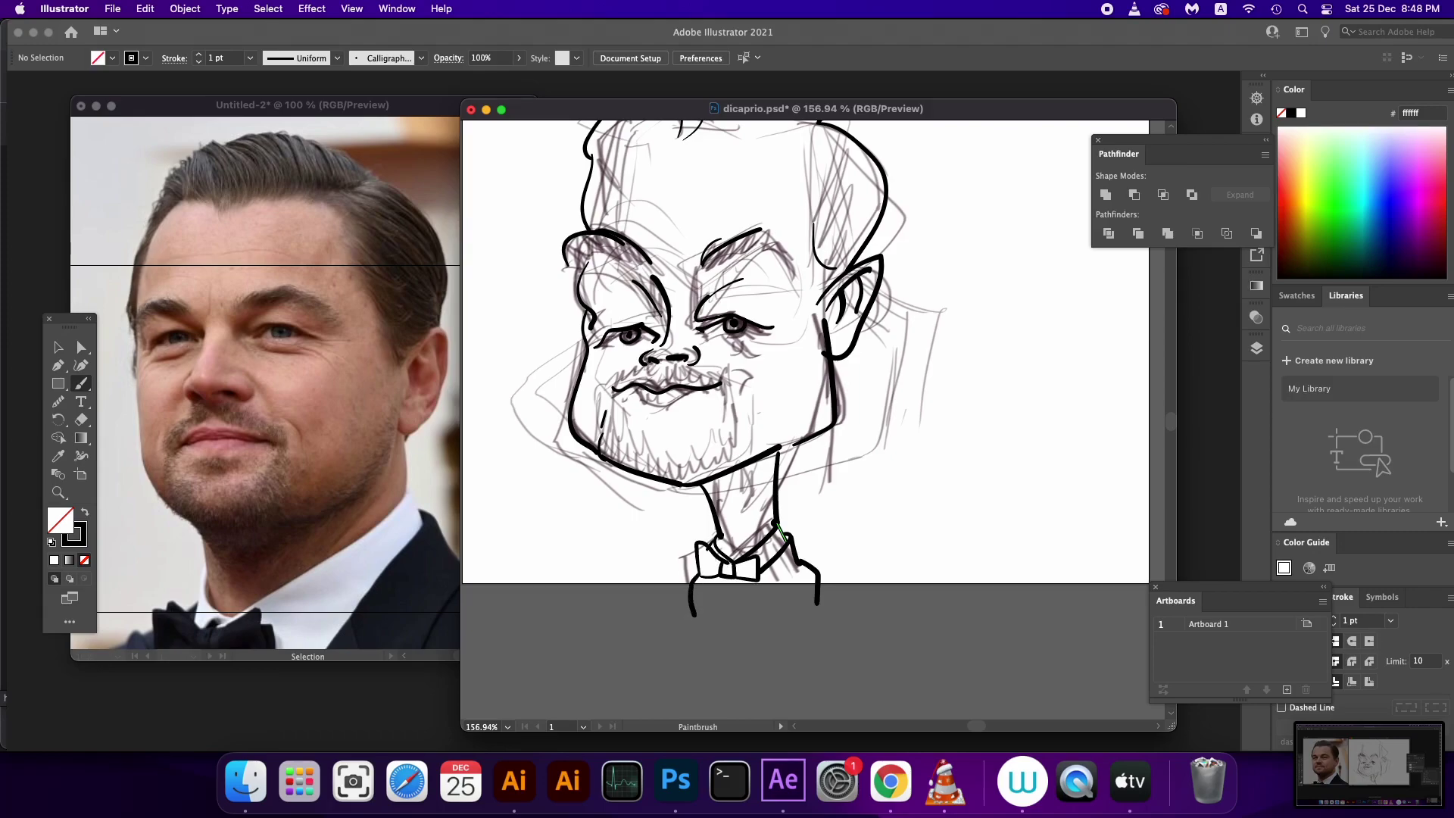
Stretch the short bottom stroke into a long horizontal base line under the bust
{"action": "key", "text": "v"}
{"action": "left_click", "coordinate": [628, 605]}
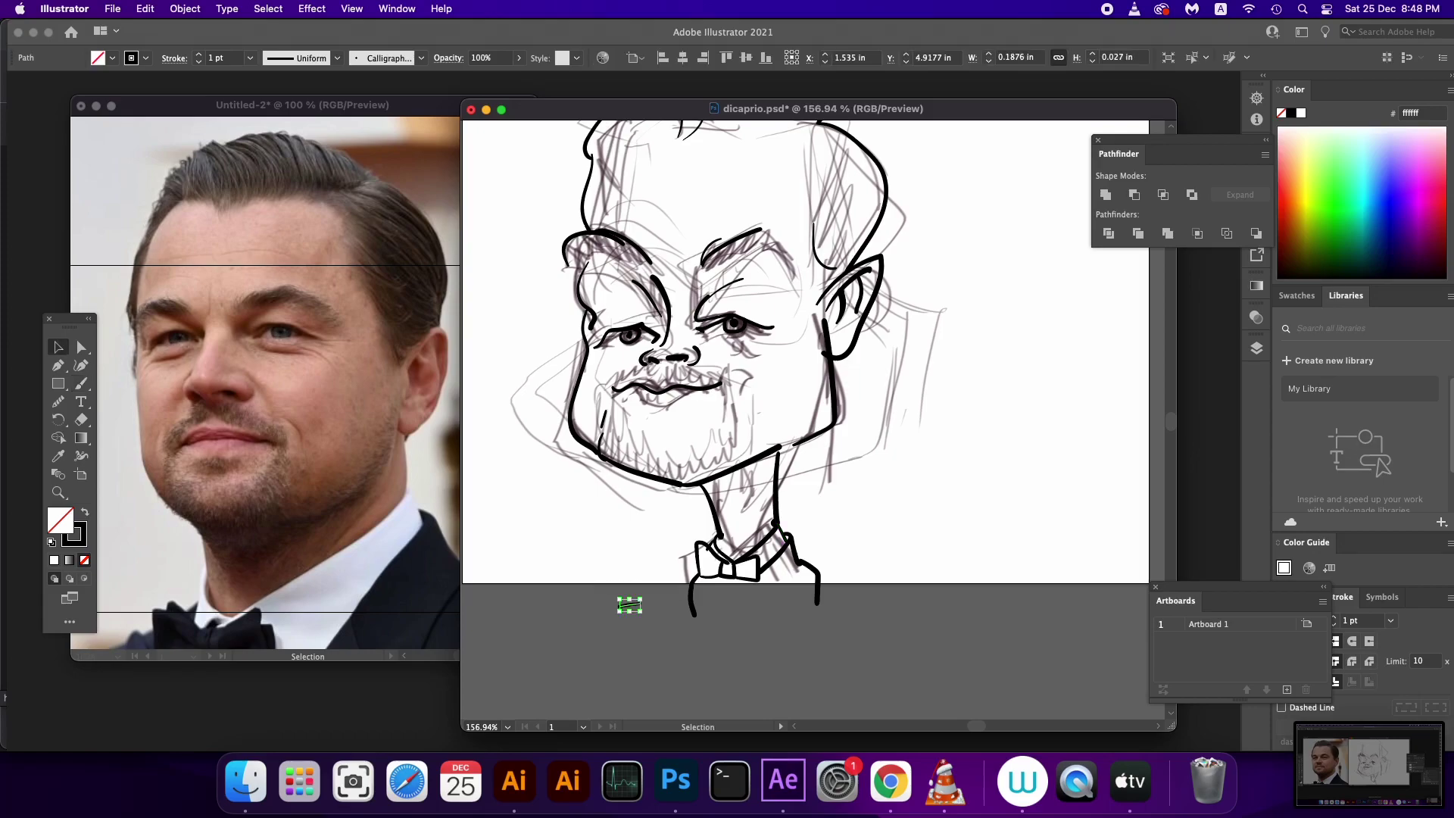
{"action": "mouse_move", "coordinate": [641, 606]}
{"action": "left_mouse_down"}
{"action": "mouse_move", "coordinate": [832, 604]}
{"action": "mouse_move", "coordinate": [805, 604]}
{"action": "left_mouse_up"}
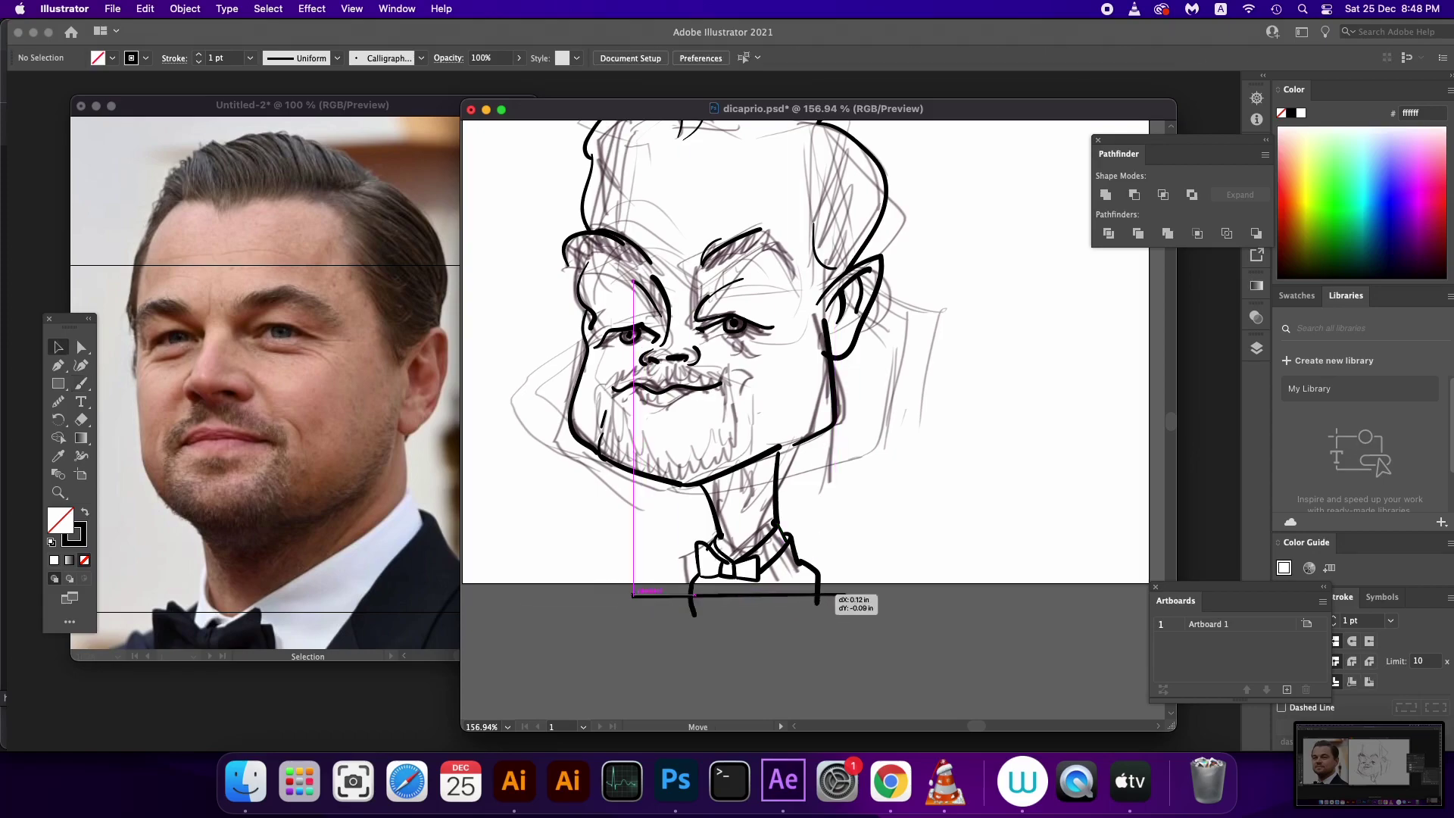
{"action": "key", "text": "super+shift+a"}
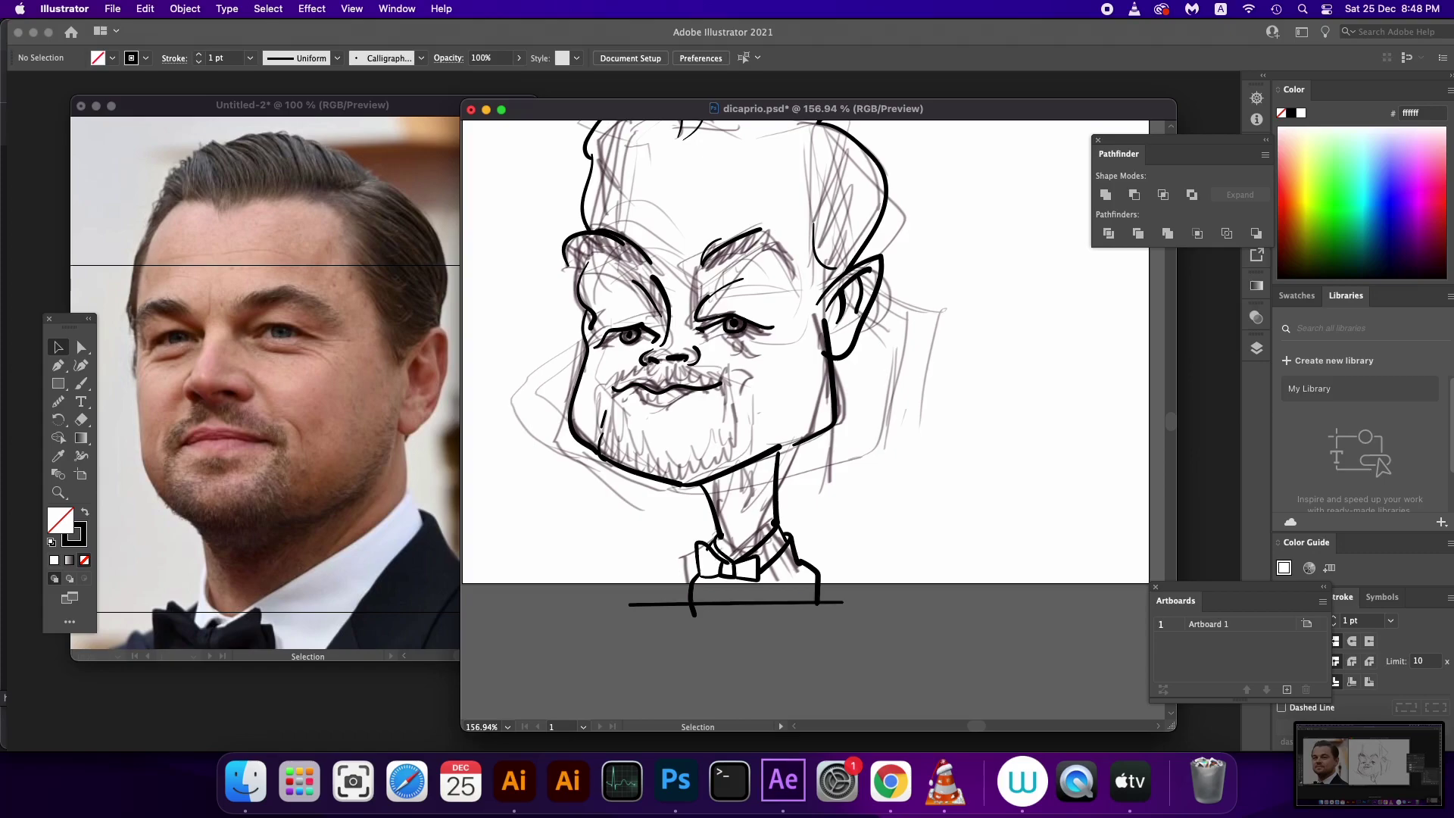
Ink a line from the bow tie down to the base line
{"action": "key", "text": "b"}
{"action": "mouse_move", "coordinate": [795, 559]}
{"action": "left_mouse_down"}
{"action": "mouse_move", "coordinate": [773, 608]}
{"action": "mouse_move", "coordinate": [720, 602]}
{"action": "left_mouse_up"}
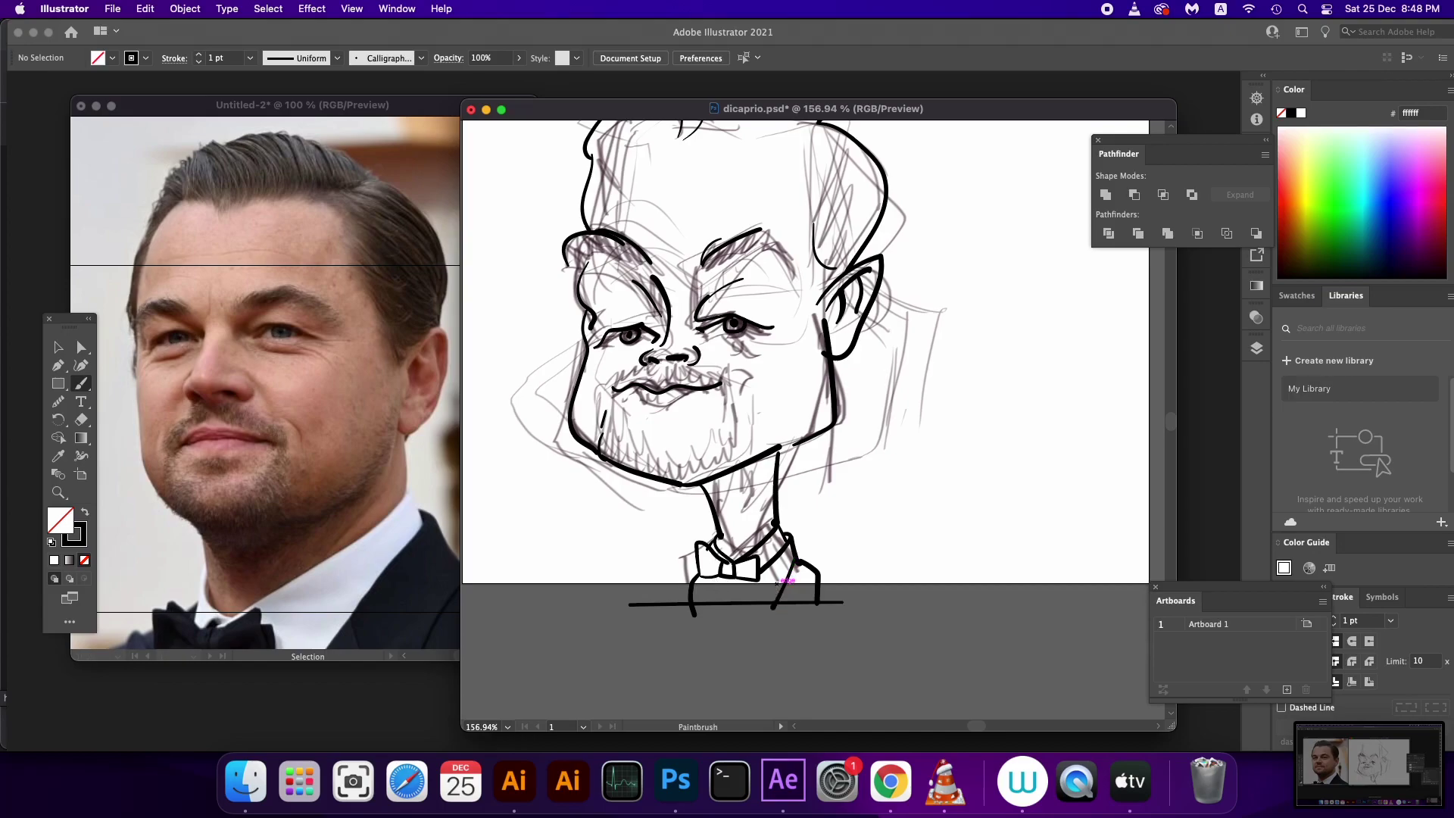
{"action": "key", "text": "ctrl+z"}
{"action": "left_click_drag", "start_coordinate": [718, 577], "coordinate": [731, 607]}
Ink the left forehead outline and long hair strands along the temple
{"action": "scroll", "coordinate": [774, 581], "scroll_direction": "up", "scroll_amount": 2}
{"action": "scroll", "coordinate": [741, 482], "scroll_direction": "up", "scroll_amount": 2}
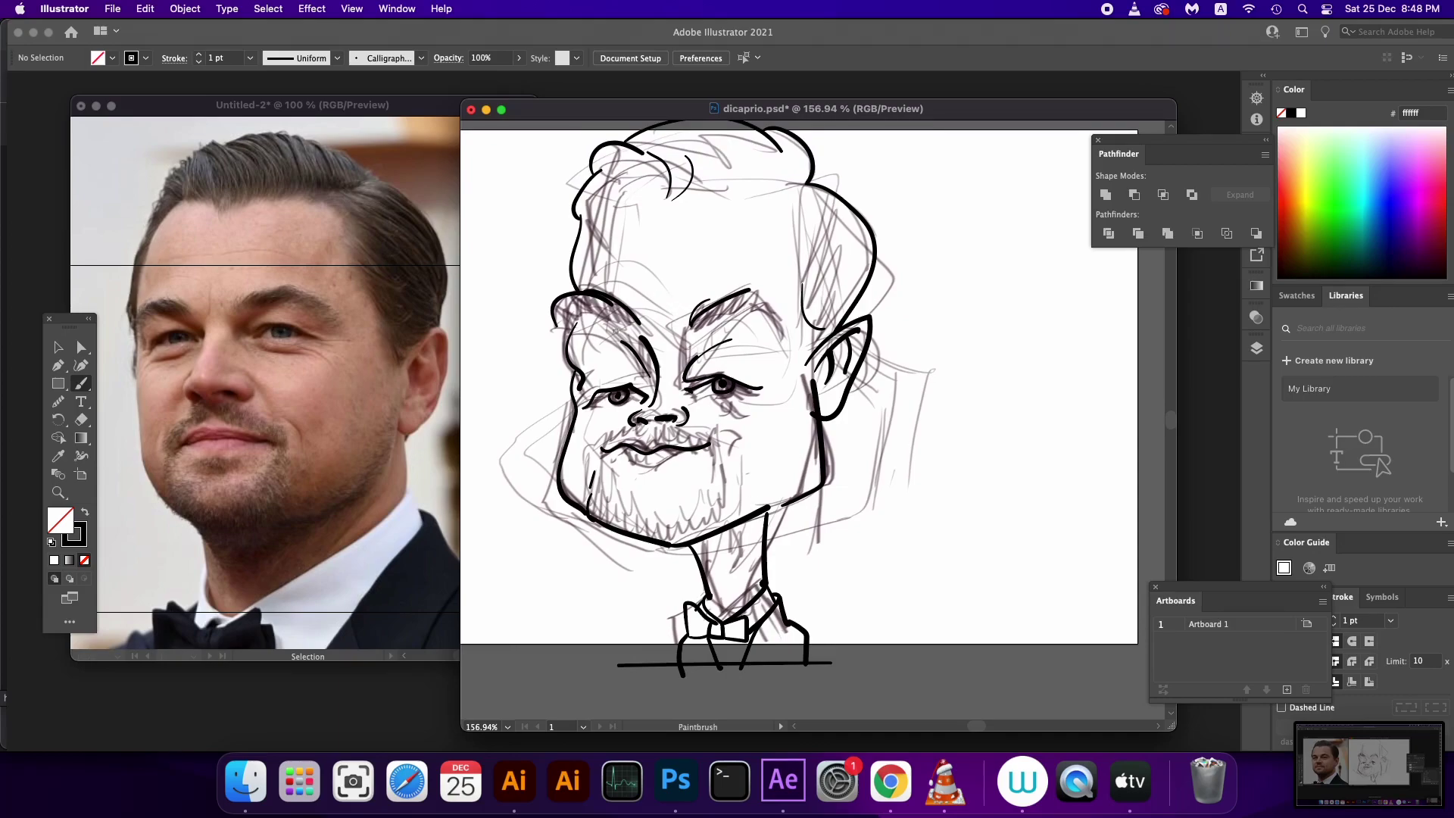
{"action": "scroll", "coordinate": [774, 577], "scroll_direction": "up", "scroll_amount": 2}
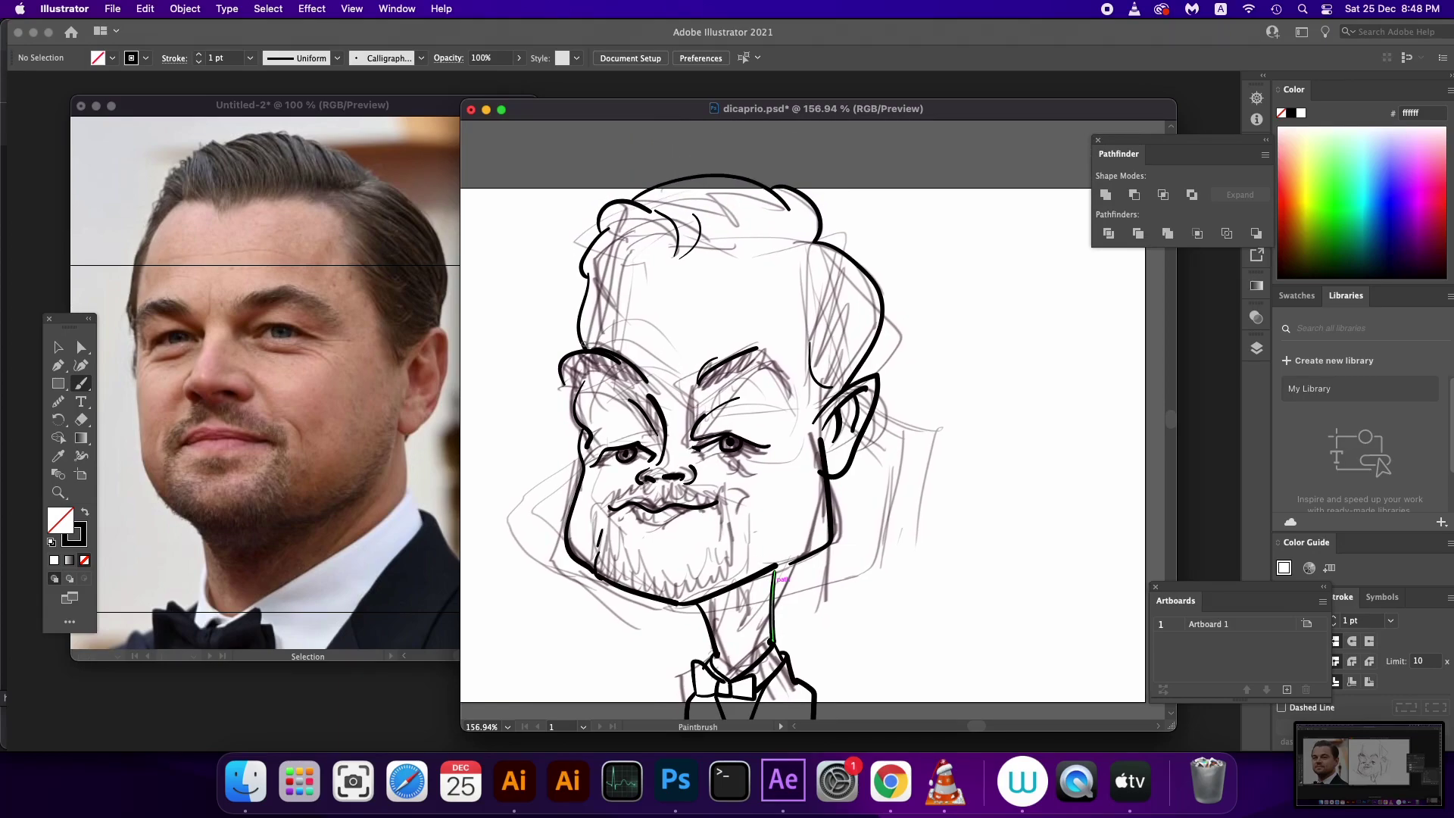
{"action": "left_click_drag", "start_coordinate": [589, 318], "coordinate": [599, 267]}
{"action": "scroll", "coordinate": [696, 333], "scroll_direction": "up", "scroll_amount": 2}
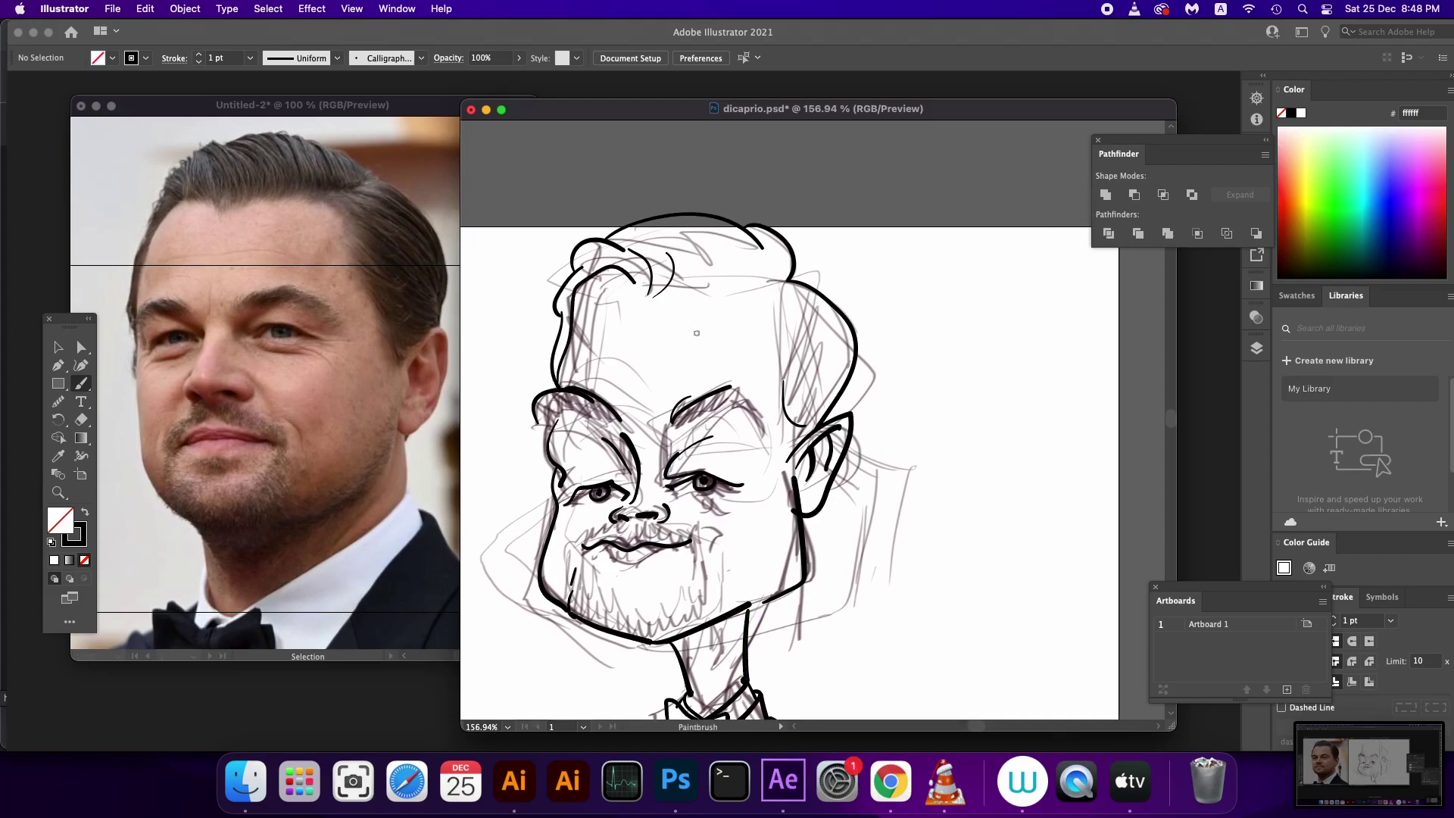
{"action": "mouse_move", "coordinate": [663, 290]}
{"action": "left_mouse_down"}
{"action": "mouse_move", "coordinate": [704, 275]}
{"action": "mouse_move", "coordinate": [693, 260]}
{"action": "mouse_move", "coordinate": [733, 250]}
{"action": "mouse_move", "coordinate": [750, 264]}
{"action": "left_mouse_up"}
{"action": "key", "text": "ctrl+z"}
{"action": "left_click_drag", "start_coordinate": [769, 311], "coordinate": [795, 357]}
{"action": "key", "text": "cmd+z"}
{"action": "mouse_move", "coordinate": [779, 307]}
{"action": "left_mouse_down"}
{"action": "mouse_move", "coordinate": [809, 366]}
{"action": "mouse_move", "coordinate": [802, 388]}
{"action": "left_mouse_up"}
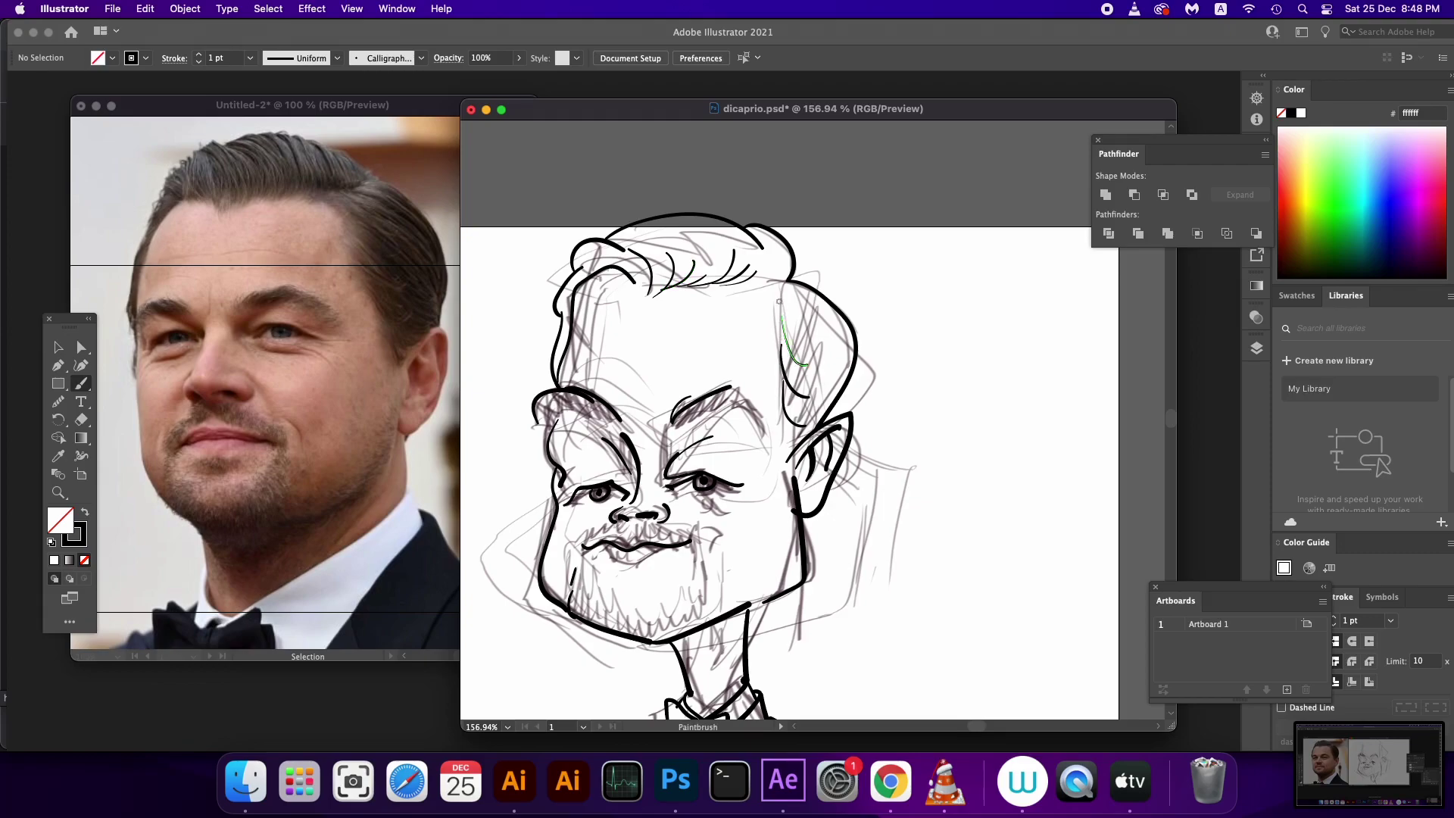
{"action": "left_click_drag", "start_coordinate": [778, 301], "coordinate": [781, 409]}
Redraw the jaw line more smoothly
{"action": "mouse_move", "coordinate": [757, 530]}
{"action": "left_mouse_down"}
{"action": "mouse_move", "coordinate": [769, 414]}
{"action": "mouse_move", "coordinate": [785, 486]}
{"action": "left_mouse_up"}
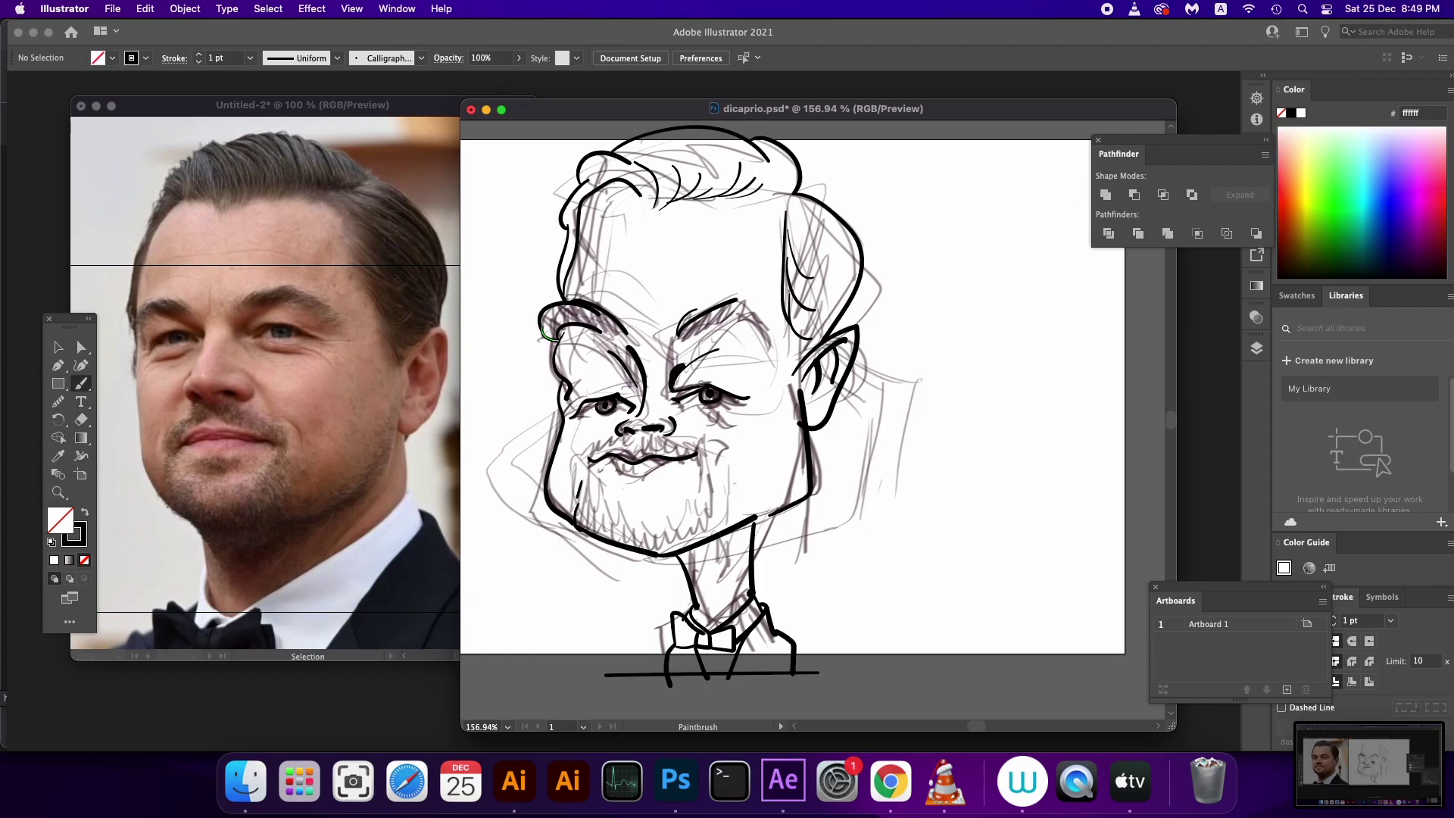
{"action": "key", "text": "space"}
{"action": "left_click_drag", "start_coordinate": [740, 507], "coordinate": [740, 482]}
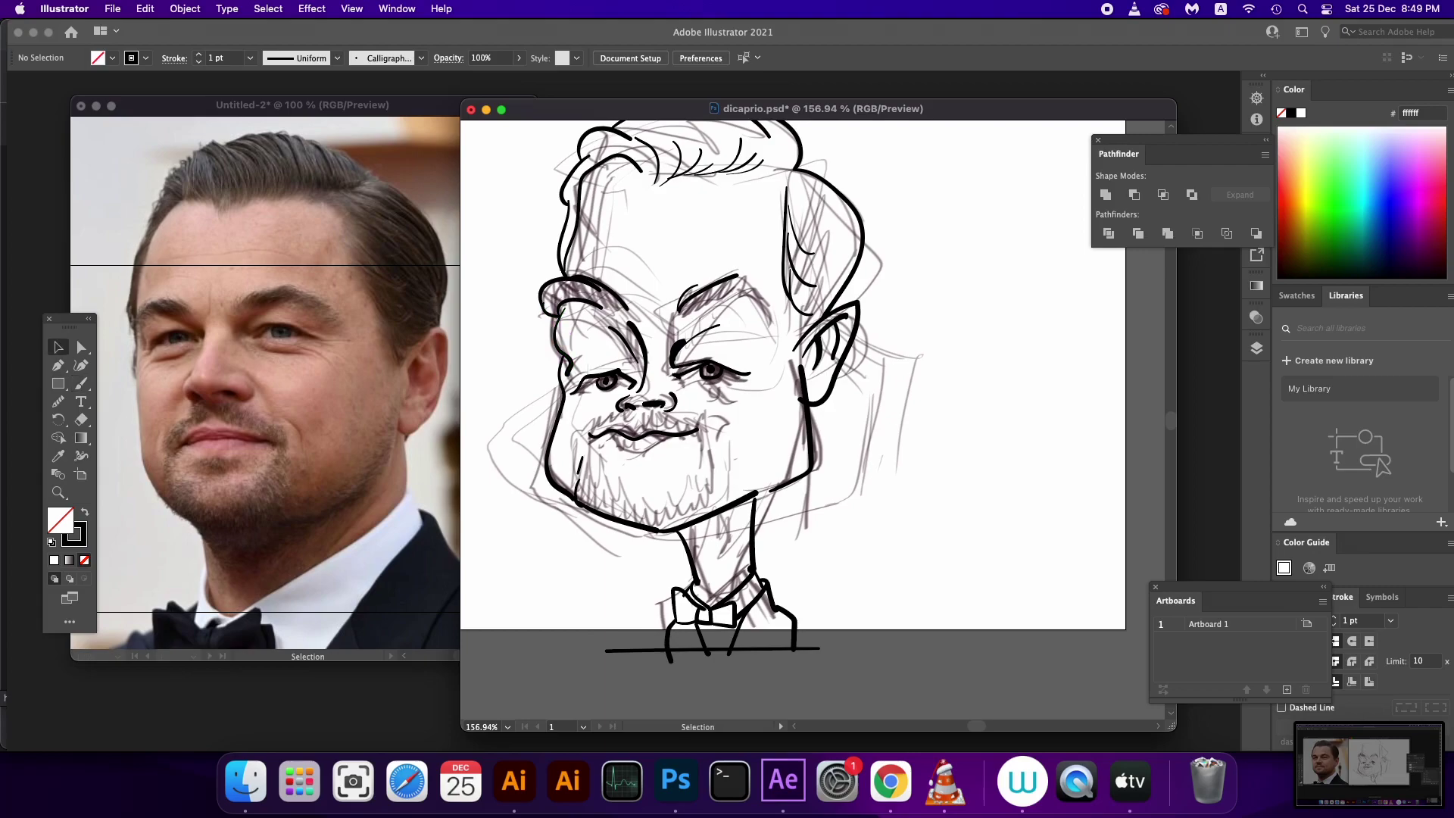
{"action": "left_click", "coordinate": [720, 509], "text": "super"}
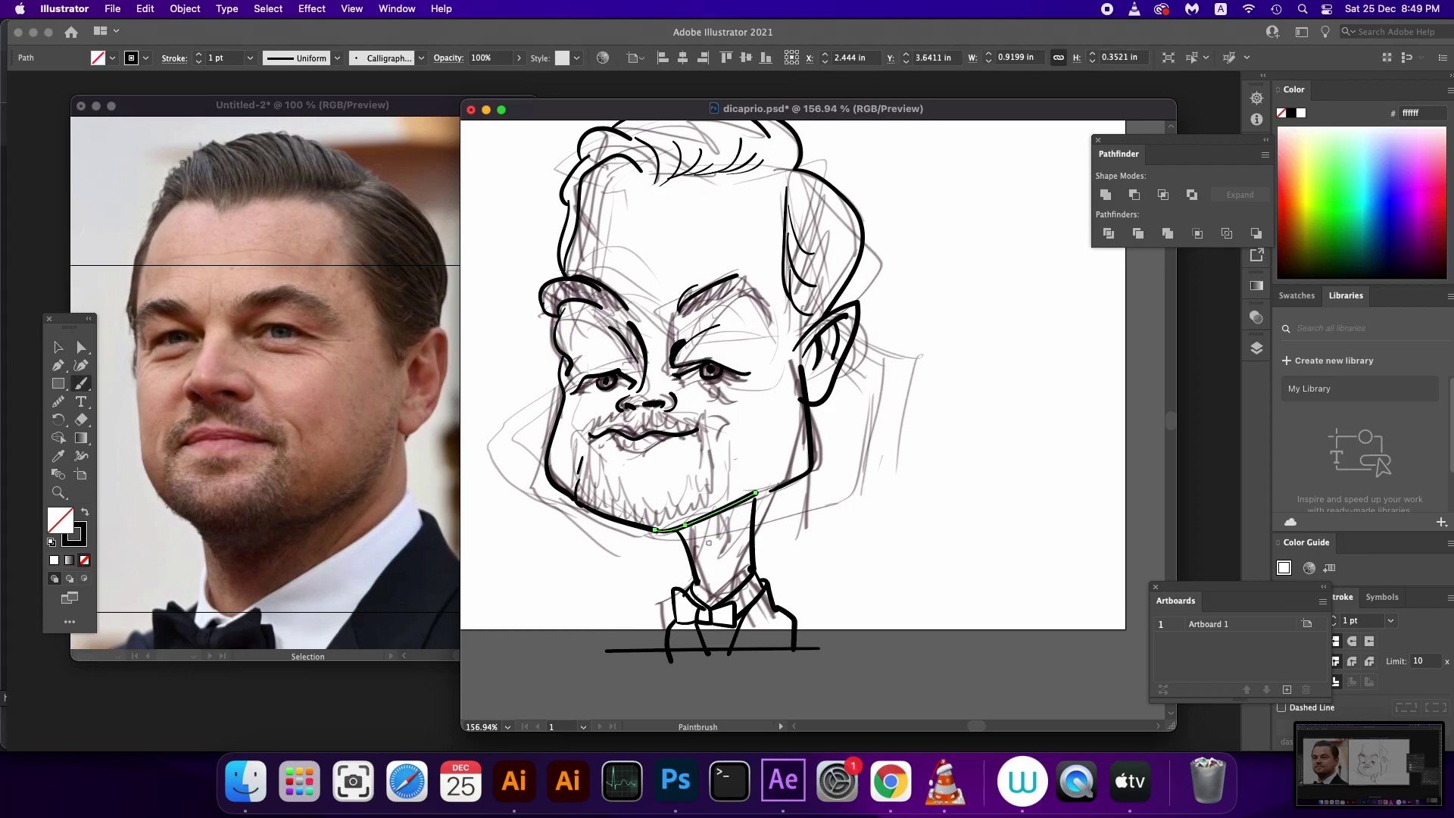
{"action": "left_click_drag", "start_coordinate": [658, 530], "coordinate": [756, 493]}
{"action": "key", "text": "super+shift+a"}
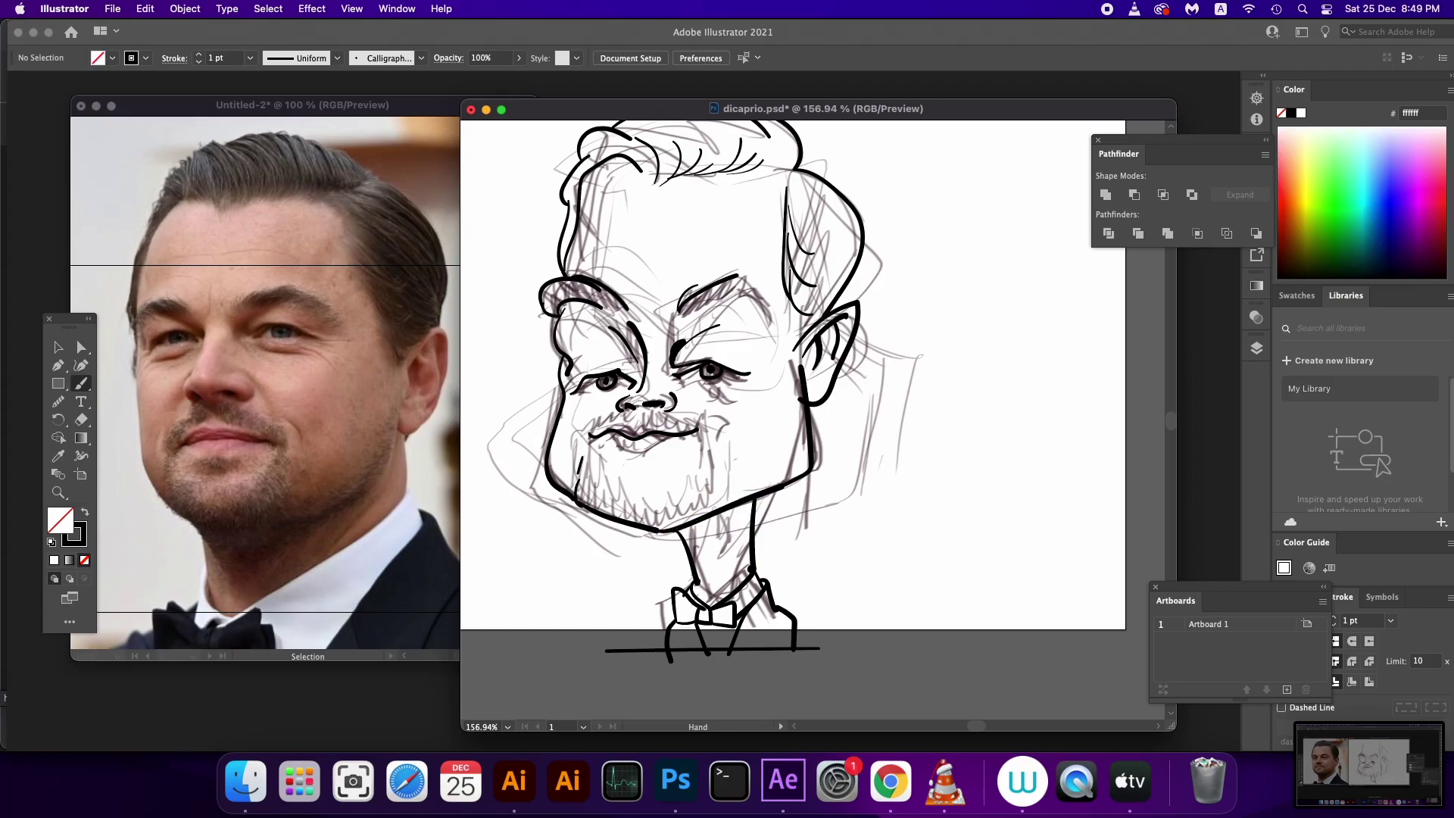
Replace the recent hair strokes with a curved strand at the top of the head
{"action": "left_click_drag", "start_coordinate": [771, 218], "coordinate": [770, 270]}
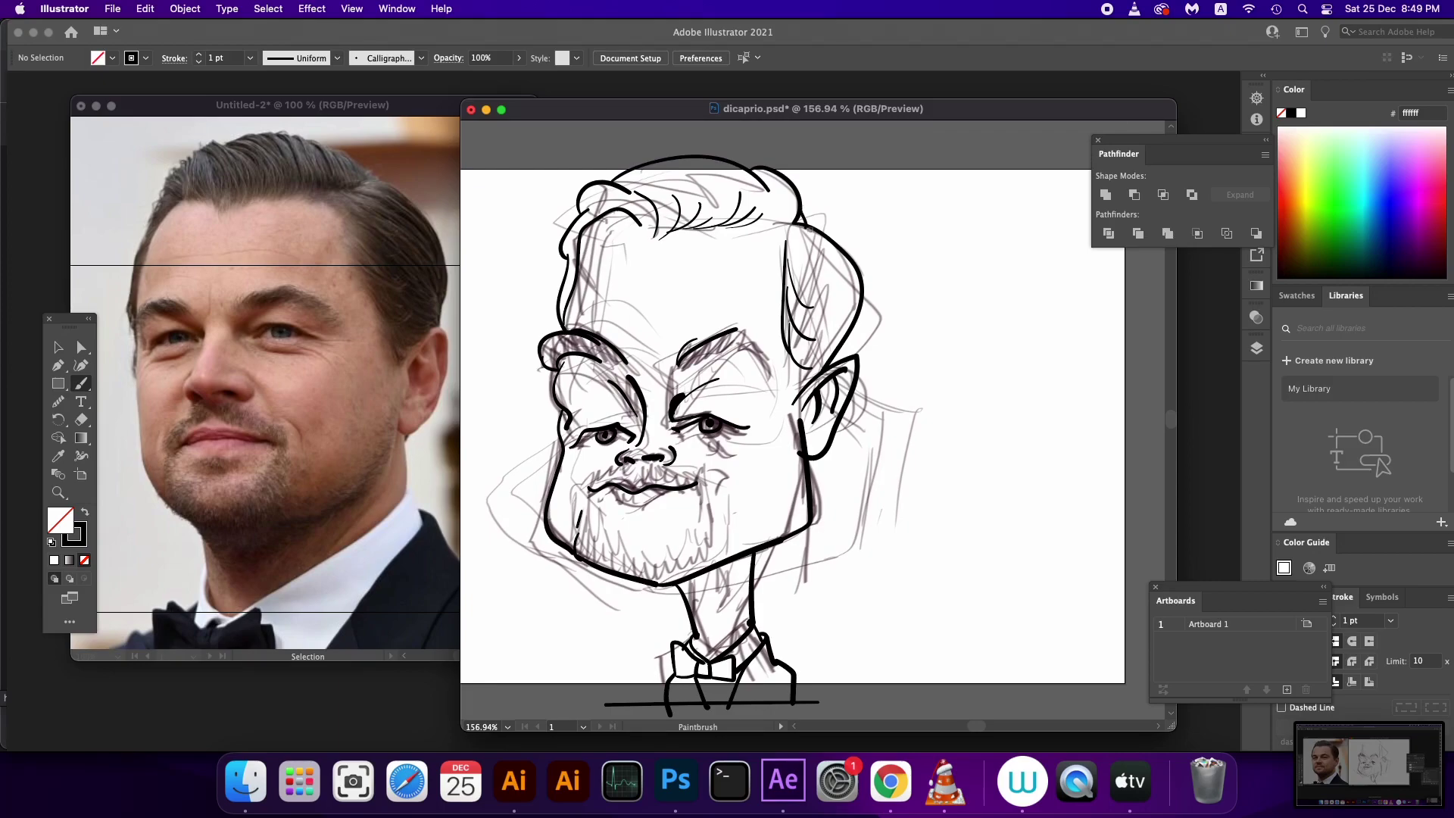
{"action": "key", "text": "space"}
{"action": "key", "text": "ctrl+z"}
{"action": "left_click_drag", "start_coordinate": [745, 228], "coordinate": [773, 203]}
{"action": "left_click_drag", "start_coordinate": [783, 367], "coordinate": [783, 264]}
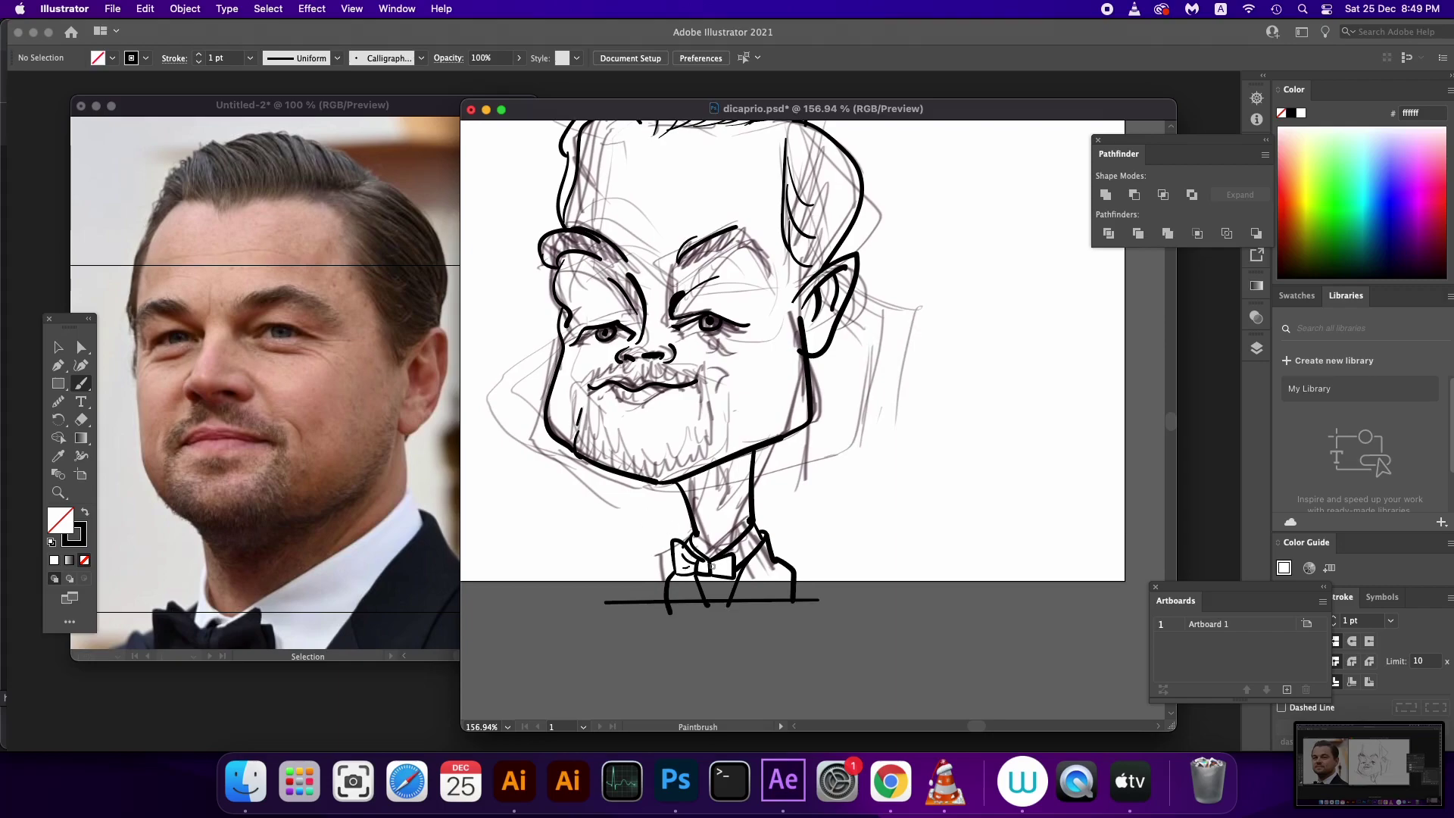
{"action": "scroll", "coordinate": [966, 320], "scroll_direction": "up", "scroll_amount": 2}
{"action": "scroll", "coordinate": [966, 320], "scroll_direction": "up", "scroll_amount": 1}
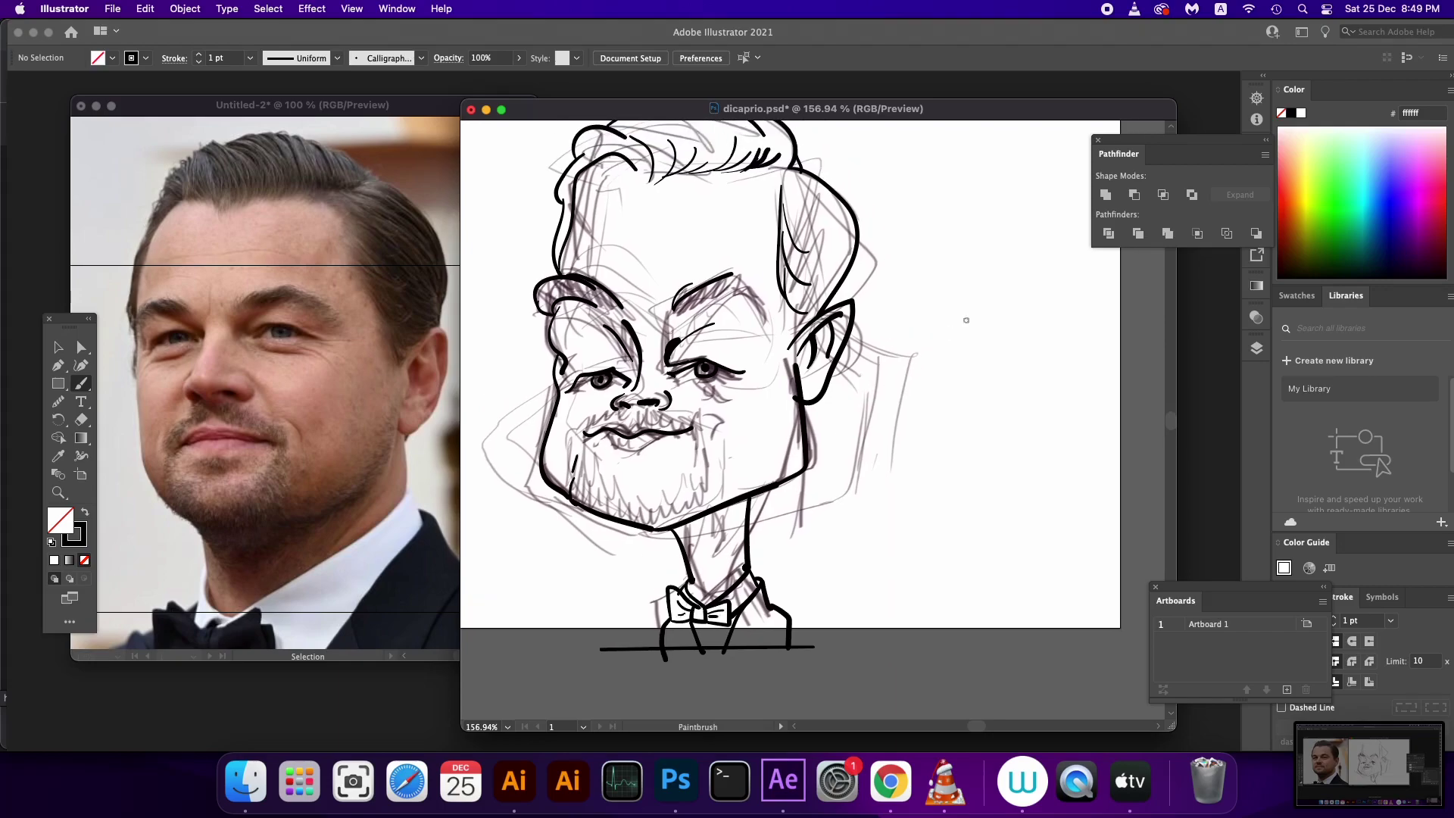
Duplicate Layer 3, hide the original, and select all artwork on Layer 3 copy
{"action": "left_click", "coordinate": [1257, 348]}
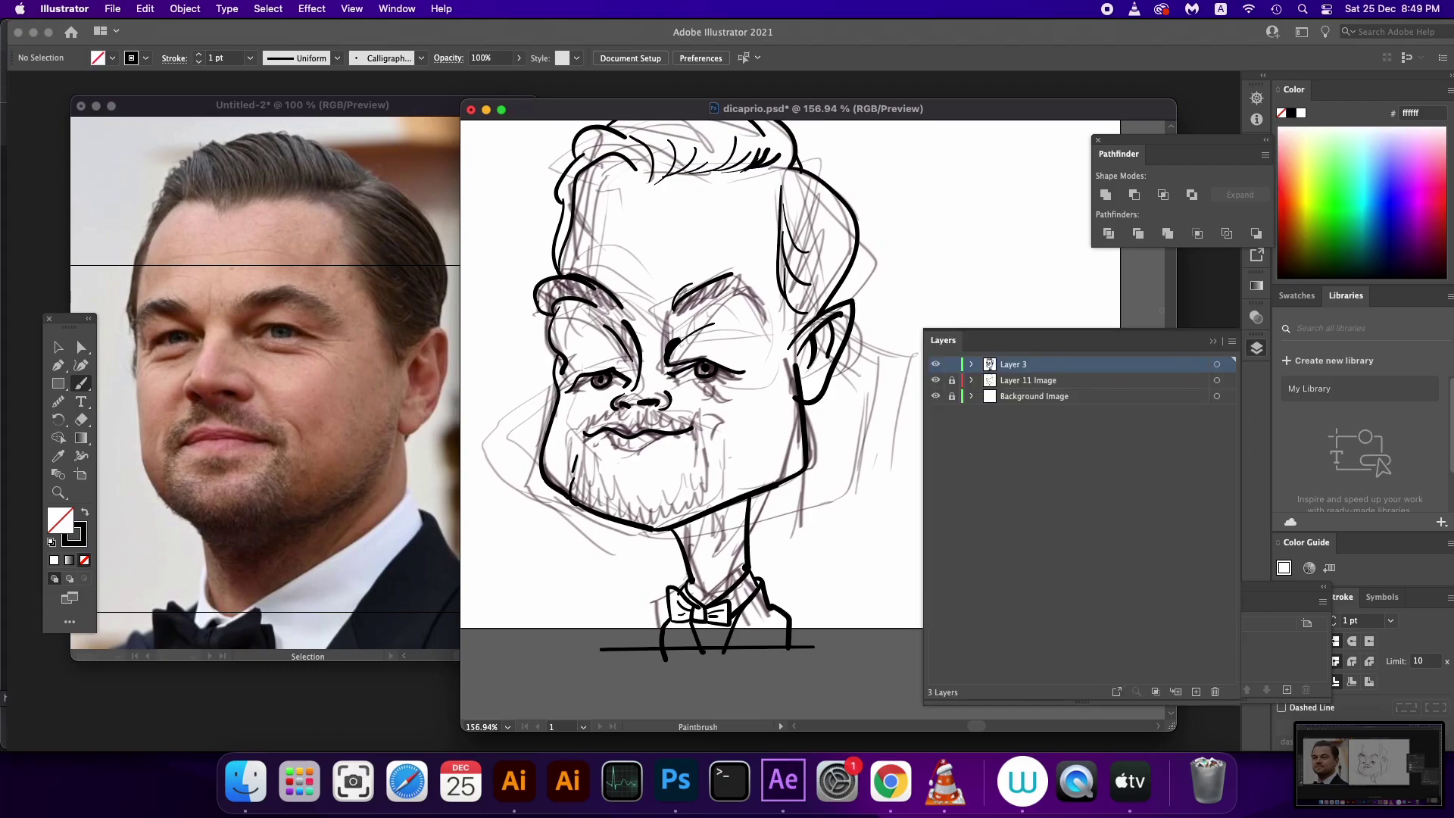
{"action": "left_click_drag", "start_coordinate": [1014, 364], "coordinate": [1196, 692]}
{"action": "left_click", "coordinate": [935, 381]}
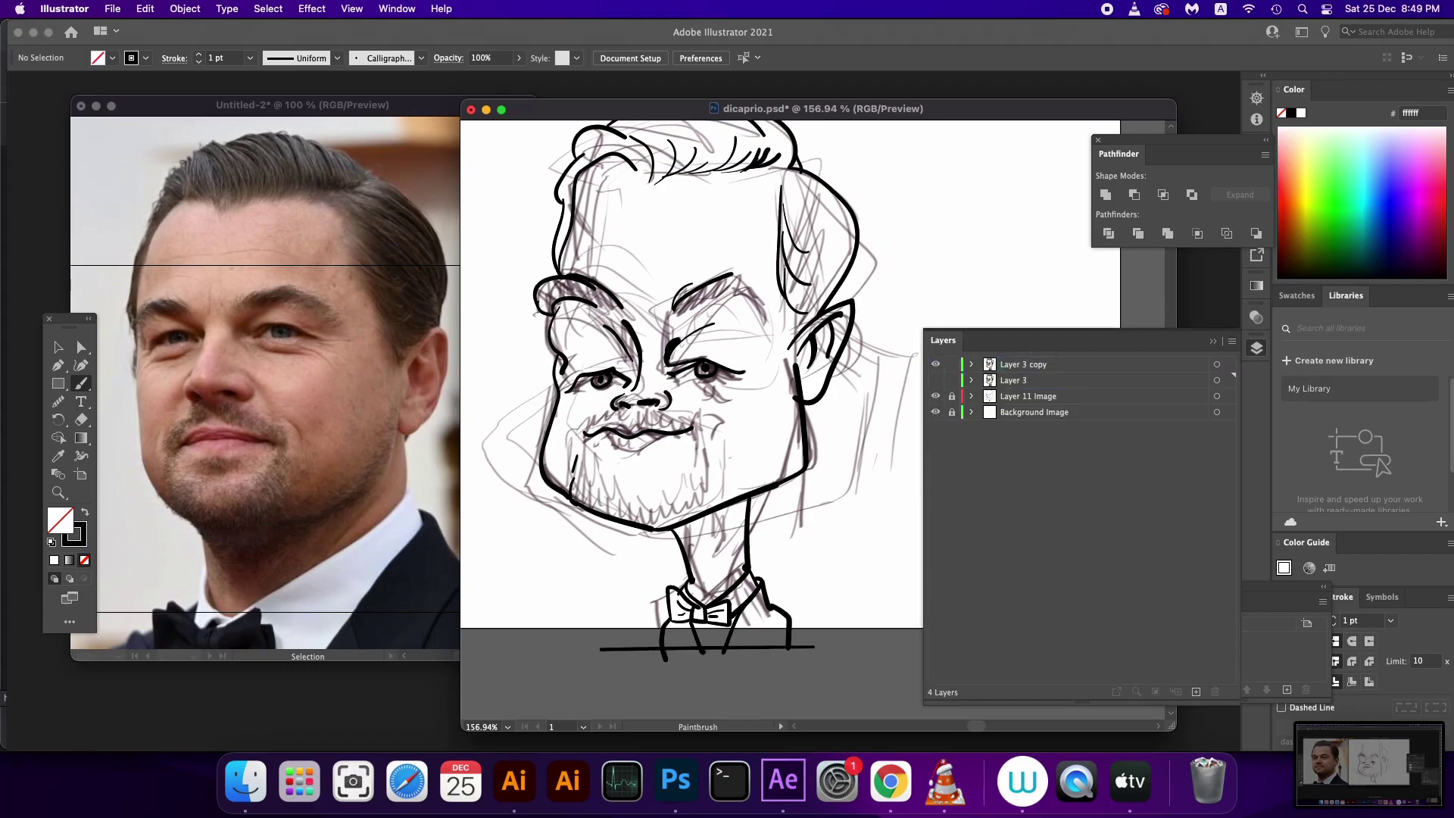
{"action": "left_click", "coordinate": [1217, 365]}
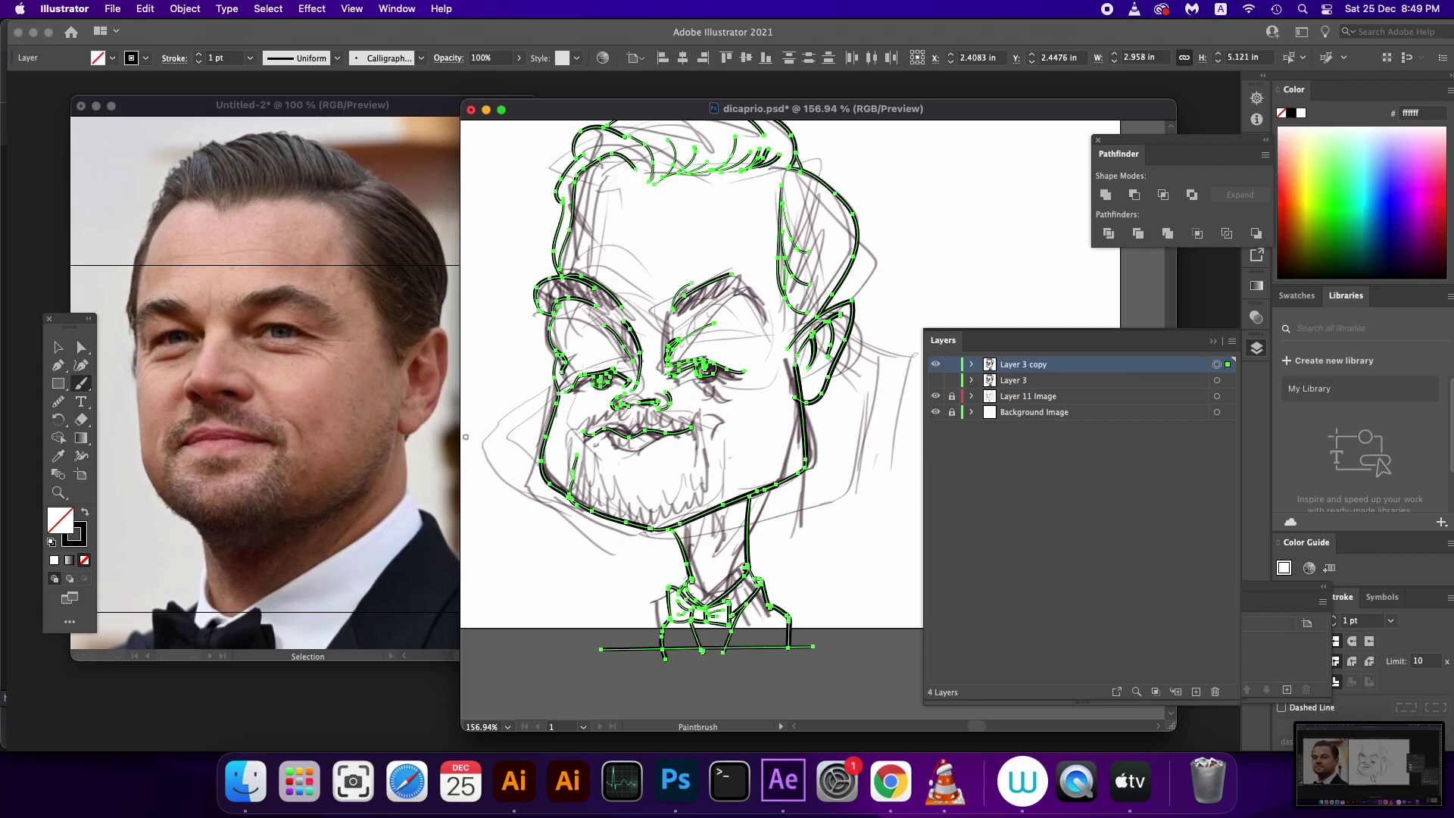
Convert the copy's brush strokes with Outline Stroke and merge them using Pathfinder Unite
{"action": "left_click", "coordinate": [185, 8]}
{"action": "mouse_move", "coordinate": [227, 389]}
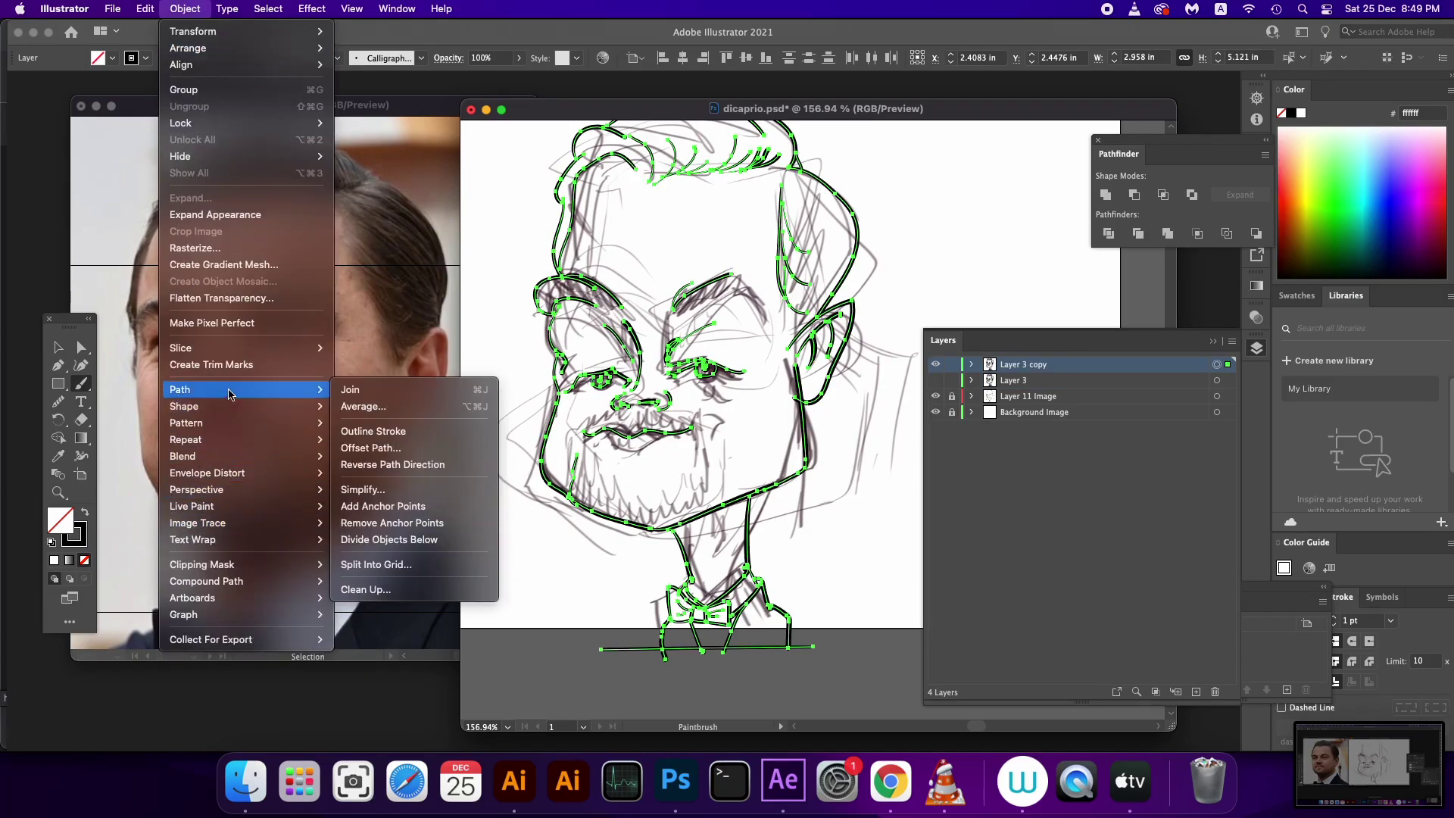
{"action": "left_click", "coordinate": [416, 430]}
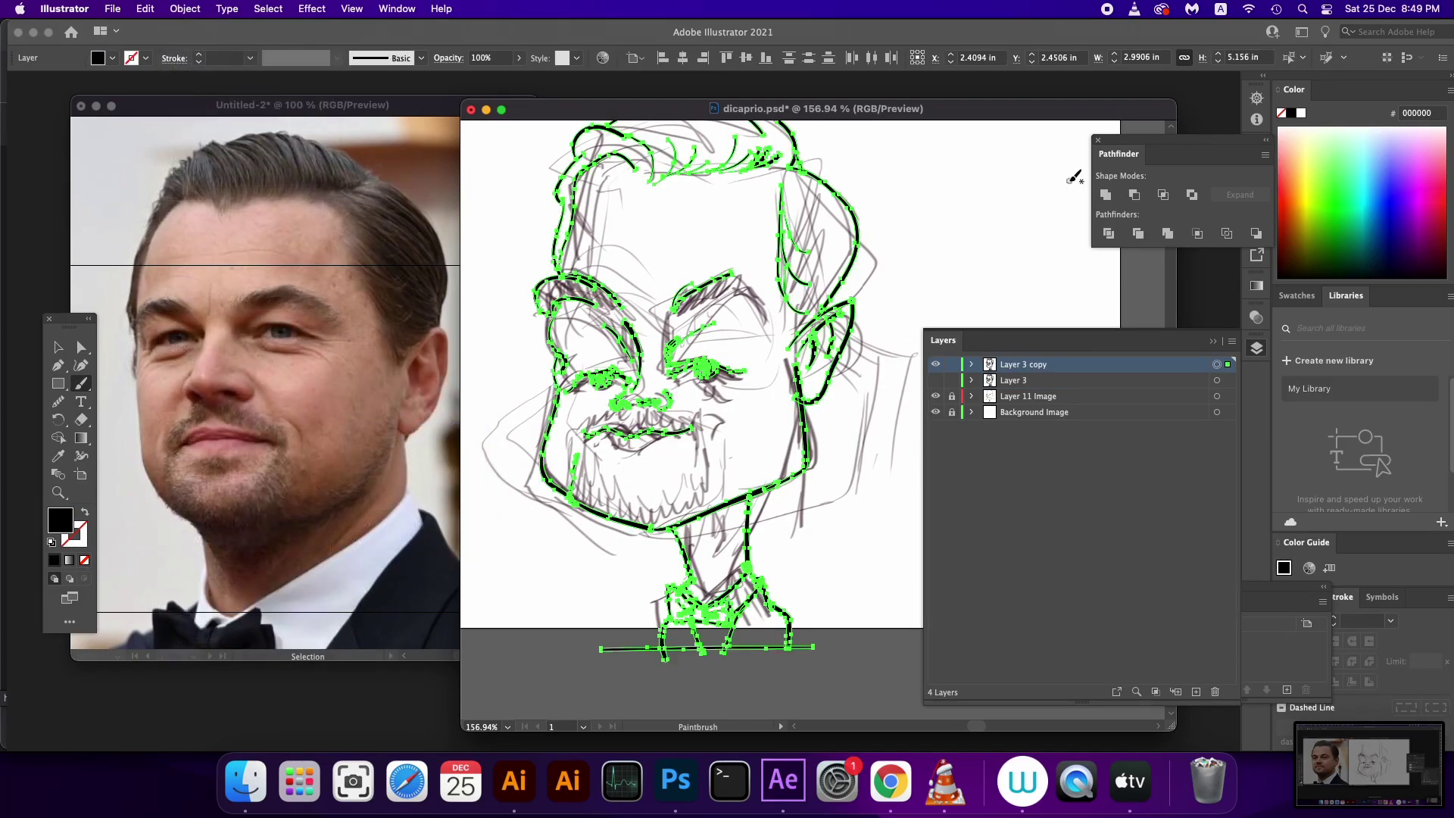
{"action": "left_click", "coordinate": [1116, 194]}
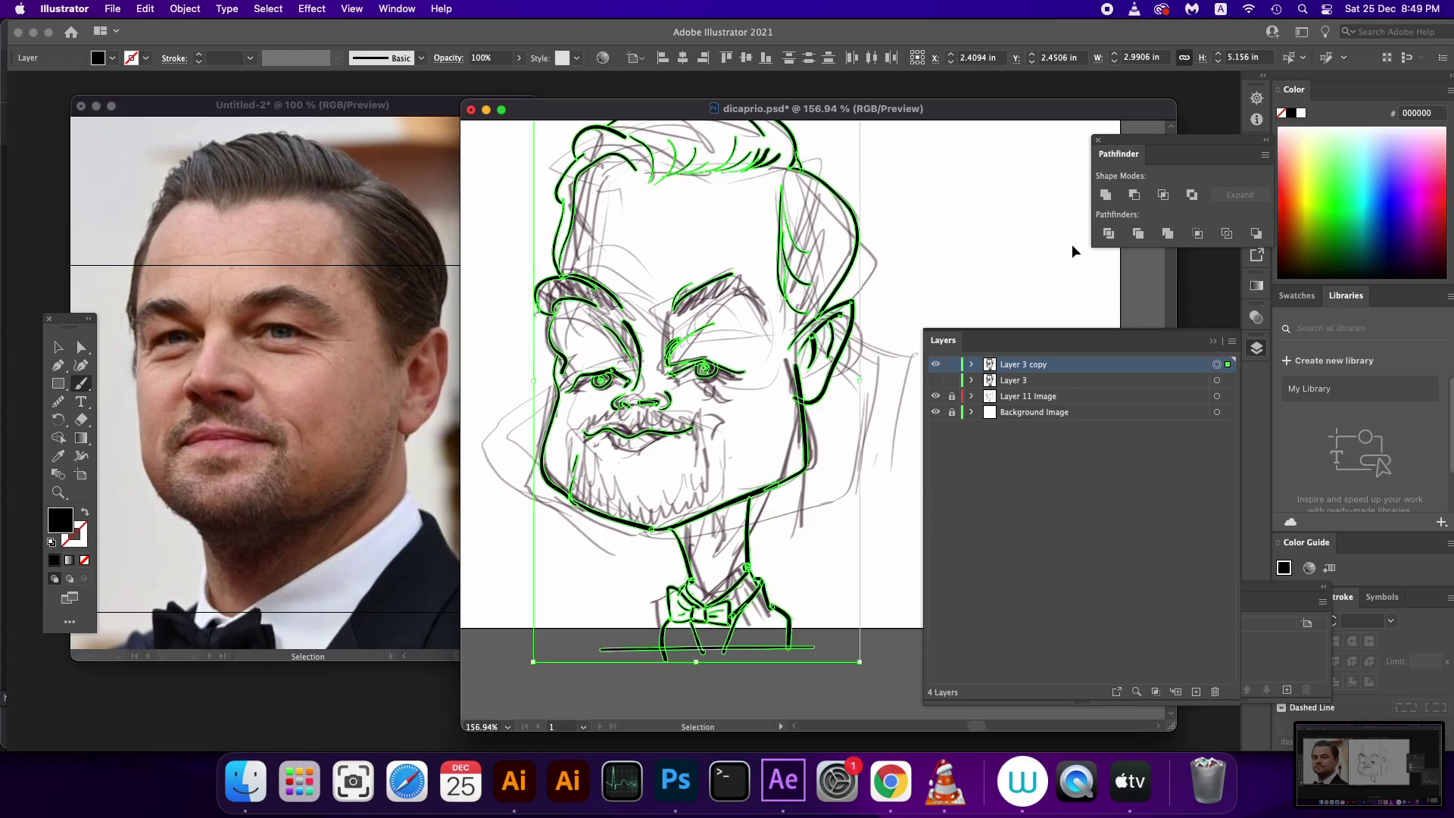
{"action": "key", "text": "super+equal"}
{"action": "key", "text": "super+equal"}
{"action": "scroll", "coordinate": [589, 397], "scroll_direction": "down", "scroll_amount": 5}
{"action": "scroll", "coordinate": [589, 397], "scroll_direction": "down", "scroll_amount": 5}
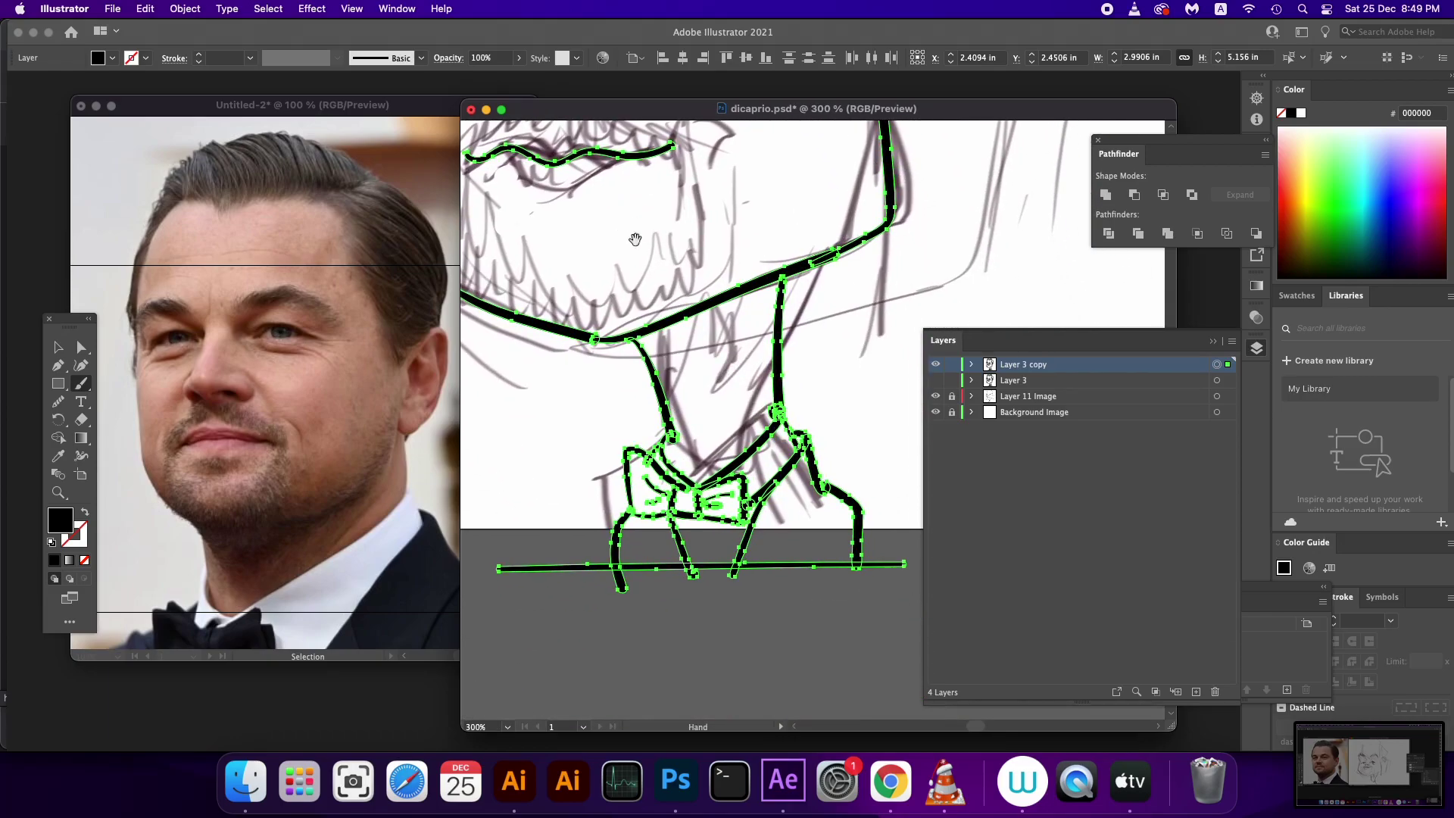
{"action": "left_click", "coordinate": [1106, 194]}
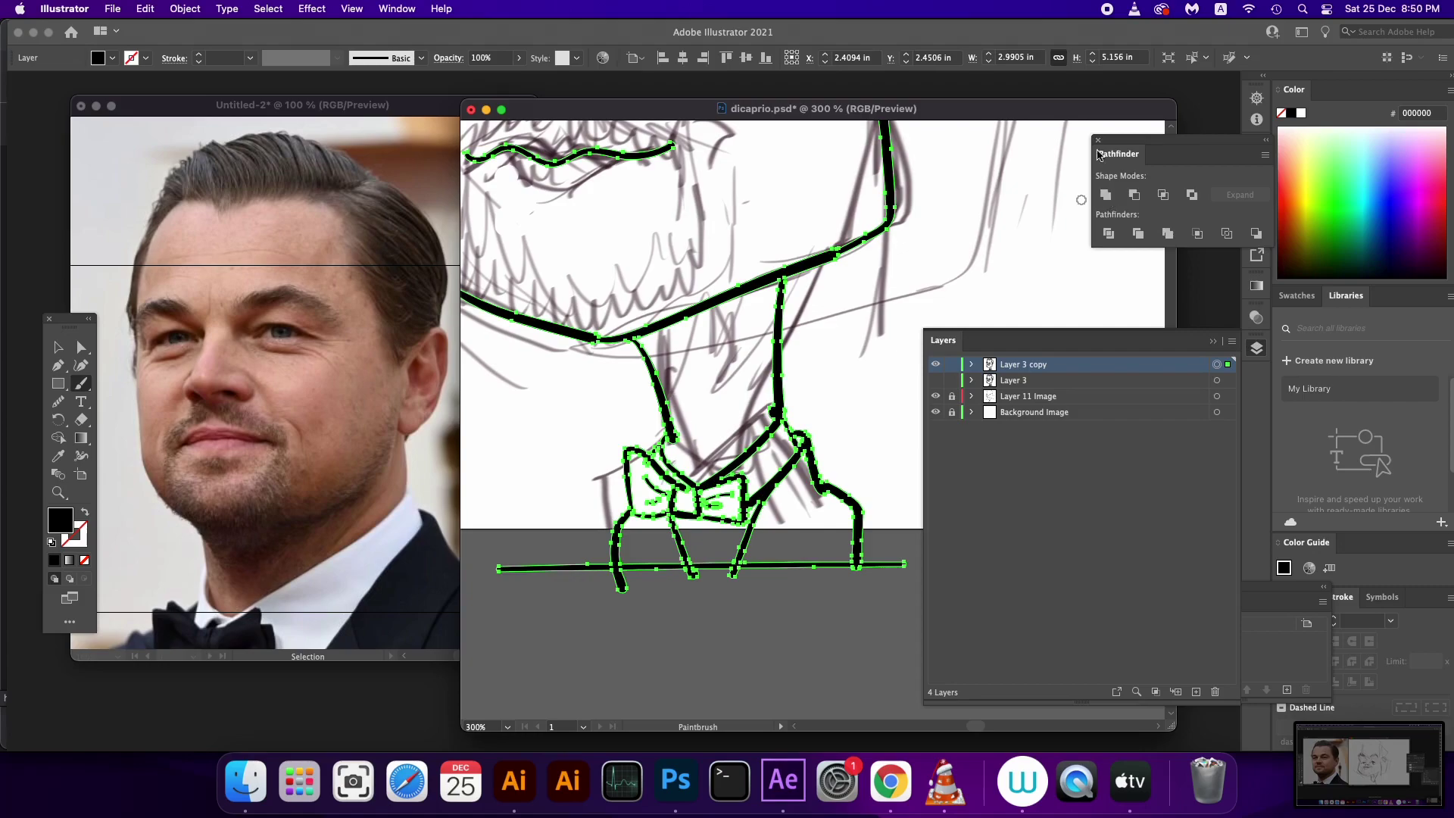
{"action": "scroll", "coordinate": [593, 480], "scroll_direction": "up", "scroll_amount": 10}
{"action": "key", "text": "super+equal"}
{"action": "key", "text": "super+equal"}
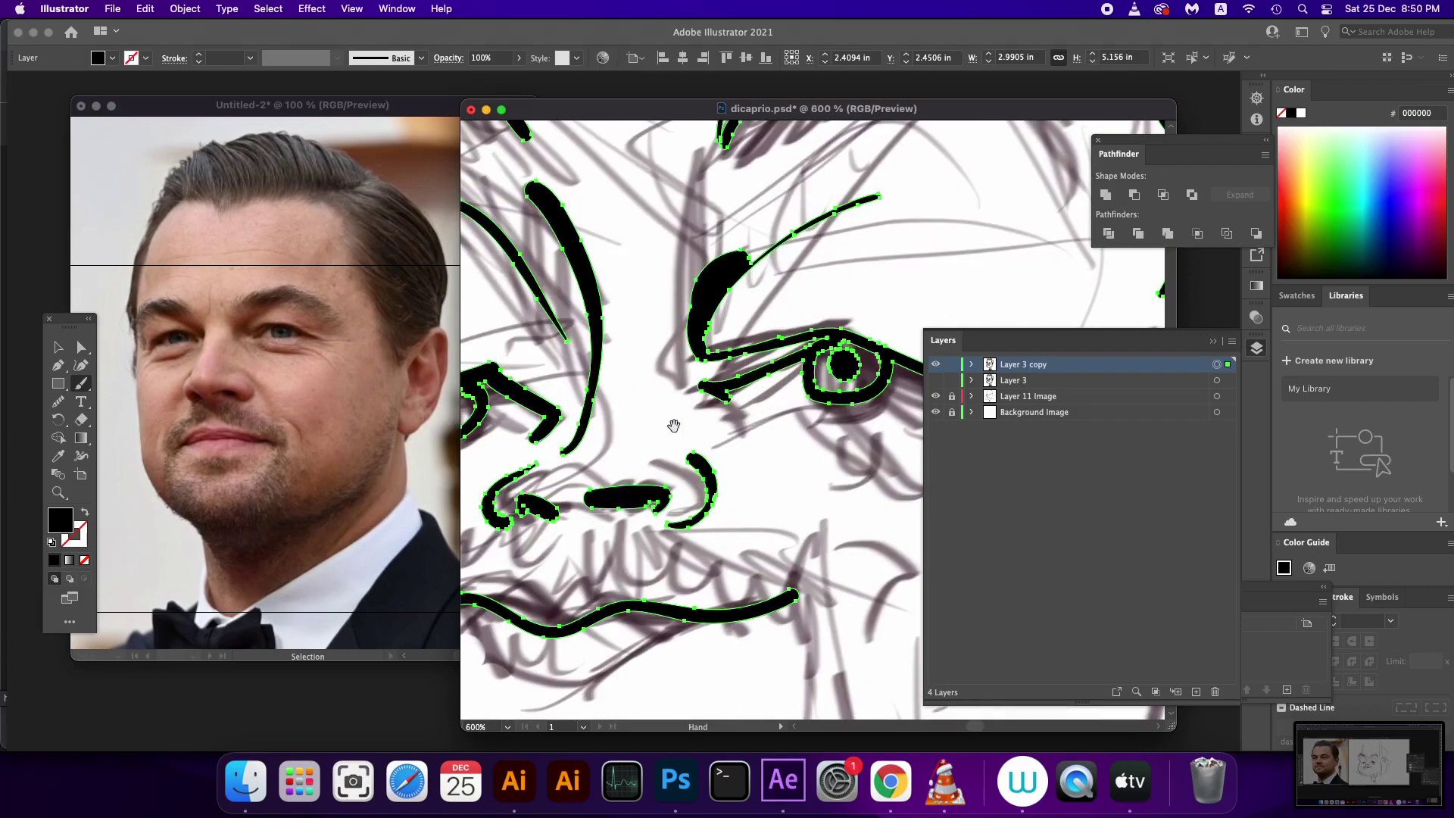
{"action": "scroll", "coordinate": [593, 479], "scroll_direction": "up", "scroll_amount": 2}
{"action": "key", "text": "n"}
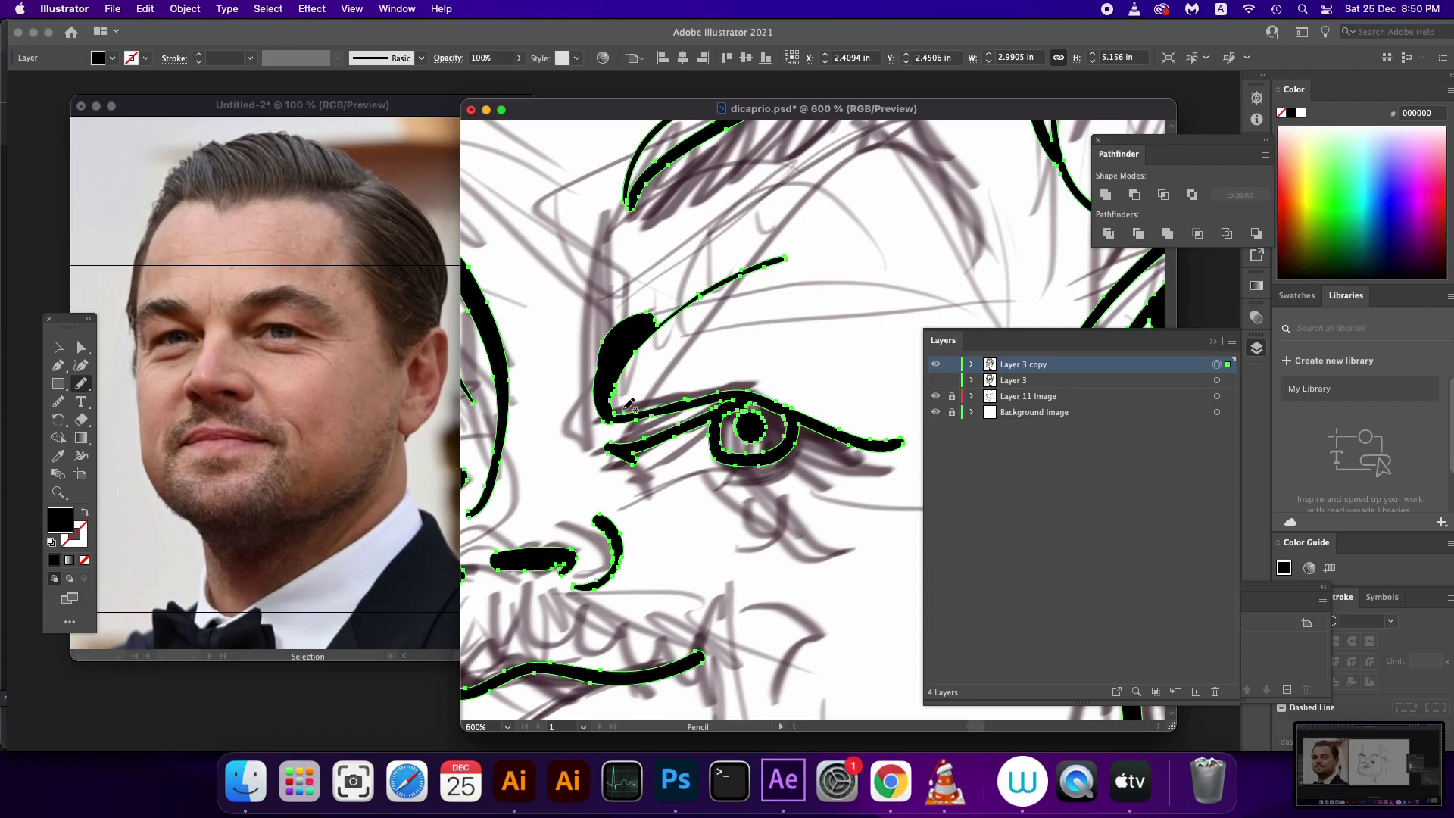
With the Pencil, extend the eyebrow and redraw the eye edge and iris ring
{"action": "mouse_move", "coordinate": [617, 383]}
{"action": "left_mouse_down"}
{"action": "mouse_move", "coordinate": [738, 269]}
{"action": "mouse_move", "coordinate": [596, 389]}
{"action": "left_mouse_up"}
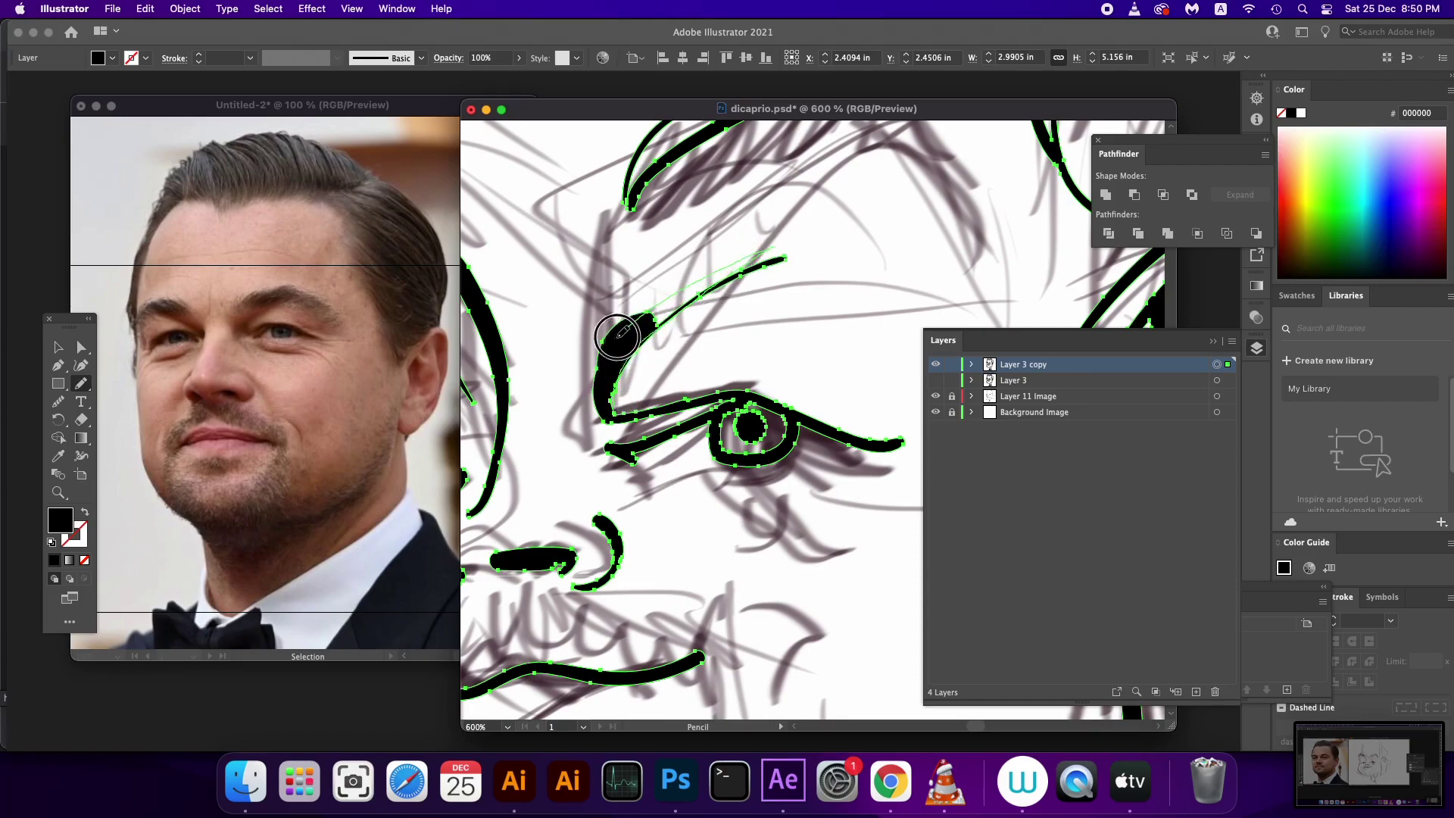
{"action": "scroll", "coordinate": [823, 389], "scroll_direction": "up", "scroll_amount": 2}
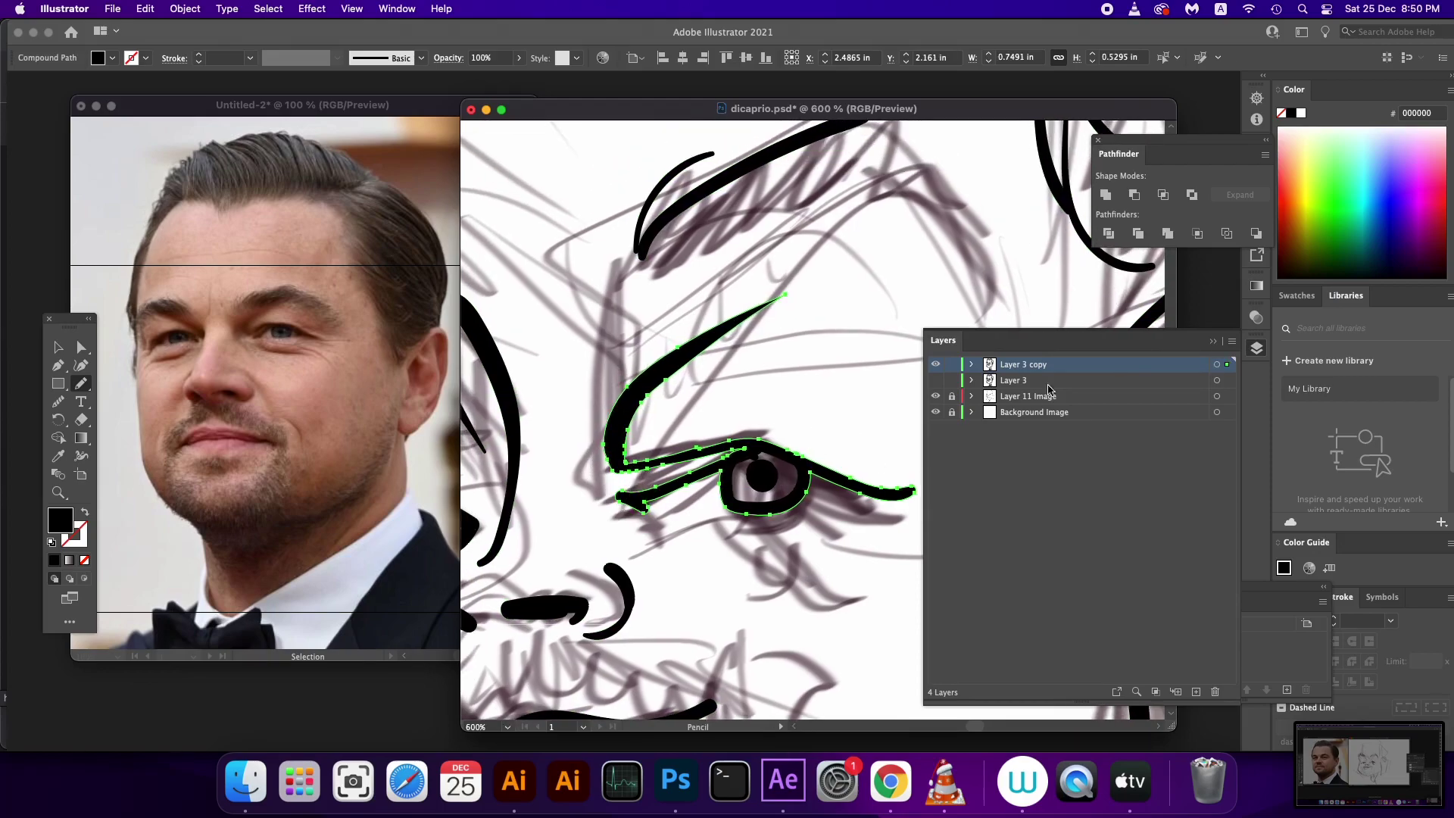
{"action": "left_click", "coordinate": [1216, 365]}
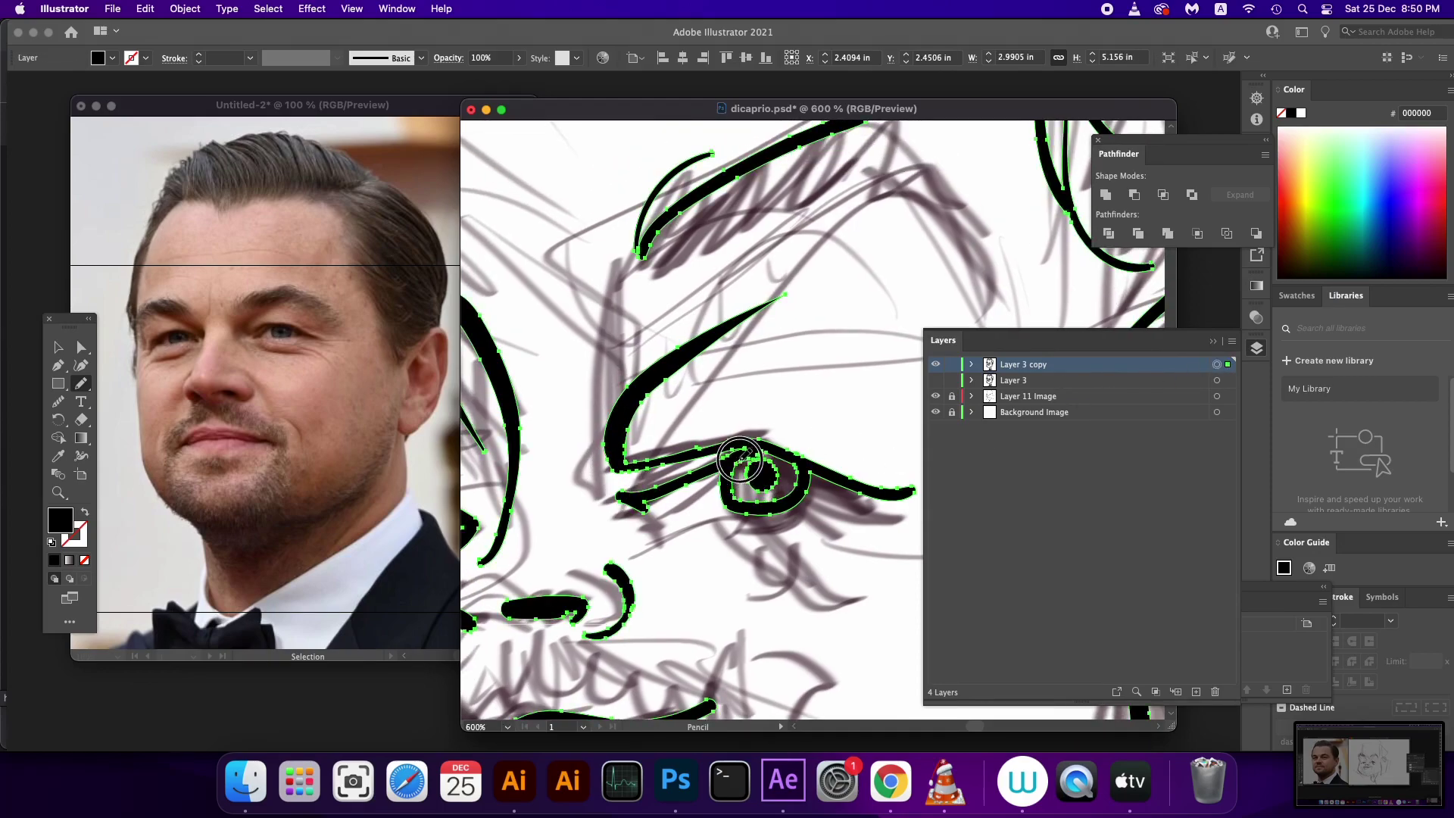
{"action": "scroll", "coordinate": [762, 452], "scroll_direction": "down", "scroll_amount": 2}
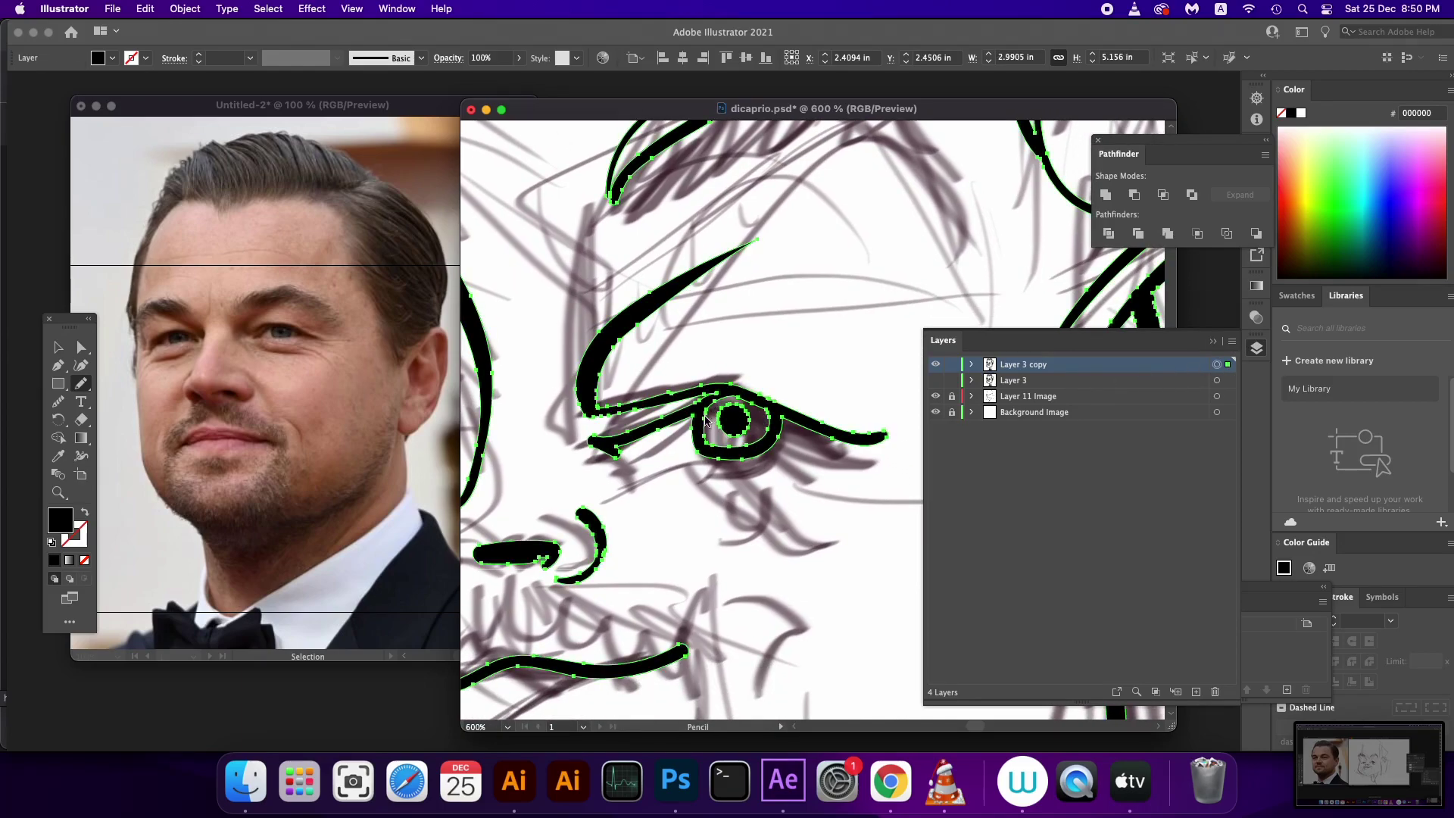
{"action": "mouse_move", "coordinate": [693, 418]}
{"action": "left_mouse_down"}
{"action": "mouse_move", "coordinate": [704, 452]}
{"action": "mouse_move", "coordinate": [783, 414]}
{"action": "left_mouse_up"}
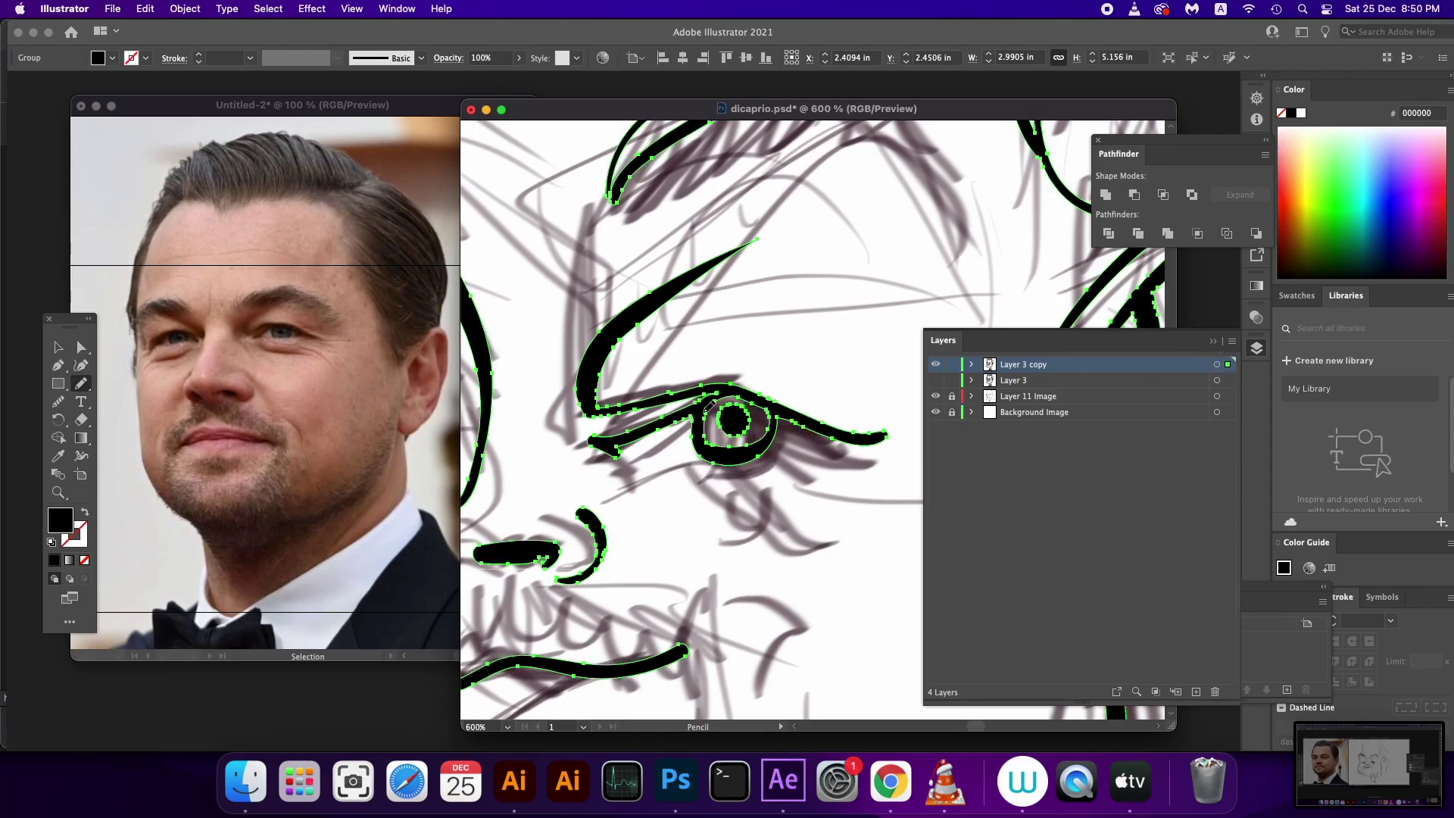
{"action": "mouse_move", "coordinate": [709, 405]}
{"action": "left_mouse_down"}
{"action": "mouse_move", "coordinate": [769, 415]}
{"action": "mouse_move", "coordinate": [778, 367]}
{"action": "left_mouse_up"}
Redraw the lower eyelid and fill in the eye's inner corner
{"action": "key", "text": "ctrl+a"}
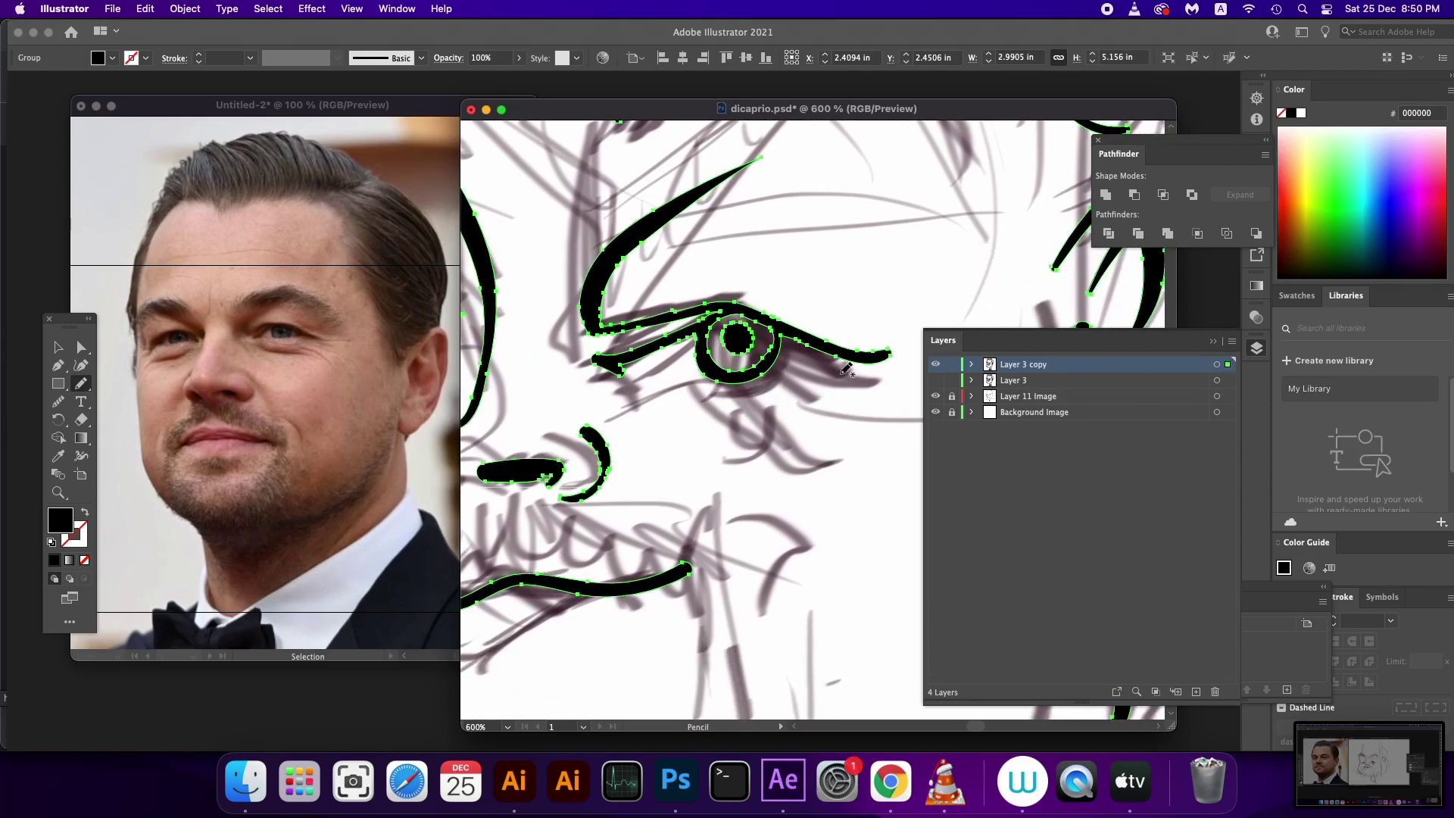
{"action": "left_click_drag", "start_coordinate": [788, 377], "coordinate": [873, 357]}
{"action": "scroll", "coordinate": [871, 357], "scroll_direction": "up", "scroll_amount": 2}
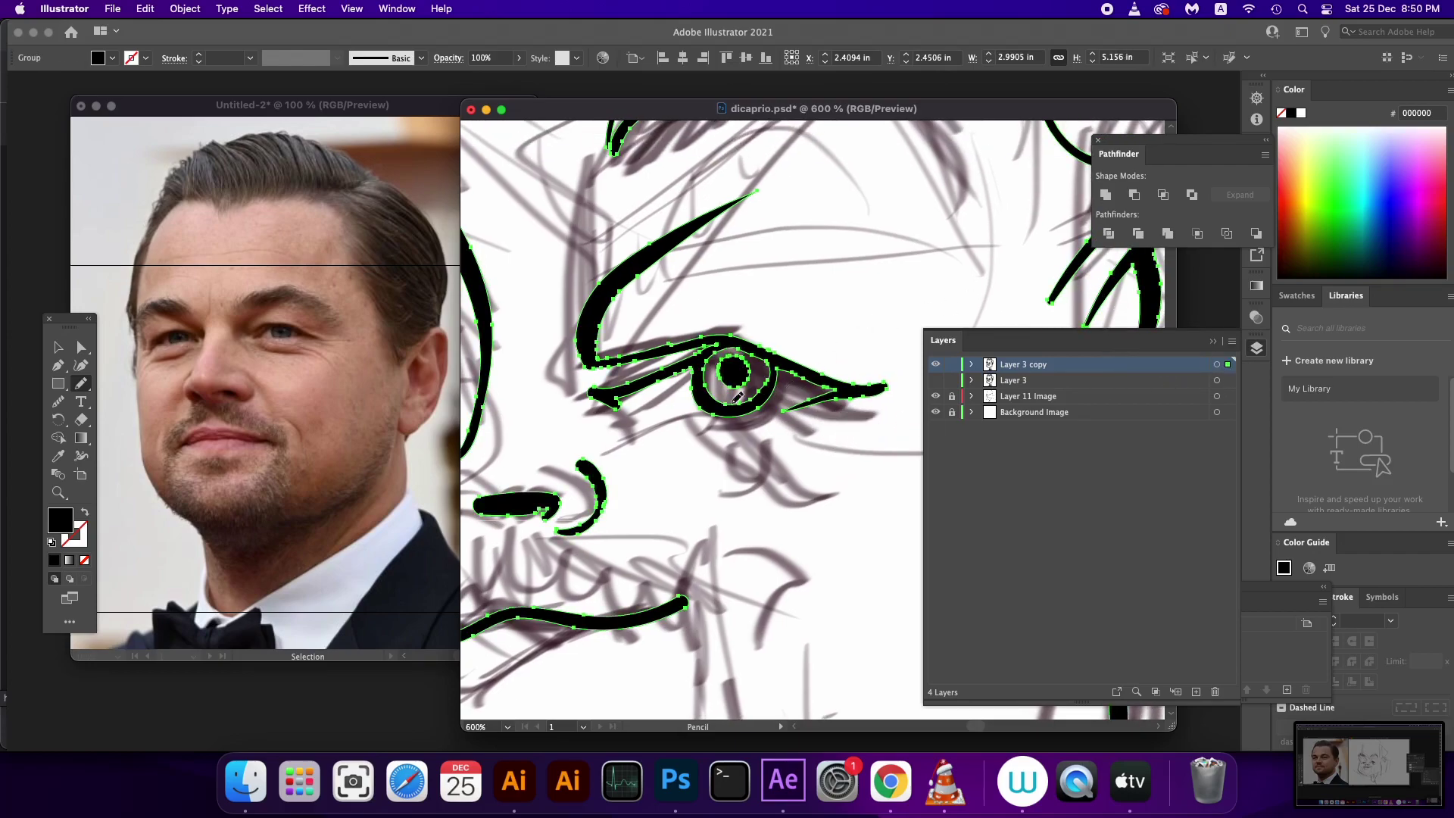
{"action": "mouse_move", "coordinate": [606, 393]}
{"action": "left_mouse_down"}
{"action": "mouse_move", "coordinate": [594, 399]}
{"action": "mouse_move", "coordinate": [650, 406]}
{"action": "left_mouse_up"}
{"action": "key", "text": "super+z"}
{"action": "key", "text": "super+z"}
{"action": "left_click_drag", "start_coordinate": [580, 390], "coordinate": [624, 415]}
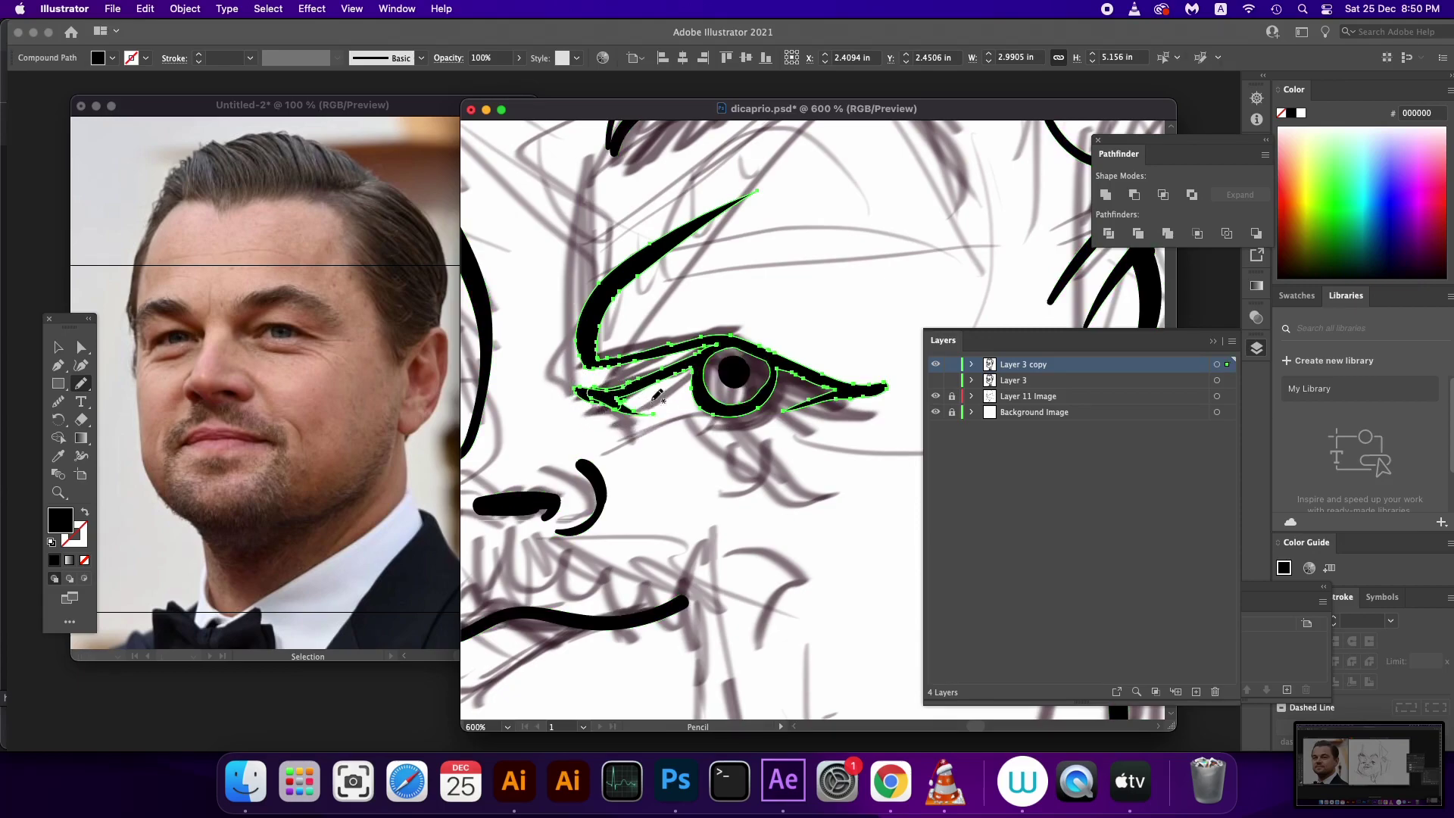
{"action": "scroll", "coordinate": [747, 424], "scroll_direction": "left", "scroll_amount": 5}
Redraw the other eye's upper and lower eyelids and fill in its pupil
{"action": "left_click", "coordinate": [1217, 364]}
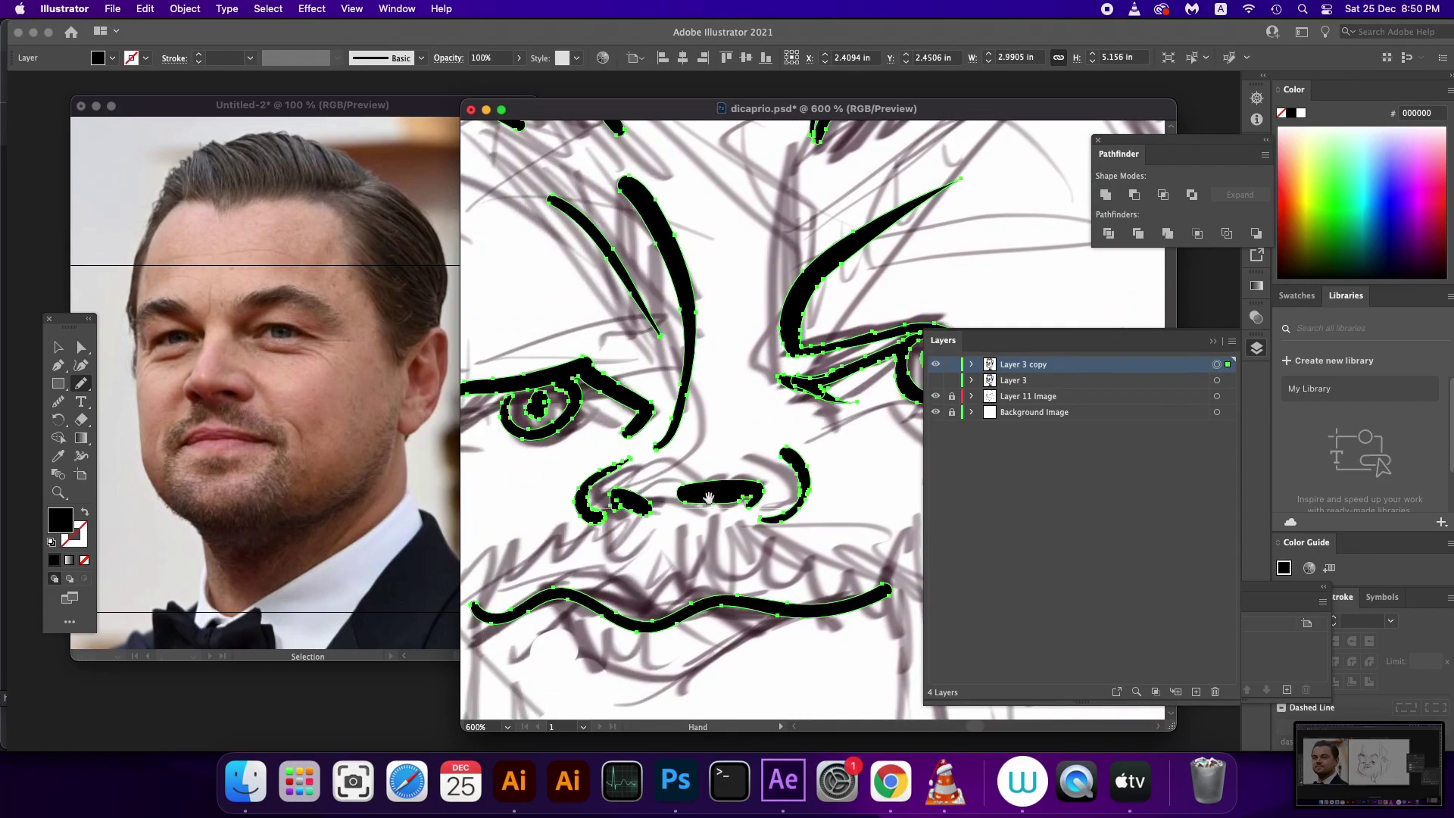
{"action": "scroll", "coordinate": [656, 412], "scroll_direction": "left", "scroll_amount": 3}
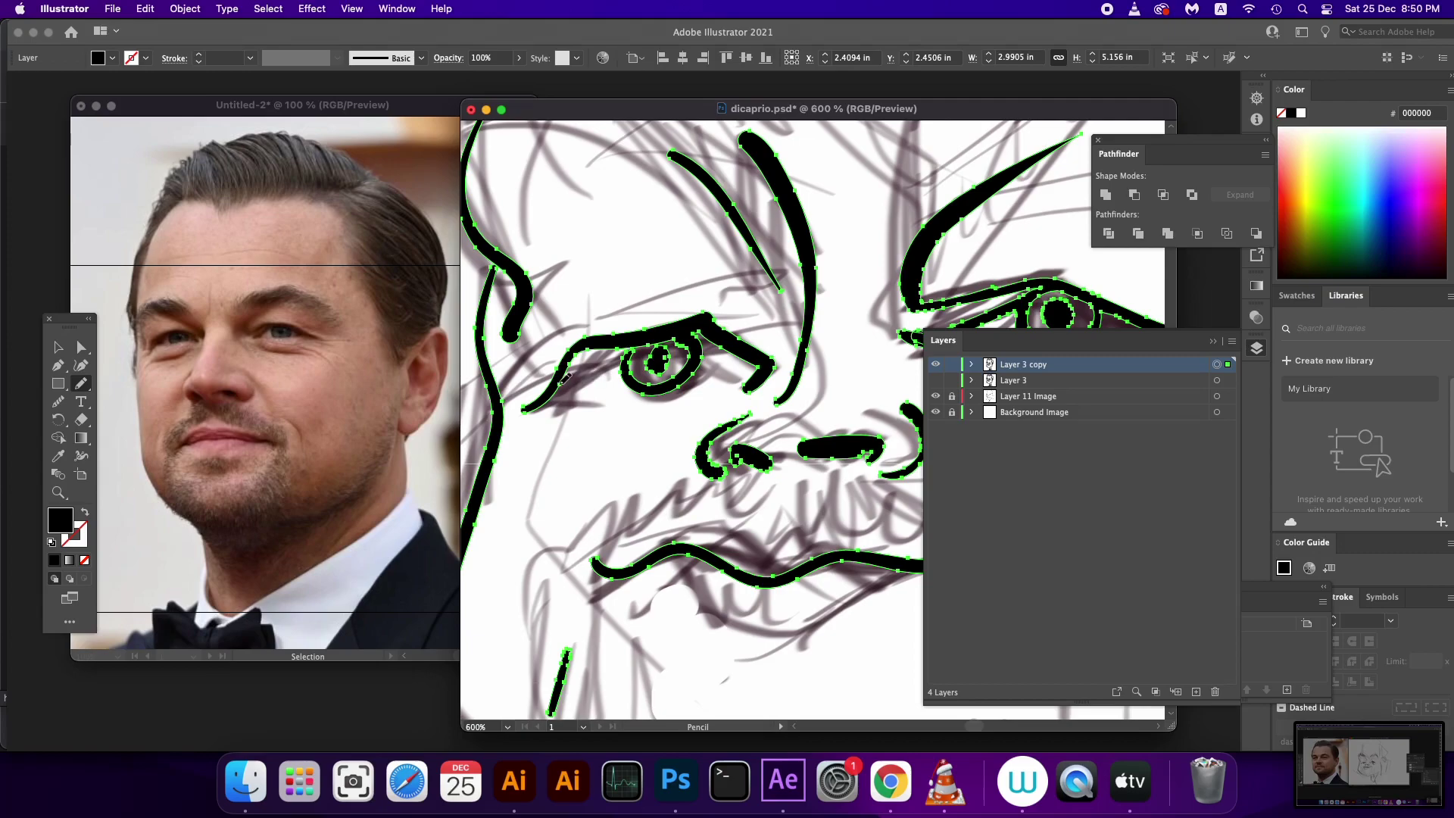
{"action": "left_click_drag", "start_coordinate": [525, 410], "coordinate": [634, 330]}
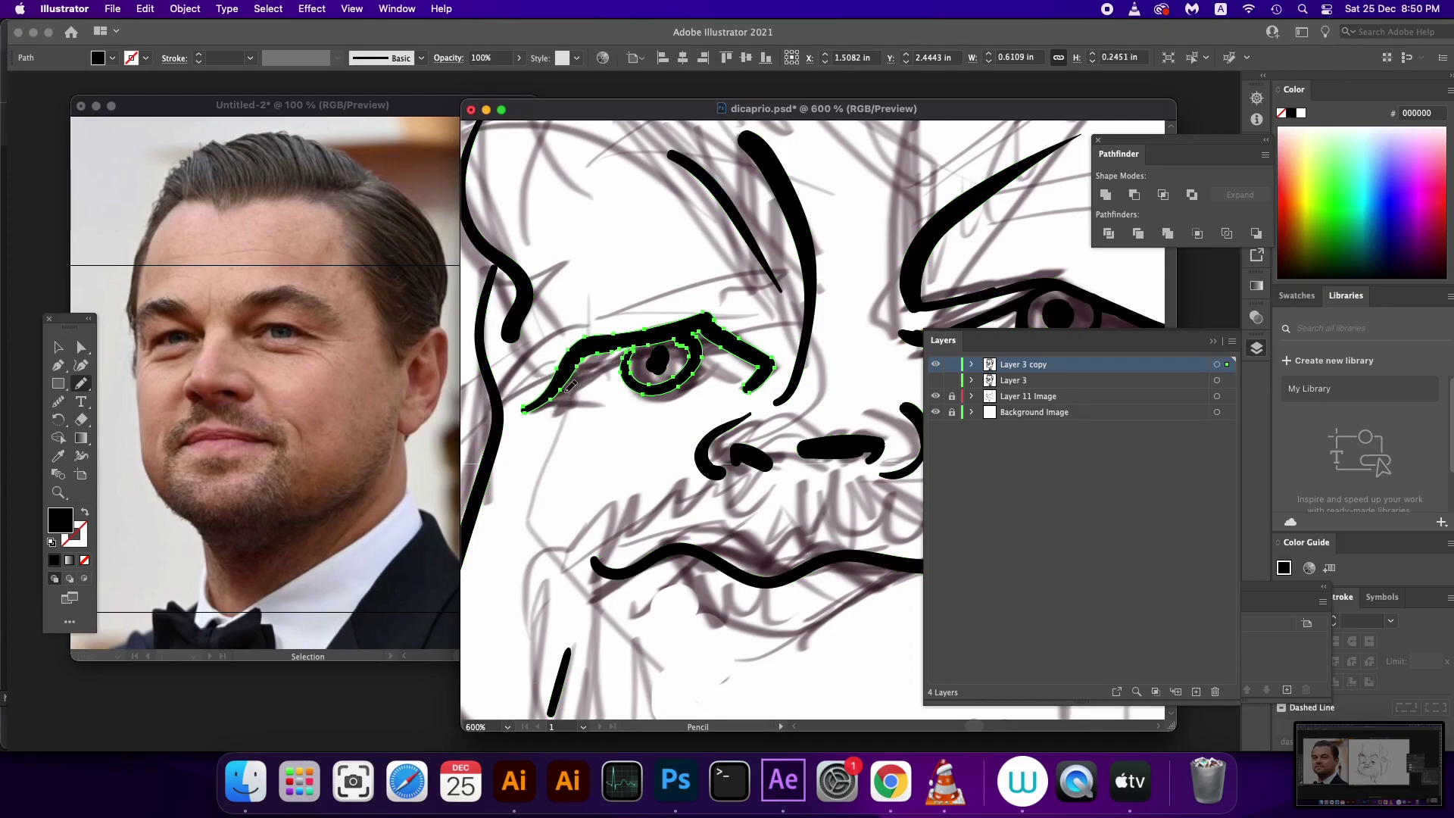
{"action": "mouse_move", "coordinate": [552, 396]}
{"action": "left_mouse_down"}
{"action": "mouse_move", "coordinate": [592, 392]}
{"action": "mouse_move", "coordinate": [530, 411]}
{"action": "mouse_move", "coordinate": [566, 401]}
{"action": "left_mouse_up"}
{"action": "scroll", "coordinate": [591, 413], "scroll_direction": "up", "scroll_amount": 2}
{"action": "left_click", "coordinate": [1232, 364]}
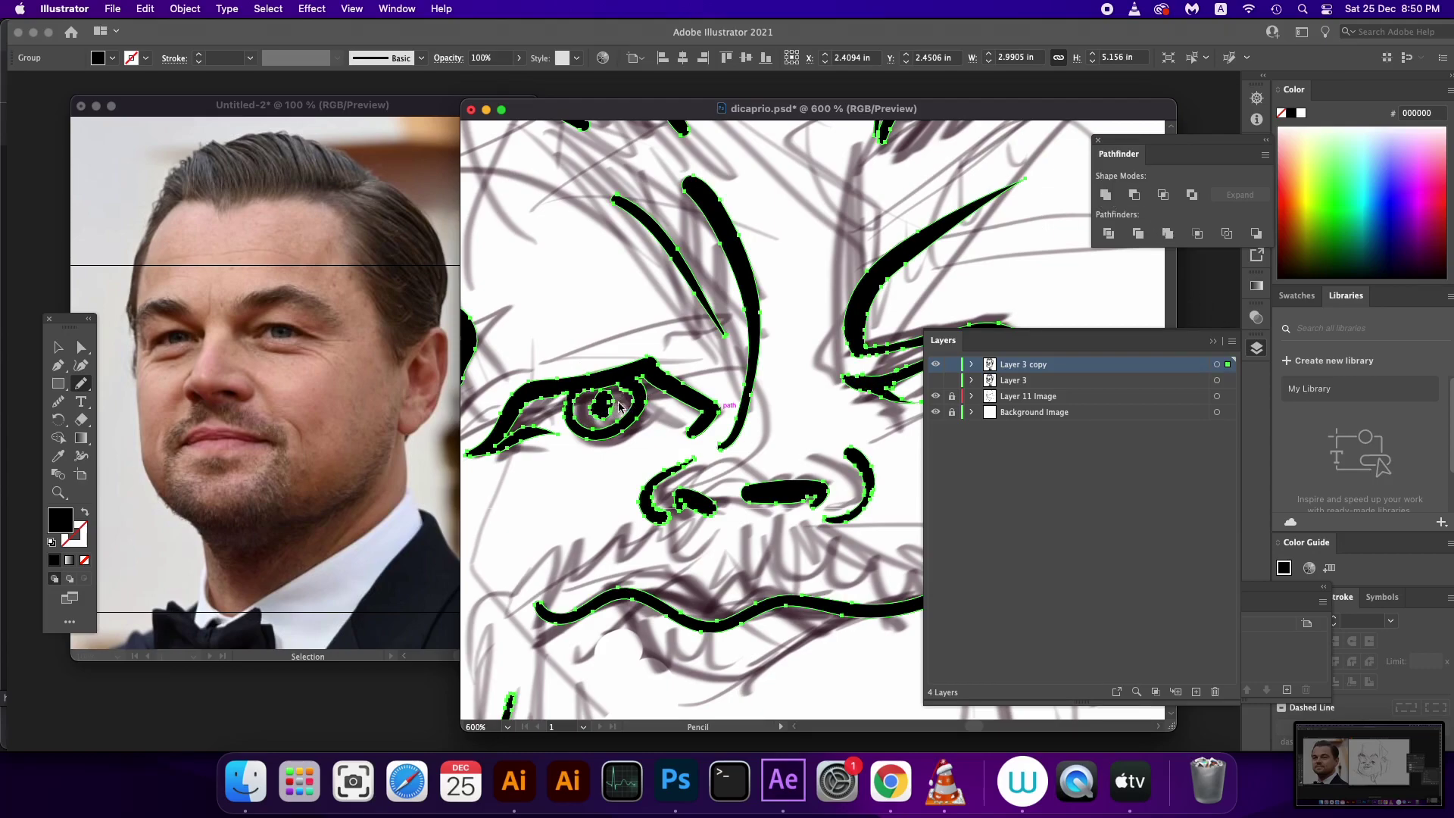
{"action": "left_click_drag", "start_coordinate": [606, 399], "coordinate": [604, 407]}
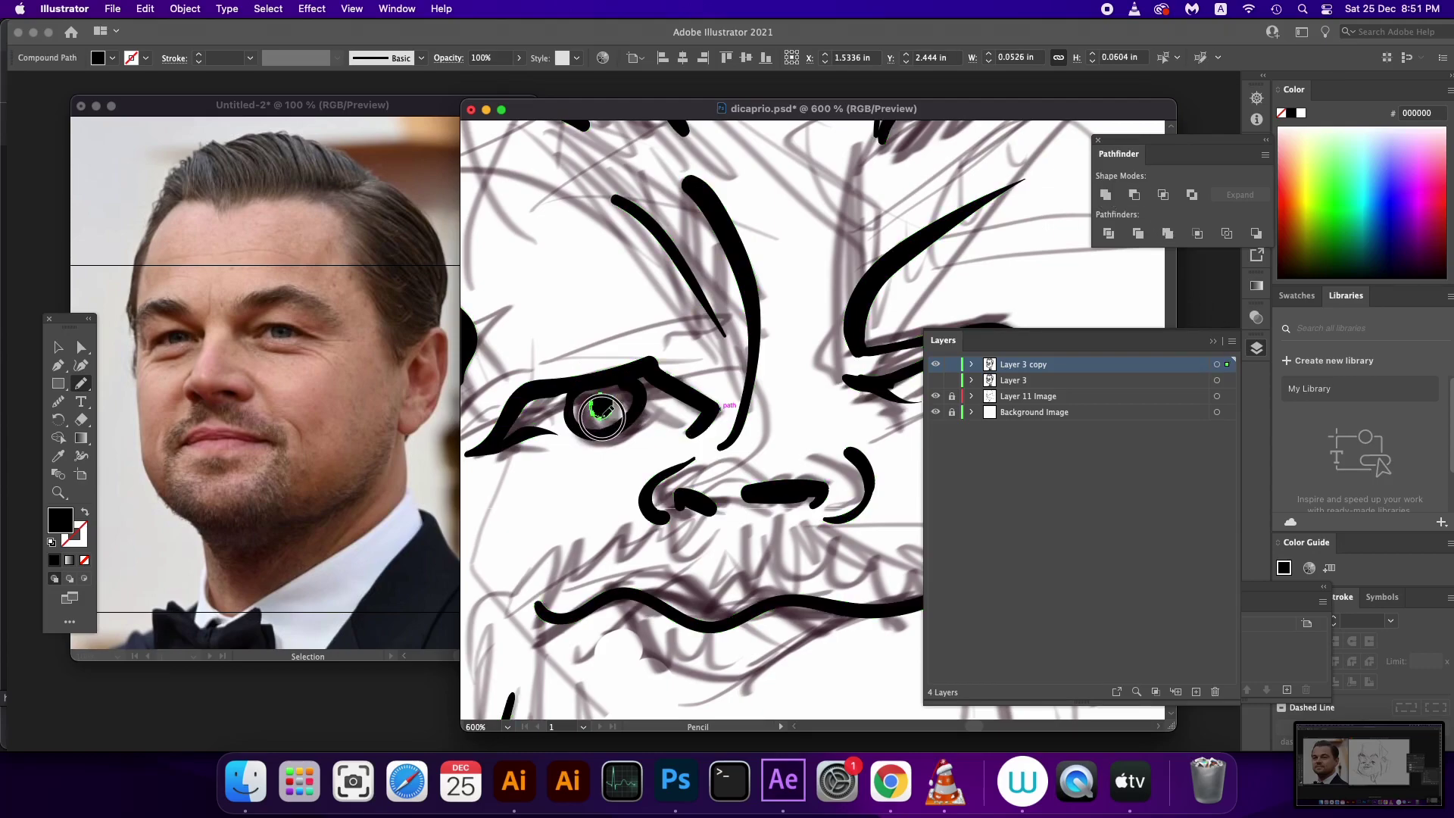
Isolate the eye ring shape and redraw the eyelid stroke over it
{"action": "left_click", "coordinate": [1228, 364]}
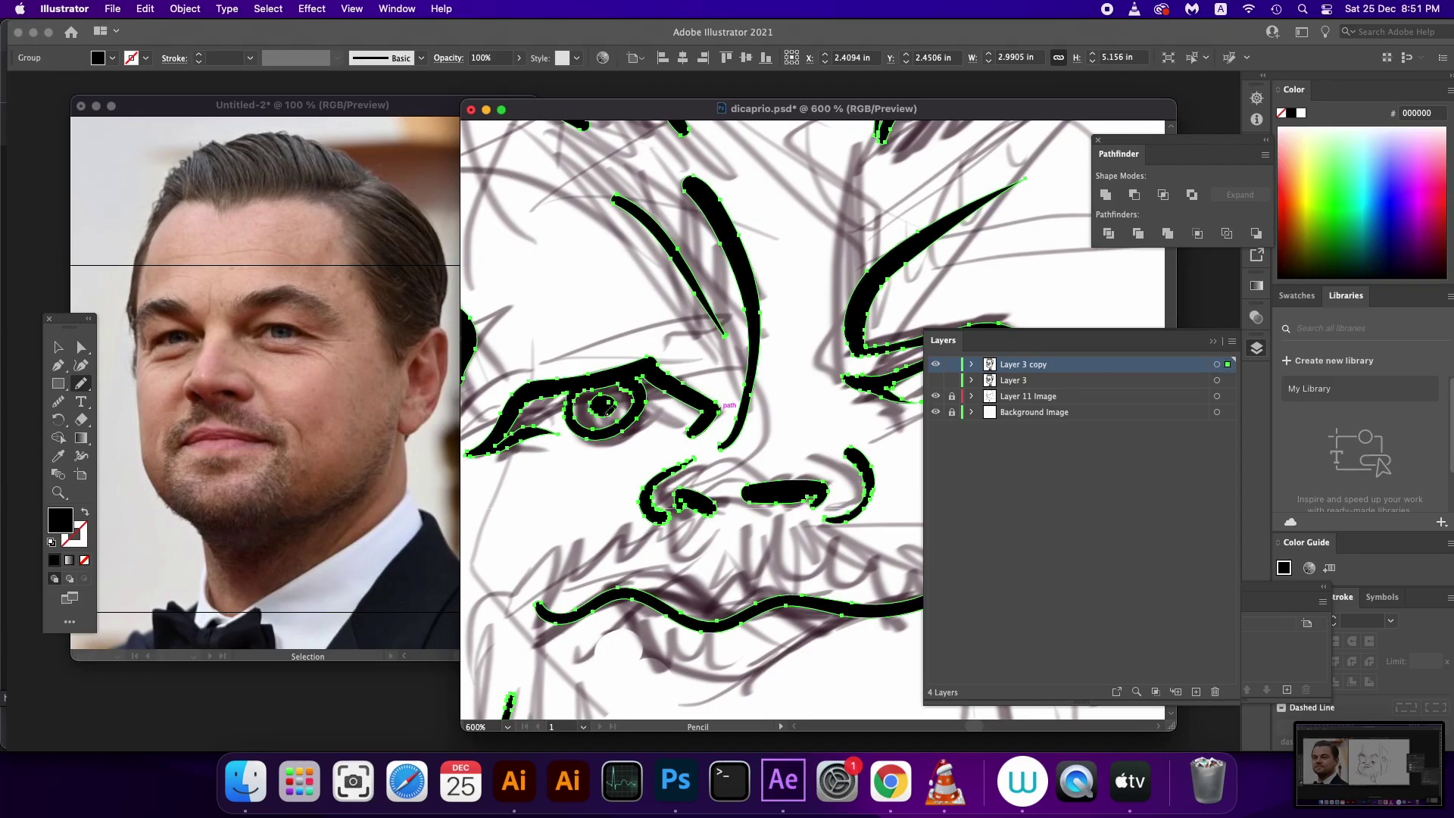
{"action": "left_click", "coordinate": [630, 388], "text": "super"}
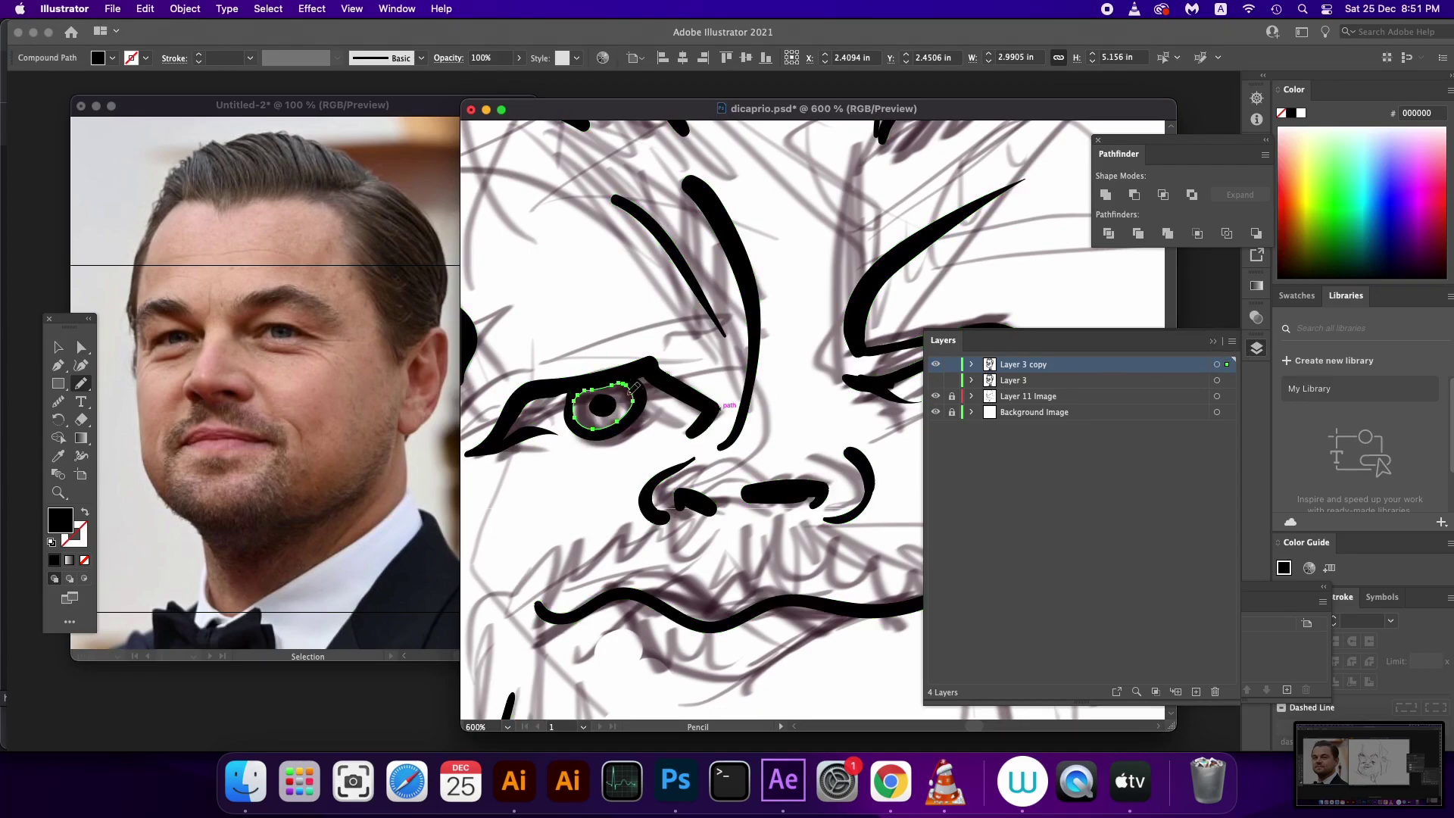
{"action": "left_click", "coordinate": [1217, 364]}
{"action": "left_click_drag", "start_coordinate": [693, 412], "coordinate": [676, 416]}
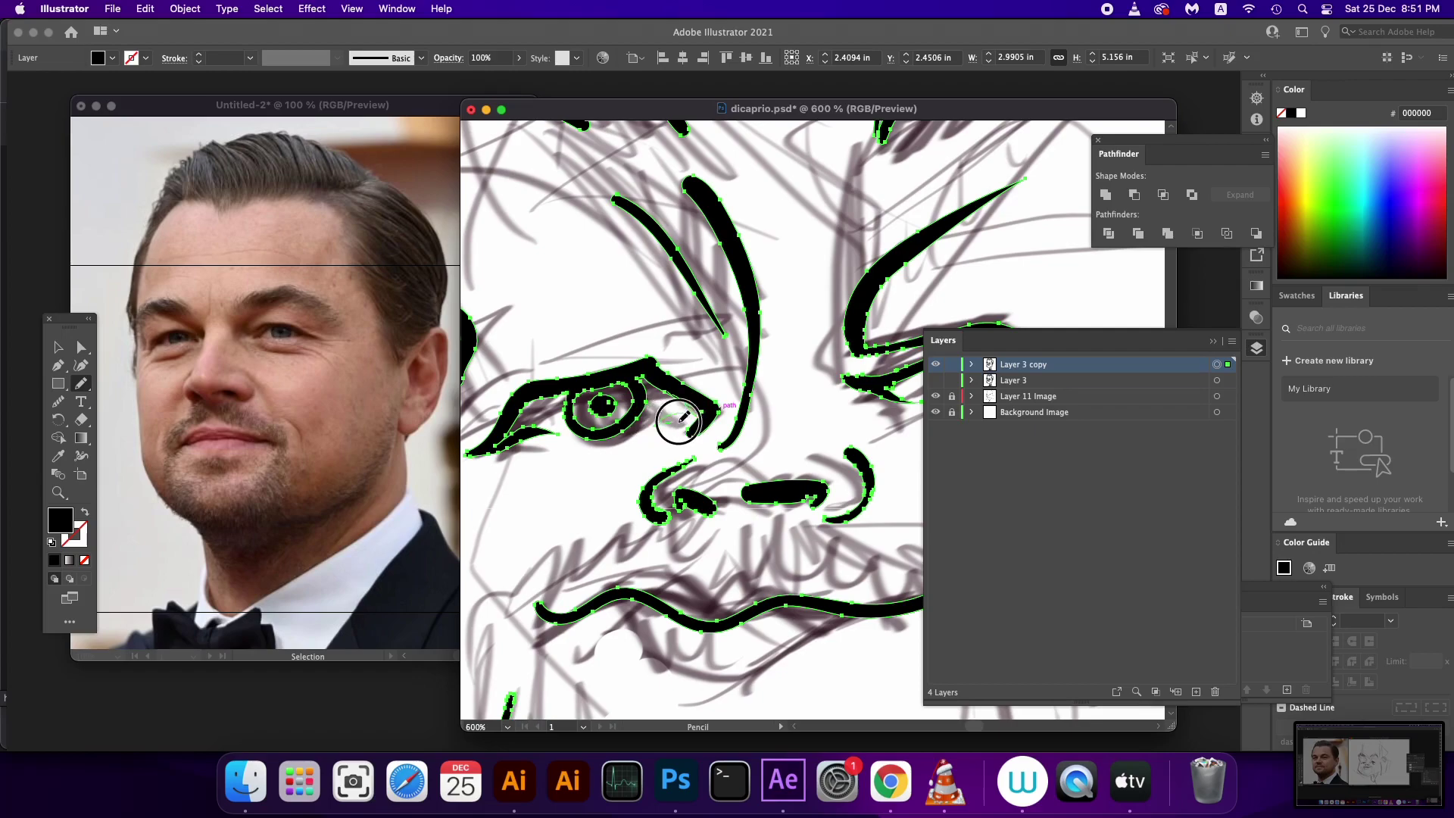
Reshape the black nose shape with two Pencil passes
{"action": "mouse_move", "coordinate": [766, 553]}
{"action": "left_mouse_down"}
{"action": "mouse_move", "coordinate": [705, 433]}
{"action": "mouse_move", "coordinate": [677, 448]}
{"action": "left_mouse_up"}
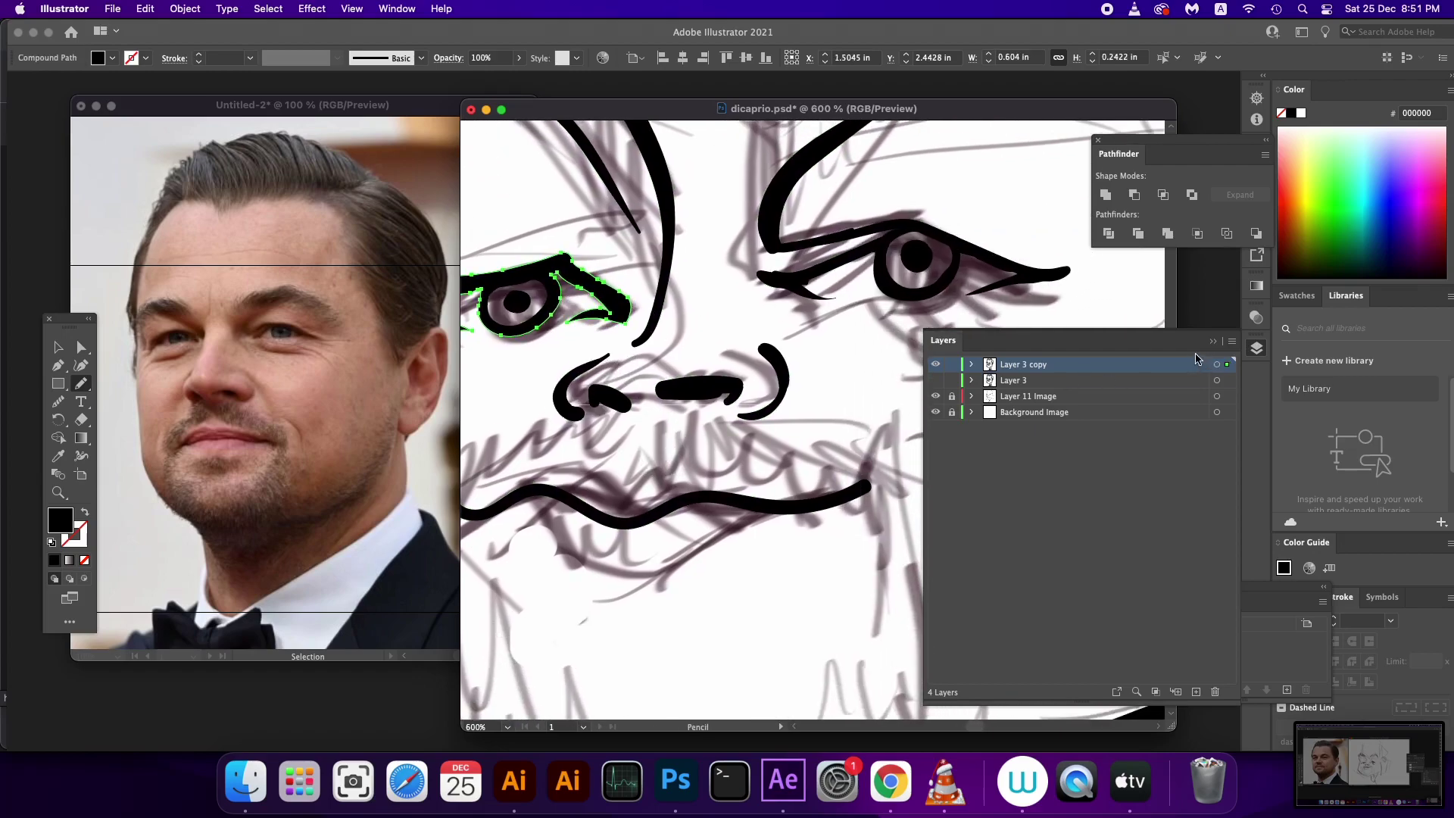
{"action": "left_click", "coordinate": [1217, 365]}
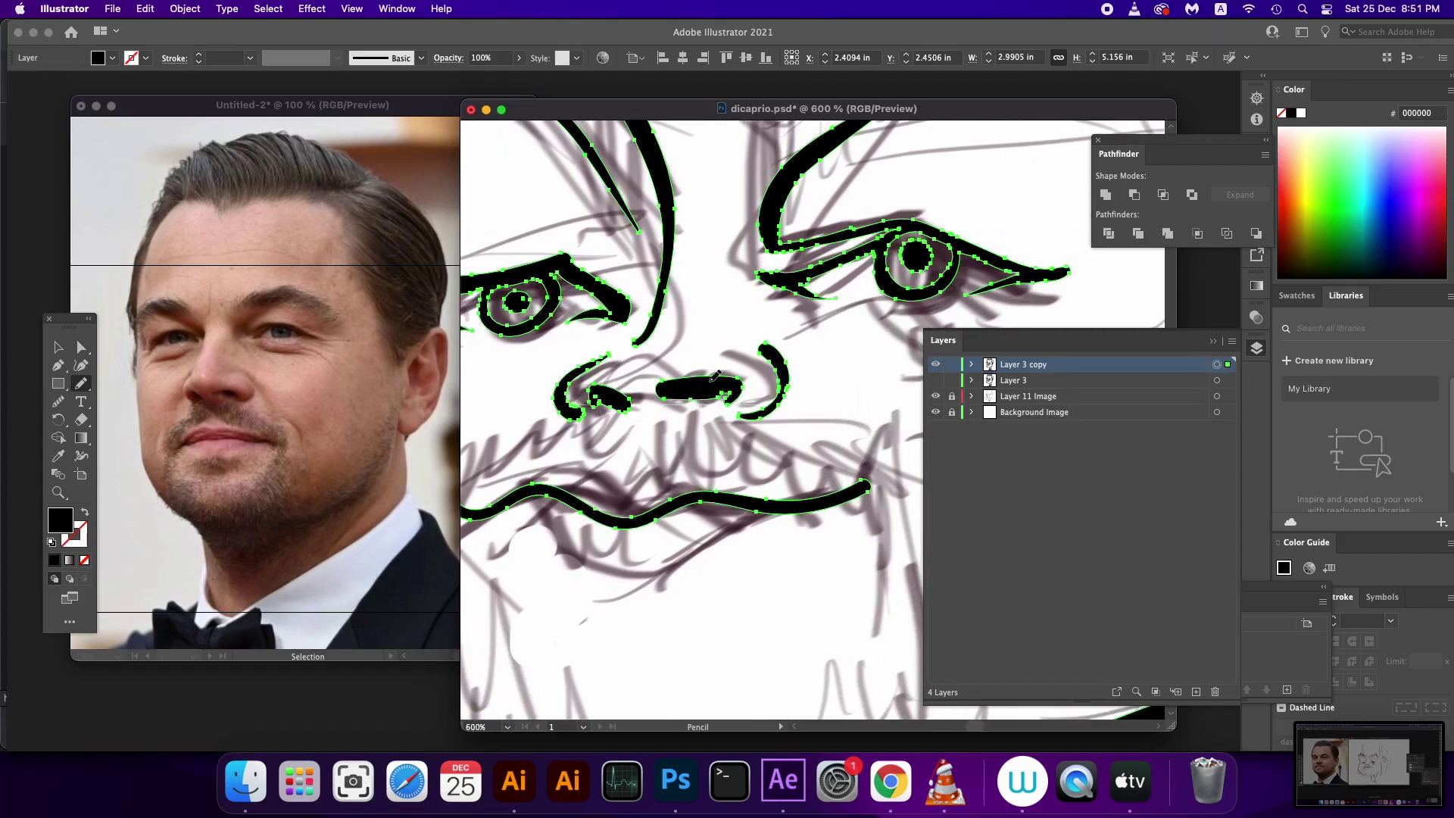
{"action": "left_click_drag", "start_coordinate": [715, 375], "coordinate": [732, 409]}
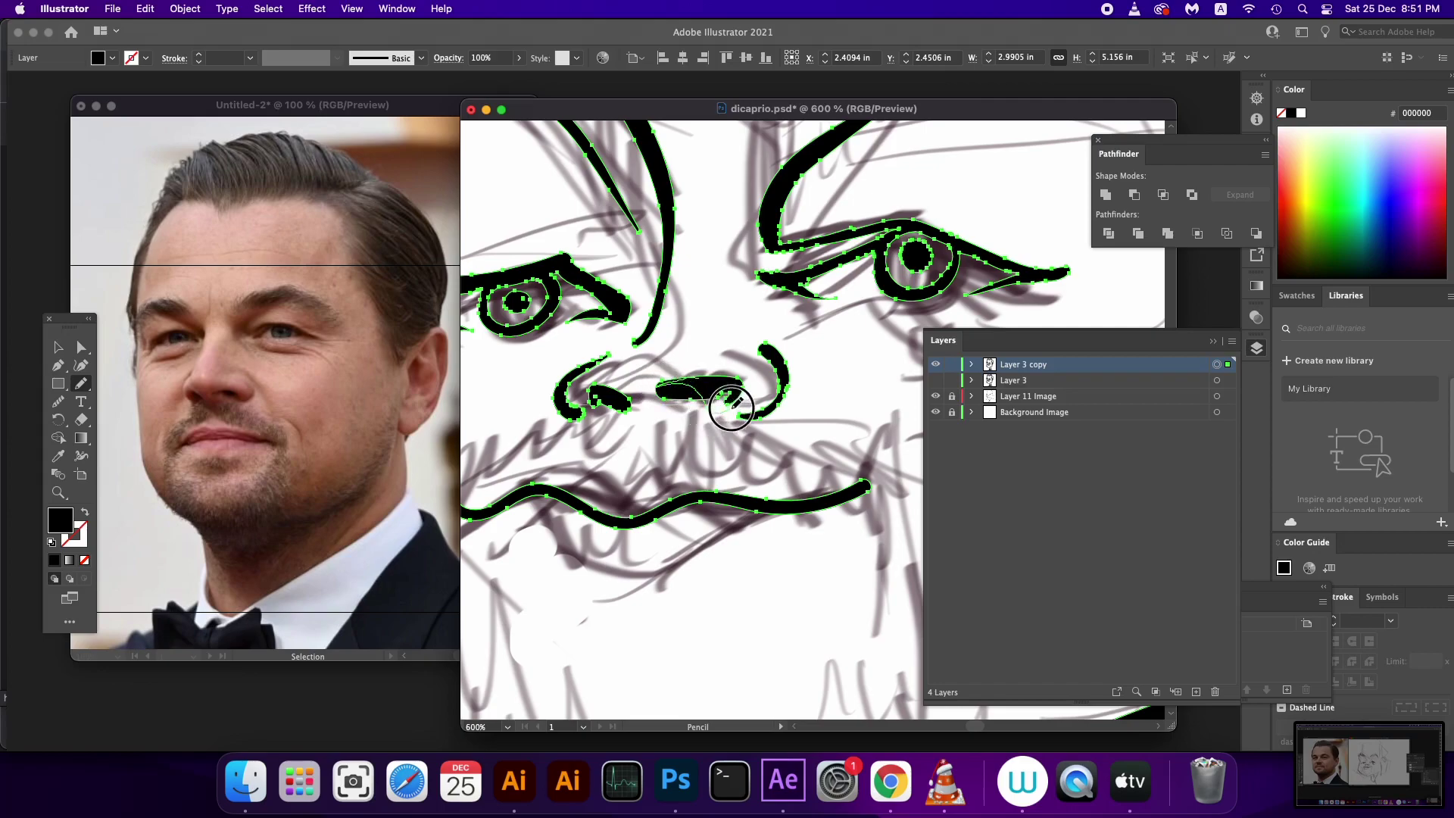
{"action": "key", "text": "cmd+a"}
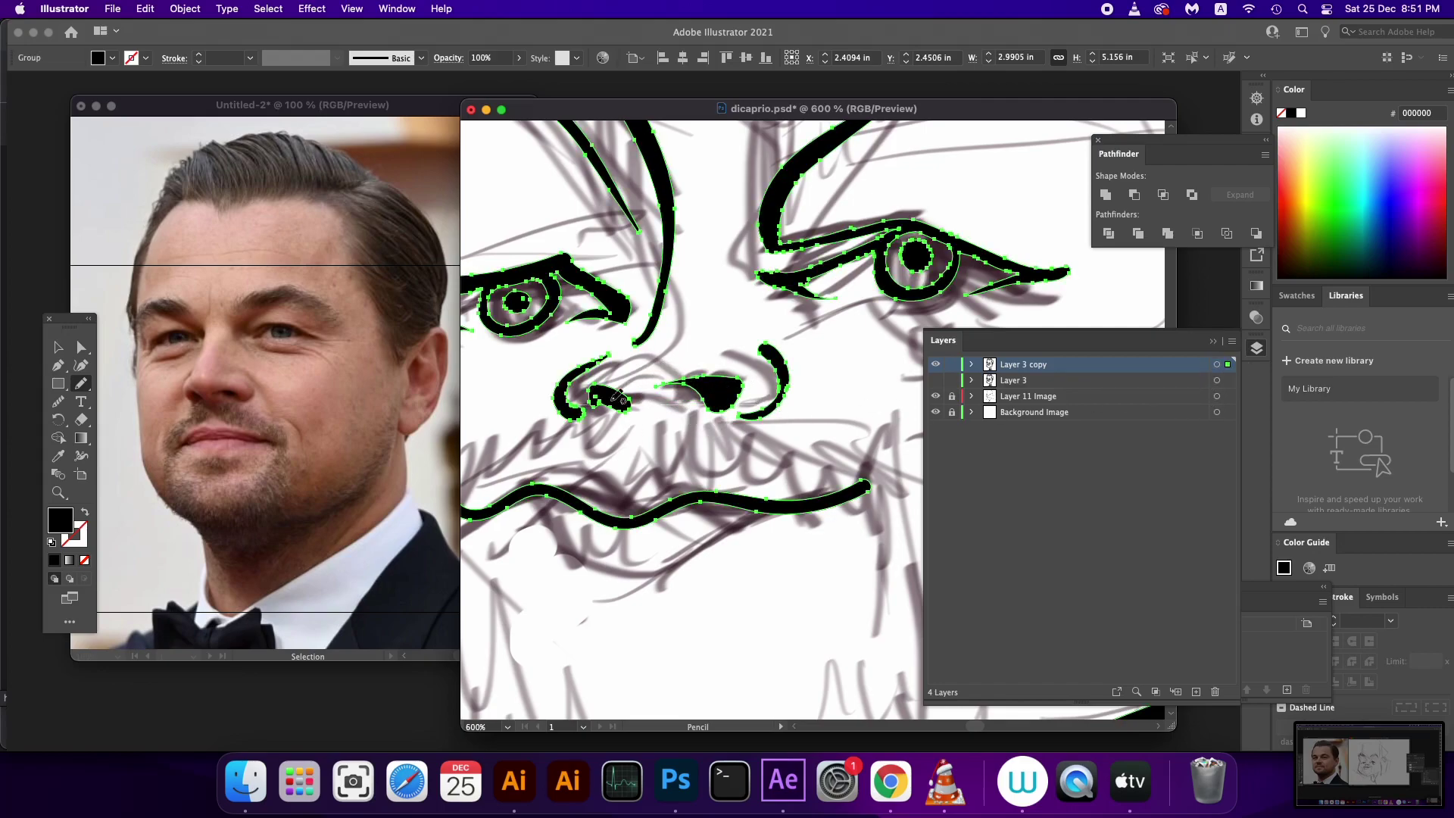
{"action": "left_click_drag", "start_coordinate": [679, 384], "coordinate": [745, 401]}
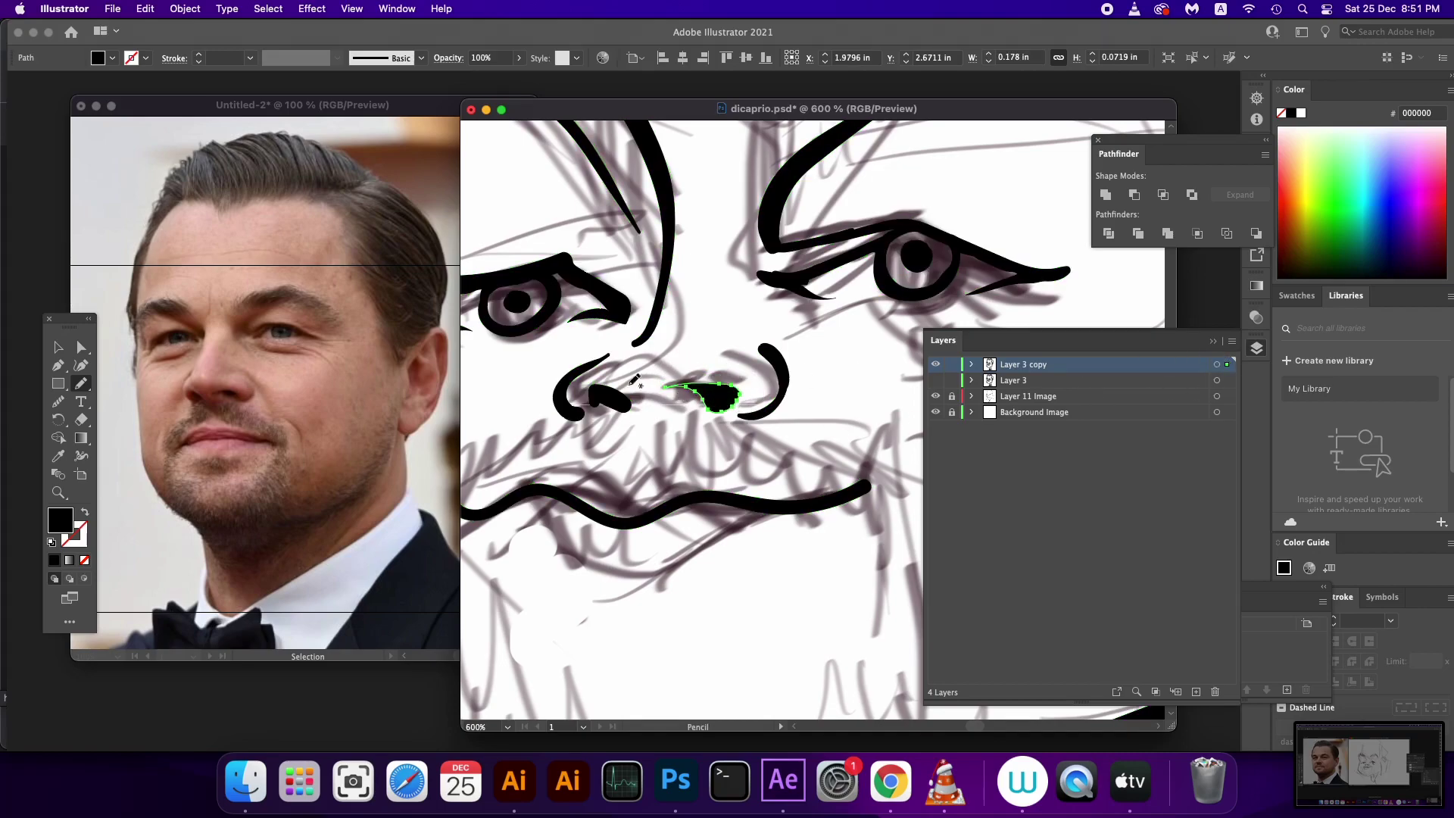
Redraw the left nostril stroke into a cleaner curve
{"action": "left_click", "coordinate": [1216, 365]}
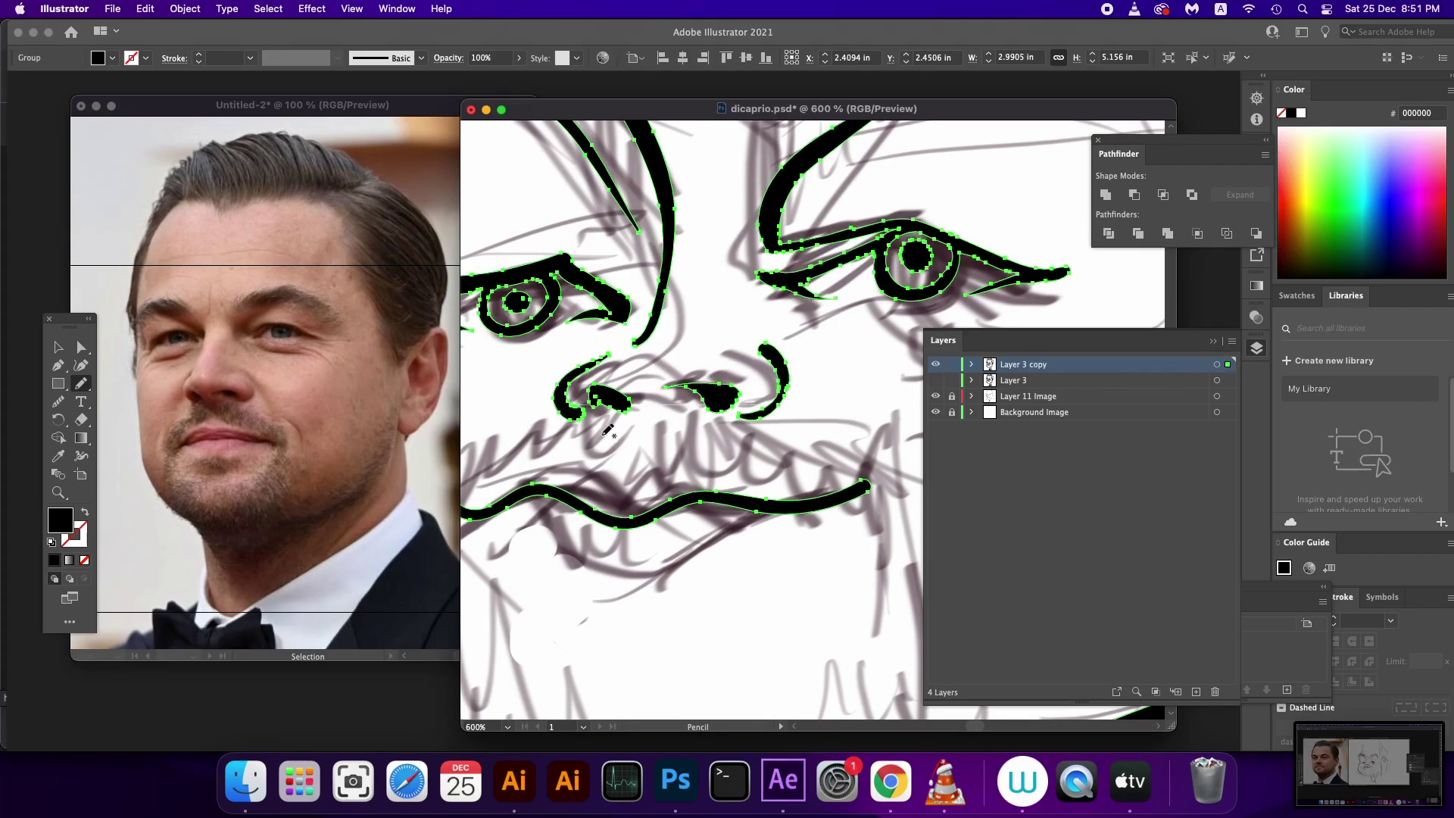
{"action": "left_click_drag", "start_coordinate": [596, 381], "coordinate": [678, 447]}
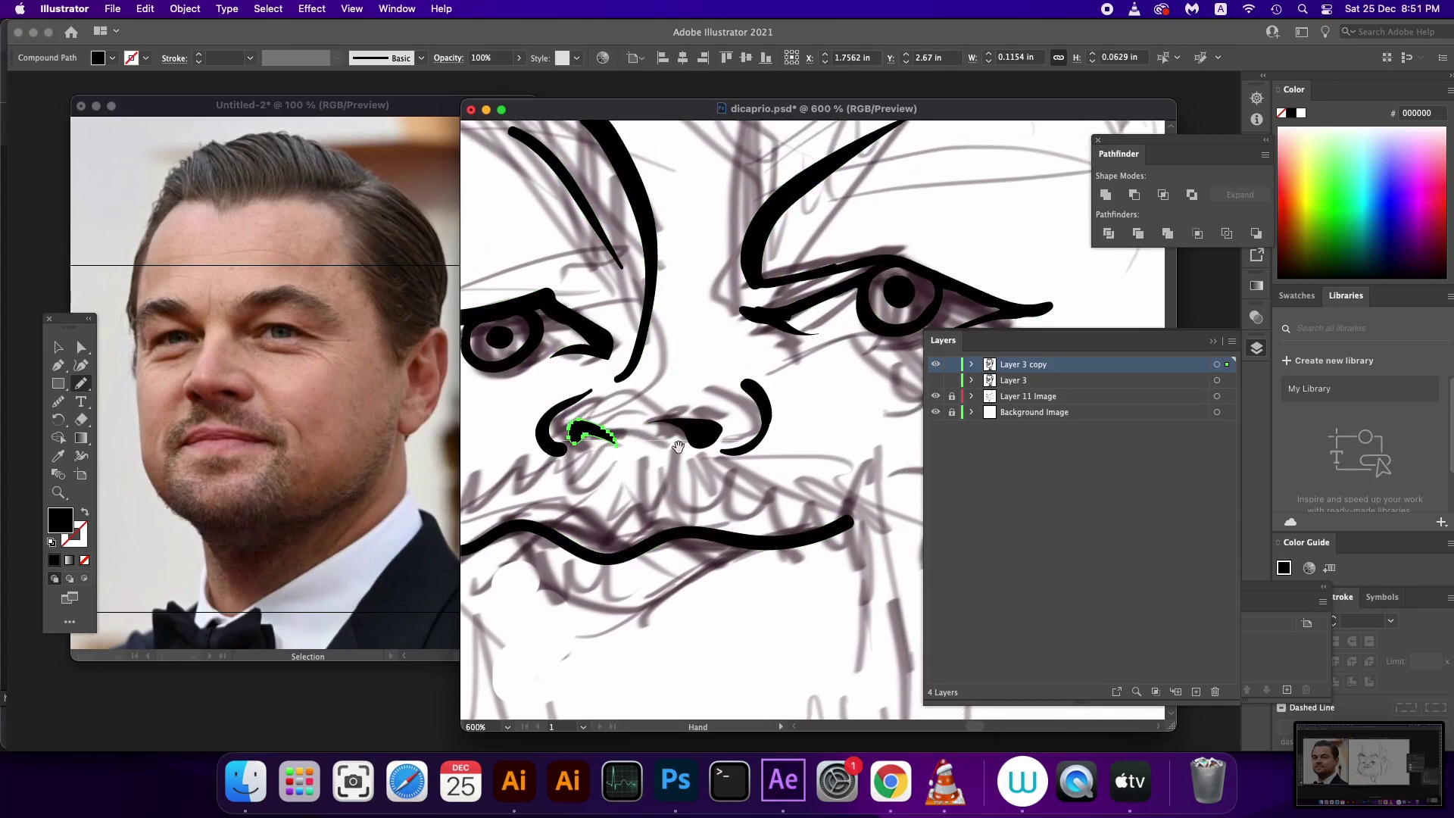
{"action": "left_click", "coordinate": [1216, 364]}
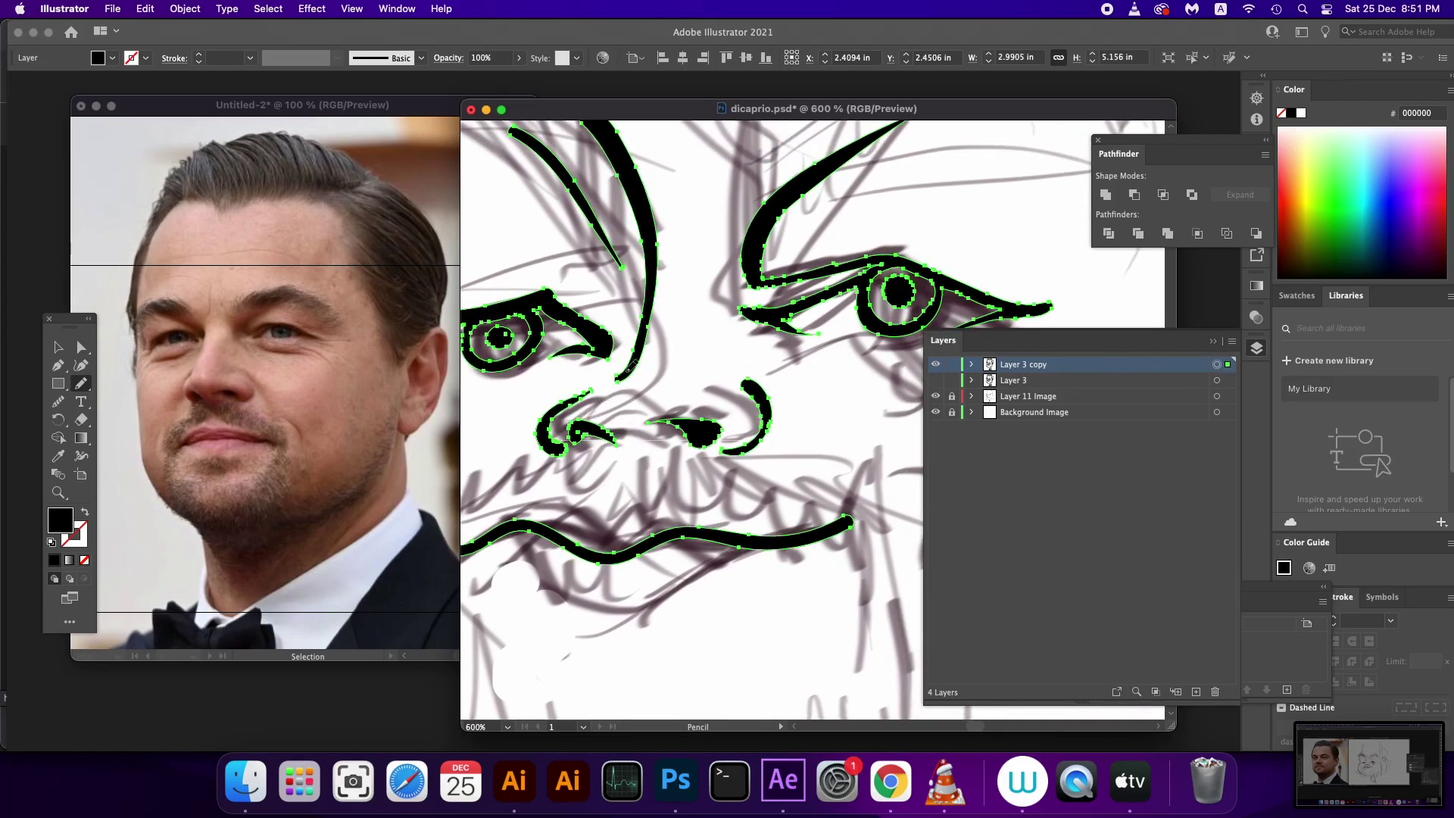
Redraw the lower nose-bridge line with the Pencil
{"action": "left_click_drag", "start_coordinate": [629, 367], "coordinate": [590, 406]}
{"action": "scroll", "coordinate": [606, 364], "scroll_direction": "down", "scroll_amount": 5}
{"action": "scroll", "coordinate": [606, 363], "scroll_direction": "left", "scroll_amount": 3}
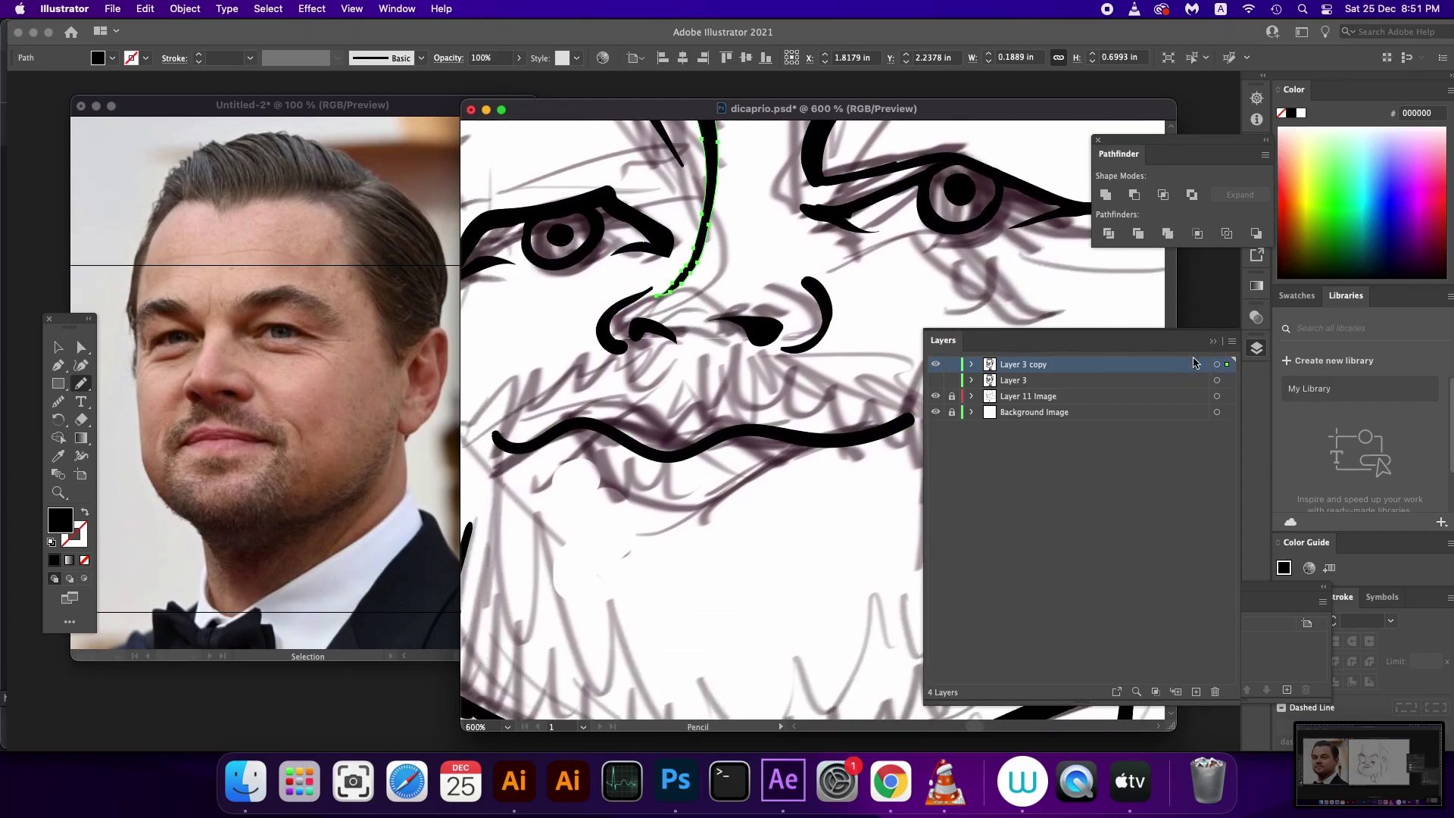
{"action": "left_click", "coordinate": [1217, 364]}
{"action": "scroll", "coordinate": [596, 453], "scroll_direction": "right", "scroll_amount": 3}
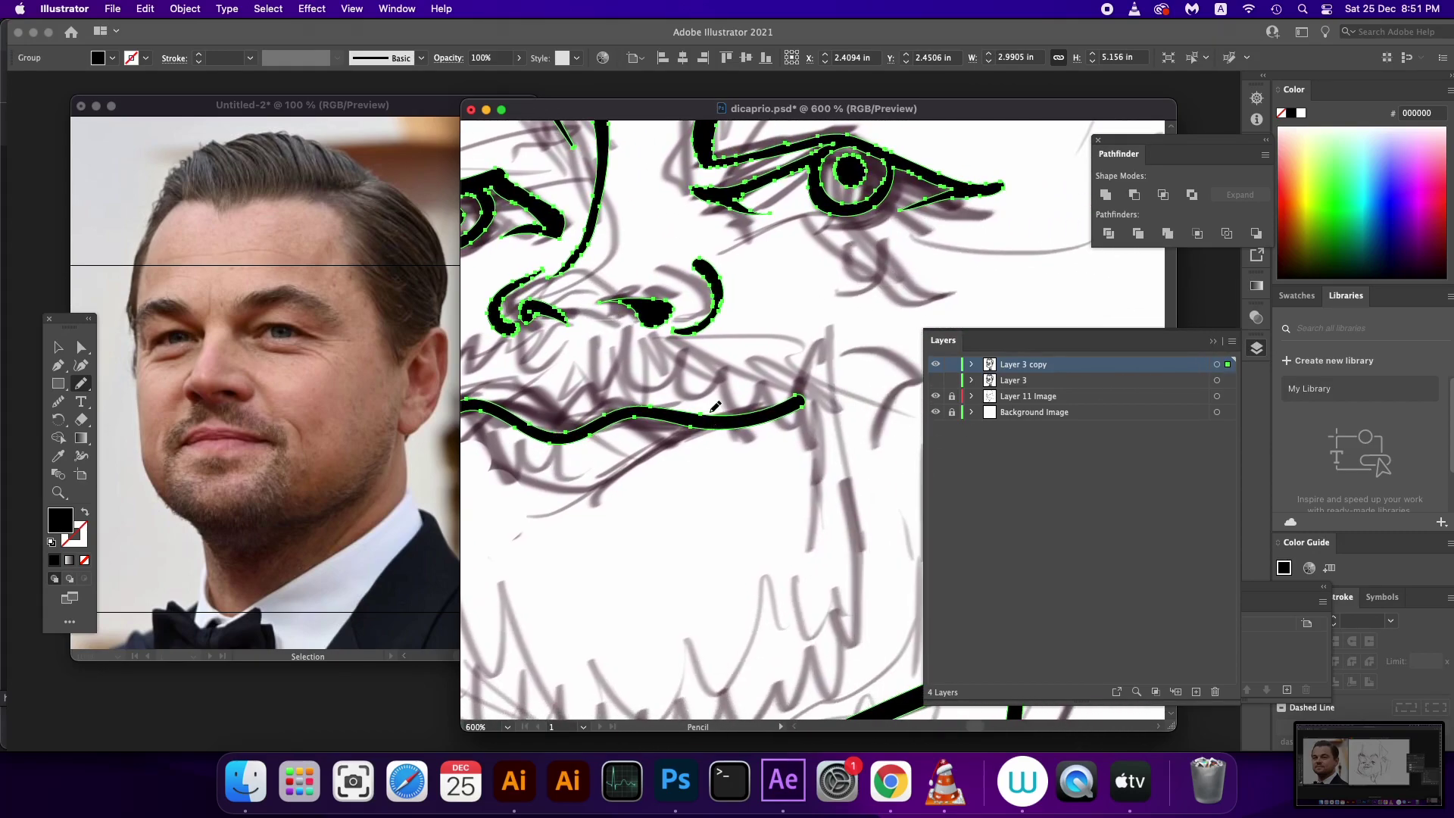
Retrace the wavy mouth stroke from end to end
{"action": "left_click_drag", "start_coordinate": [711, 412], "coordinate": [805, 397]}
{"action": "left_click_drag", "start_coordinate": [809, 394], "coordinate": [825, 399]}
{"action": "scroll", "coordinate": [782, 435], "scroll_direction": "up", "scroll_amount": 3}
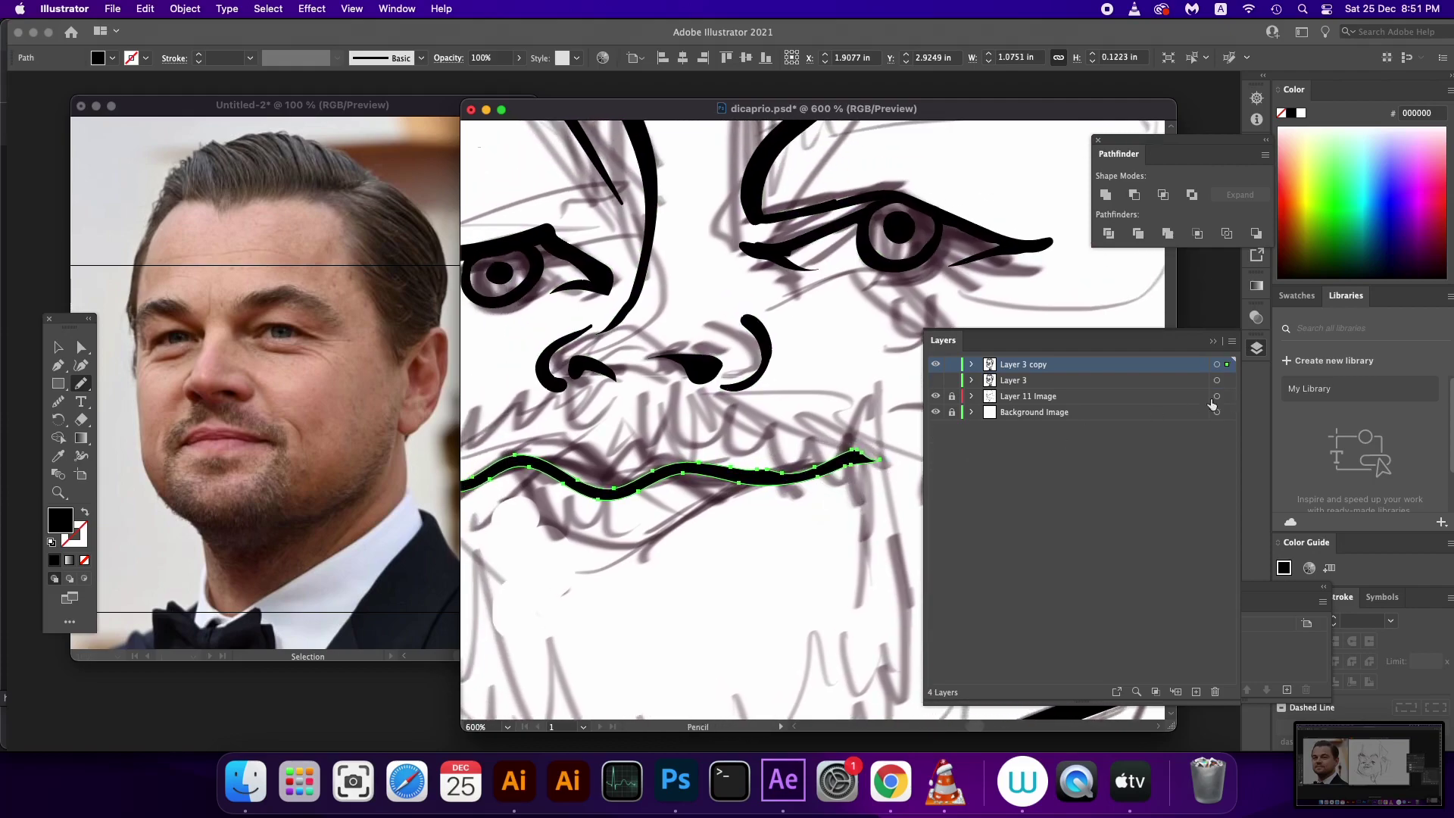
{"action": "key", "text": "super+a"}
{"action": "scroll", "coordinate": [669, 575], "scroll_direction": "left", "scroll_amount": 3}
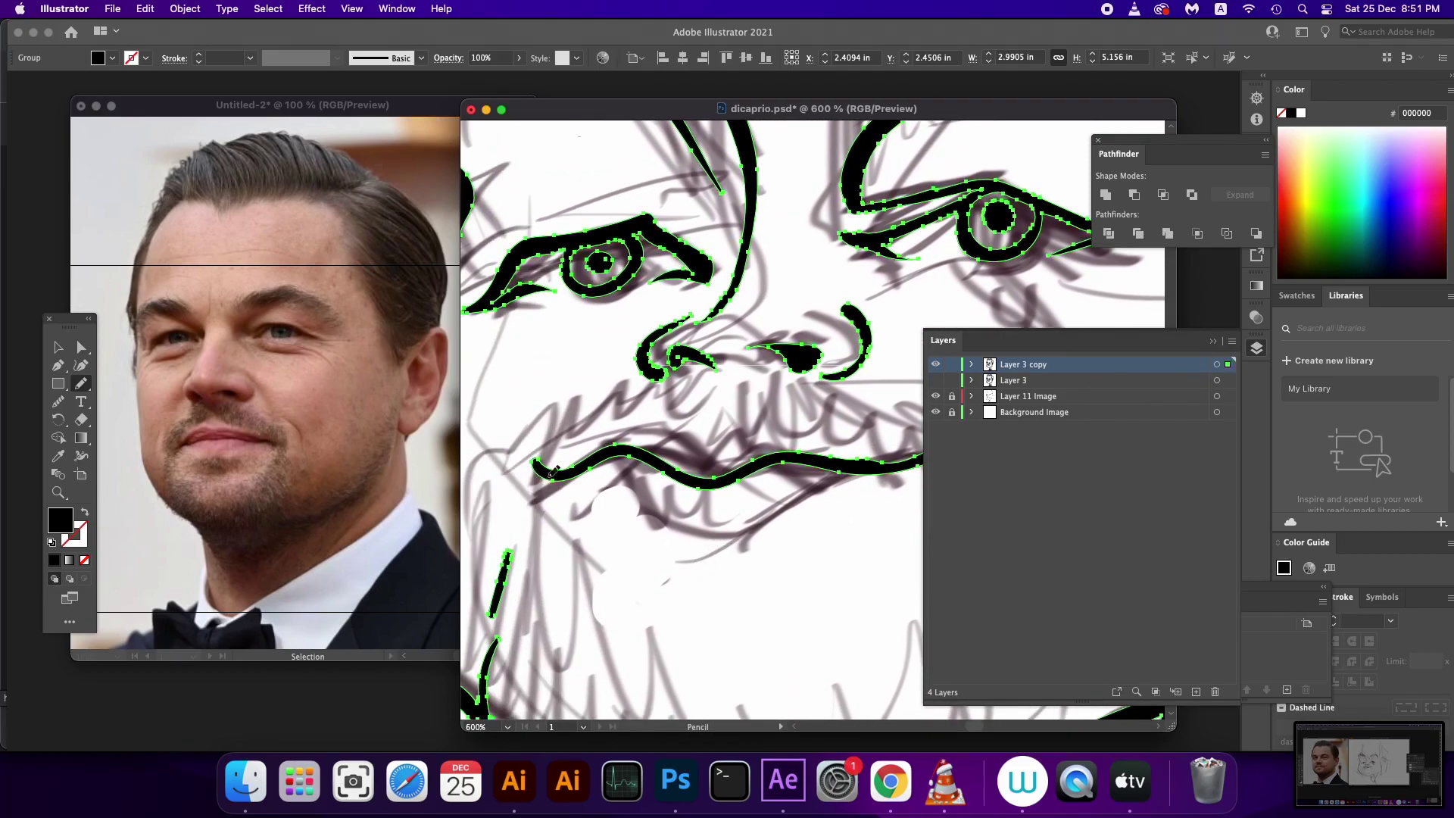
Redraw the left end of the mouth line
{"action": "left_click_drag", "start_coordinate": [543, 475], "coordinate": [606, 430]}
{"action": "scroll", "coordinate": [606, 505], "scroll_direction": "up", "scroll_amount": 2}
{"action": "scroll", "coordinate": [606, 506], "scroll_direction": "right", "scroll_amount": 2}
{"action": "scroll", "coordinate": [605, 506], "scroll_direction": "up", "scroll_amount": 1}
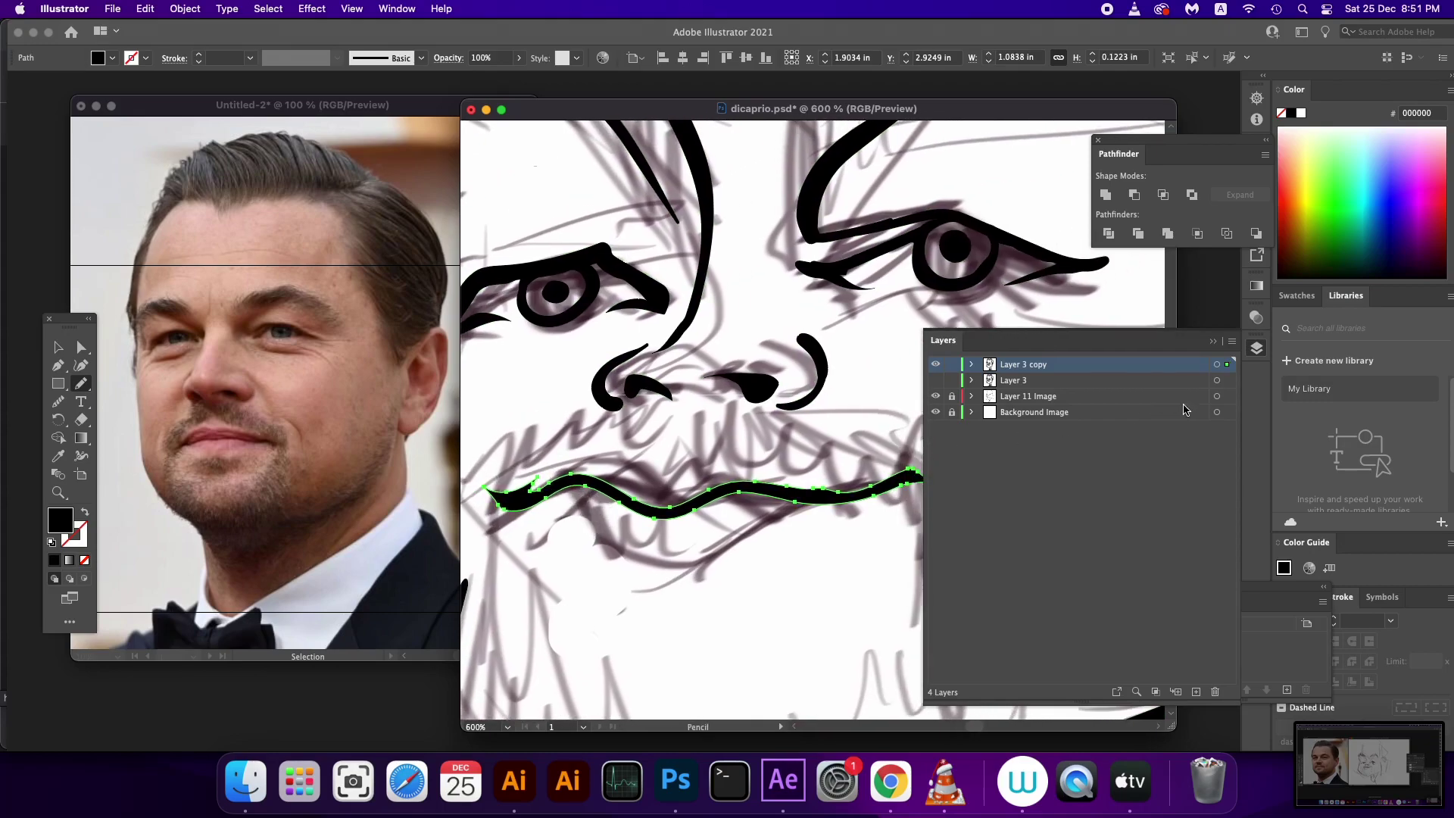
{"action": "left_click", "coordinate": [1224, 365]}
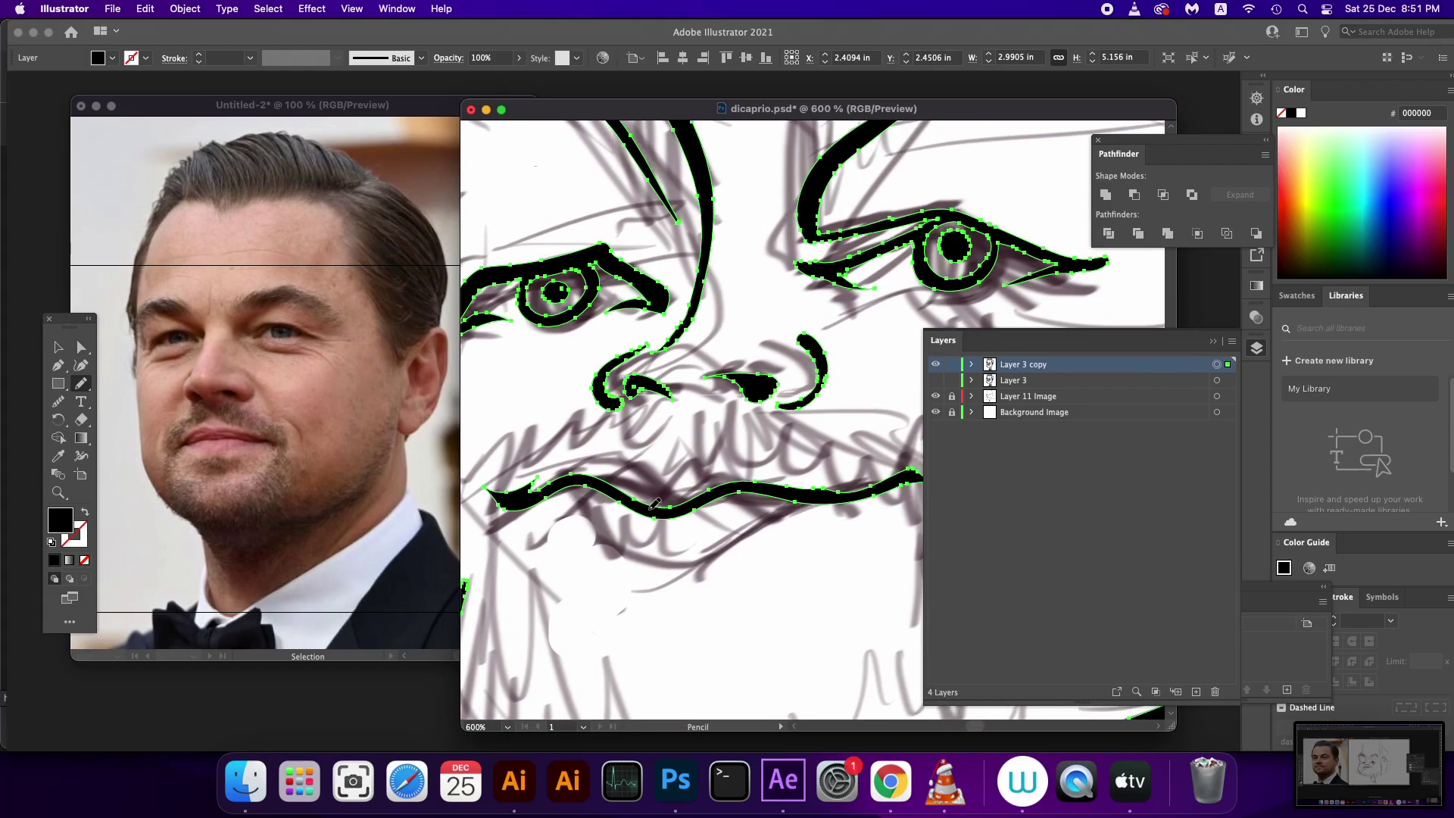
{"action": "scroll", "coordinate": [715, 484], "scroll_direction": "down", "scroll_amount": 5}
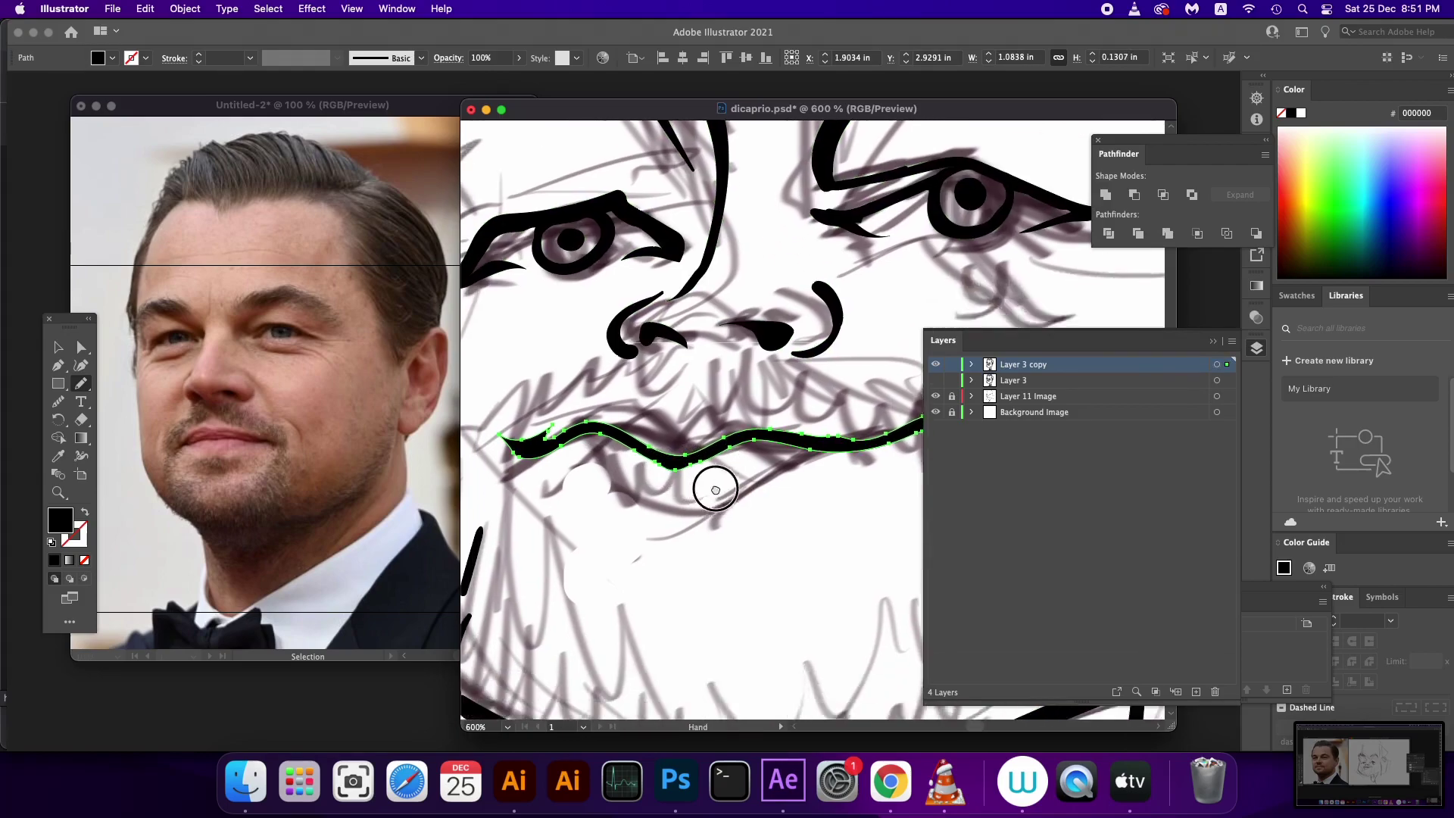
{"action": "scroll", "coordinate": [715, 485], "scroll_direction": "left", "scroll_amount": 3}
{"action": "scroll", "coordinate": [789, 496], "scroll_direction": "down", "scroll_amount": 5}
{"action": "scroll", "coordinate": [788, 496], "scroll_direction": "left", "scroll_amount": 4}
Add a stroke that merges into the jawline
{"action": "scroll", "coordinate": [697, 449], "scroll_direction": "down", "scroll_amount": 1}
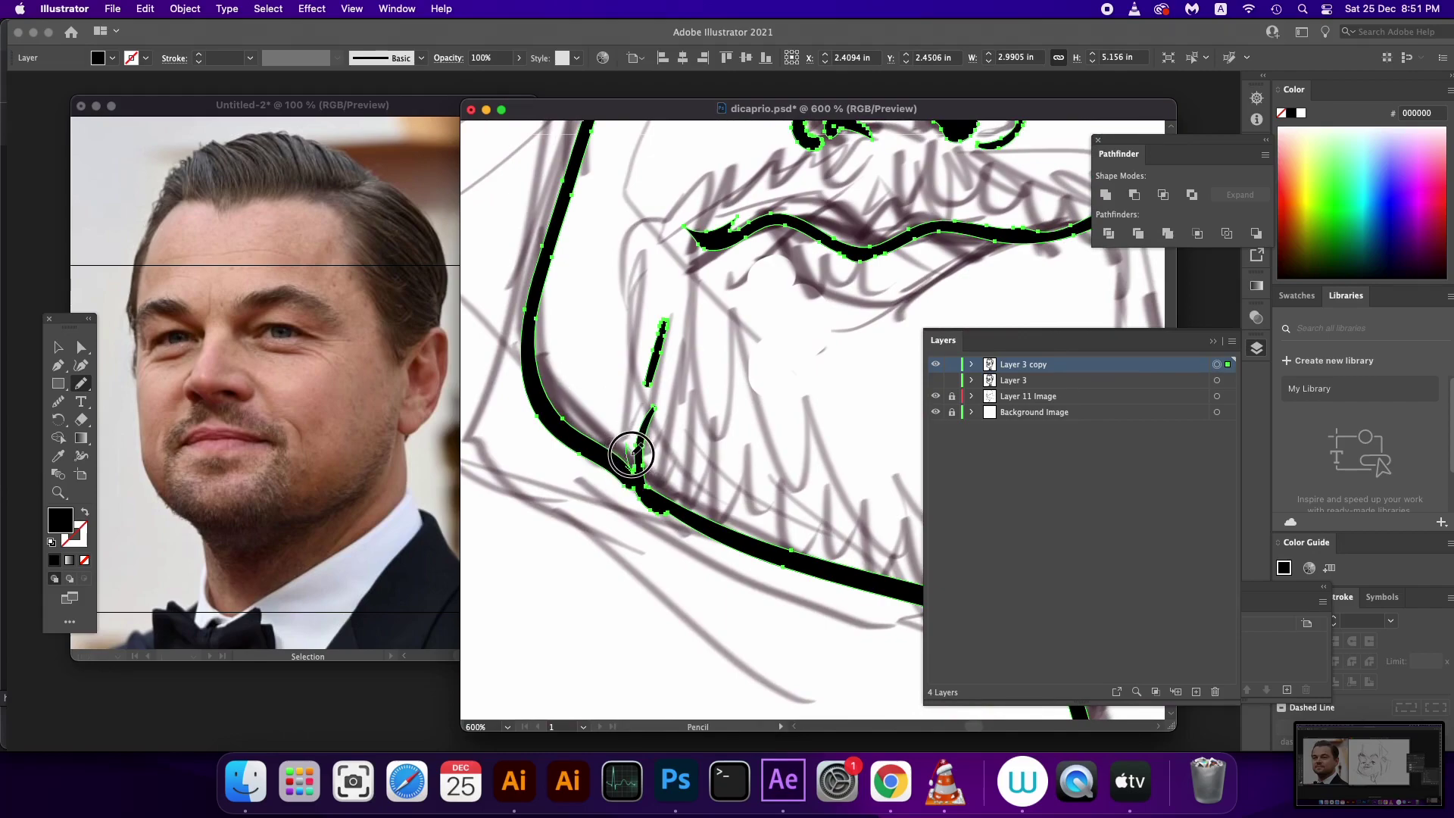
{"action": "left_click_drag", "start_coordinate": [639, 409], "coordinate": [641, 488]}
{"action": "scroll", "coordinate": [613, 504], "scroll_direction": "right", "scroll_amount": 3}
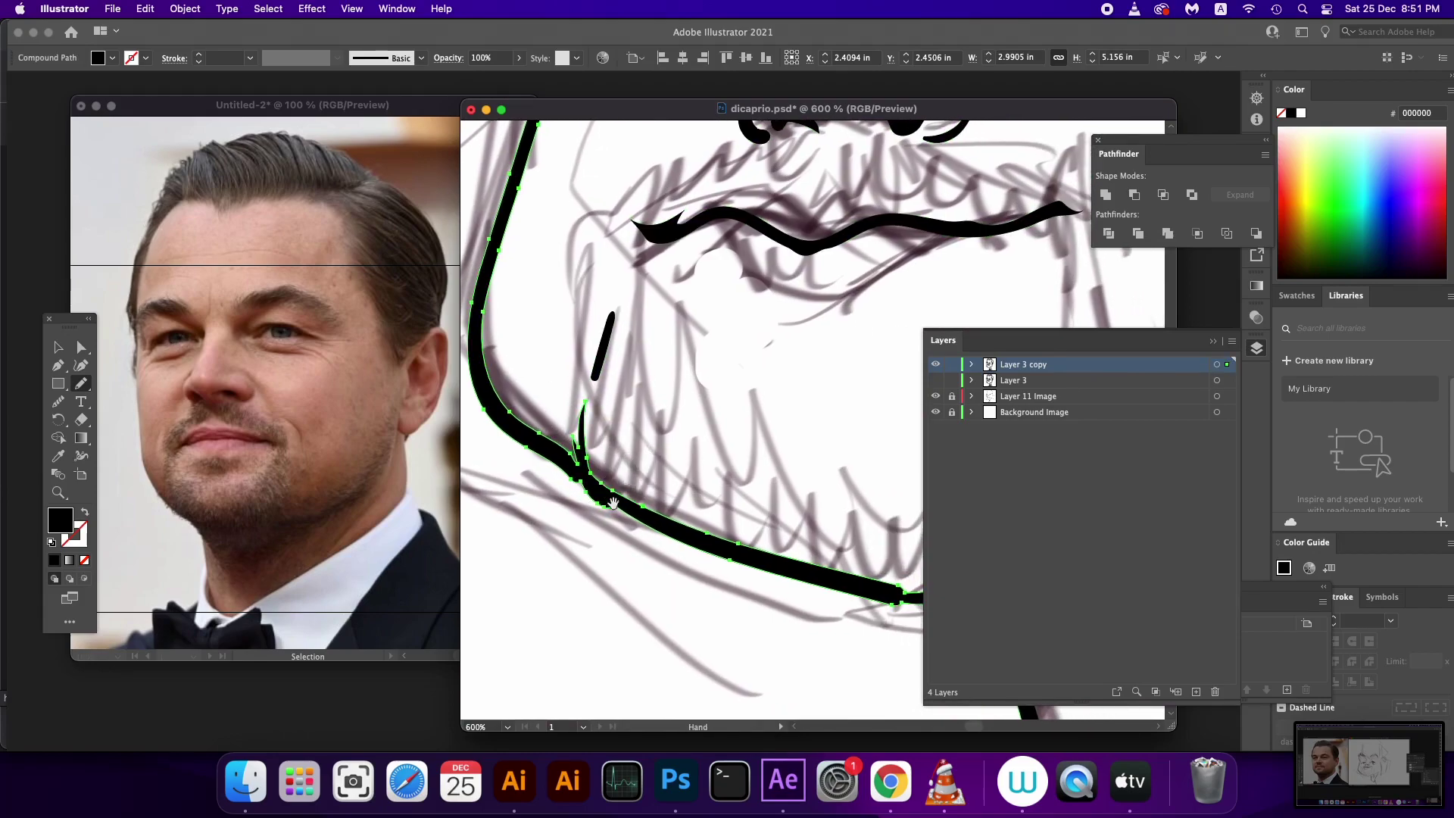
{"action": "scroll", "coordinate": [591, 508], "scroll_direction": "right", "scroll_amount": 4}
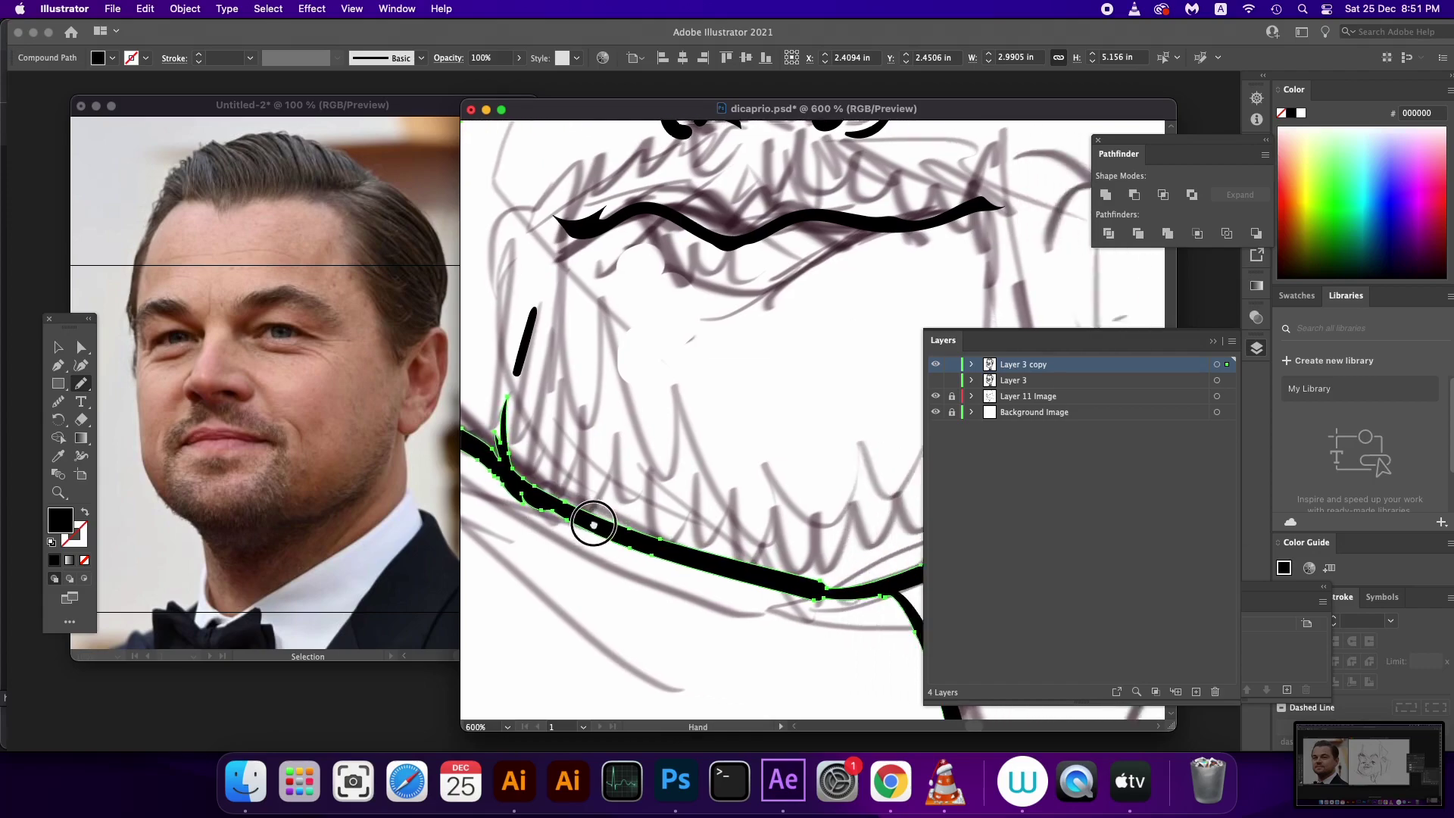
{"action": "scroll", "coordinate": [591, 519], "scroll_direction": "down", "scroll_amount": 3}
{"action": "scroll", "coordinate": [592, 519], "scroll_direction": "right", "scroll_amount": 4}
{"action": "scroll", "coordinate": [616, 542], "scroll_direction": "right", "scroll_amount": 2}
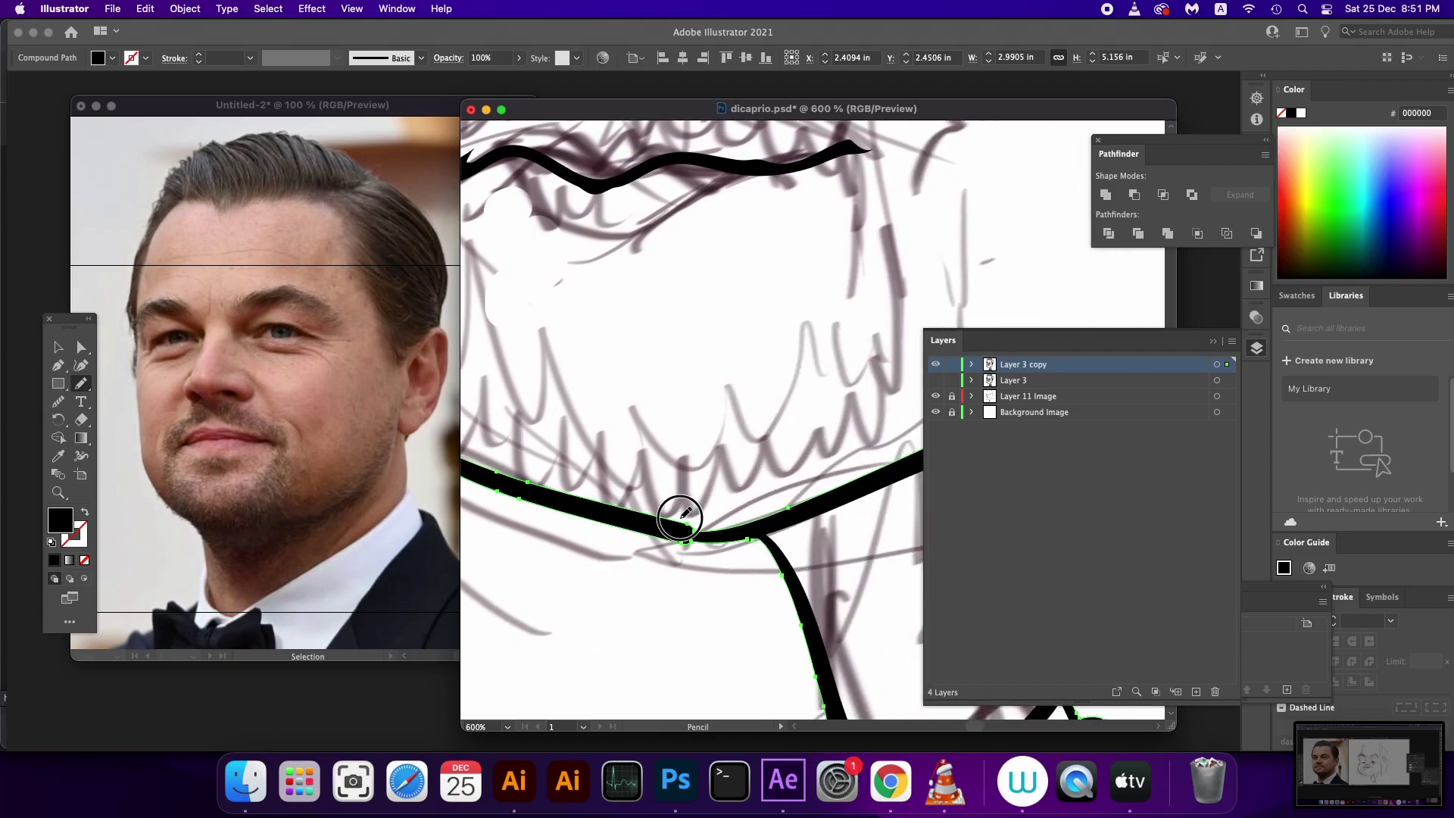
Sharpen the jaw-neck corner and reshape the jaw stroke right of it
{"action": "left_click_drag", "start_coordinate": [679, 518], "coordinate": [803, 504]}
{"action": "scroll", "coordinate": [776, 521], "scroll_direction": "right", "scroll_amount": 2}
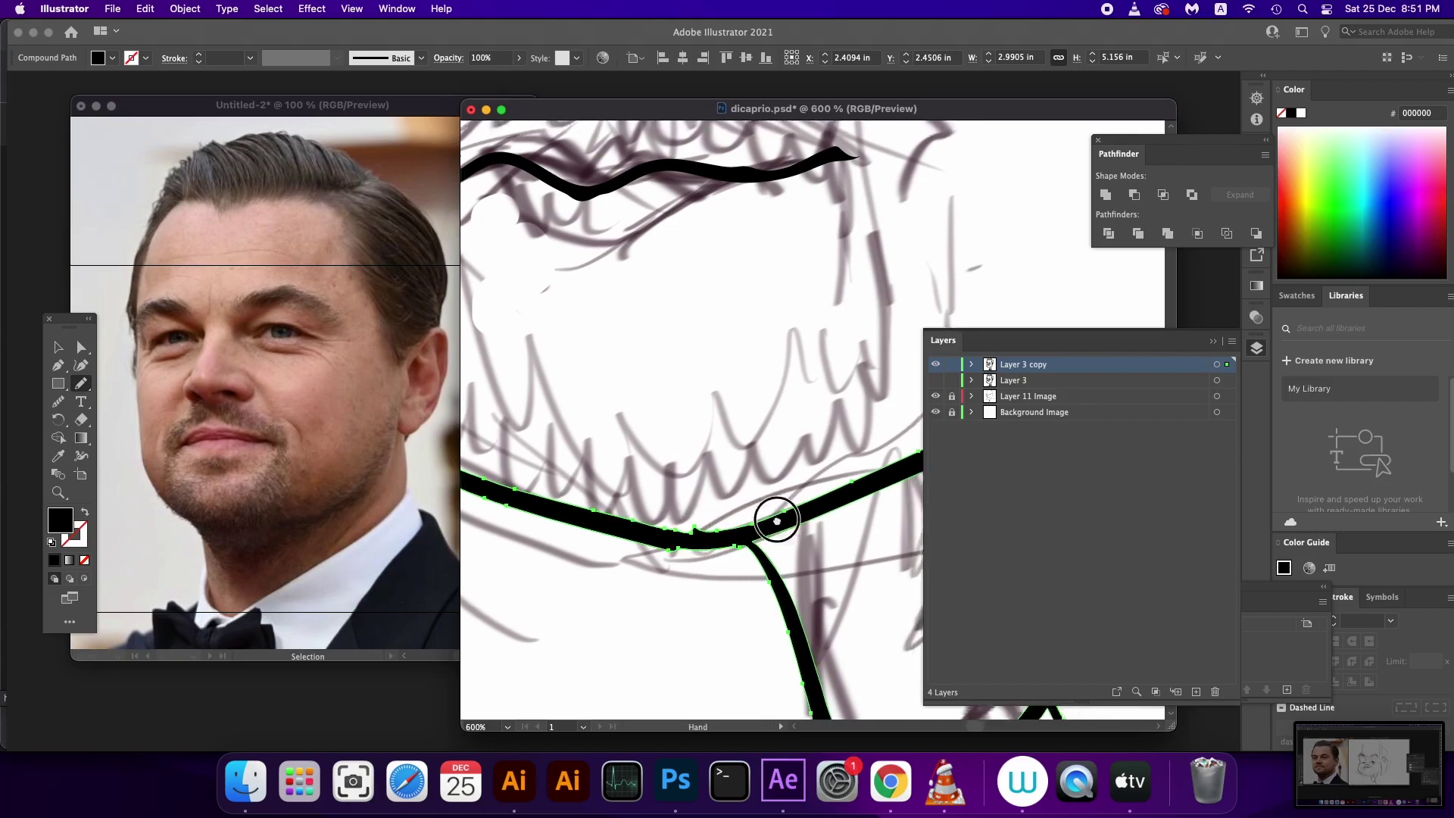
{"action": "scroll", "coordinate": [776, 521], "scroll_direction": "right", "scroll_amount": 5}
{"action": "scroll", "coordinate": [776, 521], "scroll_direction": "up", "scroll_amount": 3}
{"action": "mouse_move", "coordinate": [734, 555]}
{"action": "left_mouse_down"}
{"action": "mouse_move", "coordinate": [776, 474]}
{"action": "mouse_move", "coordinate": [793, 513]}
{"action": "mouse_move", "coordinate": [849, 495]}
{"action": "left_mouse_up"}
{"action": "scroll", "coordinate": [849, 496], "scroll_direction": "right", "scroll_amount": 3}
{"action": "scroll", "coordinate": [849, 496], "scroll_direction": "up", "scroll_amount": 2}
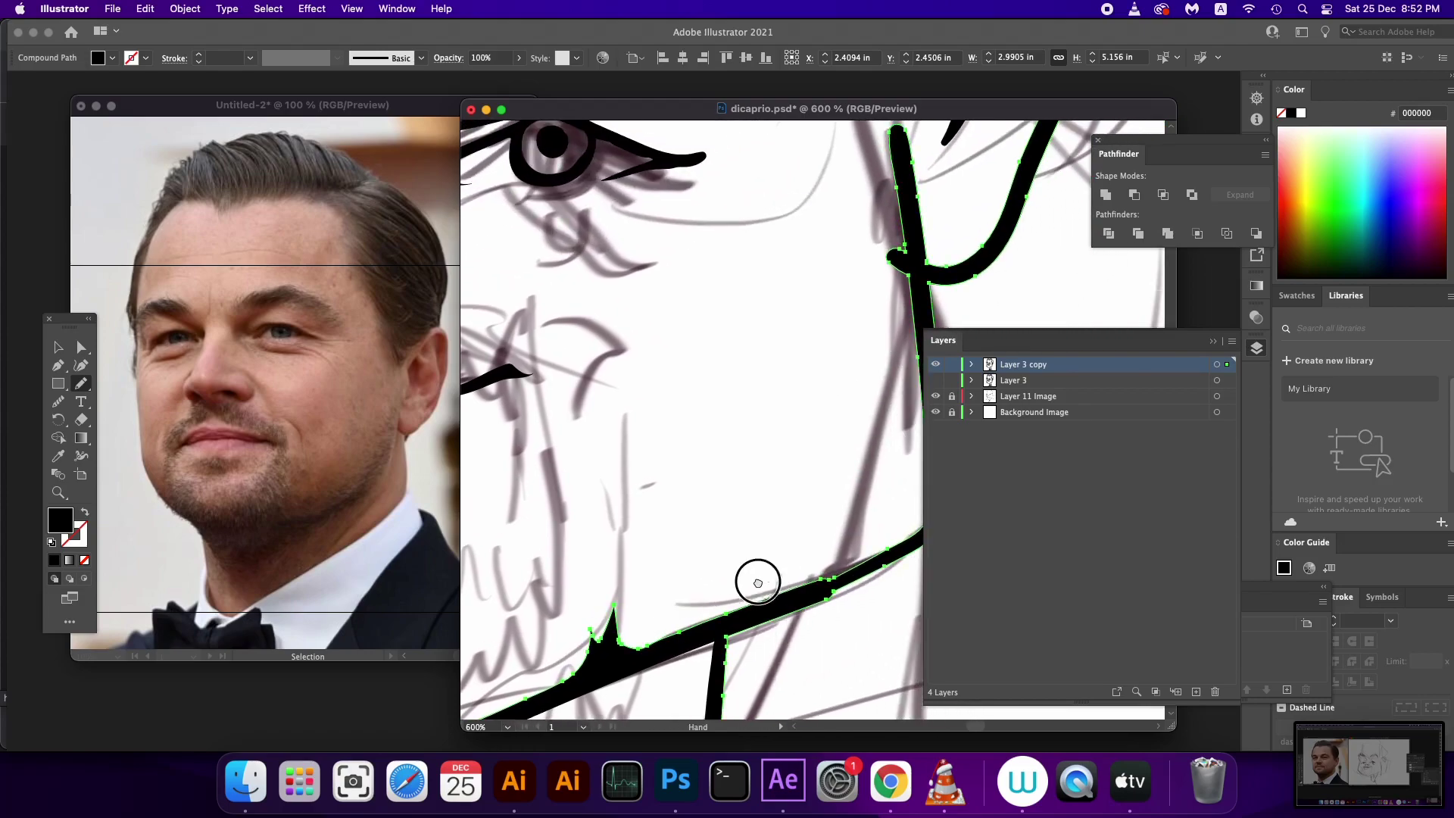
{"action": "scroll", "coordinate": [756, 581], "scroll_direction": "right", "scroll_amount": 3}
{"action": "scroll", "coordinate": [756, 581], "scroll_direction": "up", "scroll_amount": 2}
Retrace the jaw stroke up toward the ear and smooth the neck kink
{"action": "left_click_drag", "start_coordinate": [712, 608], "coordinate": [796, 590]}
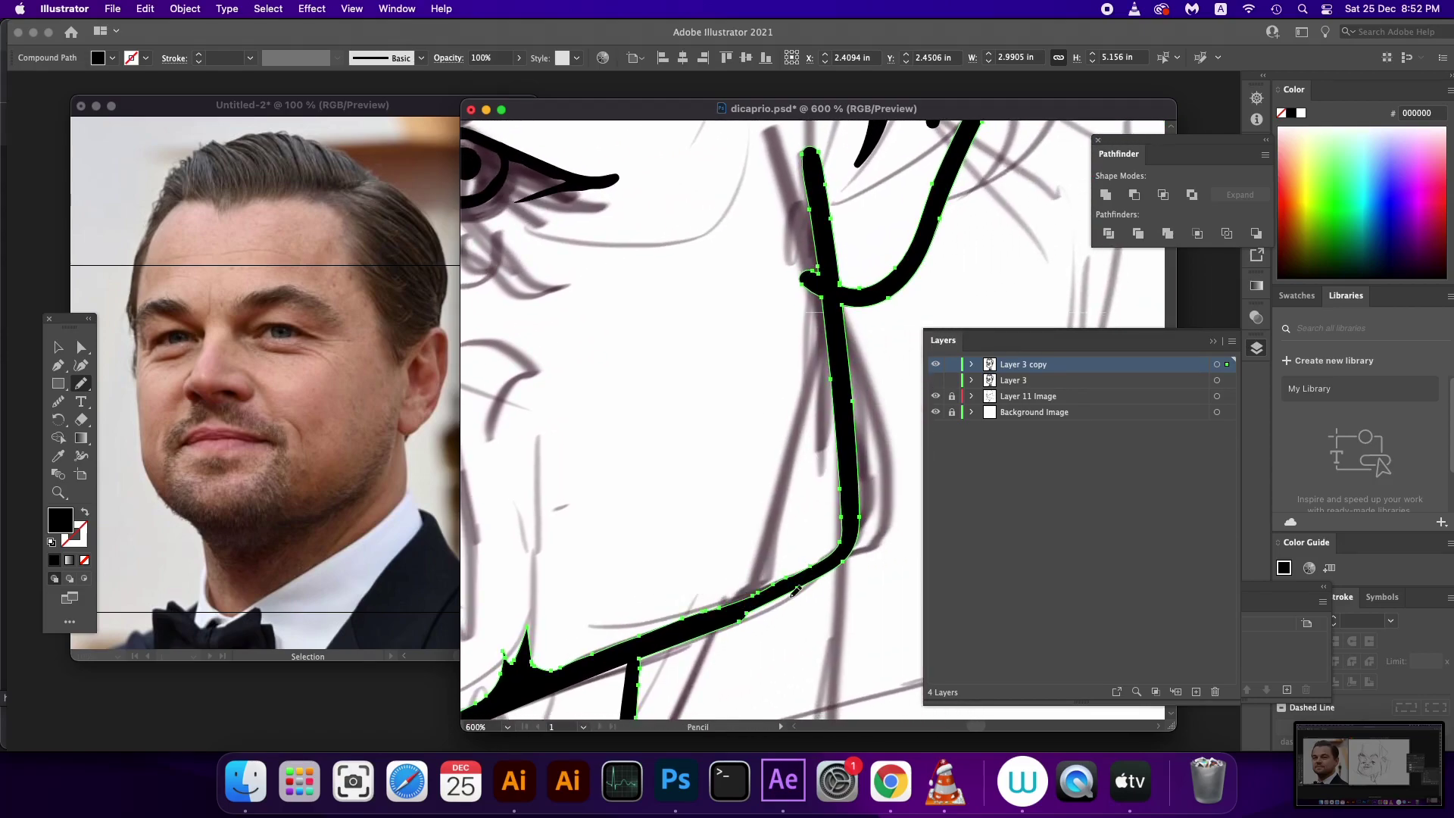
{"action": "mouse_move", "coordinate": [739, 628]}
{"action": "left_mouse_down"}
{"action": "mouse_move", "coordinate": [838, 568]}
{"action": "mouse_move", "coordinate": [852, 531]}
{"action": "mouse_move", "coordinate": [798, 566]}
{"action": "left_mouse_up"}
{"action": "mouse_move", "coordinate": [774, 438]}
{"action": "left_mouse_down"}
{"action": "mouse_move", "coordinate": [764, 396]}
{"action": "mouse_move", "coordinate": [778, 478]}
{"action": "left_mouse_up"}
{"action": "left_click_drag", "start_coordinate": [797, 413], "coordinate": [785, 489]}
{"action": "left_click", "coordinate": [1217, 364]}
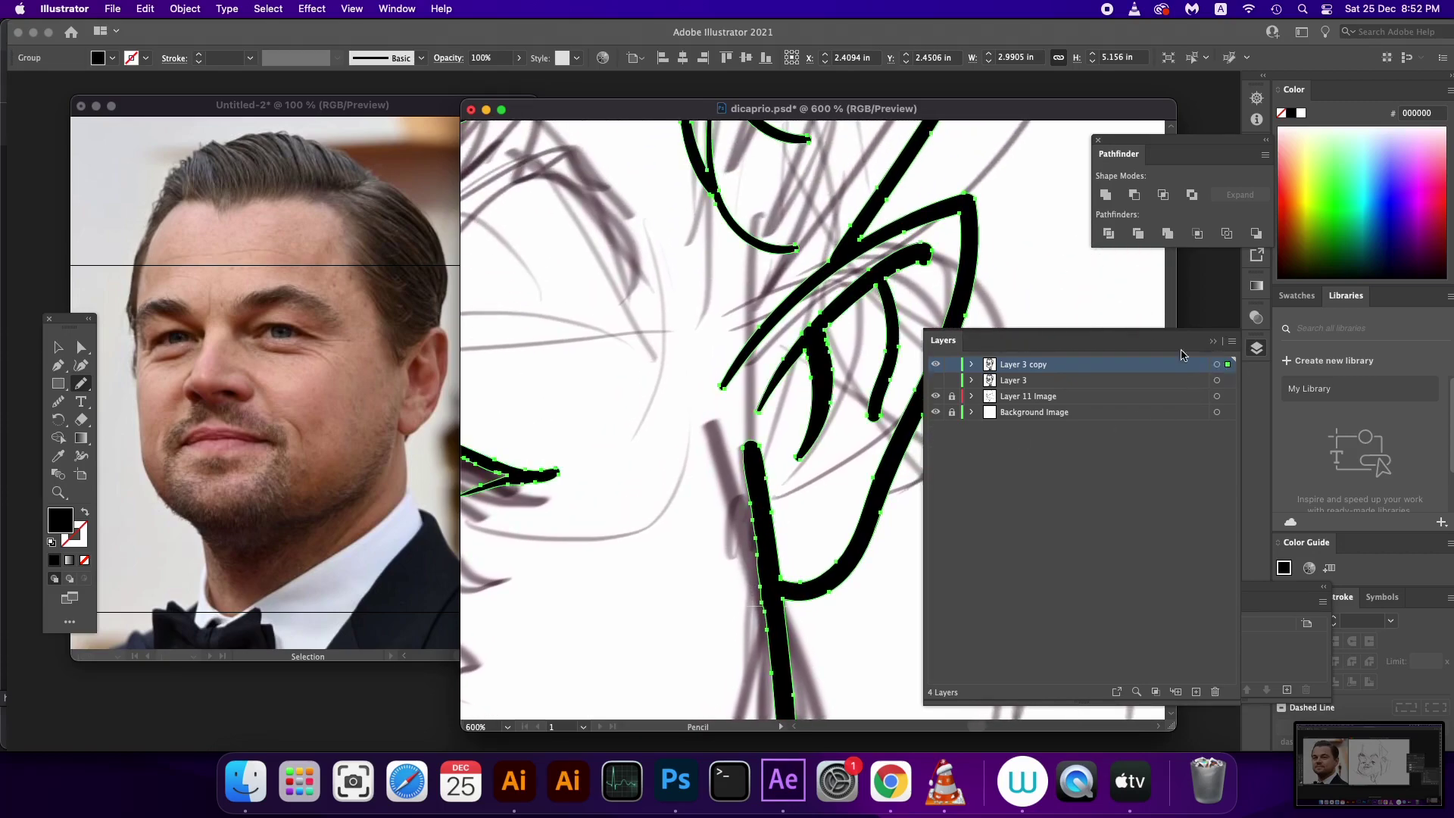
Thin the inner ear stroke's tip and fill a dark shape inside the ear
{"action": "left_click_drag", "start_coordinate": [778, 361], "coordinate": [717, 405]}
{"action": "left_click_drag", "start_coordinate": [780, 332], "coordinate": [854, 342]}
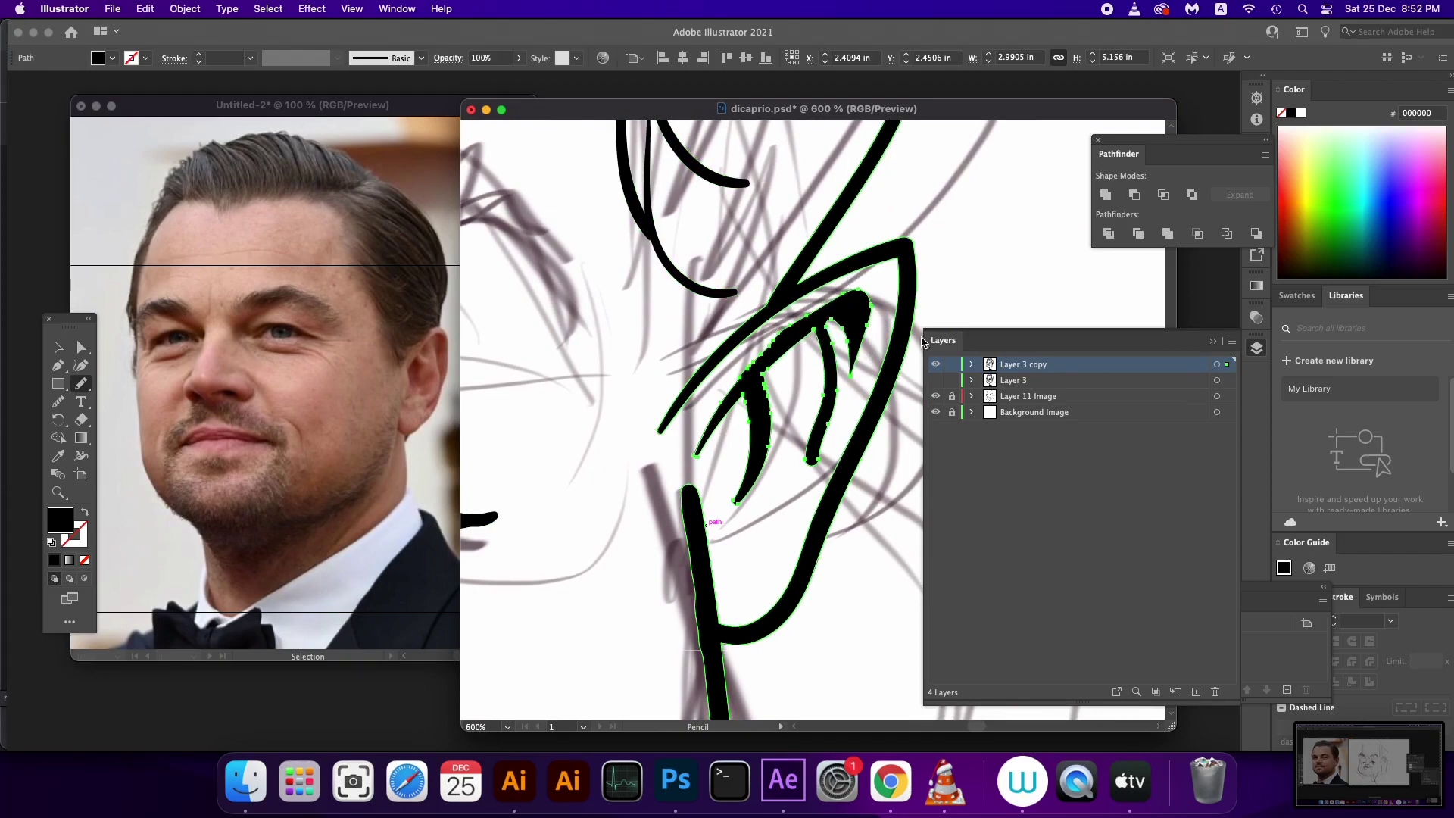
{"action": "left_click", "coordinate": [1216, 365]}
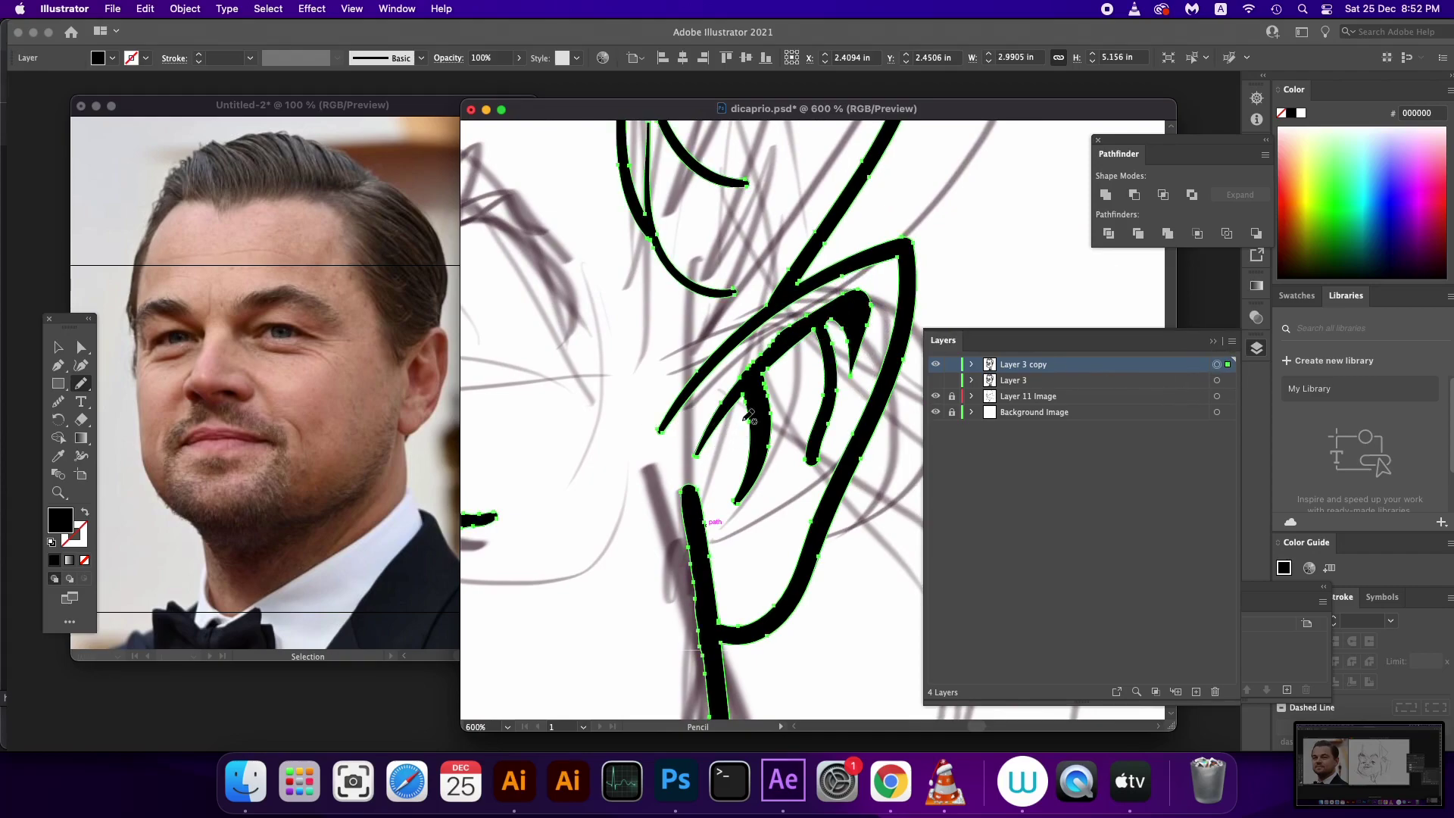
{"action": "mouse_move", "coordinate": [734, 386]}
{"action": "left_mouse_down"}
{"action": "mouse_move", "coordinate": [761, 473]}
{"action": "mouse_move", "coordinate": [724, 619]}
{"action": "left_mouse_up"}
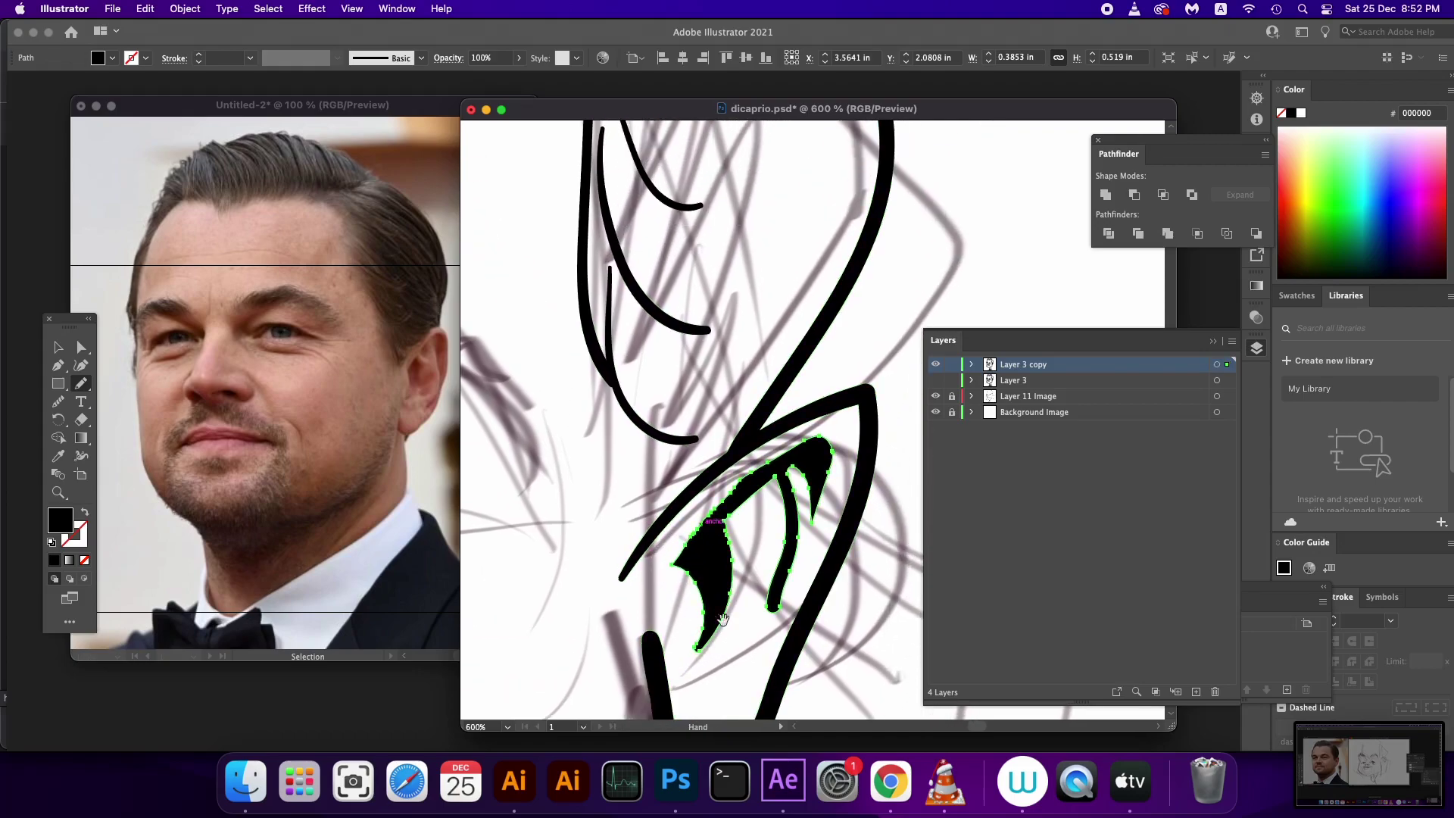
{"action": "left_click", "coordinate": [1216, 364]}
Extend the stroke above the ear up toward the hair
{"action": "left_click_drag", "start_coordinate": [664, 451], "coordinate": [758, 606]}
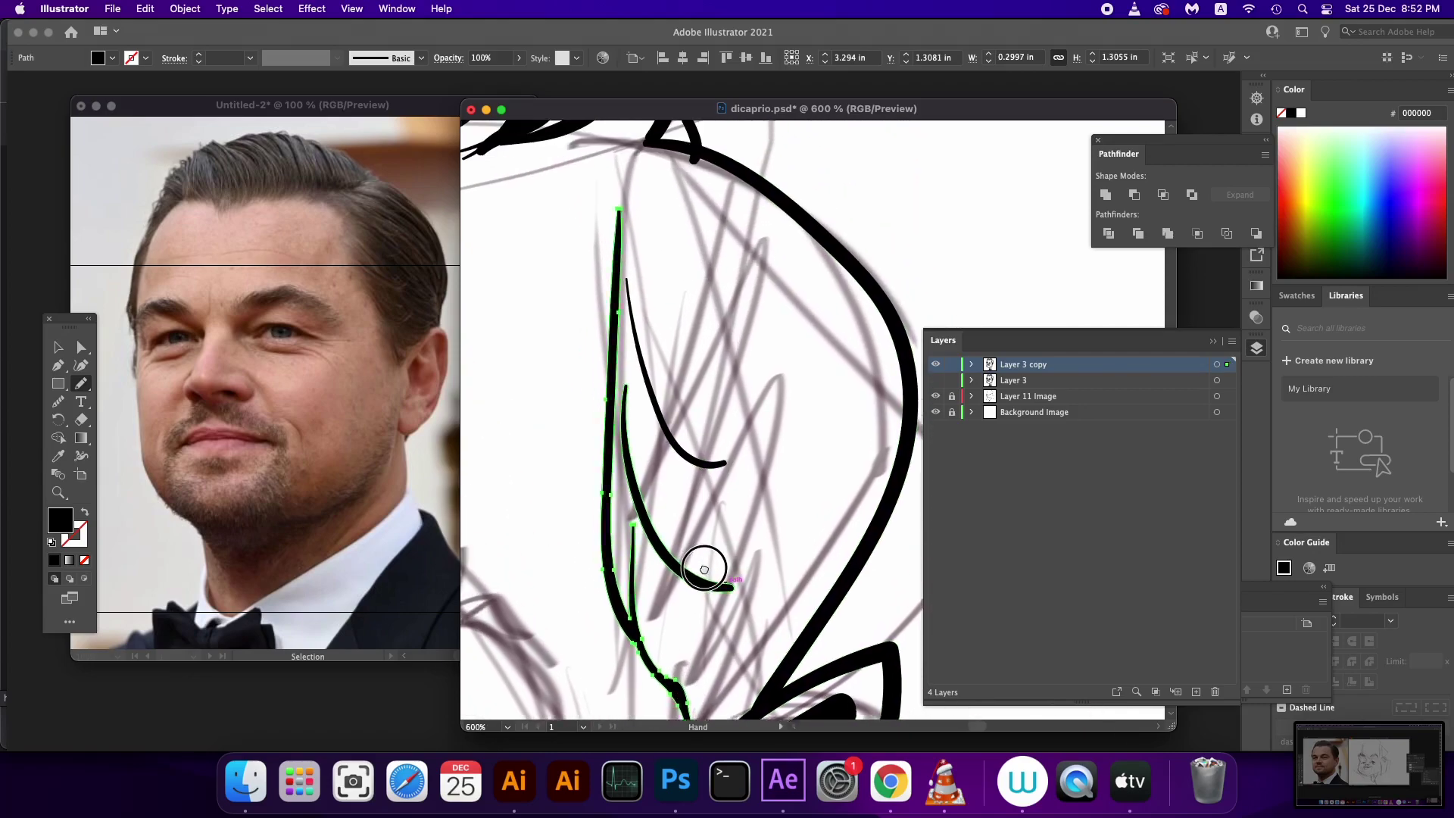
{"action": "left_click_drag", "start_coordinate": [693, 442], "coordinate": [708, 446]}
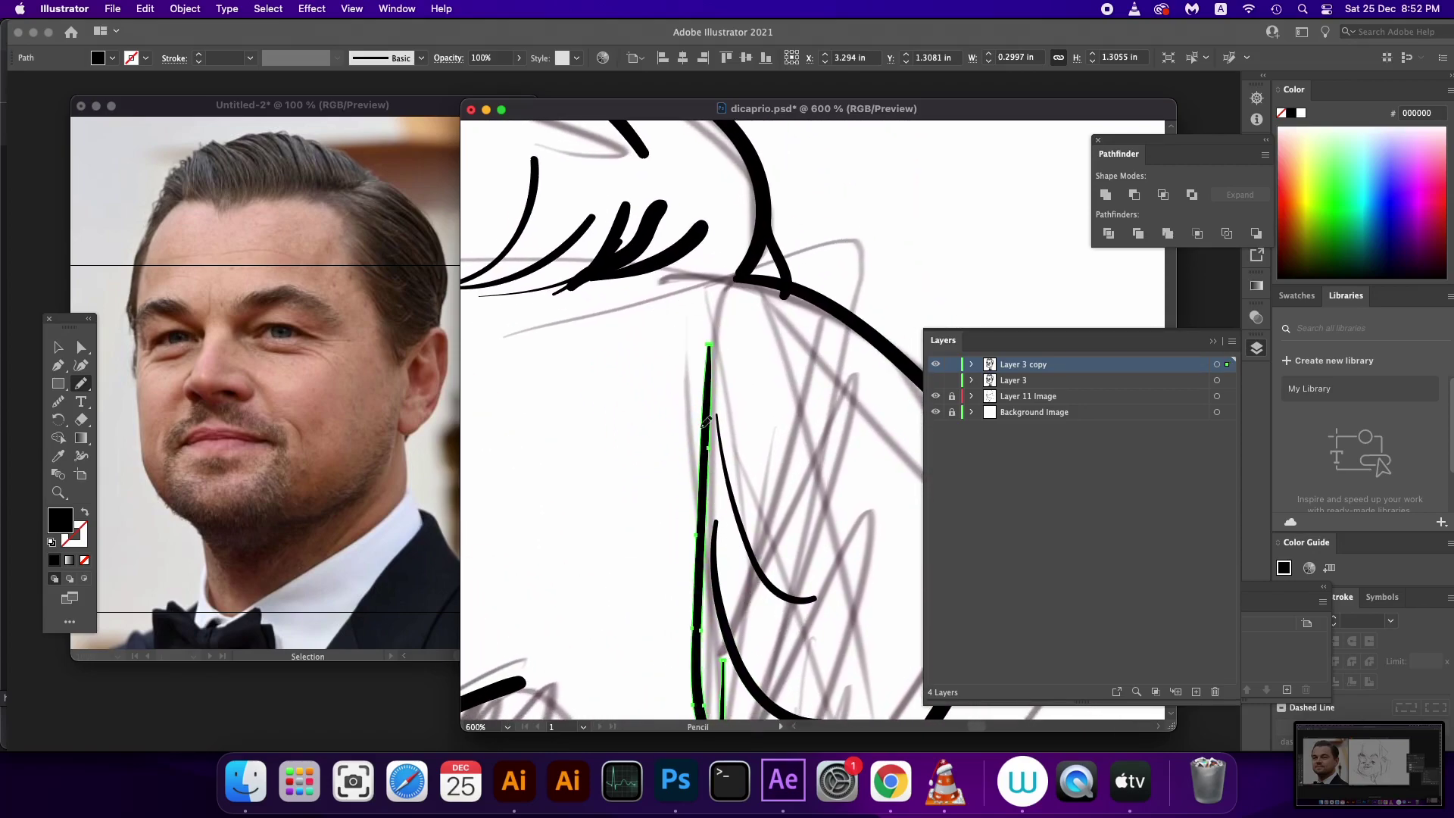
{"action": "mouse_move", "coordinate": [695, 345]}
{"action": "left_mouse_down"}
{"action": "mouse_move", "coordinate": [705, 318]}
{"action": "mouse_move", "coordinate": [719, 363]}
{"action": "left_mouse_up"}
{"action": "scroll", "coordinate": [753, 478], "scroll_direction": "up", "scroll_amount": 5}
{"action": "scroll", "coordinate": [752, 477], "scroll_direction": "left", "scroll_amount": 3}
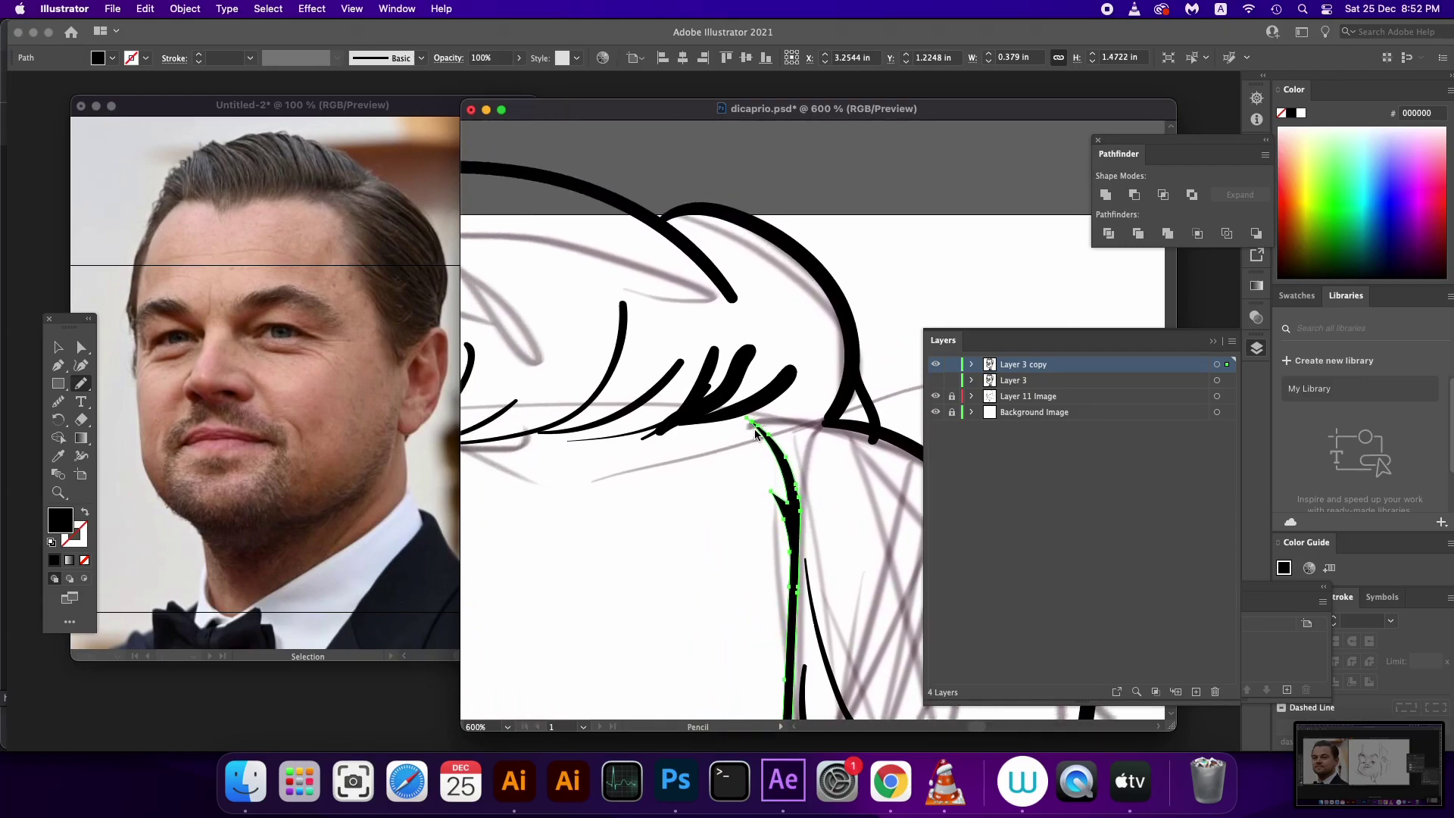
Retrace the lower hair strands and add a thin new strand
{"action": "scroll", "coordinate": [768, 454], "scroll_direction": "left", "scroll_amount": 5}
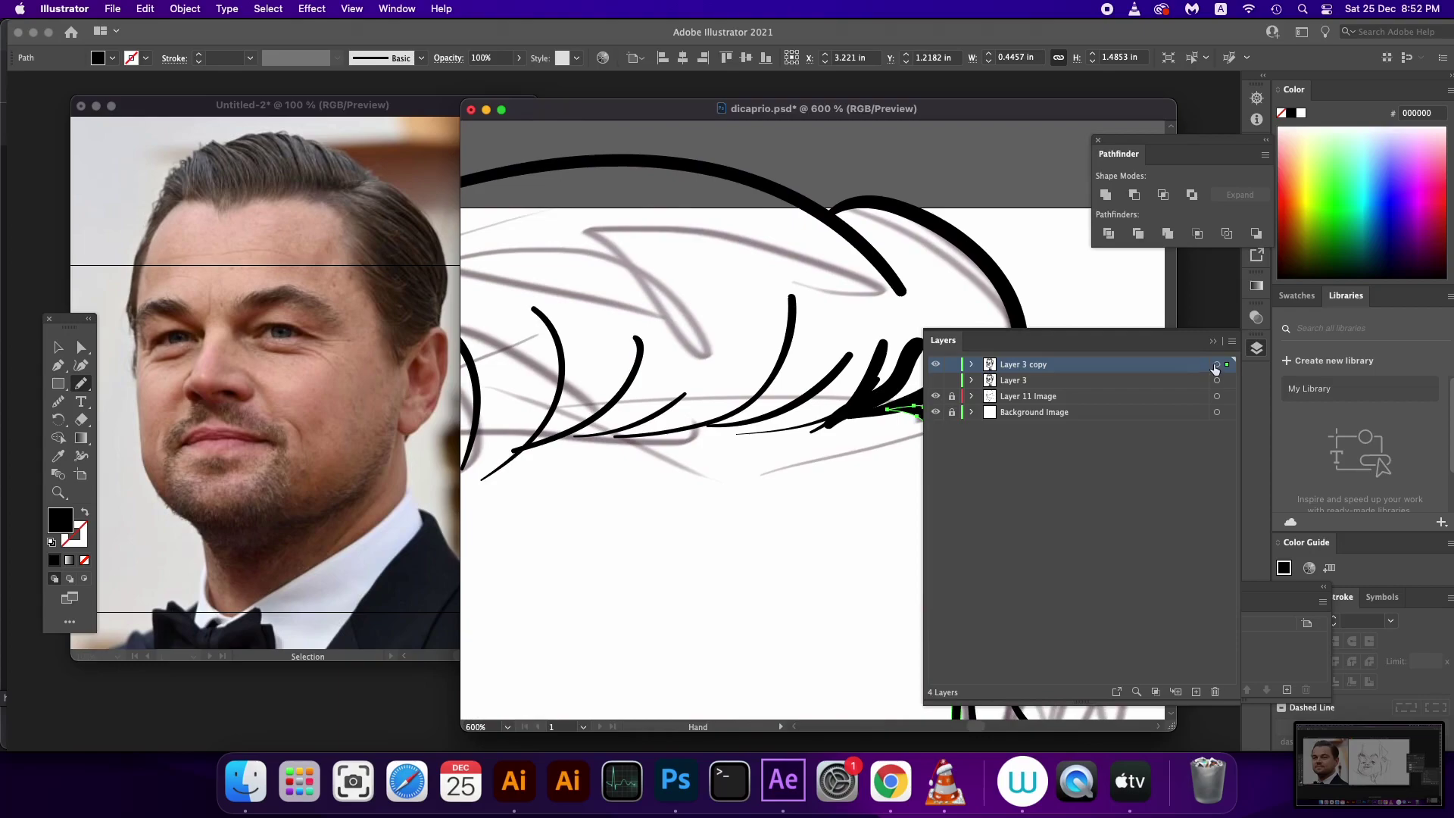
{"action": "left_click", "coordinate": [1216, 364]}
{"action": "left_click_drag", "start_coordinate": [843, 403], "coordinate": [854, 419]}
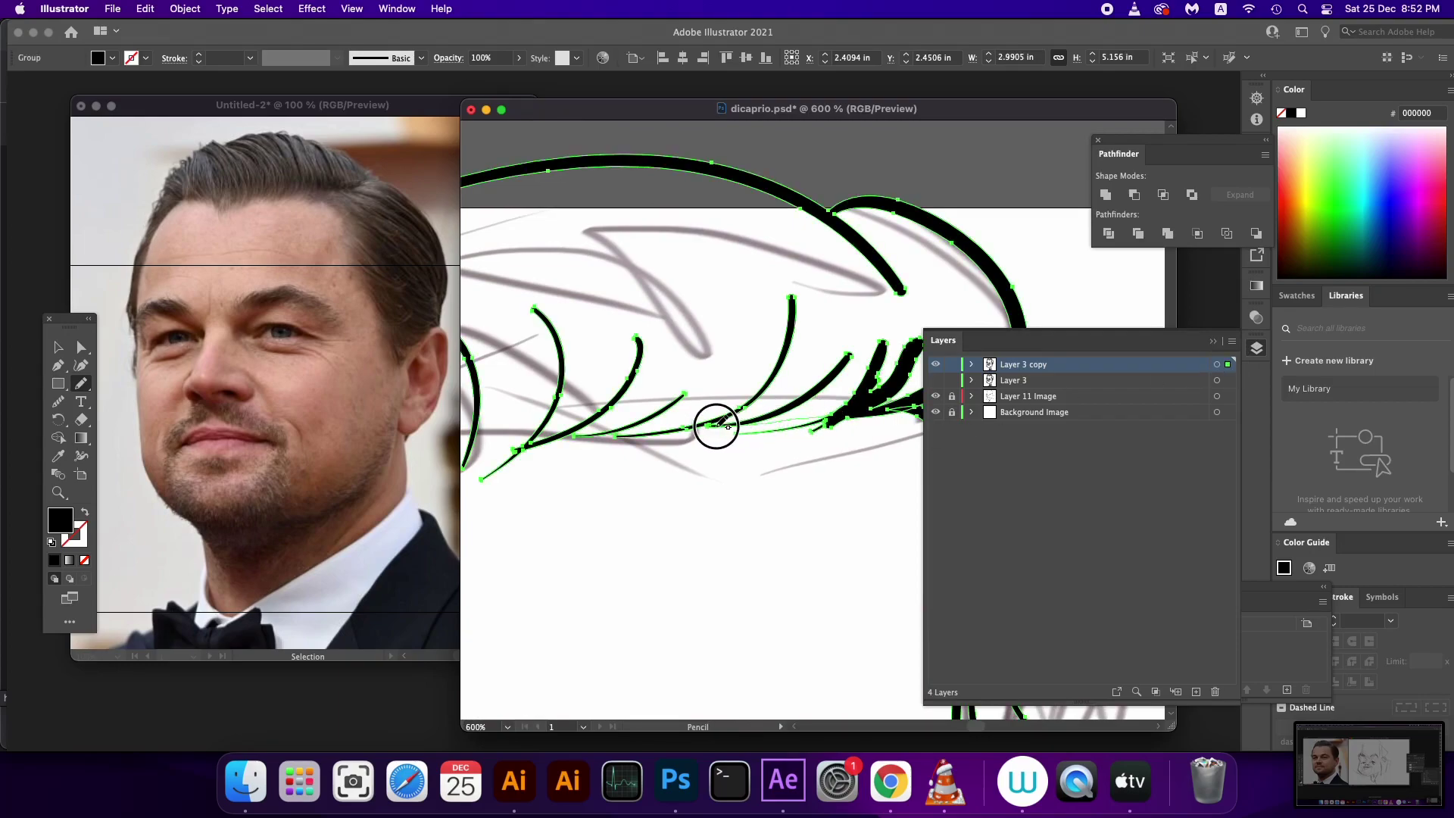
{"action": "scroll", "coordinate": [760, 477], "scroll_direction": "left", "scroll_amount": 5}
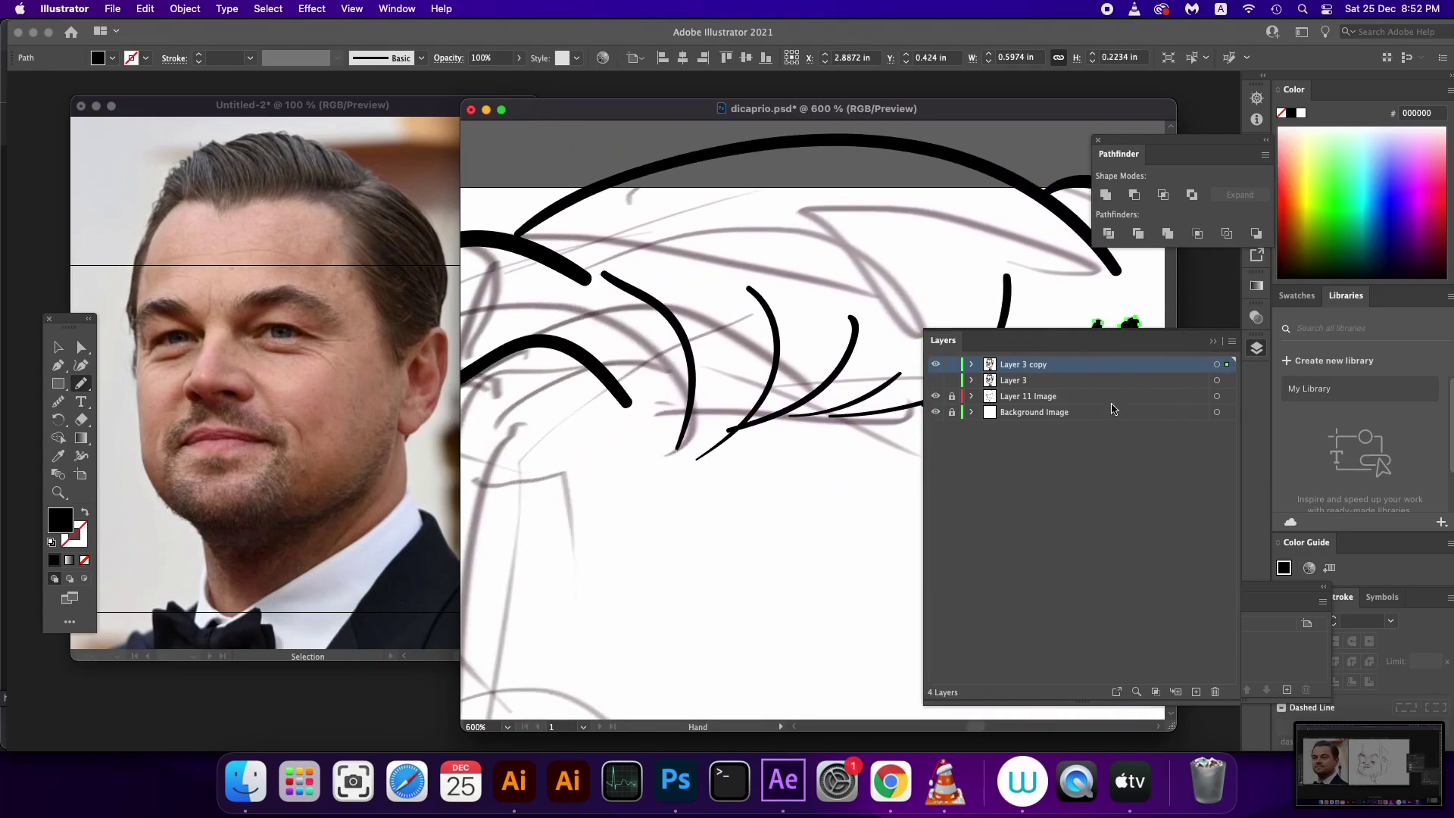
{"action": "mouse_move", "coordinate": [743, 416]}
{"action": "left_mouse_down"}
{"action": "mouse_move", "coordinate": [660, 430]}
{"action": "mouse_move", "coordinate": [723, 432]}
{"action": "left_mouse_up"}
{"action": "scroll", "coordinate": [756, 439], "scroll_direction": "right", "scroll_amount": 3}
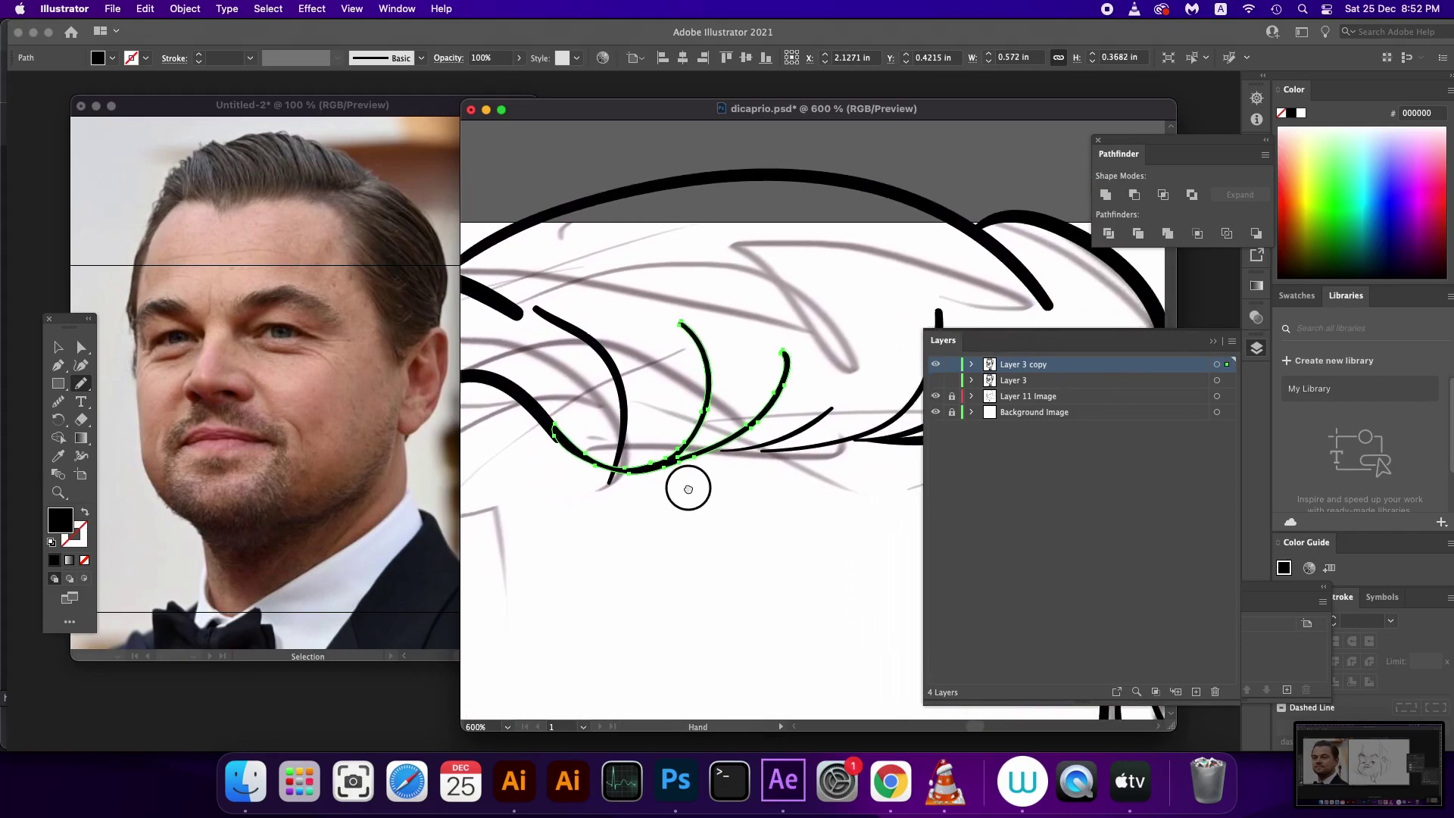
{"action": "left_click", "coordinate": [1231, 365]}
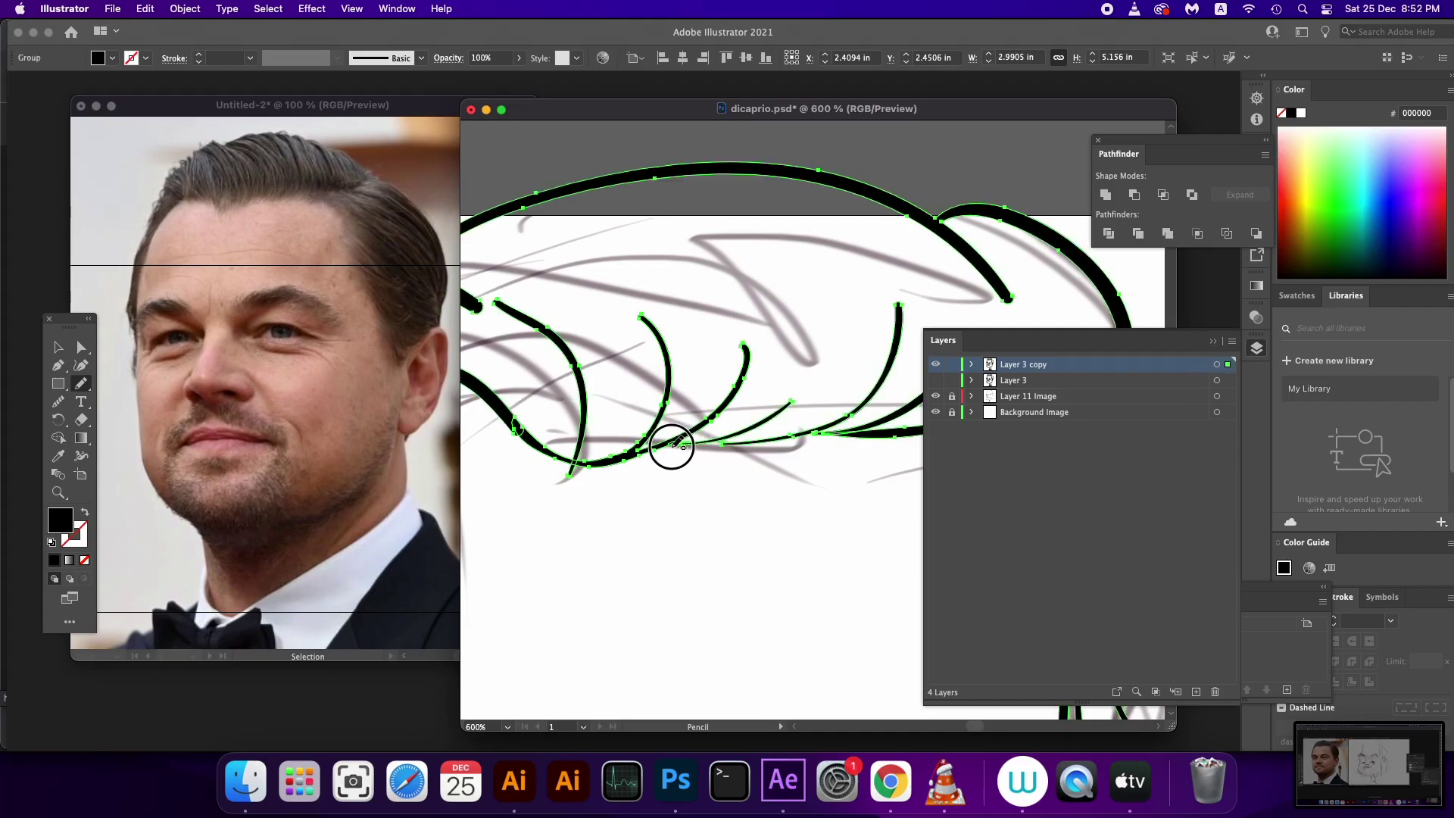
{"action": "mouse_move", "coordinate": [673, 445]}
{"action": "left_mouse_down"}
{"action": "mouse_move", "coordinate": [759, 447]}
{"action": "mouse_move", "coordinate": [697, 425]}
{"action": "mouse_move", "coordinate": [698, 440]}
{"action": "left_mouse_up"}
Combine the selected hair strokes into one compound path
{"action": "left_click", "coordinate": [1221, 366]}
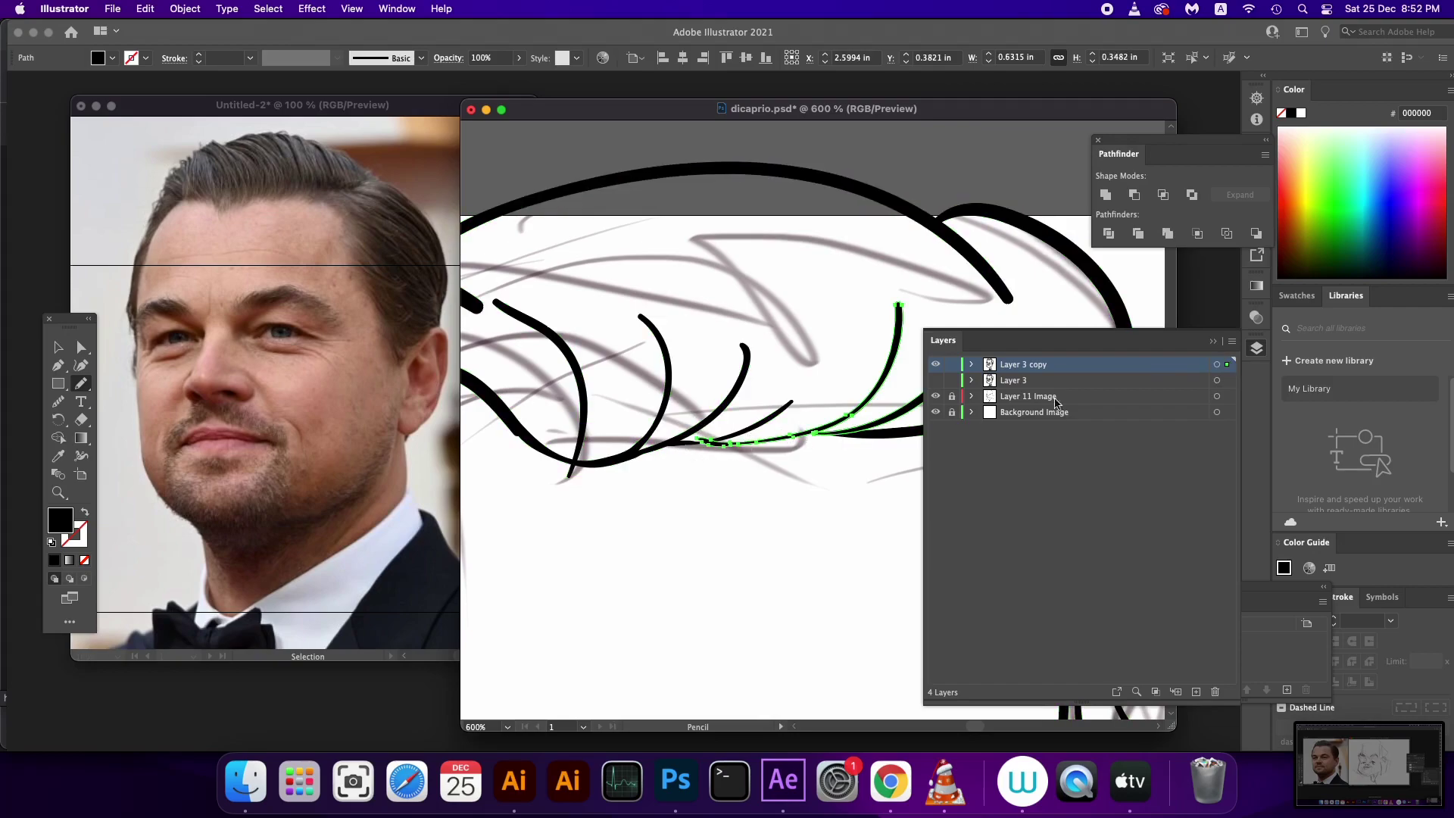
{"action": "left_click", "coordinate": [1229, 364]}
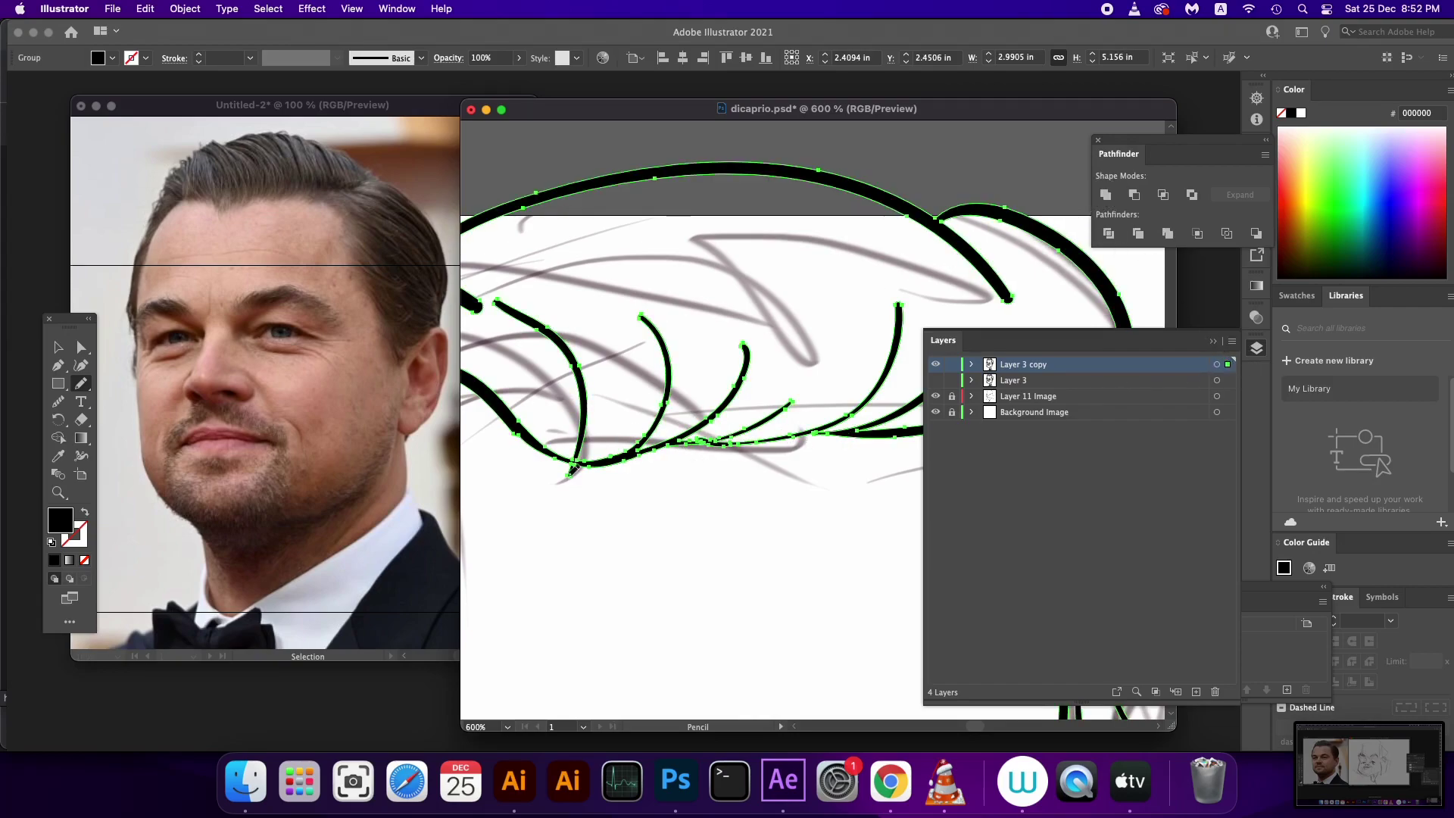
{"action": "key", "text": "super+8"}
{"action": "left_click_drag", "start_coordinate": [629, 512], "coordinate": [816, 524]}
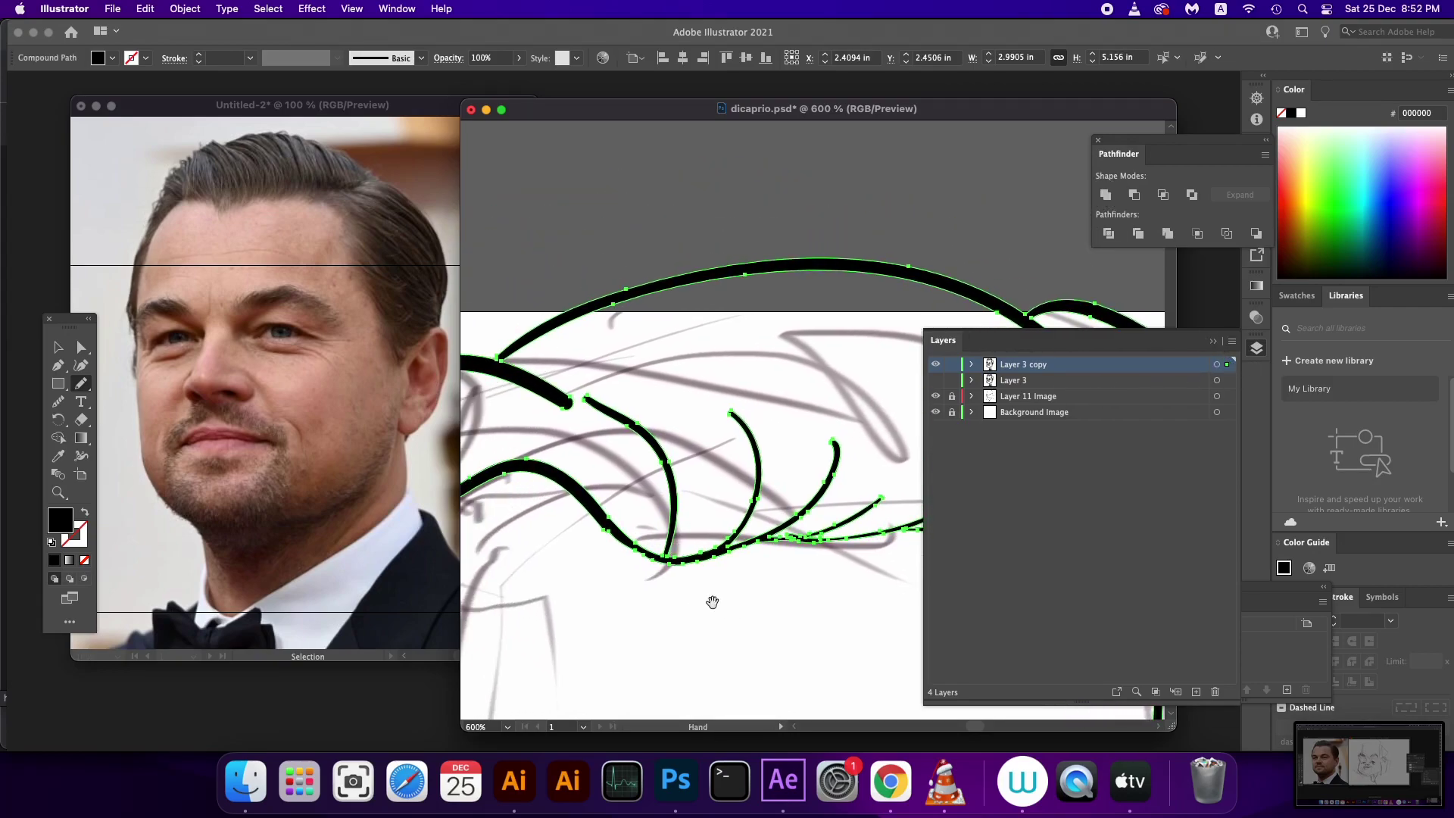
{"action": "scroll", "coordinate": [816, 524], "scroll_direction": "up", "scroll_amount": 2}
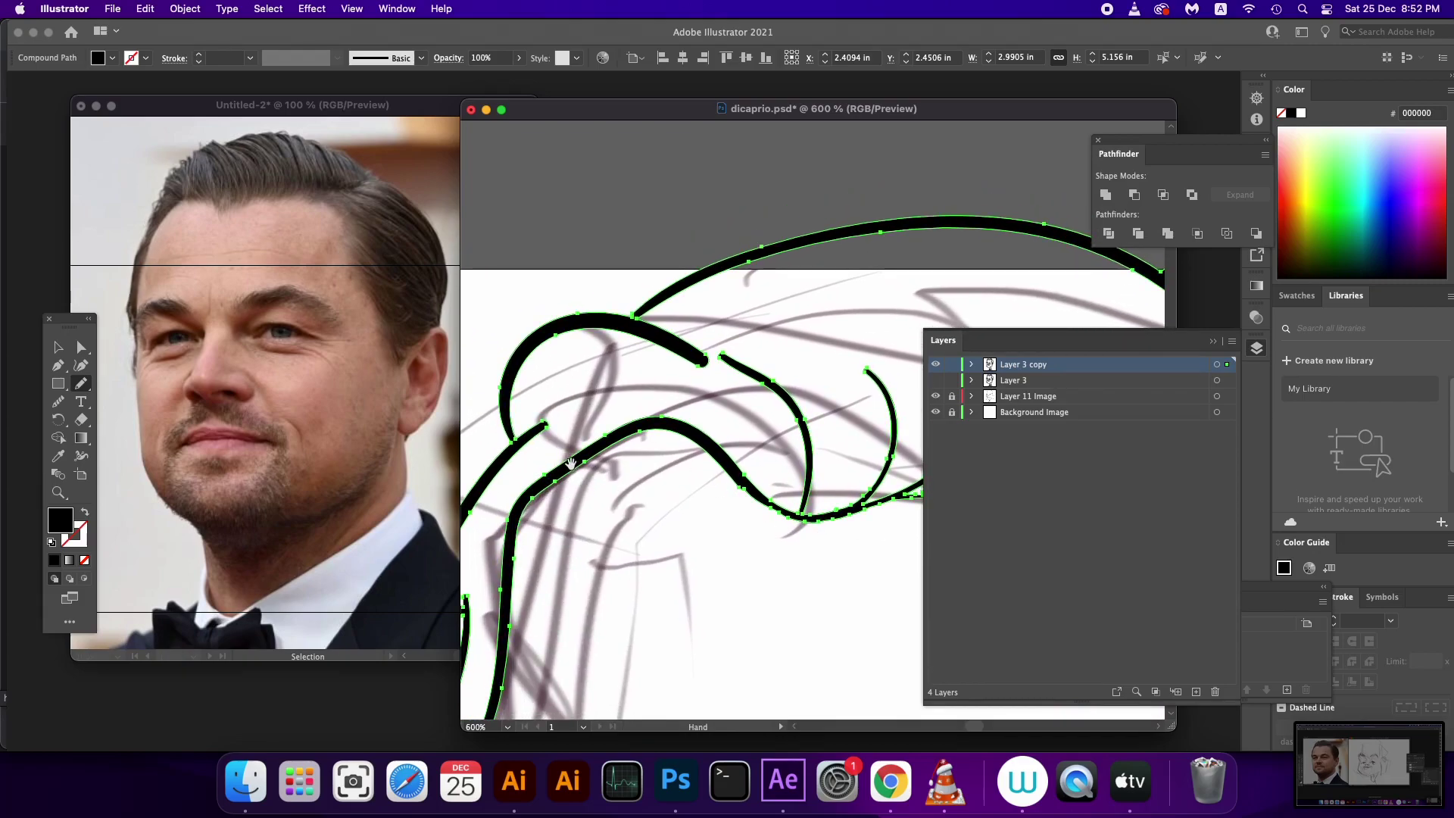
{"action": "scroll", "coordinate": [599, 393], "scroll_direction": "up", "scroll_amount": 4}
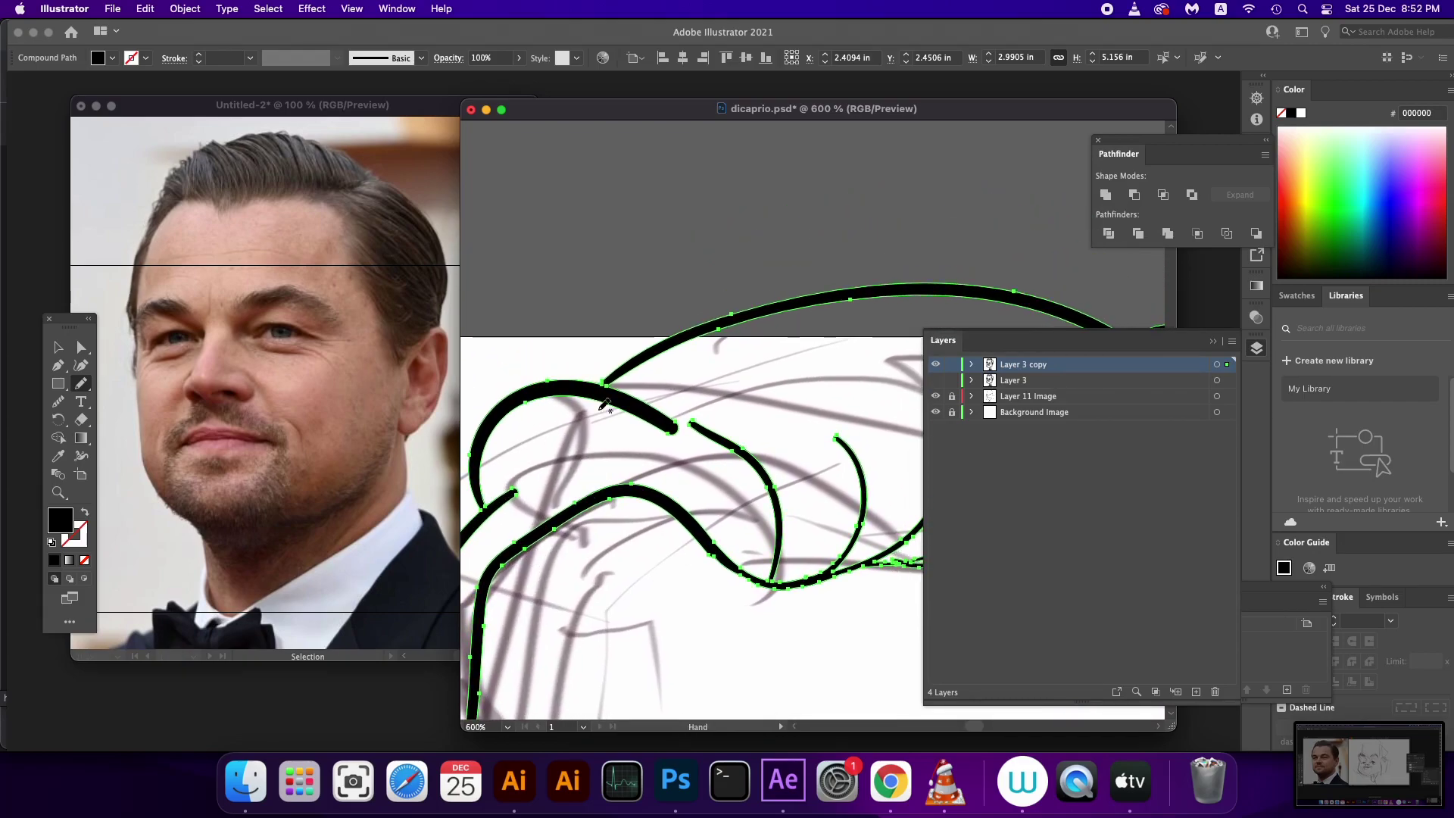
Curve the thick hair stroke downward and thicken the lower strand line
{"action": "left_click_drag", "start_coordinate": [576, 399], "coordinate": [645, 443]}
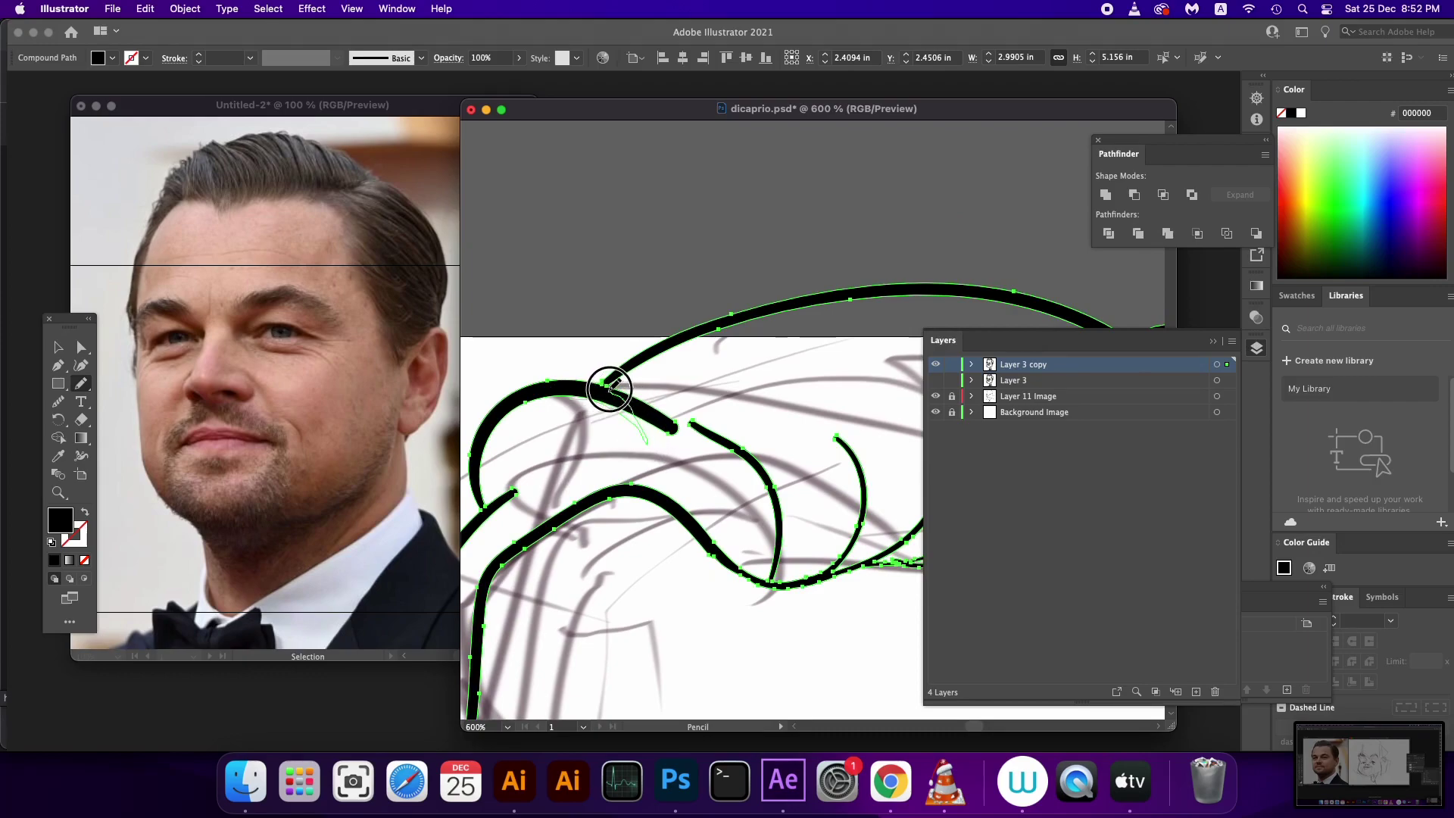
{"action": "scroll", "coordinate": [677, 396], "scroll_direction": "down", "scroll_amount": 10}
{"action": "scroll", "coordinate": [682, 401], "scroll_direction": "right", "scroll_amount": 10}
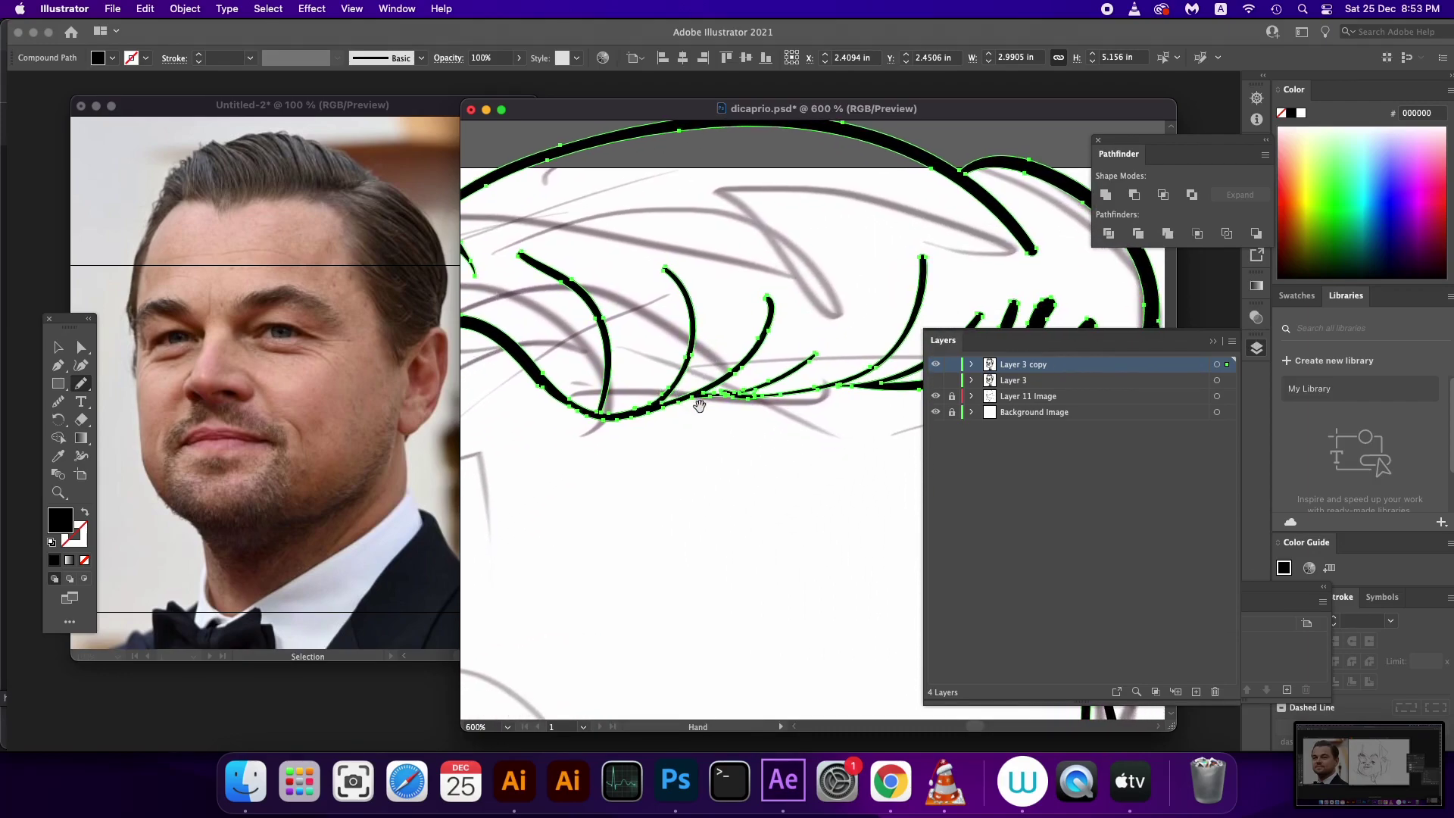
{"action": "left_click_drag", "start_coordinate": [642, 415], "coordinate": [878, 390]}
{"action": "scroll", "coordinate": [833, 408], "scroll_direction": "right", "scroll_amount": 2}
{"action": "scroll", "coordinate": [833, 409], "scroll_direction": "up", "scroll_amount": 1}
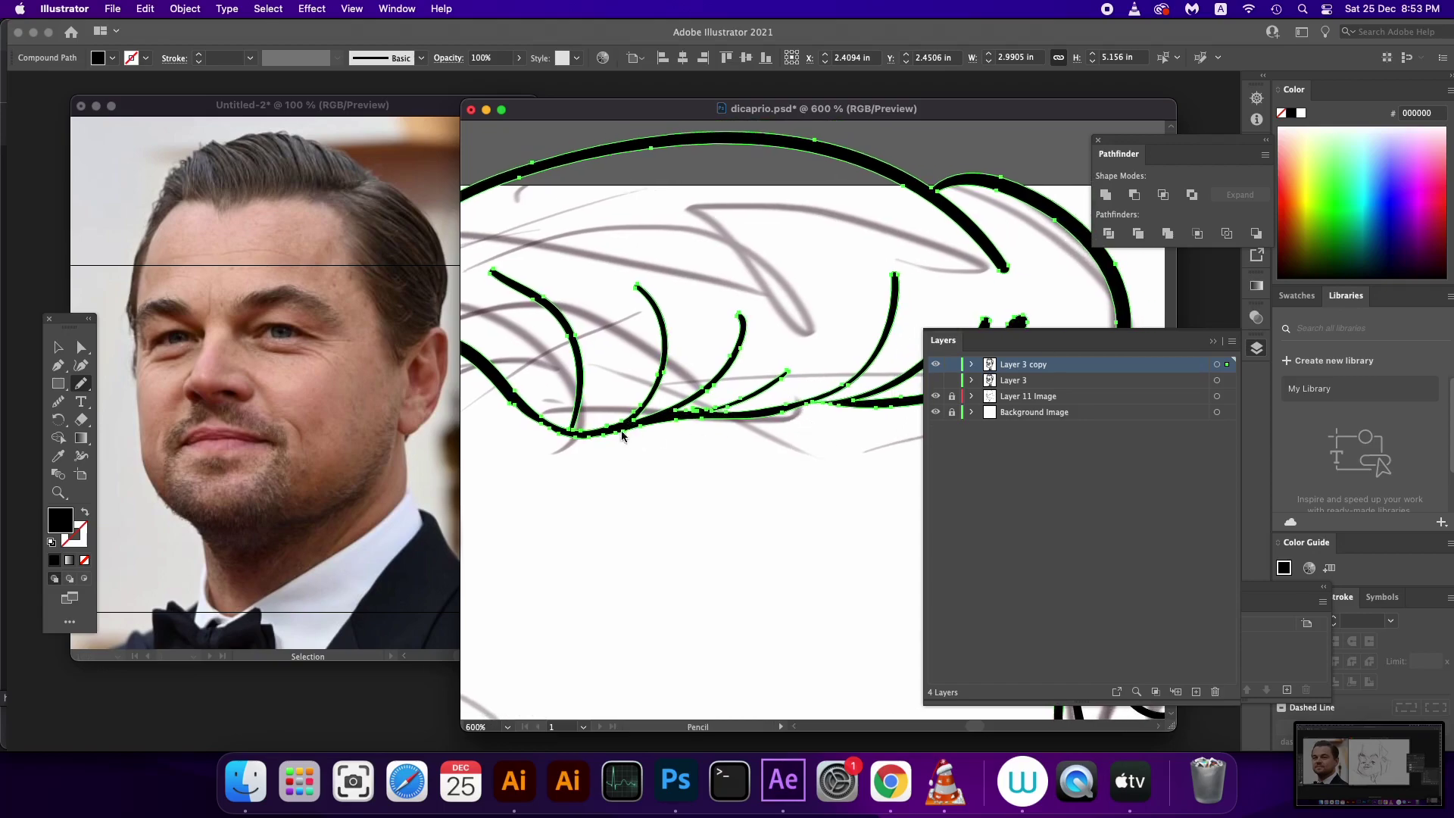
{"action": "left_click_drag", "start_coordinate": [746, 420], "coordinate": [871, 399]}
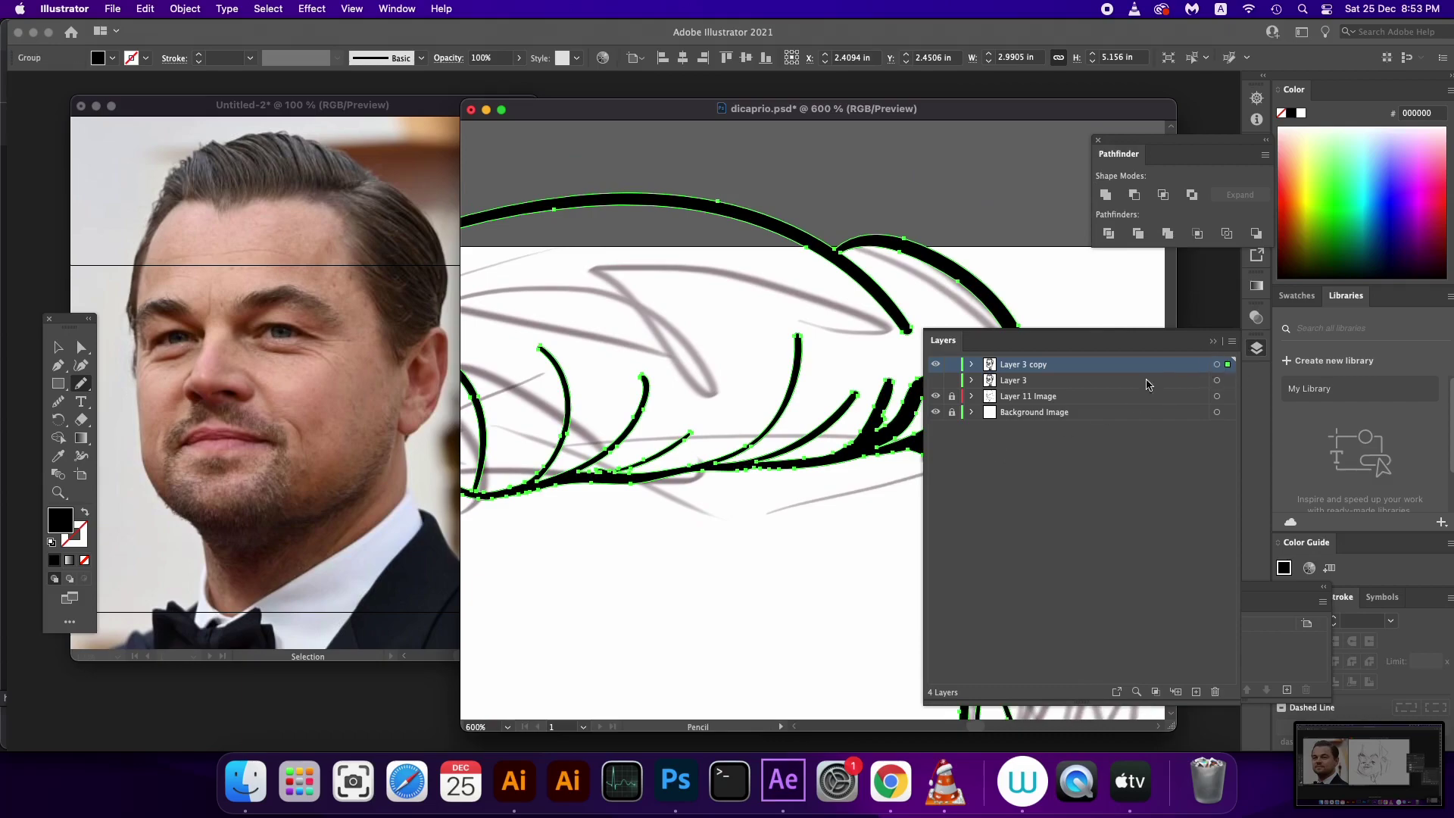
Fill the middle strands and merge them into one solid spiky tuft
{"action": "scroll", "coordinate": [682, 469], "scroll_direction": "right", "scroll_amount": 5}
{"action": "scroll", "coordinate": [659, 471], "scroll_direction": "up", "scroll_amount": 2}
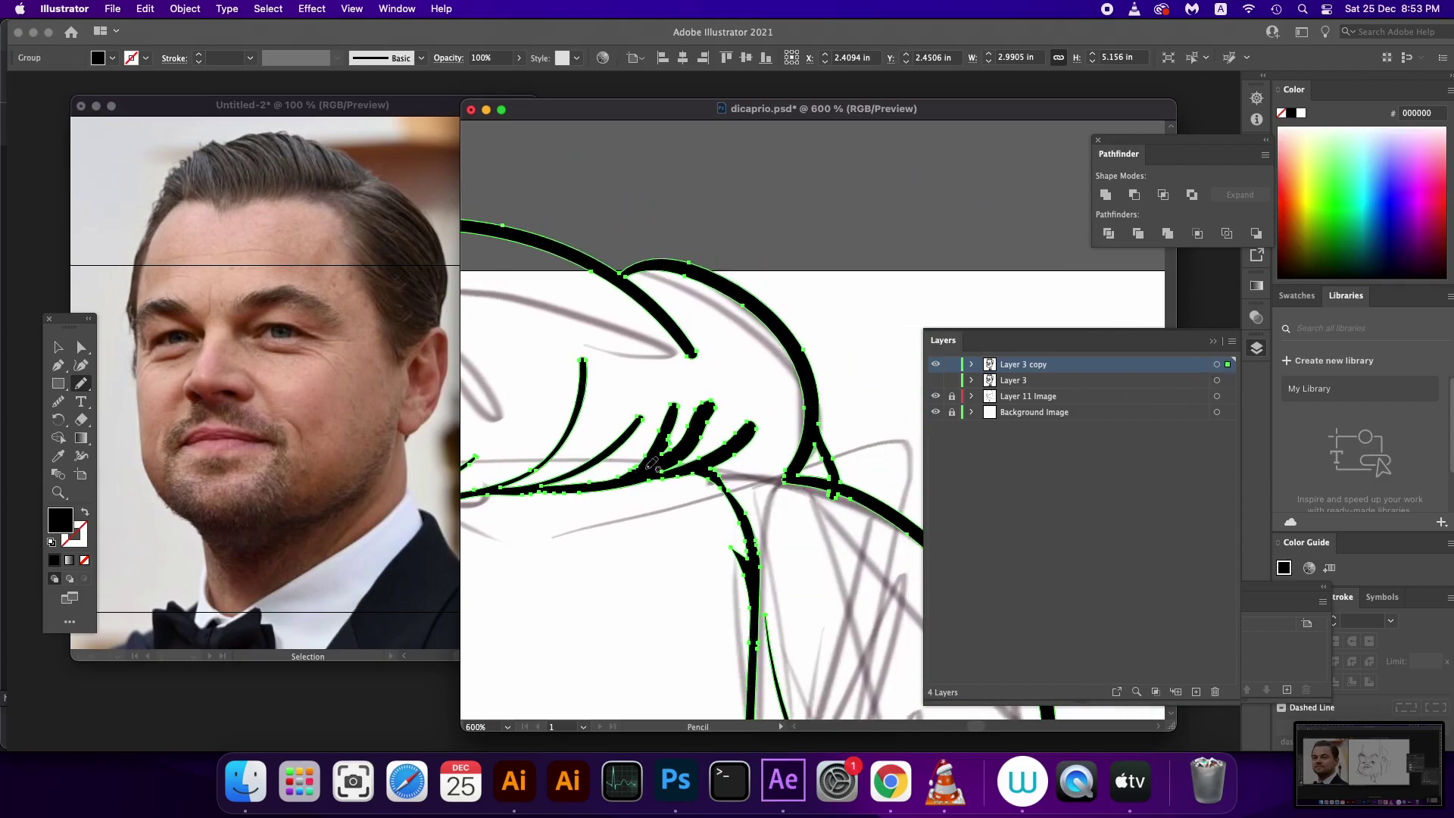
{"action": "left_click_drag", "start_coordinate": [629, 465], "coordinate": [708, 420]}
{"action": "left_click_drag", "start_coordinate": [708, 420], "coordinate": [723, 474]}
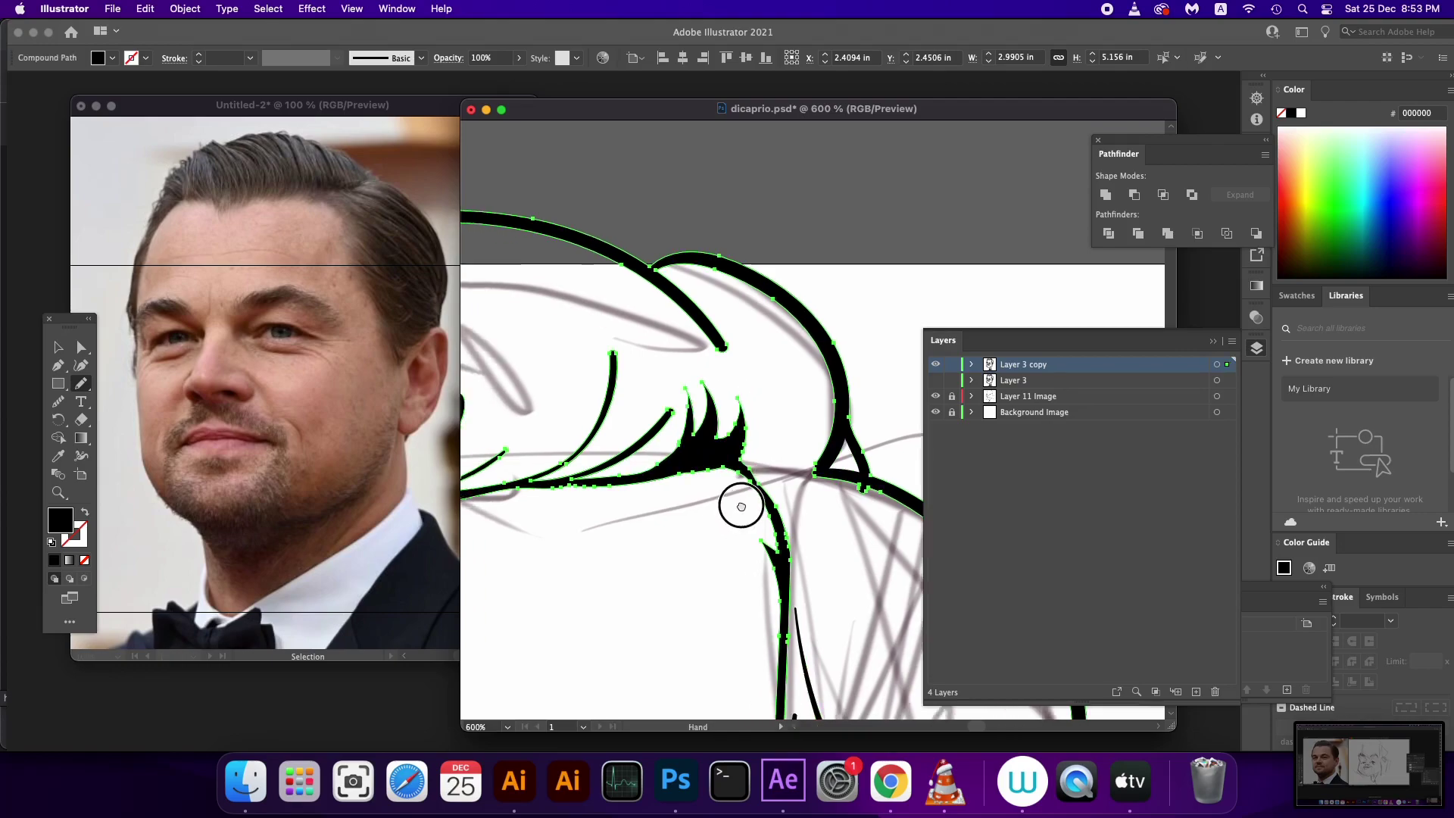
{"action": "scroll", "coordinate": [740, 503], "scroll_direction": "down", "scroll_amount": 5}
{"action": "scroll", "coordinate": [741, 502], "scroll_direction": "left", "scroll_amount": 8}
{"action": "scroll", "coordinate": [579, 584], "scroll_direction": "left", "scroll_amount": 8}
{"action": "scroll", "coordinate": [714, 578], "scroll_direction": "down", "scroll_amount": 3}
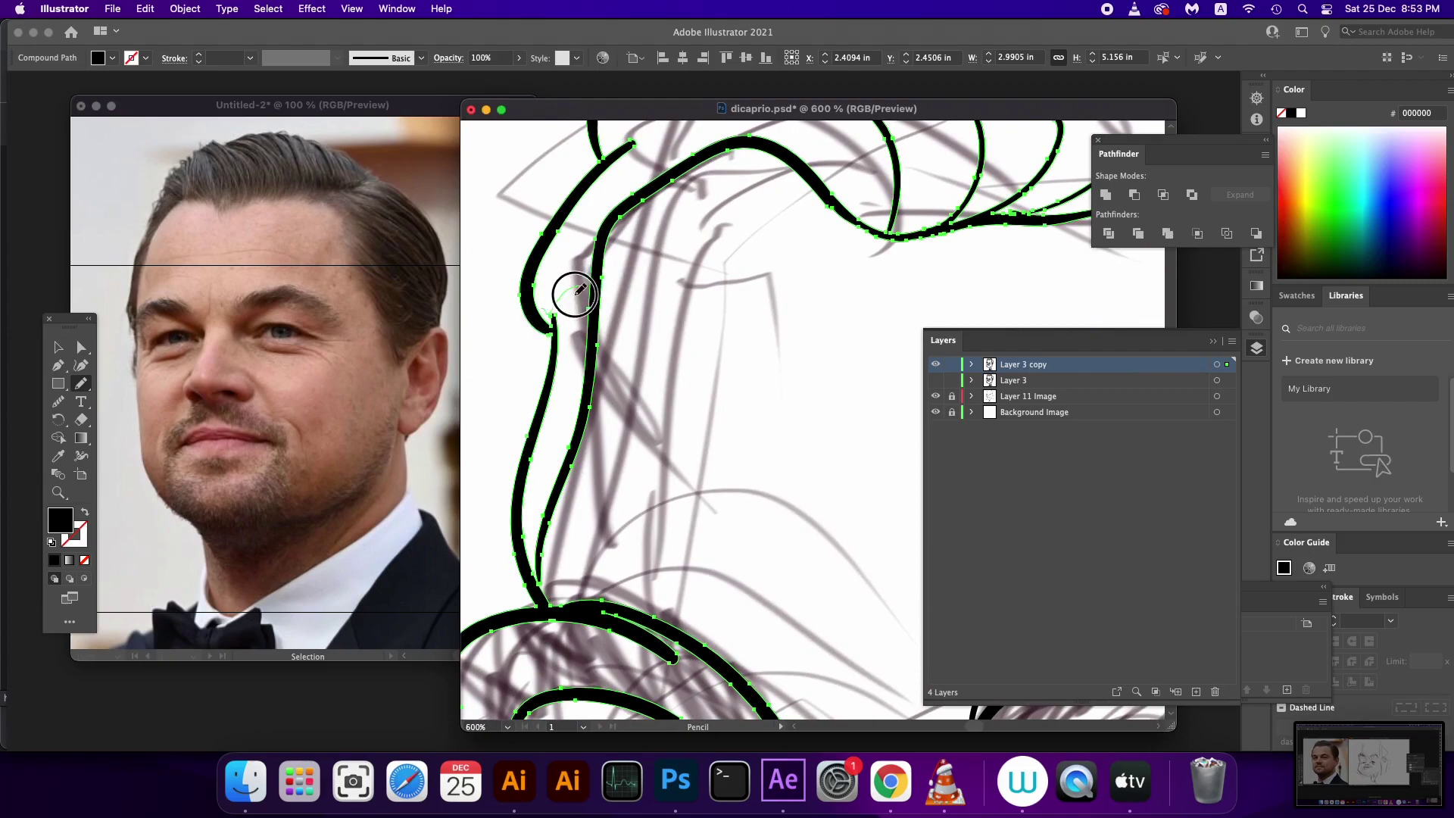
Join the outer left head contour to the inner stroke and redraw the outer head curve
{"action": "left_click_drag", "start_coordinate": [534, 287], "coordinate": [553, 332]}
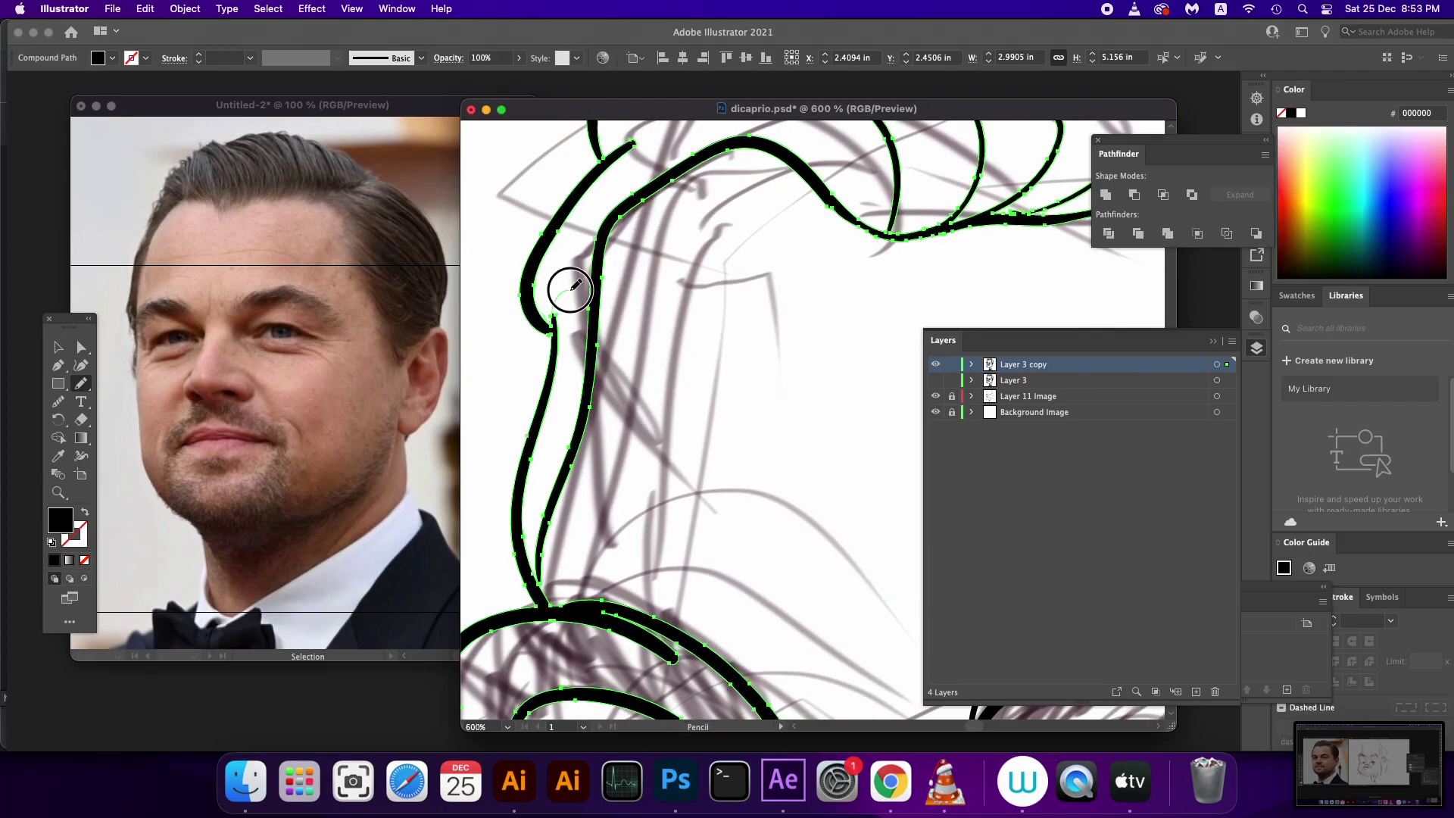
{"action": "scroll", "coordinate": [560, 293], "scroll_direction": "down", "scroll_amount": 5}
{"action": "scroll", "coordinate": [593, 420], "scroll_direction": "down", "scroll_amount": 3}
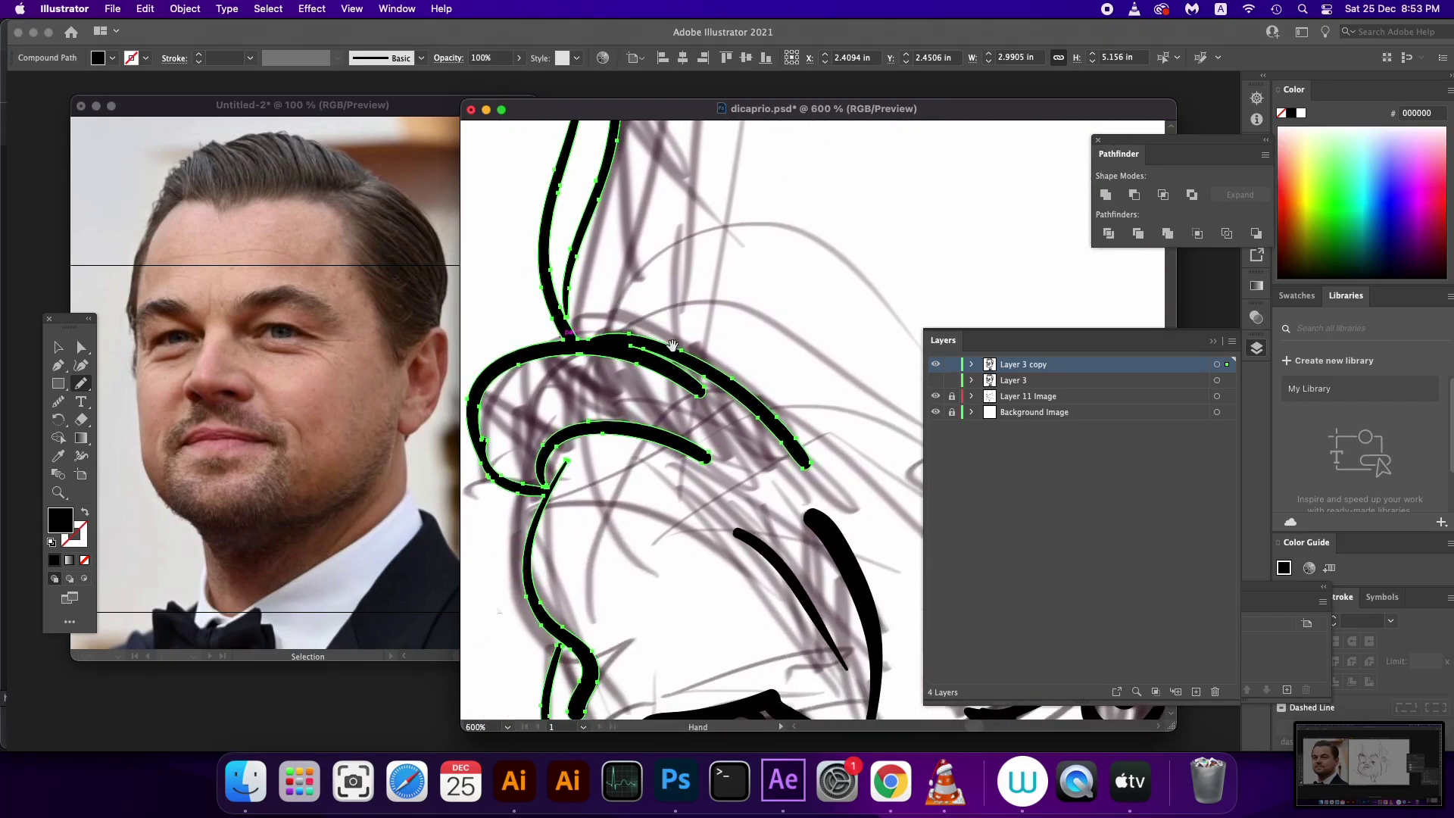
{"action": "scroll", "coordinate": [594, 405], "scroll_direction": "down", "scroll_amount": 3}
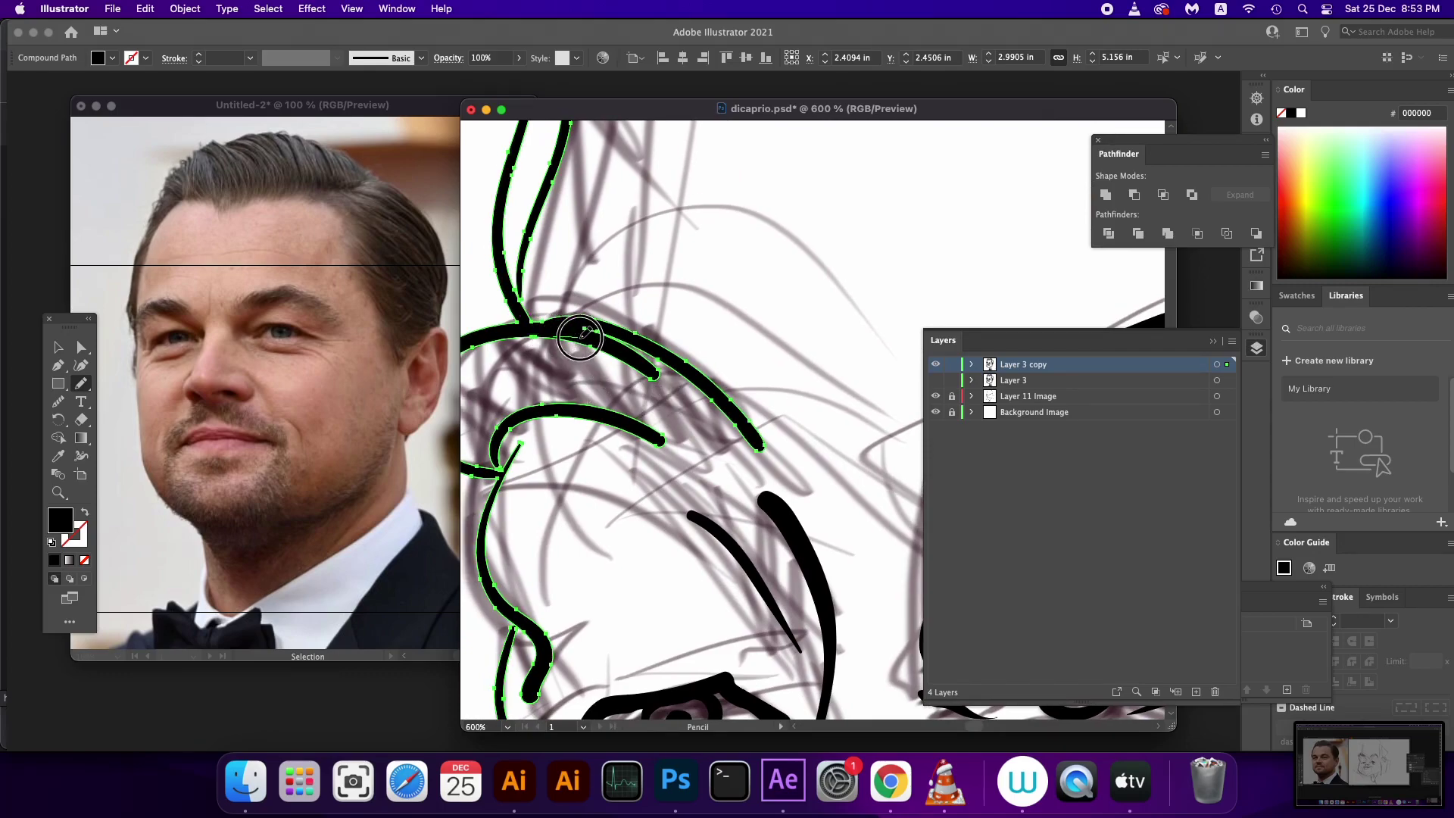
{"action": "mouse_move", "coordinate": [585, 333]}
{"action": "left_mouse_down"}
{"action": "mouse_move", "coordinate": [729, 366]}
{"action": "mouse_move", "coordinate": [667, 352]}
{"action": "left_mouse_up"}
{"action": "scroll", "coordinate": [606, 360], "scroll_direction": "up", "scroll_amount": 1}
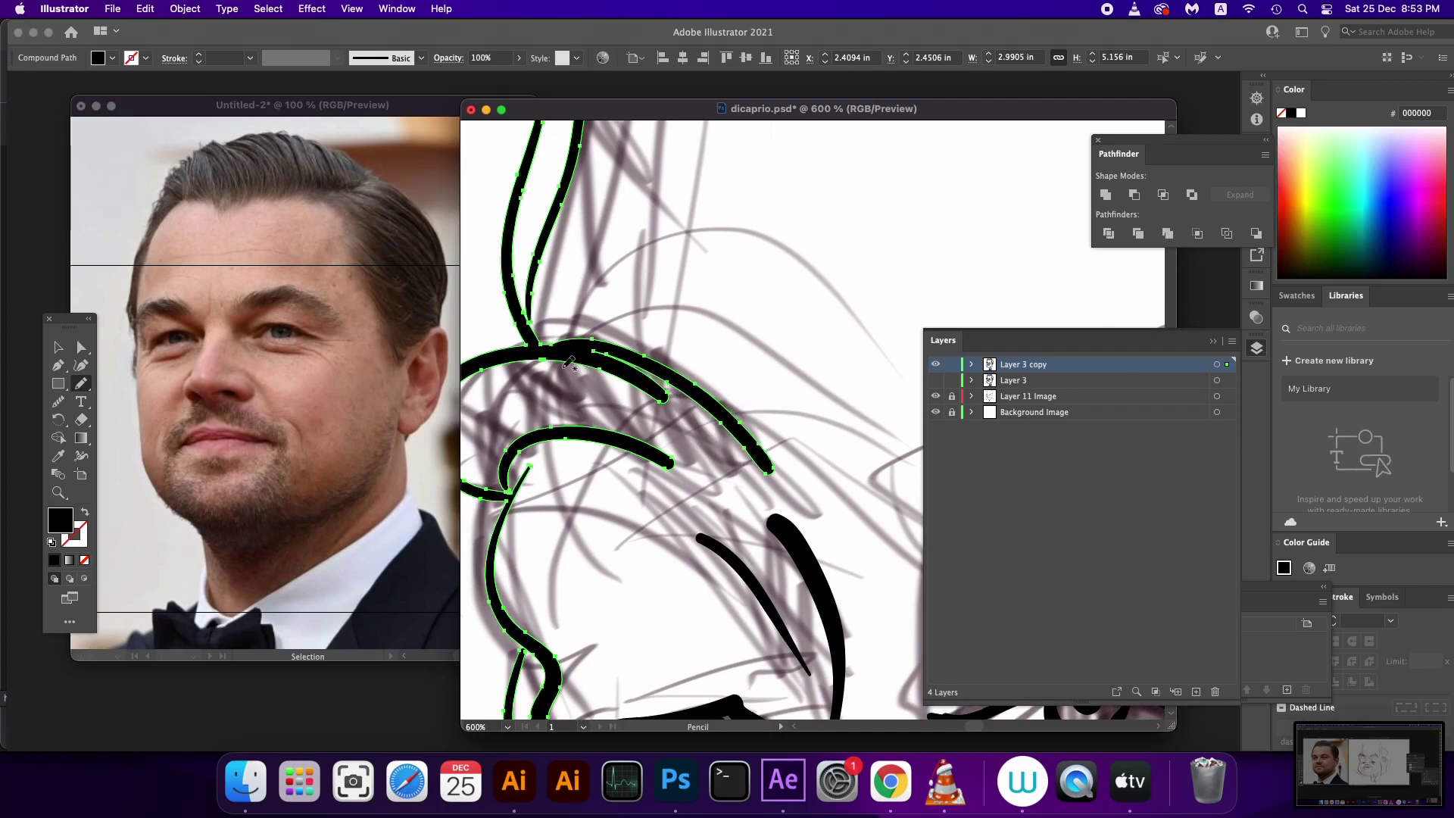
{"action": "left_click_drag", "start_coordinate": [569, 362], "coordinate": [712, 418]}
{"action": "scroll", "coordinate": [681, 454], "scroll_direction": "down", "scroll_amount": 4}
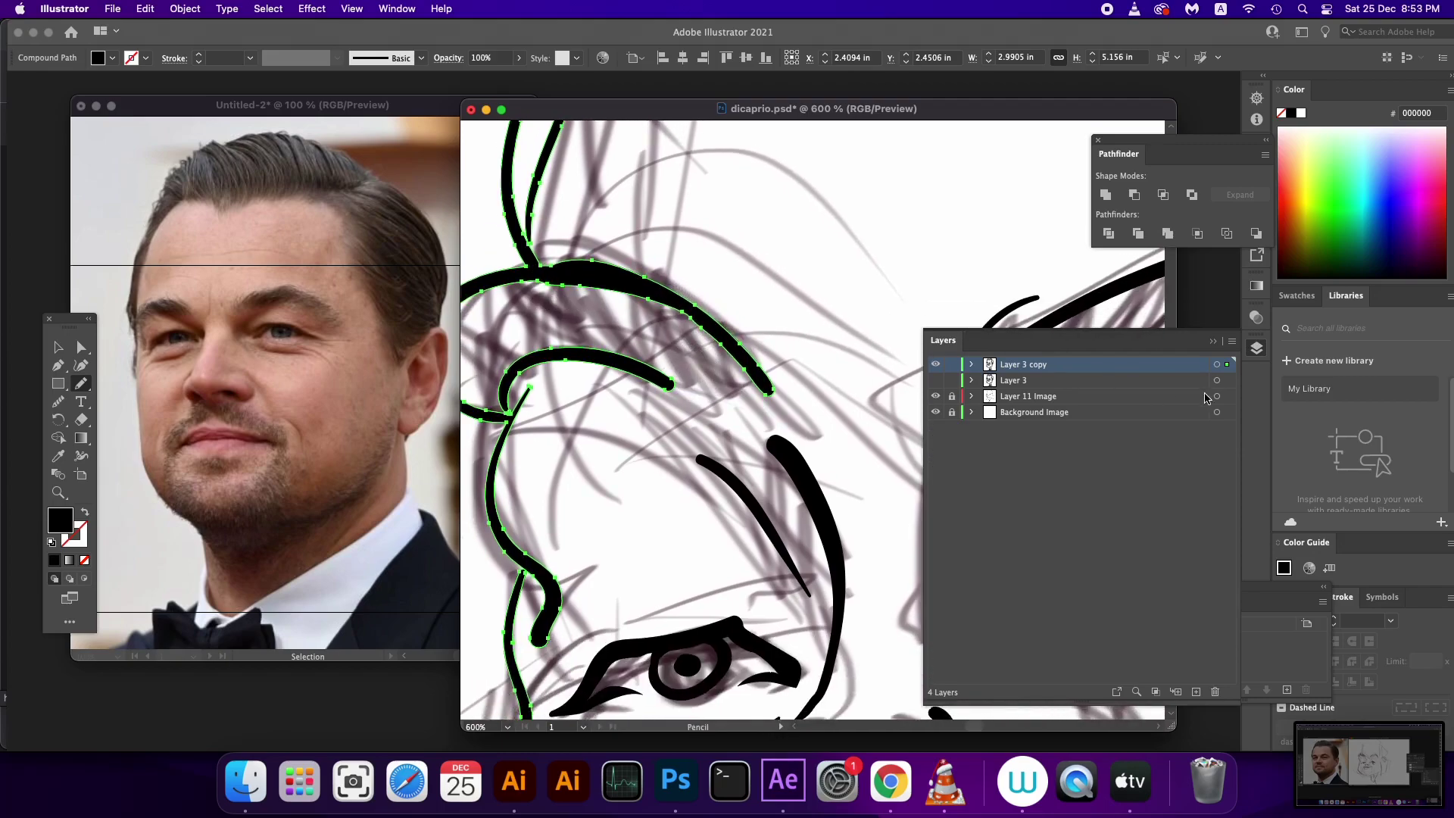
Draw a new stroke along the eyebrow
{"action": "left_click", "coordinate": [1217, 364]}
{"action": "scroll", "coordinate": [656, 479], "scroll_direction": "down", "scroll_amount": 8}
{"action": "scroll", "coordinate": [749, 432], "scroll_direction": "down", "scroll_amount": 5}
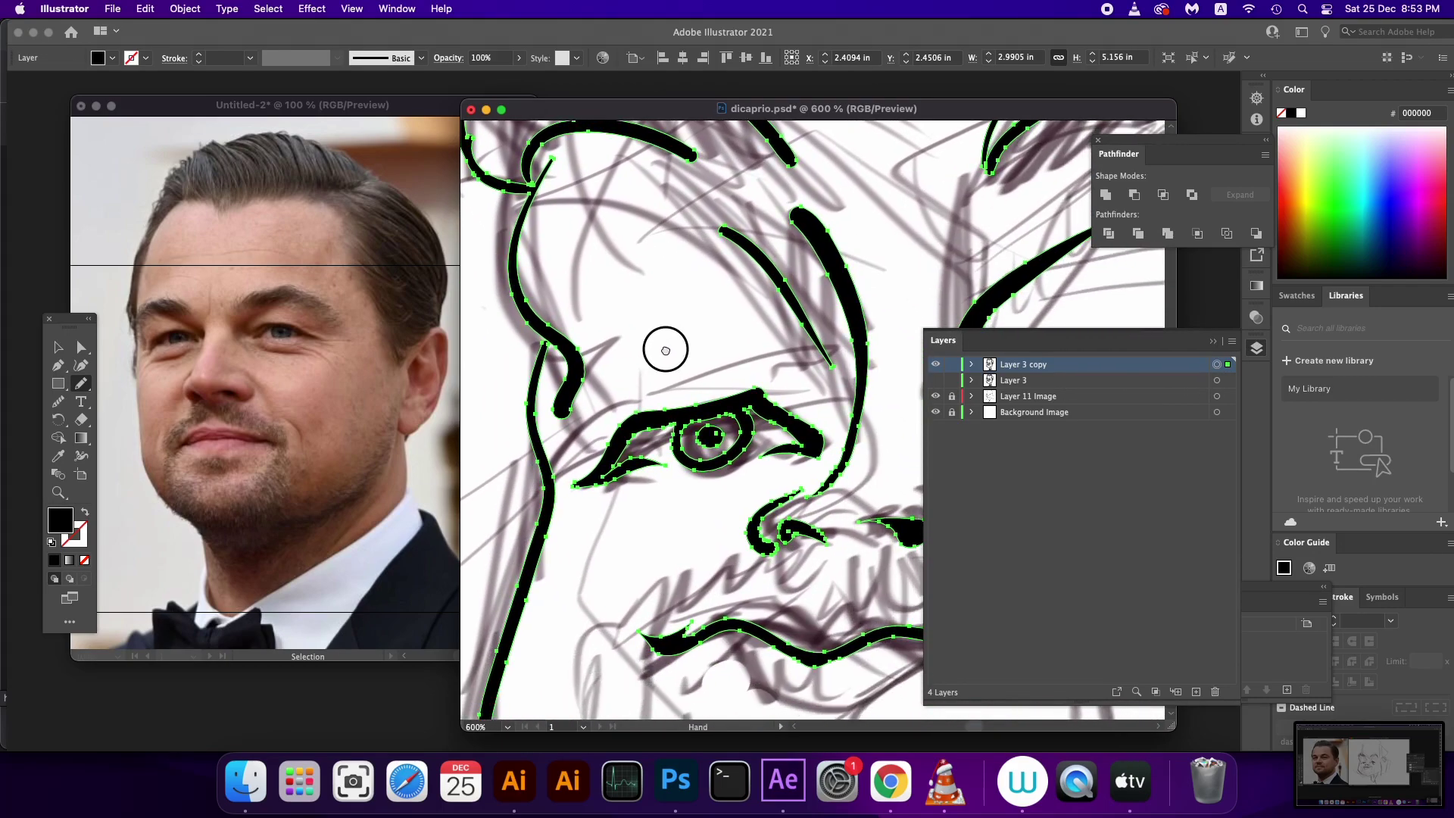
{"action": "scroll", "coordinate": [666, 347], "scroll_direction": "right", "scroll_amount": 4}
{"action": "scroll", "coordinate": [761, 390], "scroll_direction": "up", "scroll_amount": 2}
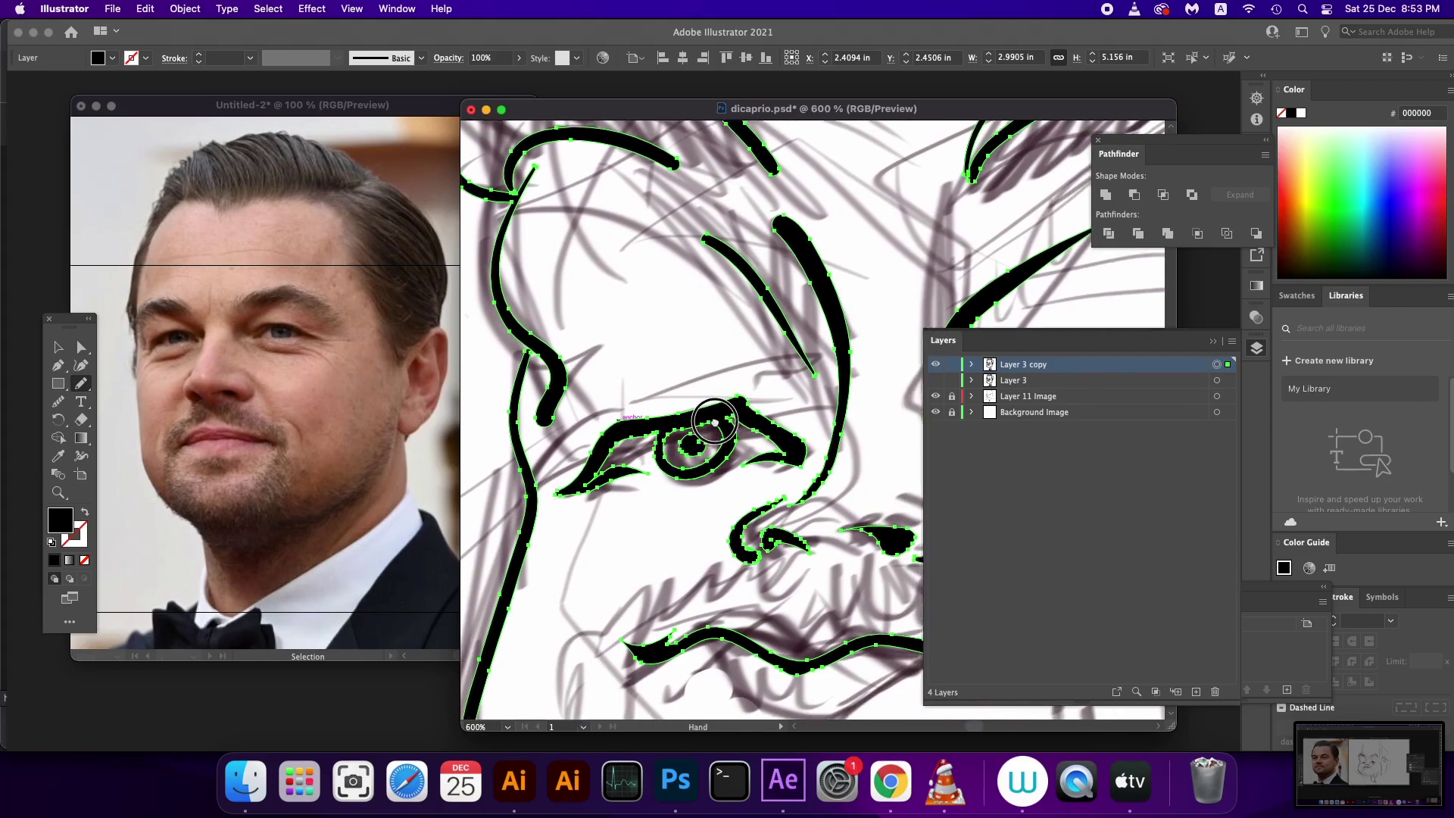
{"action": "scroll", "coordinate": [769, 378], "scroll_direction": "right", "scroll_amount": 2}
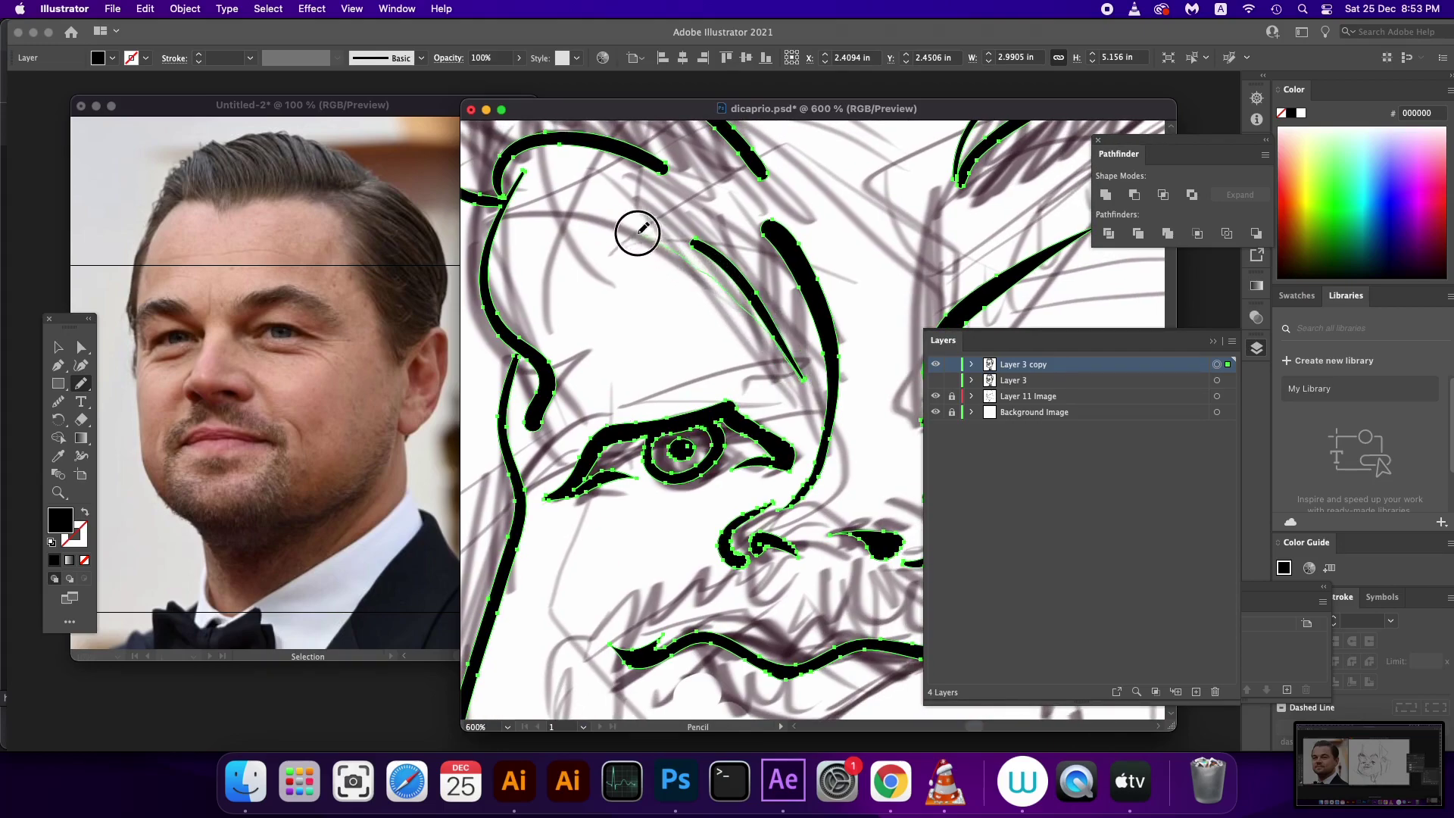
{"action": "mouse_move", "coordinate": [627, 229]}
{"action": "left_mouse_down"}
{"action": "mouse_move", "coordinate": [755, 290]}
{"action": "mouse_move", "coordinate": [802, 377]}
{"action": "left_mouse_up"}
{"action": "scroll", "coordinate": [797, 446], "scroll_direction": "up", "scroll_amount": 5}
{"action": "scroll", "coordinate": [797, 446], "scroll_direction": "right", "scroll_amount": 3}
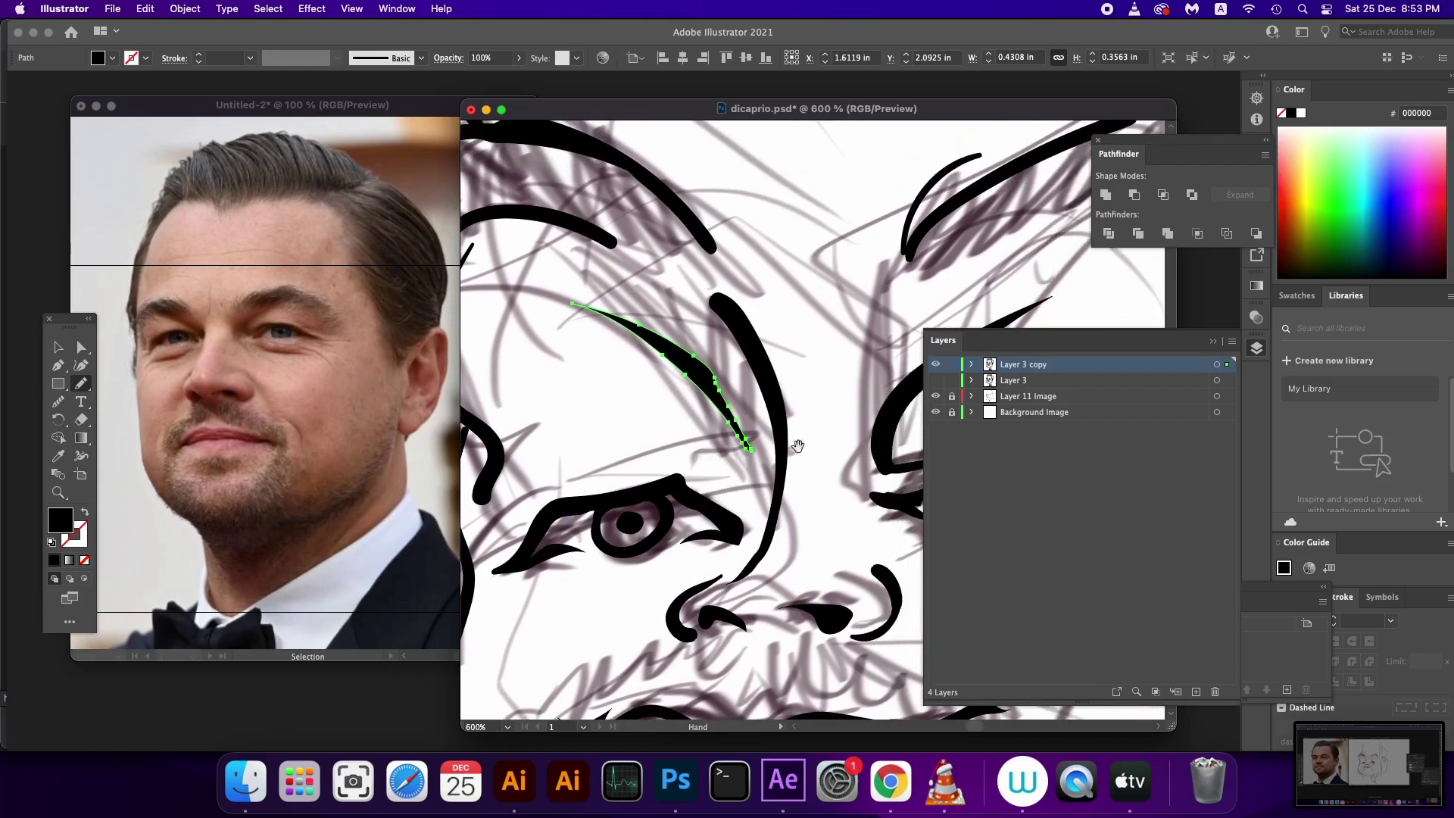
Redraw the mouth line
{"action": "left_click", "coordinate": [1217, 365]}
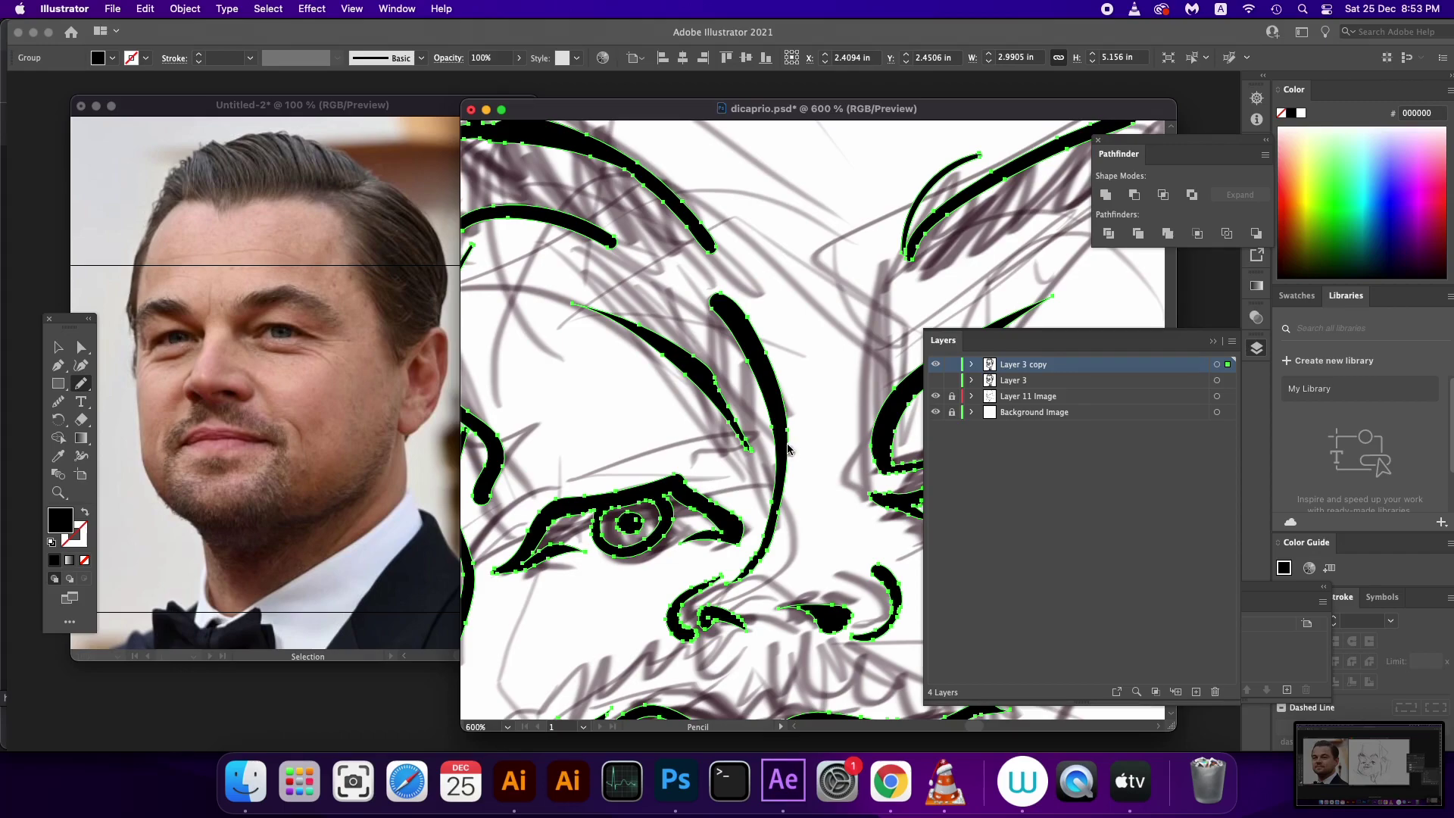
{"action": "left_click_drag", "start_coordinate": [740, 487], "coordinate": [761, 422]}
{"action": "scroll", "coordinate": [752, 444], "scroll_direction": "down", "scroll_amount": 3}
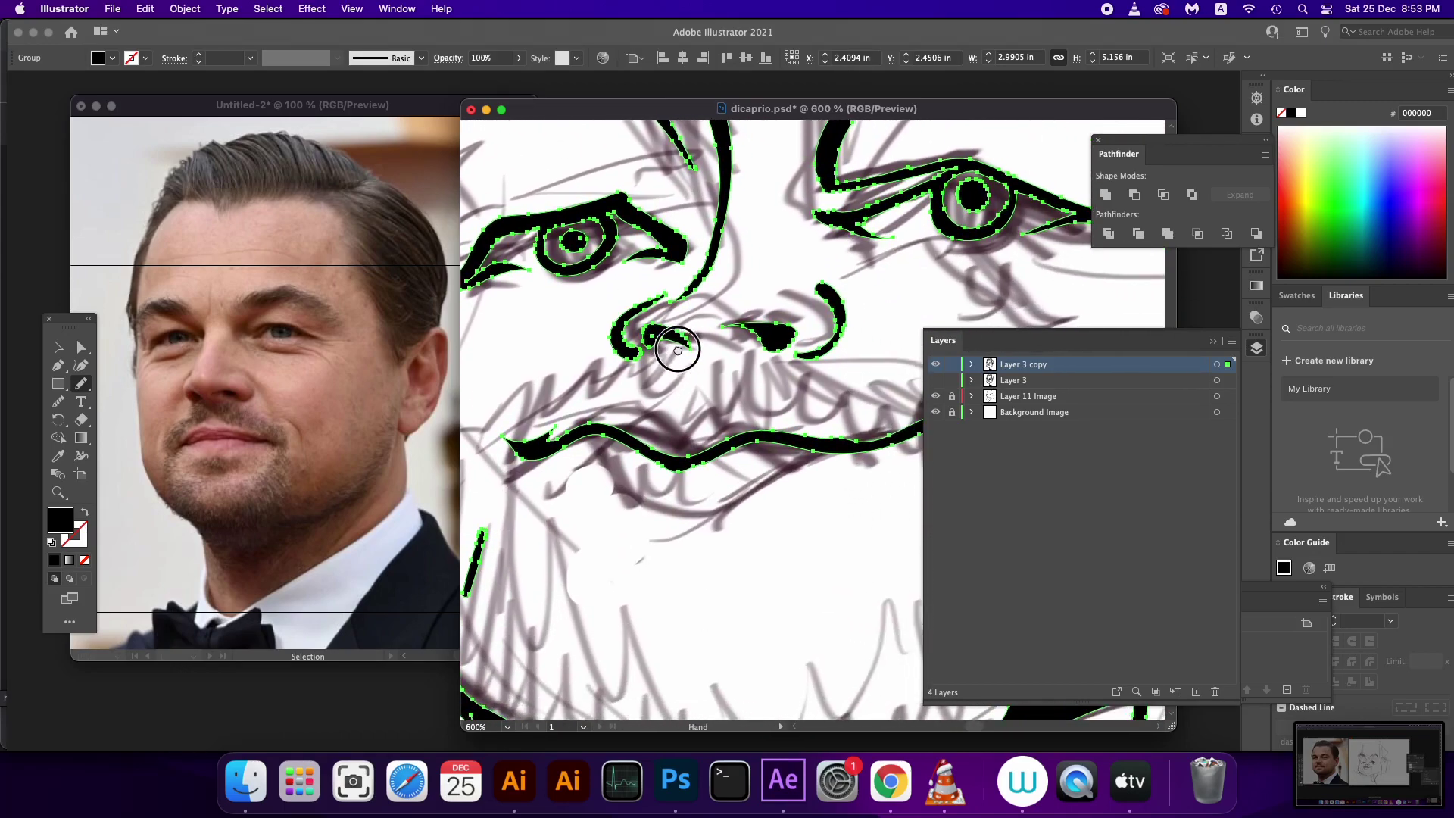
{"action": "scroll", "coordinate": [721, 473], "scroll_direction": "right", "scroll_amount": 4}
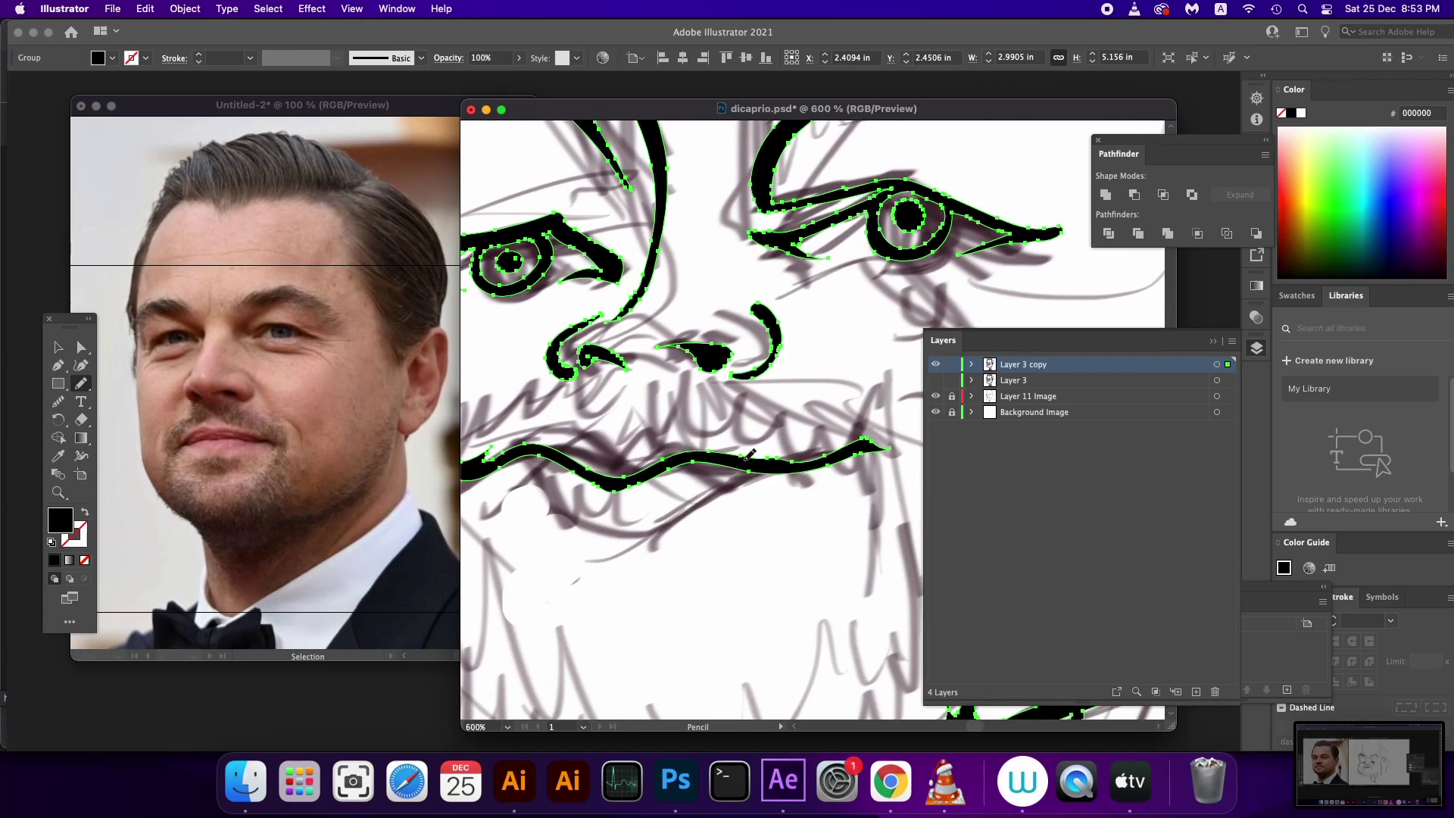
{"action": "left_click_drag", "start_coordinate": [764, 448], "coordinate": [842, 456]}
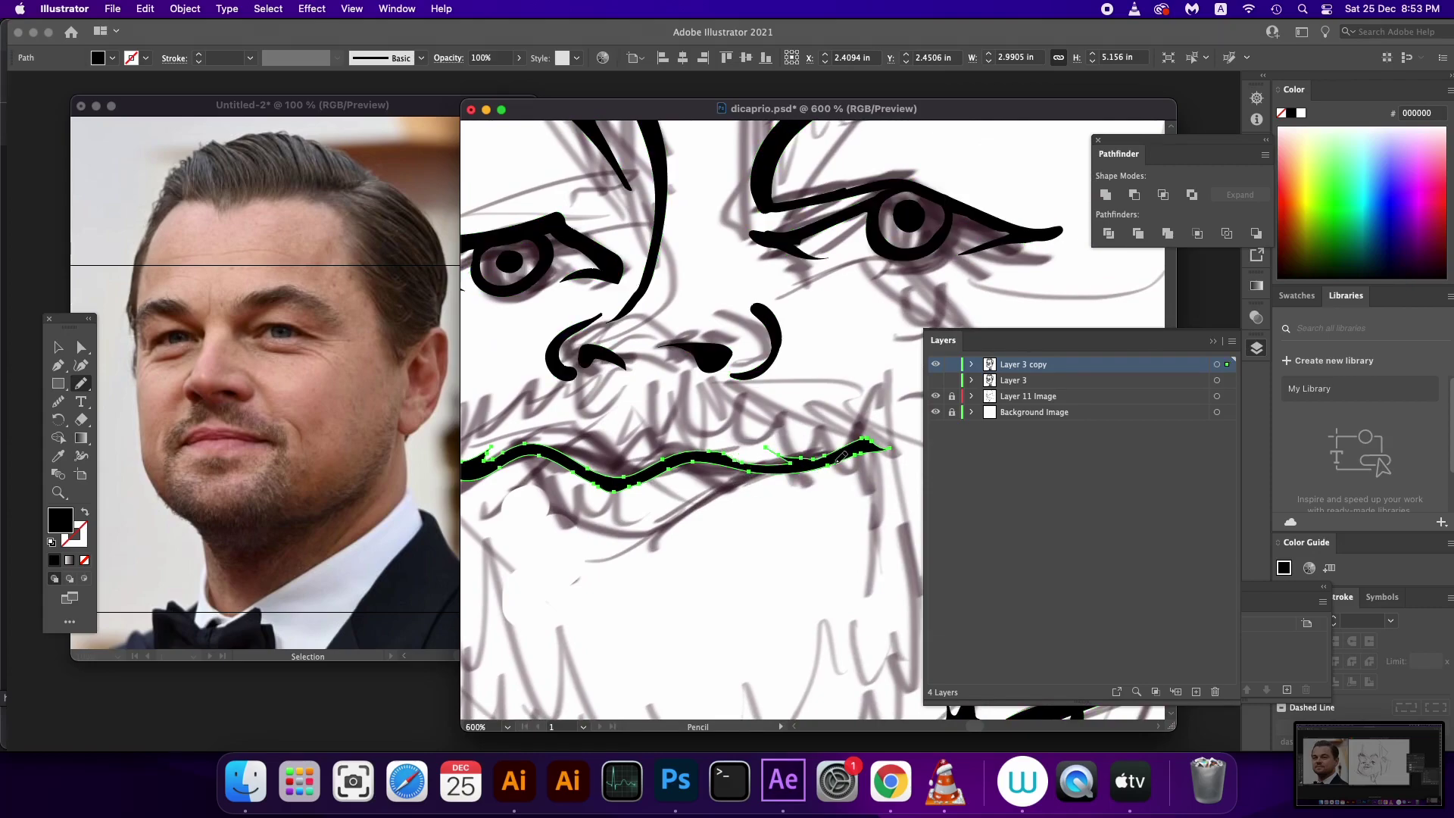
Reshape the nostril curve into a slimmer tapered arc and select the eye outline
{"action": "left_click", "coordinate": [1224, 366]}
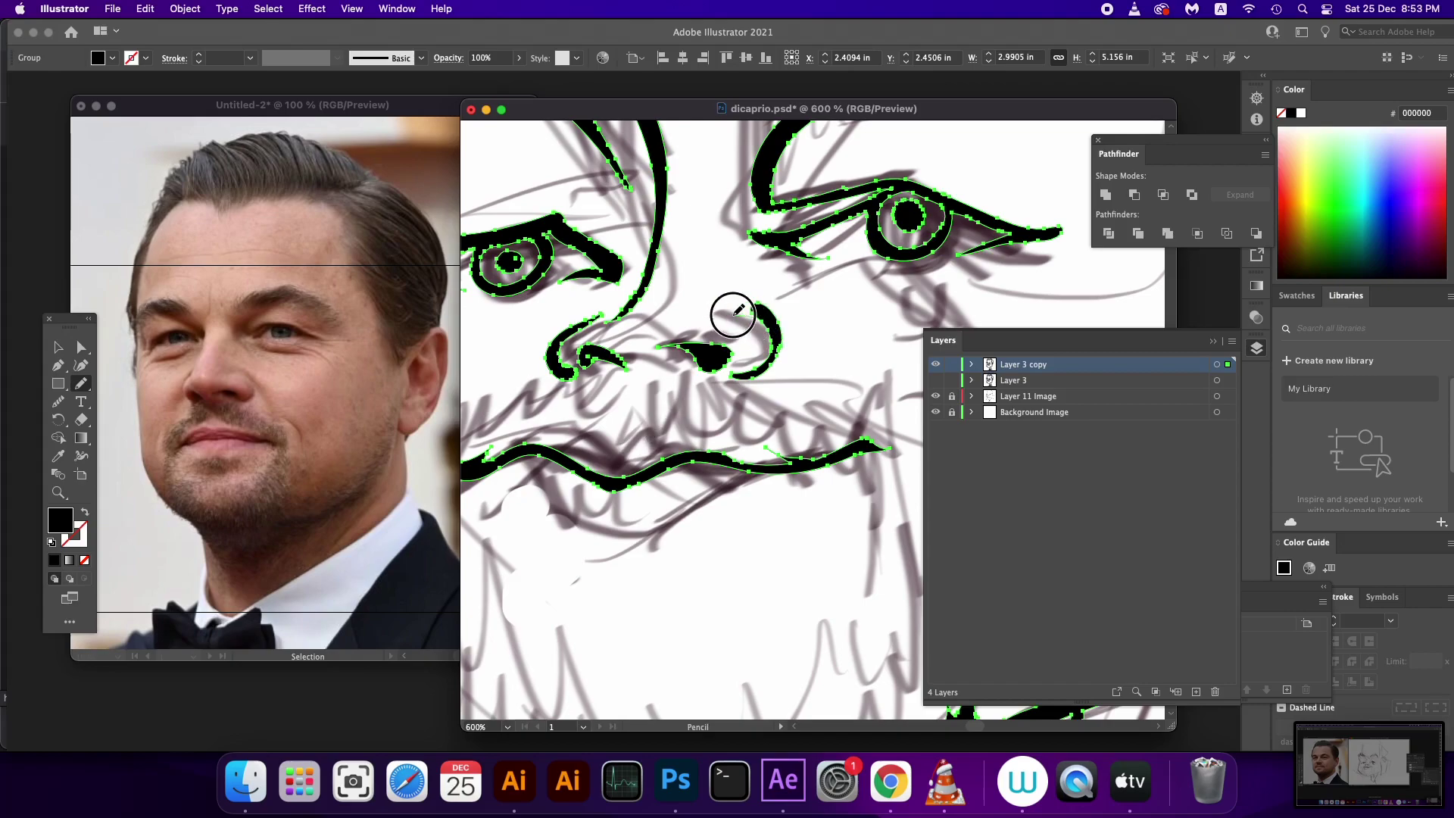
{"action": "mouse_move", "coordinate": [733, 315]}
{"action": "left_mouse_down"}
{"action": "mouse_move", "coordinate": [766, 356]}
{"action": "mouse_move", "coordinate": [698, 487]}
{"action": "mouse_move", "coordinate": [662, 506]}
{"action": "left_mouse_up"}
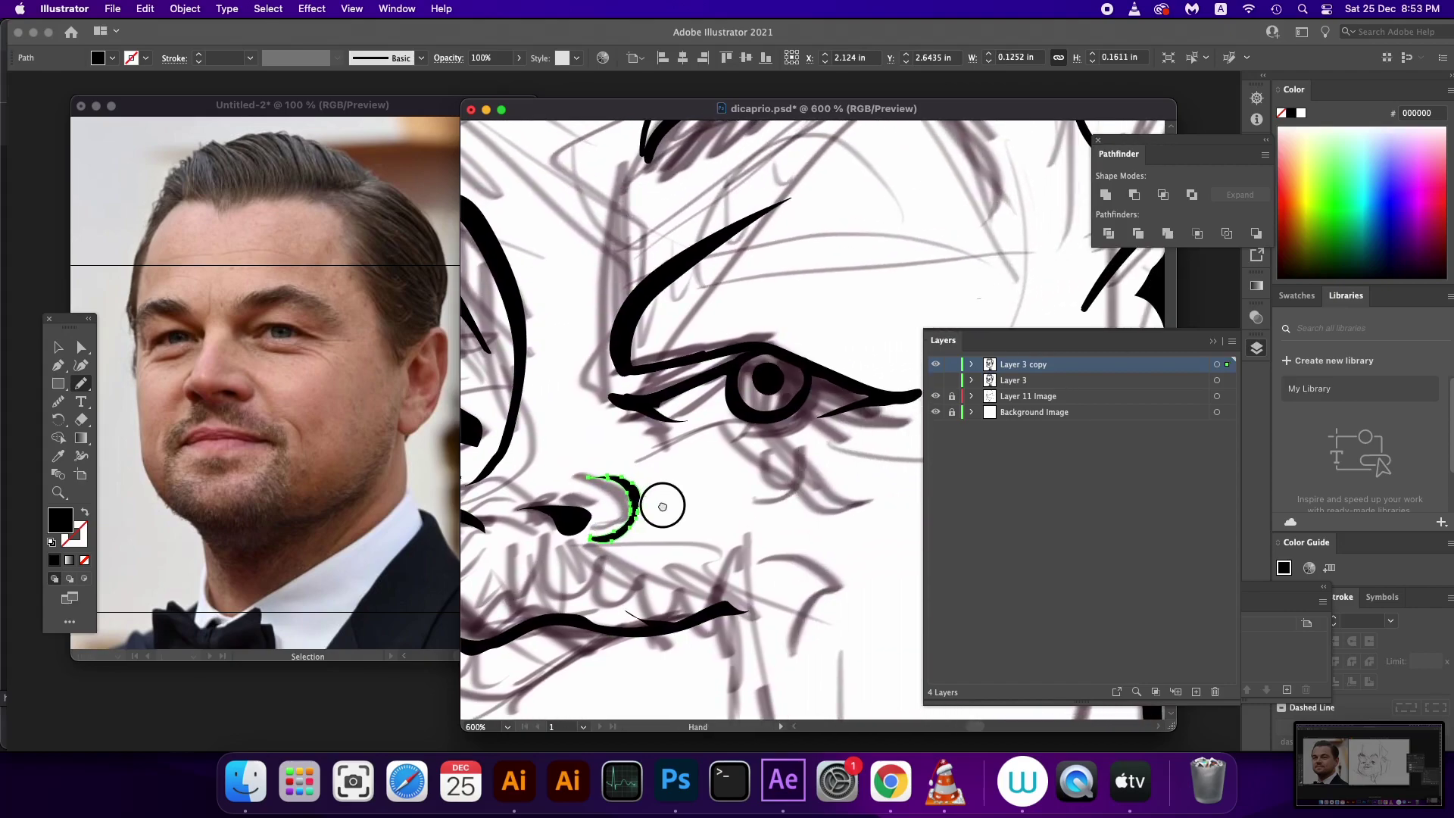
{"action": "left_click", "coordinate": [1216, 364]}
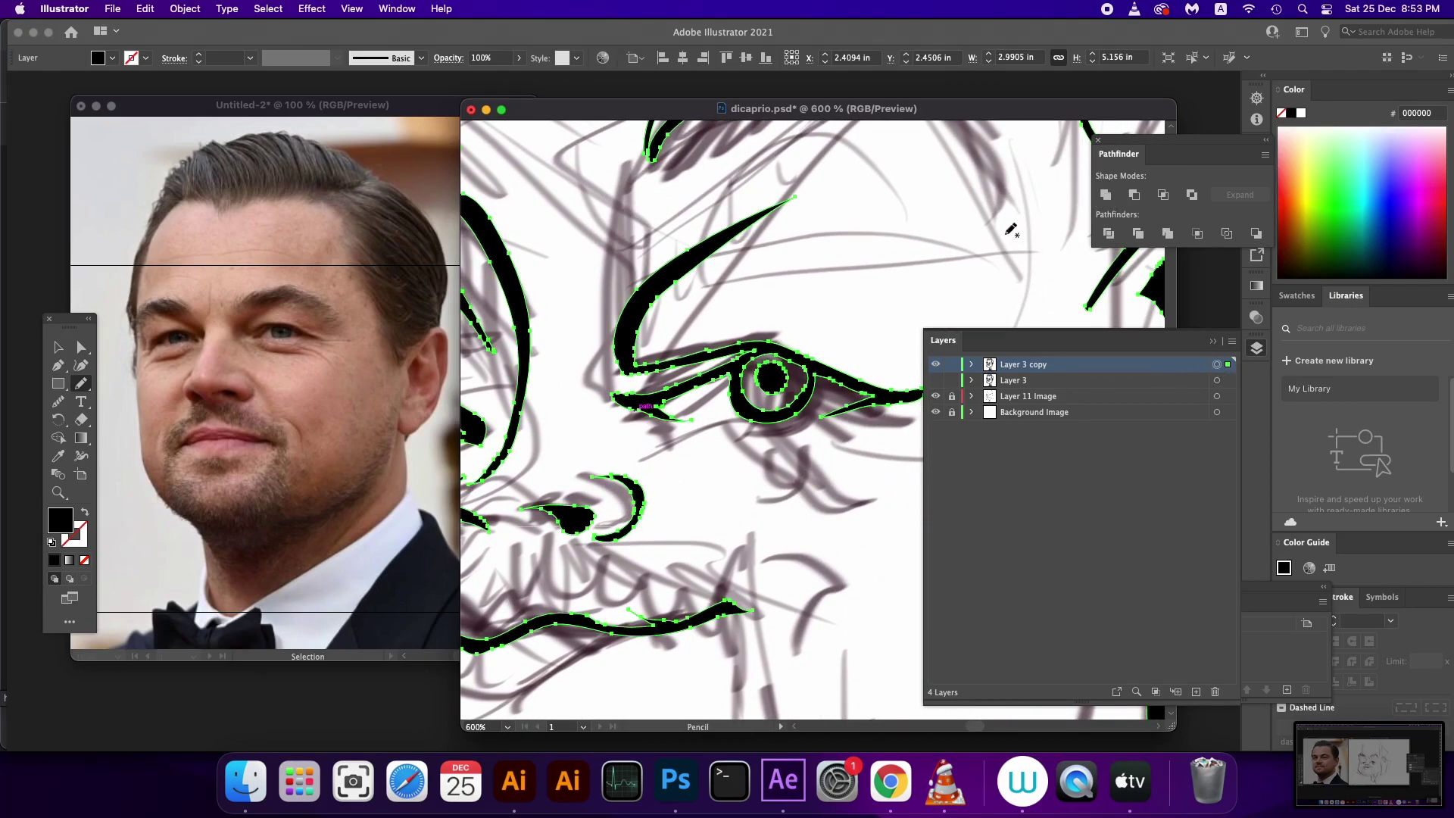
{"action": "left_click", "coordinate": [689, 352], "text": "super"}
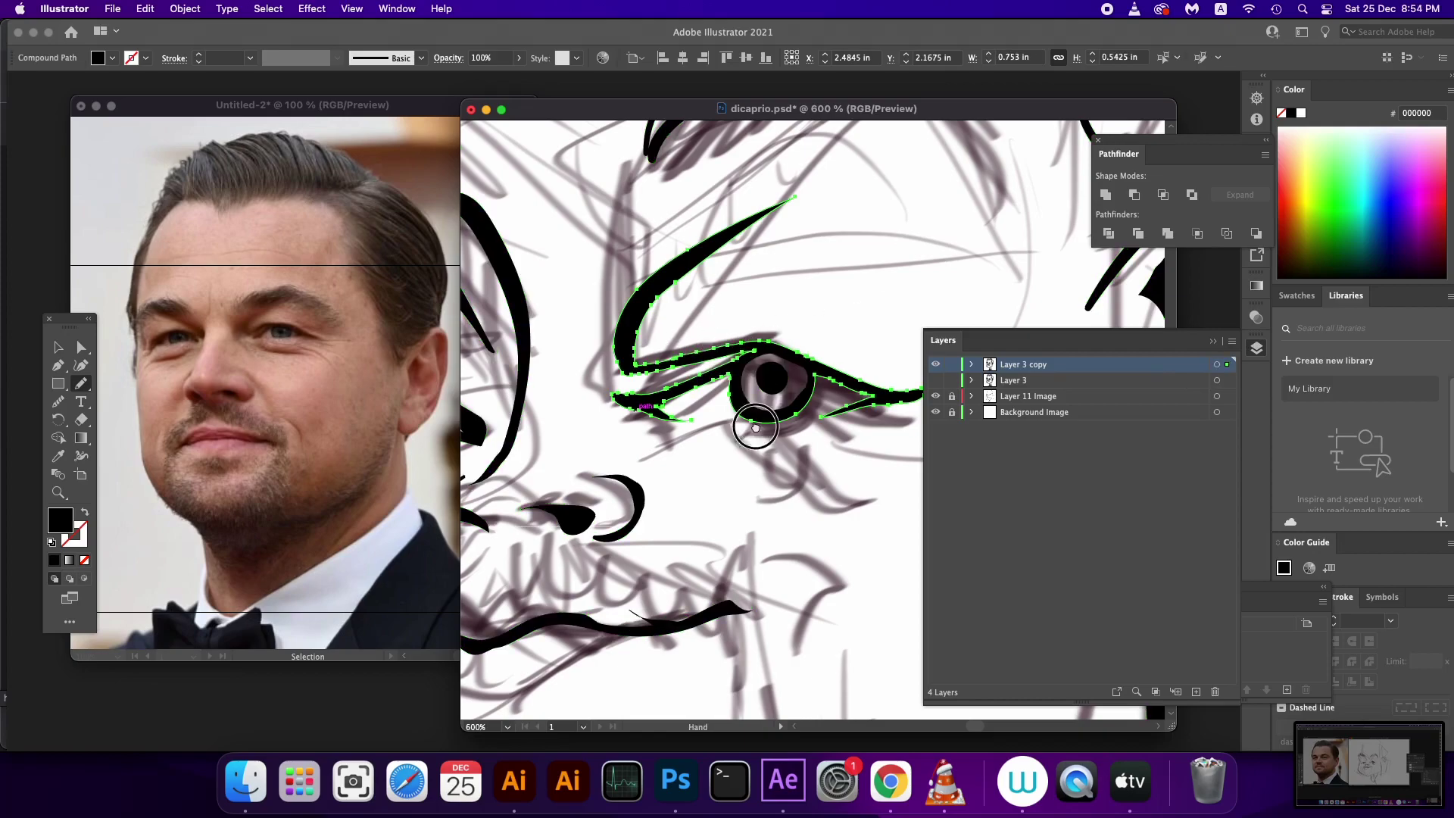
{"action": "mouse_move", "coordinate": [870, 325]}
{"action": "left_mouse_down"}
{"action": "mouse_move", "coordinate": [733, 420]}
{"action": "mouse_move", "coordinate": [745, 536]}
{"action": "left_mouse_up"}
Select Layer 3 copy's artwork and bring the hair tuft area into view
{"action": "left_click", "coordinate": [1223, 374]}
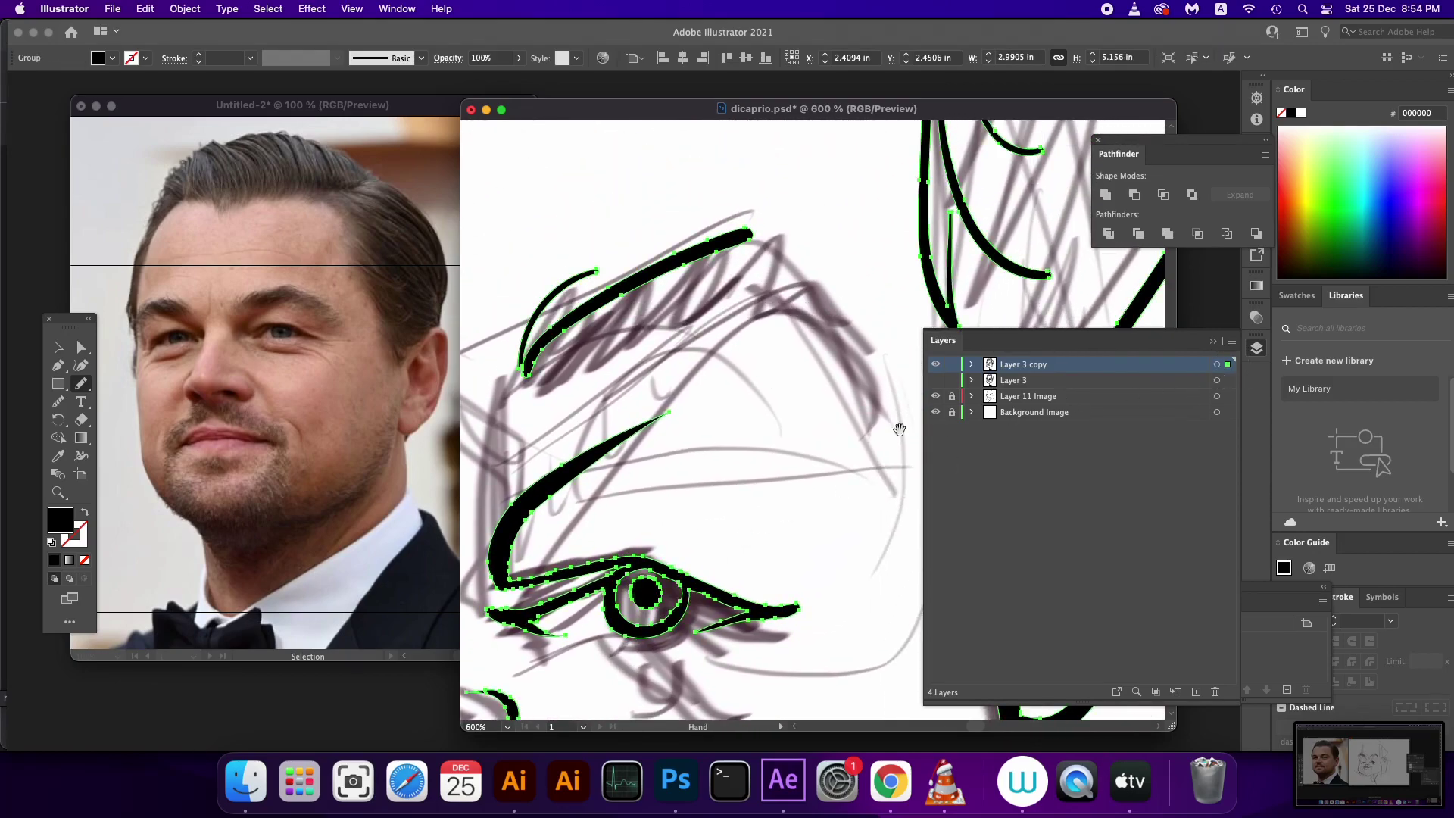
{"action": "left_click_drag", "start_coordinate": [899, 422], "coordinate": [578, 395]}
{"action": "scroll", "coordinate": [684, 459], "scroll_direction": "up", "scroll_amount": 3}
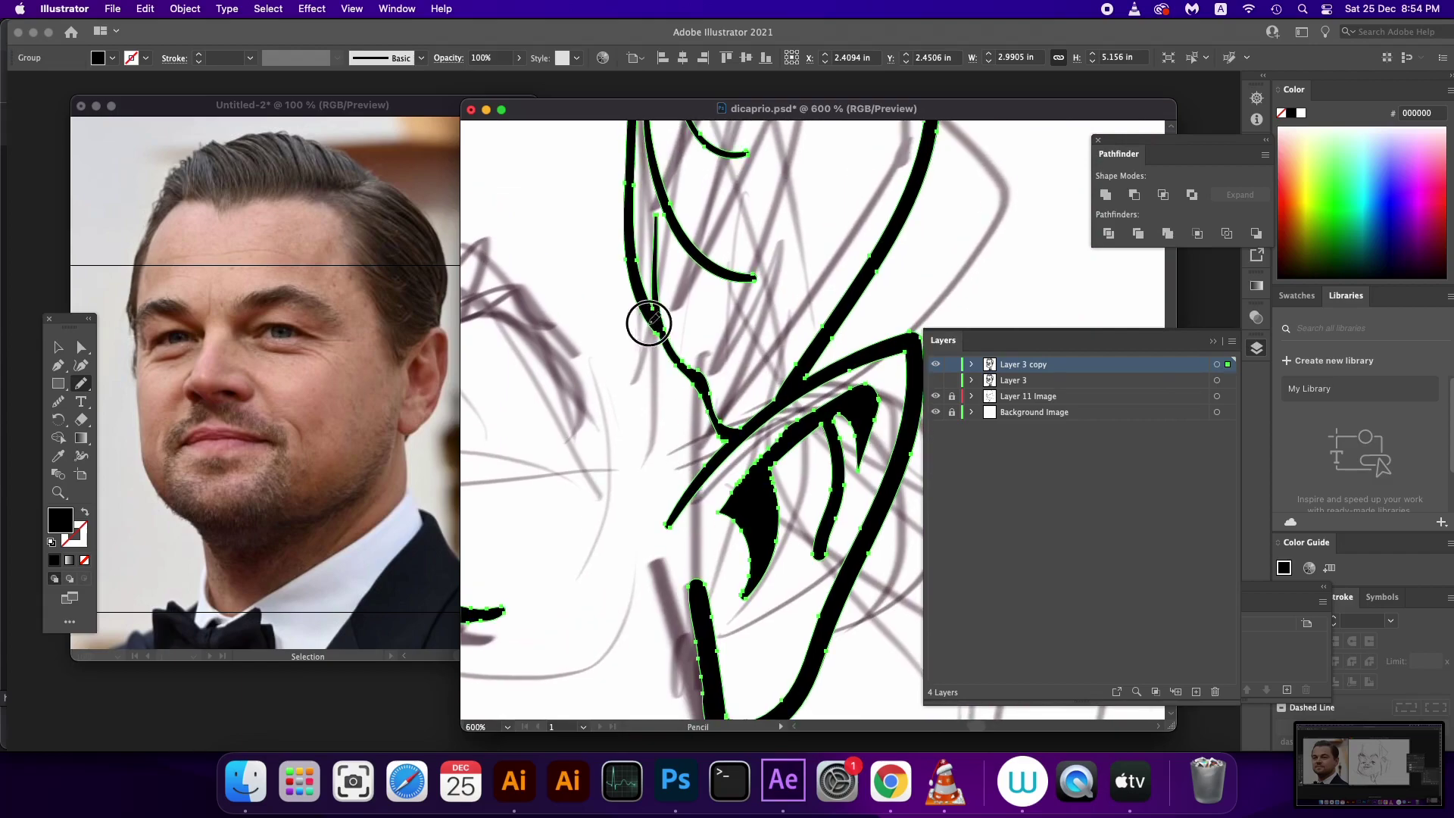
{"action": "left_click", "coordinate": [719, 435], "text": "super"}
{"action": "mouse_move", "coordinate": [722, 470]}
{"action": "left_mouse_down"}
{"action": "mouse_move", "coordinate": [680, 530]}
{"action": "mouse_move", "coordinate": [692, 623]}
{"action": "left_mouse_up"}
{"action": "left_click_drag", "start_coordinate": [691, 530], "coordinate": [799, 606]}
{"action": "left_click_drag", "start_coordinate": [757, 530], "coordinate": [756, 627]}
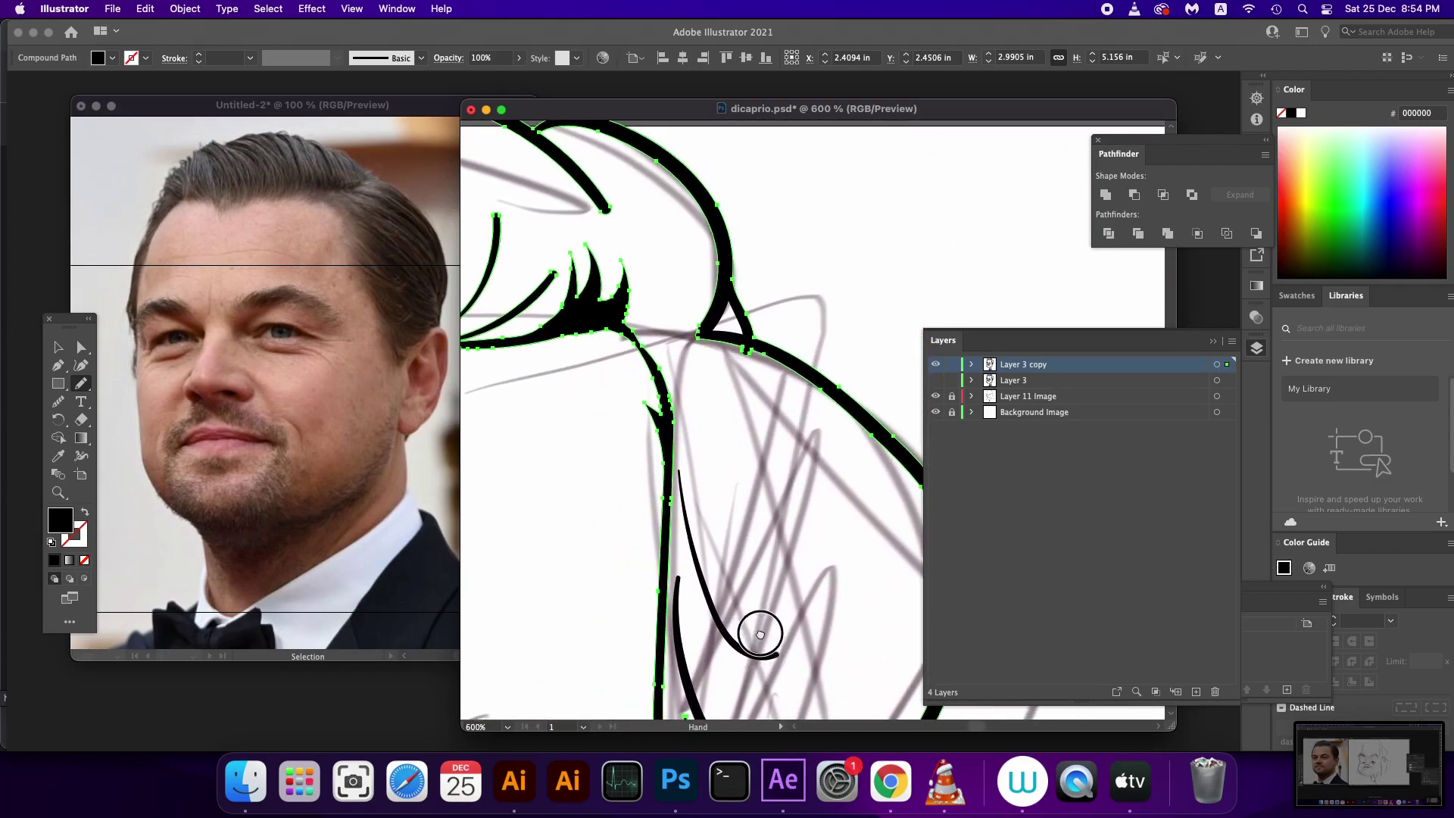
{"action": "left_click", "coordinate": [1217, 364]}
Erase the stray bump beside the hair tuft, redraw that contour smoothly, and deselect
{"action": "left_click", "coordinate": [81, 419]}
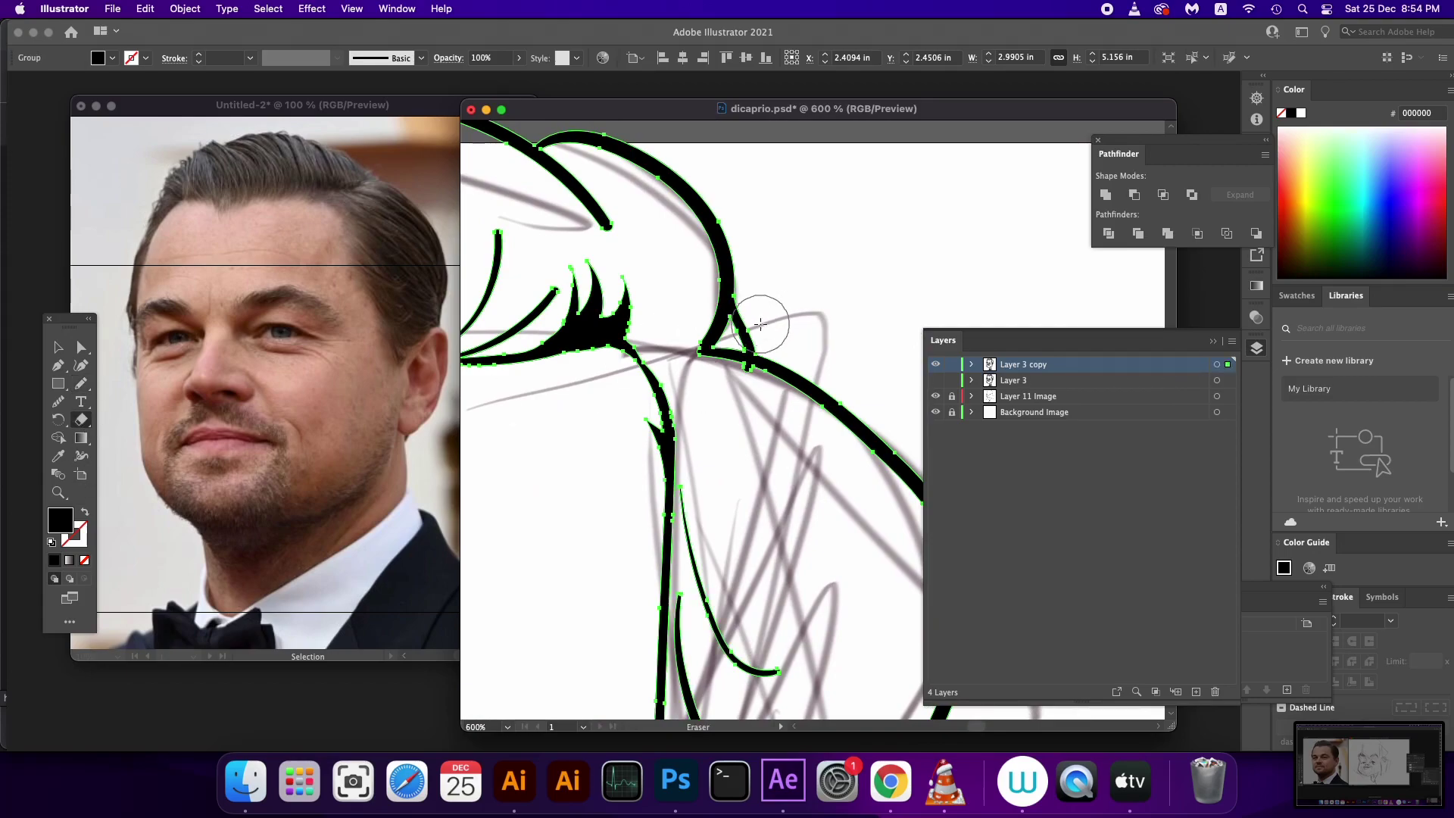
{"action": "key", "text": "n"}
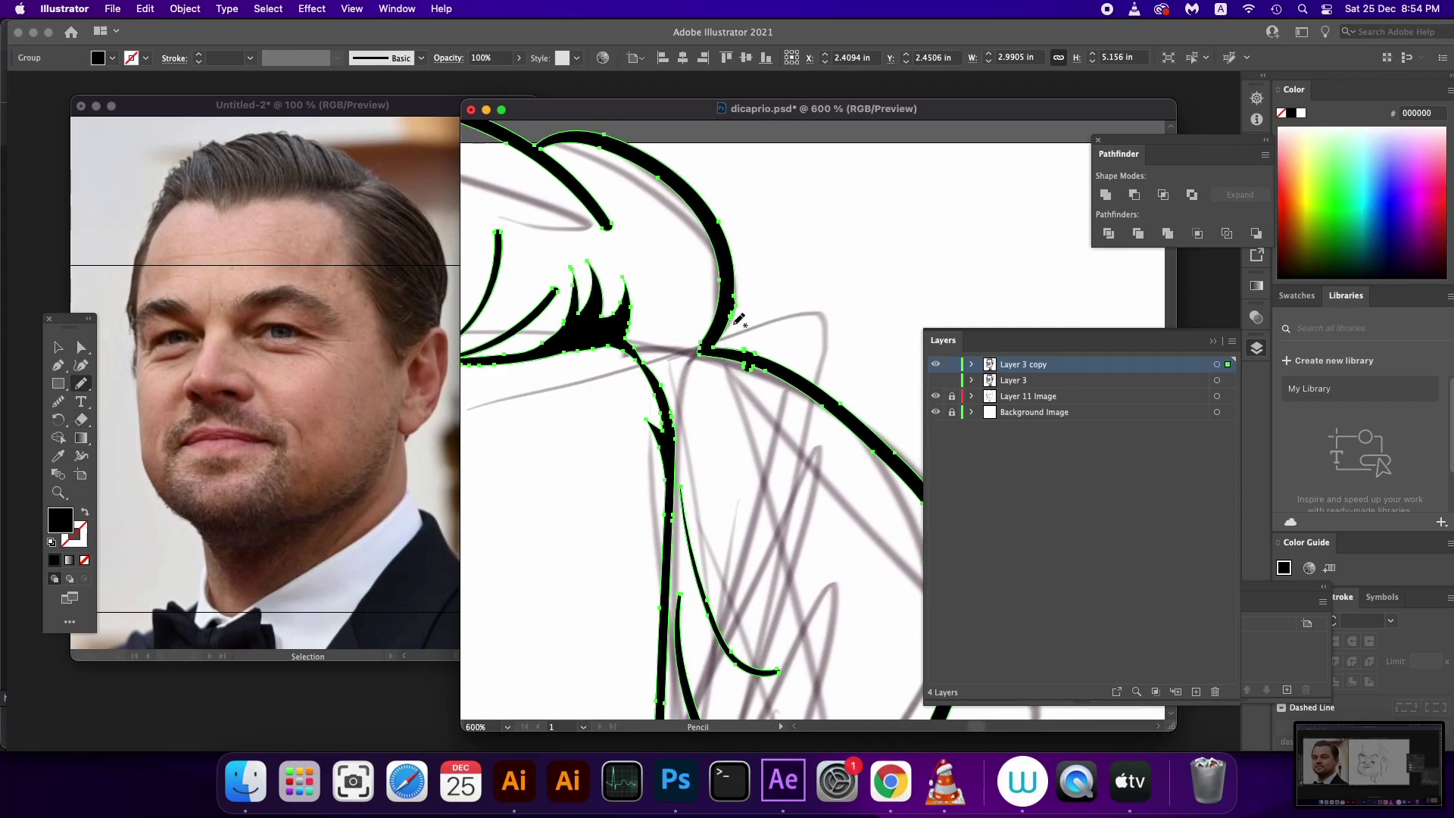
{"action": "left_click_drag", "start_coordinate": [727, 328], "coordinate": [746, 367]}
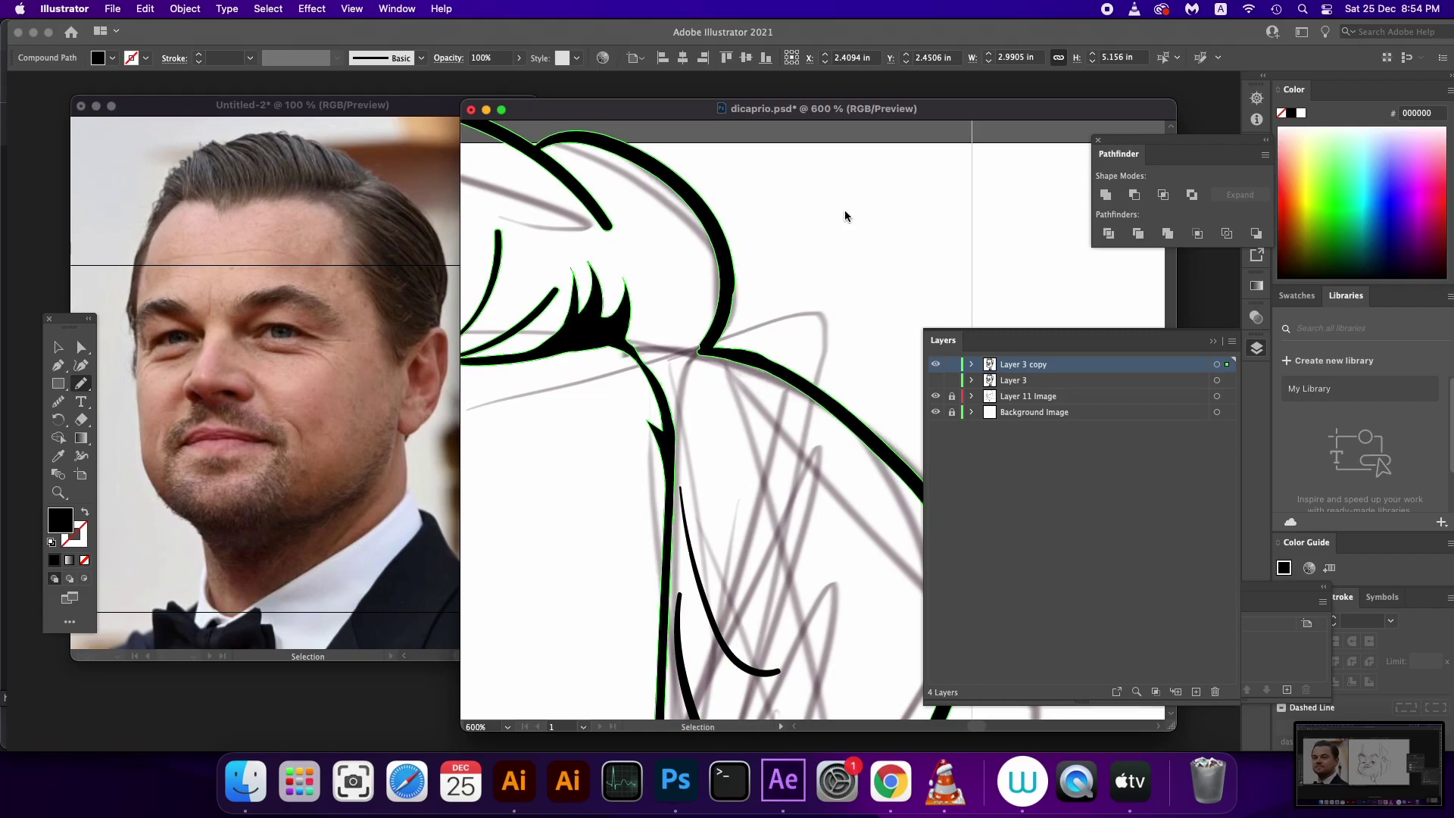
{"action": "key", "text": "super+minus"}
{"action": "key", "text": "super+minus"}
{"action": "key", "text": "super+minus"}
{"action": "key", "text": "super+minus"}
{"action": "scroll", "coordinate": [669, 447], "scroll_direction": "right", "scroll_amount": 3}
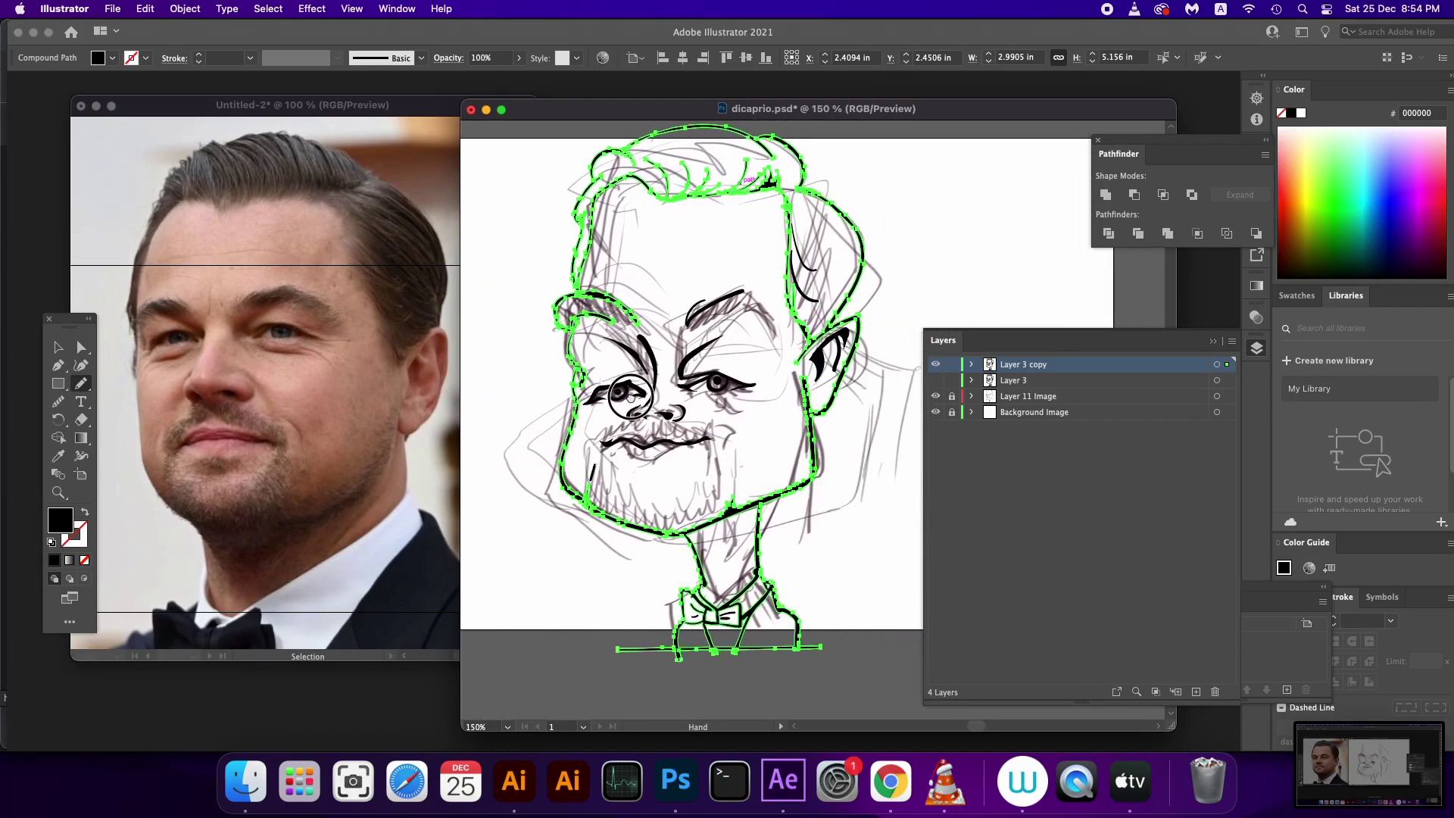
{"action": "key", "text": "v"}
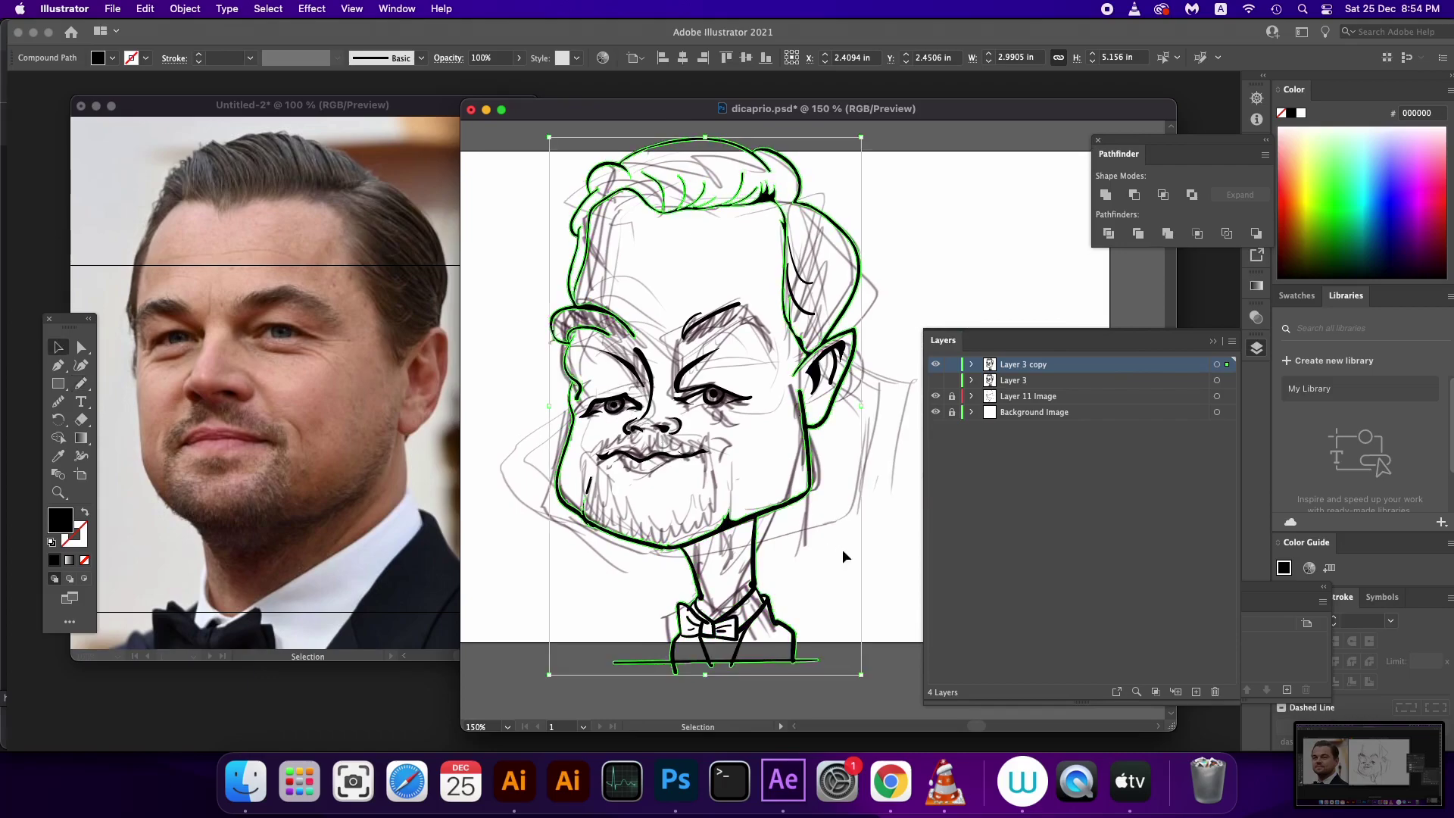
{"action": "left_click", "coordinate": [846, 557]}
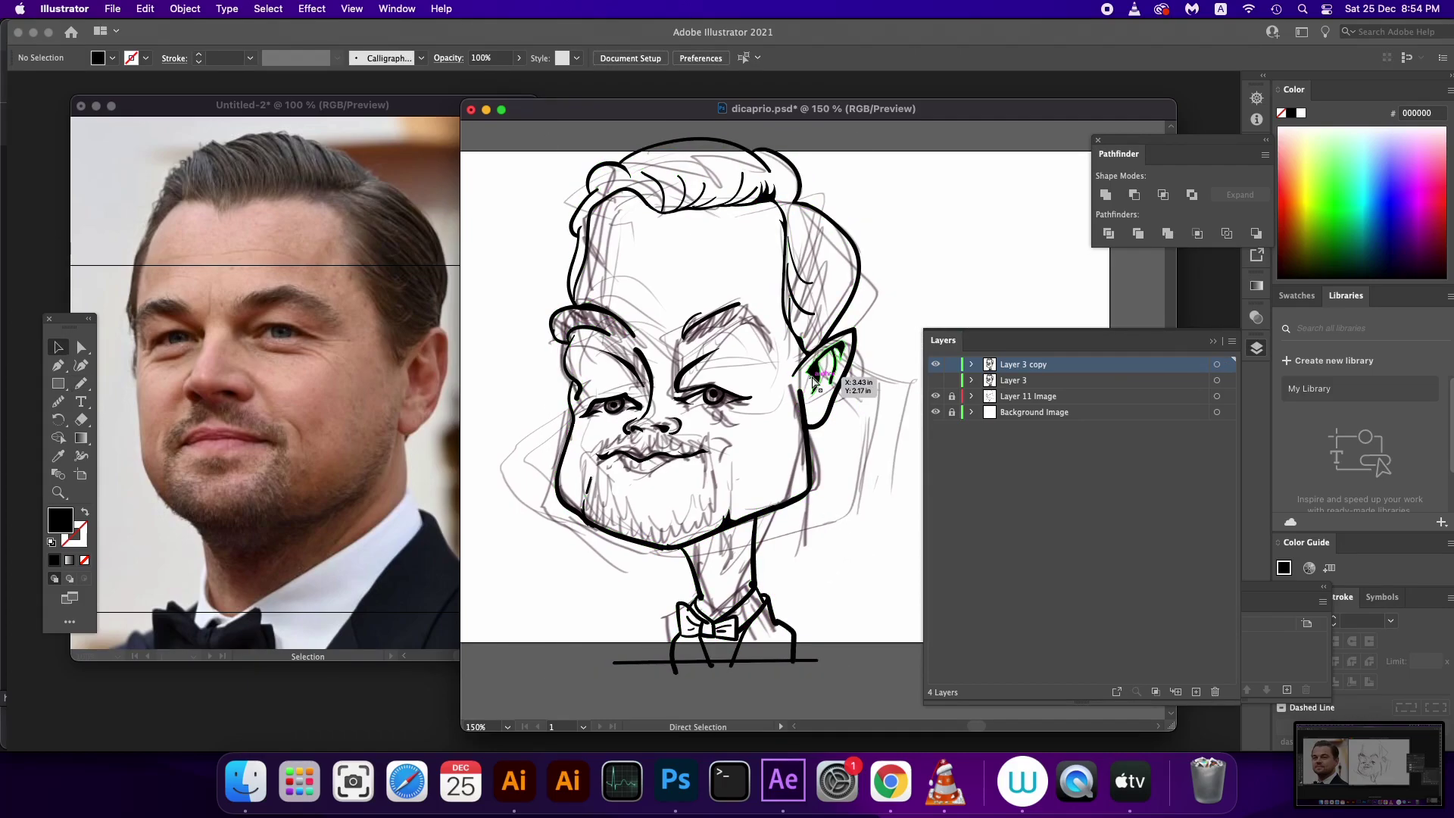
{"action": "key", "text": "super+equal"}
{"action": "key", "text": "super+equal"}
{"action": "key", "text": "super+equal"}
Redraw the collar edge down the neck and close the outline's bottom edge
{"action": "scroll", "coordinate": [811, 376], "scroll_direction": "down", "scroll_amount": 10}
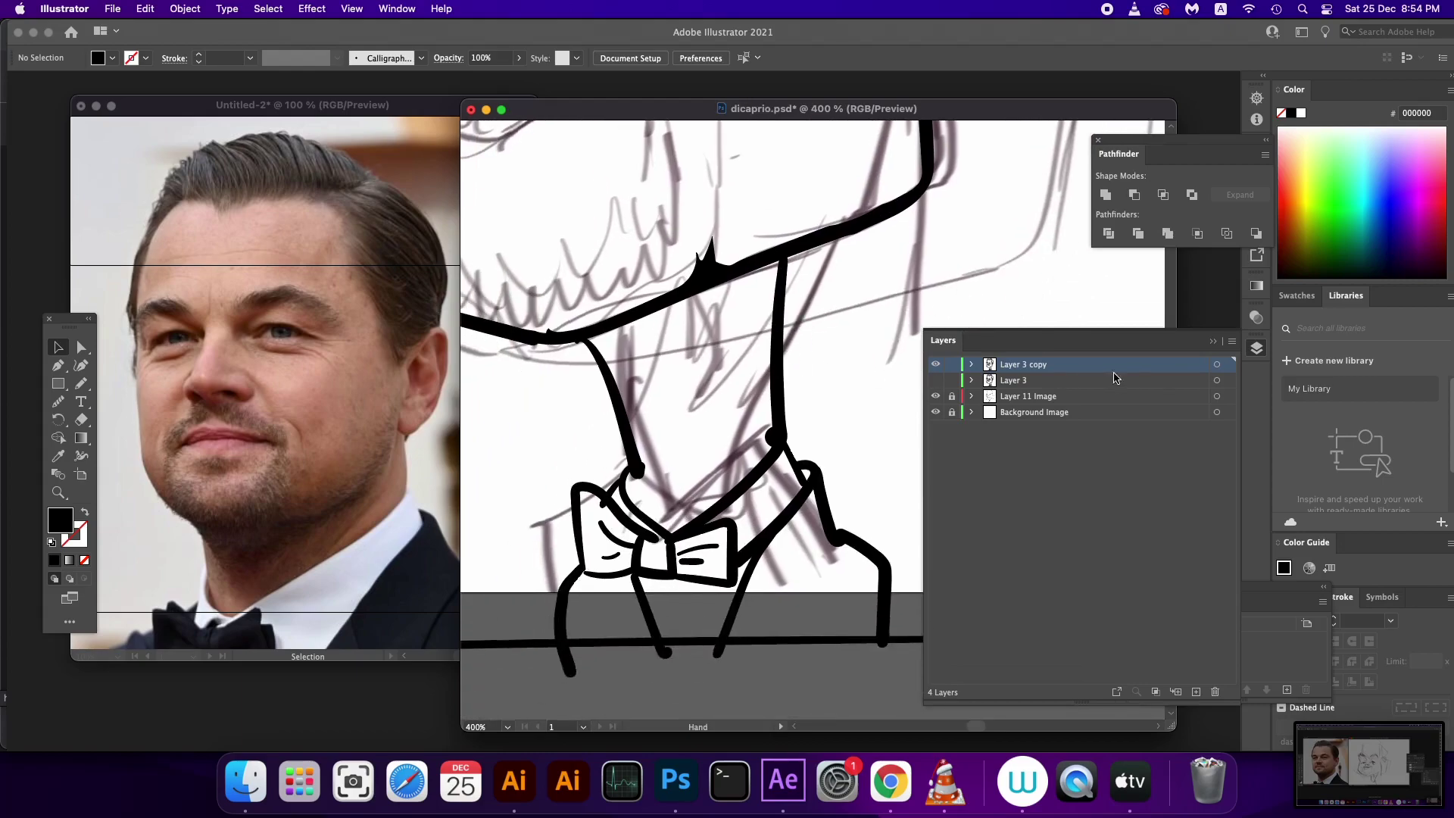
{"action": "left_click", "coordinate": [1220, 366]}
{"action": "key", "text": "n"}
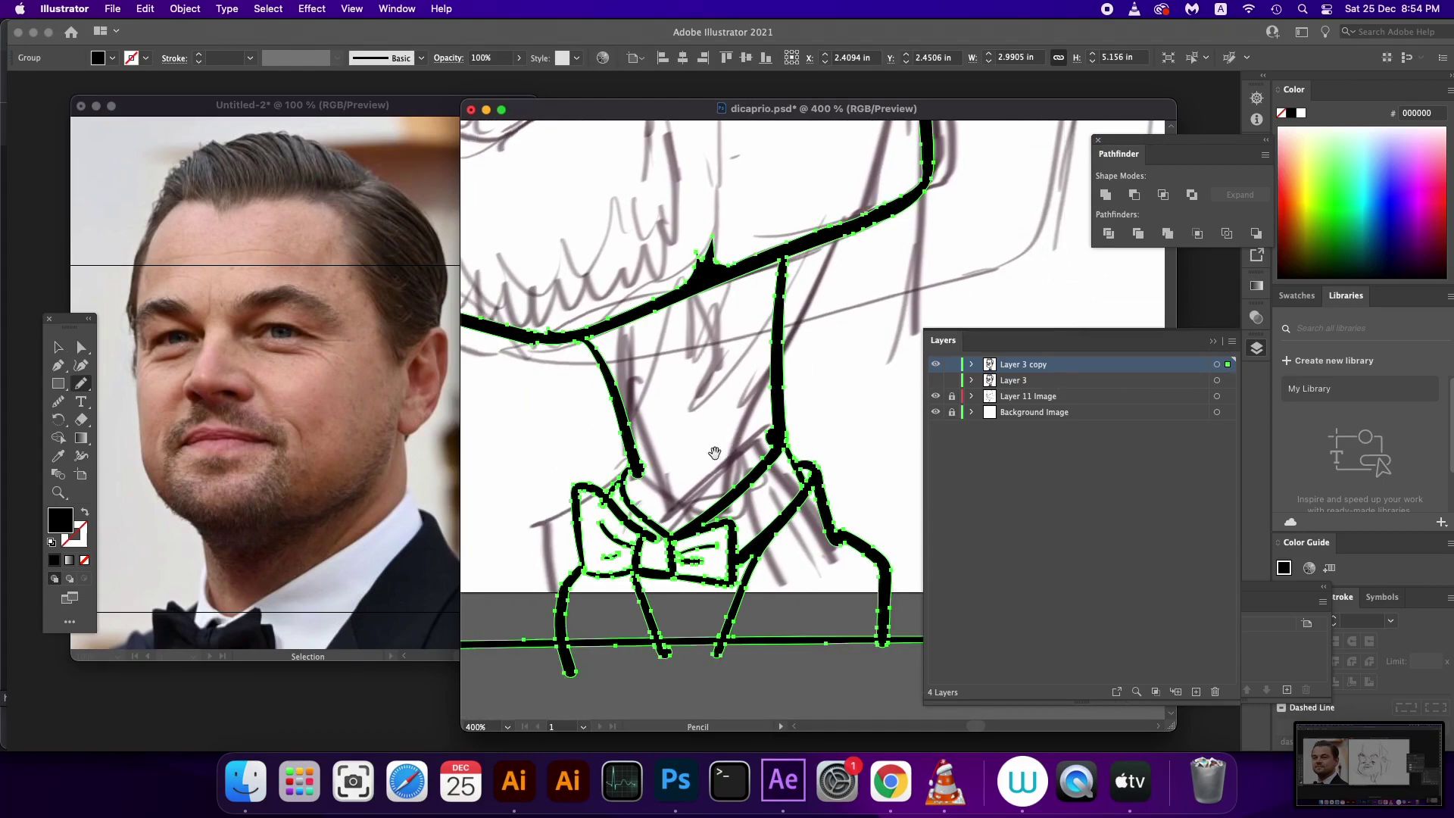
{"action": "scroll", "coordinate": [658, 428], "scroll_direction": "down", "scroll_amount": 2}
{"action": "left_click_drag", "start_coordinate": [658, 428], "coordinate": [690, 485]}
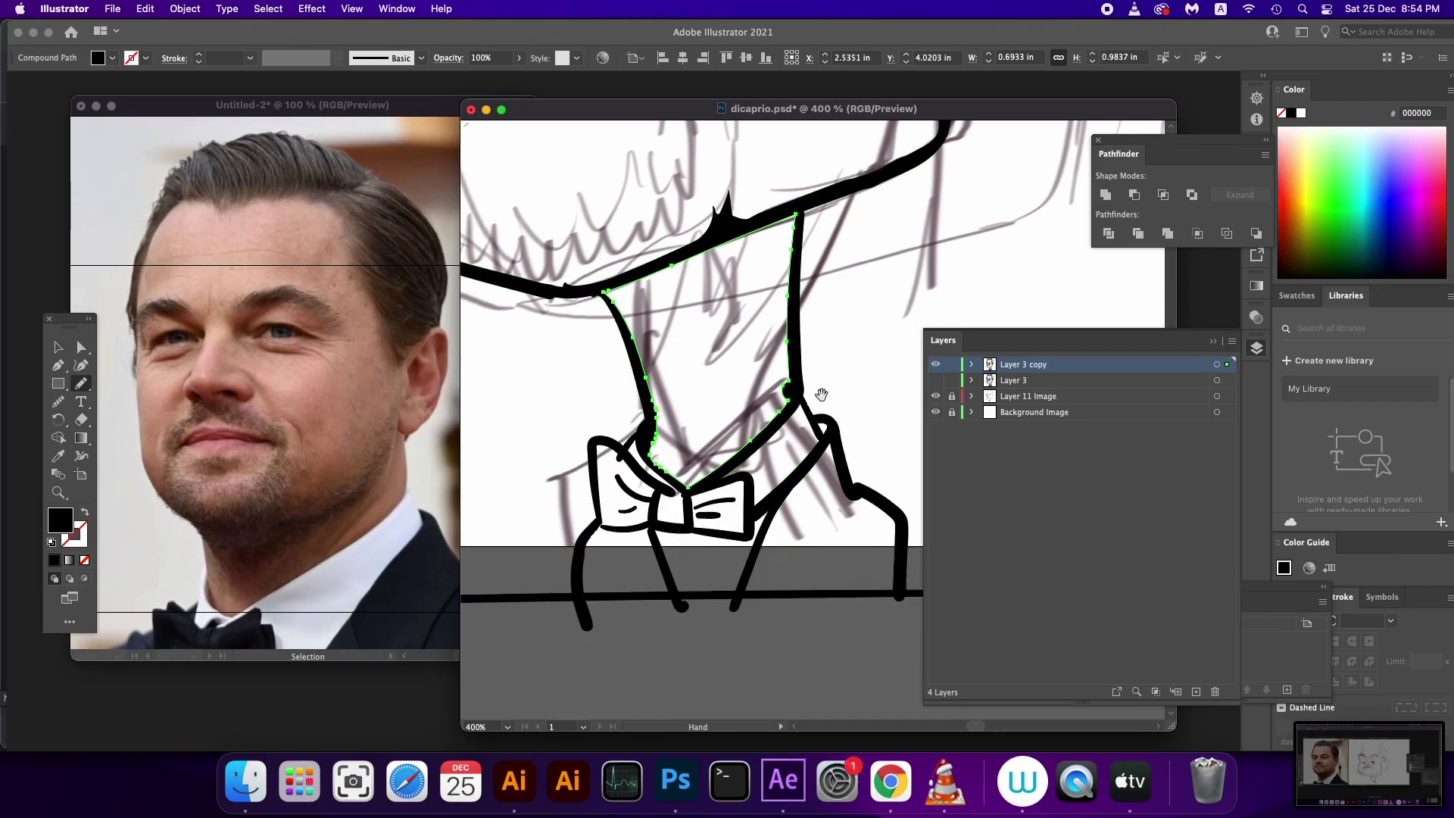
{"action": "left_click_drag", "start_coordinate": [792, 386], "coordinate": [740, 452]}
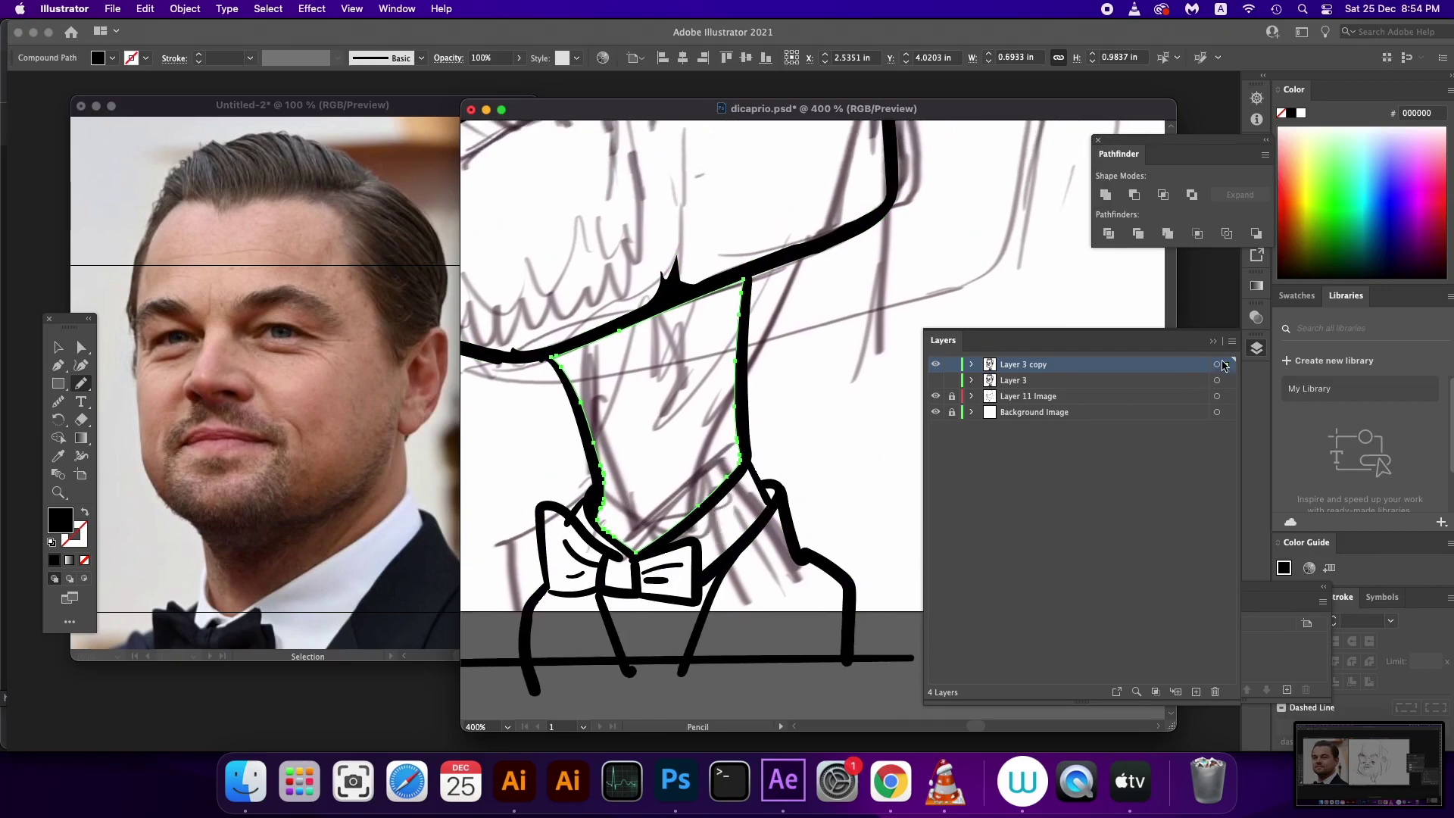
{"action": "left_click", "coordinate": [1217, 364]}
{"action": "scroll", "coordinate": [682, 454], "scroll_direction": "down", "scroll_amount": 5}
{"action": "left_click_drag", "start_coordinate": [597, 493], "coordinate": [606, 508]}
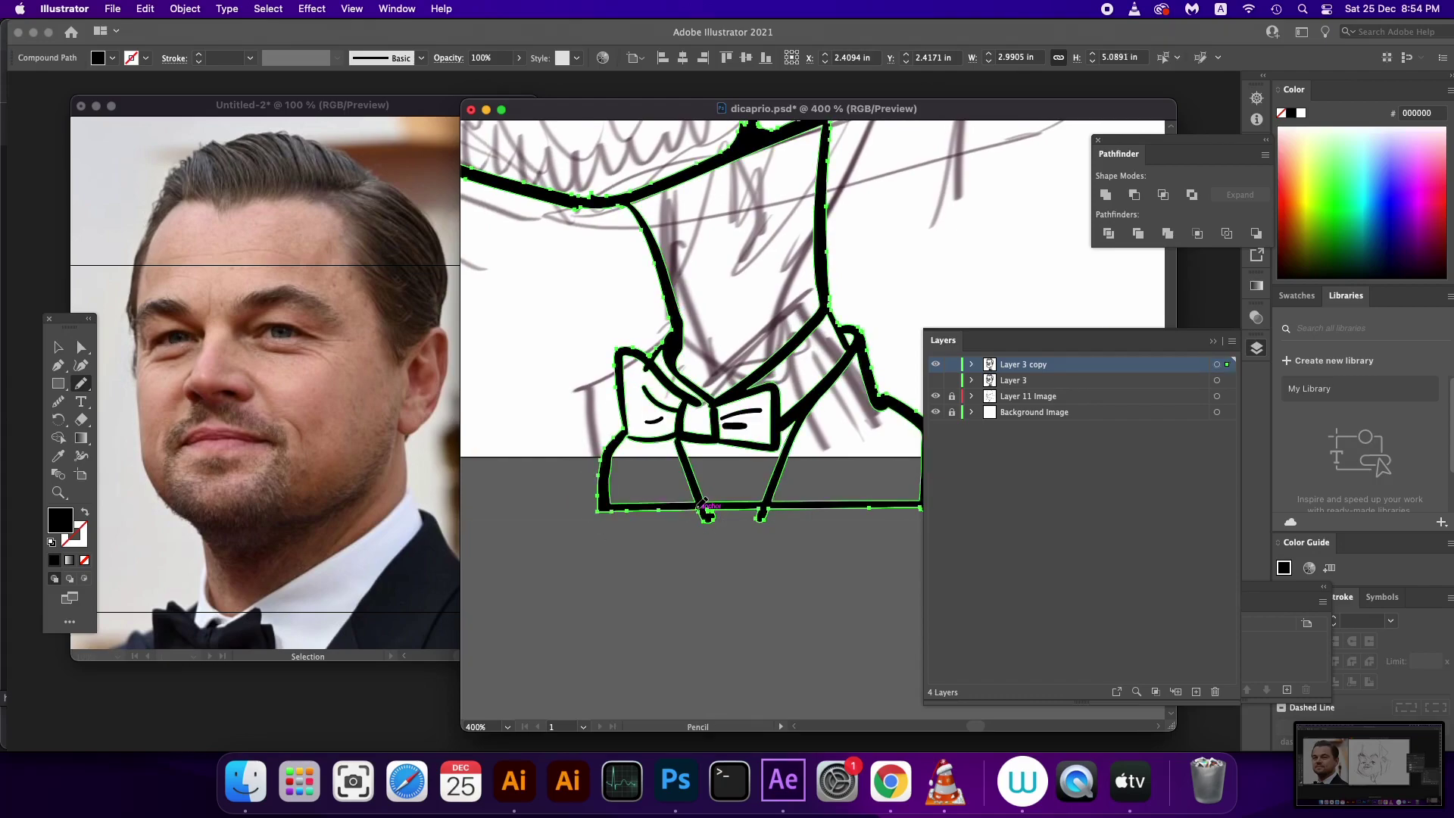
{"action": "mouse_move", "coordinate": [701, 511]}
{"action": "left_mouse_down"}
{"action": "mouse_move", "coordinate": [861, 509]}
{"action": "mouse_move", "coordinate": [788, 518]}
{"action": "left_mouse_up"}
Reshape the bow tie's left side and lower-left corner with the Pencil
{"action": "scroll", "coordinate": [833, 530], "scroll_direction": "right", "scroll_amount": 3}
{"action": "scroll", "coordinate": [791, 546], "scroll_direction": "up", "scroll_amount": 4}
{"action": "scroll", "coordinate": [791, 546], "scroll_direction": "left", "scroll_amount": 4}
{"action": "left_click", "coordinate": [1216, 365]}
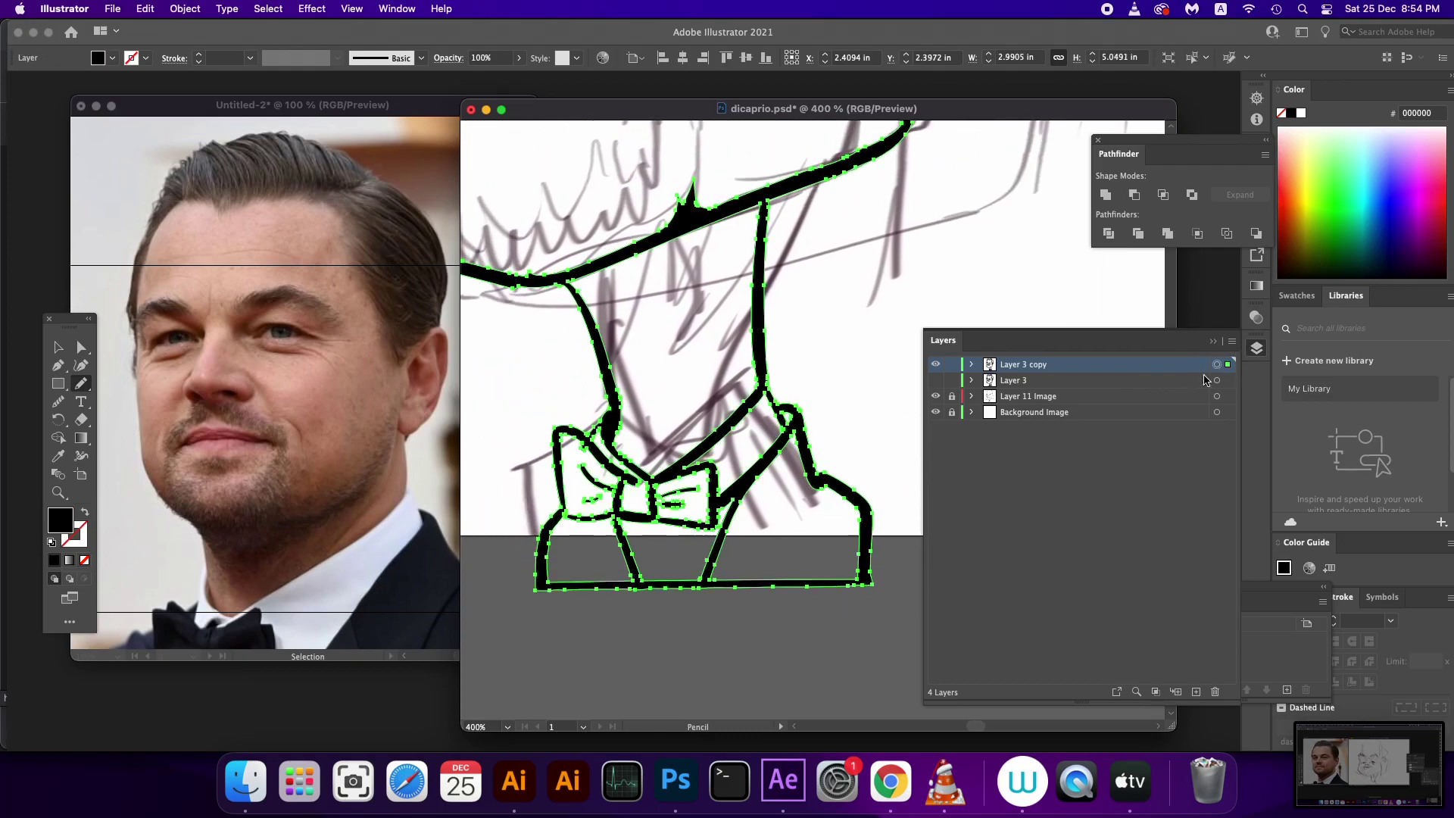
{"action": "left_click_drag", "start_coordinate": [590, 441], "coordinate": [582, 453]}
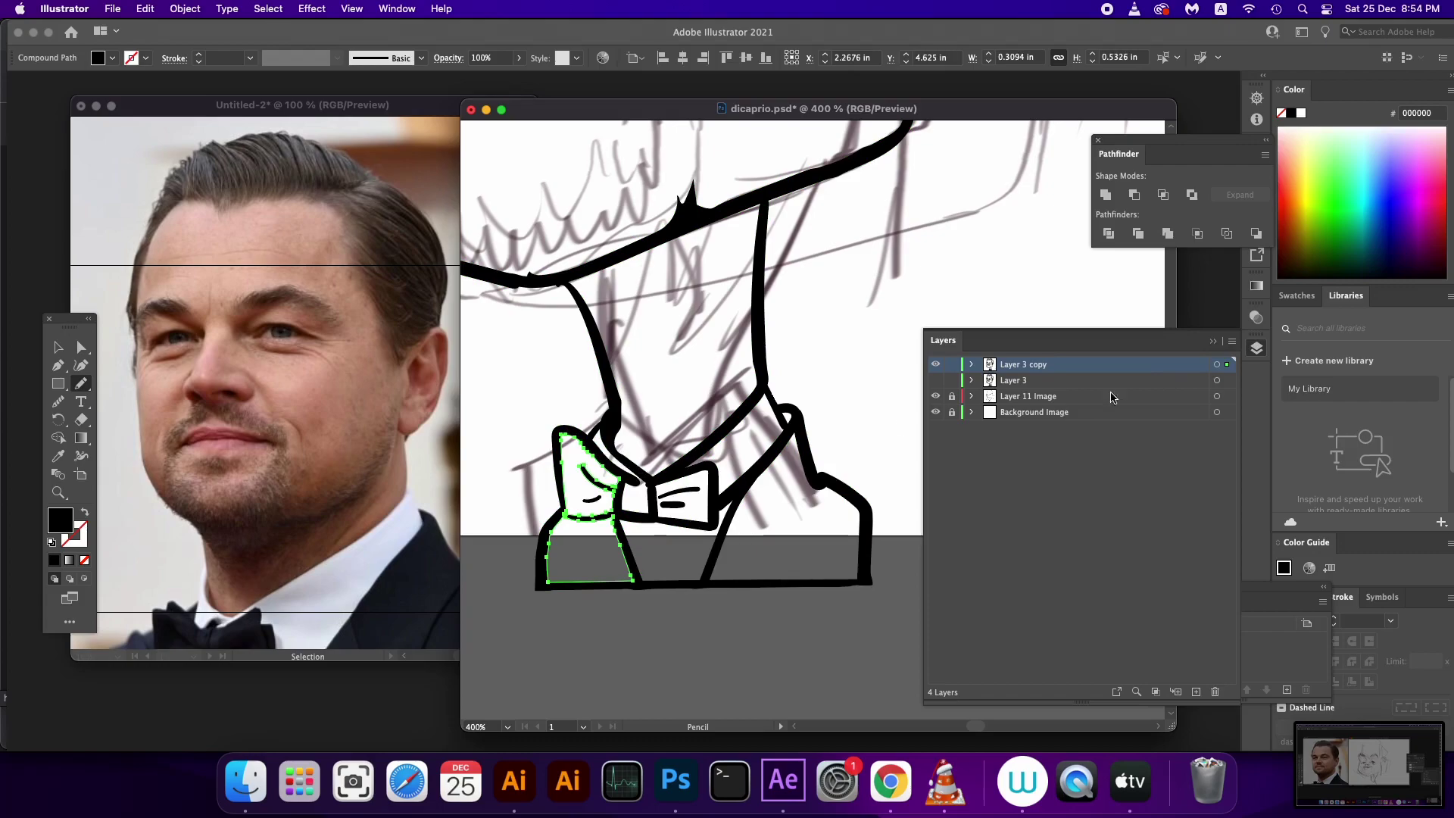
{"action": "left_click", "coordinate": [1217, 364]}
{"action": "left_click_drag", "start_coordinate": [573, 525], "coordinate": [587, 515]}
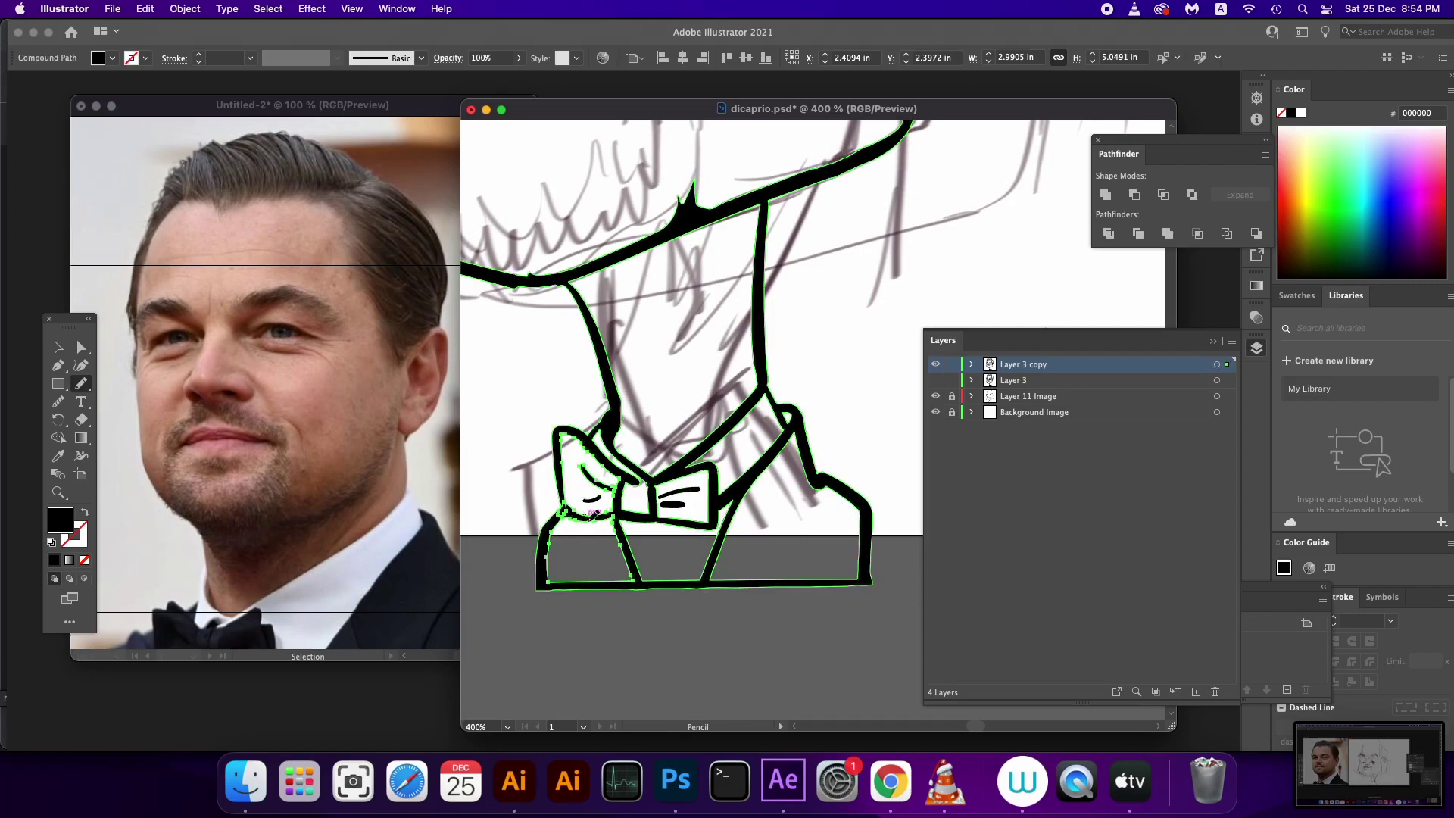
Outline the bow-tie knot and draw a small shape inside it
{"action": "left_click", "coordinate": [1228, 366]}
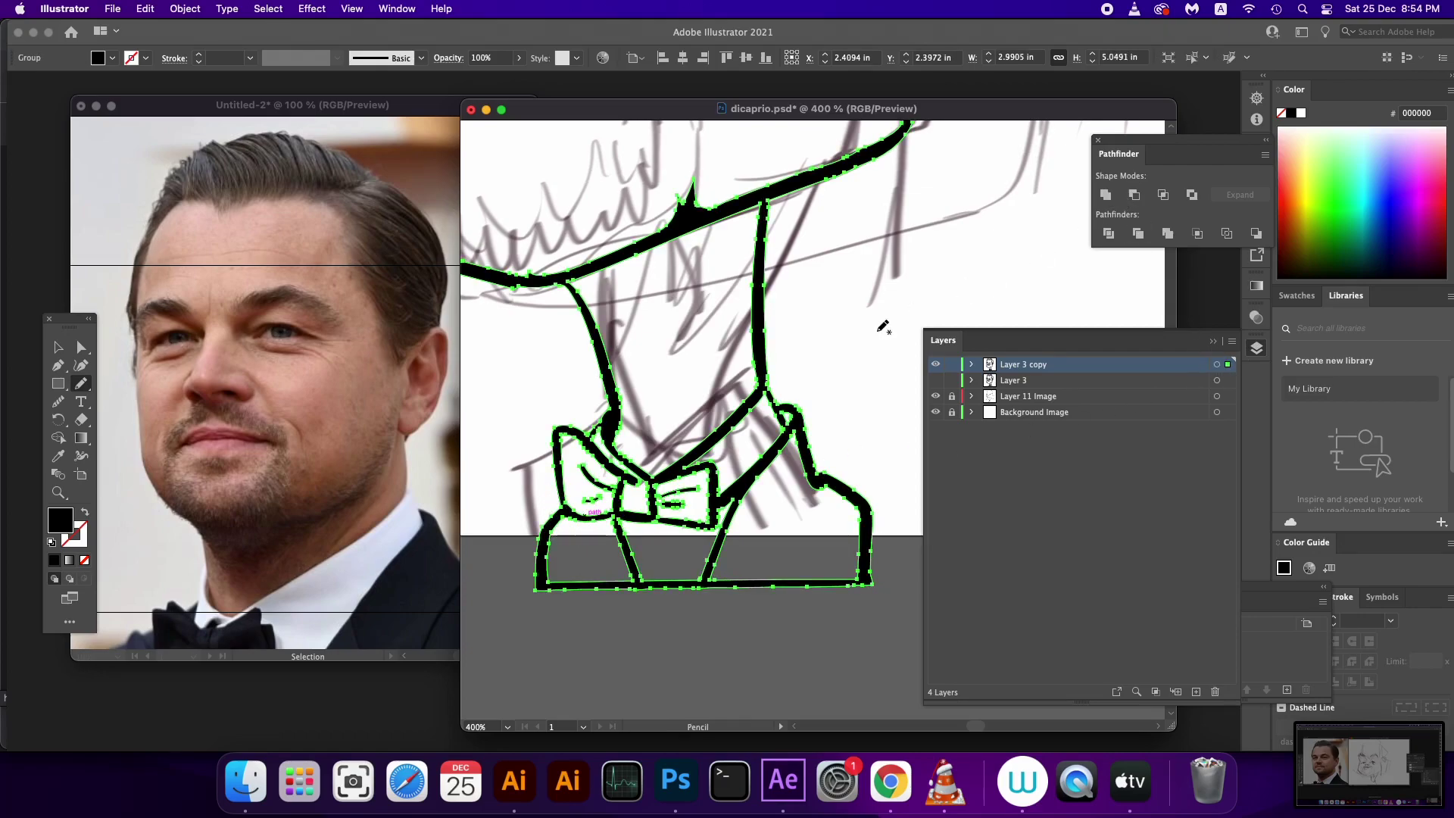
{"action": "left_click_drag", "start_coordinate": [631, 479], "coordinate": [671, 491]}
{"action": "left_click", "coordinate": [1217, 365]}
{"action": "mouse_move", "coordinate": [635, 485]}
{"action": "left_mouse_down"}
{"action": "mouse_move", "coordinate": [698, 678]}
{"action": "mouse_move", "coordinate": [756, 491]}
{"action": "left_mouse_up"}
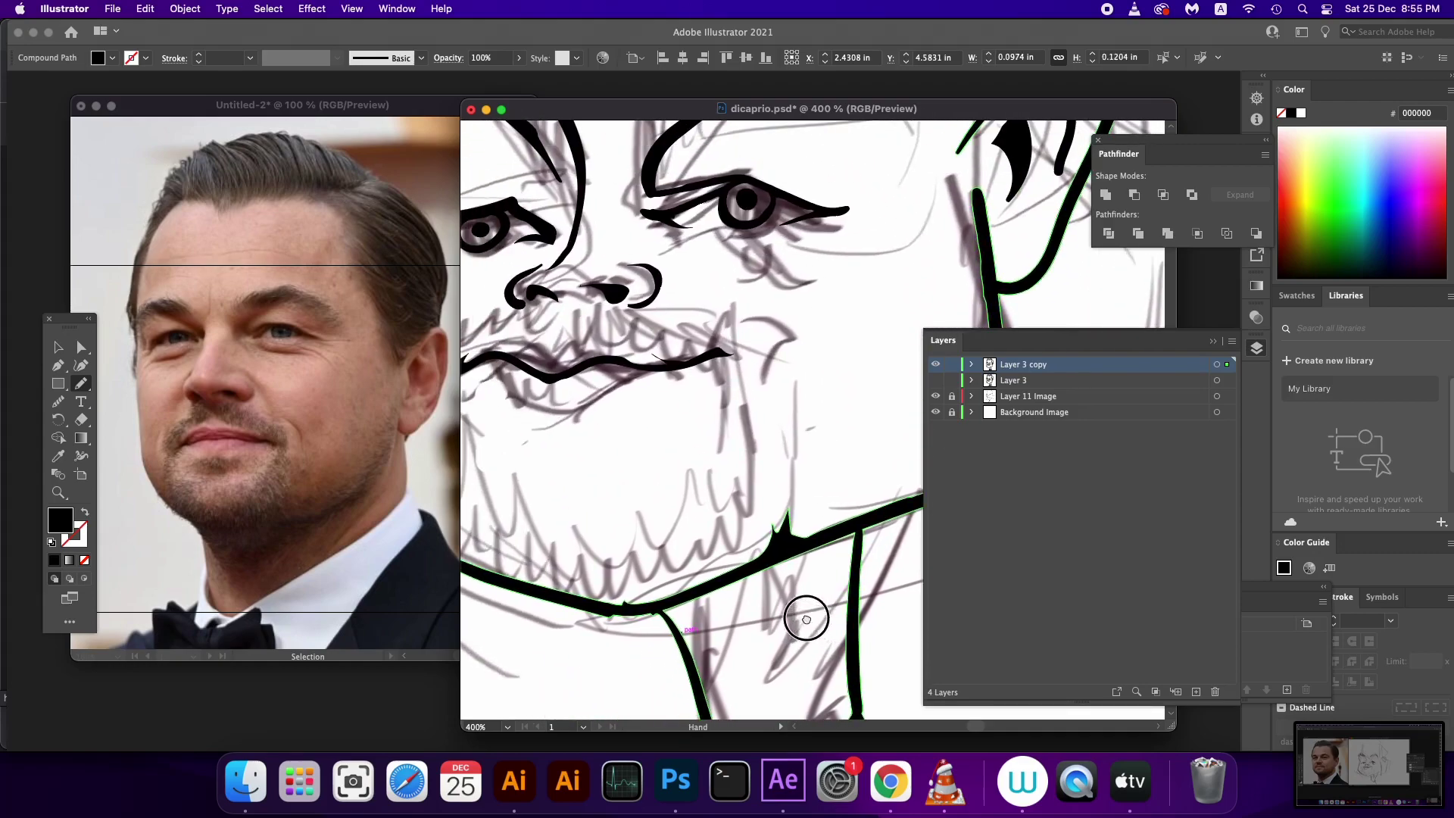
{"action": "key", "text": "super+minus"}
{"action": "key", "text": "super+minus"}
{"action": "key", "text": "super+minus"}
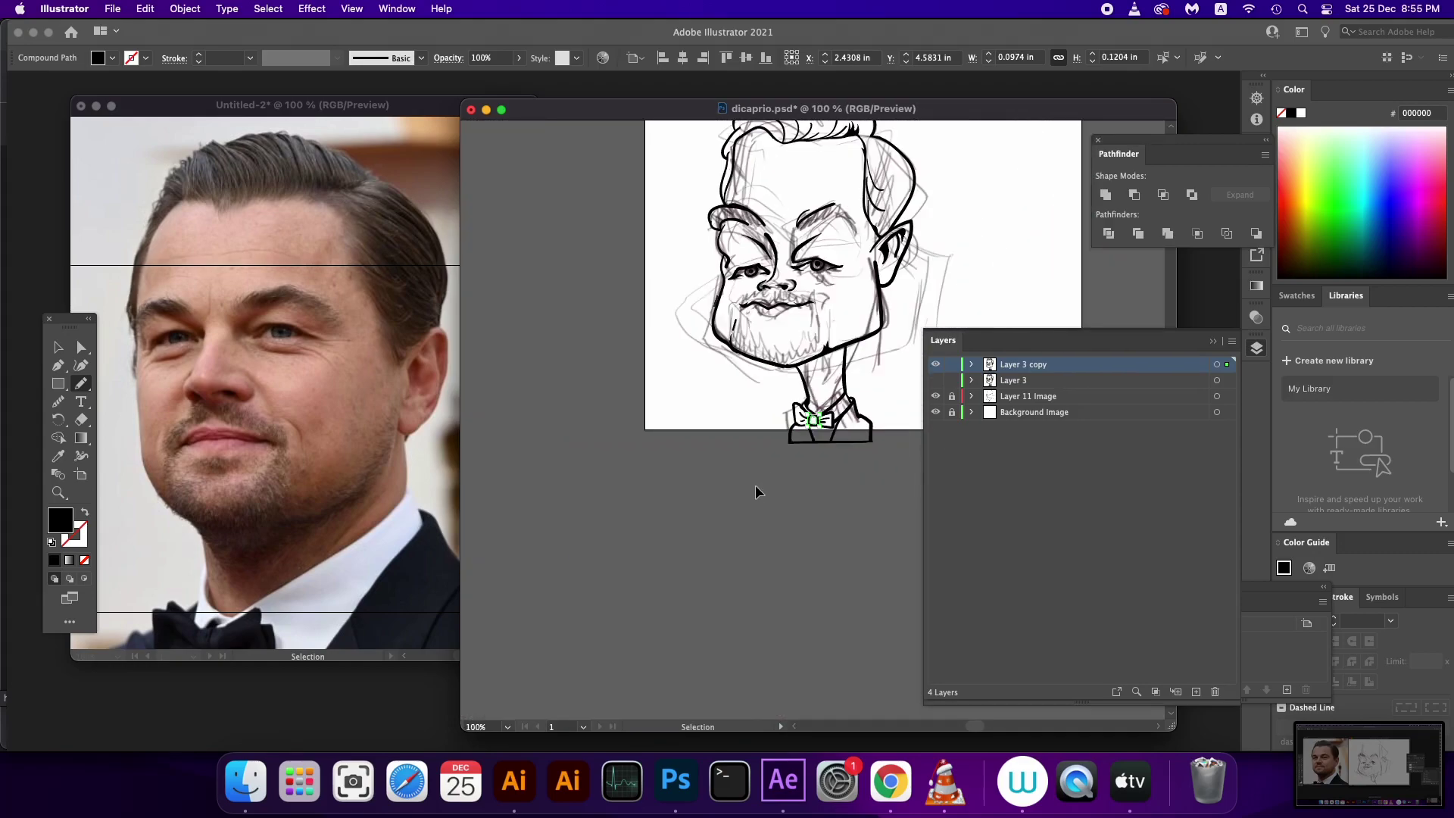
{"action": "key", "text": "super+minus"}
{"action": "key", "text": "v"}
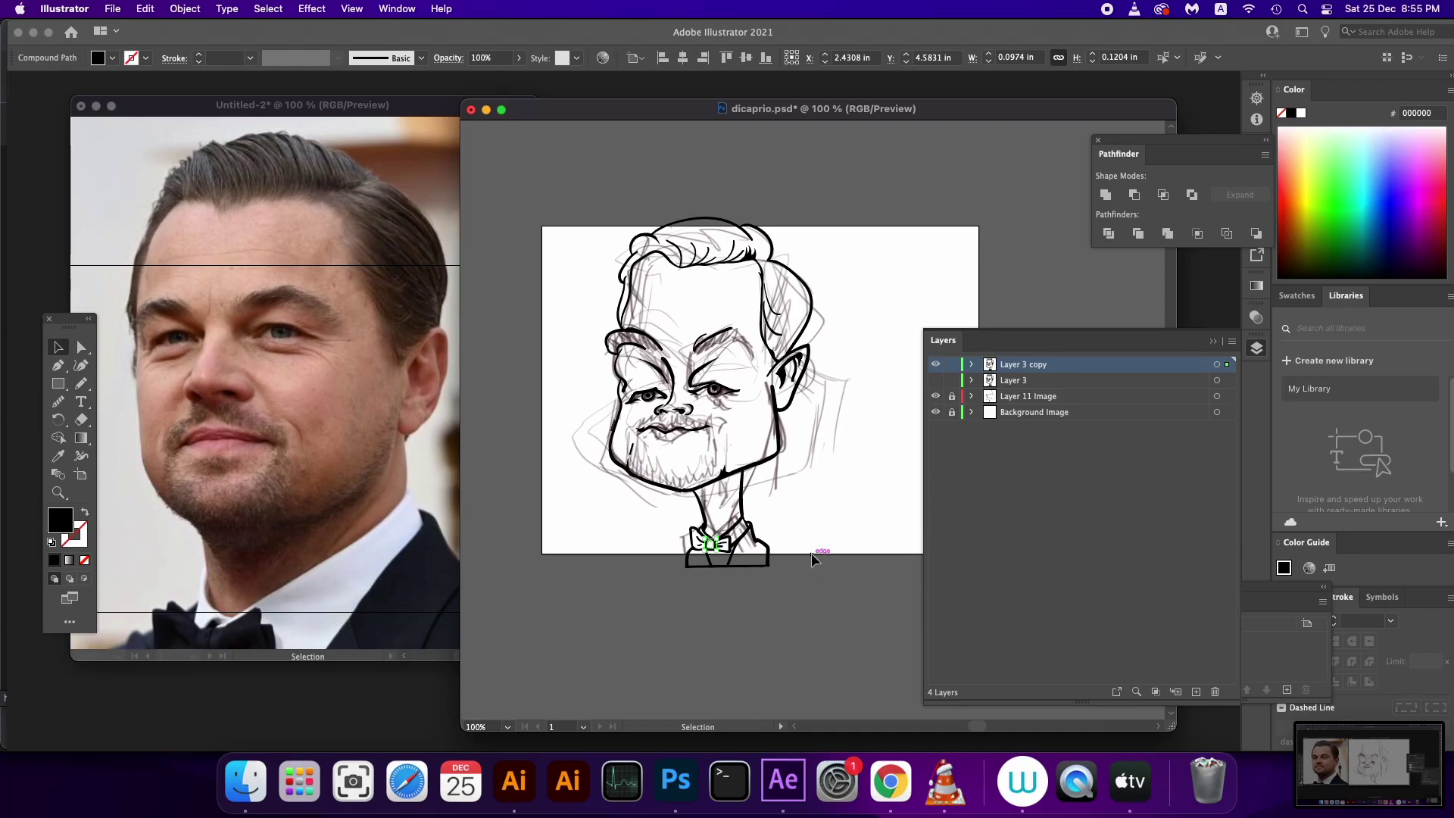
{"action": "left_click", "coordinate": [58, 383]}
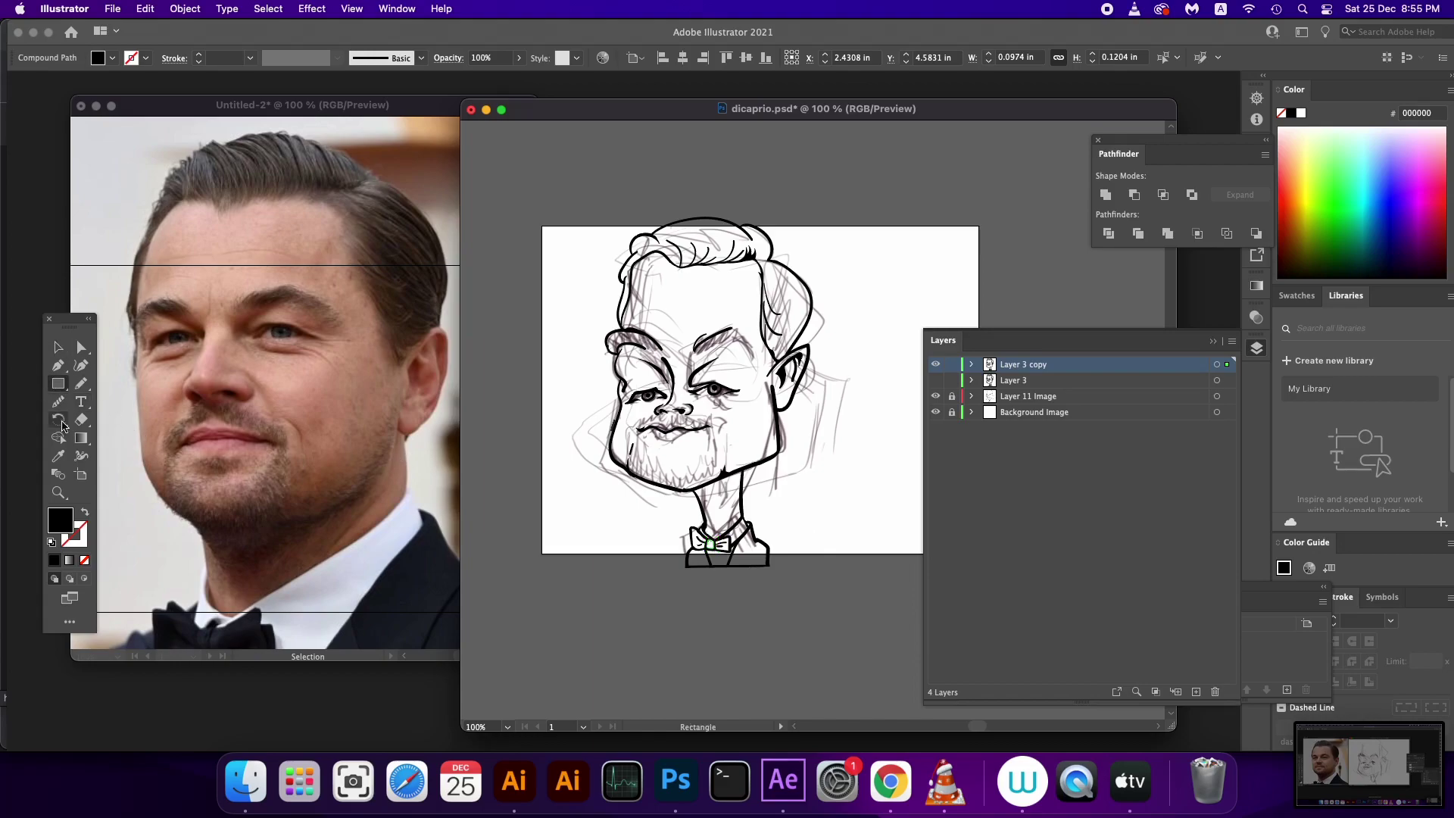
{"action": "double_click", "coordinate": [71, 523]}
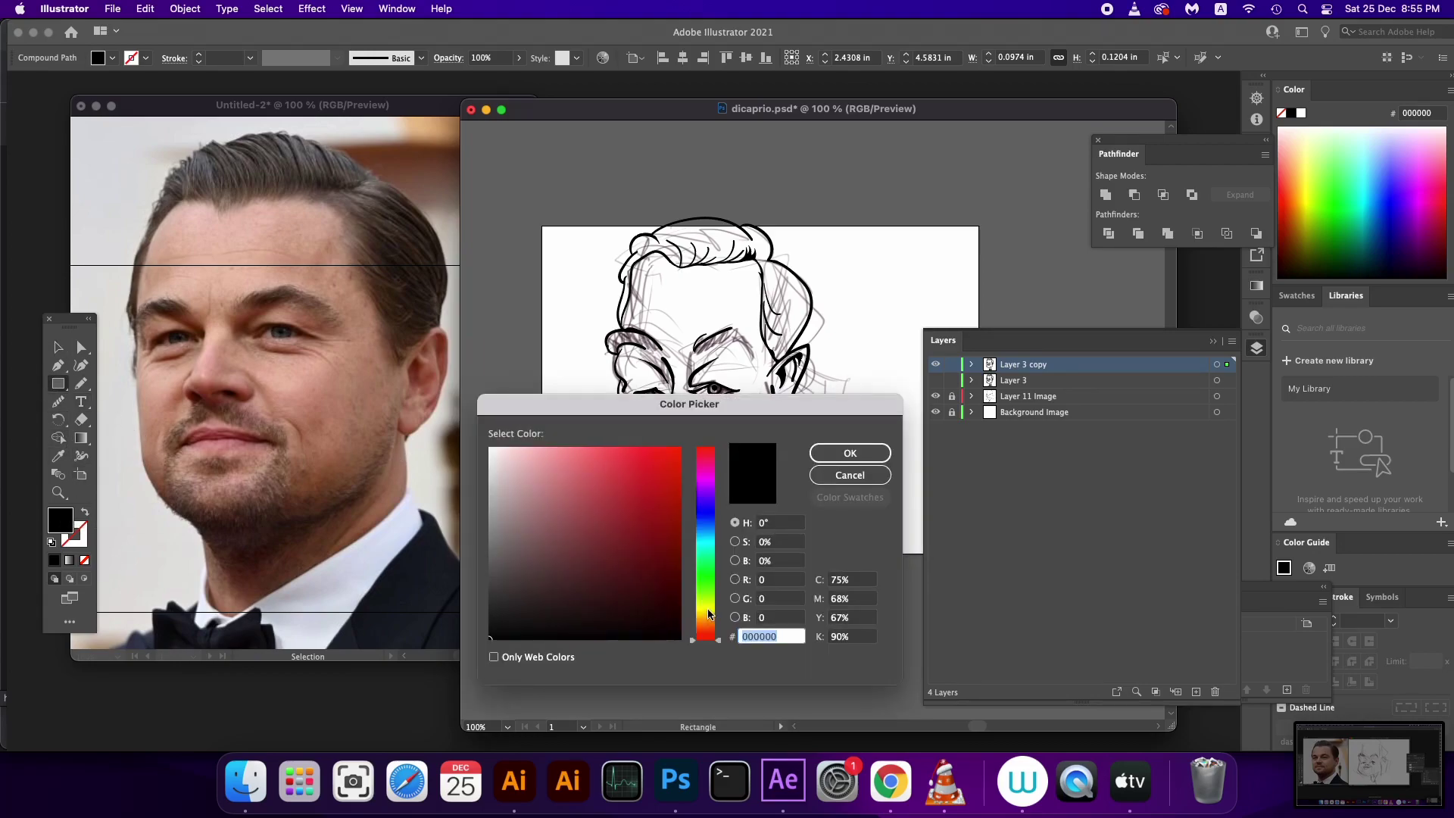
{"action": "left_click_drag", "start_coordinate": [710, 613], "coordinate": [706, 573]}
{"action": "left_click", "coordinate": [635, 458]}
{"action": "left_click", "coordinate": [850, 453]}
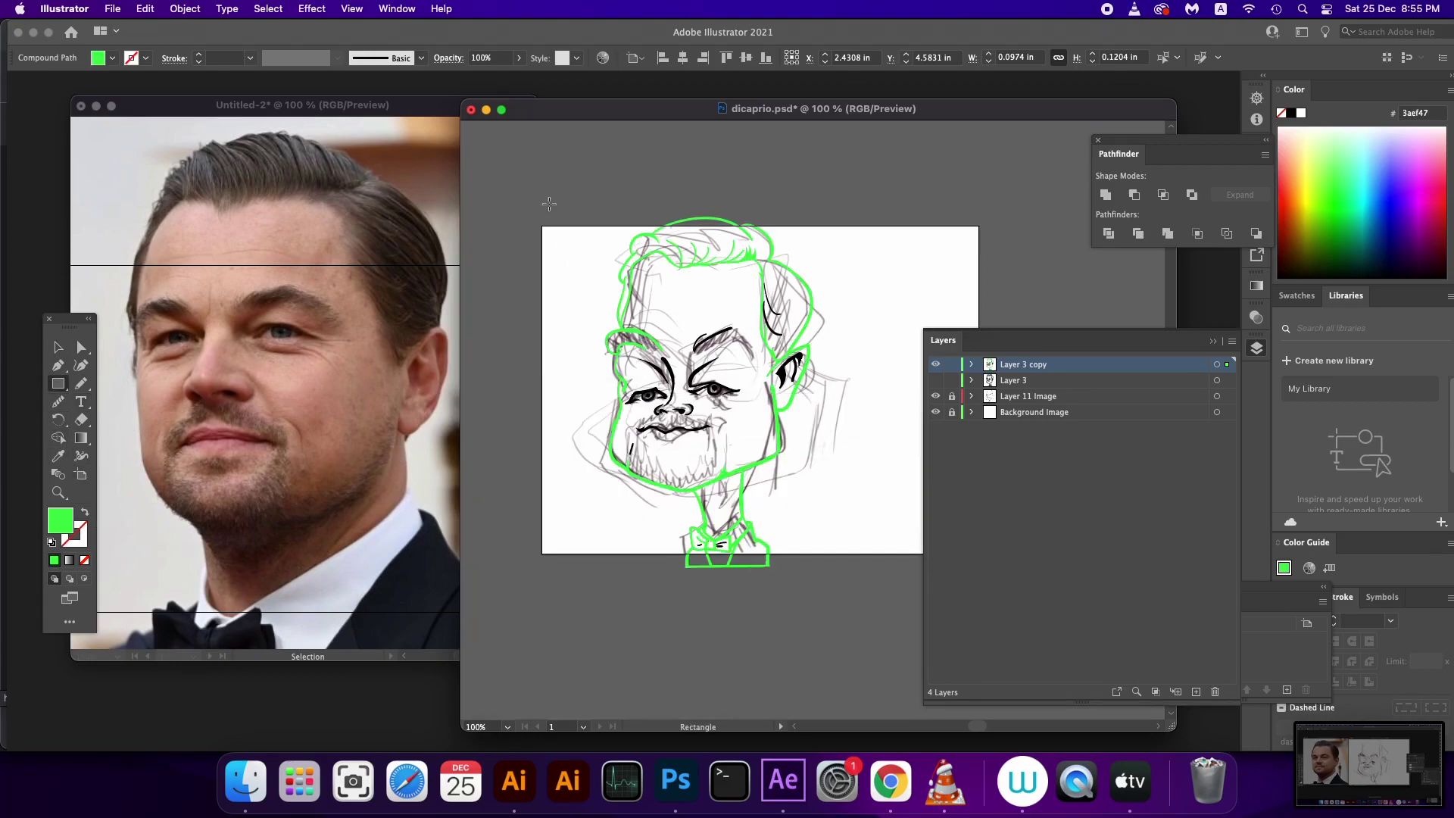
{"action": "key", "text": "super+z"}
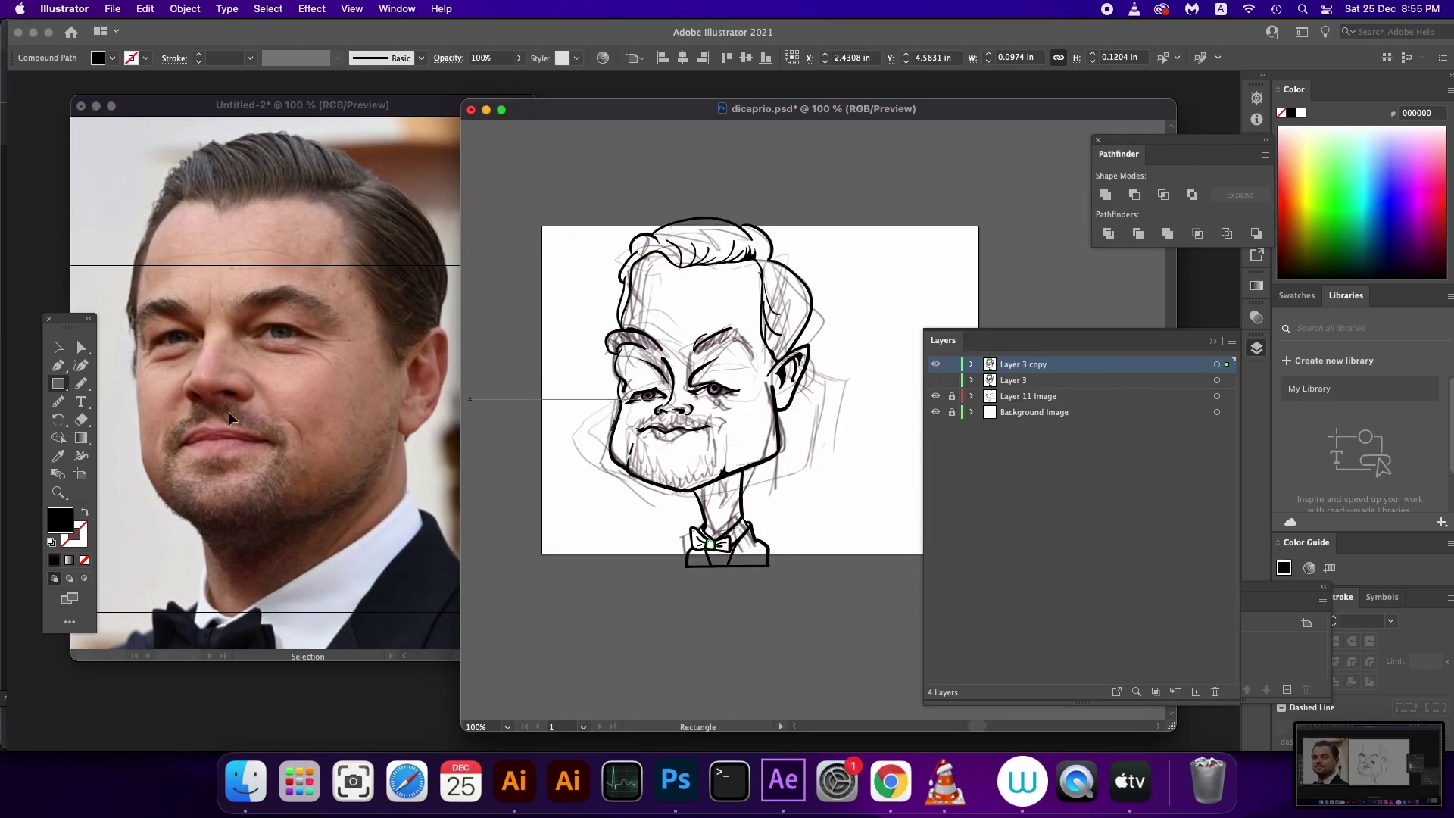
{"action": "left_click", "coordinate": [63, 347]}
{"action": "left_click", "coordinate": [546, 521]}
Draw a rectangle covering the artboard and fill it bright green
{"action": "key", "text": "m"}
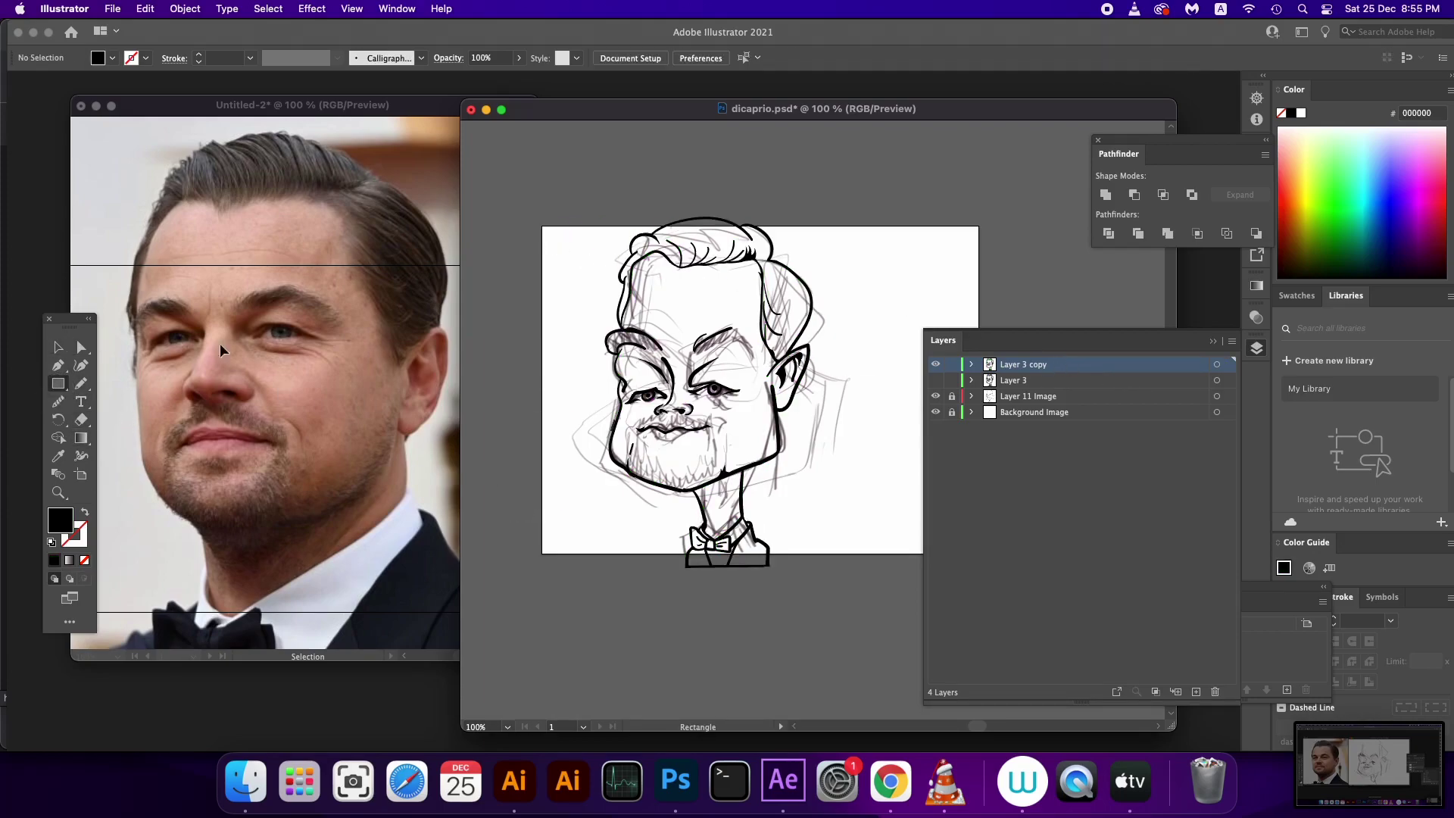
{"action": "left_click_drag", "start_coordinate": [550, 158], "coordinate": [858, 584]}
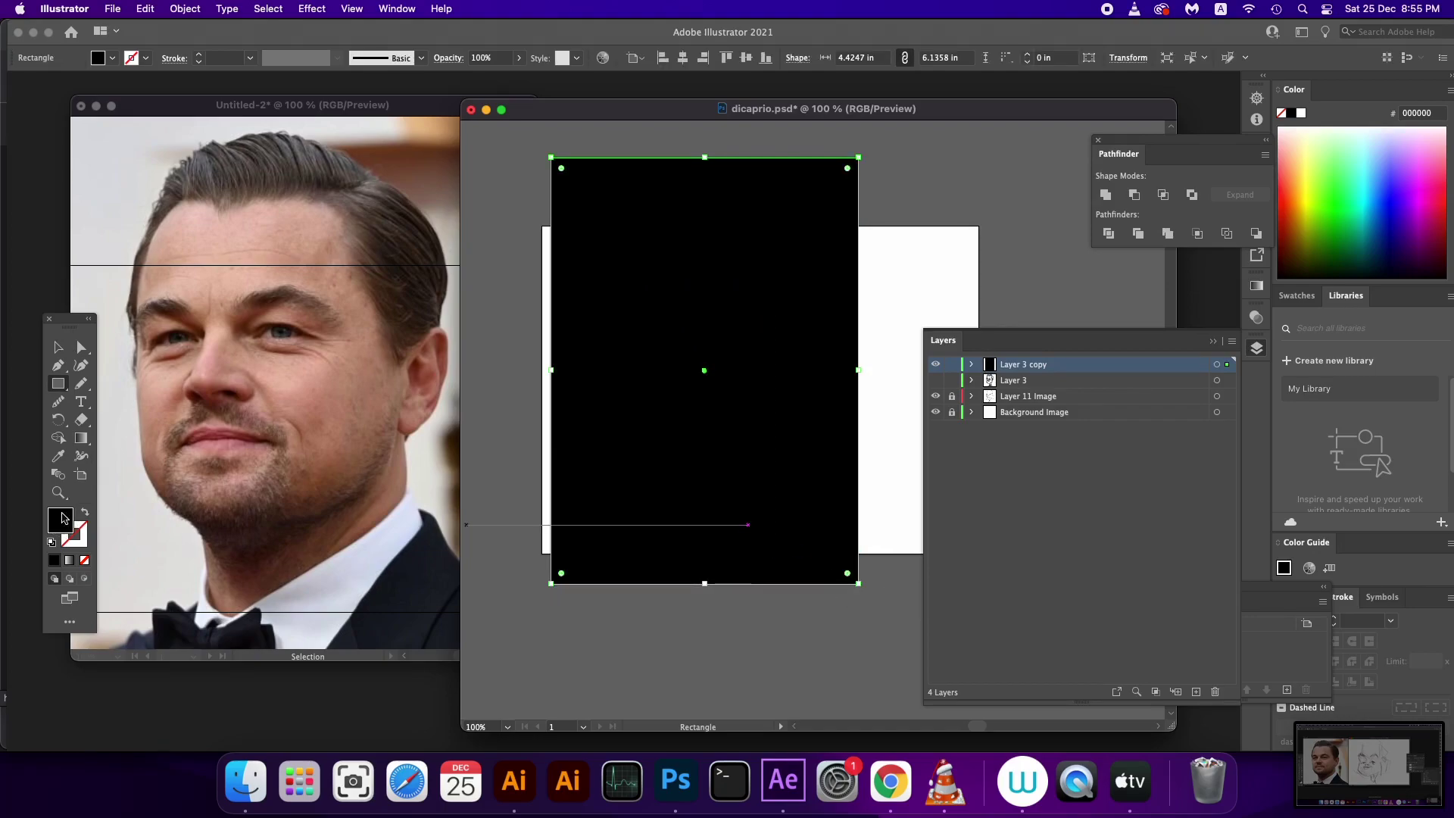
{"action": "double_click", "coordinate": [60, 520]}
{"action": "left_click", "coordinate": [712, 574]}
{"action": "left_click", "coordinate": [659, 456]}
{"action": "left_click", "coordinate": [850, 453]}
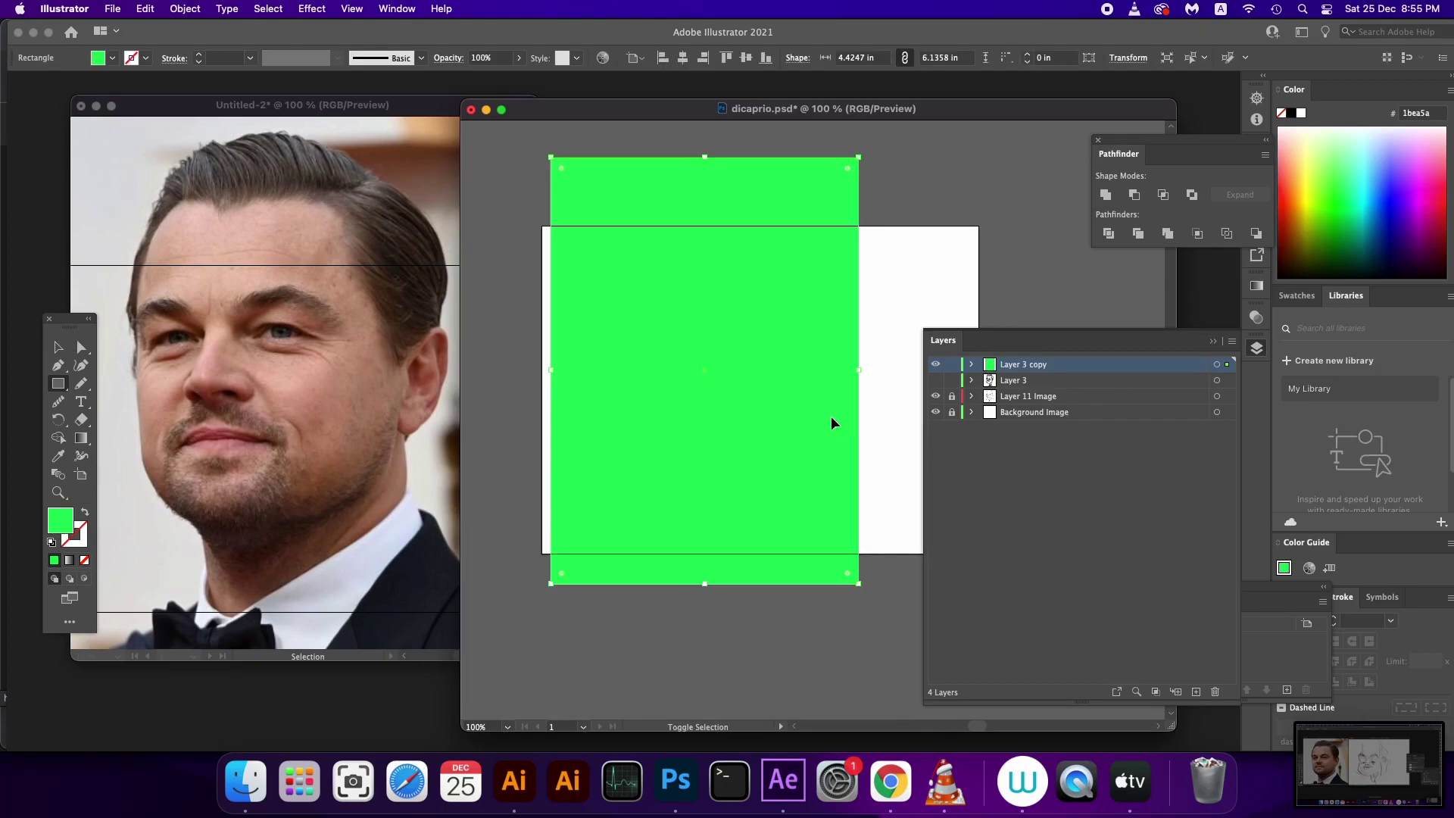
Divide the green rectangle along the caricature lines with Pathfinder and add a new layer
{"action": "left_click", "coordinate": [1217, 364]}
{"action": "left_click", "coordinate": [1107, 233]}
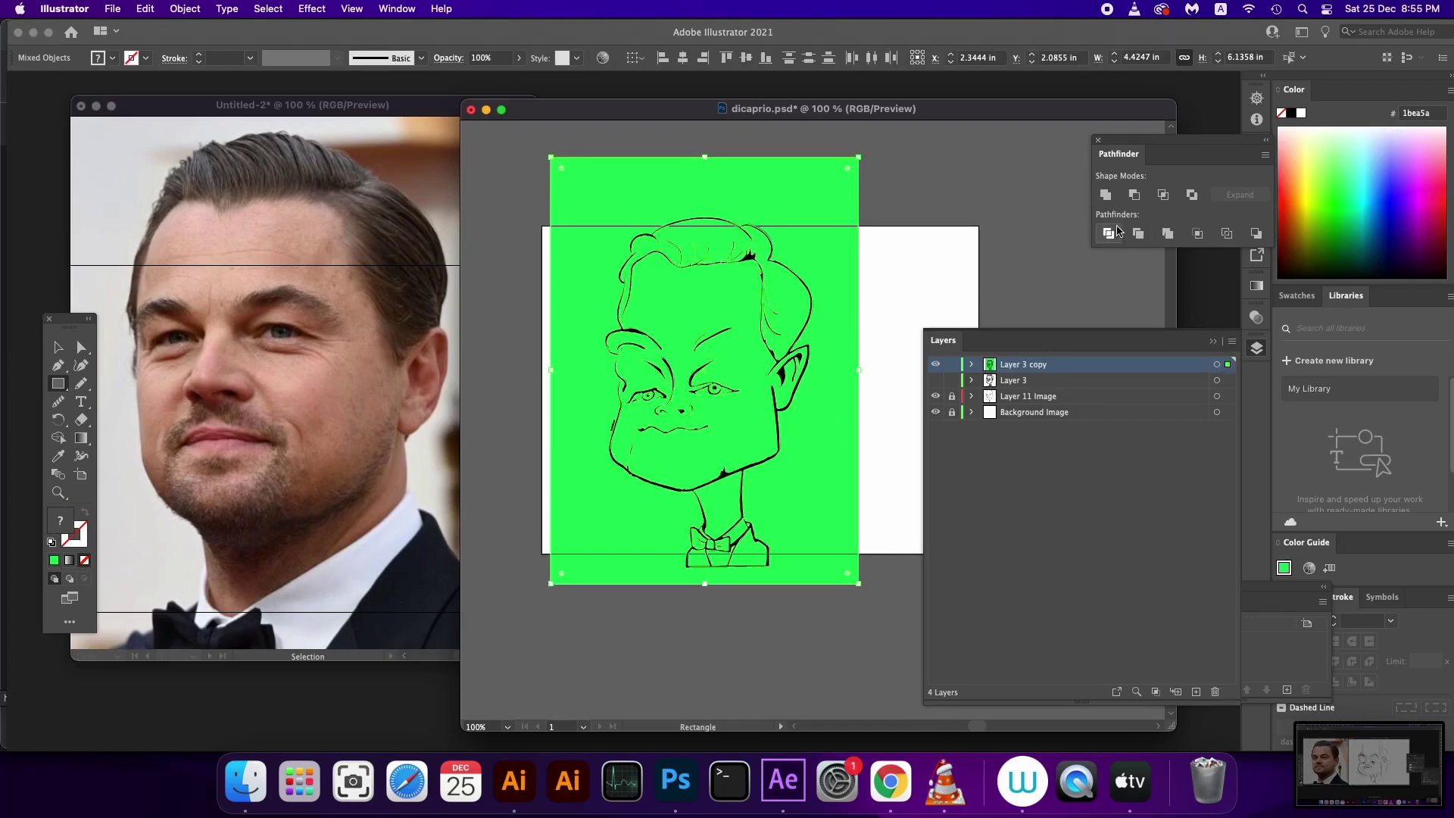
{"action": "left_click", "coordinate": [1195, 692]}
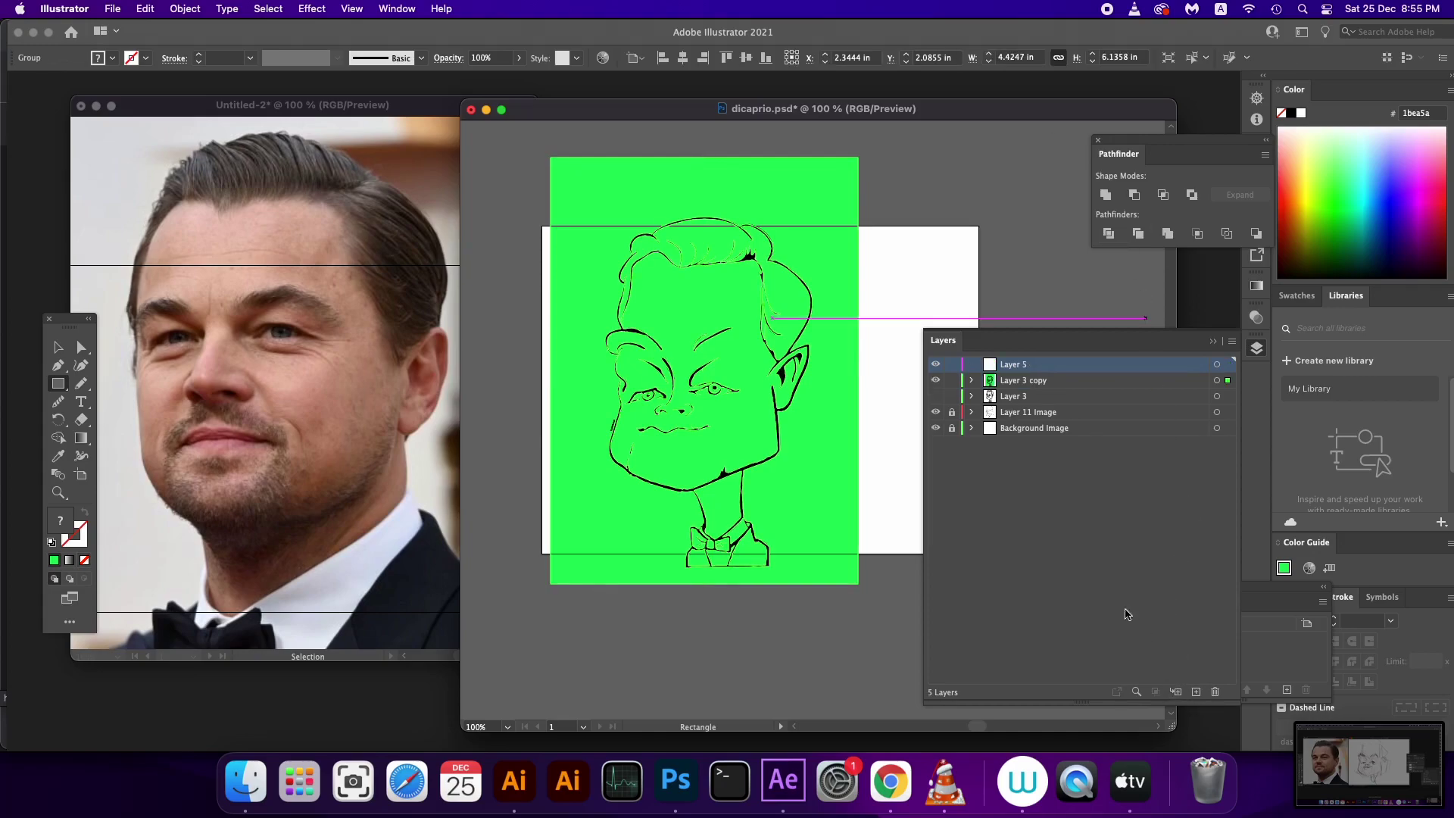
Move a range of Layer 3 copy's group paths into Layer 5 and lock Layer 5
{"action": "left_click", "coordinate": [972, 380]}
{"action": "left_click", "coordinate": [990, 396]}
{"action": "left_click", "coordinate": [1059, 413]}
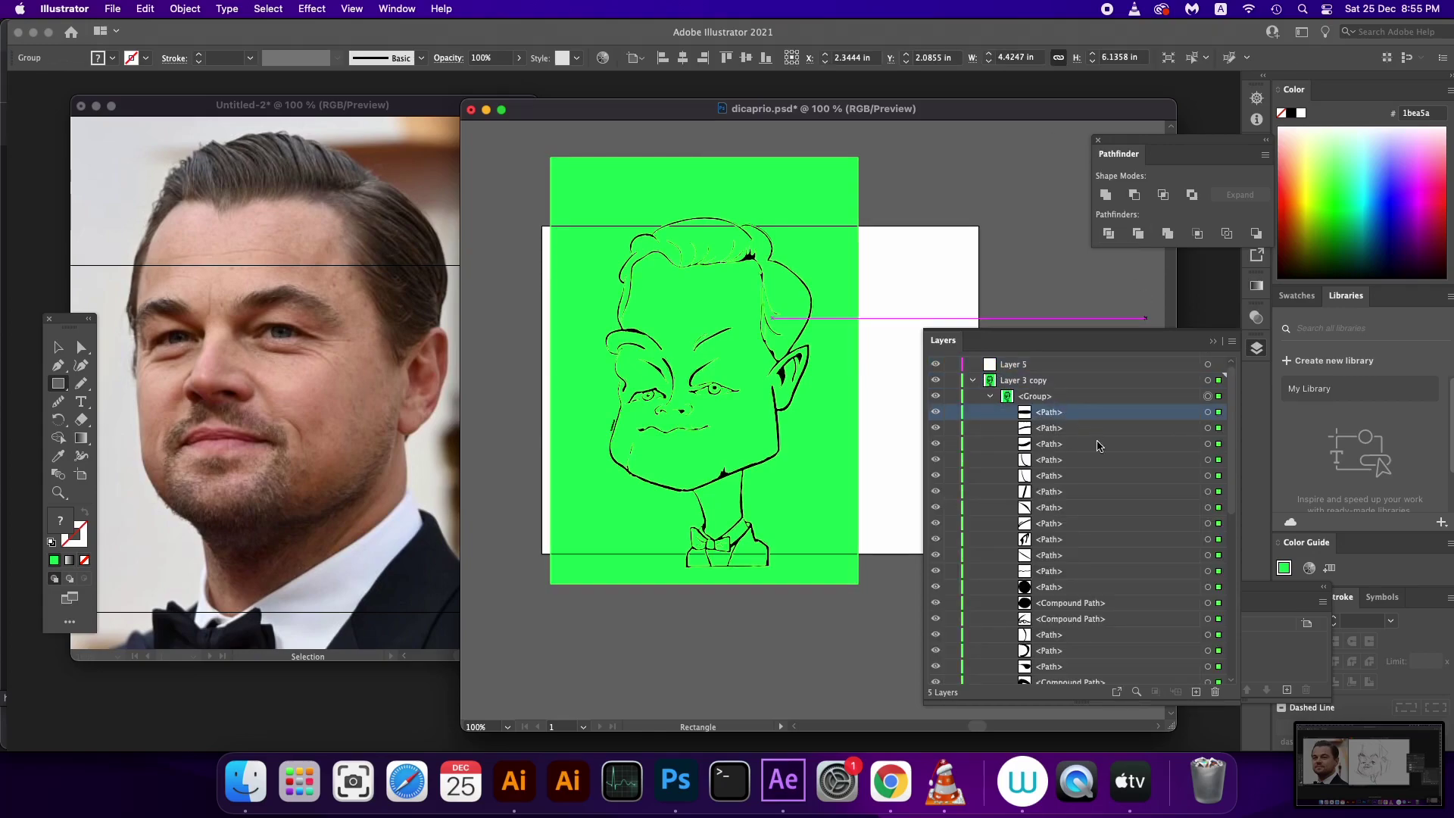
{"action": "scroll", "coordinate": [1225, 434], "scroll_direction": "down", "scroll_amount": 5}
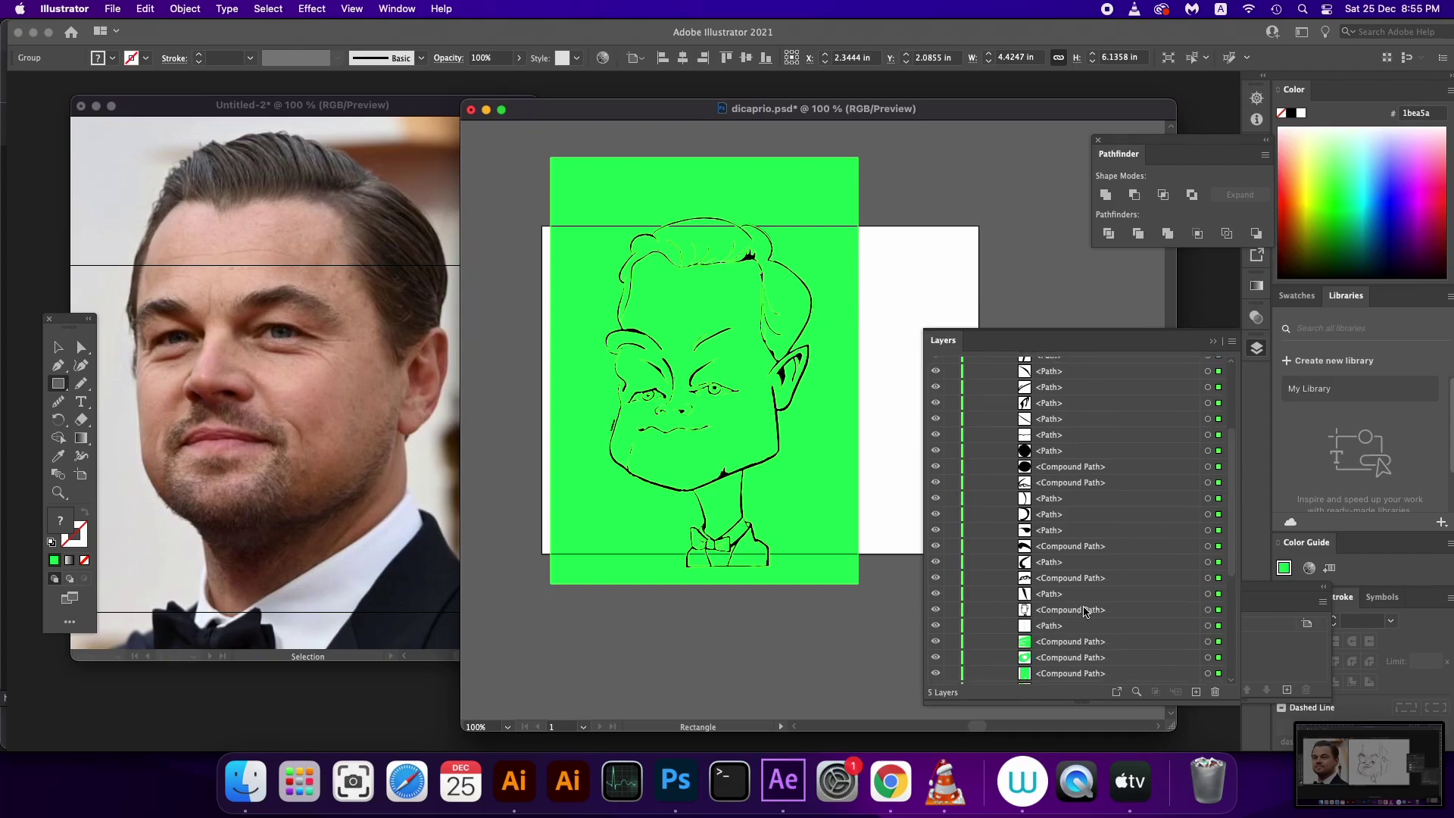
{"action": "left_click", "coordinate": [1068, 618], "text": "shift"}
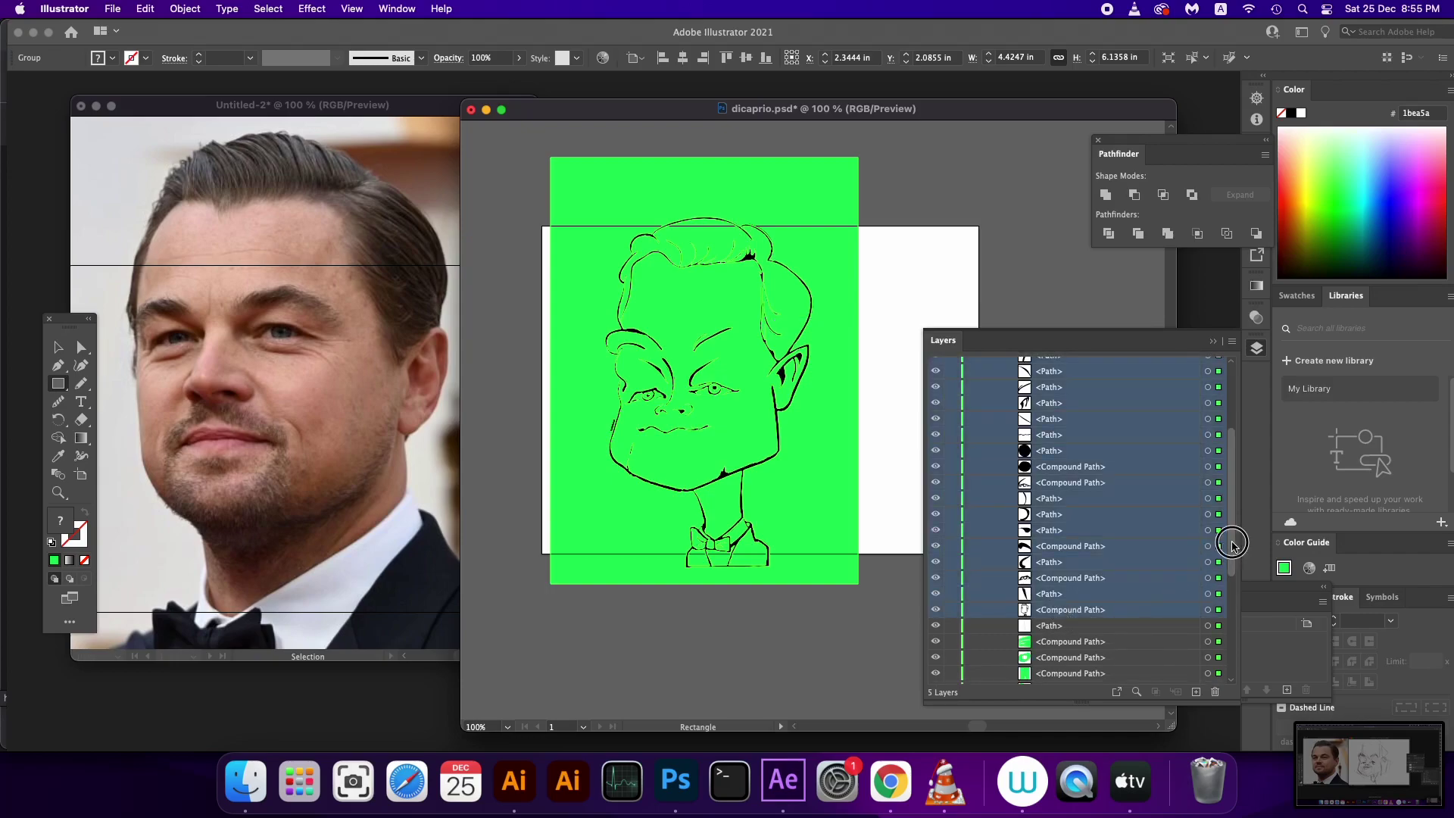
{"action": "scroll", "coordinate": [1232, 543], "scroll_direction": "up", "scroll_amount": 5}
{"action": "left_click_drag", "start_coordinate": [1105, 422], "coordinate": [1068, 367]}
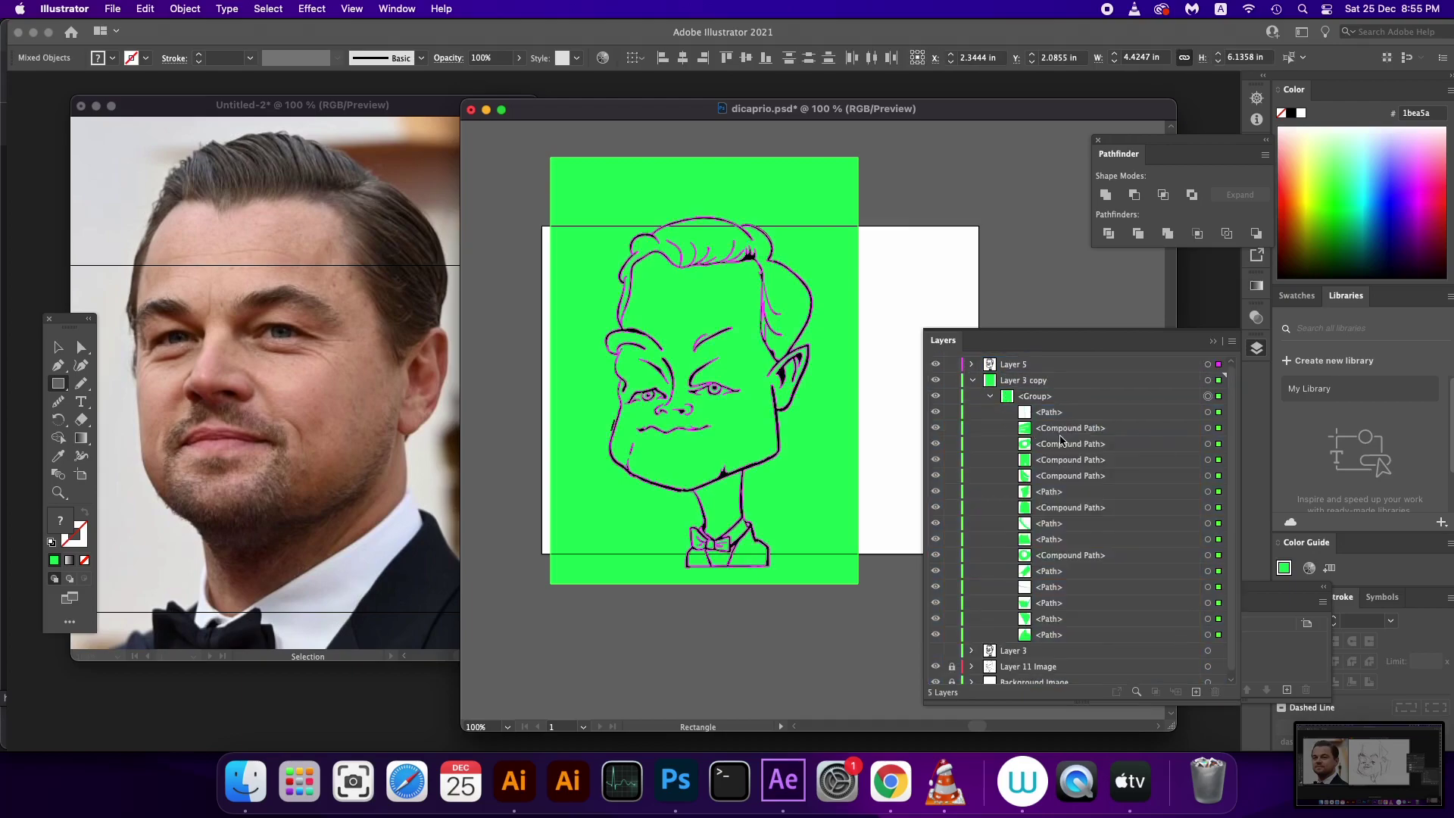
{"action": "left_click_drag", "start_coordinate": [1060, 441], "coordinate": [1114, 429]}
{"action": "left_click_drag", "start_coordinate": [1206, 421], "coordinate": [1170, 425]}
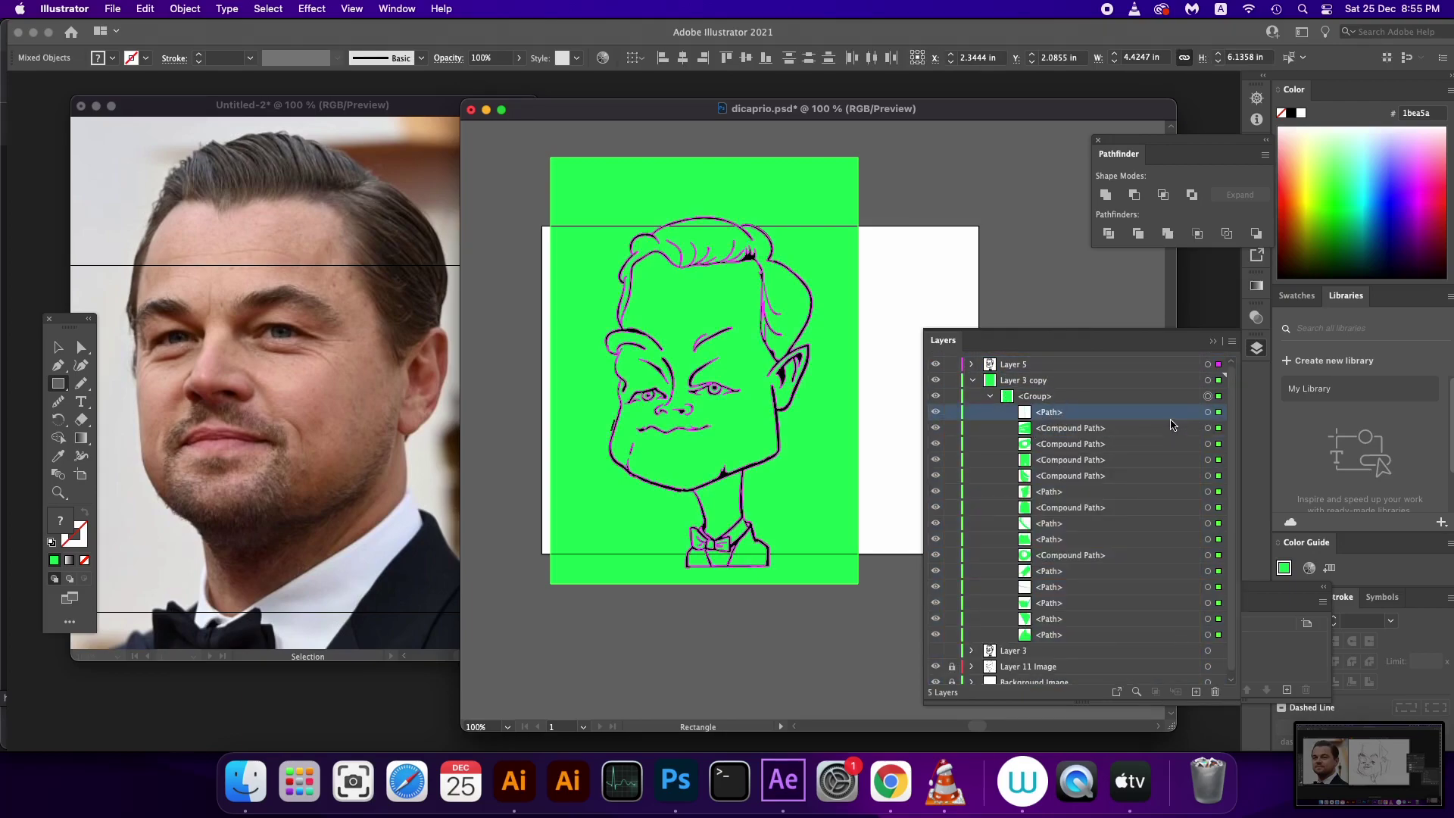
{"action": "left_click", "coordinate": [953, 364]}
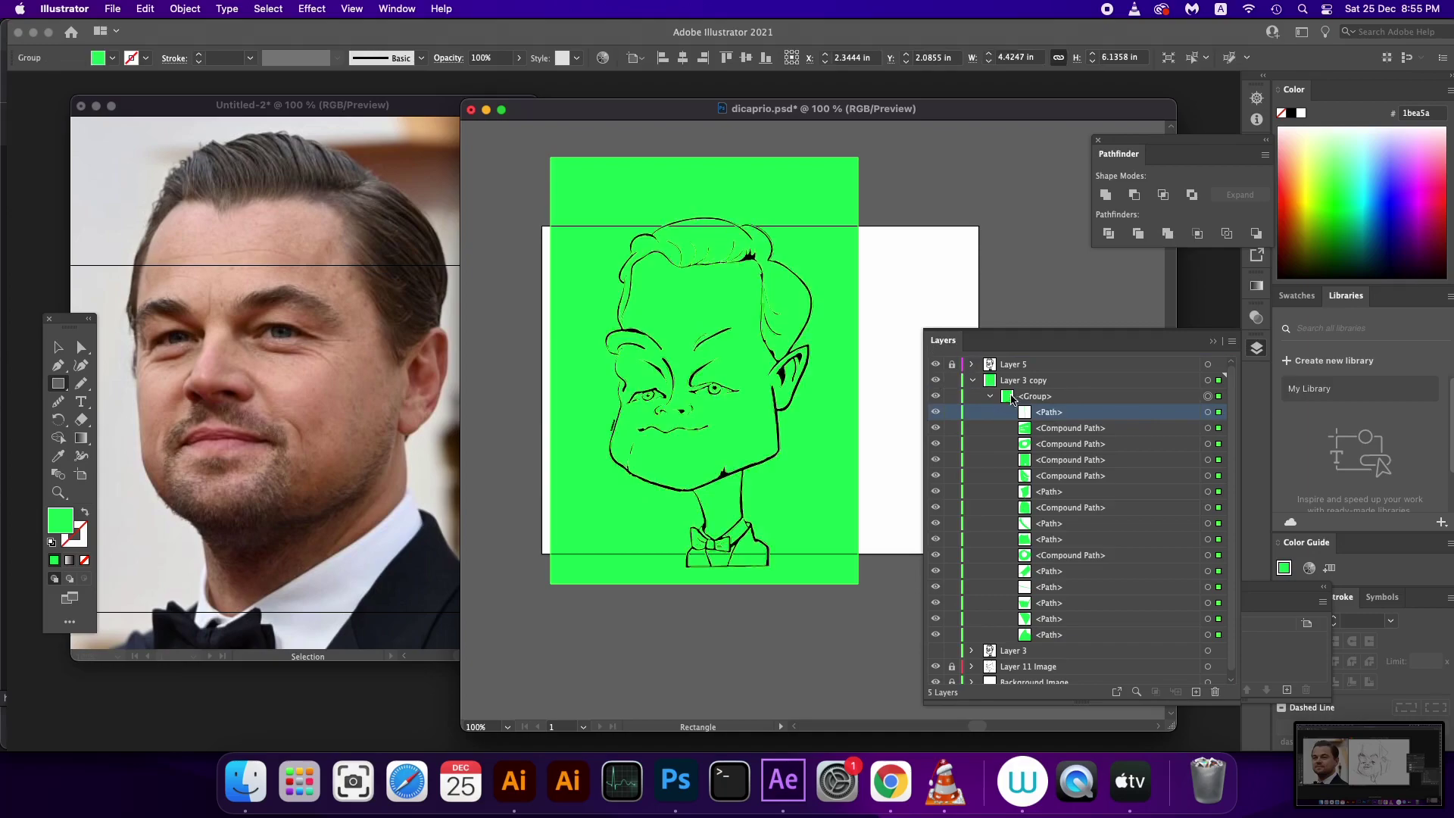
Undo the mistaken move and drag Layer 11 Image above Layer 3 copy
{"action": "left_click", "coordinate": [972, 380]}
{"action": "left_click_drag", "start_coordinate": [1046, 412], "coordinate": [1045, 382]}
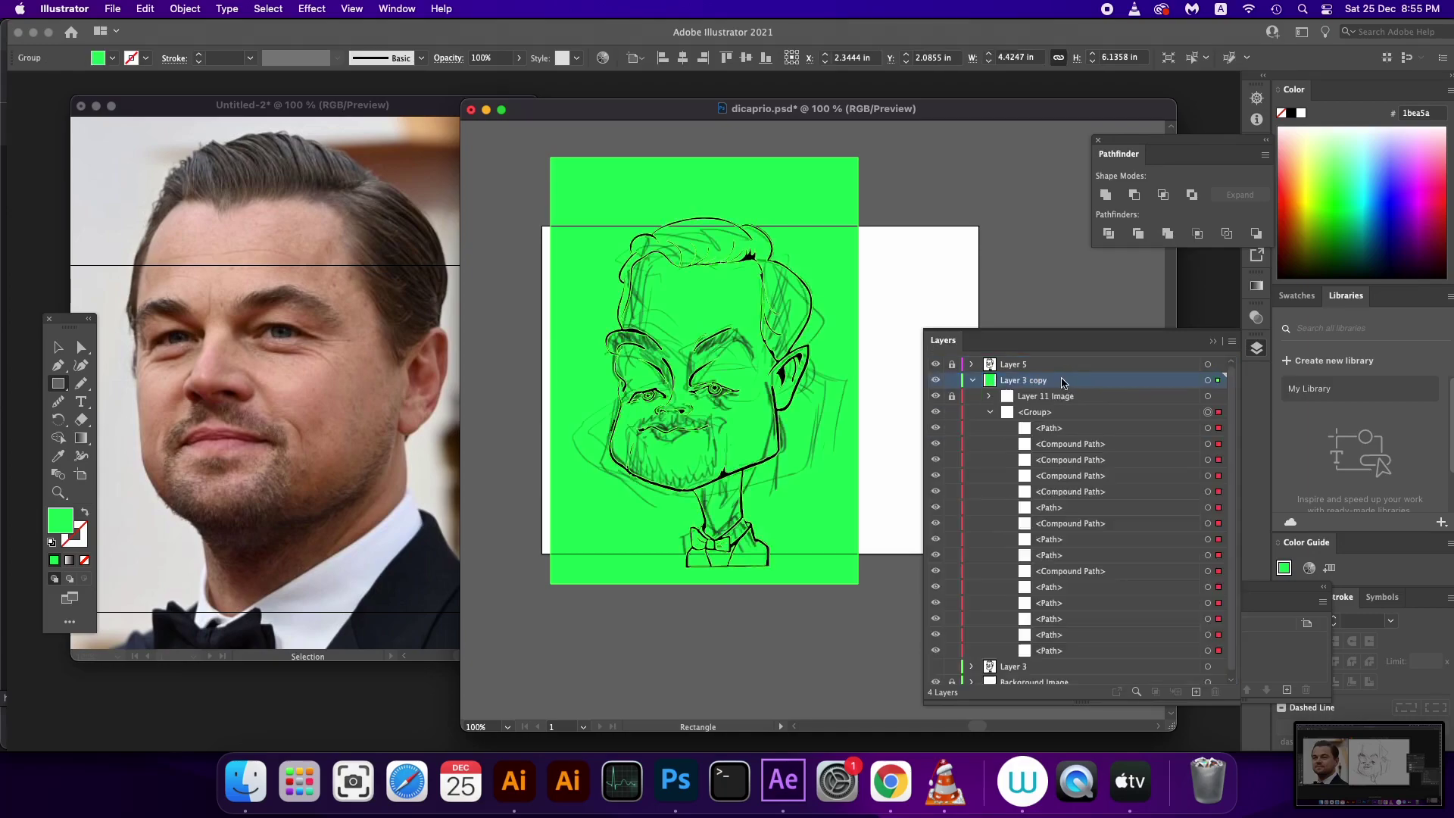
{"action": "key", "text": "super+z"}
{"action": "left_click", "coordinate": [973, 380]}
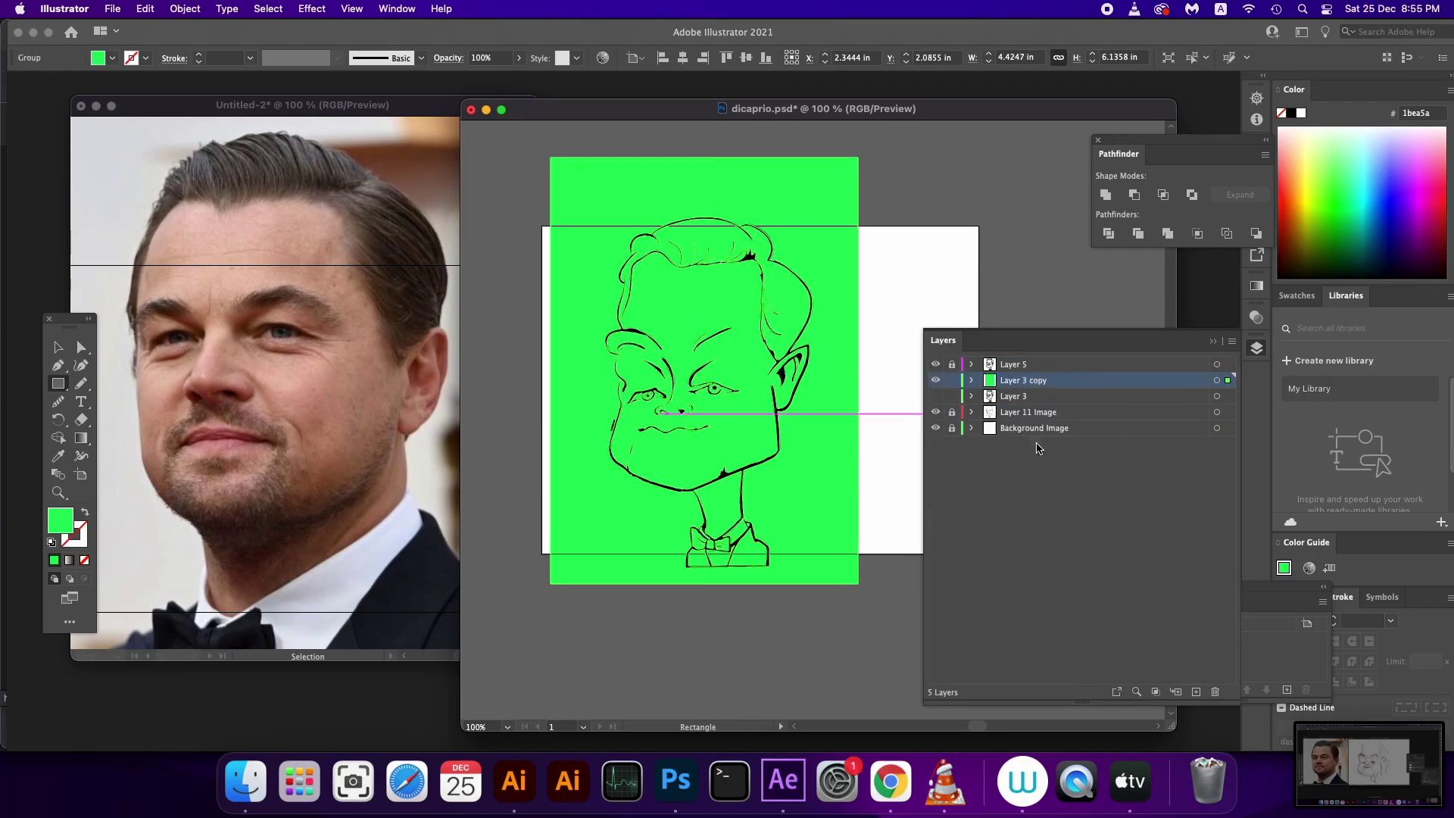
{"action": "left_click_drag", "start_coordinate": [1041, 417], "coordinate": [1036, 373]}
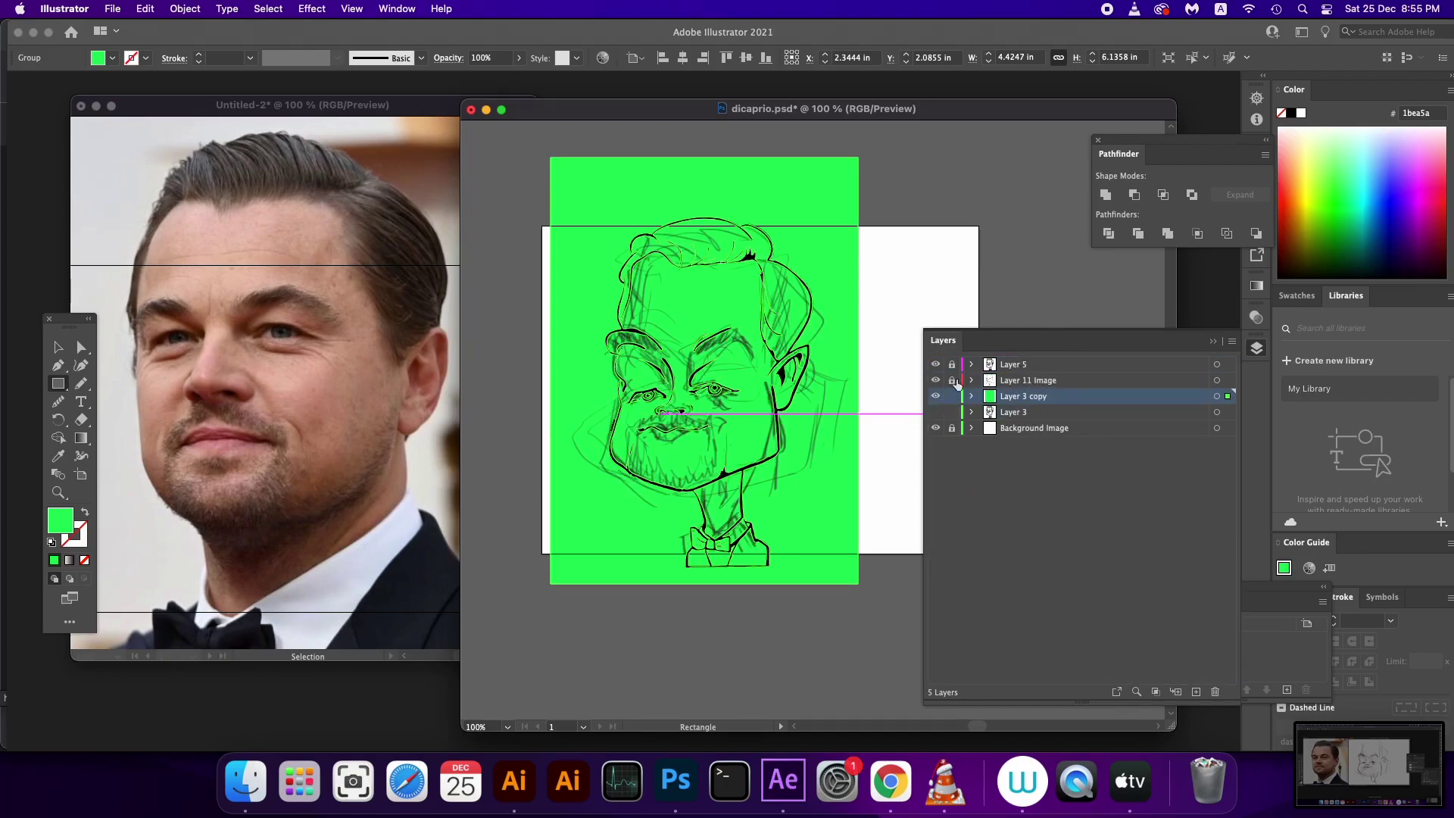
Set Layer 3 copy's layer colour to Orange in Layer Options
{"action": "double_click", "coordinate": [1044, 397]}
{"action": "left_click", "coordinate": [699, 358]}
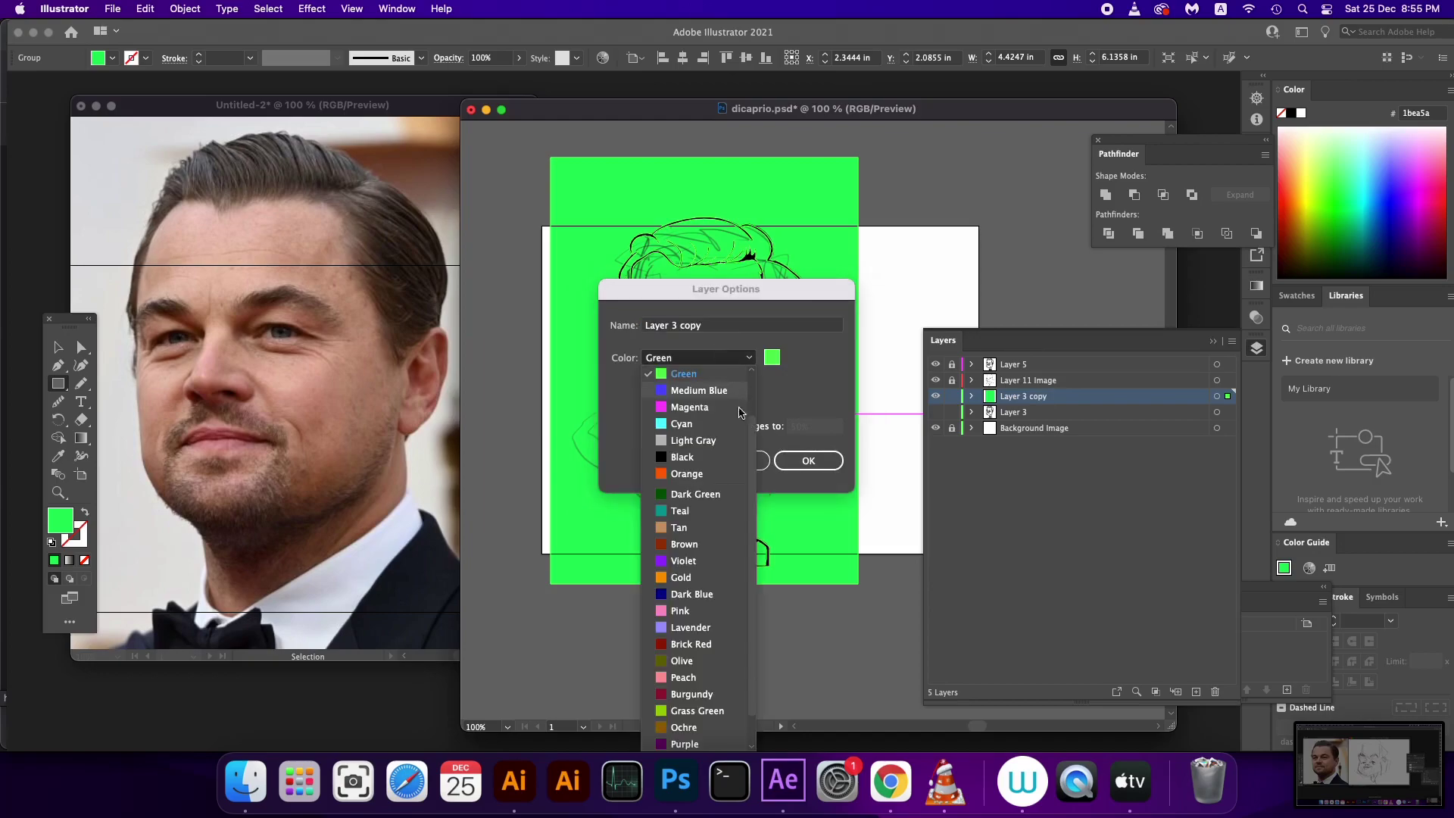
{"action": "left_click", "coordinate": [696, 475]}
{"action": "left_click", "coordinate": [808, 460]}
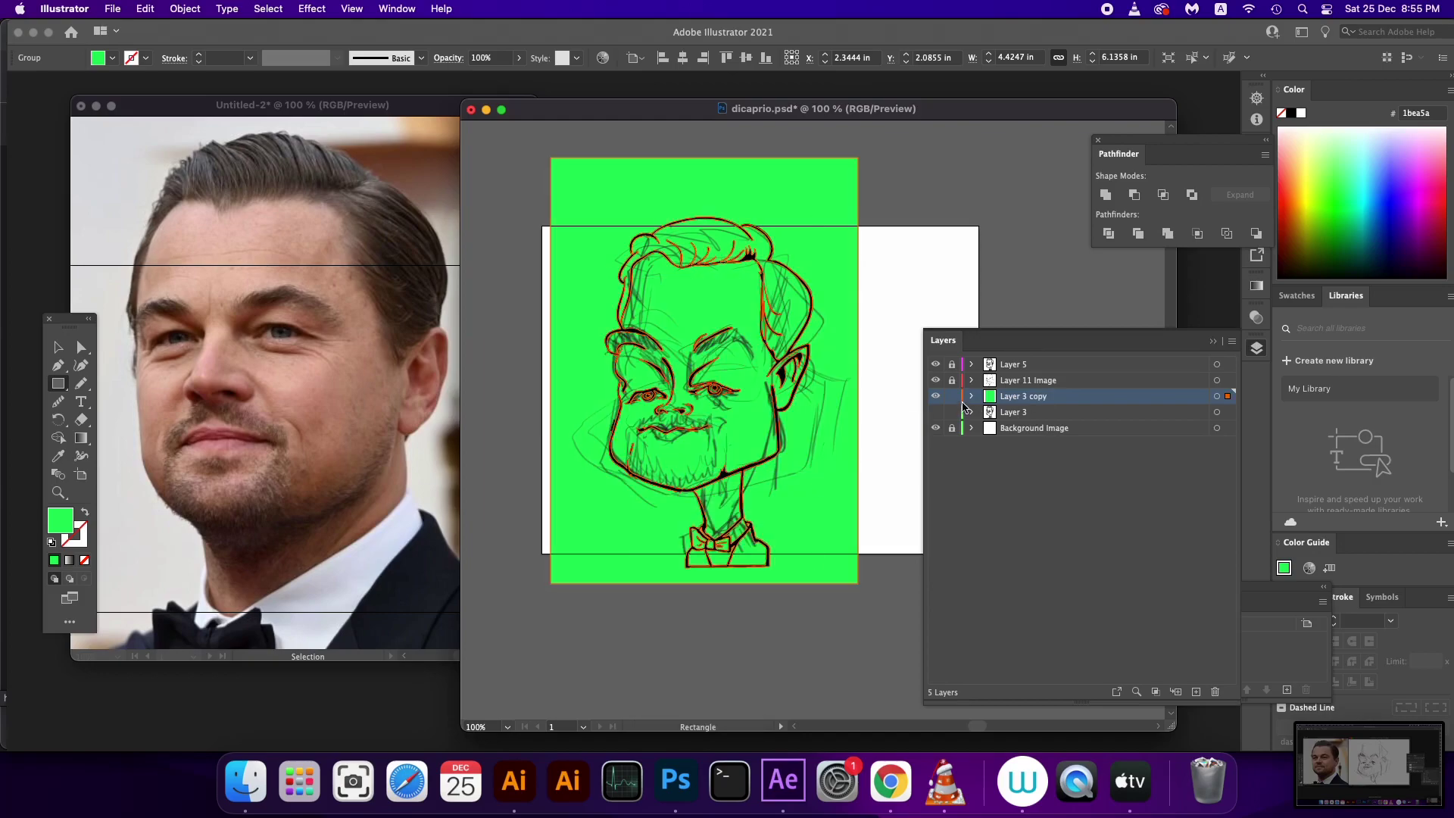
Deselect the artwork, expand Layer 3 copy and target its third compound path
{"action": "key", "text": "v"}
{"action": "left_click", "coordinate": [865, 608]}
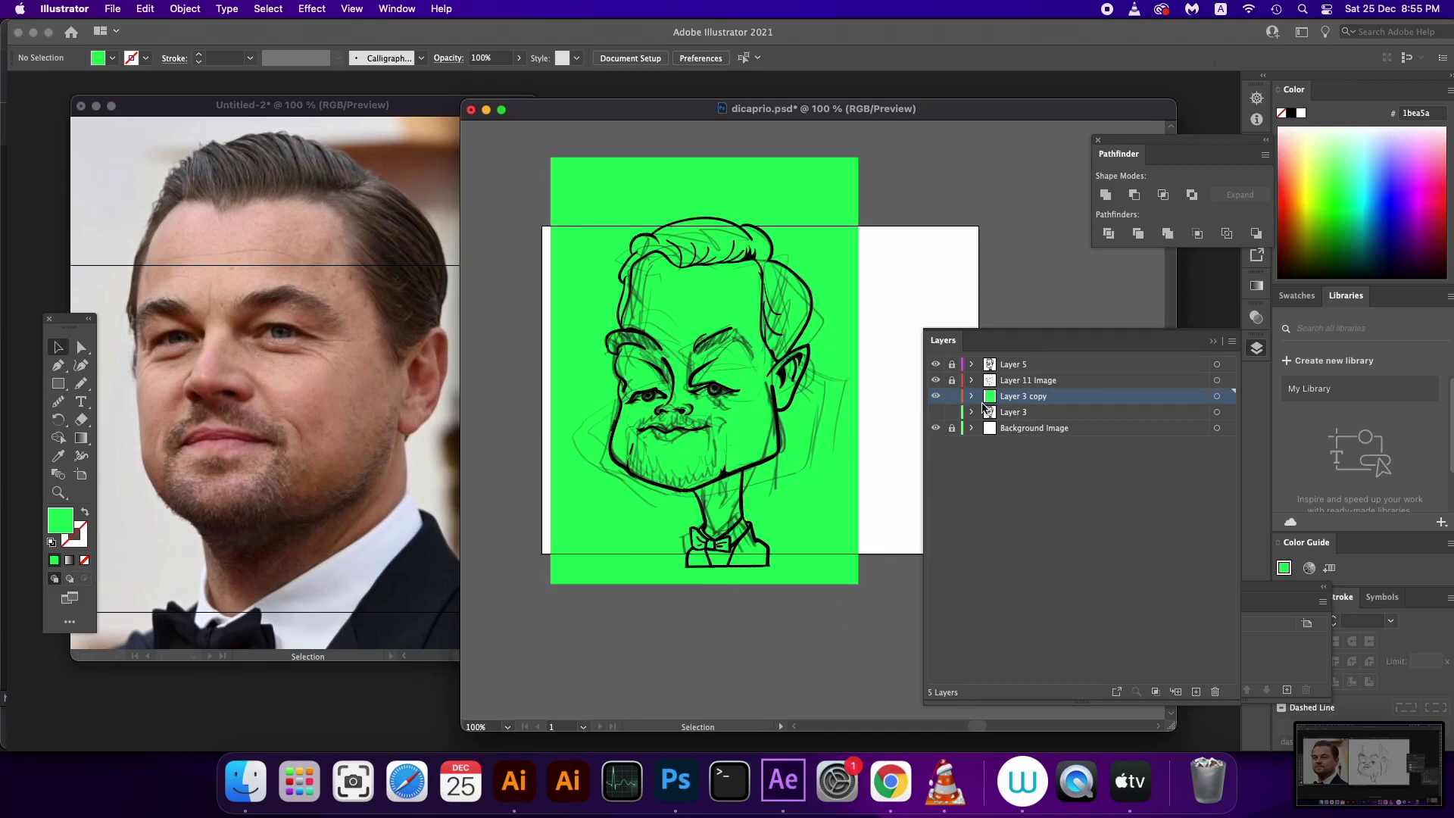
{"action": "left_click", "coordinate": [971, 396]}
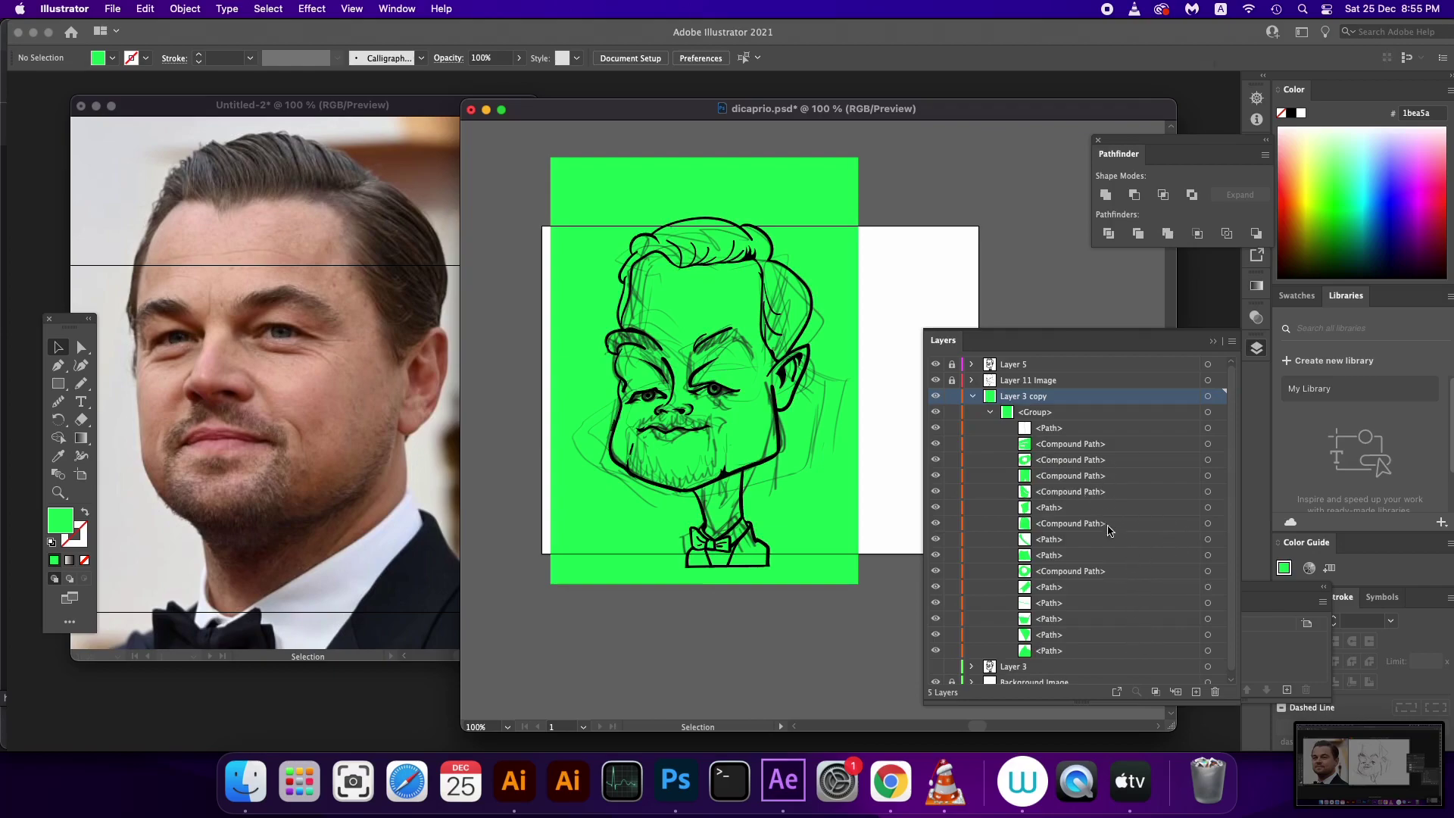
{"action": "left_click", "coordinate": [1075, 476]}
{"action": "left_click", "coordinate": [1208, 476]}
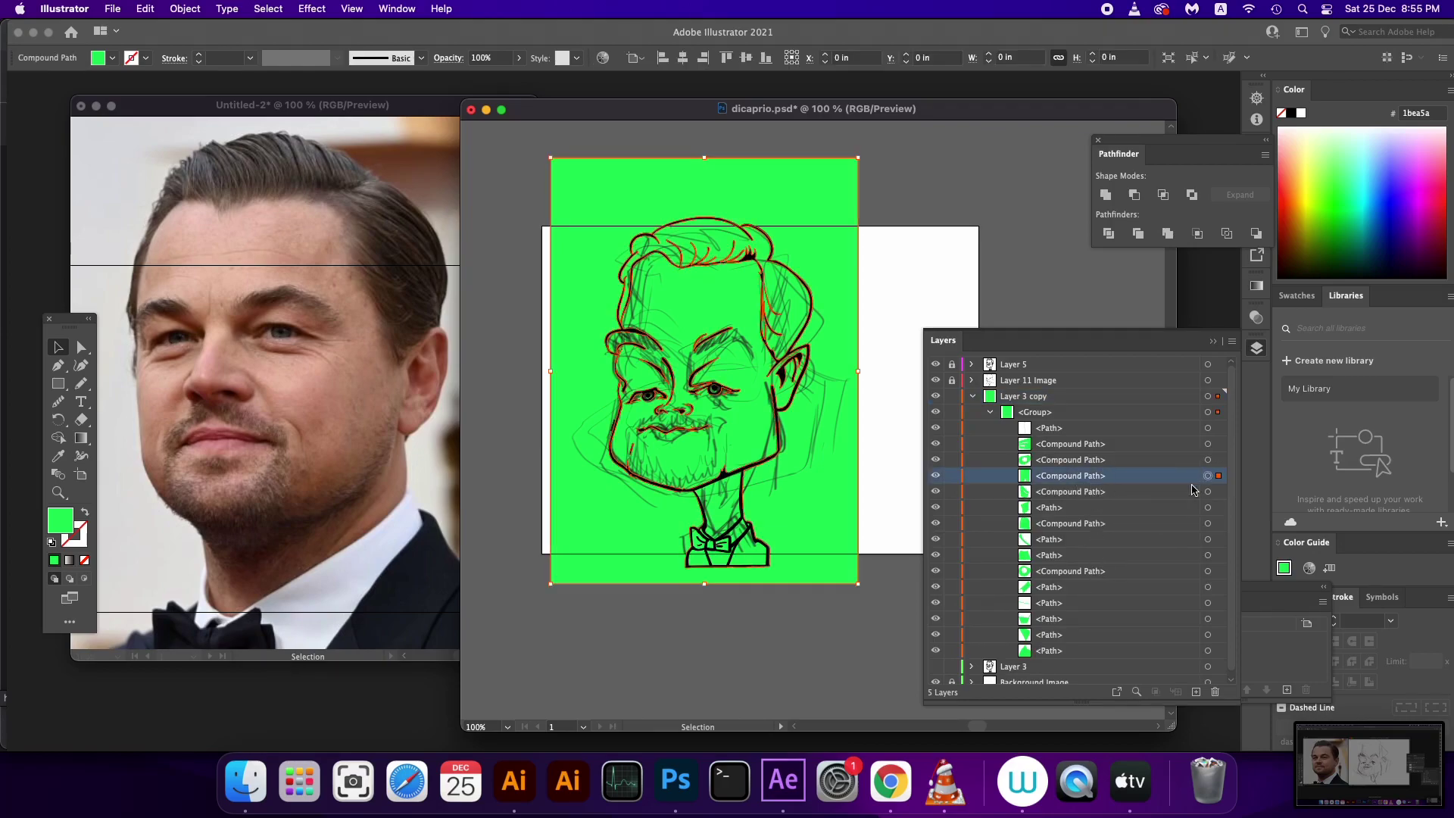
{"action": "scroll", "coordinate": [656, 345], "scroll_direction": "up", "scroll_amount": 3}
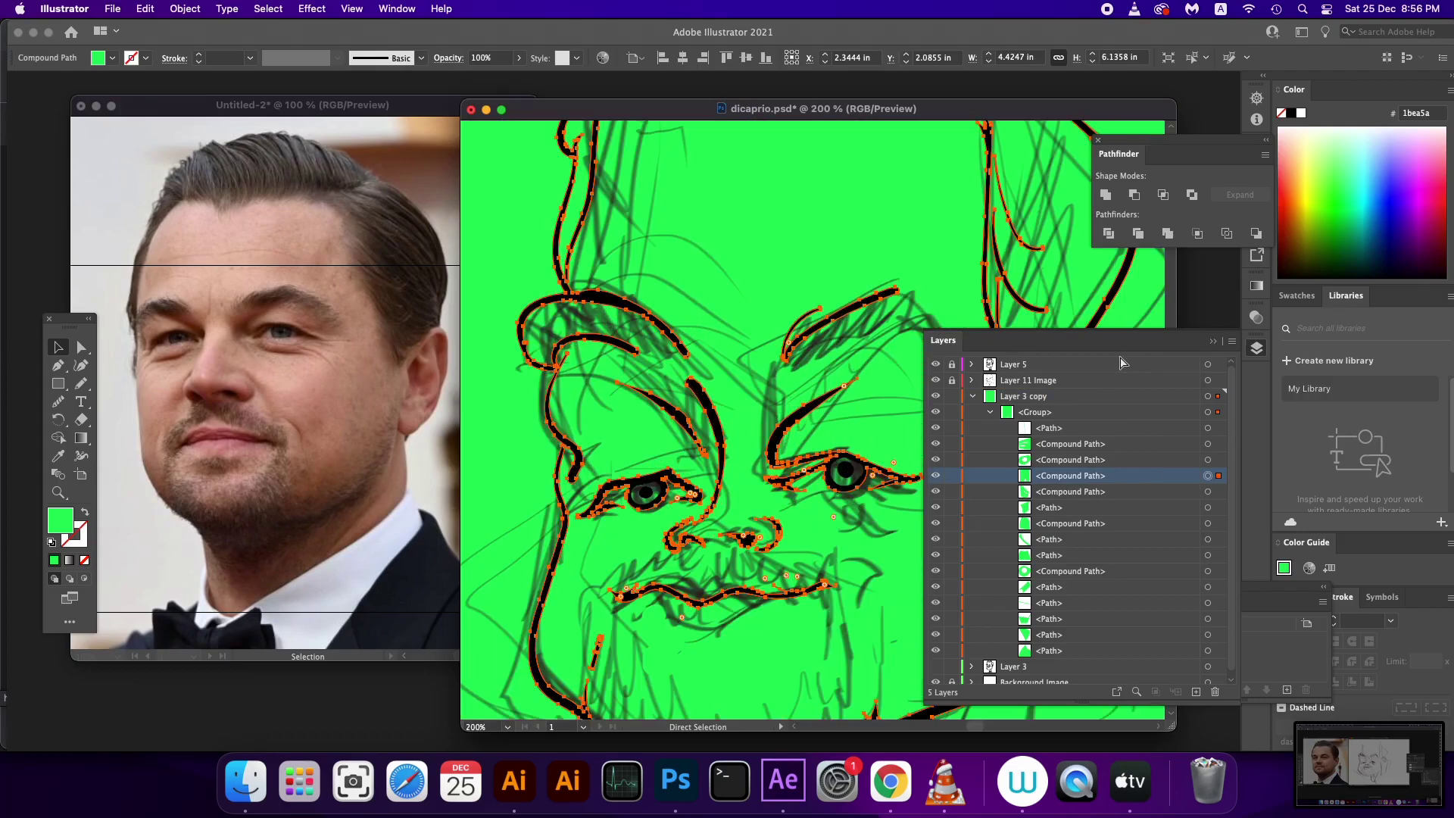
Set the Eraser tool size to 10 pt
{"action": "scroll", "coordinate": [605, 390], "scroll_direction": "down", "scroll_amount": 3}
{"action": "scroll", "coordinate": [606, 390], "scroll_direction": "right", "scroll_amount": 5}
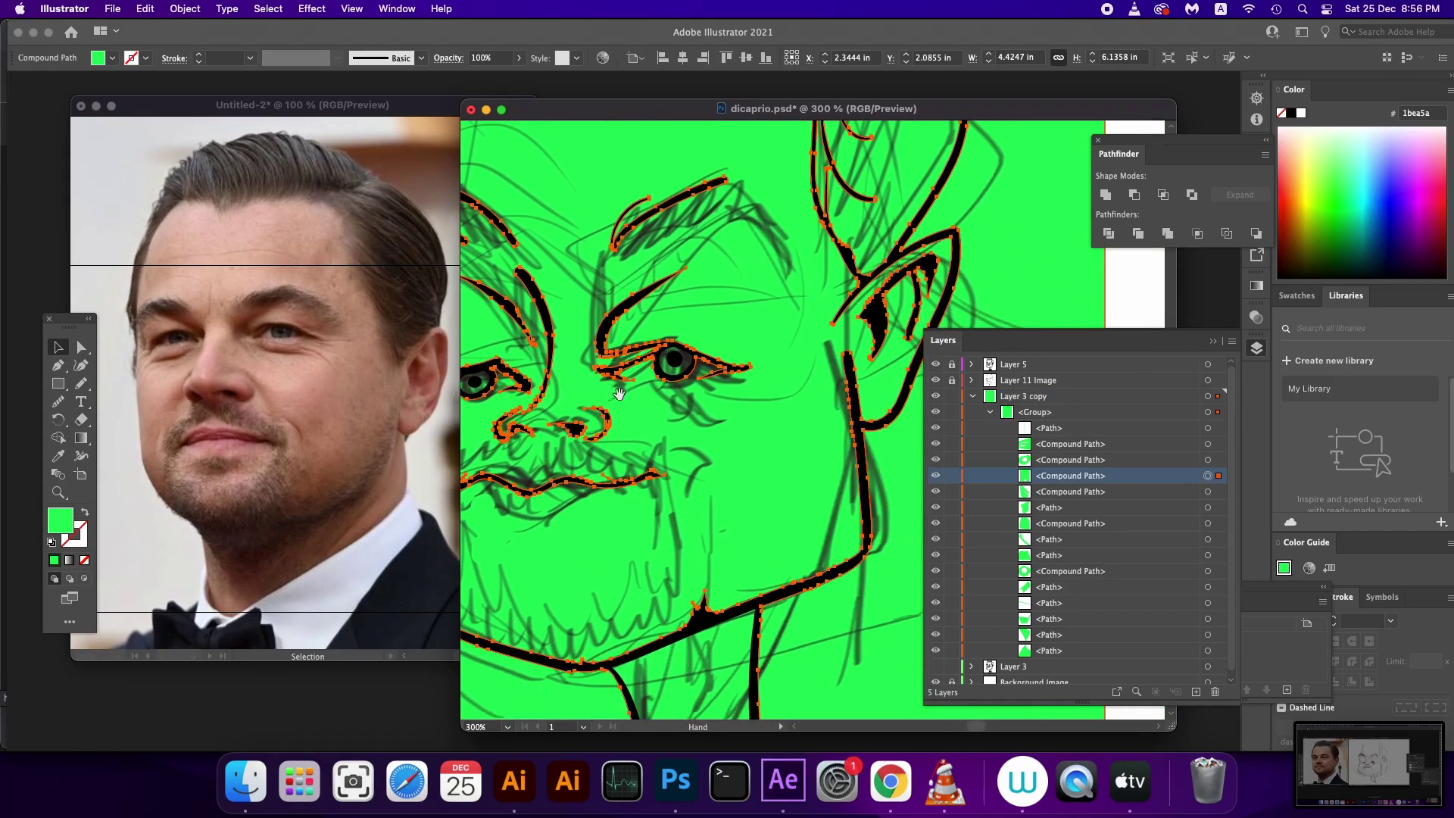
{"action": "scroll", "coordinate": [646, 416], "scroll_direction": "down", "scroll_amount": 5}
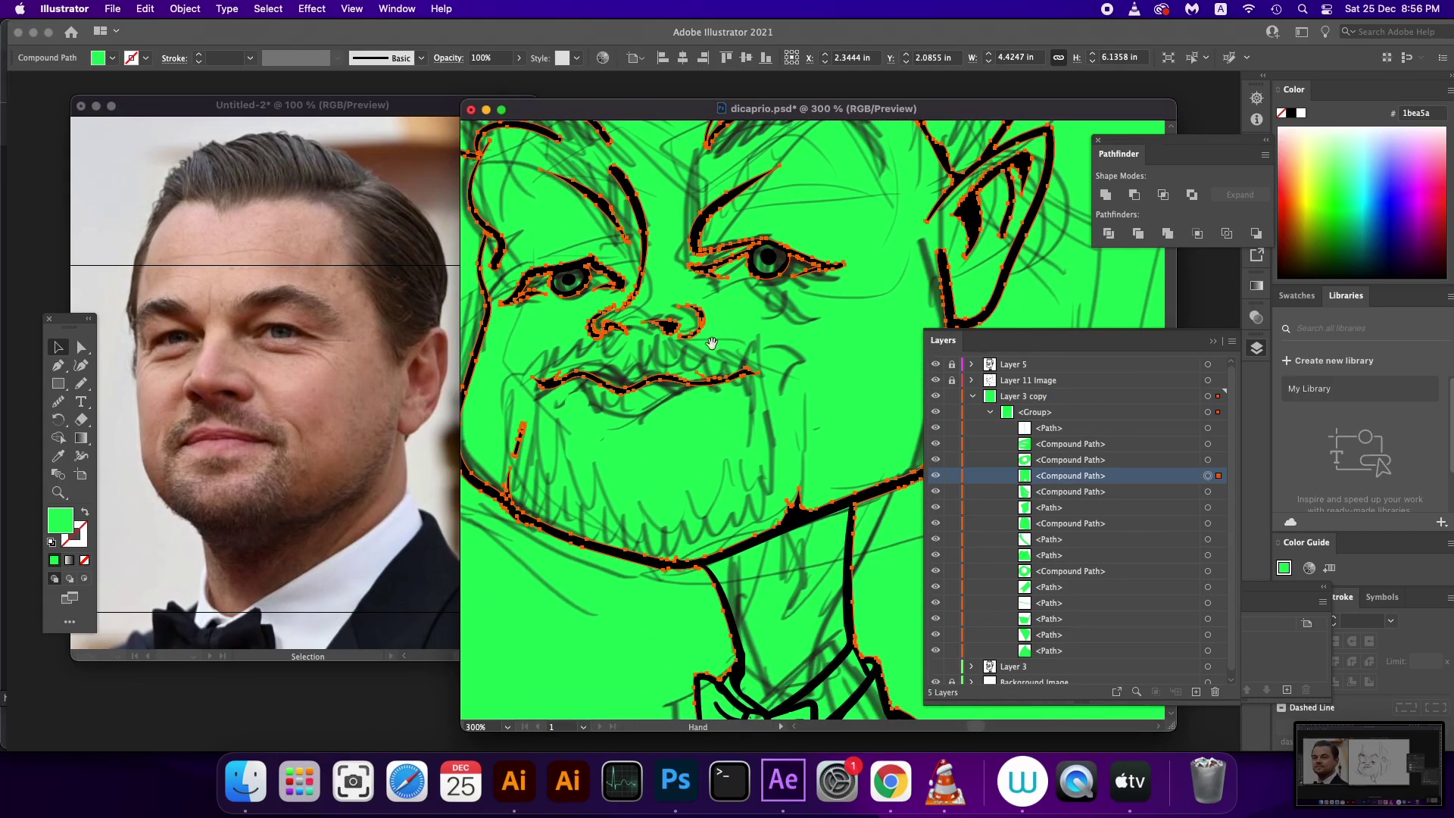
{"action": "scroll", "coordinate": [646, 303], "scroll_direction": "down", "scroll_amount": 5}
{"action": "scroll", "coordinate": [647, 340], "scroll_direction": "up", "scroll_amount": 3}
{"action": "scroll", "coordinate": [648, 341], "scroll_direction": "left", "scroll_amount": 1}
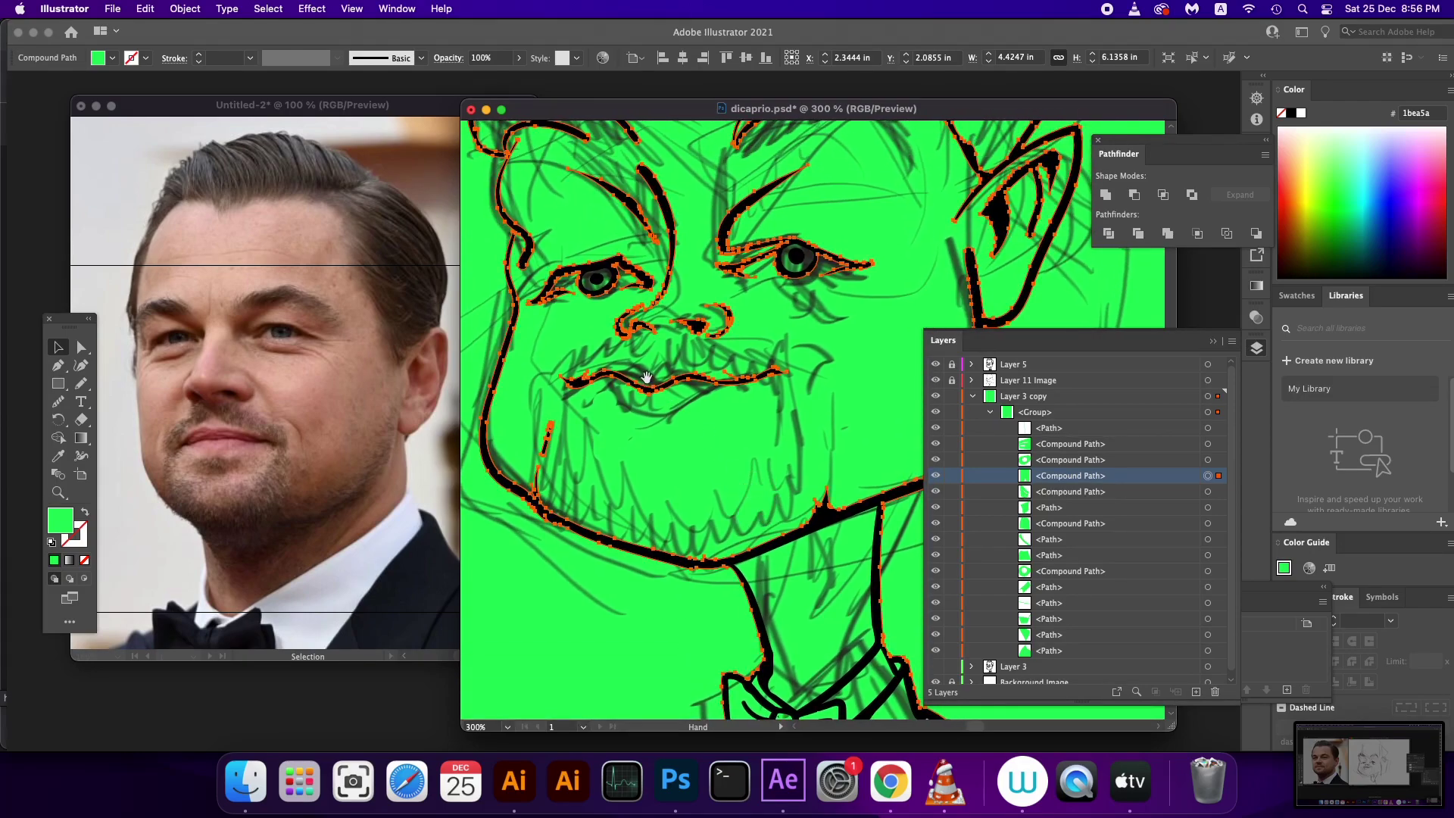
{"action": "scroll", "coordinate": [645, 375], "scroll_direction": "up", "scroll_amount": 2}
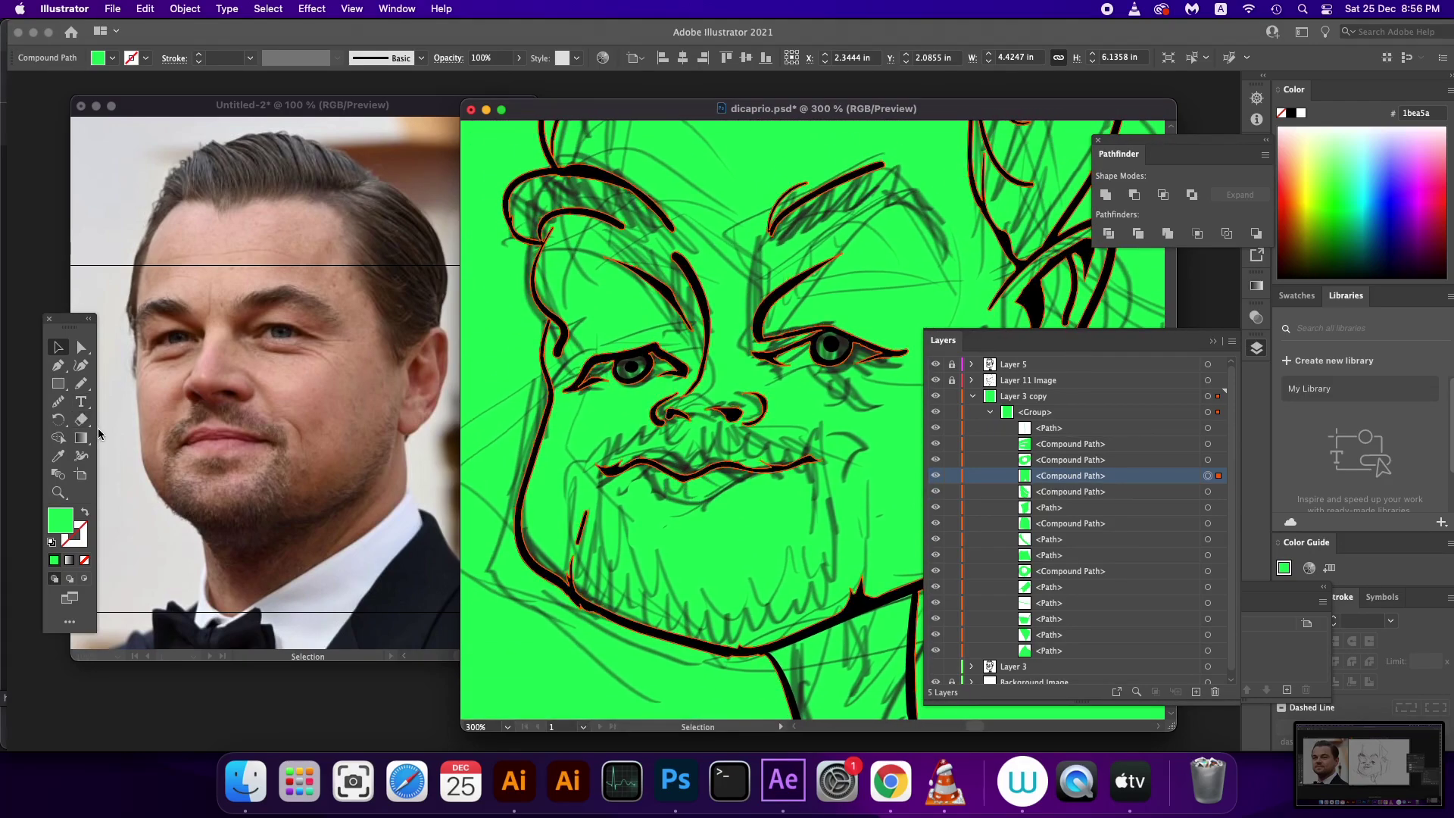
{"action": "double_click", "coordinate": [81, 419]}
{"action": "key", "text": "Tab"}
{"action": "key", "text": "Tab"}
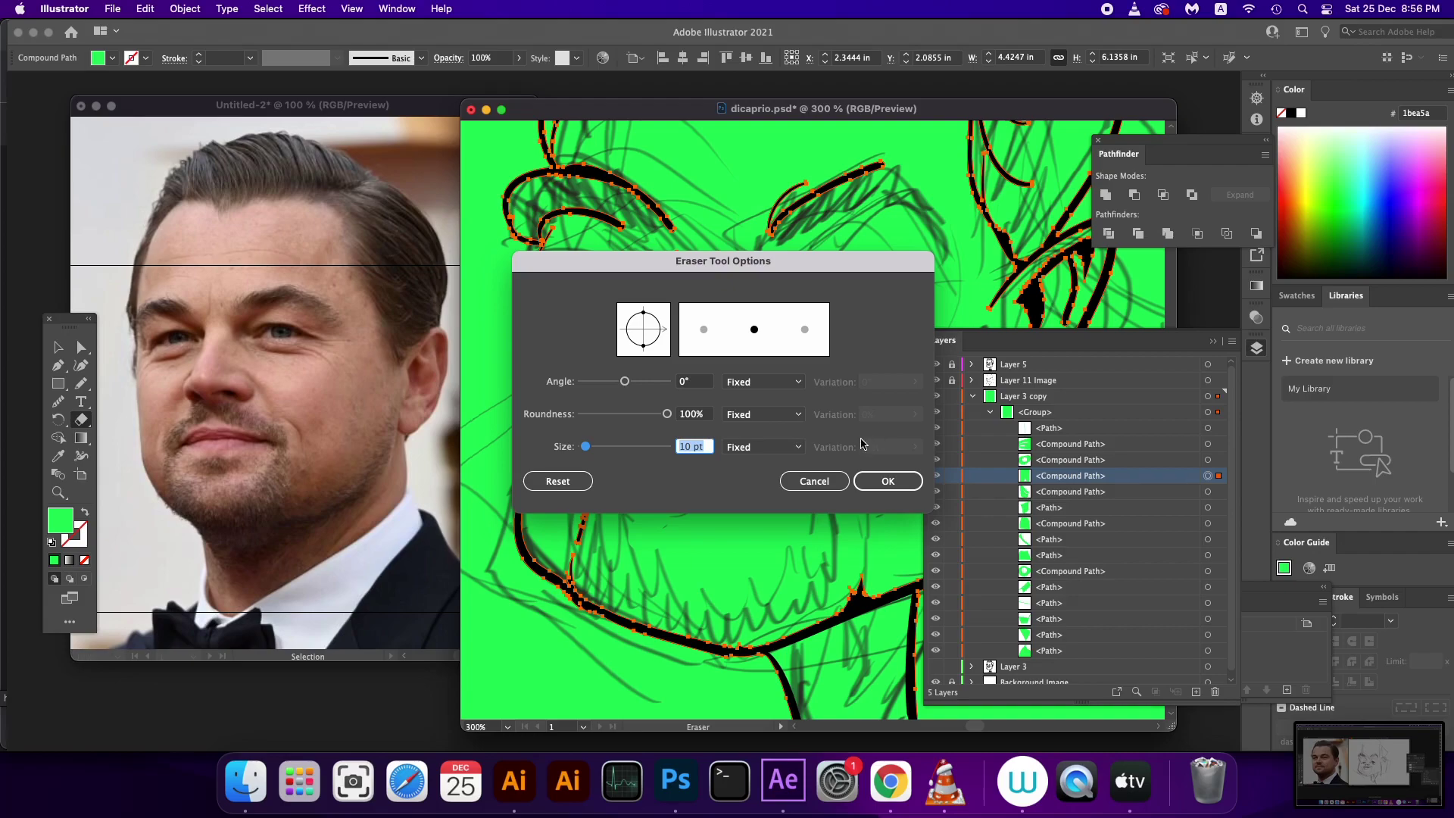
{"action": "key", "text": "Return"}
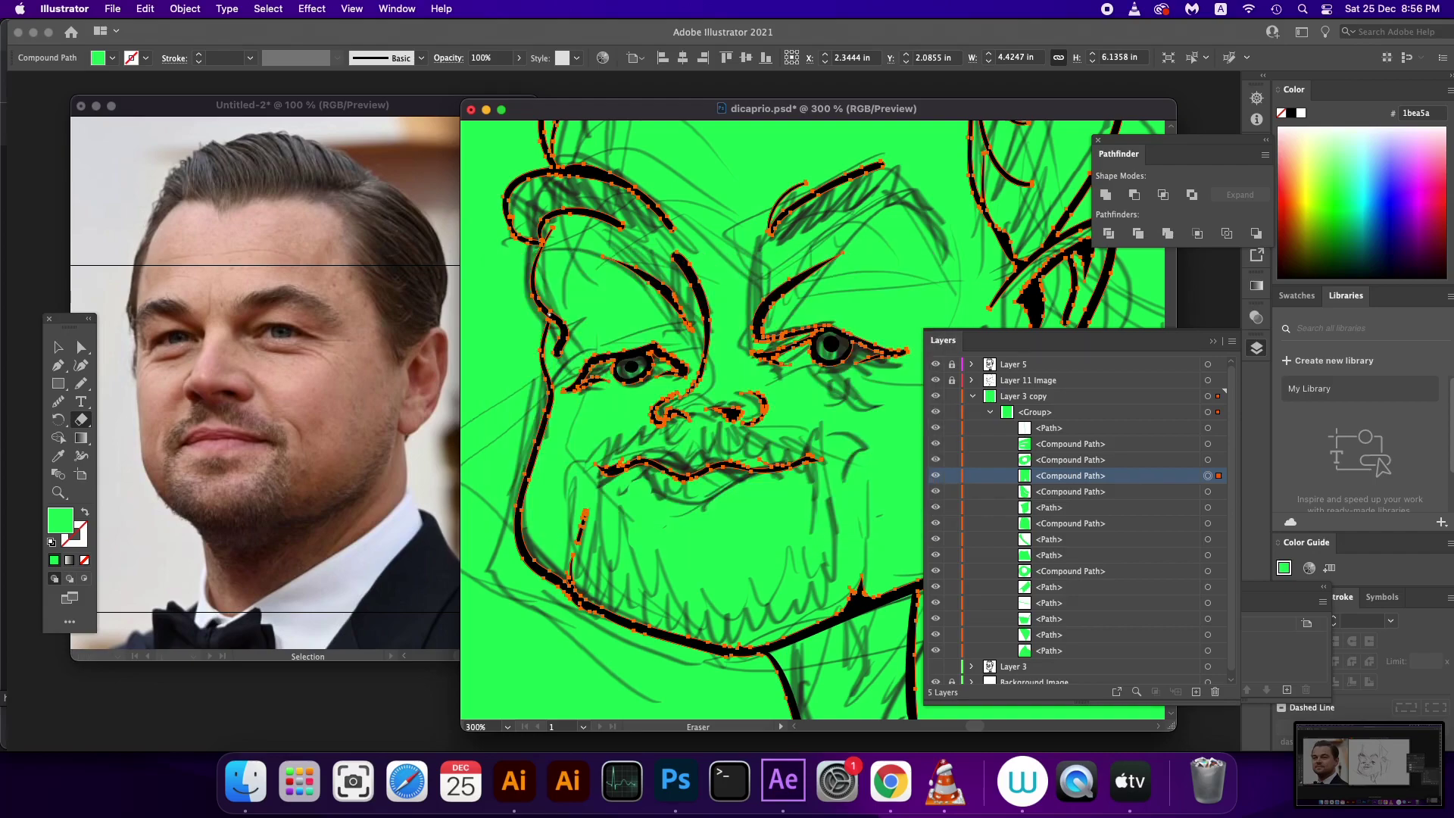
Erase through the green fill and delete the piece surrounding the caricature
{"action": "left_click_drag", "start_coordinate": [548, 316], "coordinate": [568, 360]}
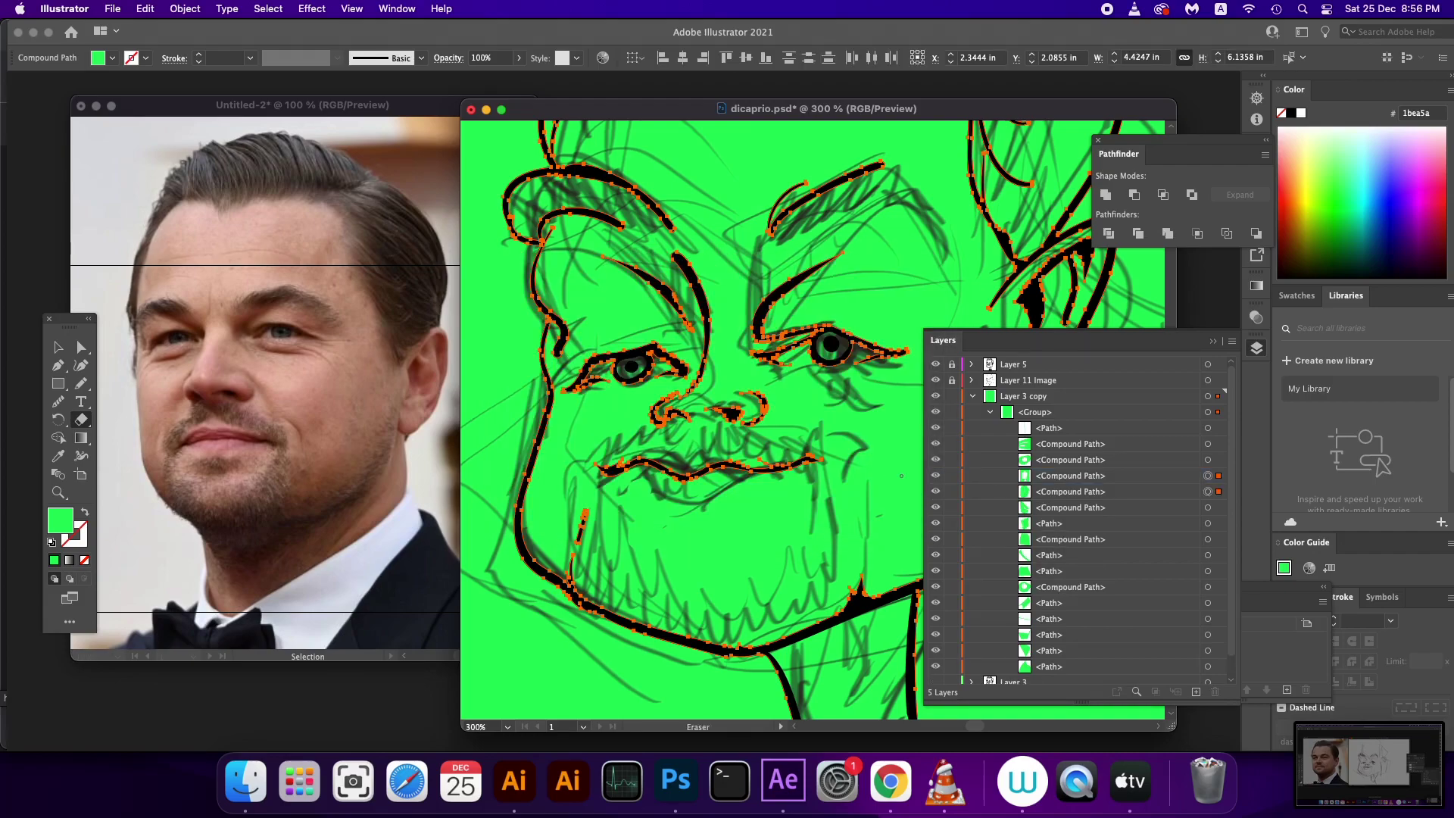
{"action": "left_click_drag", "start_coordinate": [902, 475], "coordinate": [869, 602]}
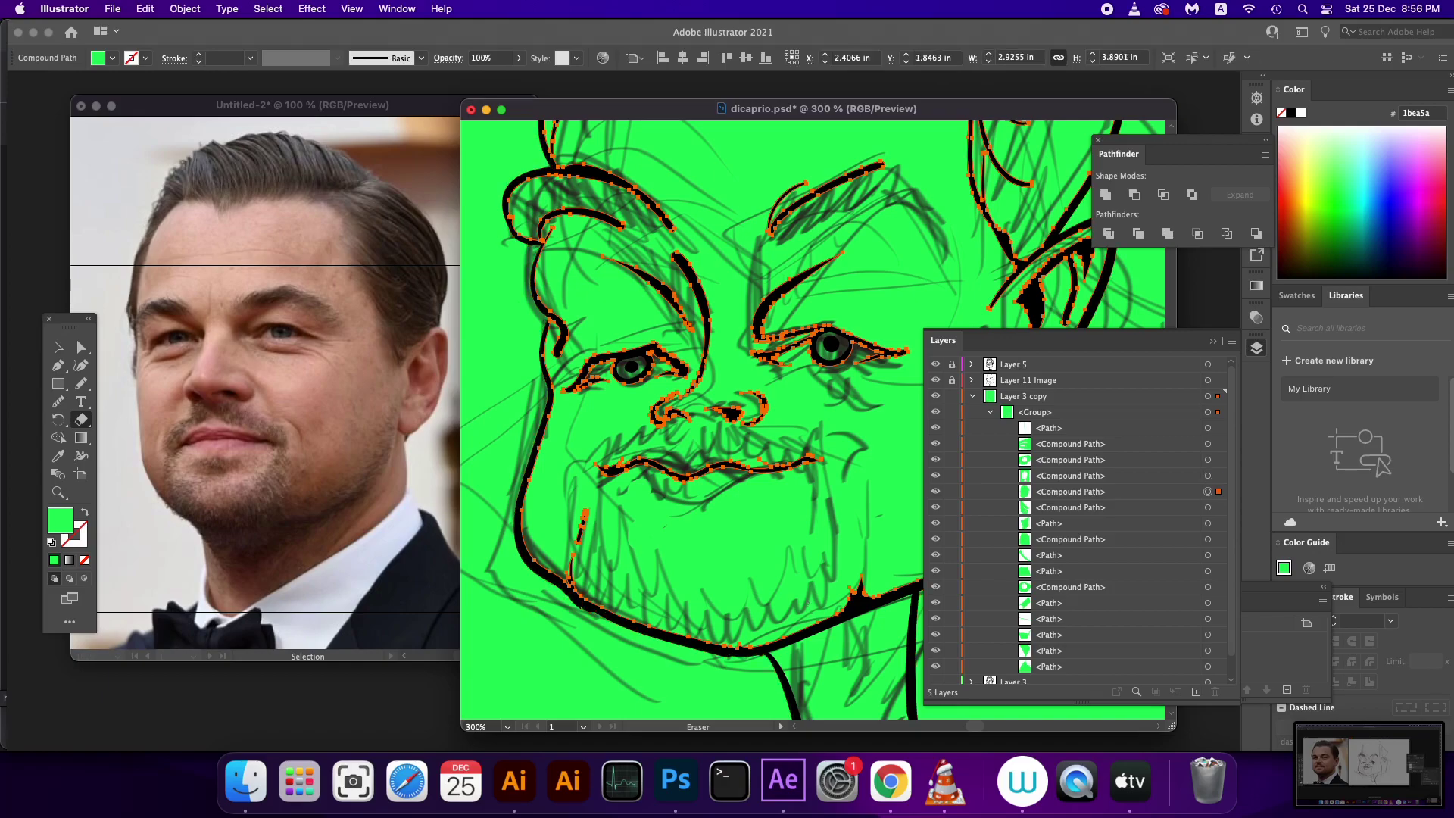
{"action": "key", "text": "Delete"}
{"action": "key", "text": "ctrl+z"}
{"action": "key", "text": "Delete"}
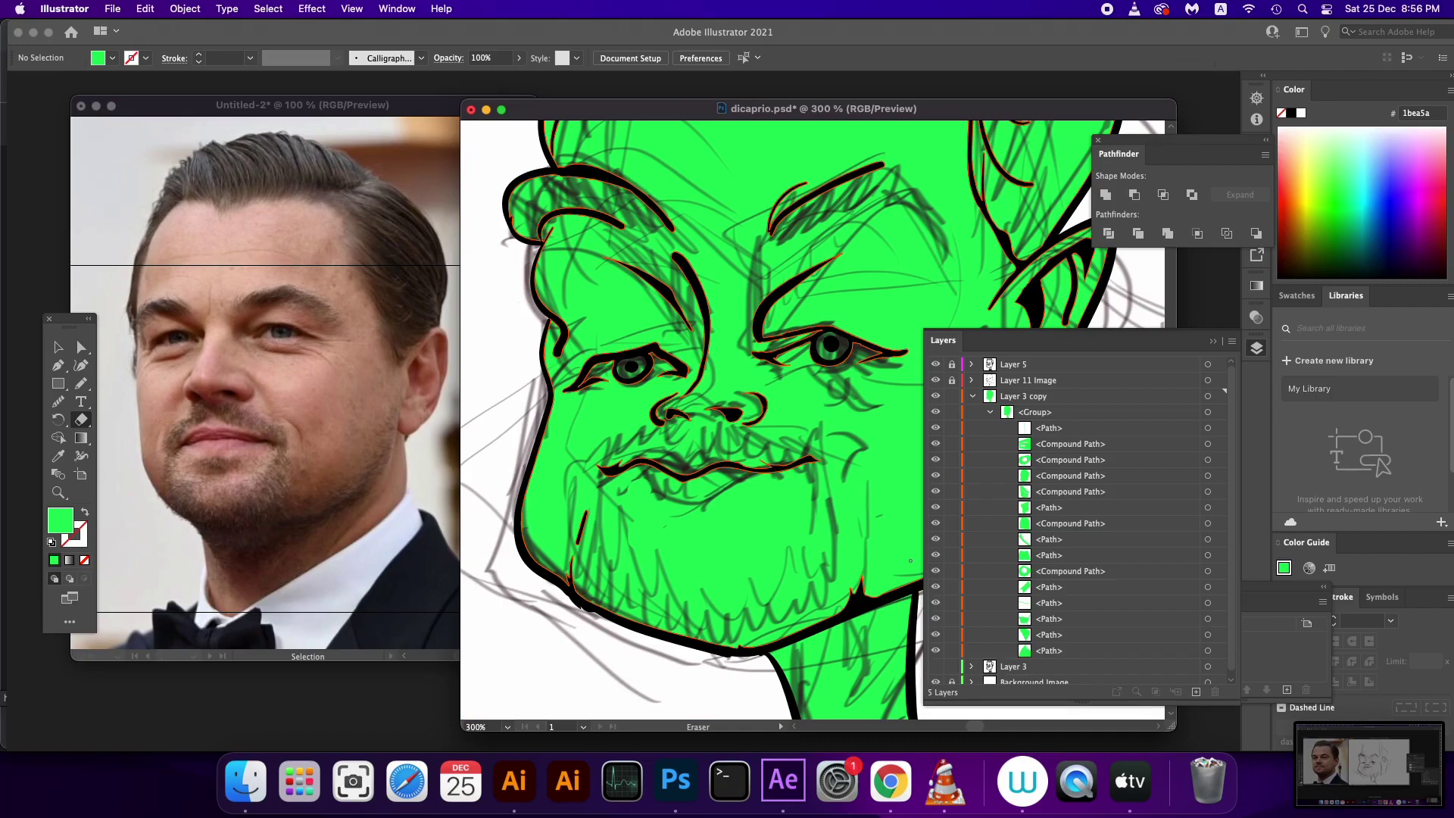
{"action": "key", "text": "super+minus"}
{"action": "key", "text": "super+minus"}
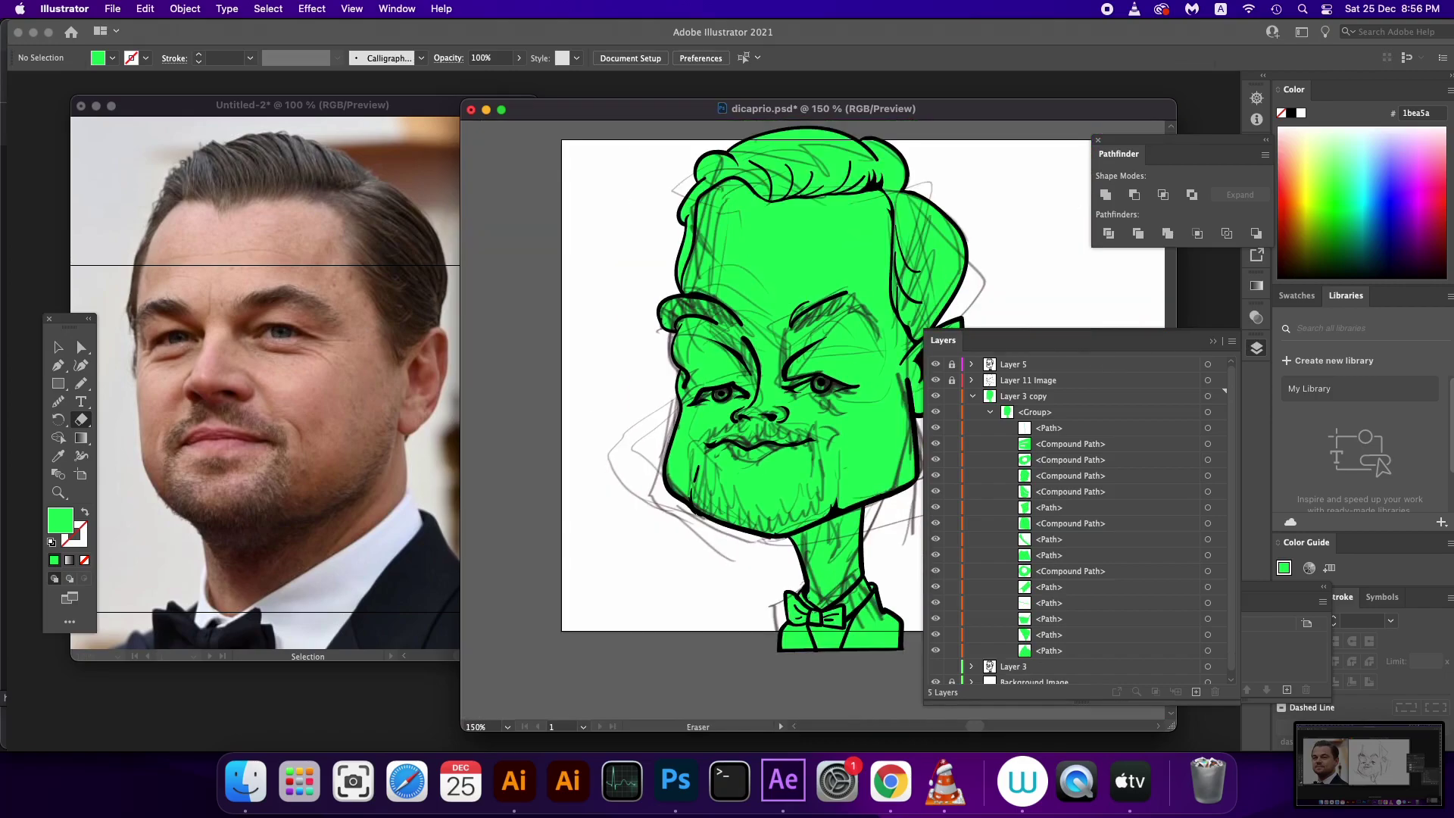
{"action": "key", "text": "v"}
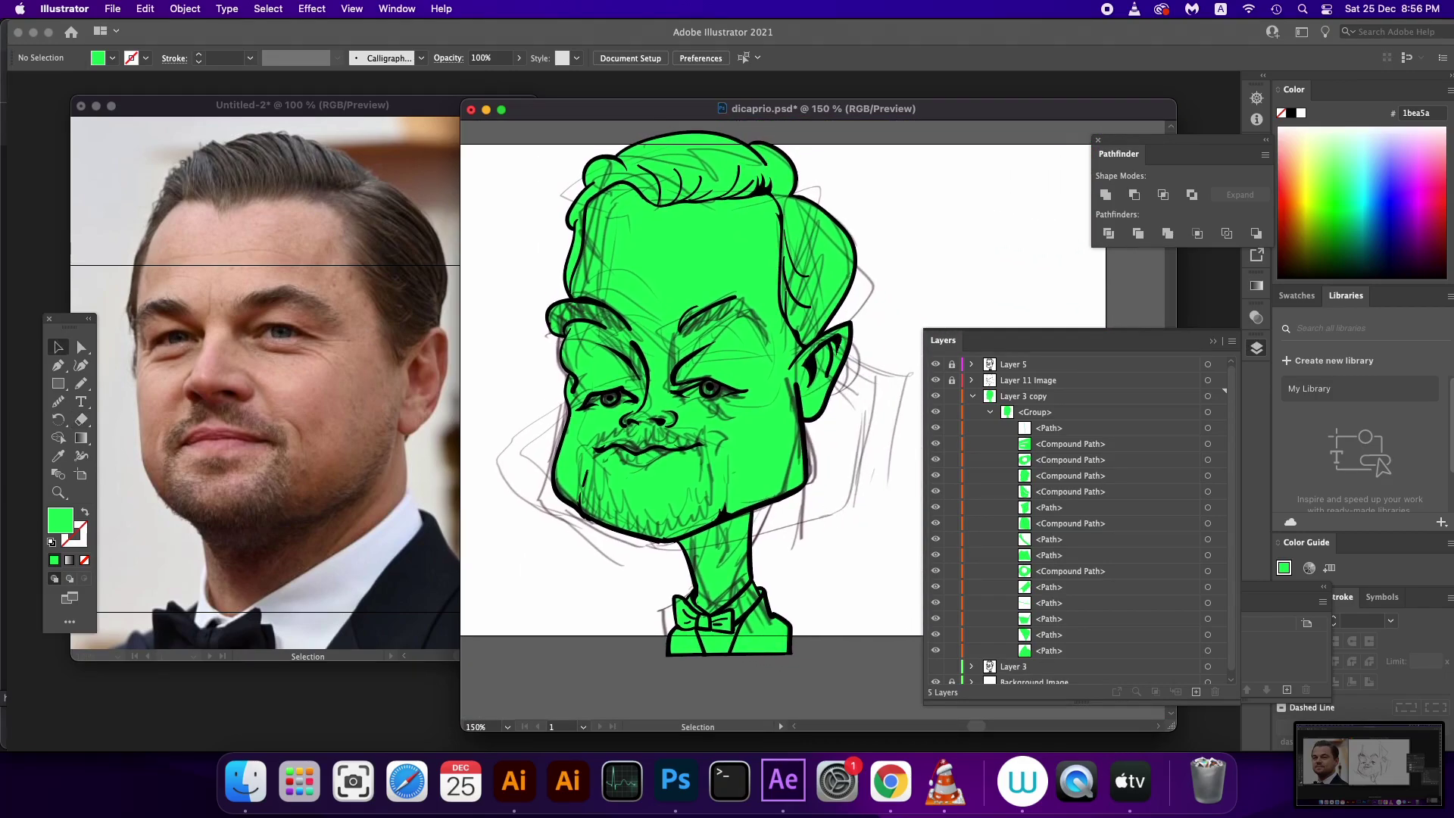
Select the face and neck paths inside the group and fill them peach ffe0c2
{"action": "double_click", "coordinate": [744, 585]}
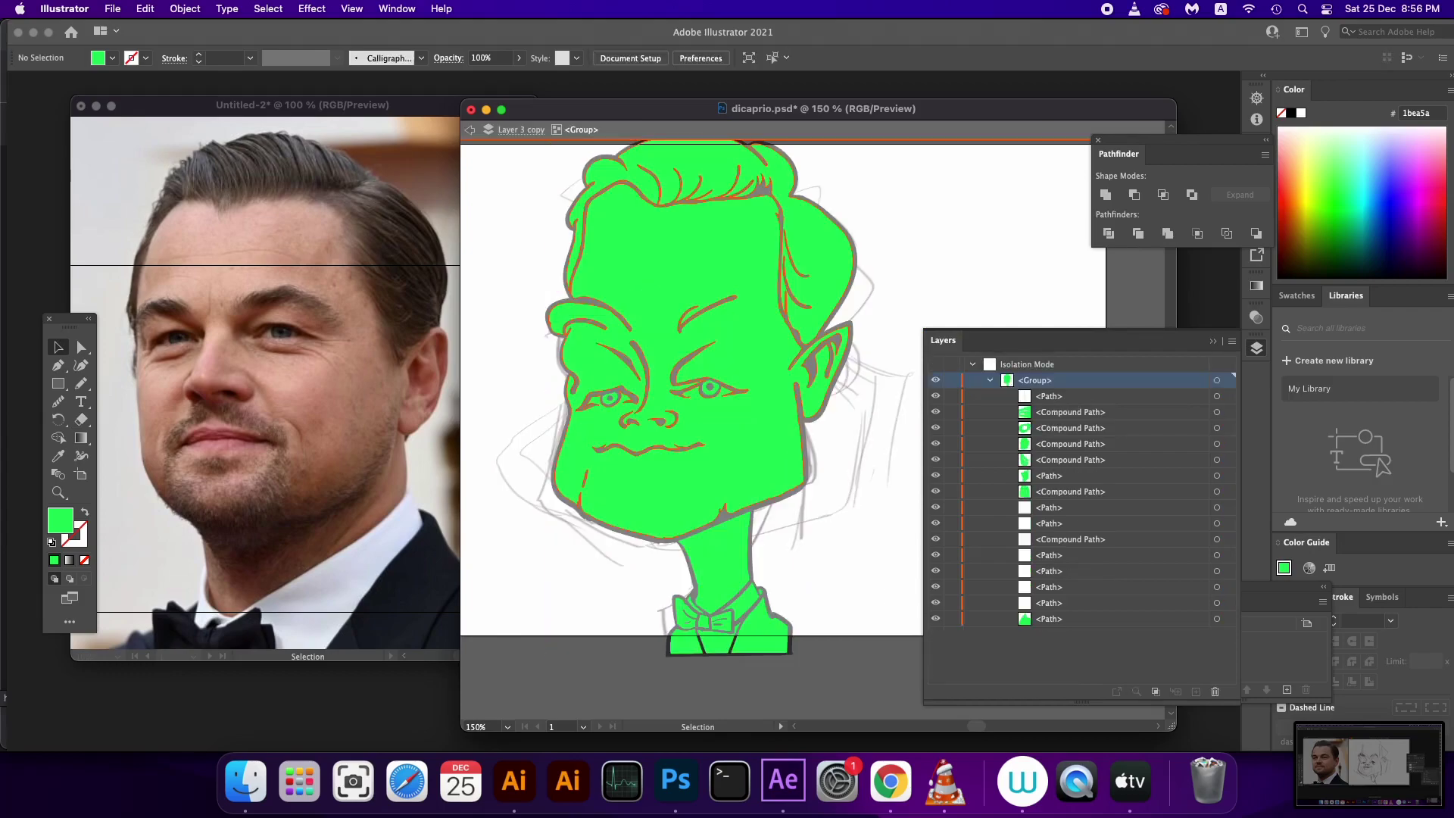
{"action": "left_click", "coordinate": [744, 584], "text": "shift"}
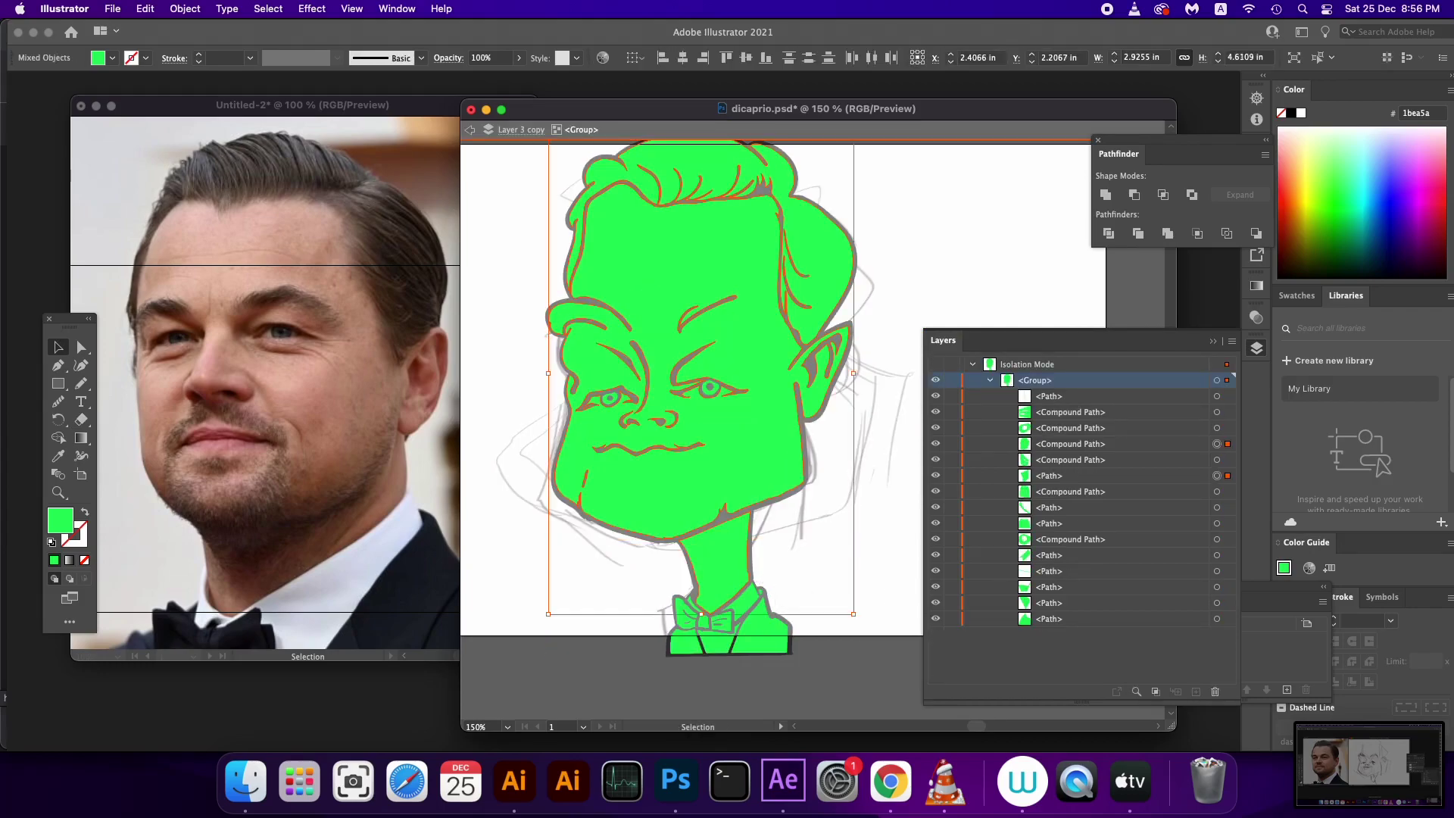
{"action": "double_click", "coordinate": [61, 520]}
{"action": "type", "text": "e8901c"}
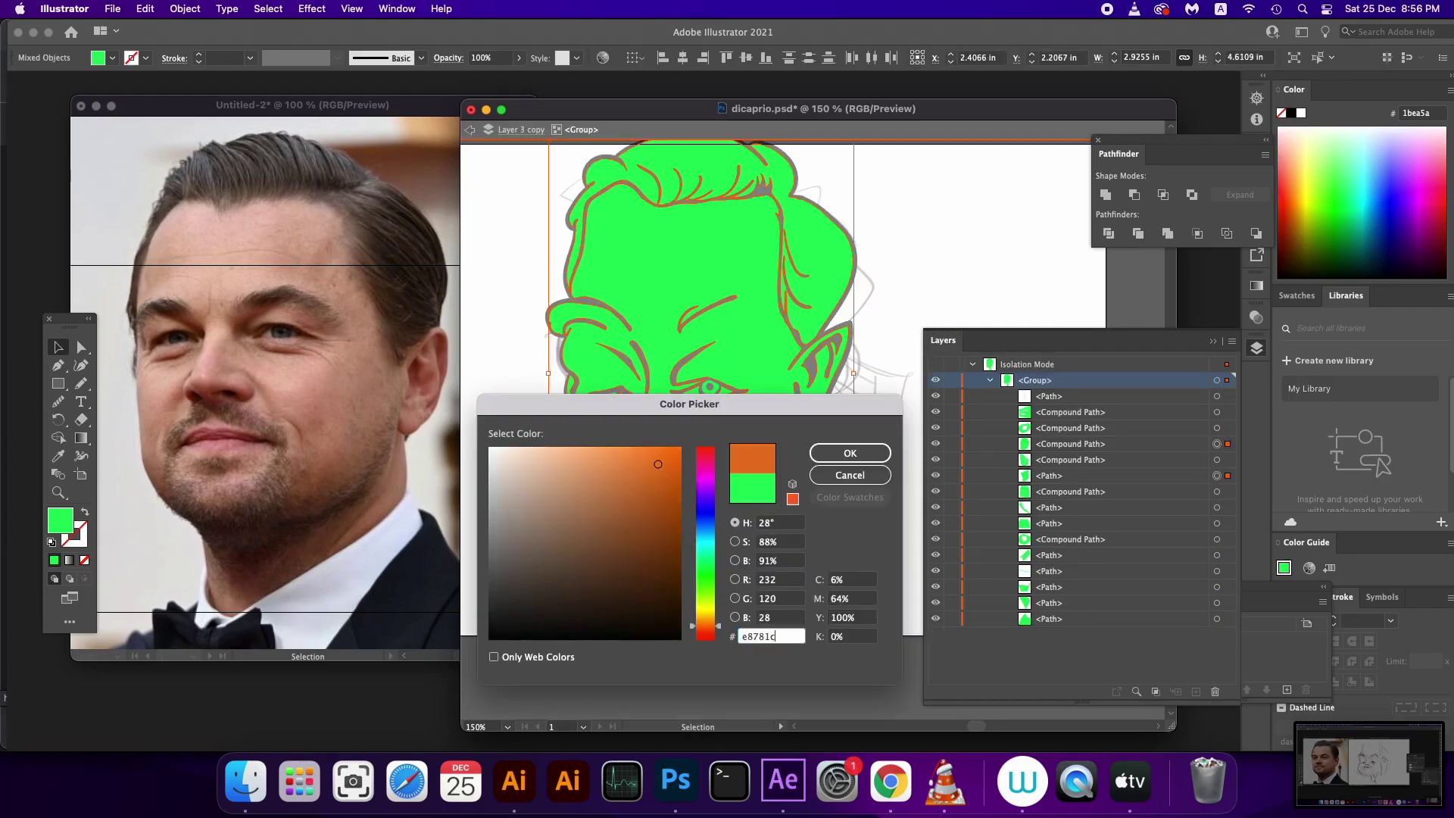
{"action": "type", "text": "e8871c"}
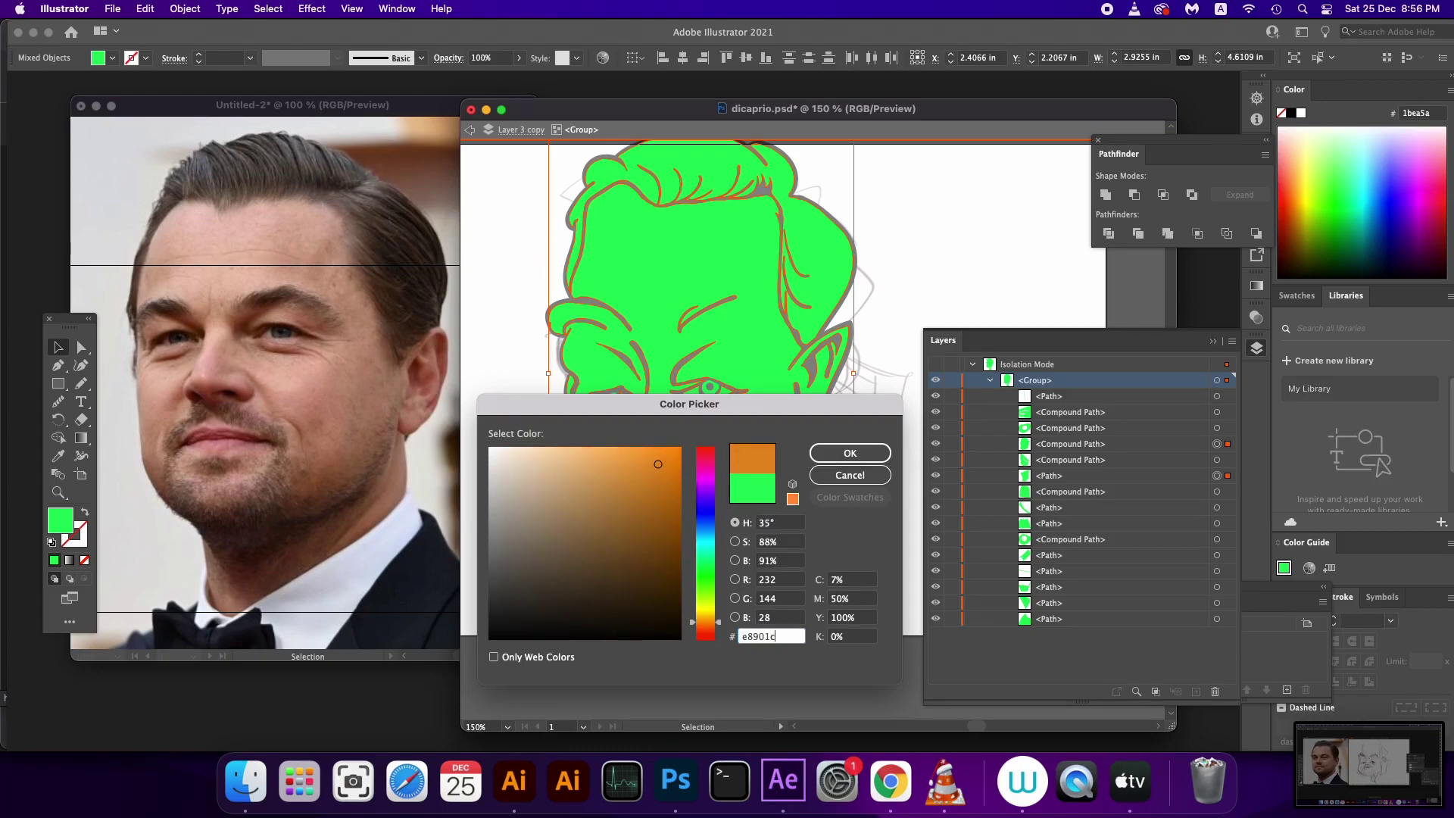
{"action": "type", "text": "e8741c"}
{"action": "left_click", "coordinate": [536, 447]}
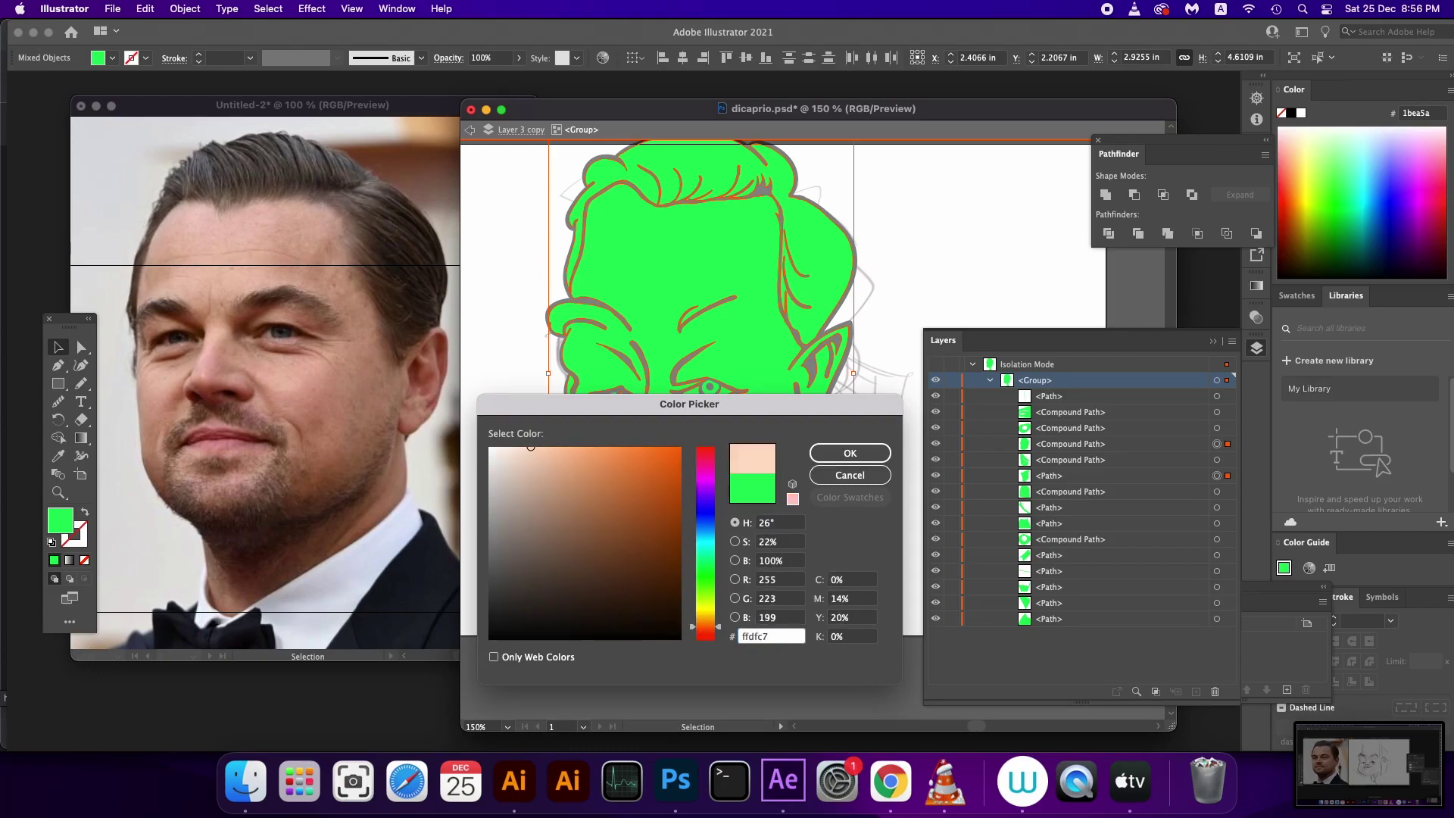
{"action": "key", "text": "Return"}
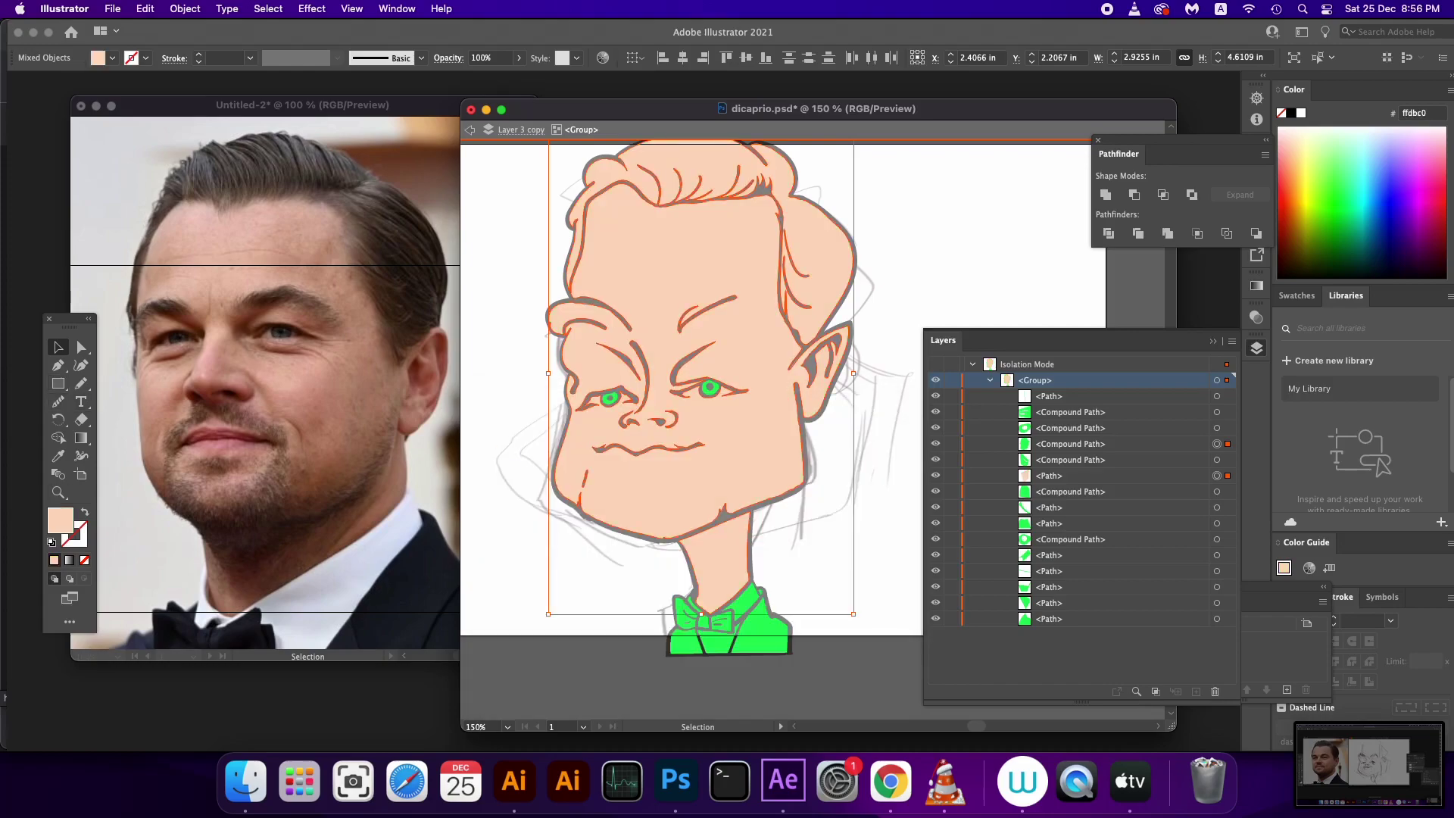
{"action": "double_click", "coordinate": [60, 520]}
{"action": "type", "text": "ffe0c2"}
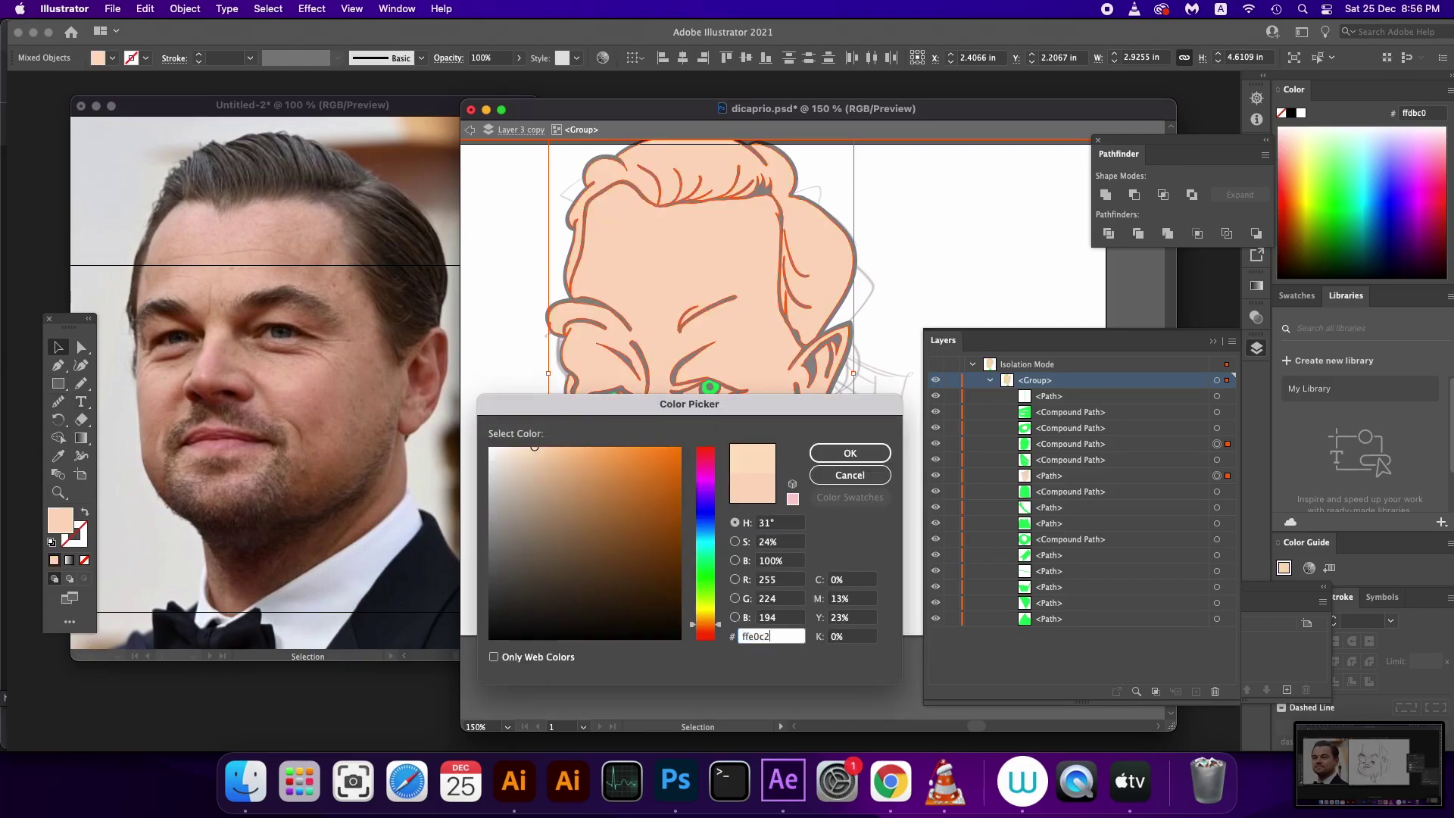
{"action": "key", "text": "Return"}
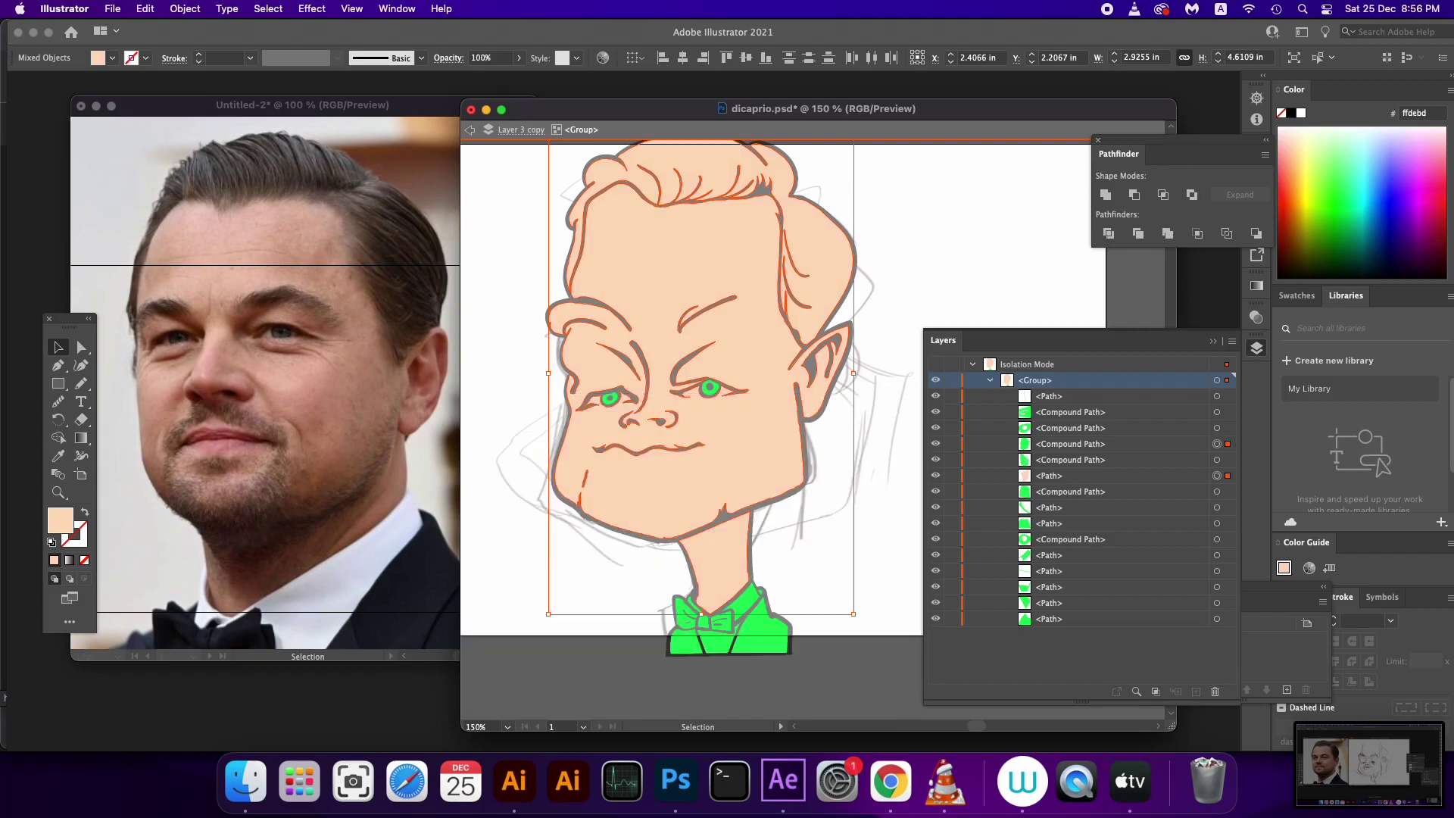
{"action": "left_click", "coordinate": [833, 636]}
Fill three shirt shapes white (ffffff)
{"action": "left_click", "coordinate": [731, 646]}
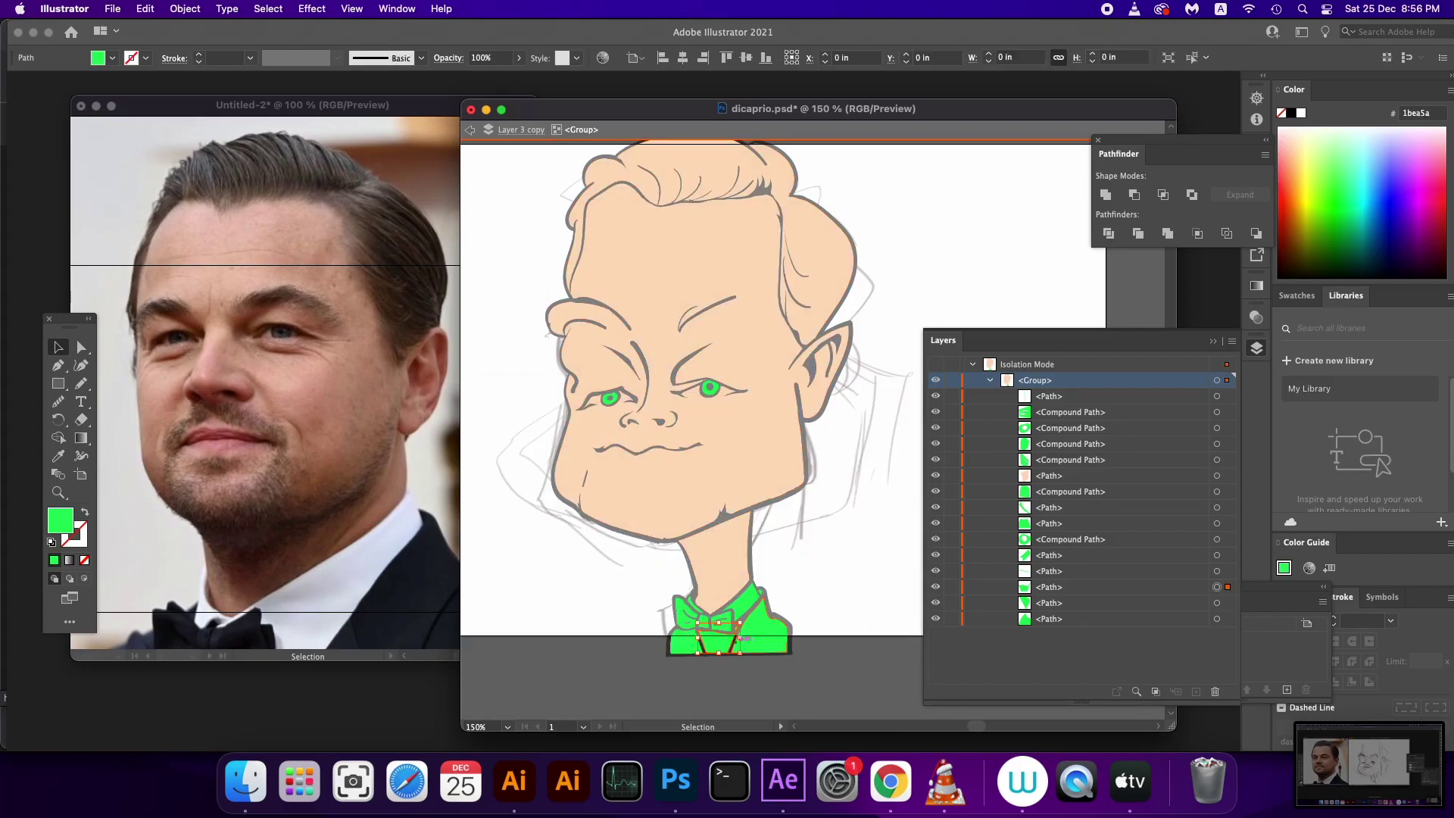
{"action": "left_click", "coordinate": [691, 603], "text": "shift"}
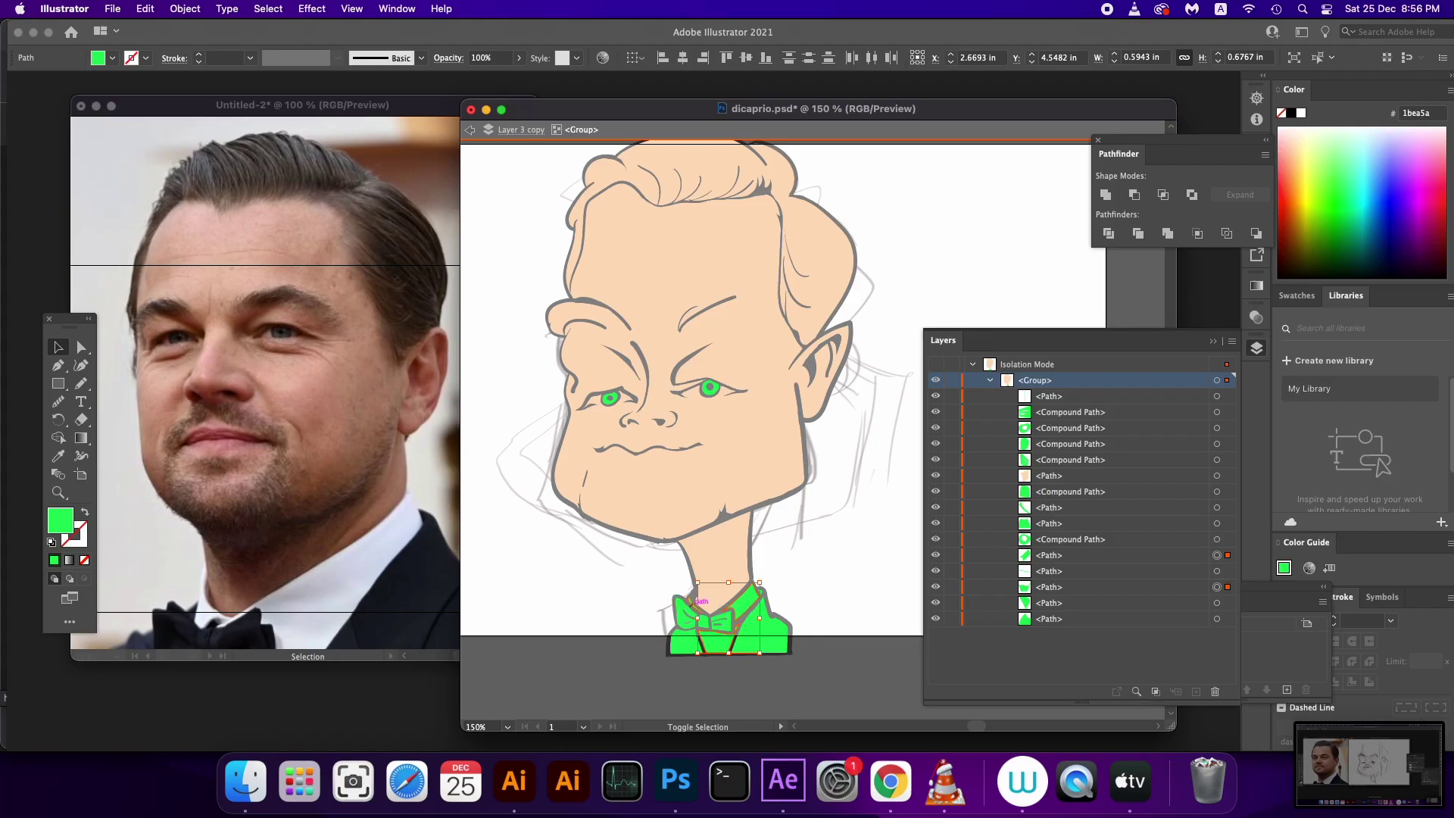
{"action": "left_click", "coordinate": [690, 606], "text": "shift"}
{"action": "double_click", "coordinate": [60, 521]}
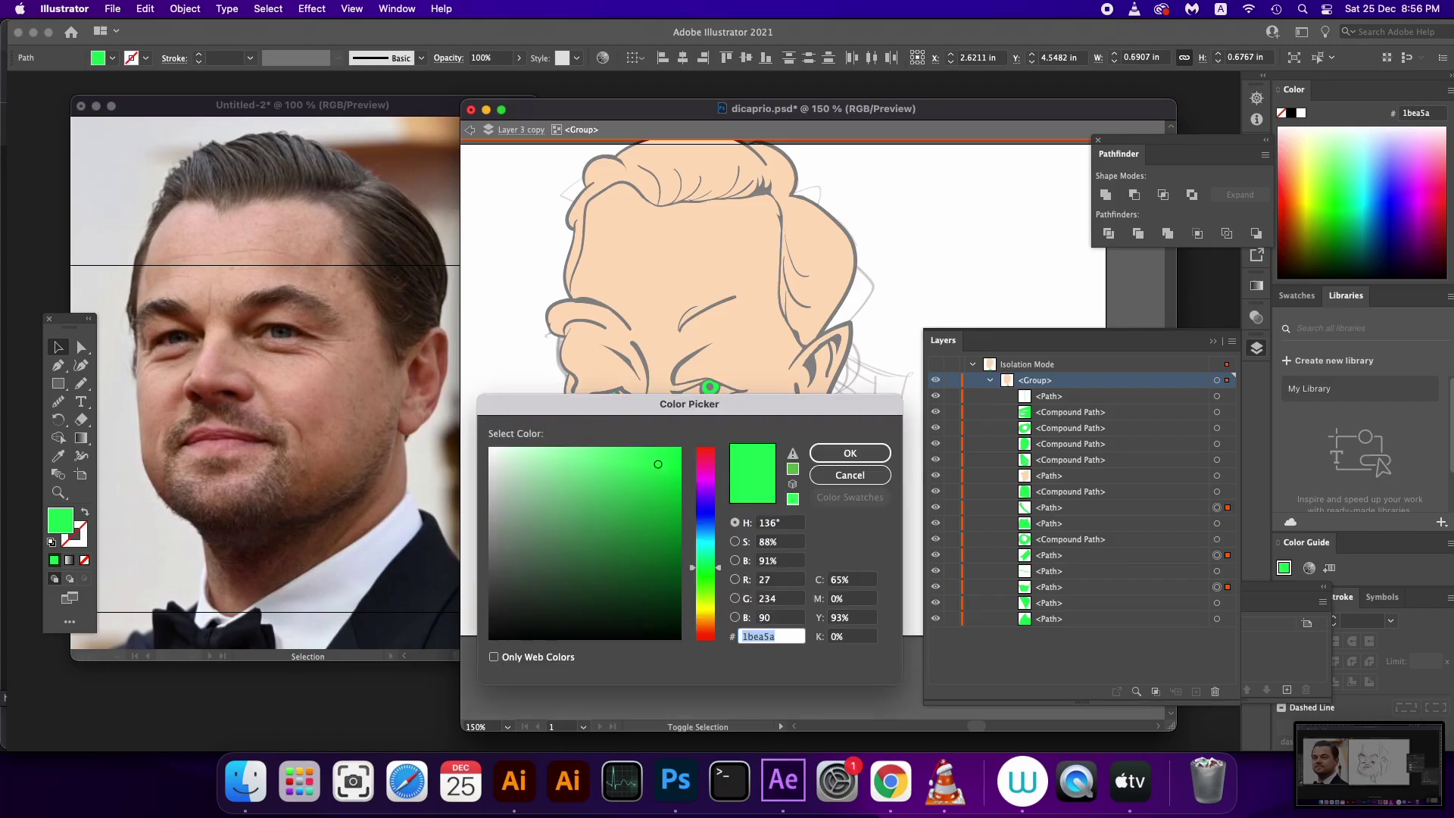
{"action": "type", "text": "ffffff"}
{"action": "key", "text": "Return"}
{"action": "key", "text": "super+shift+a"}
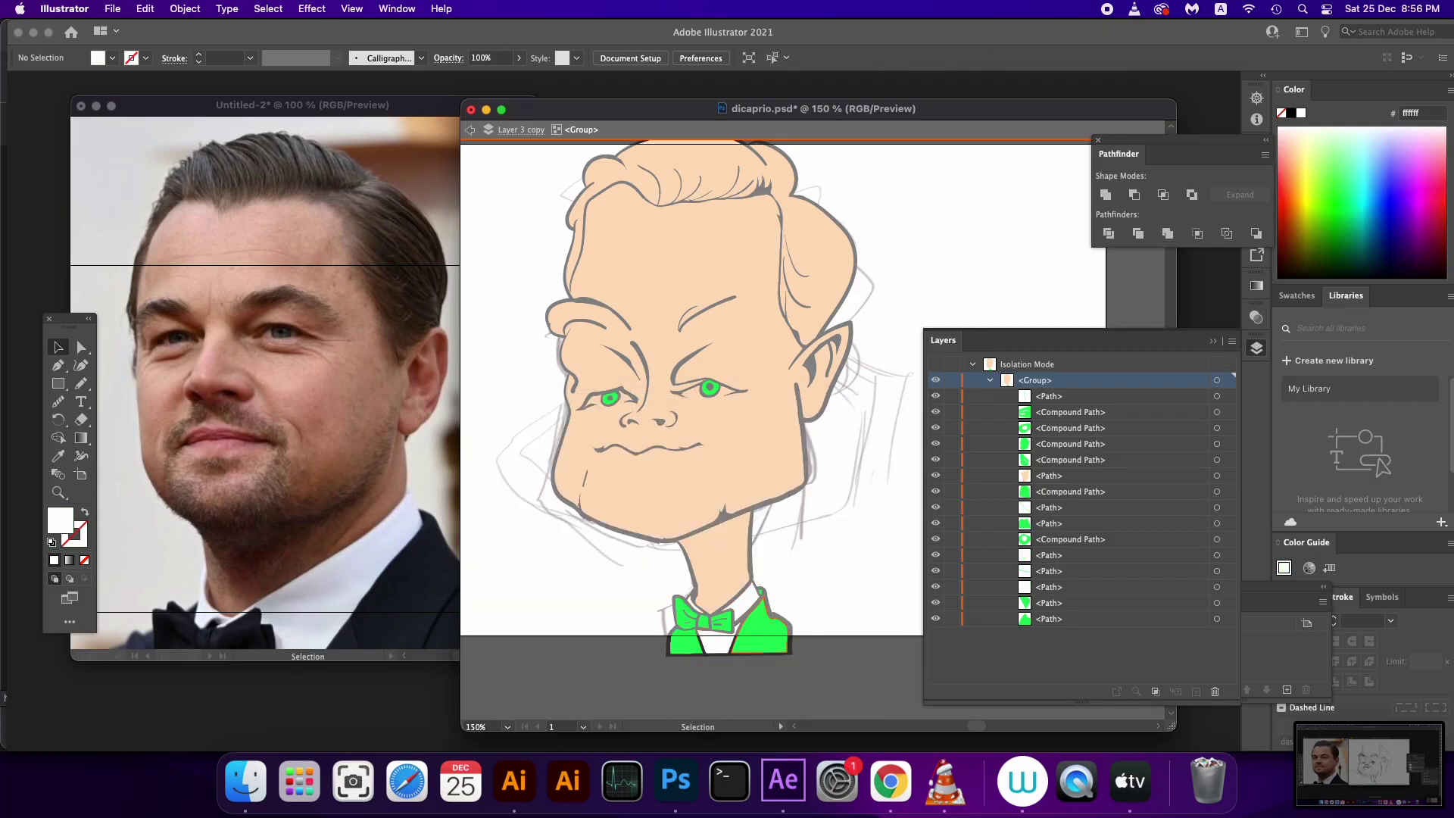
Fill the left and right collar shapes dark grey 424649
{"action": "left_click", "coordinate": [761, 625], "text": "shift"}
{"action": "left_click", "coordinate": [685, 615], "text": "shift"}
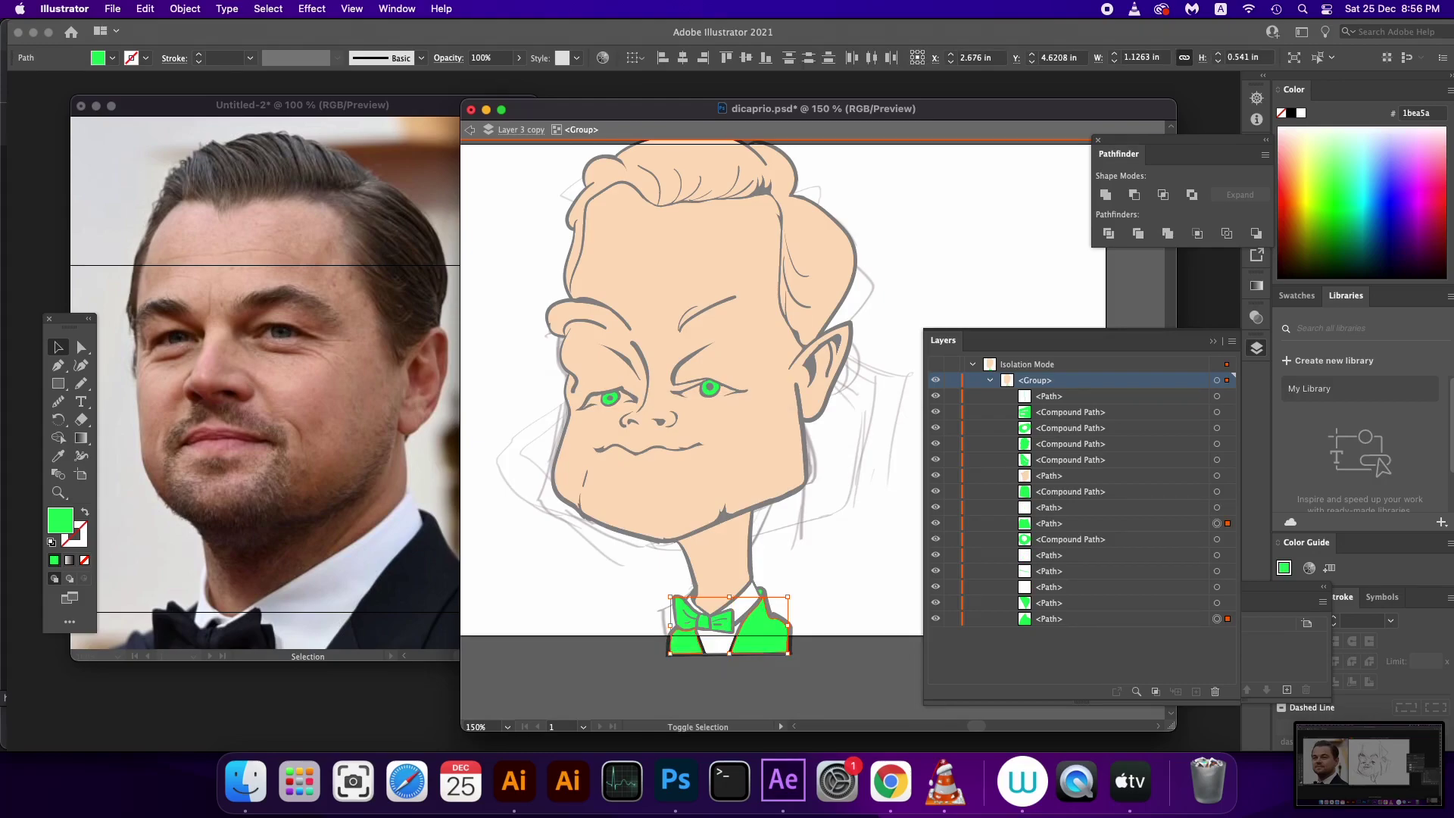
{"action": "double_click", "coordinate": [60, 521]}
{"action": "type", "text": "424649"}
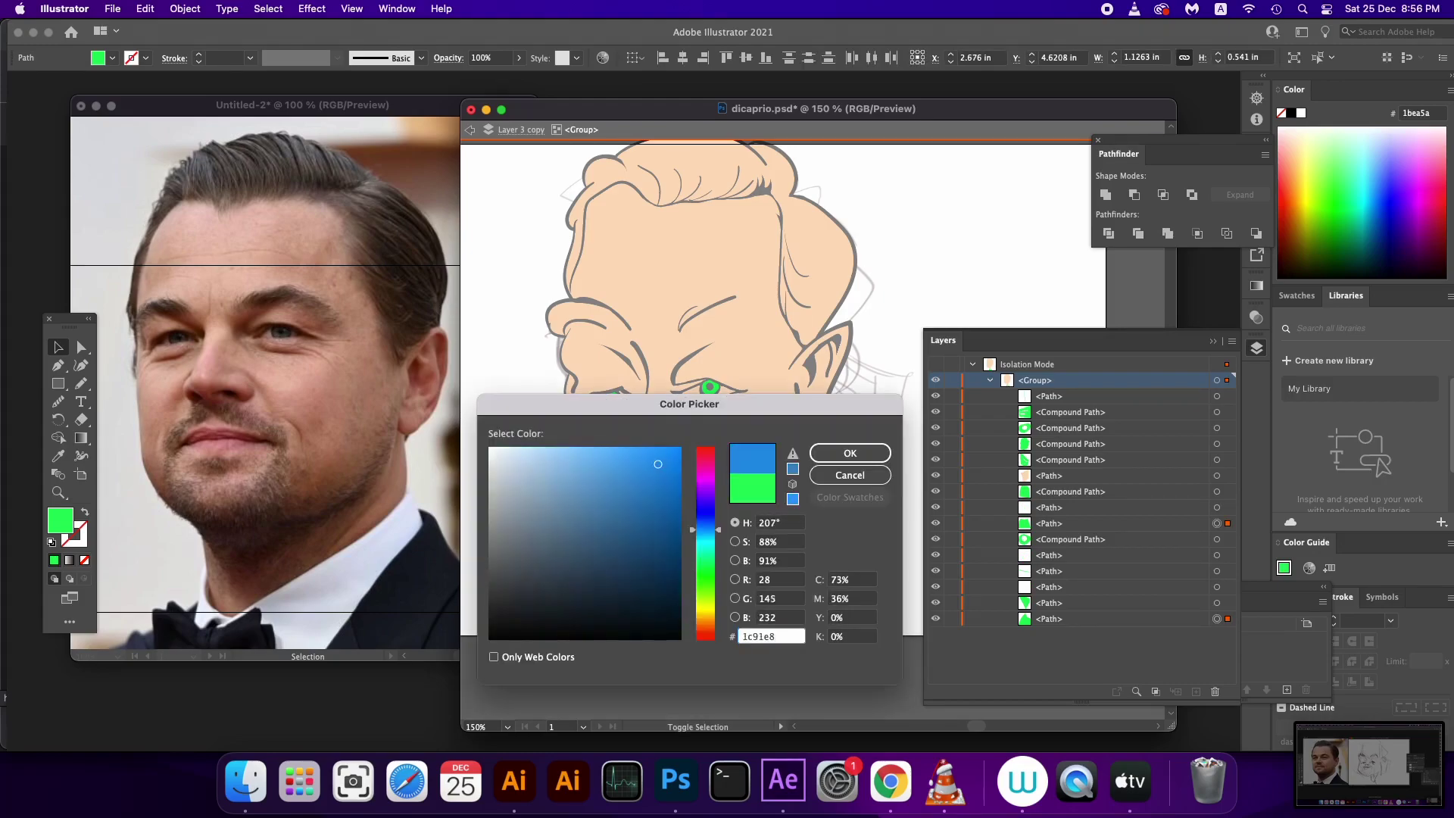
{"action": "key", "text": "Return"}
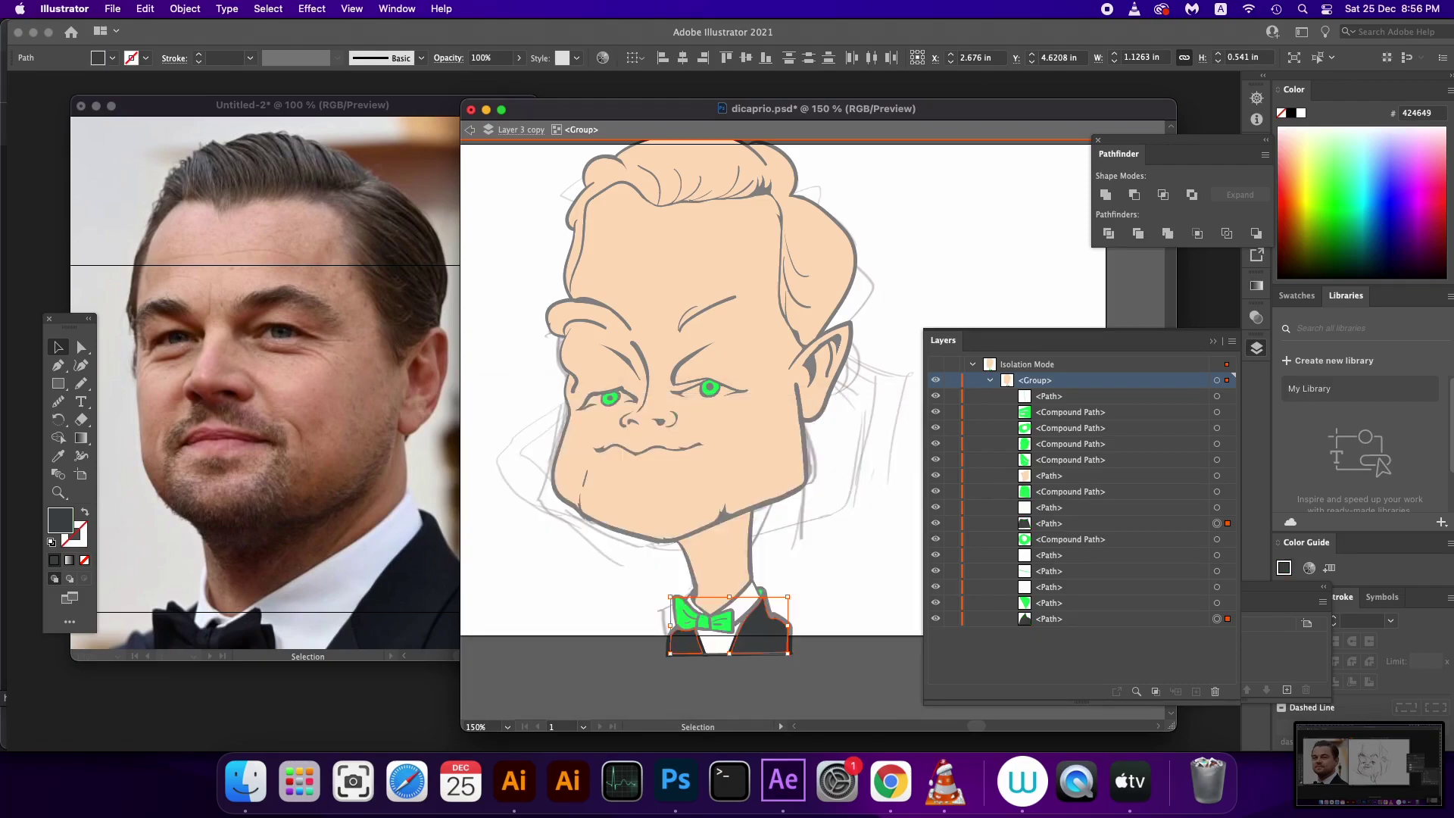
{"action": "left_click", "coordinate": [768, 602]}
Eyedrop the jacket's dark grey onto the neck piece and bow tie, then exit isolation mode
{"action": "left_click", "coordinate": [761, 589]}
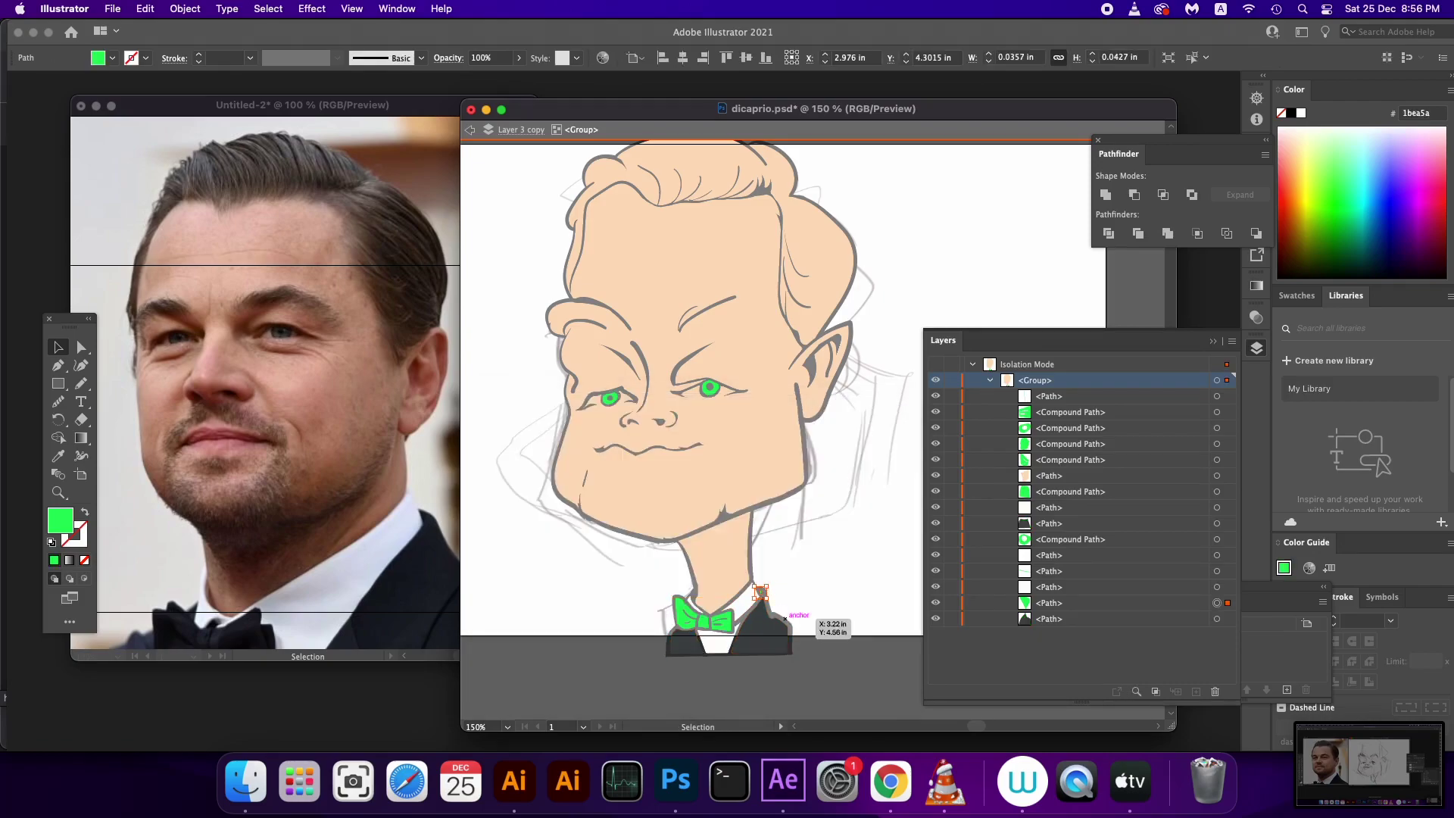
{"action": "key", "text": "i"}
{"action": "left_click", "coordinate": [765, 636]}
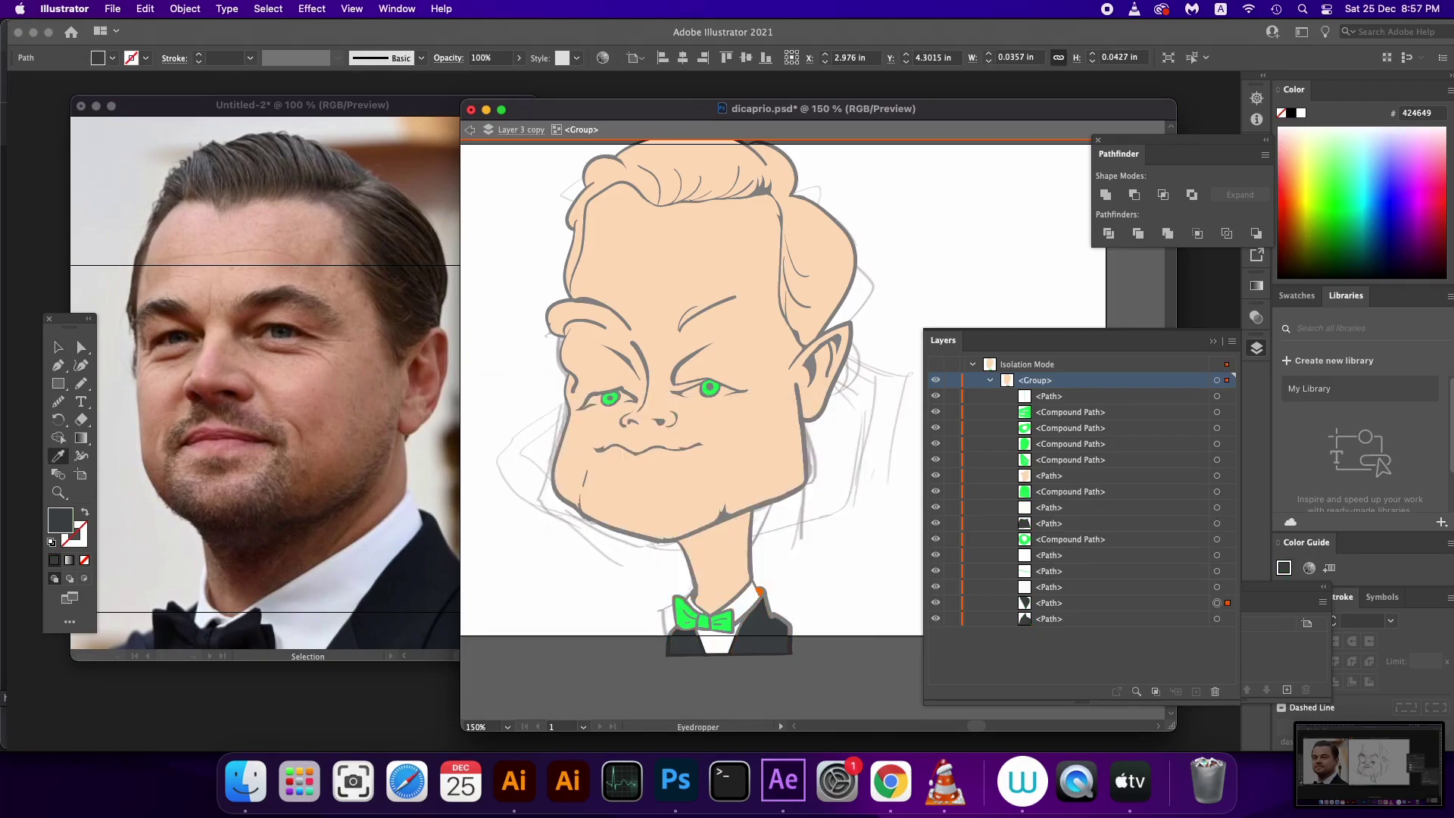
{"action": "key", "text": "v"}
{"action": "left_click", "coordinate": [841, 634]}
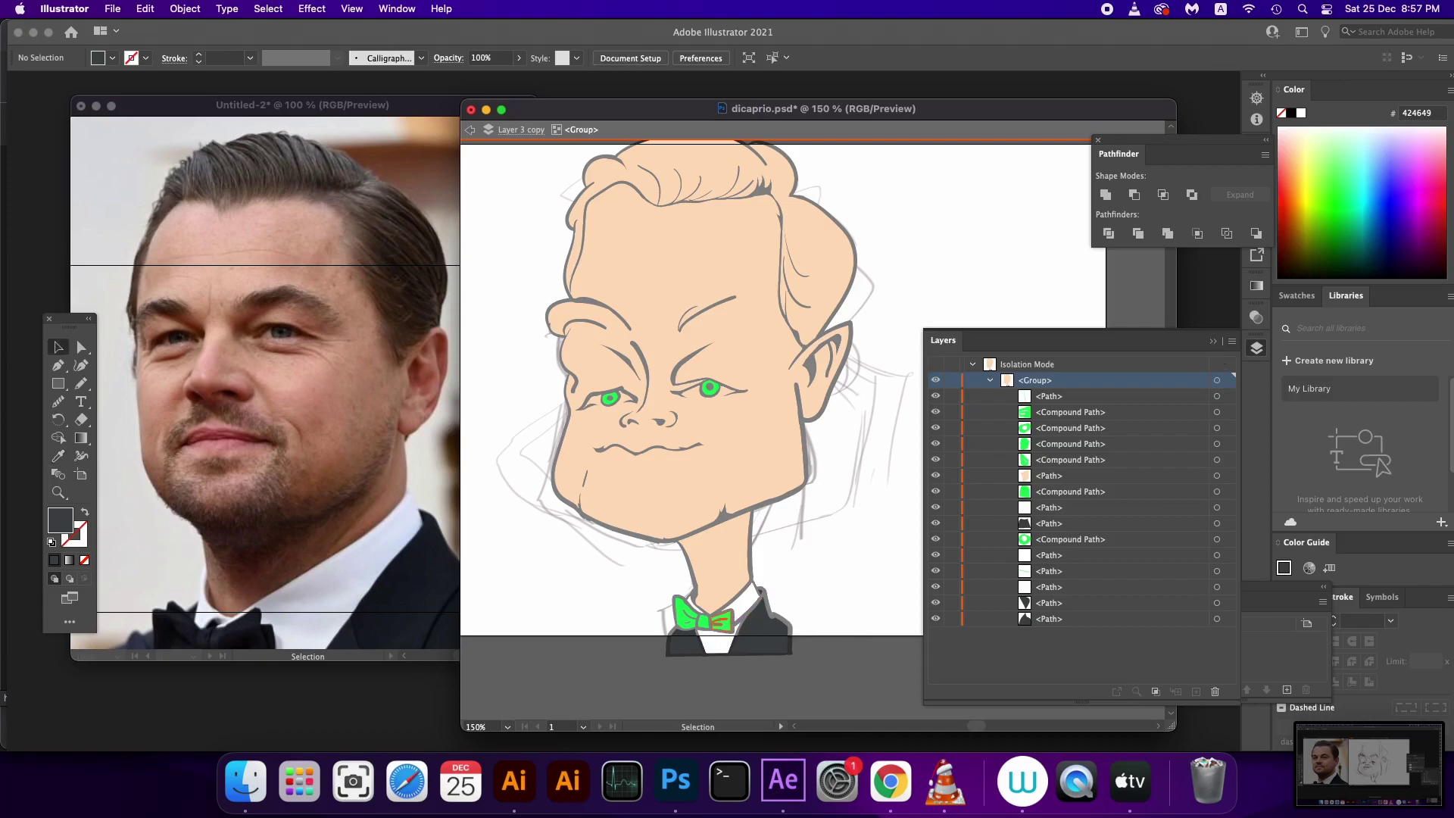
{"action": "left_click", "coordinate": [695, 620]}
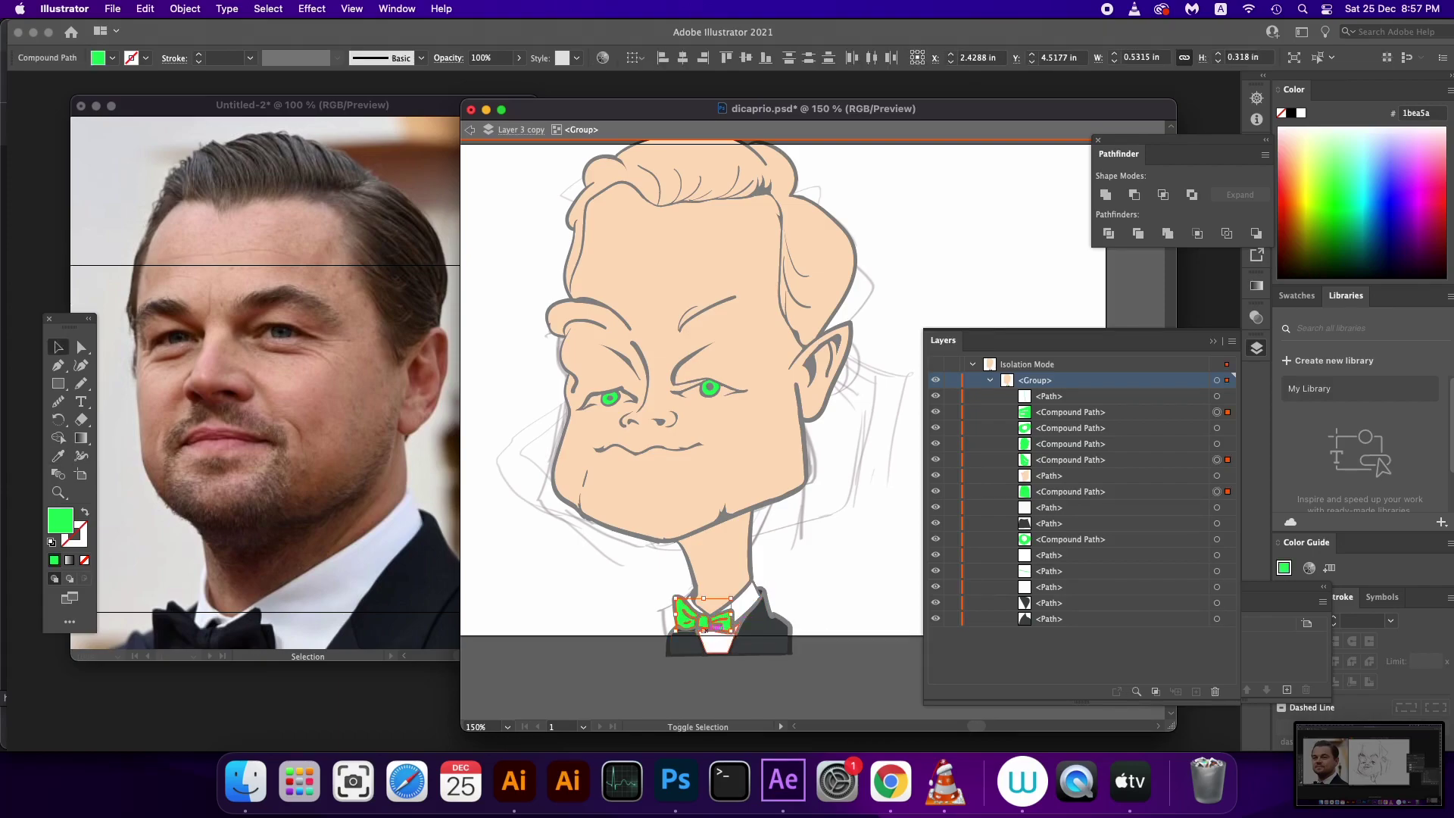
{"action": "key", "text": "i"}
{"action": "left_click", "coordinate": [767, 630]}
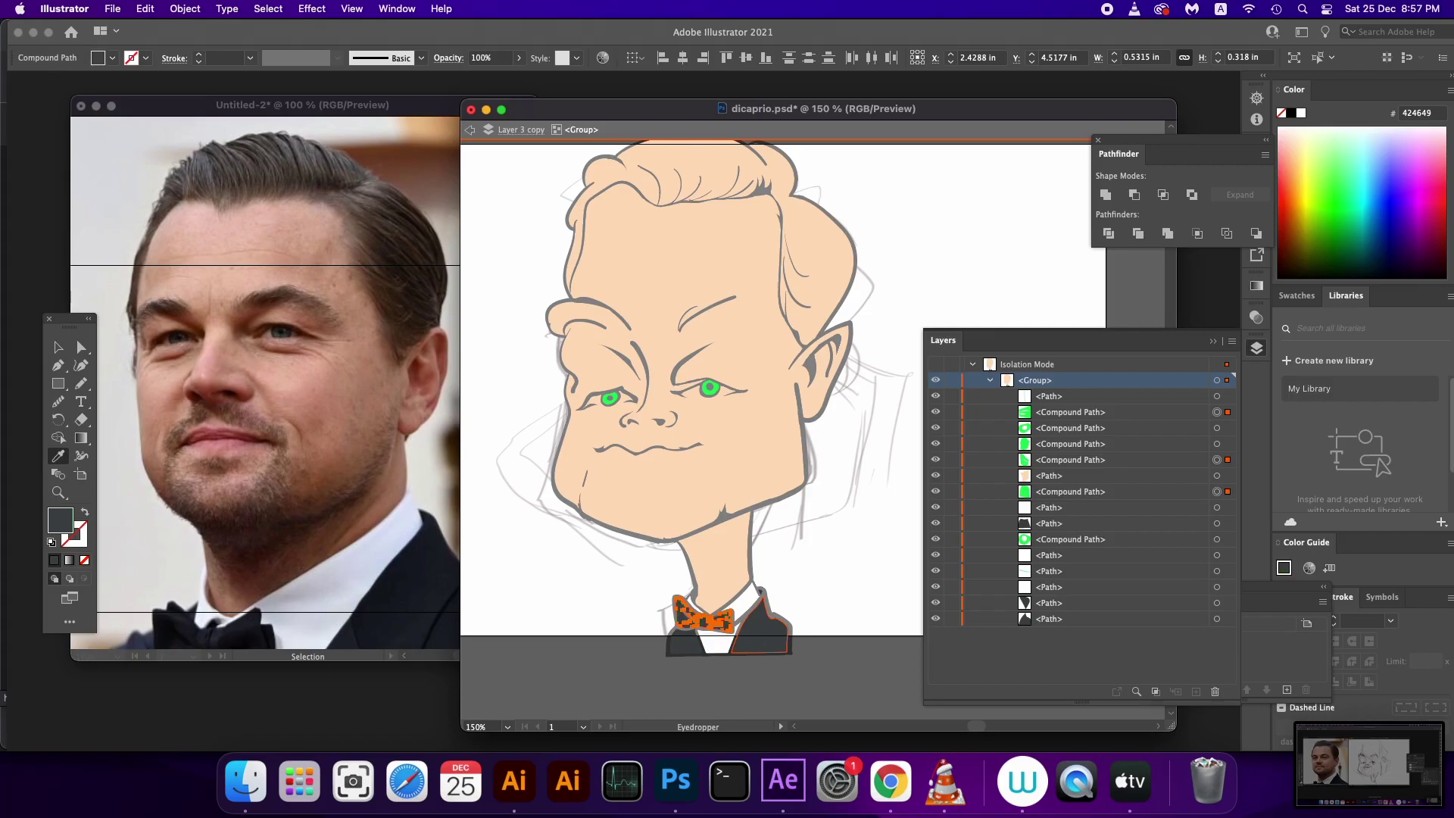
{"action": "key", "text": "v"}
{"action": "key", "text": "Escape"}
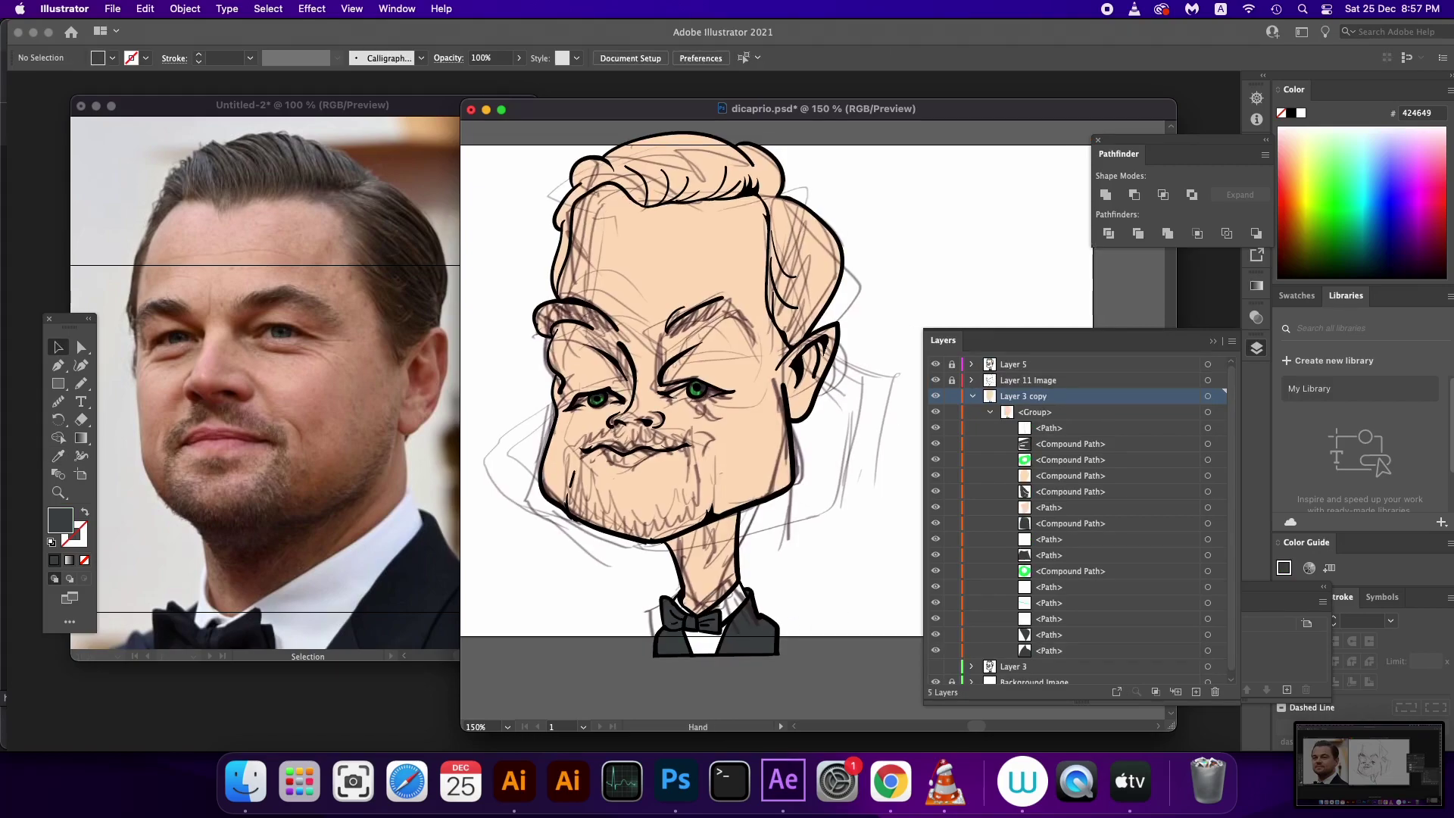
Select the left and right iris paths and set their fill to hex 91cad8
{"action": "left_click", "coordinate": [695, 391]}
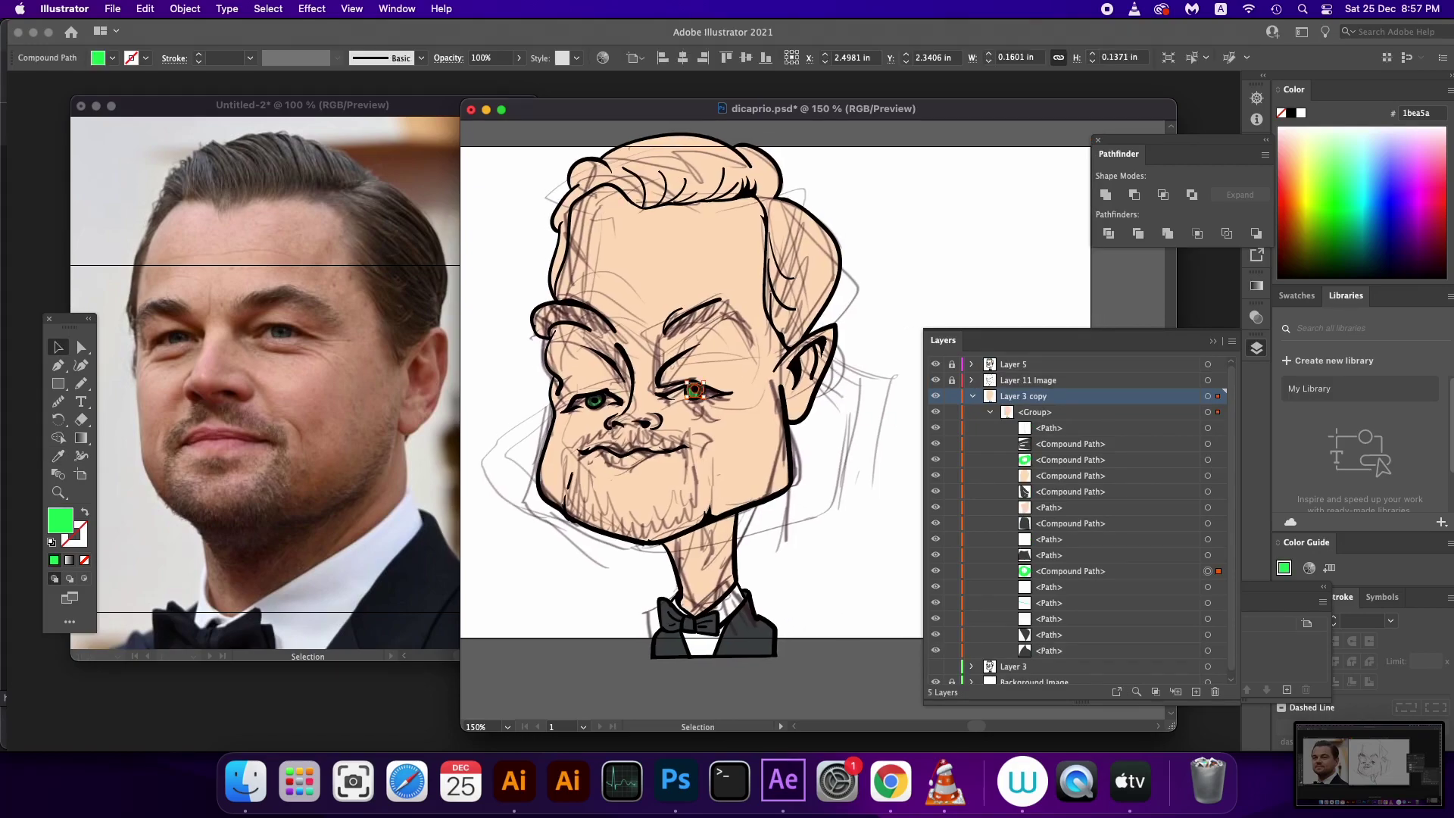
{"action": "left_click", "coordinate": [595, 400], "text": "shift"}
{"action": "double_click", "coordinate": [60, 521]}
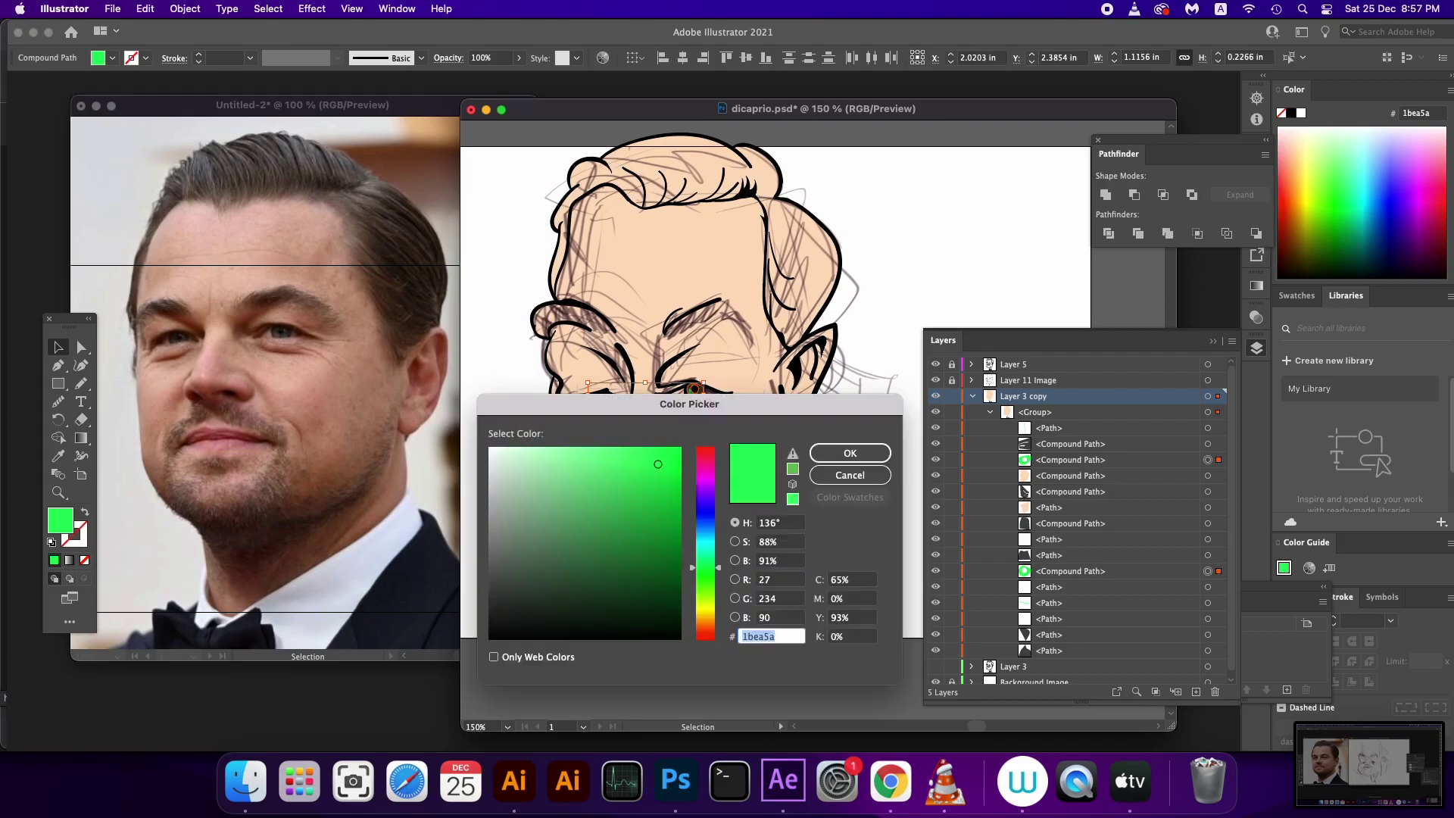
{"action": "type", "text": "1cb8e8"}
{"action": "key", "text": "BackSpace"}
{"action": "key", "text": "BackSpace"}
{"action": "key", "text": "BackSpace"}
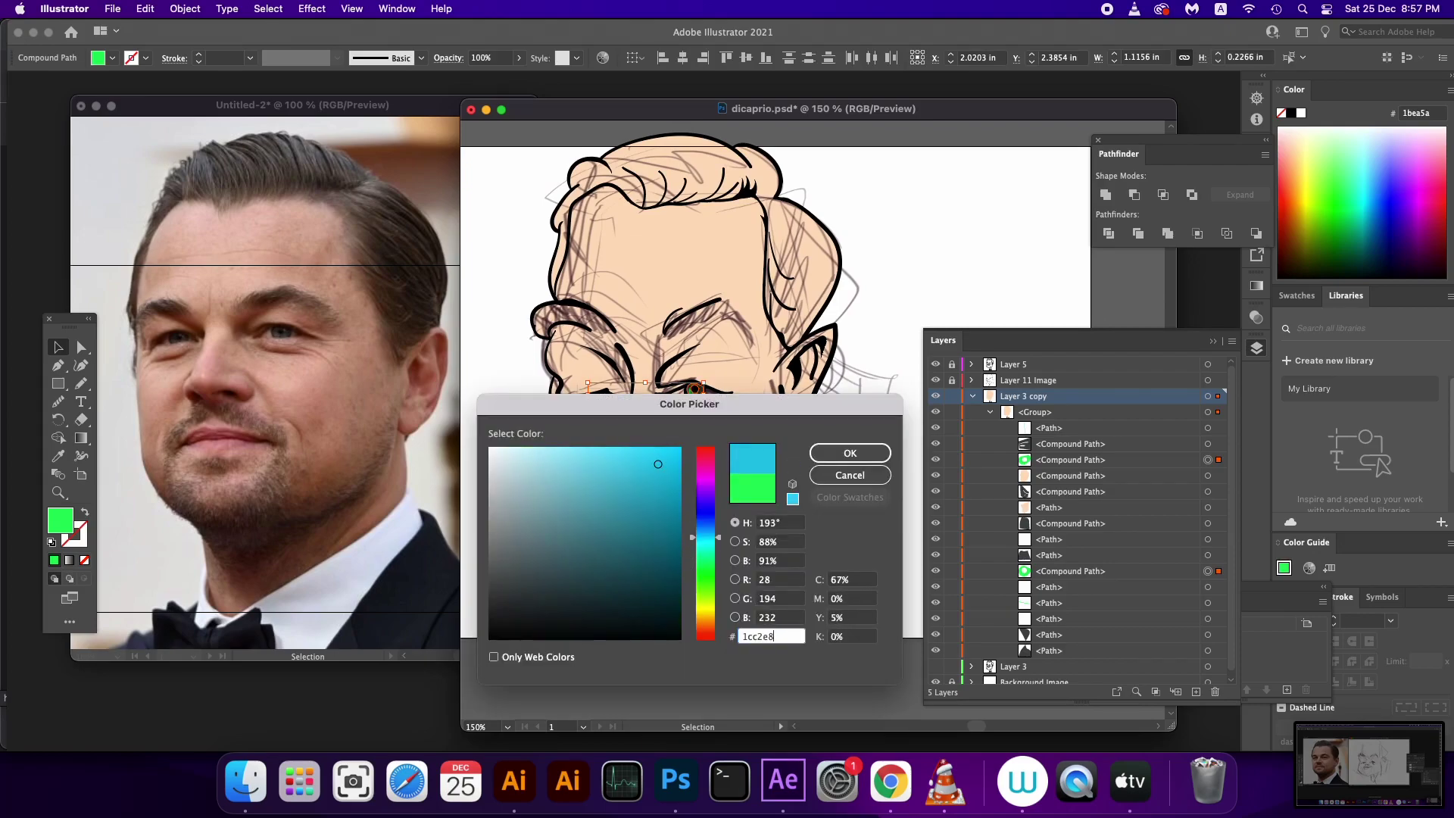
{"action": "type", "text": "91cad8"}
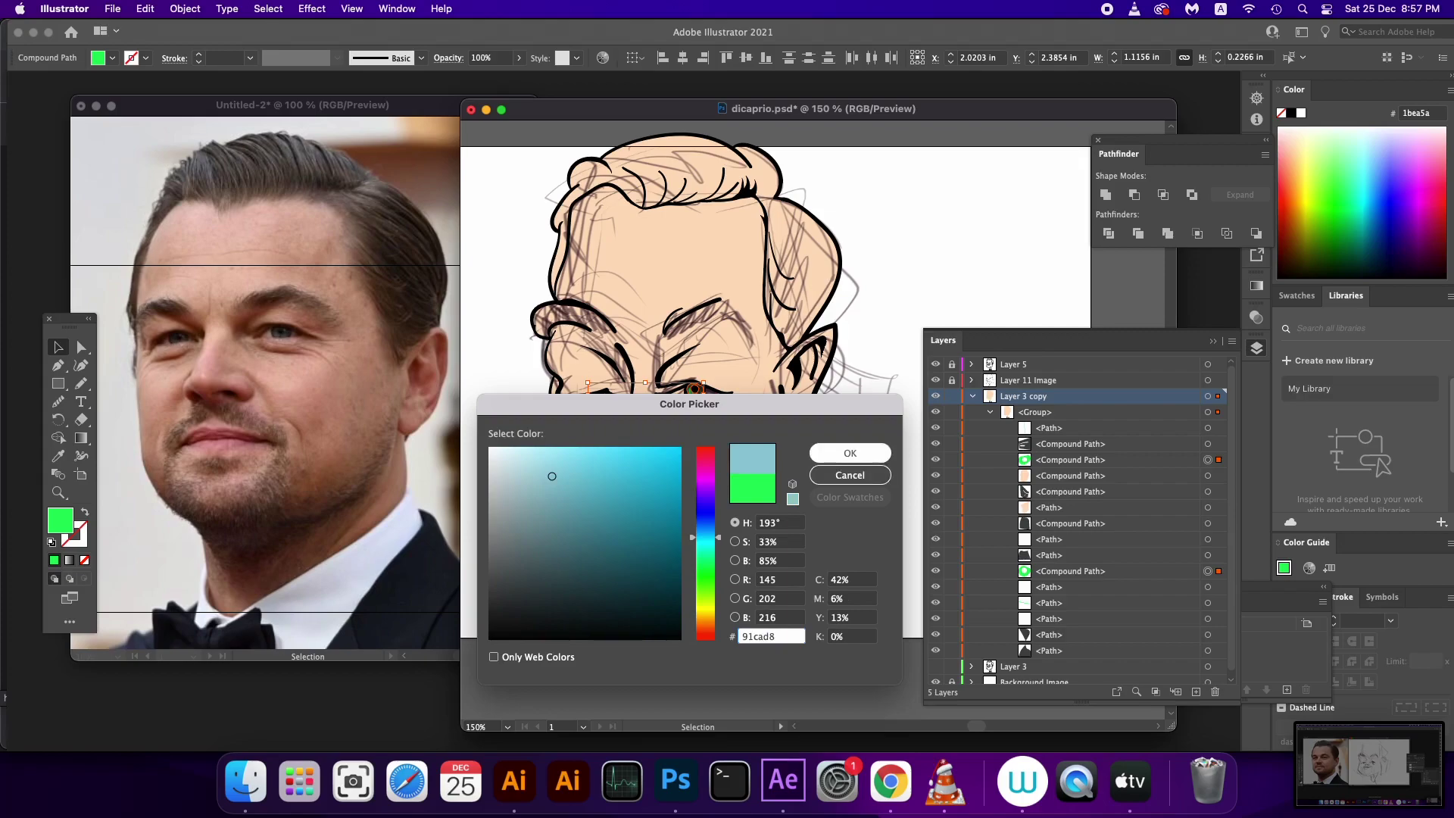
{"action": "left_click", "coordinate": [850, 453]}
{"action": "key", "text": "super+shift+a"}
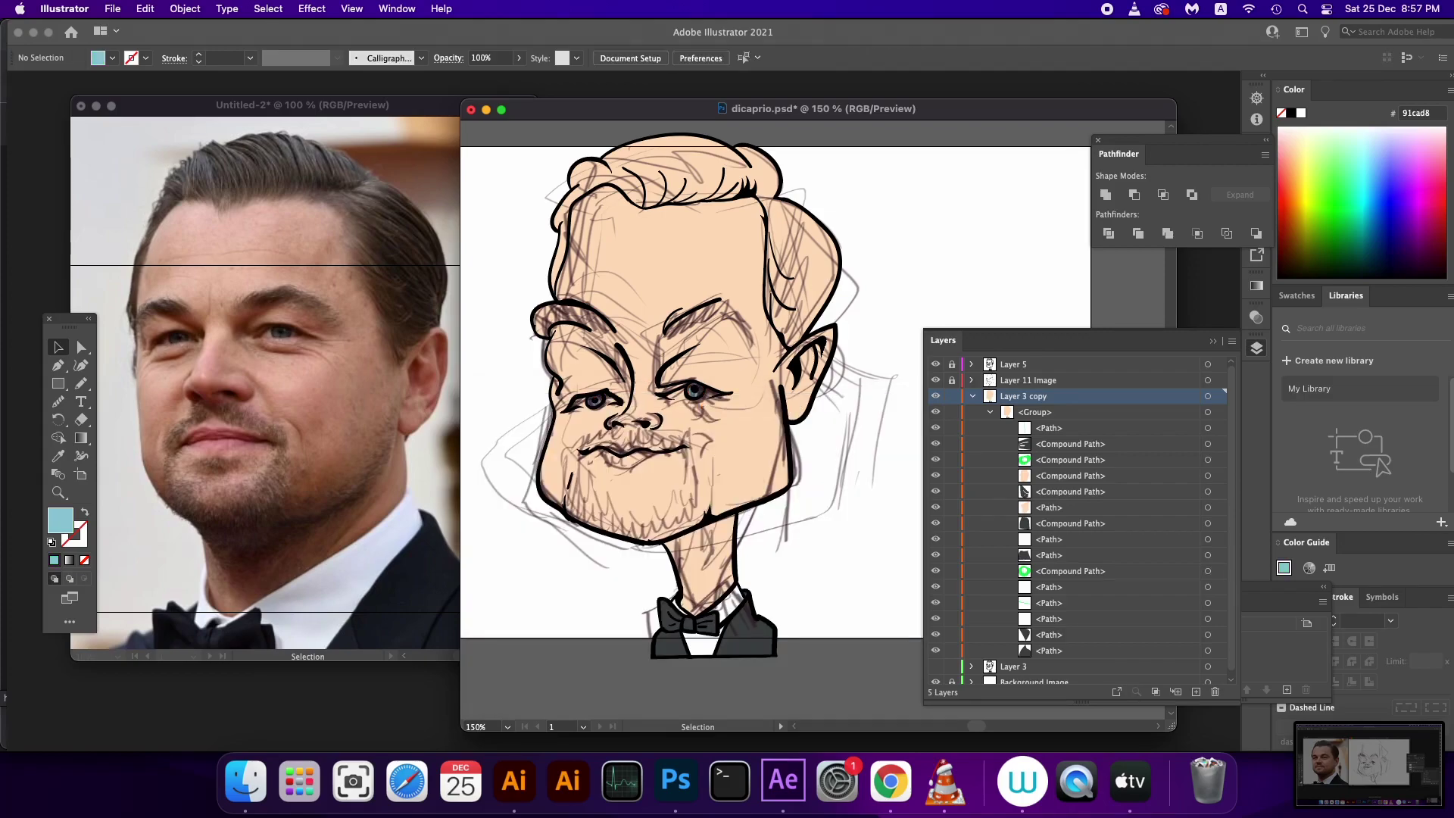
{"action": "left_click", "coordinate": [972, 396]}
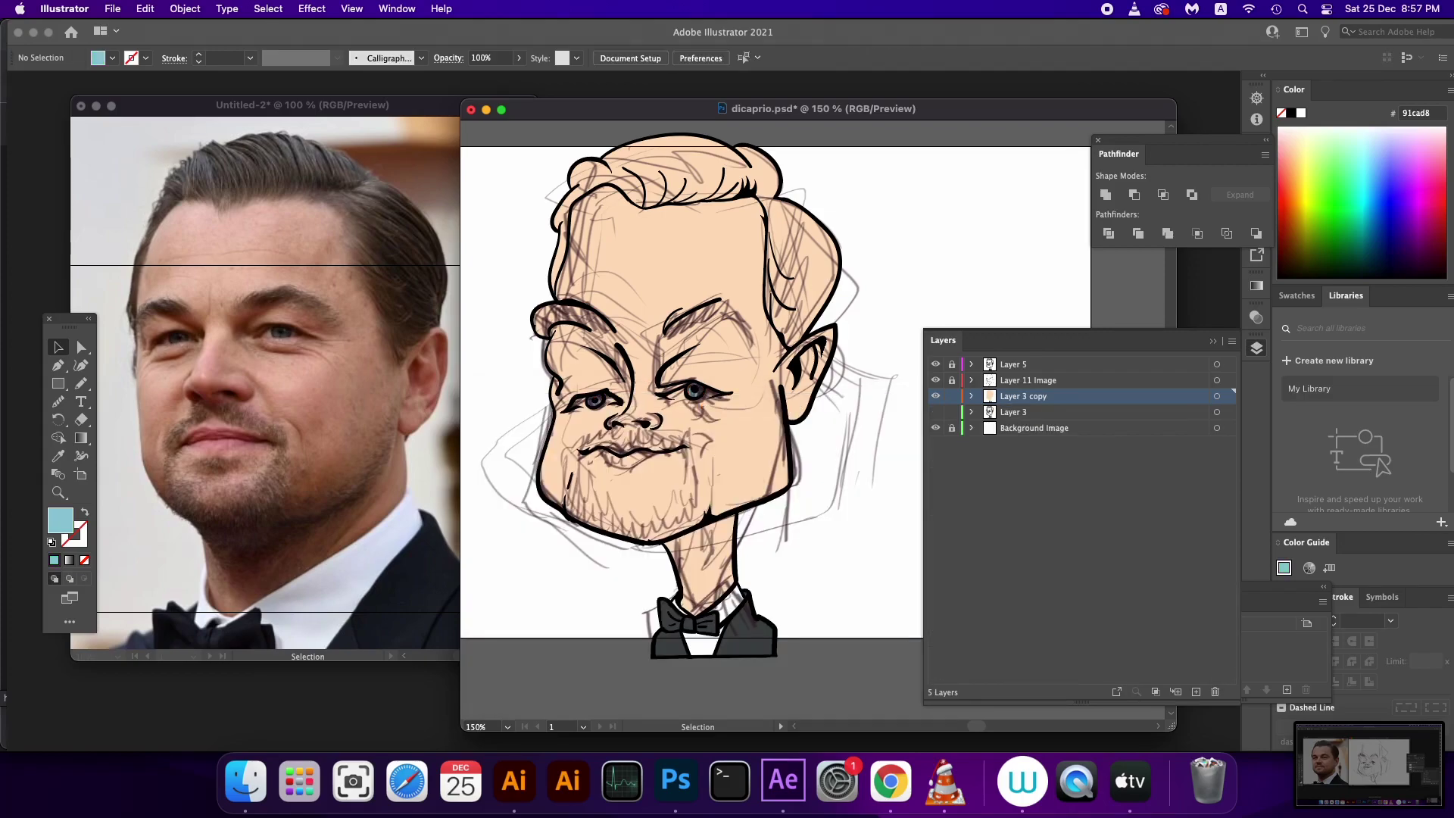
Select the head's skin compound path in Layer 3 copy, then lock that layer
{"action": "left_click", "coordinate": [973, 396]}
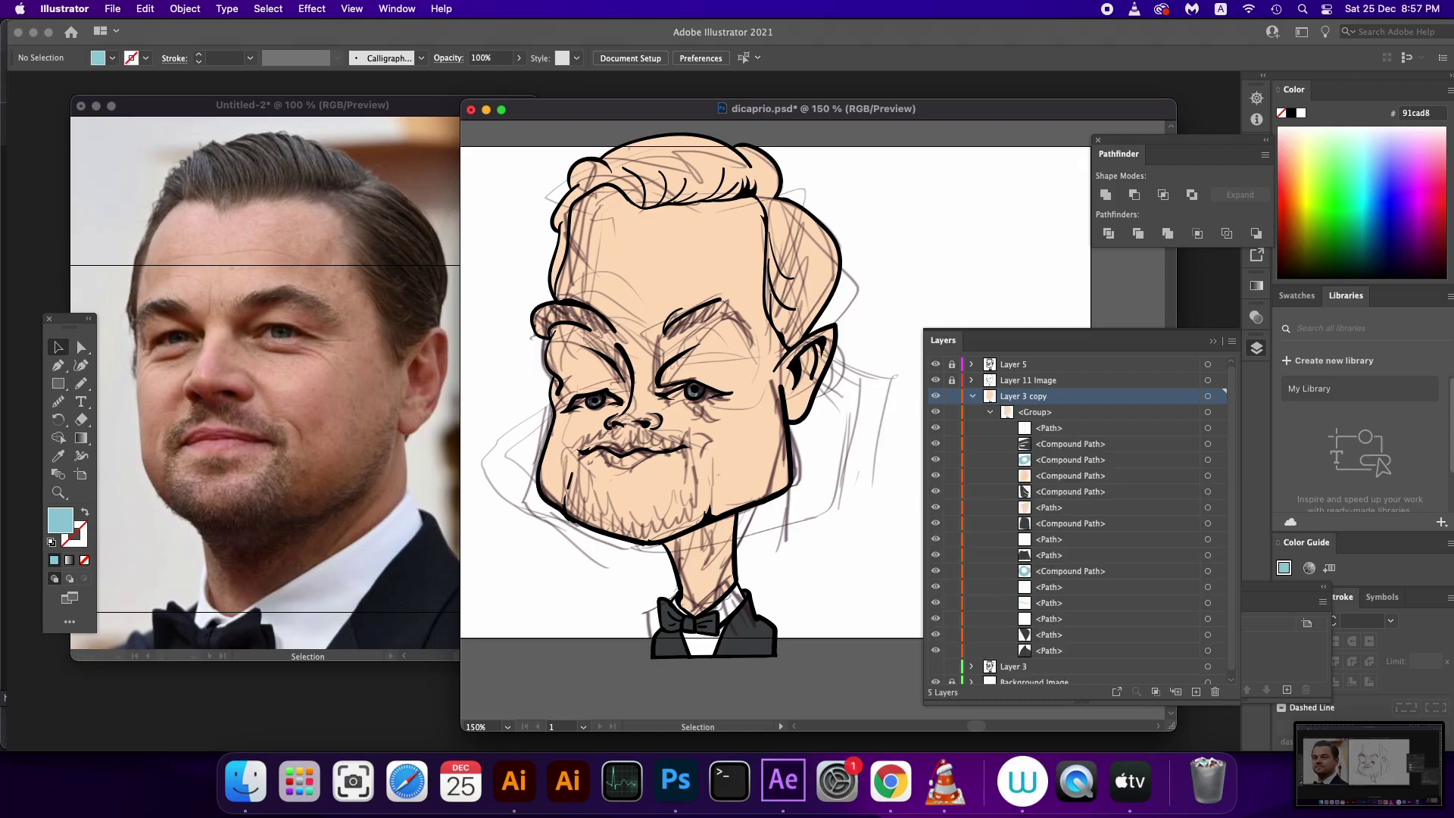
{"action": "left_click", "coordinate": [972, 397]}
{"action": "left_click", "coordinate": [972, 396]}
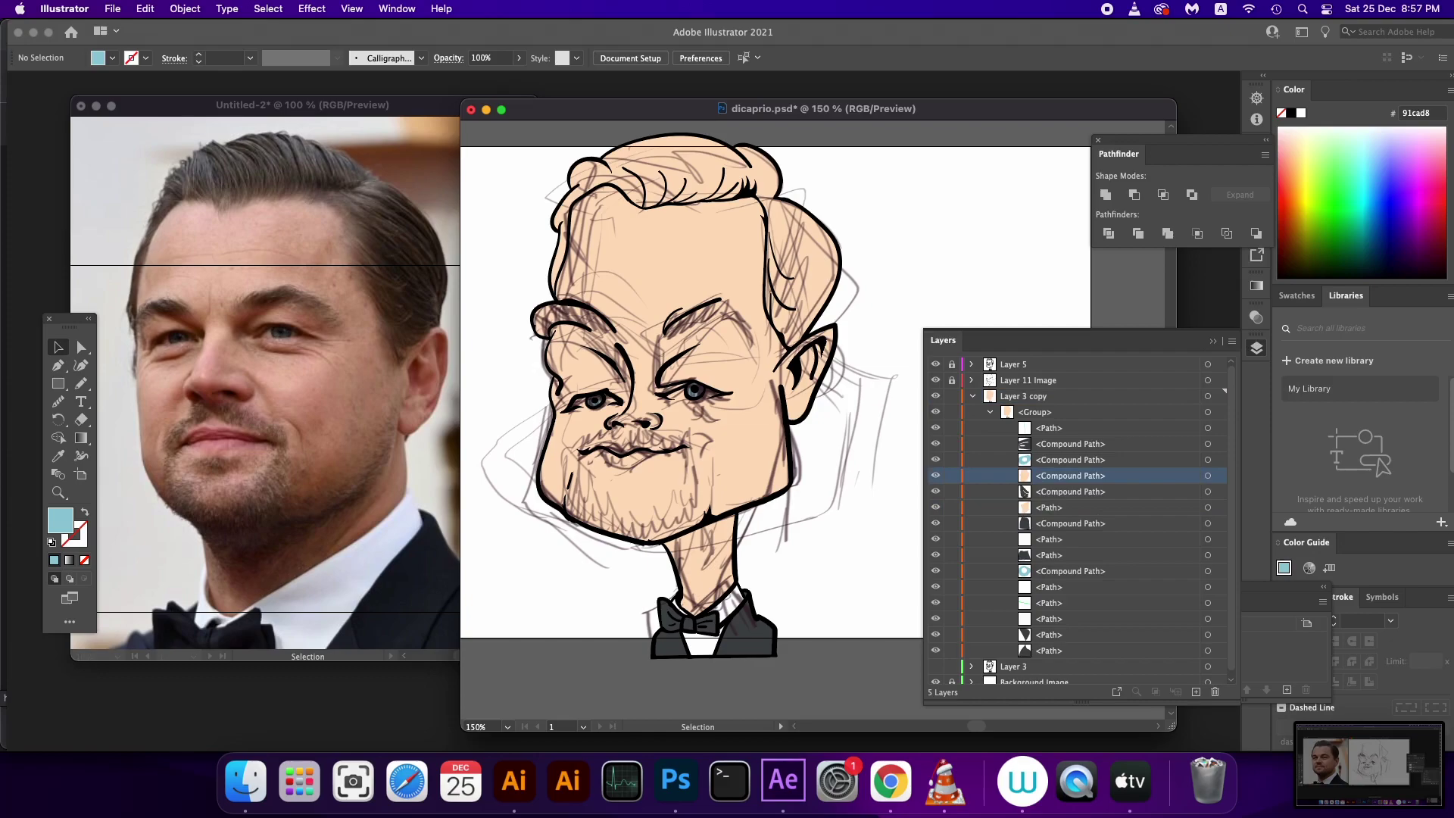
{"action": "left_click", "coordinate": [1208, 476]}
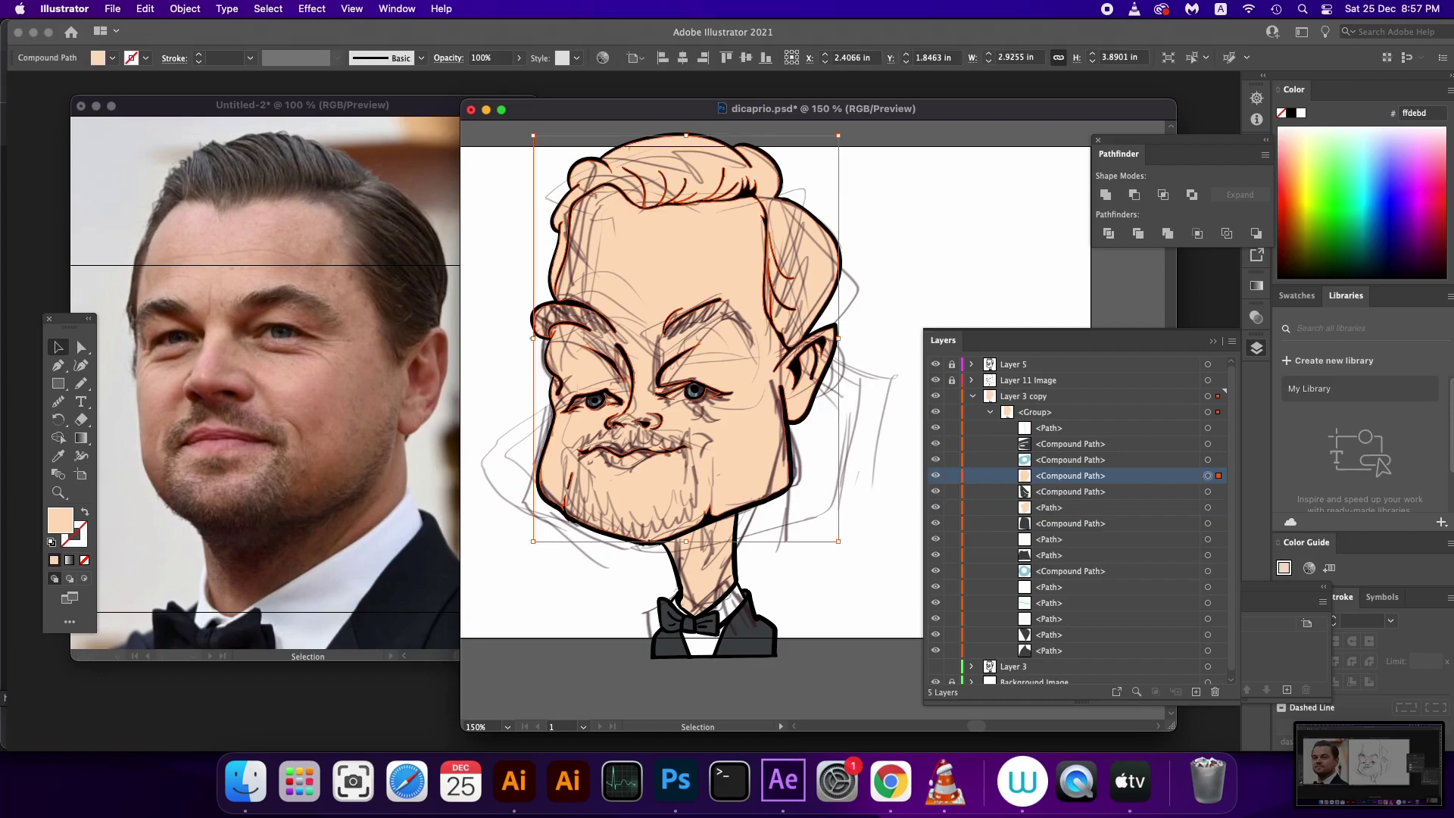
{"action": "key", "text": "cmd+z"}
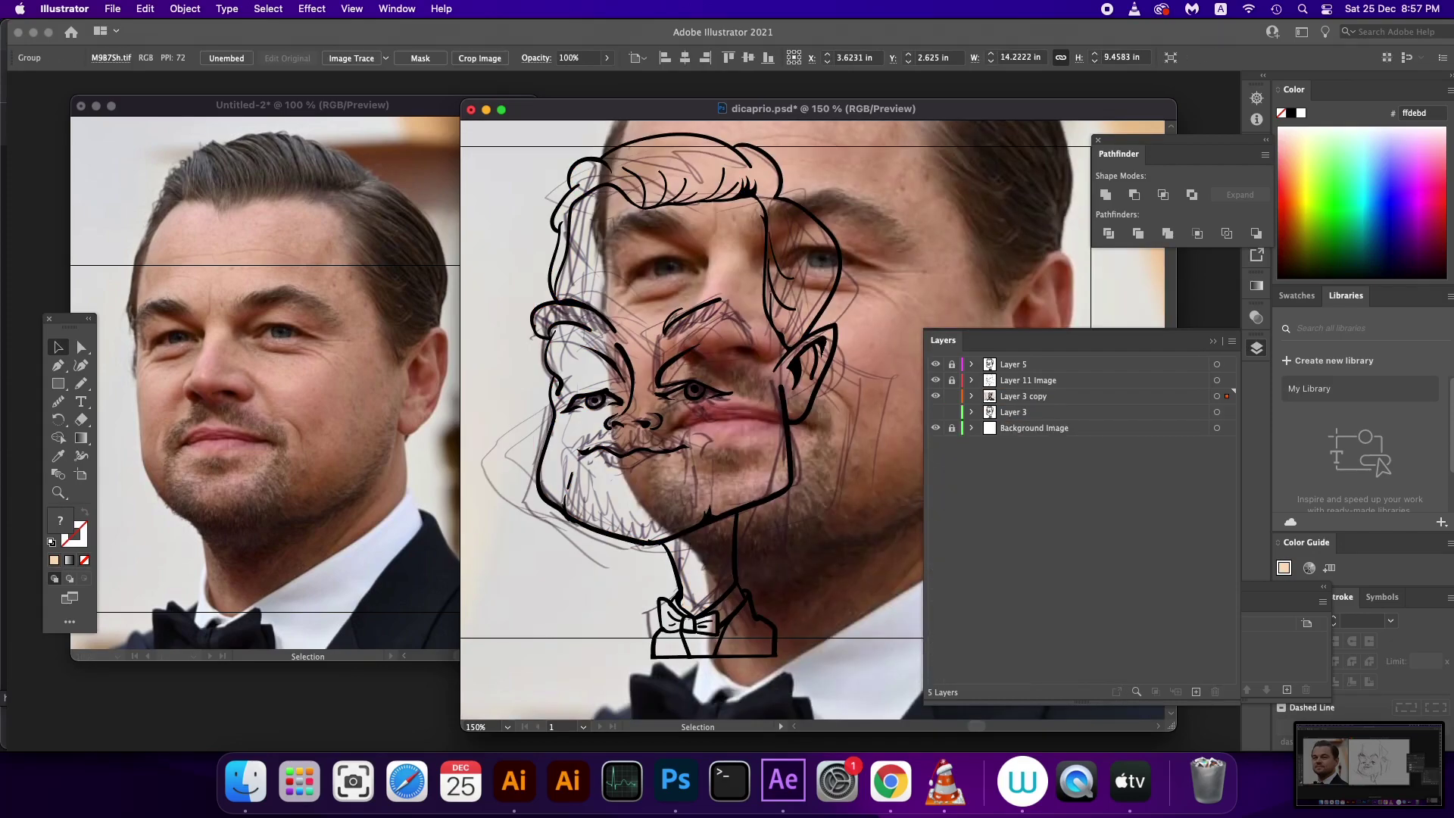
{"action": "key", "text": "cmd+shift+z"}
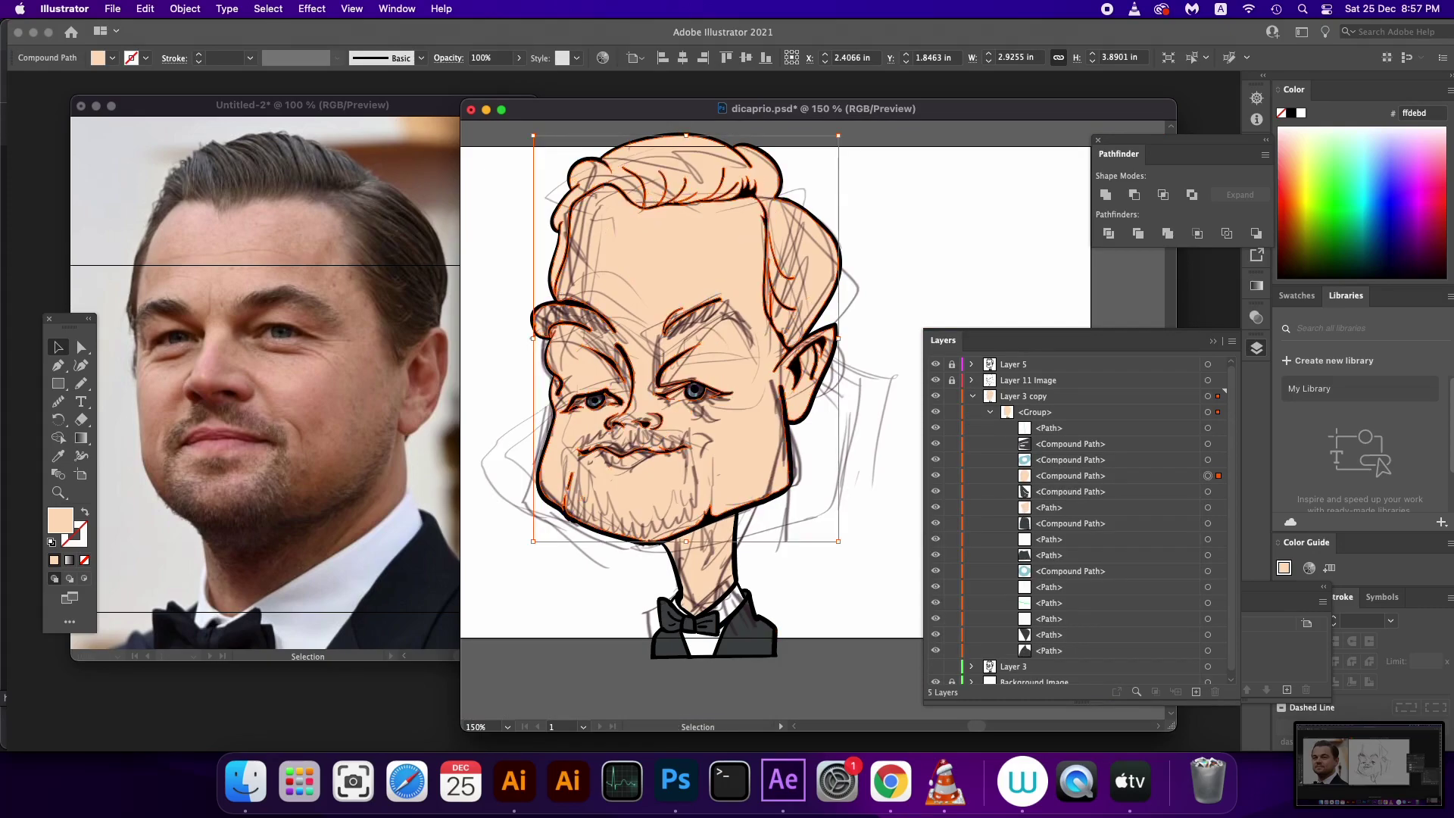
{"action": "left_click", "coordinate": [973, 396]}
{"action": "left_click", "coordinate": [952, 397]}
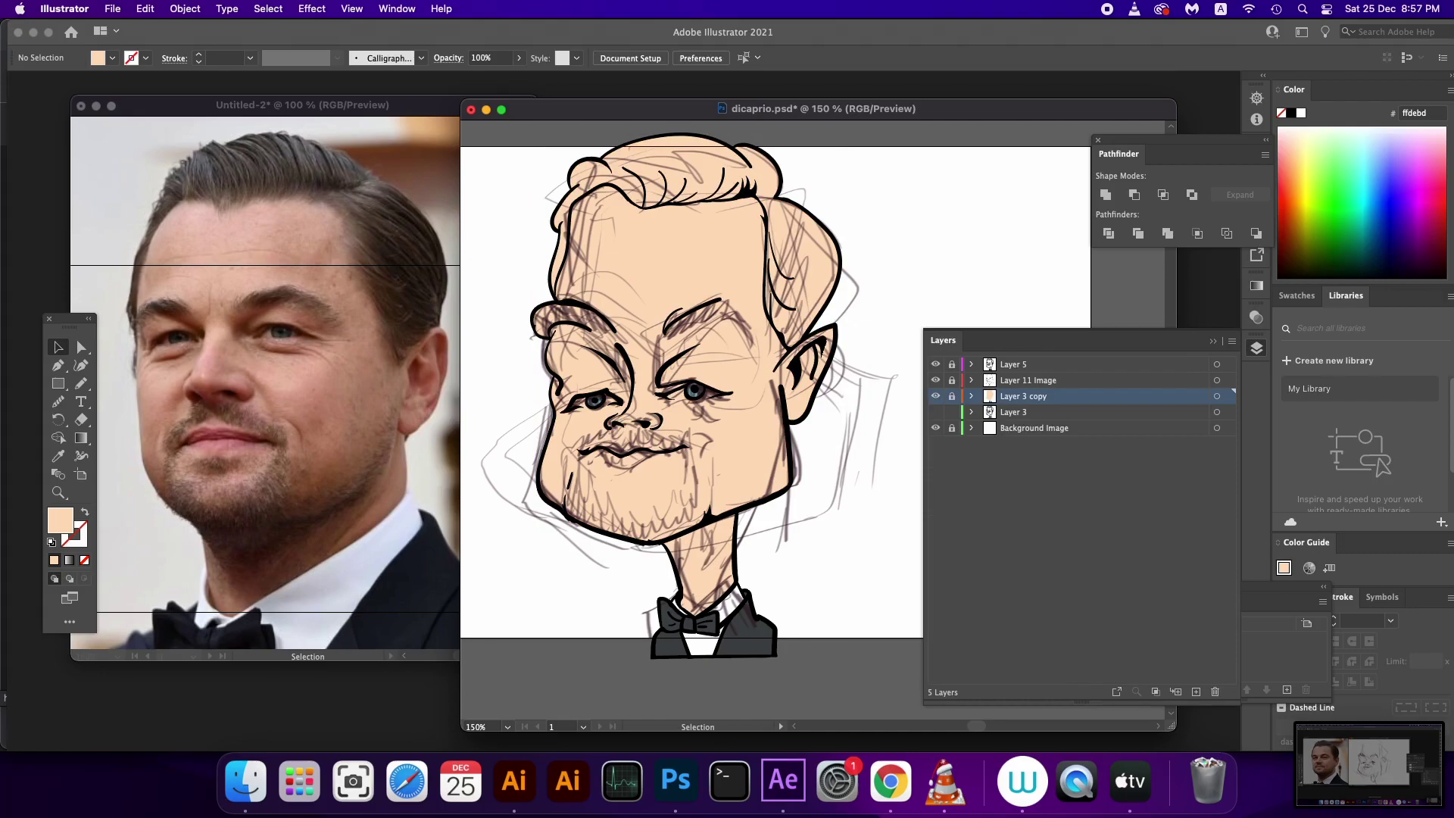
Paste the skin shape in place on a new Layer 6 and fill it dark brown 563f2b
{"action": "left_click", "coordinate": [1196, 691]}
{"action": "key", "text": "ctrl+v"}
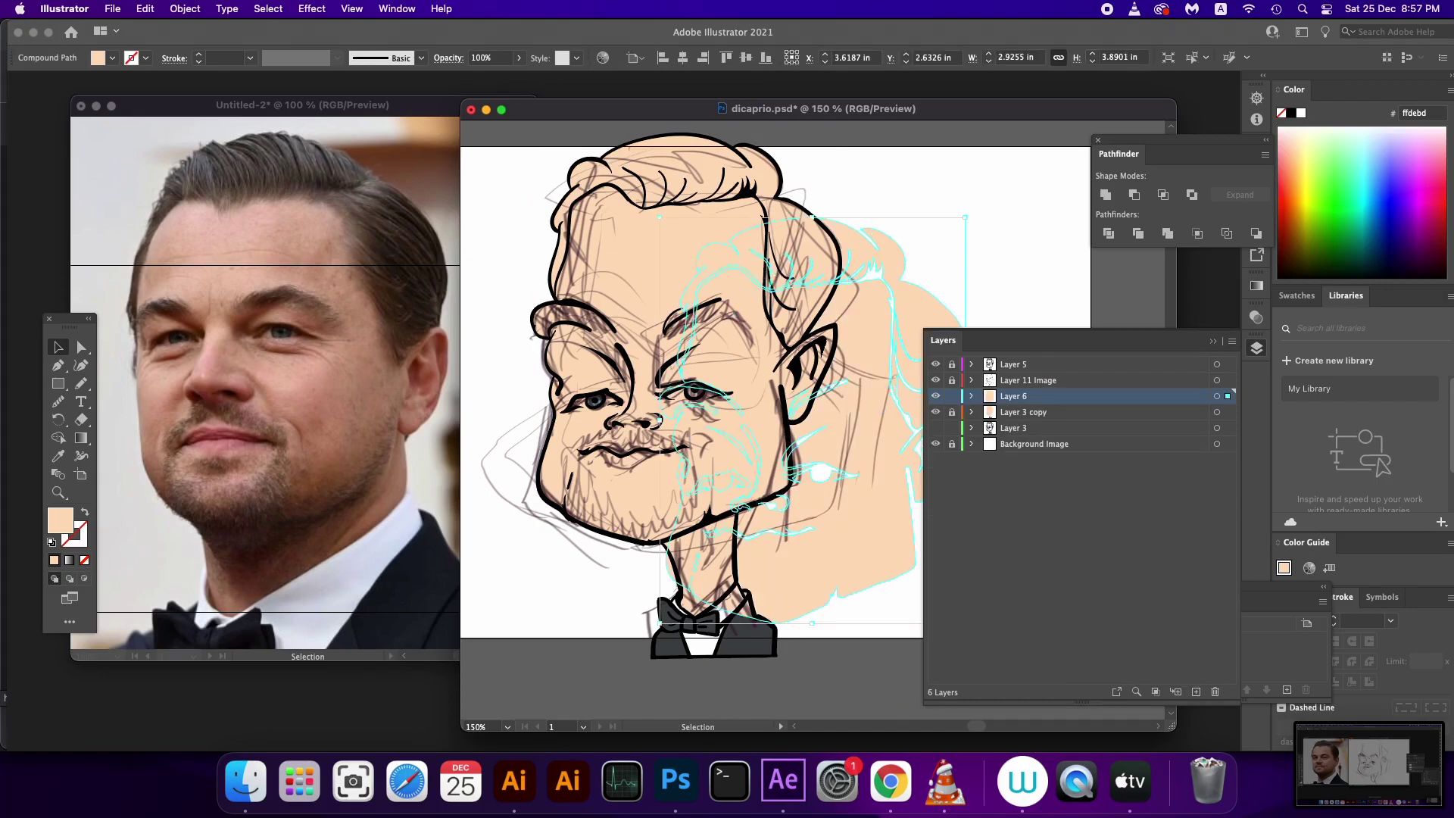
{"action": "key", "text": "Delete"}
{"action": "key", "text": "ctrl+f"}
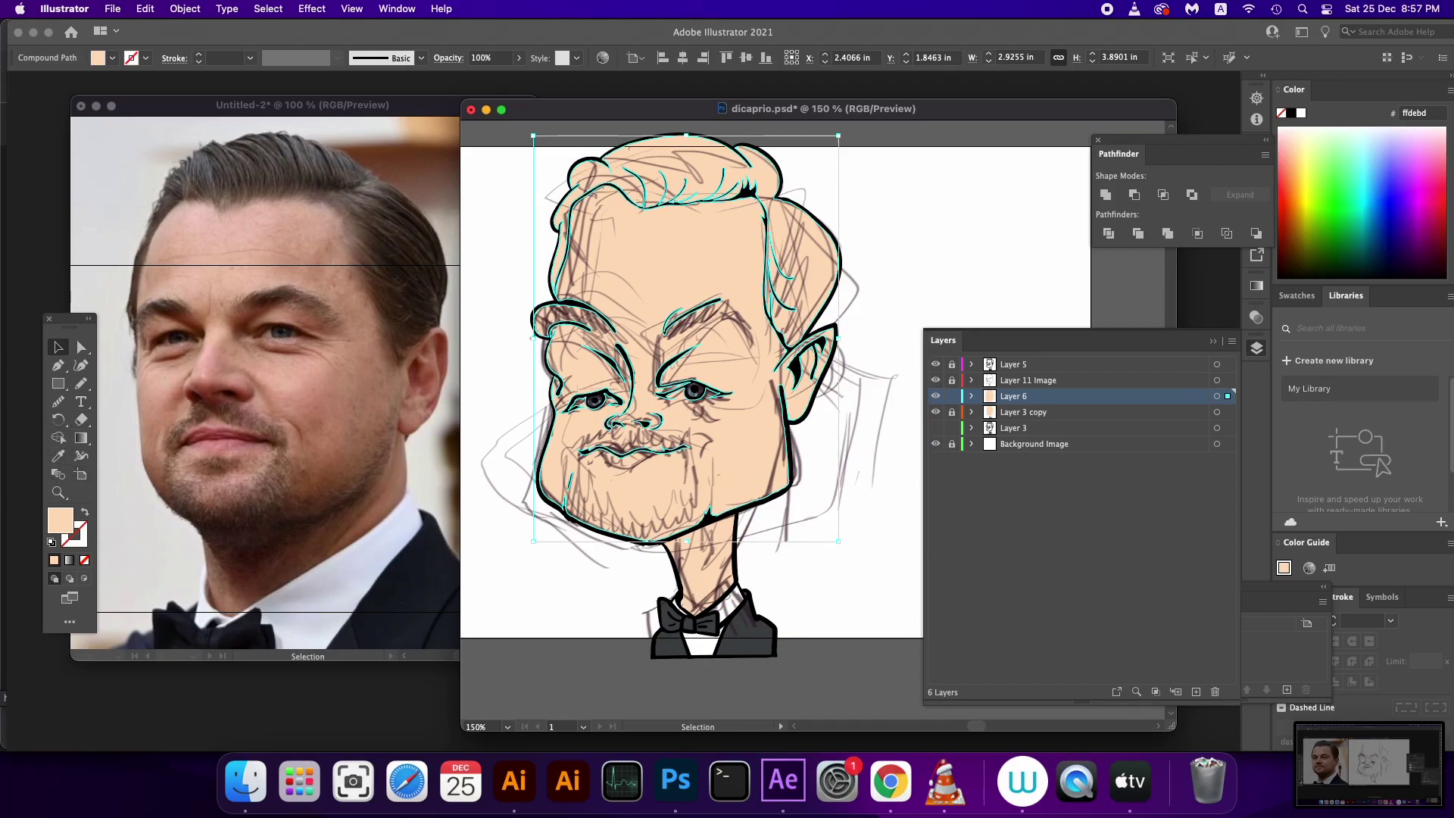
{"action": "double_click", "coordinate": [60, 520]}
{"action": "type", "text": "563f2b"}
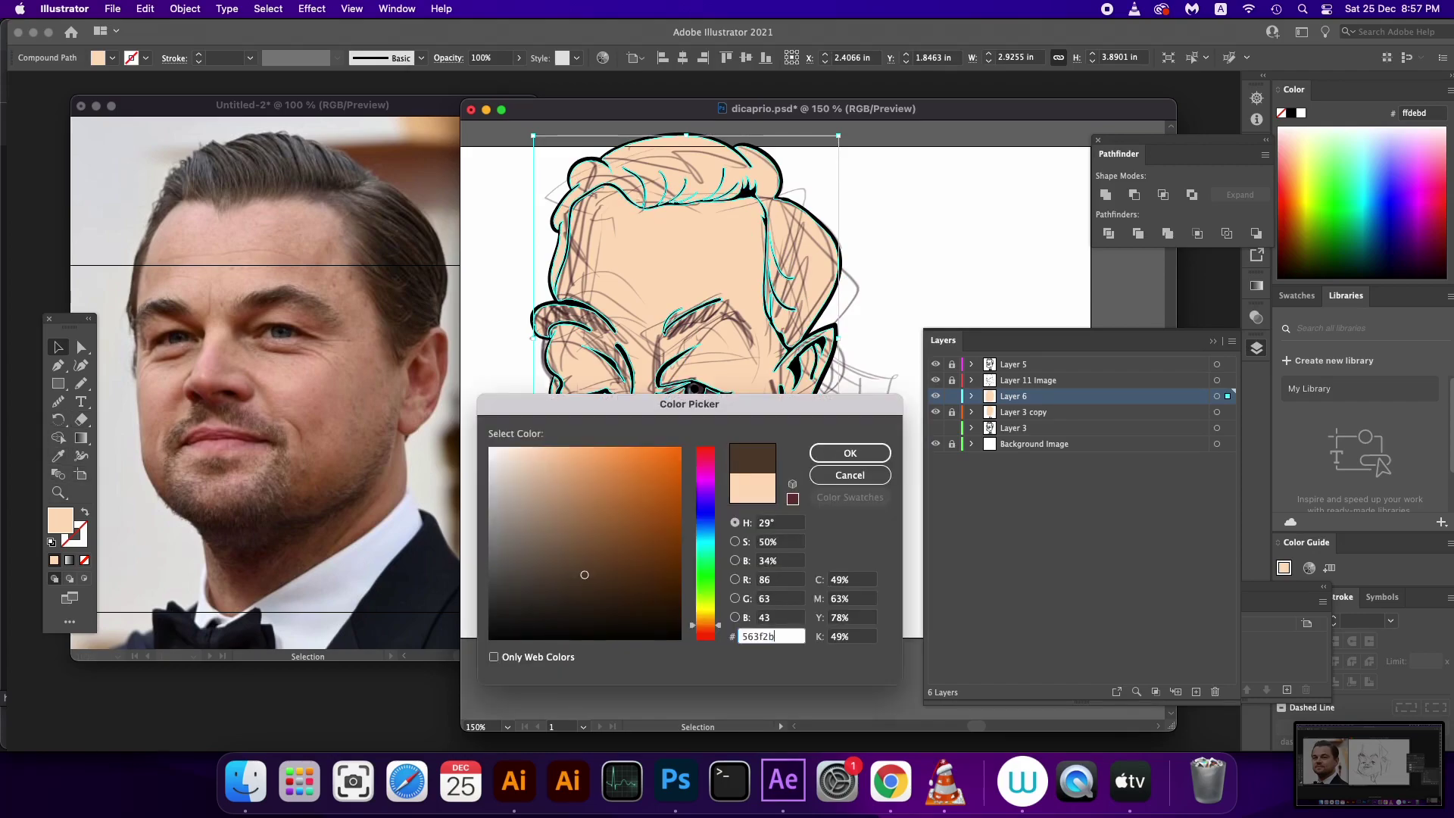
{"action": "left_click", "coordinate": [848, 452]}
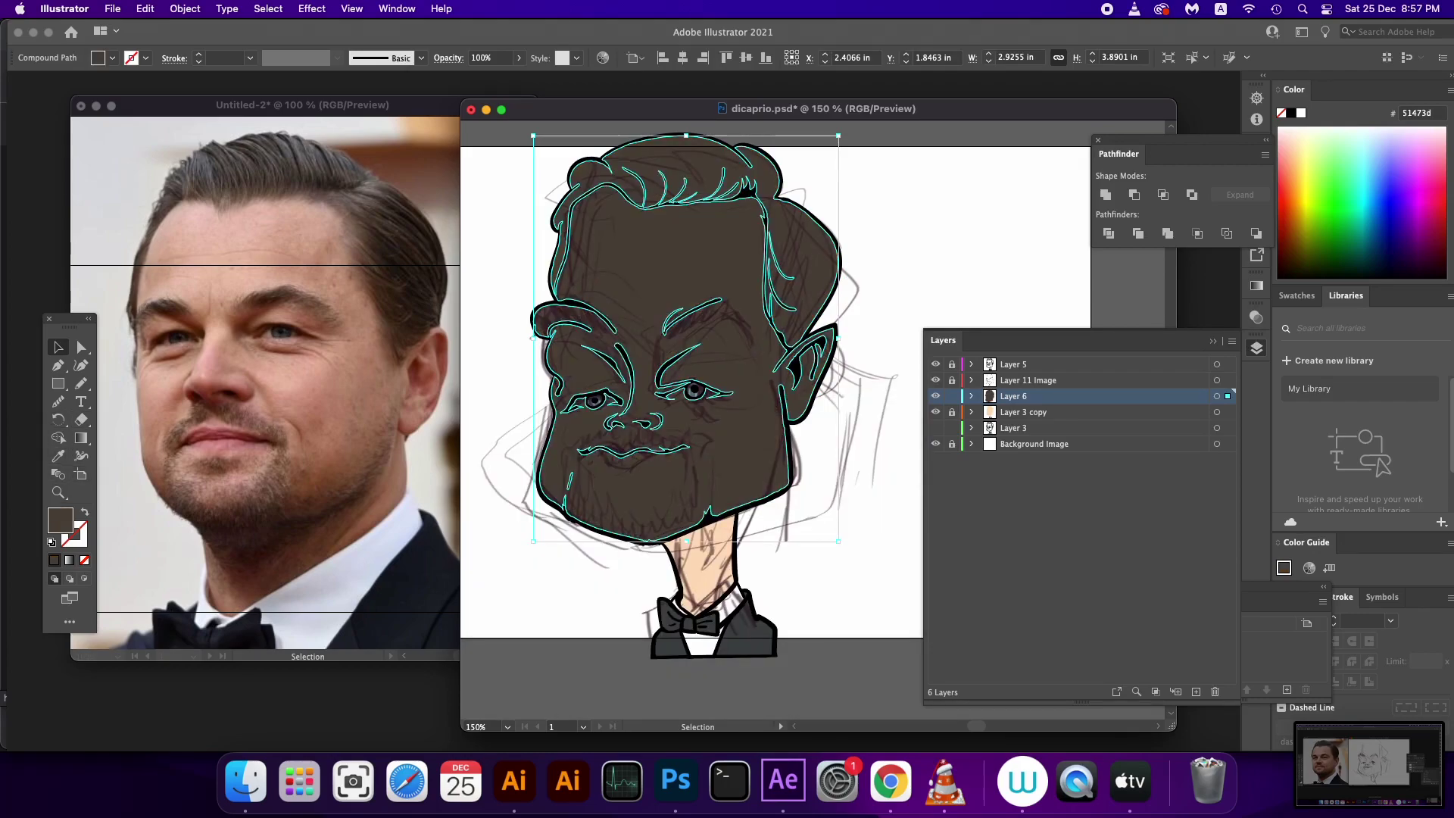
{"action": "key", "text": "shift+e"}
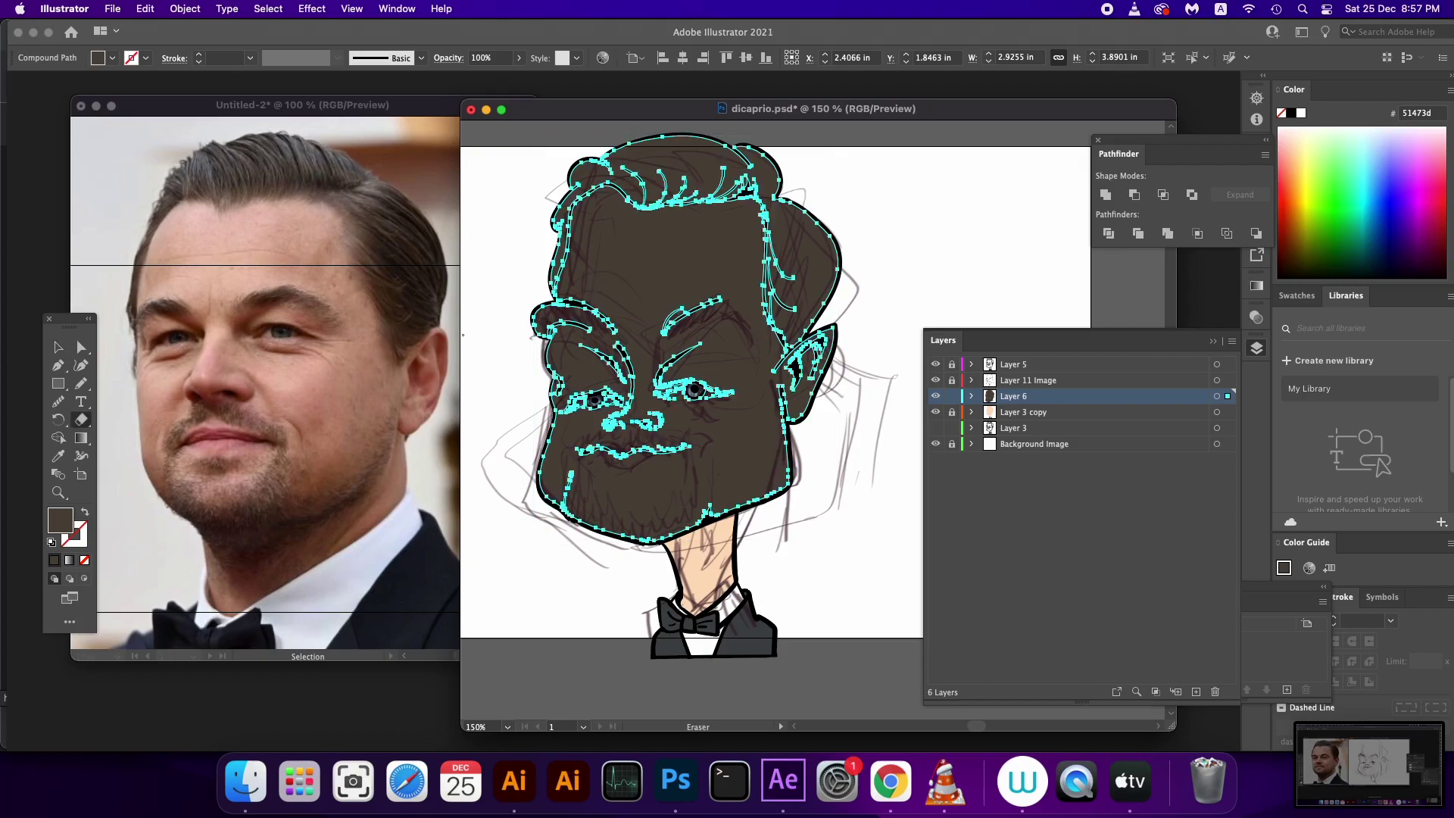
Set the Eraser tool size to 2
{"action": "key", "text": "Return"}
{"action": "key", "text": "Tab"}
{"action": "key", "text": "Tab"}
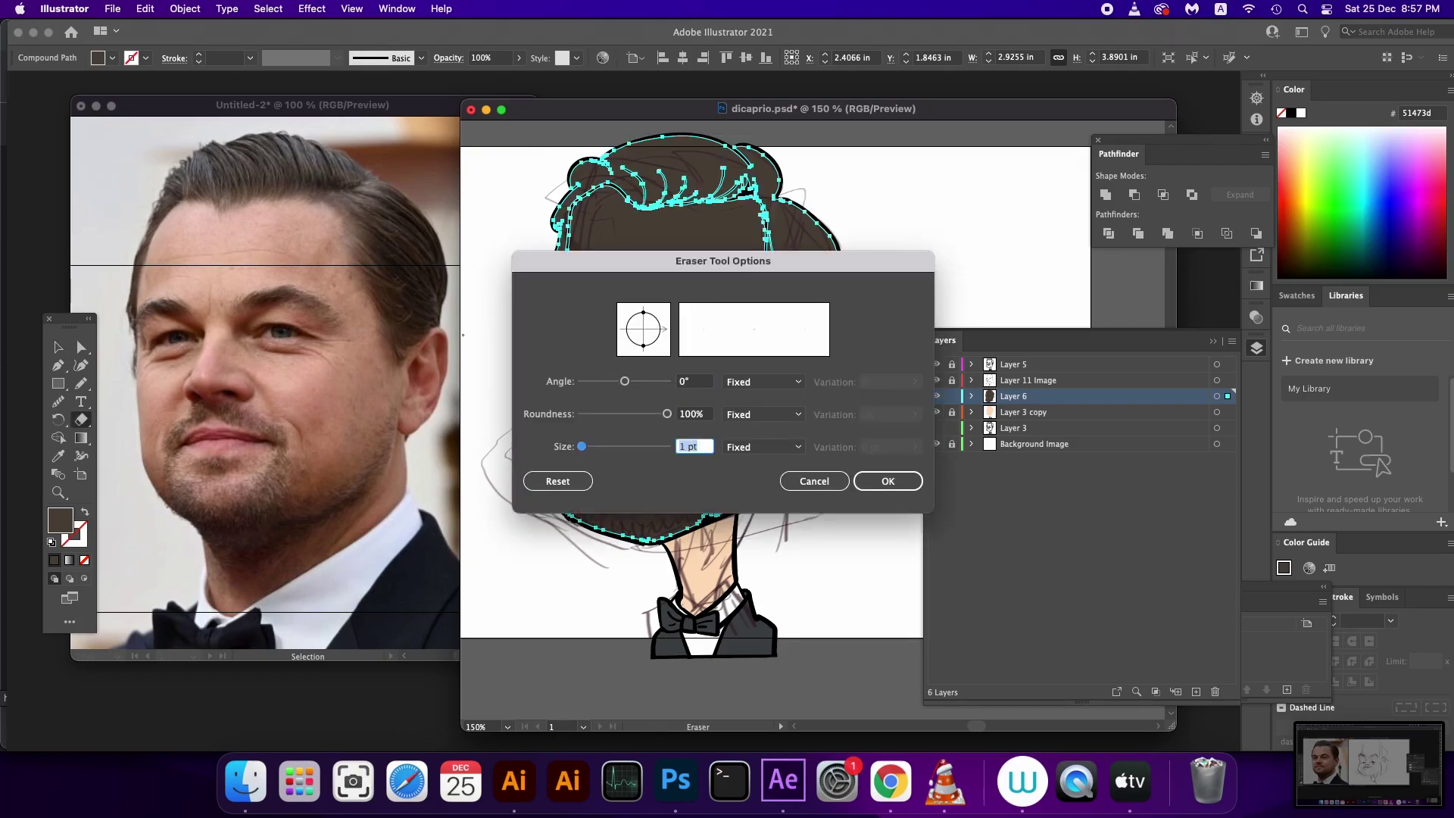
{"action": "type", "text": "20"}
{"action": "key", "text": "Return"}
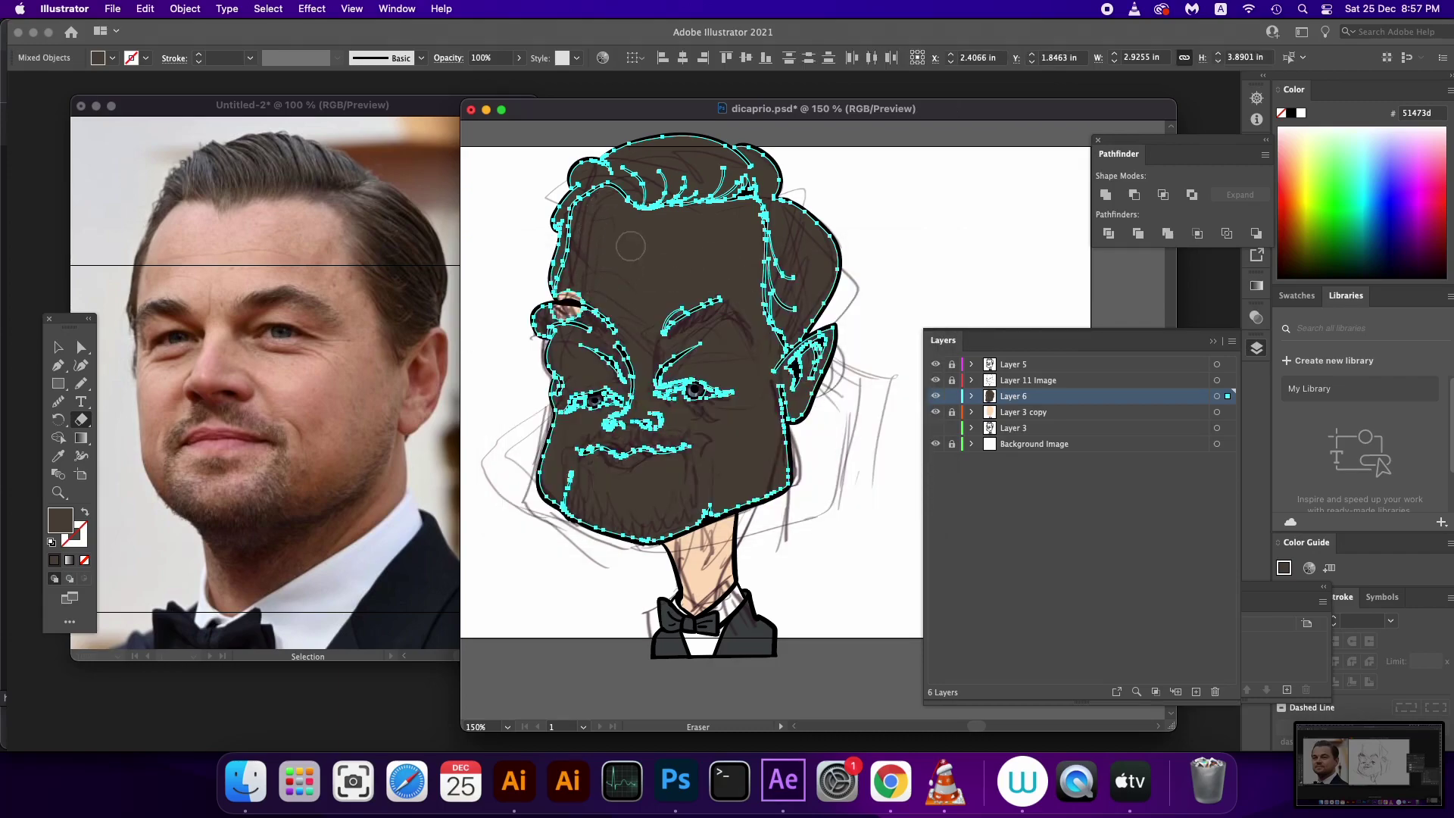
Erase the brown copy from the forehead, right side, brows and lower face
{"action": "left_click_drag", "start_coordinate": [623, 221], "coordinate": [676, 217]}
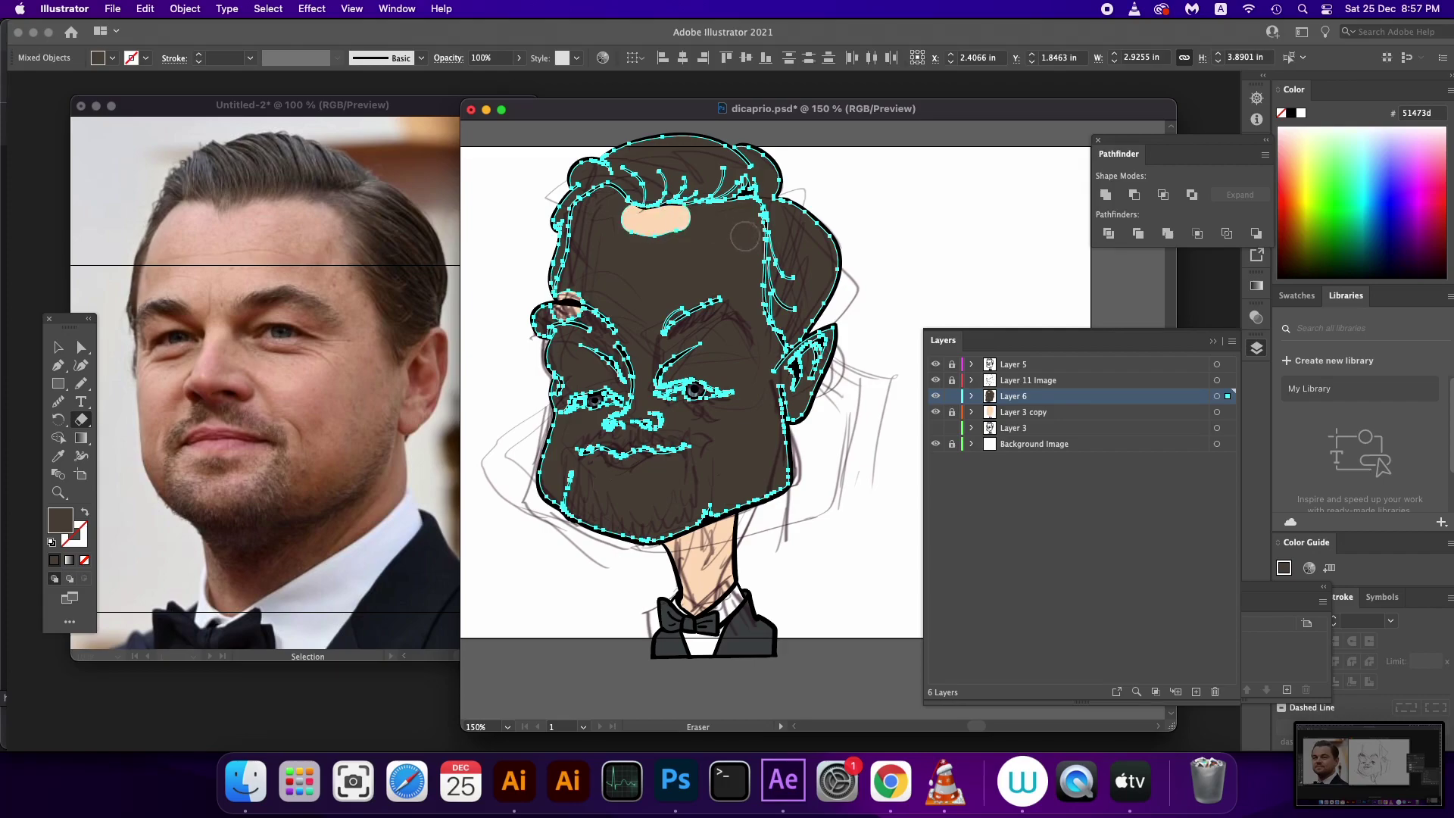
{"action": "mouse_move", "coordinate": [749, 219]}
{"action": "left_mouse_down"}
{"action": "mouse_move", "coordinate": [752, 254]}
{"action": "mouse_move", "coordinate": [747, 214]}
{"action": "mouse_move", "coordinate": [683, 218]}
{"action": "left_mouse_up"}
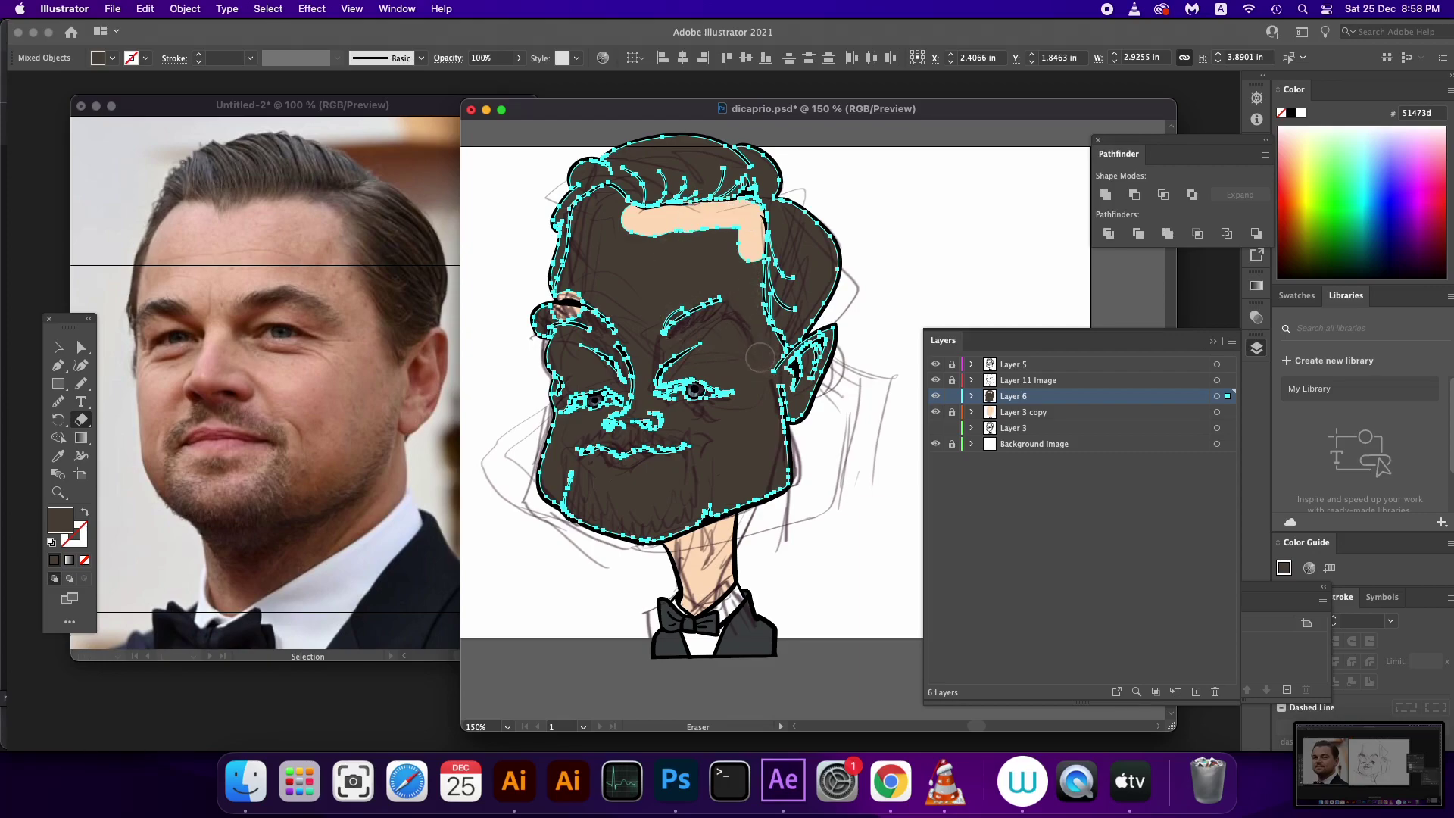
{"action": "mouse_move", "coordinate": [748, 244]}
{"action": "left_mouse_down"}
{"action": "mouse_move", "coordinate": [752, 305]}
{"action": "mouse_move", "coordinate": [784, 365]}
{"action": "mouse_move", "coordinate": [833, 333]}
{"action": "mouse_move", "coordinate": [788, 407]}
{"action": "mouse_move", "coordinate": [663, 326]}
{"action": "mouse_move", "coordinate": [584, 307]}
{"action": "mouse_move", "coordinate": [574, 280]}
{"action": "mouse_move", "coordinate": [605, 199]}
{"action": "mouse_move", "coordinate": [620, 220]}
{"action": "left_mouse_up"}
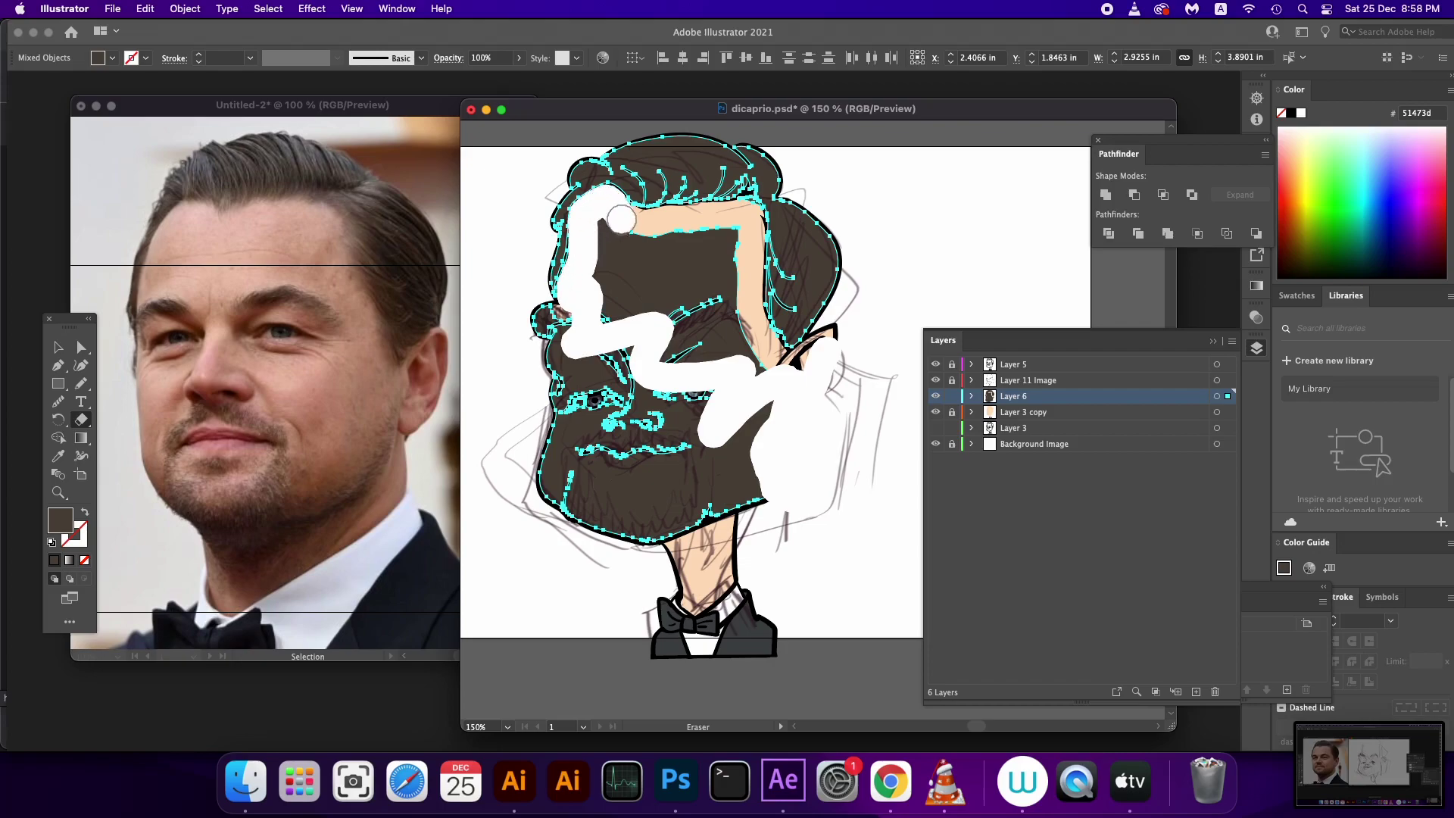
{"action": "mouse_move", "coordinate": [575, 334]}
{"action": "left_mouse_down"}
{"action": "mouse_move", "coordinate": [541, 333]}
{"action": "mouse_move", "coordinate": [560, 522]}
{"action": "mouse_move", "coordinate": [617, 208]}
{"action": "mouse_move", "coordinate": [579, 522]}
{"action": "mouse_move", "coordinate": [667, 258]}
{"action": "mouse_move", "coordinate": [674, 468]}
{"action": "mouse_move", "coordinate": [772, 522]}
{"action": "mouse_move", "coordinate": [788, 409]}
{"action": "mouse_move", "coordinate": [647, 341]}
{"action": "mouse_move", "coordinate": [621, 243]}
{"action": "mouse_move", "coordinate": [723, 243]}
{"action": "mouse_move", "coordinate": [739, 221]}
{"action": "mouse_move", "coordinate": [783, 420]}
{"action": "left_mouse_up"}
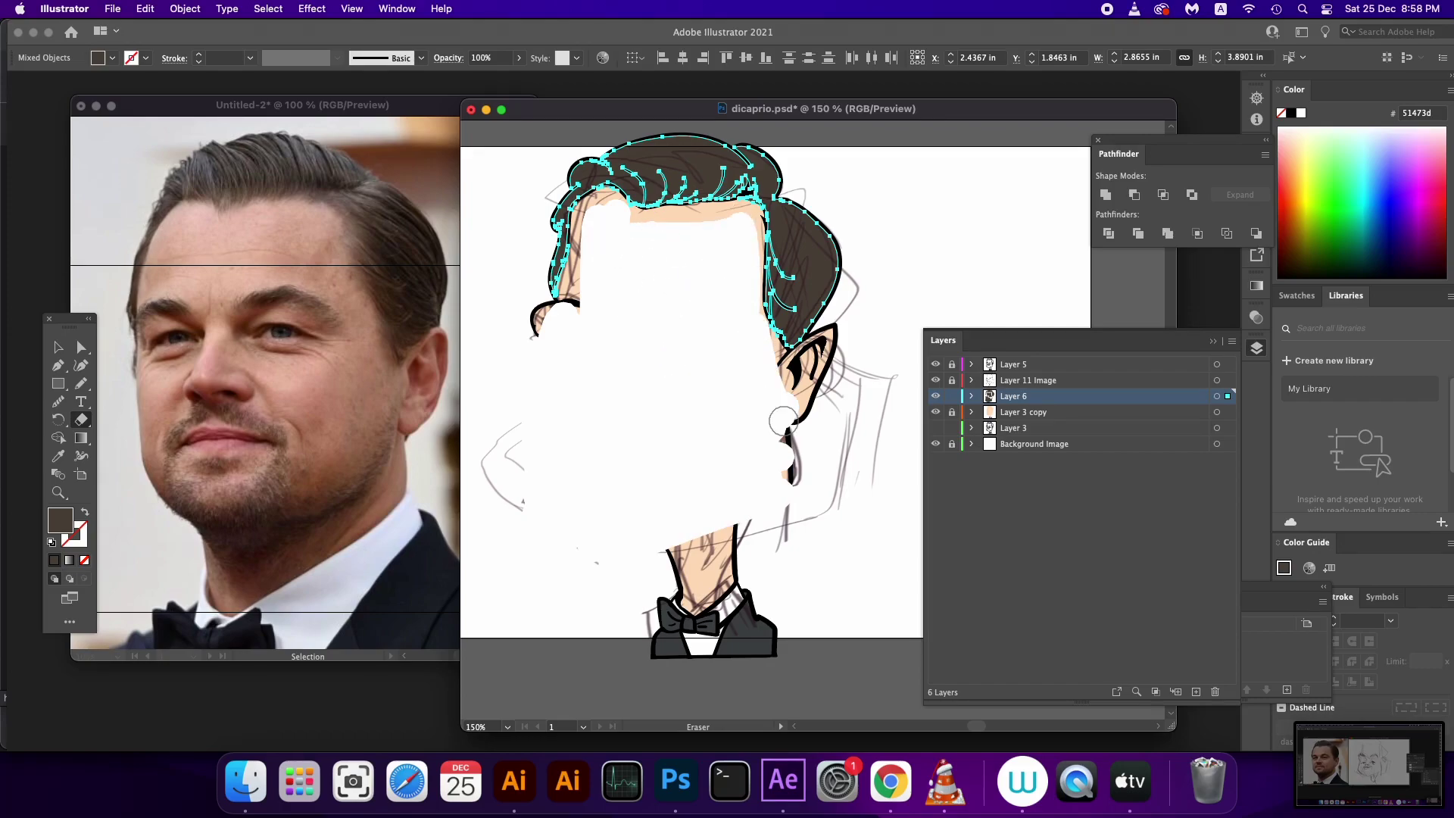
Nudge the view down and try a first pencil strand, undoing the stray stroke
{"action": "key", "text": "v"}
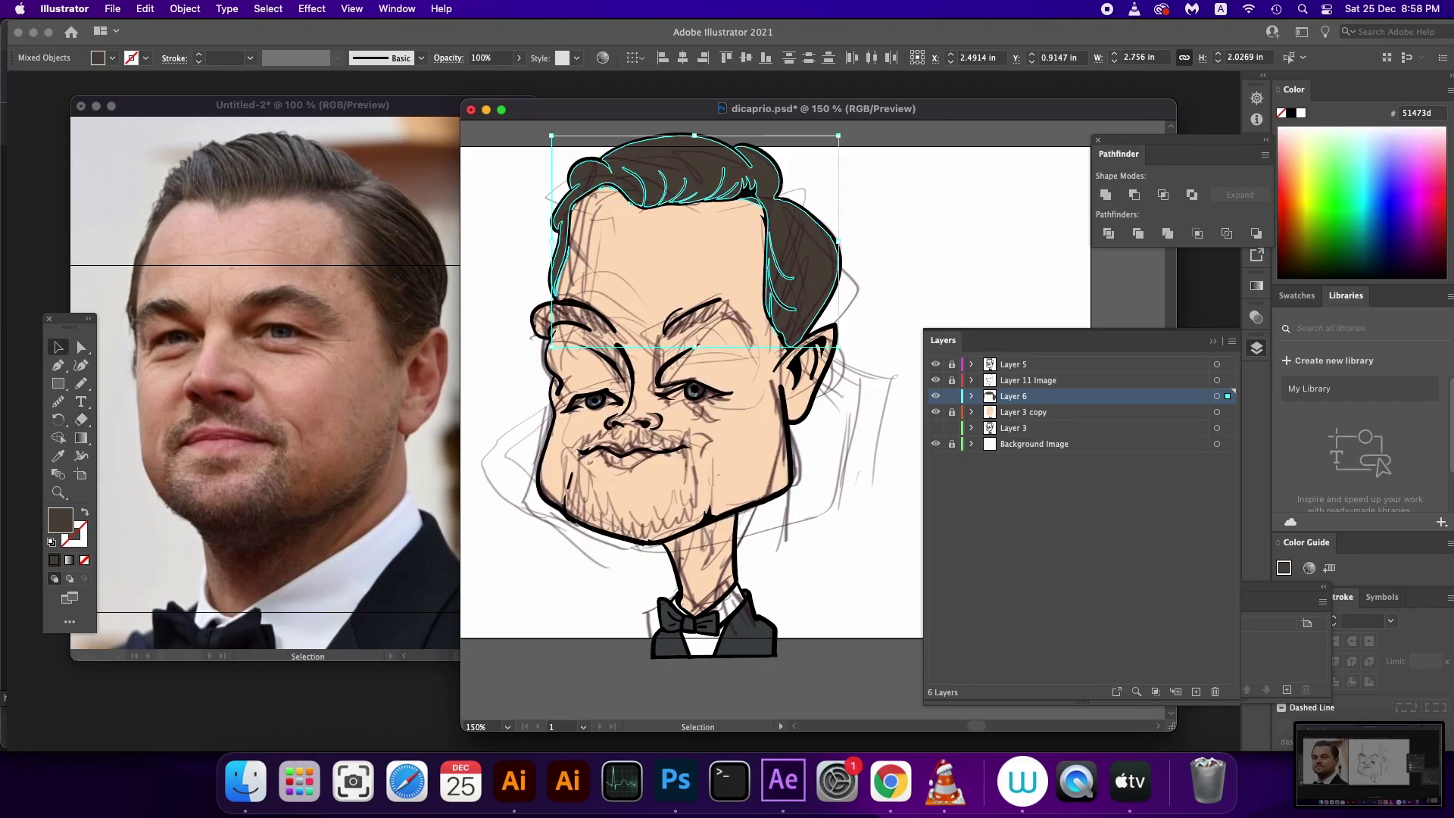
{"action": "key", "text": "ctrl+shift+a"}
{"action": "mouse_move", "coordinate": [833, 533]}
{"action": "left_mouse_down"}
{"action": "mouse_move", "coordinate": [826, 591]}
{"action": "mouse_move", "coordinate": [841, 540]}
{"action": "mouse_move", "coordinate": [832, 565]}
{"action": "left_mouse_up"}
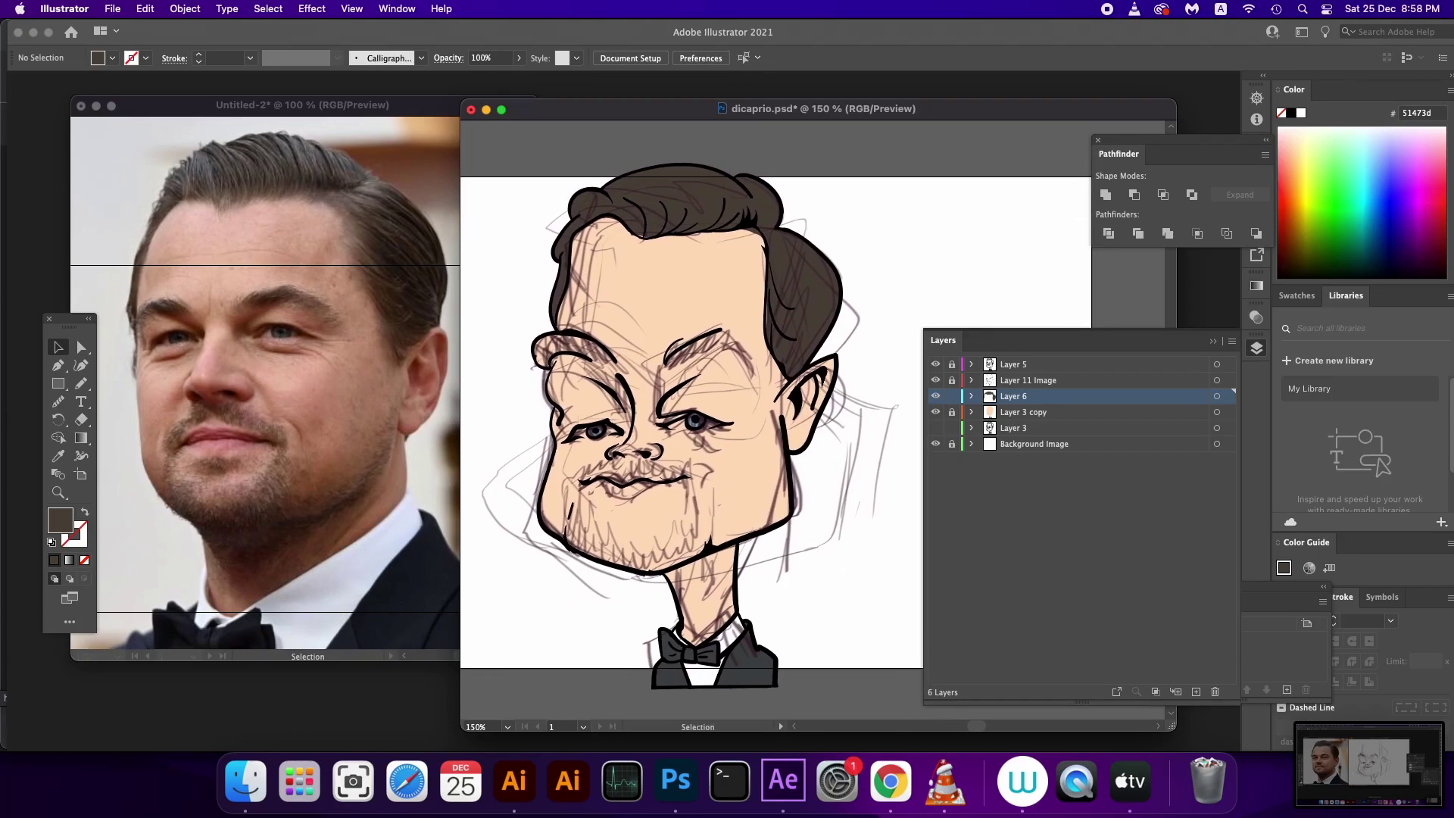
{"action": "key", "text": "ctrl+z"}
{"action": "key", "text": "n"}
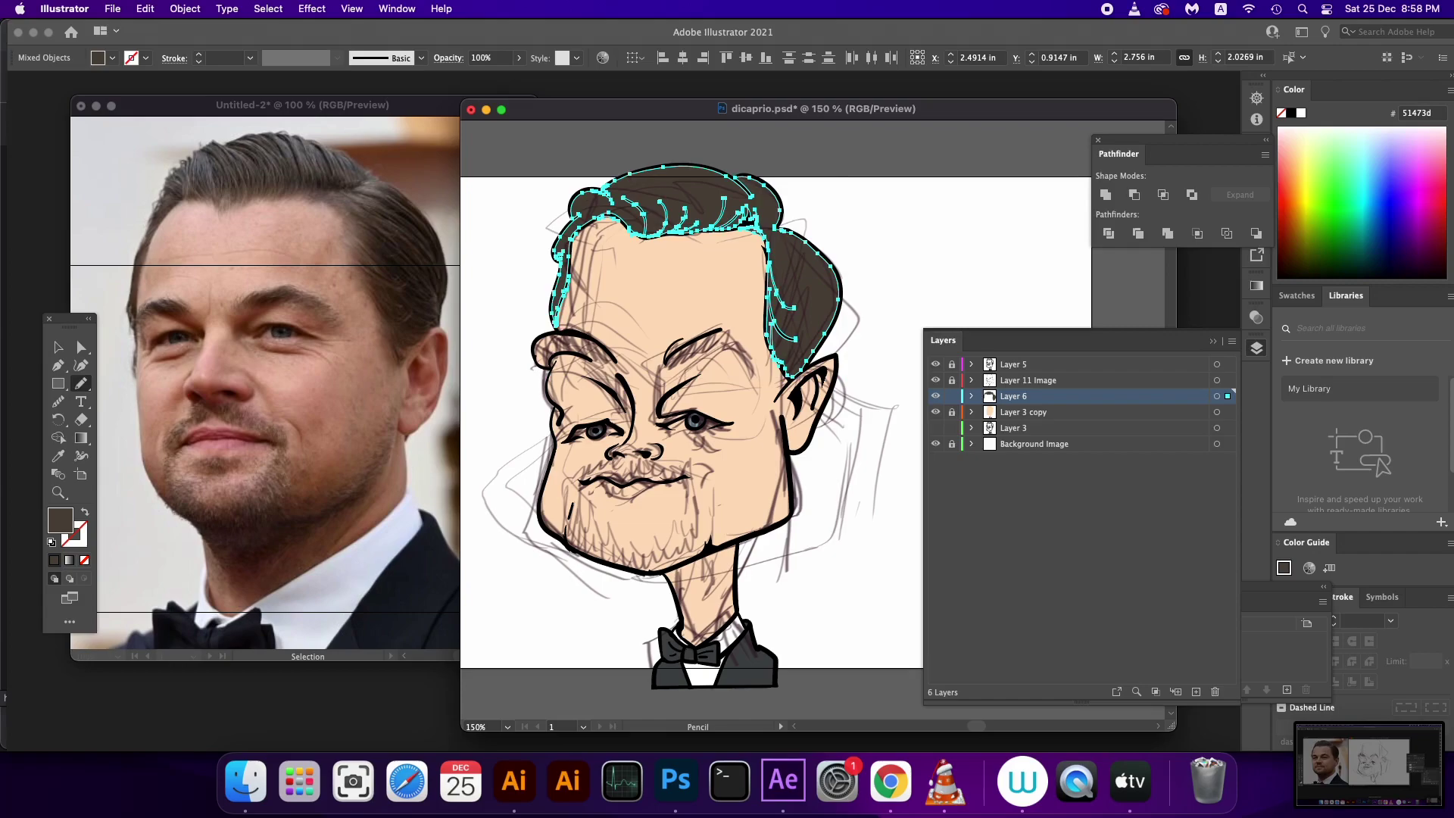
{"action": "left_click_drag", "start_coordinate": [629, 232], "coordinate": [648, 239]}
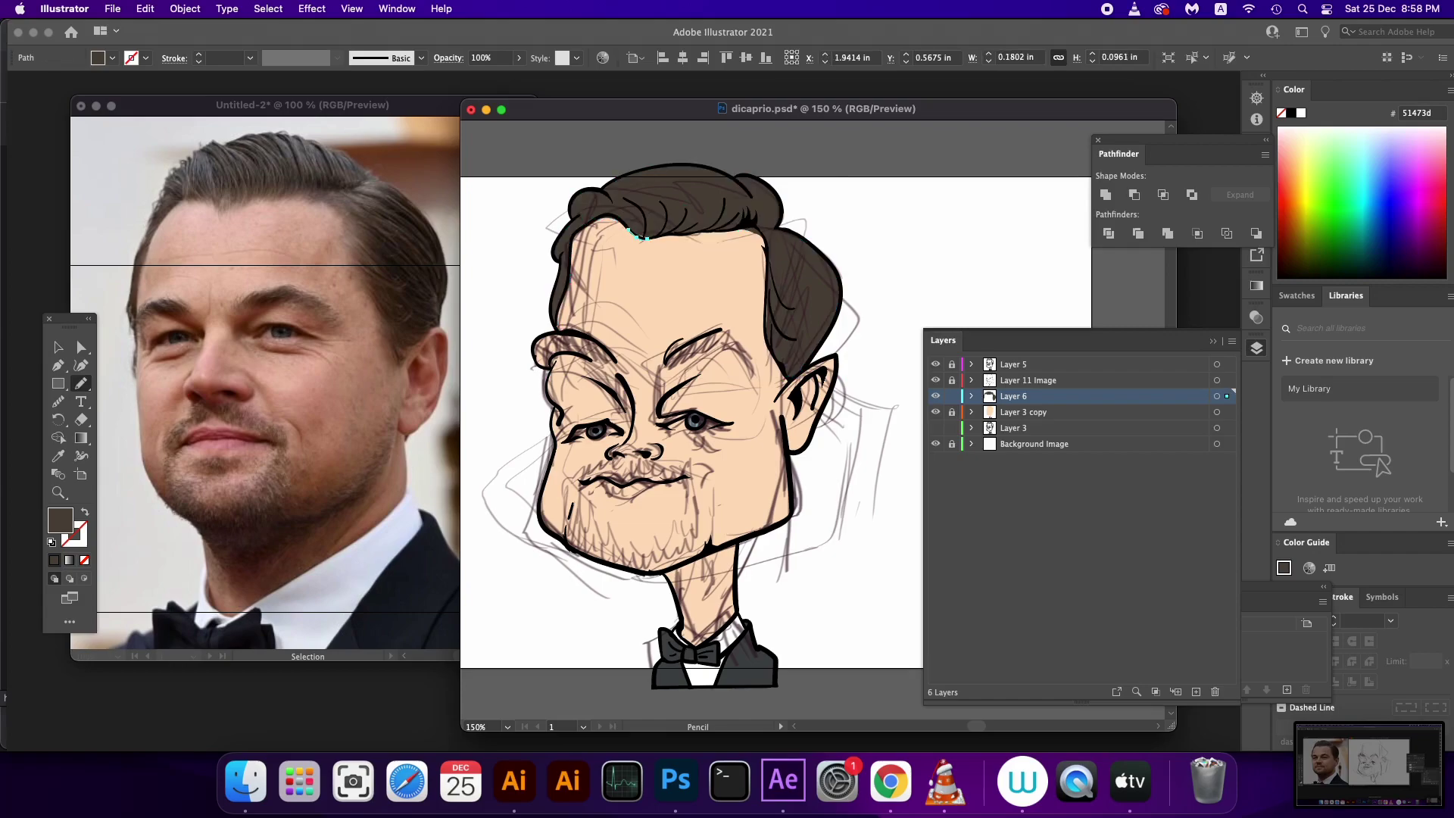
{"action": "key", "text": "ctrl+z"}
{"action": "key", "text": "v"}
Zoom into the hair, merge its pieces into one compound path, and draw dark strand lines
{"action": "key", "text": "ctrl+equal"}
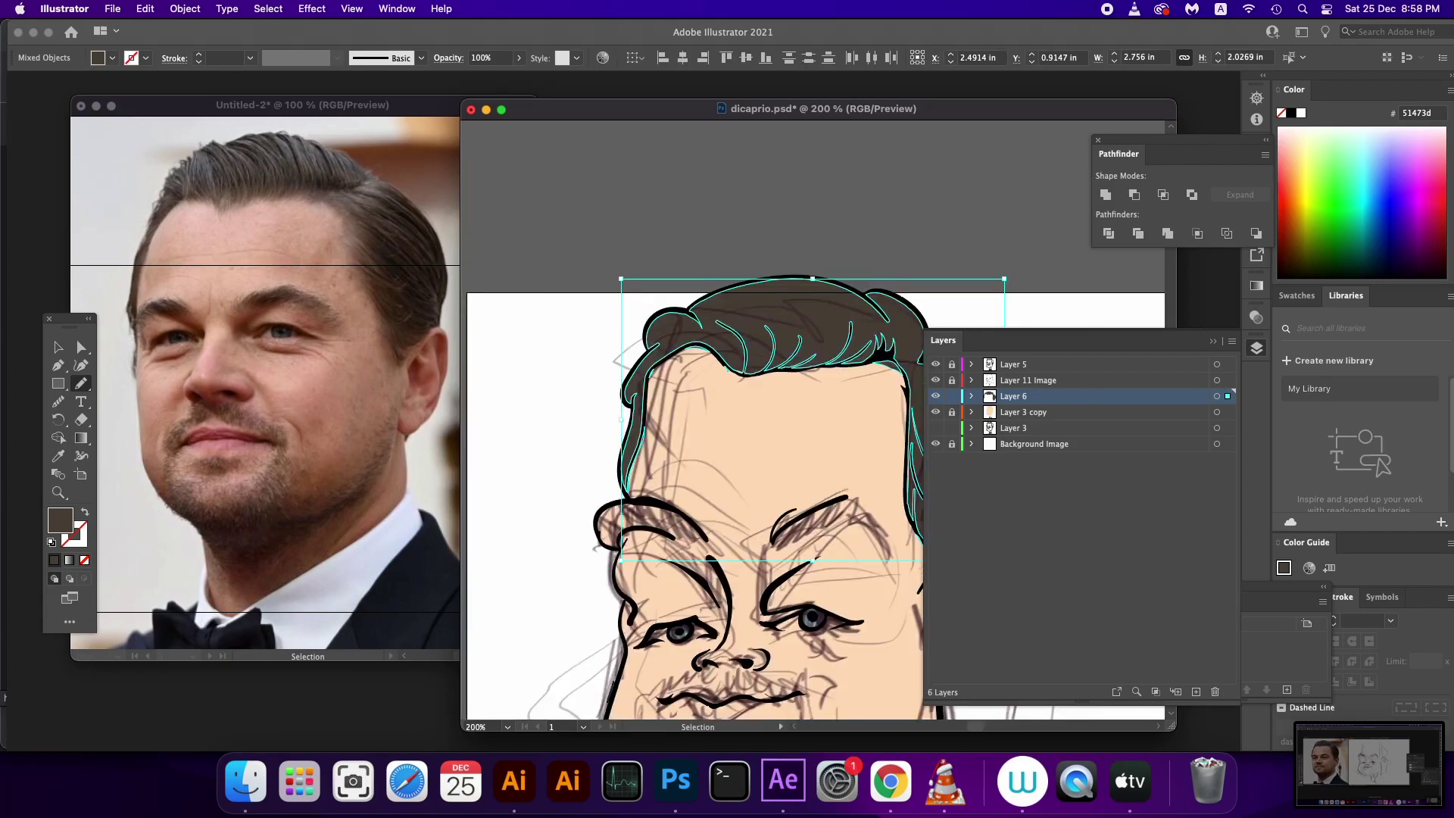
{"action": "key", "text": "ctrl+equal"}
{"action": "key", "text": "n"}
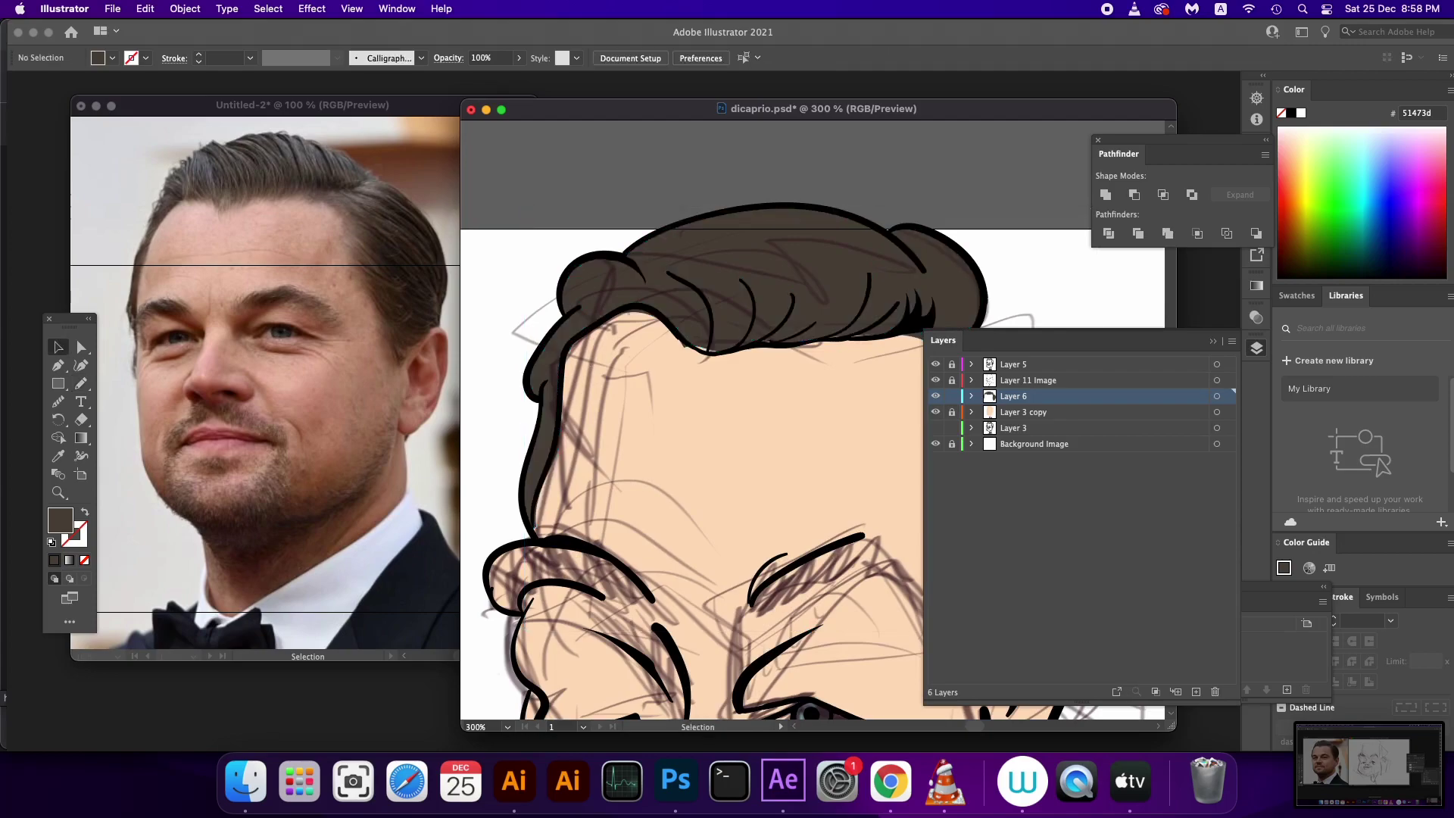
{"action": "key", "text": "ctrl+8"}
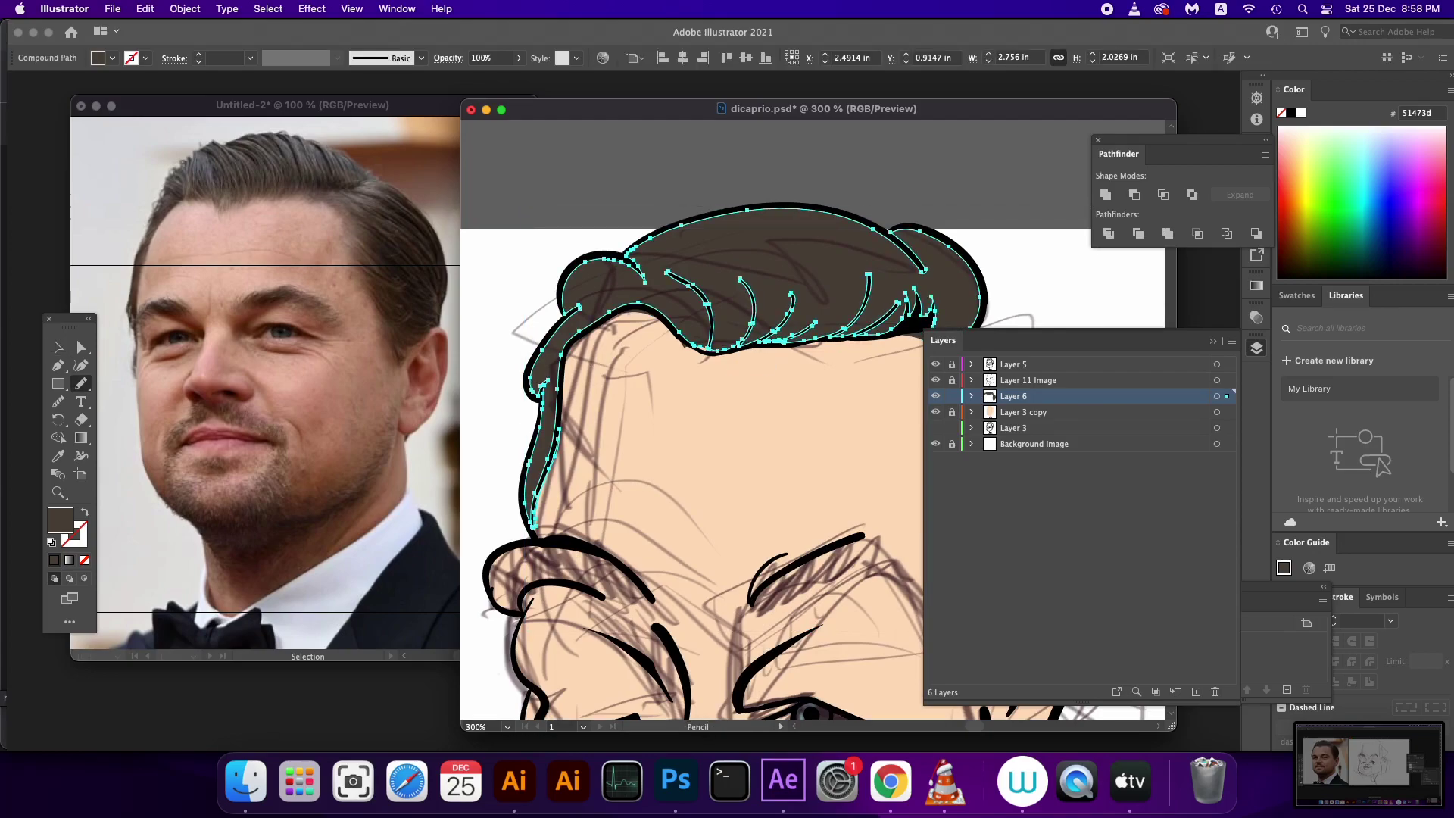
{"action": "left_click_drag", "start_coordinate": [666, 271], "coordinate": [712, 346]}
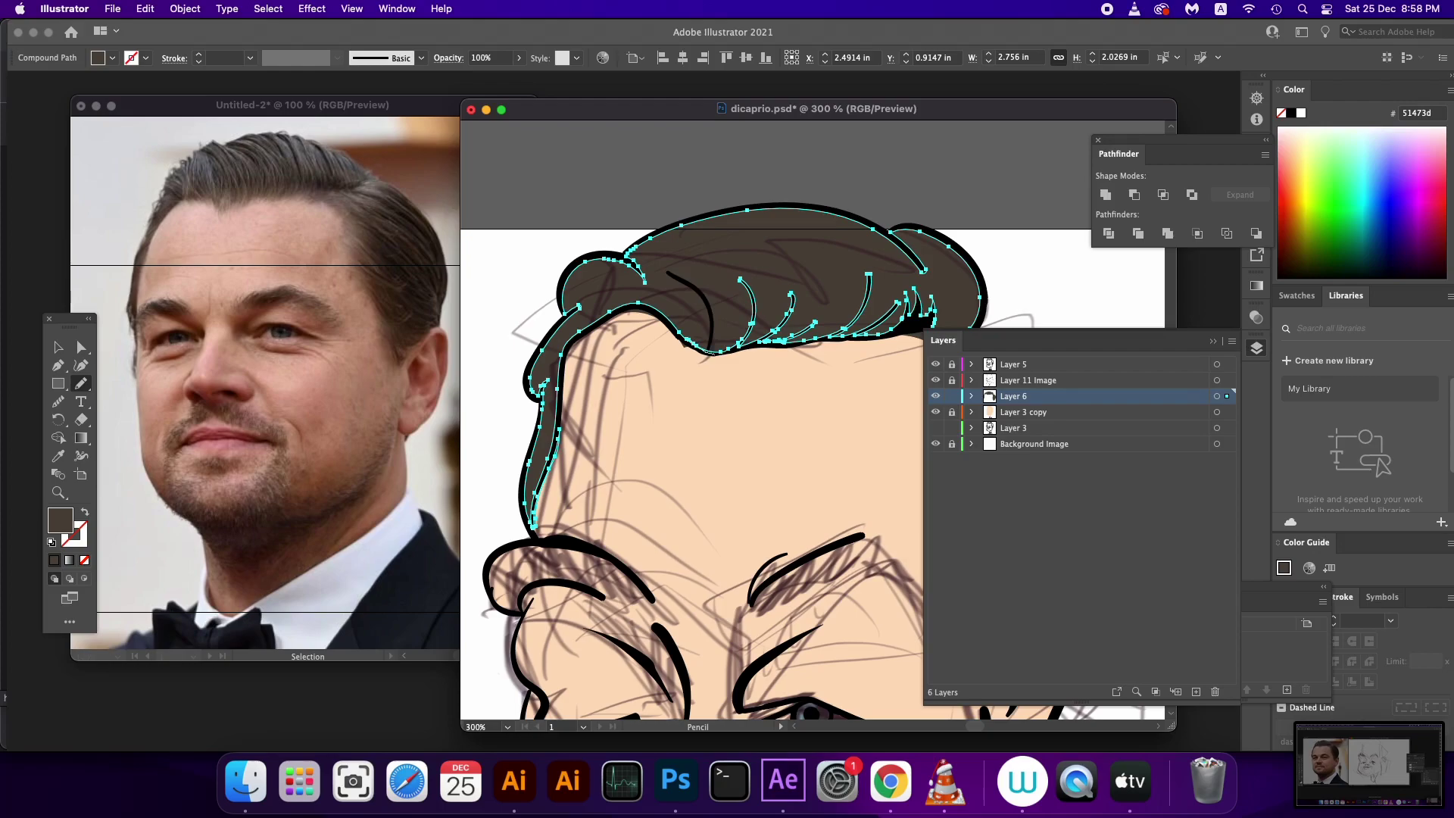
{"action": "mouse_move", "coordinate": [741, 279]}
{"action": "left_mouse_down"}
{"action": "mouse_move", "coordinate": [754, 327]}
{"action": "mouse_move", "coordinate": [777, 333]}
{"action": "left_mouse_up"}
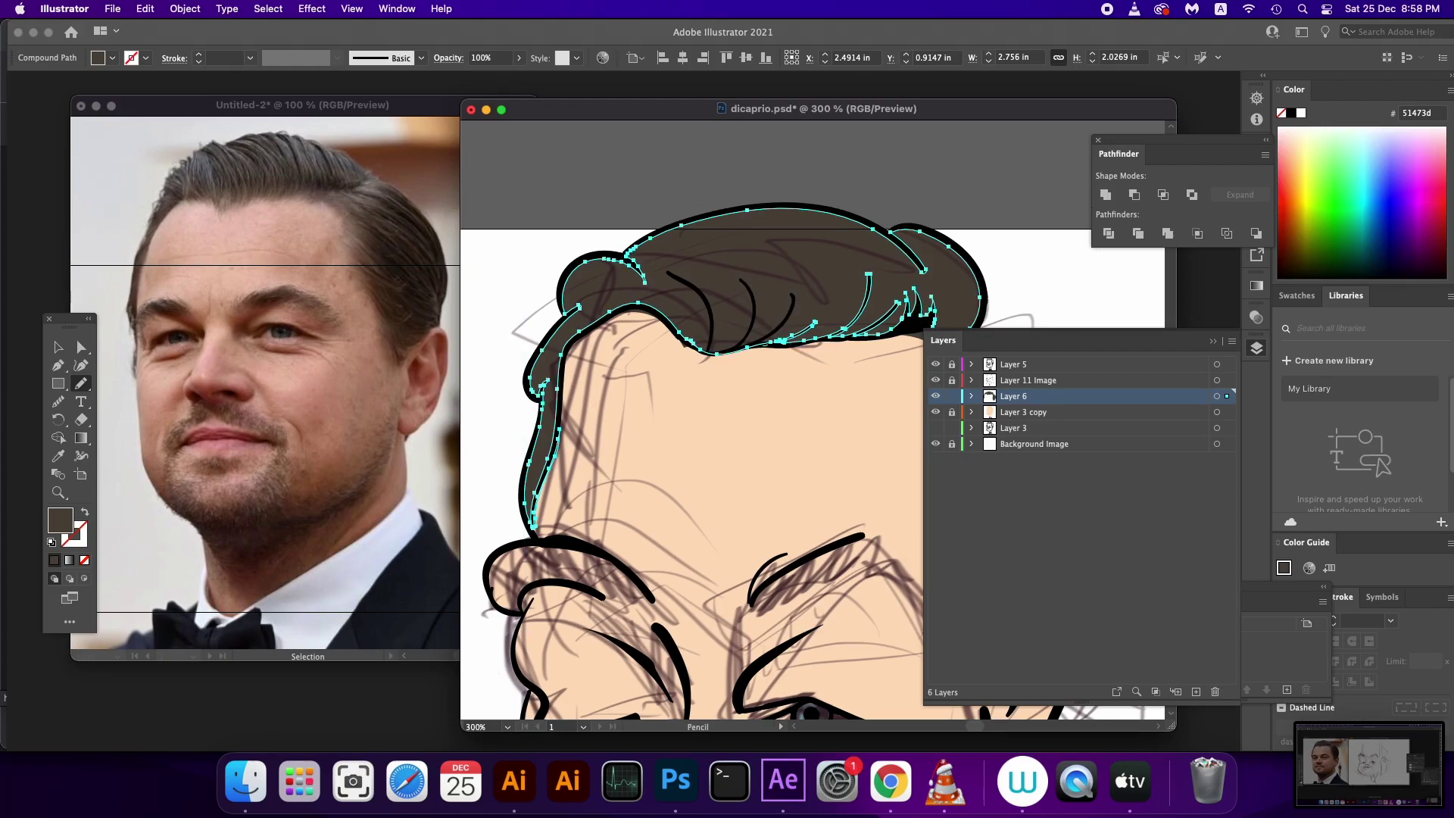
{"action": "key", "text": "super+minus"}
{"action": "key", "text": "super+minus"}
{"action": "key", "text": "super+minus"}
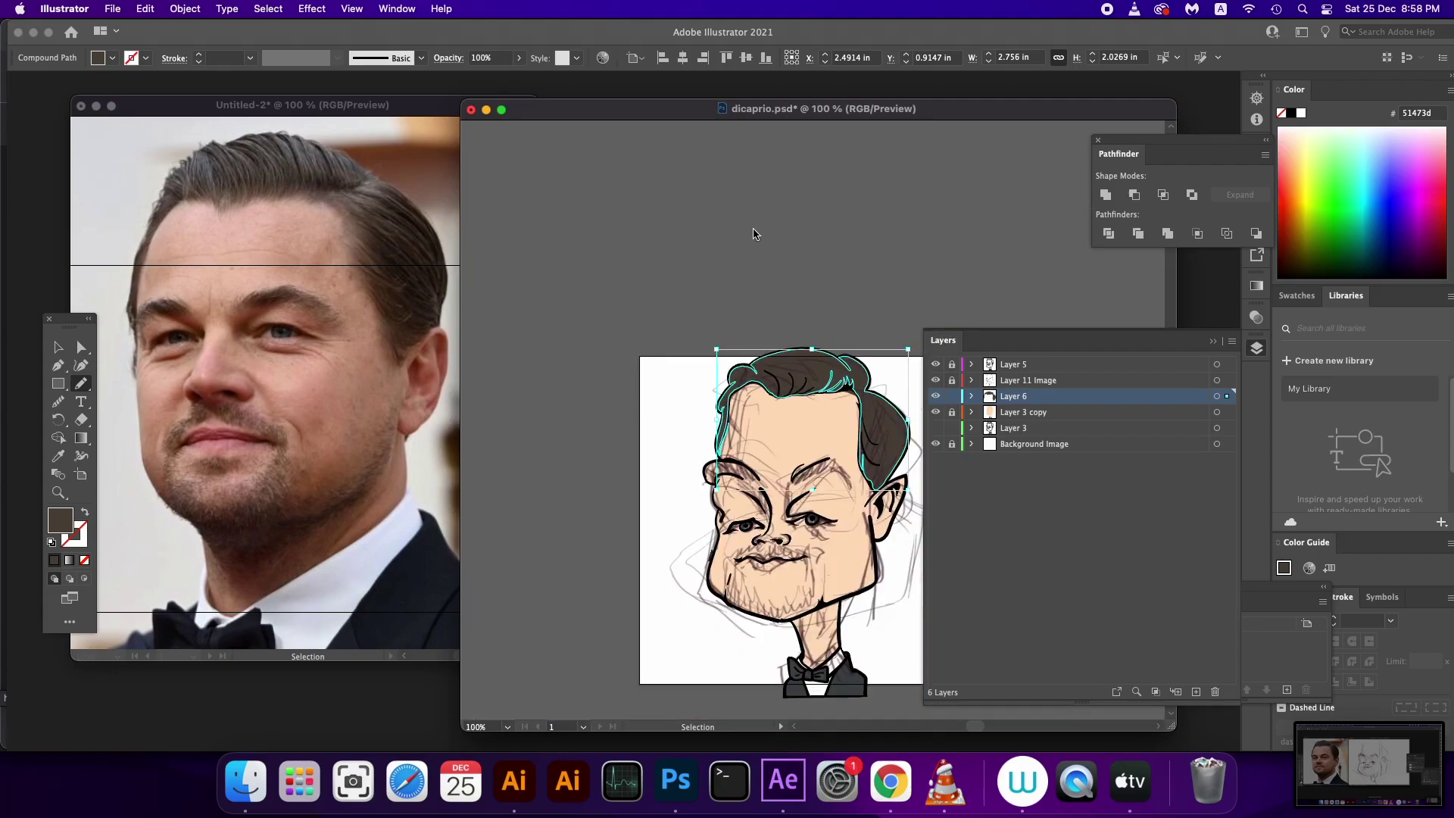
{"action": "key", "text": "n"}
Deselect the hair and pan and zoom the view onto the face
{"action": "scroll", "coordinate": [754, 234], "scroll_direction": "right", "scroll_amount": 5}
{"action": "key", "text": "super+shift+a"}
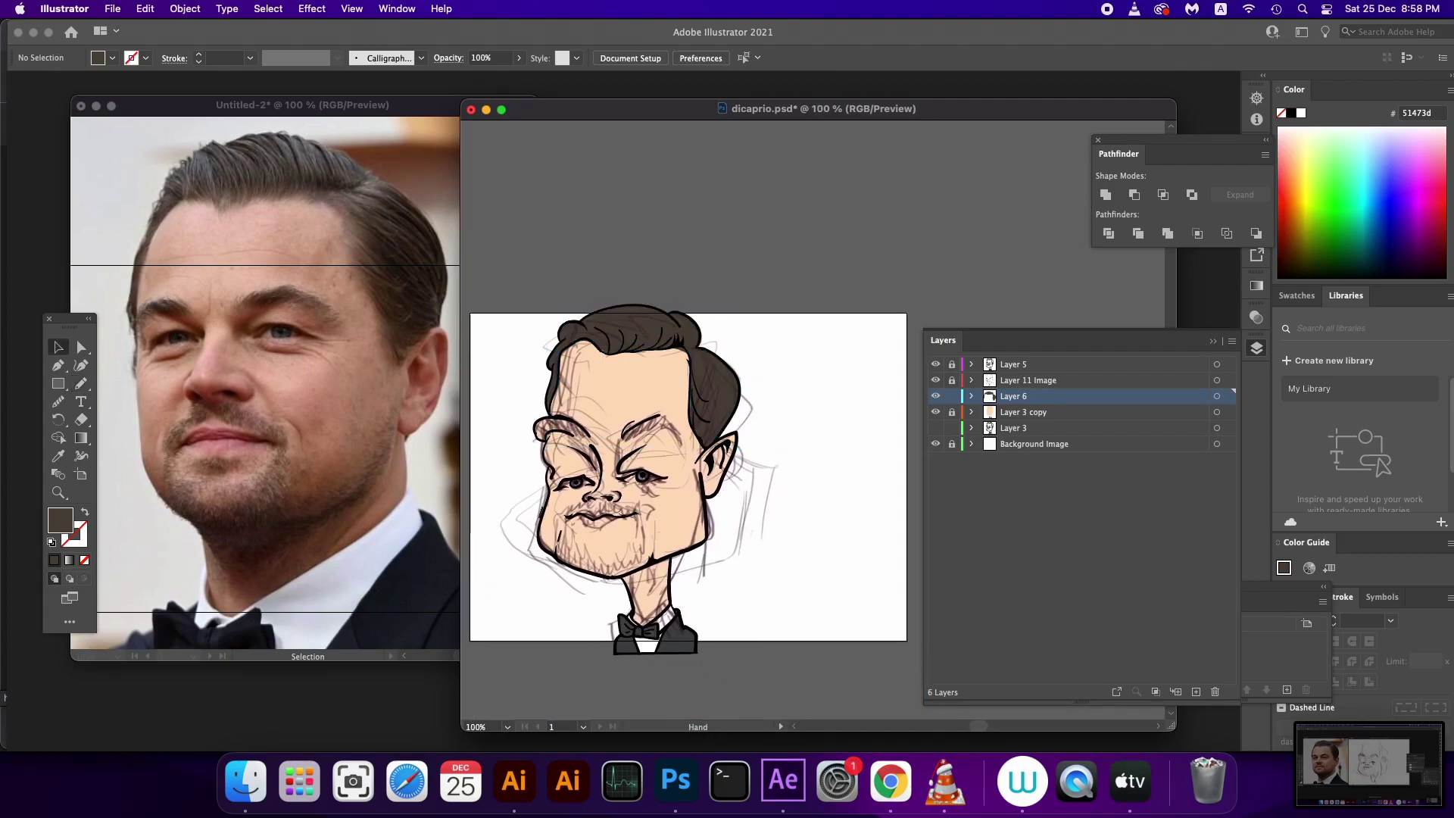
{"action": "scroll", "coordinate": [700, 466], "scroll_direction": "down", "scroll_amount": 2}
{"action": "scroll", "coordinate": [701, 467], "scroll_direction": "left", "scroll_amount": 2}
{"action": "key", "text": "v"}
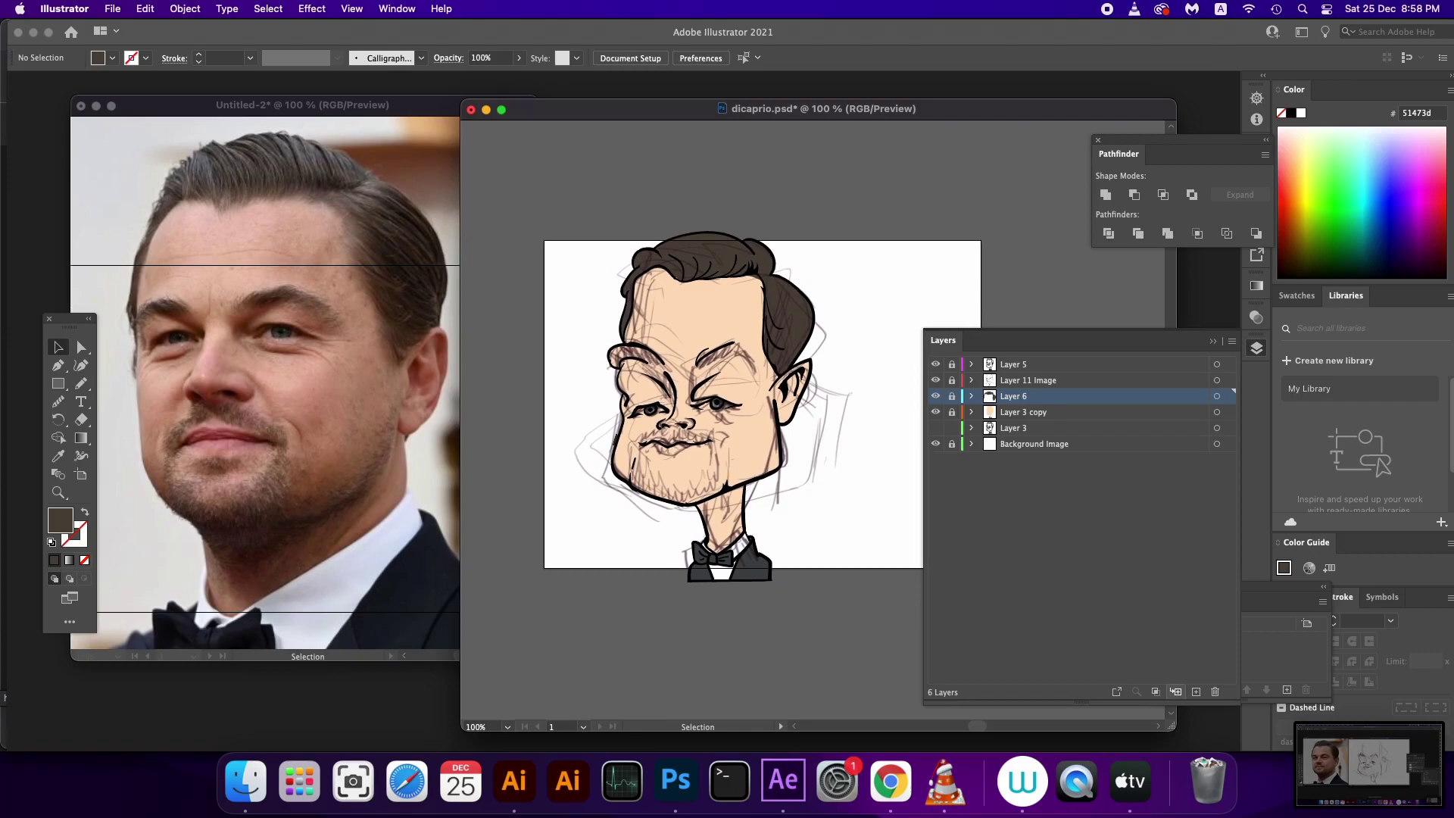
{"action": "key", "text": "super+equal"}
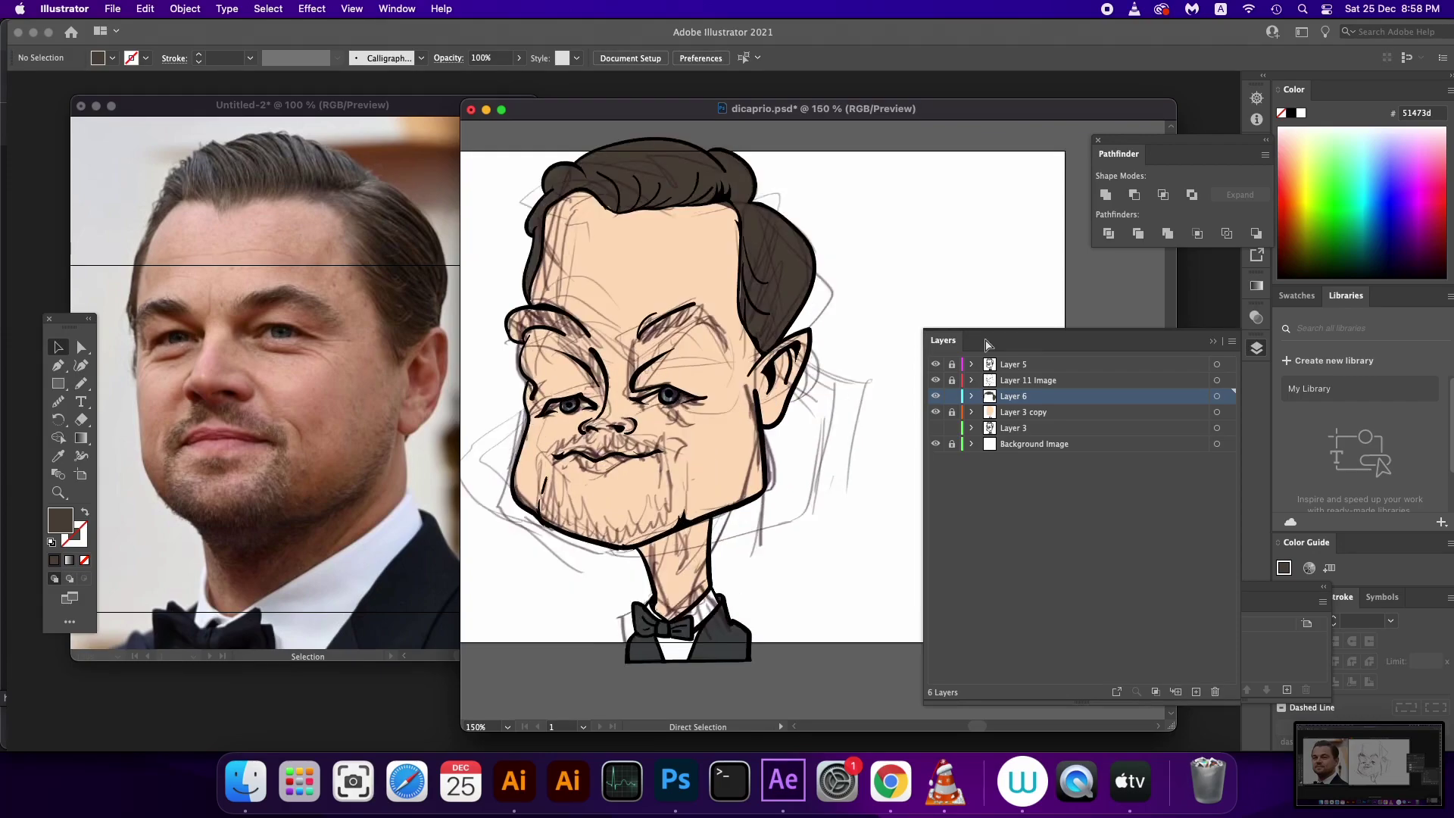
{"action": "key", "text": "super+equal"}
{"action": "key", "text": "super+equal"}
{"action": "scroll", "coordinate": [691, 420], "scroll_direction": "left", "scroll_amount": 1}
{"action": "scroll", "coordinate": [757, 416], "scroll_direction": "left", "scroll_amount": 5}
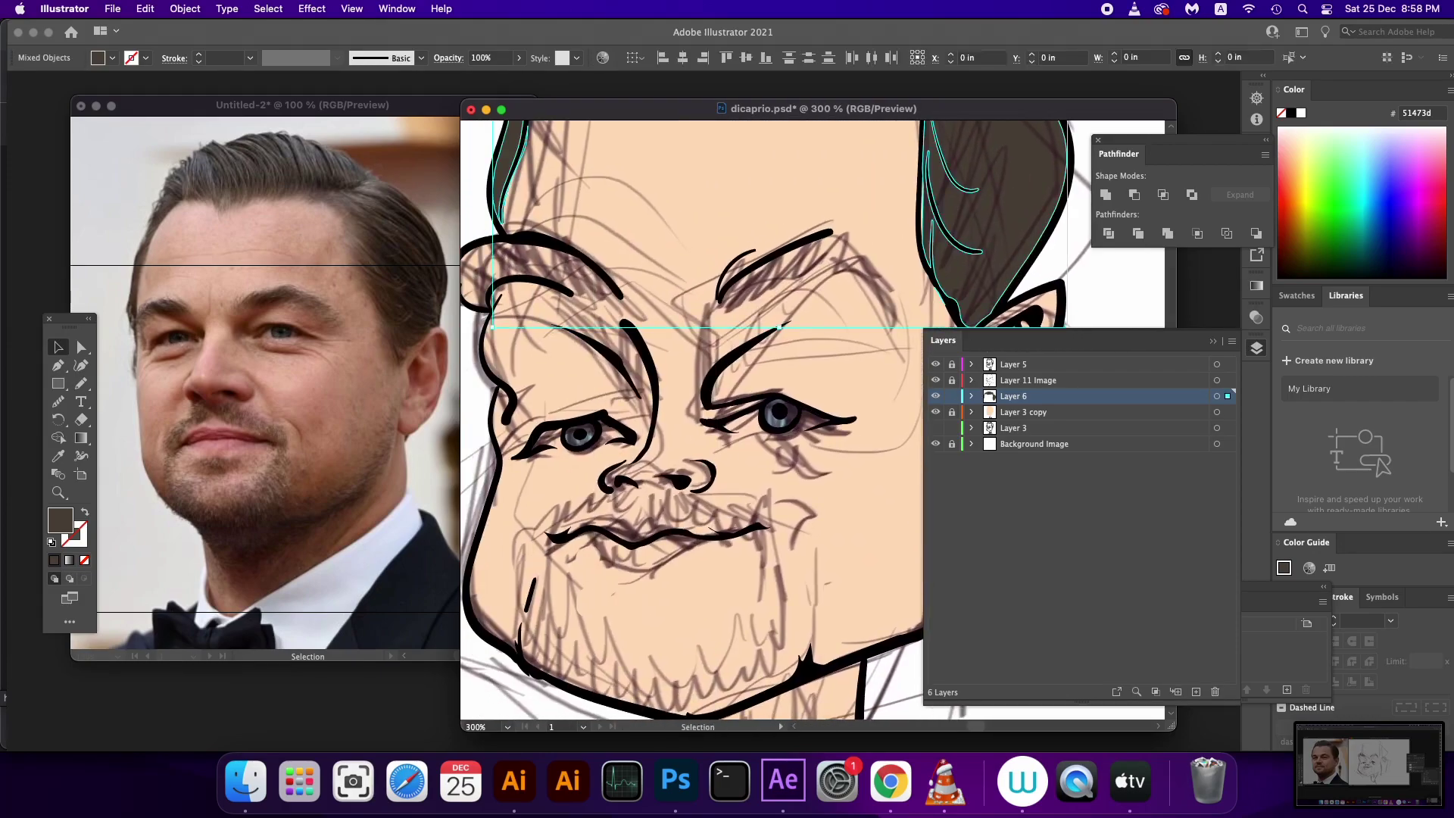
Recolour the hair fill a slightly warmer brown, #544333
{"action": "key", "text": "super+a"}
{"action": "double_click", "coordinate": [60, 520]}
{"action": "left_click", "coordinate": [560, 579]}
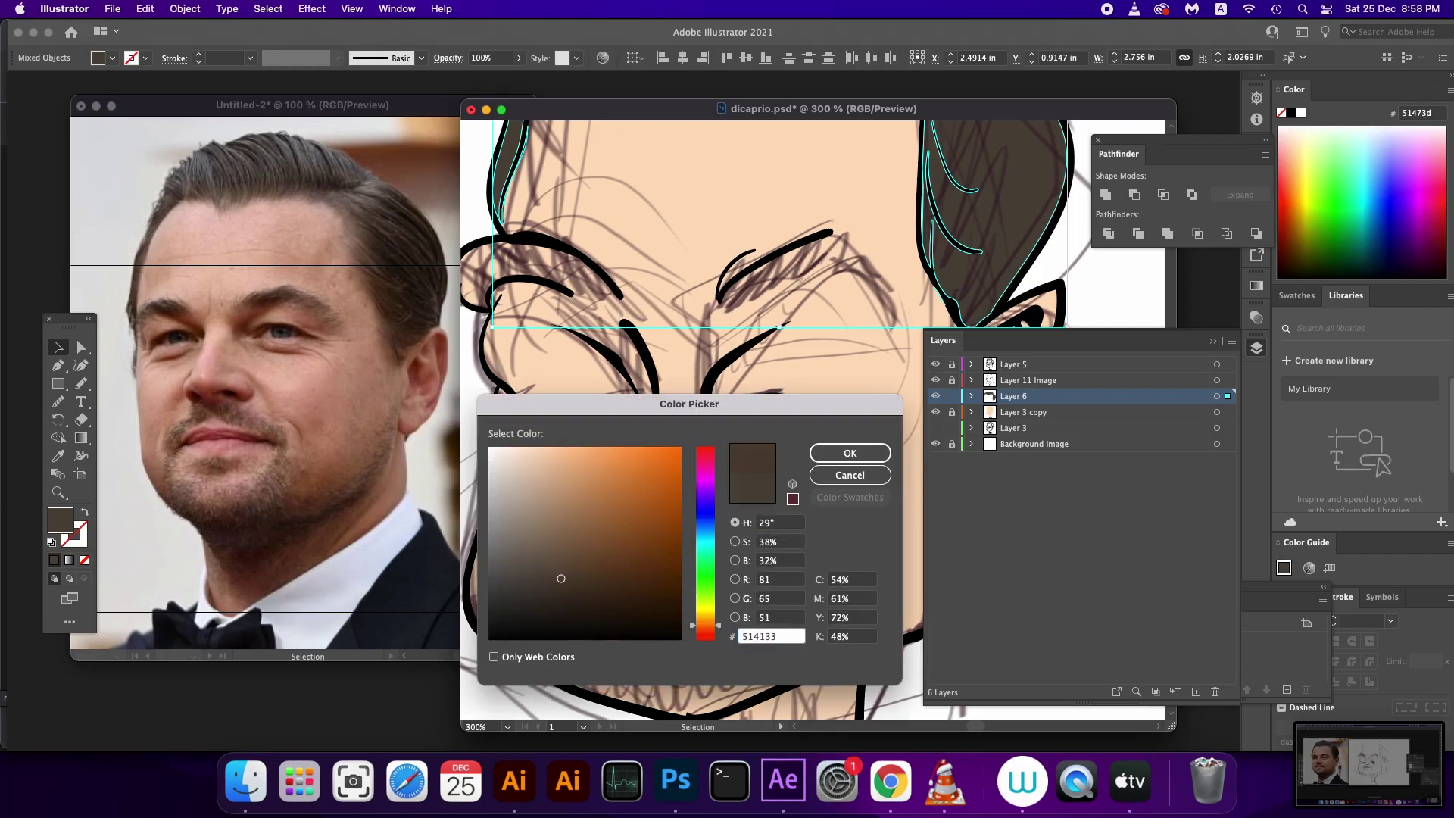
{"action": "left_click", "coordinate": [848, 452]}
{"action": "scroll", "coordinate": [758, 416], "scroll_direction": "right", "scroll_amount": 3}
Draw brown-filled shapes for the right and left eyebrows with the Pencil
{"action": "key", "text": "n"}
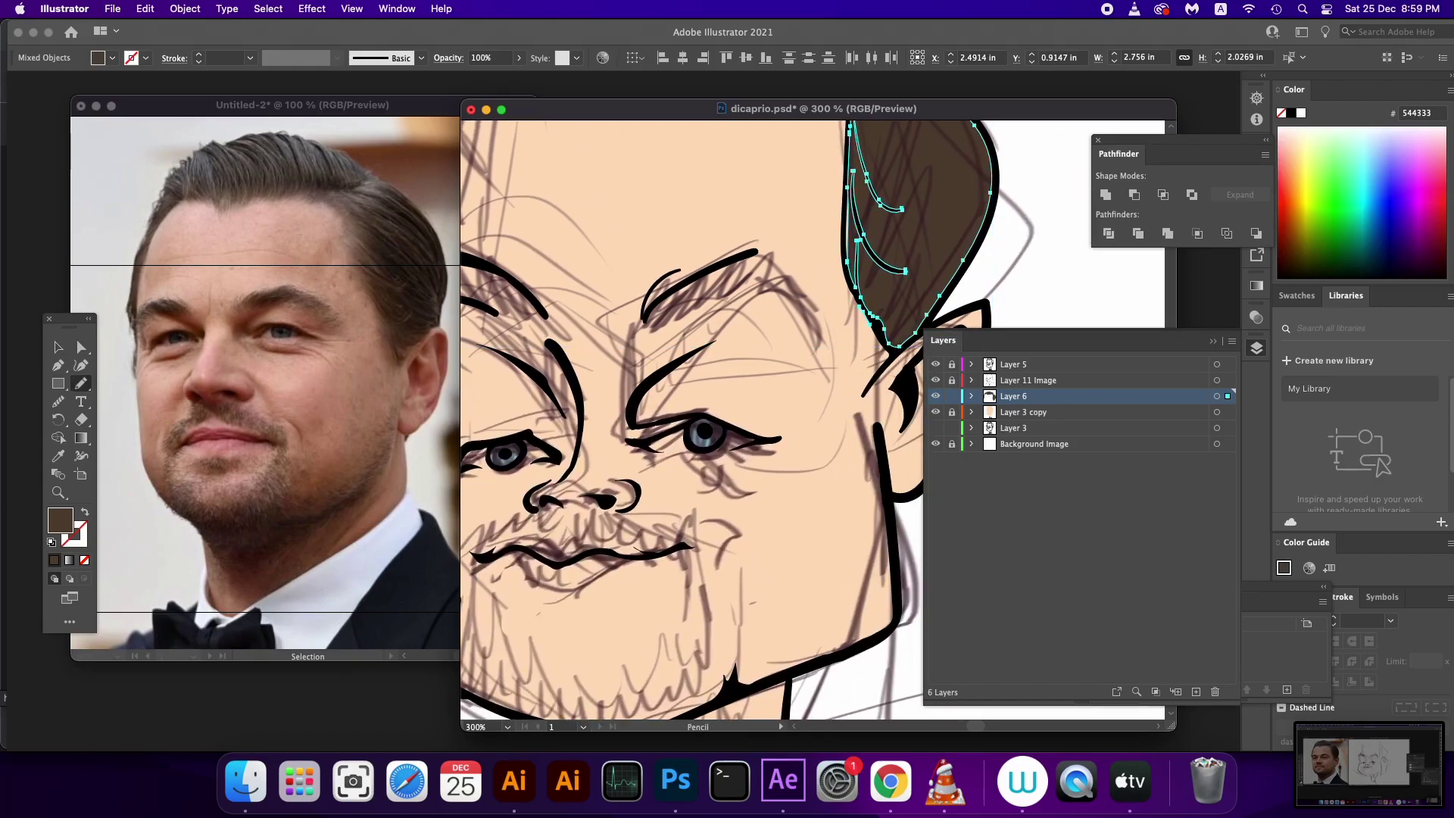
{"action": "mouse_move", "coordinate": [630, 345]}
{"action": "left_mouse_down"}
{"action": "mouse_move", "coordinate": [662, 289]}
{"action": "mouse_move", "coordinate": [746, 257]}
{"action": "mouse_move", "coordinate": [815, 317]}
{"action": "left_mouse_up"}
{"action": "left_click_drag", "start_coordinate": [680, 333], "coordinate": [731, 303]}
{"action": "left_click_drag", "start_coordinate": [643, 333], "coordinate": [635, 359]}
{"action": "scroll", "coordinate": [635, 360], "scroll_direction": "left", "scroll_amount": 5}
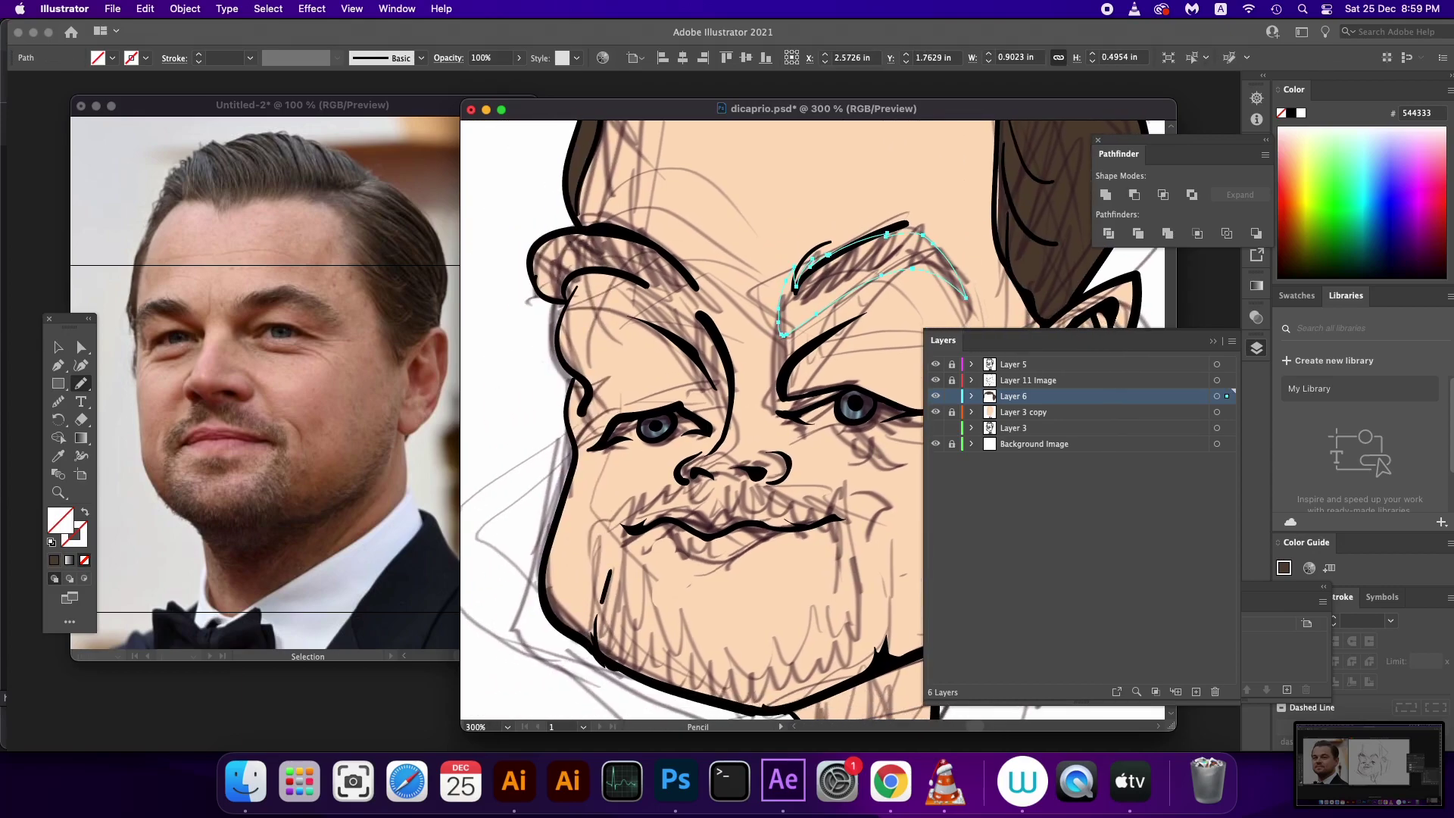
{"action": "scroll", "coordinate": [526, 366], "scroll_direction": "up", "scroll_amount": 3}
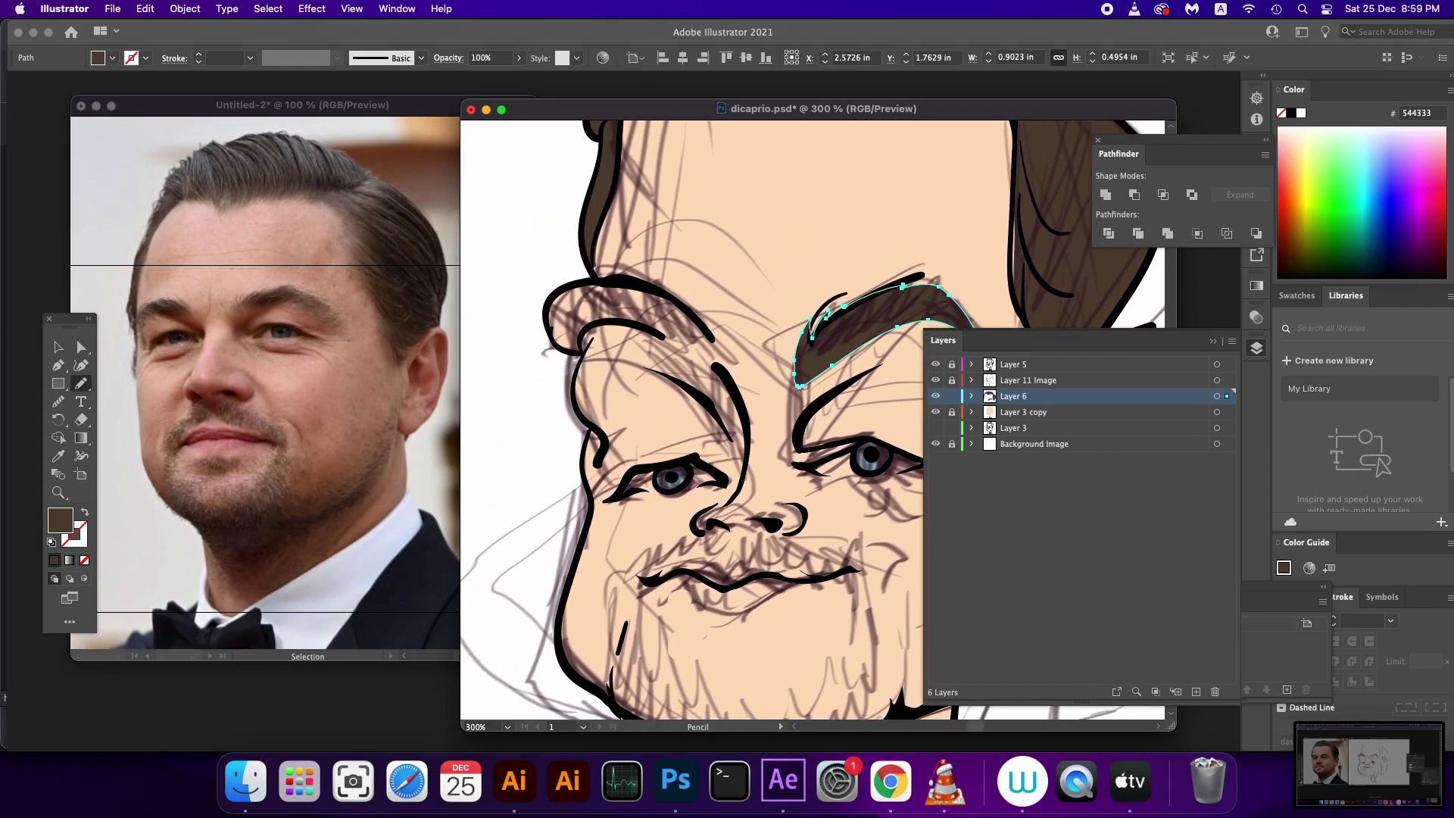
{"action": "mouse_move", "coordinate": [550, 306]}
{"action": "left_mouse_down"}
{"action": "mouse_move", "coordinate": [565, 346]}
{"action": "mouse_move", "coordinate": [596, 325]}
{"action": "mouse_move", "coordinate": [659, 337]}
{"action": "mouse_move", "coordinate": [714, 383]}
{"action": "mouse_move", "coordinate": [700, 326]}
{"action": "mouse_move", "coordinate": [621, 279]}
{"action": "mouse_move", "coordinate": [552, 299]}
{"action": "left_mouse_up"}
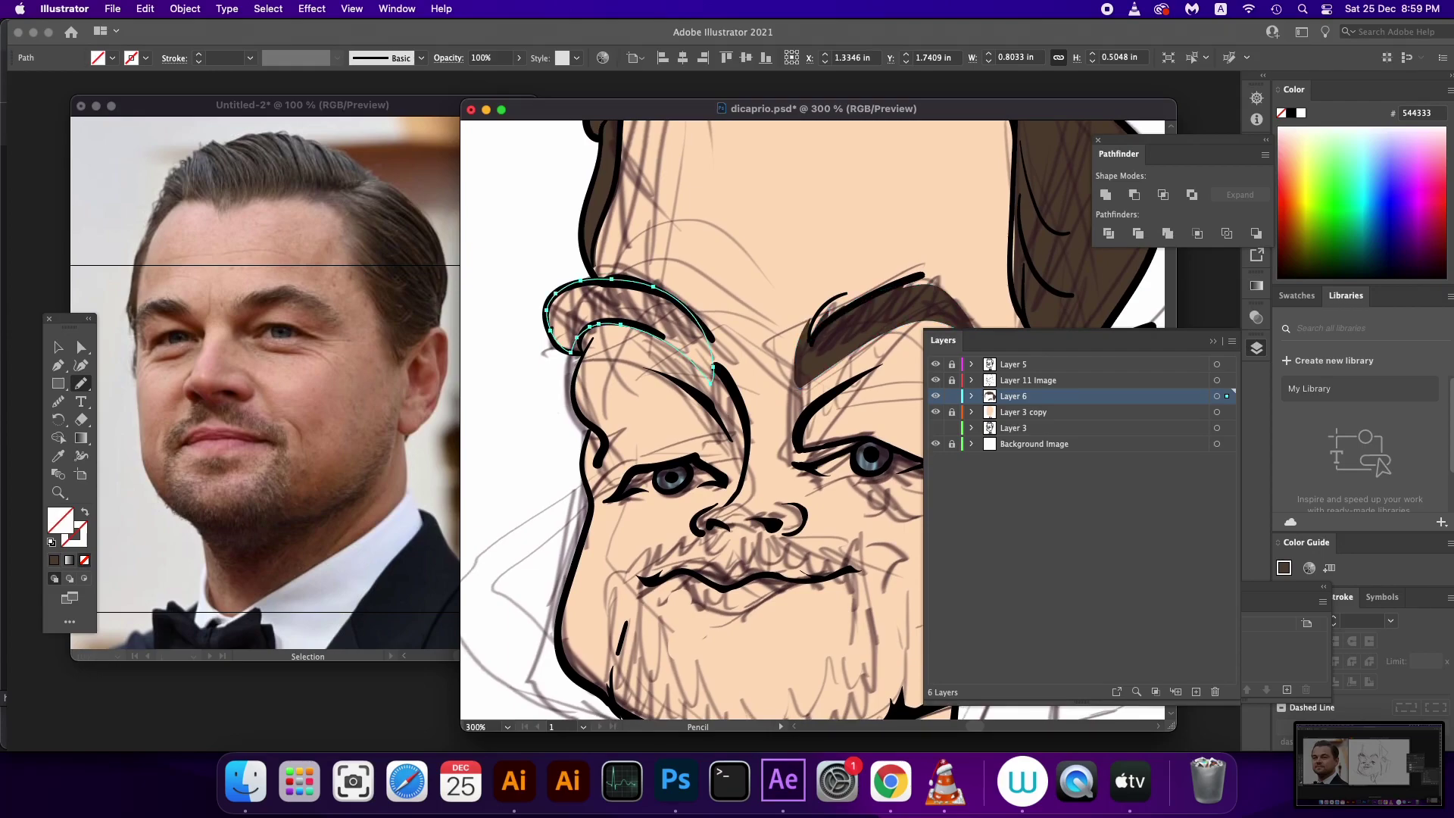
{"action": "scroll", "coordinate": [812, 420], "scroll_direction": "down", "scroll_amount": 5}
{"action": "scroll", "coordinate": [811, 420], "scroll_direction": "right", "scroll_amount": 3}
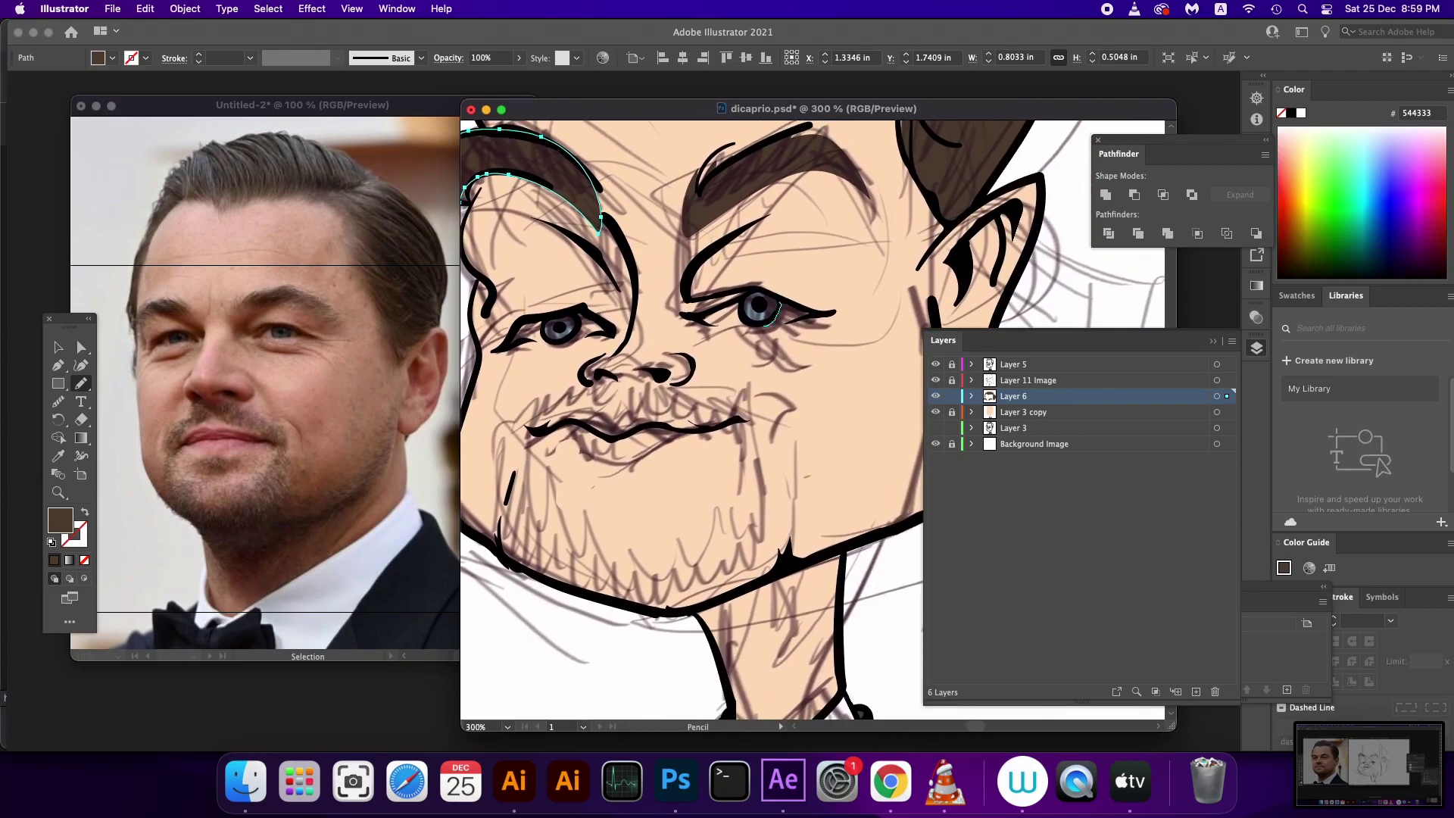
Draw white-filled eye-white shapes around the right and left eyes
{"action": "left_click_drag", "start_coordinate": [811, 310], "coordinate": [781, 305]}
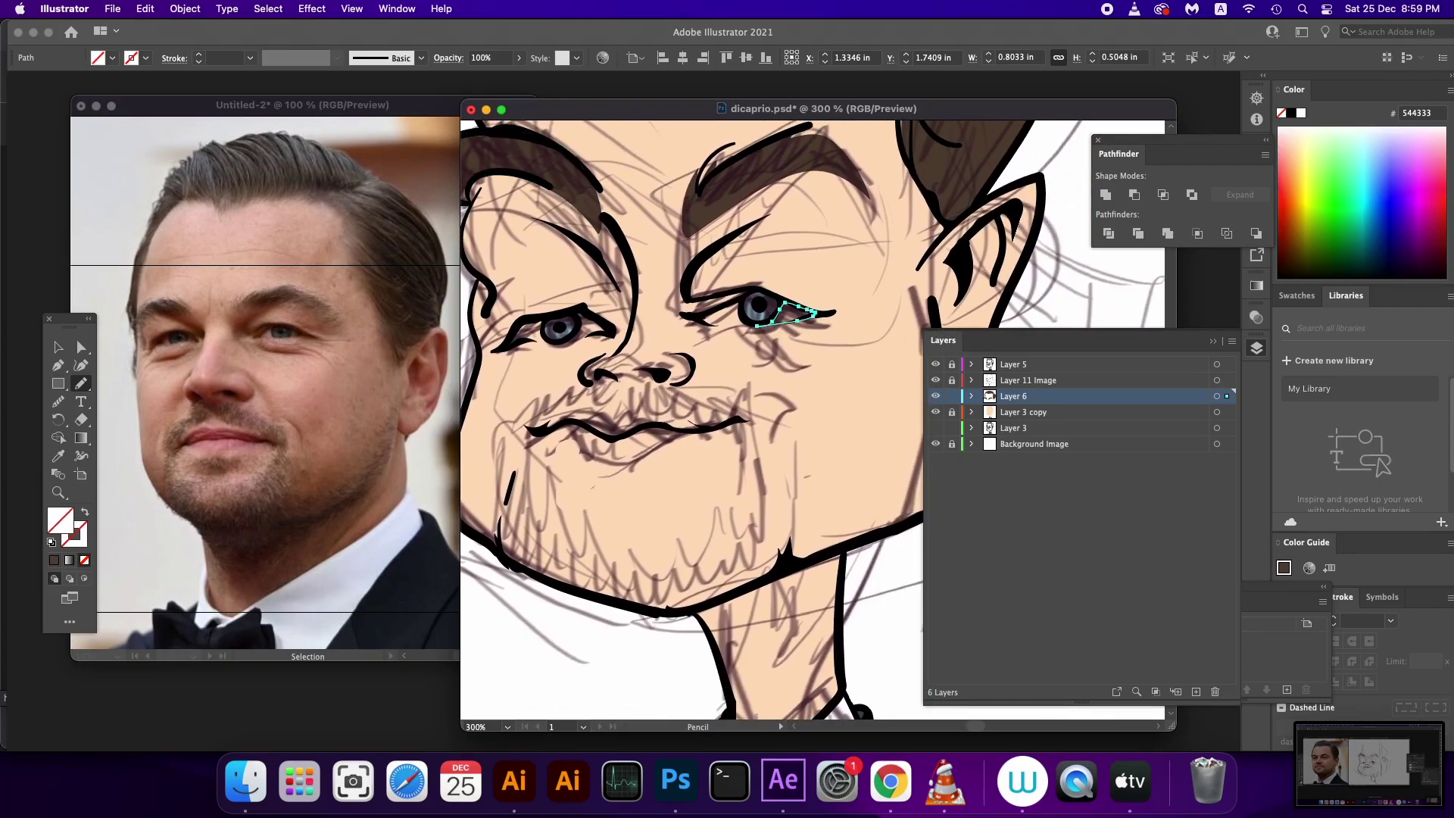
{"action": "left_click", "coordinate": [1301, 112]}
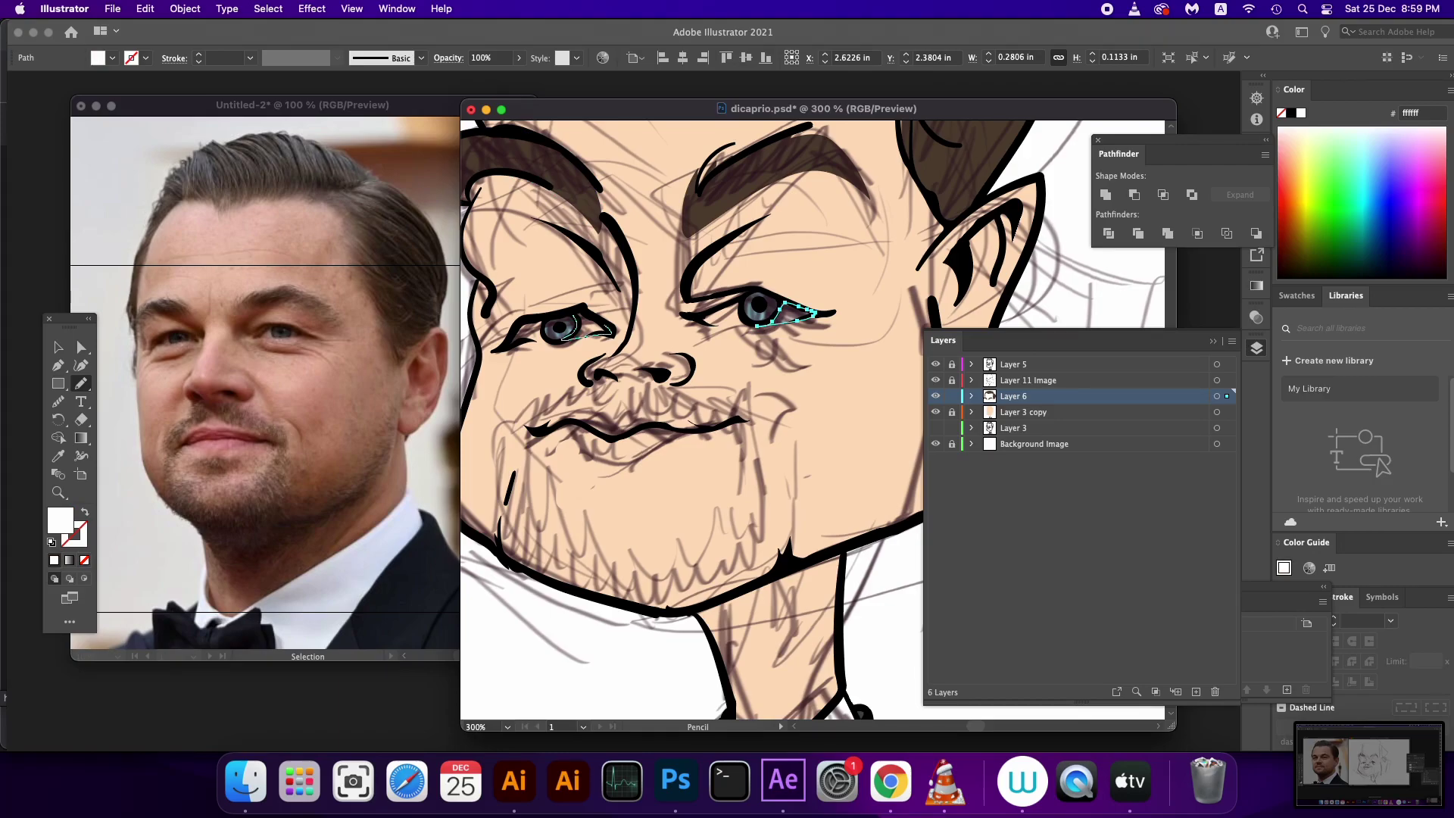
{"action": "left_click_drag", "start_coordinate": [605, 322], "coordinate": [574, 312]}
{"action": "left_click", "coordinate": [1301, 112]}
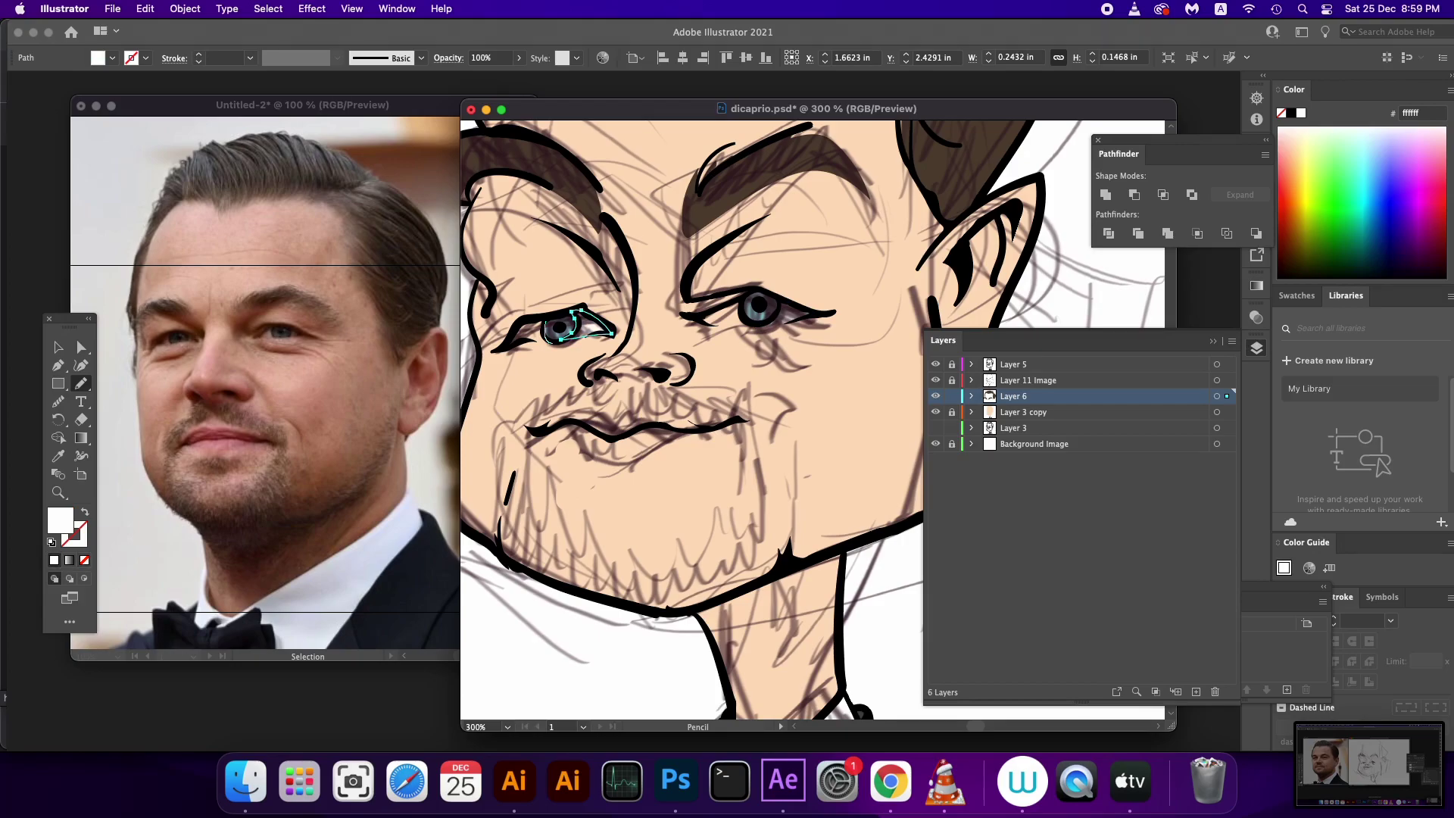
{"action": "mouse_move", "coordinate": [534, 339]}
{"action": "left_mouse_down"}
{"action": "mouse_move", "coordinate": [503, 348]}
{"action": "mouse_move", "coordinate": [543, 317]}
{"action": "left_mouse_up"}
{"action": "key", "text": "comma"}
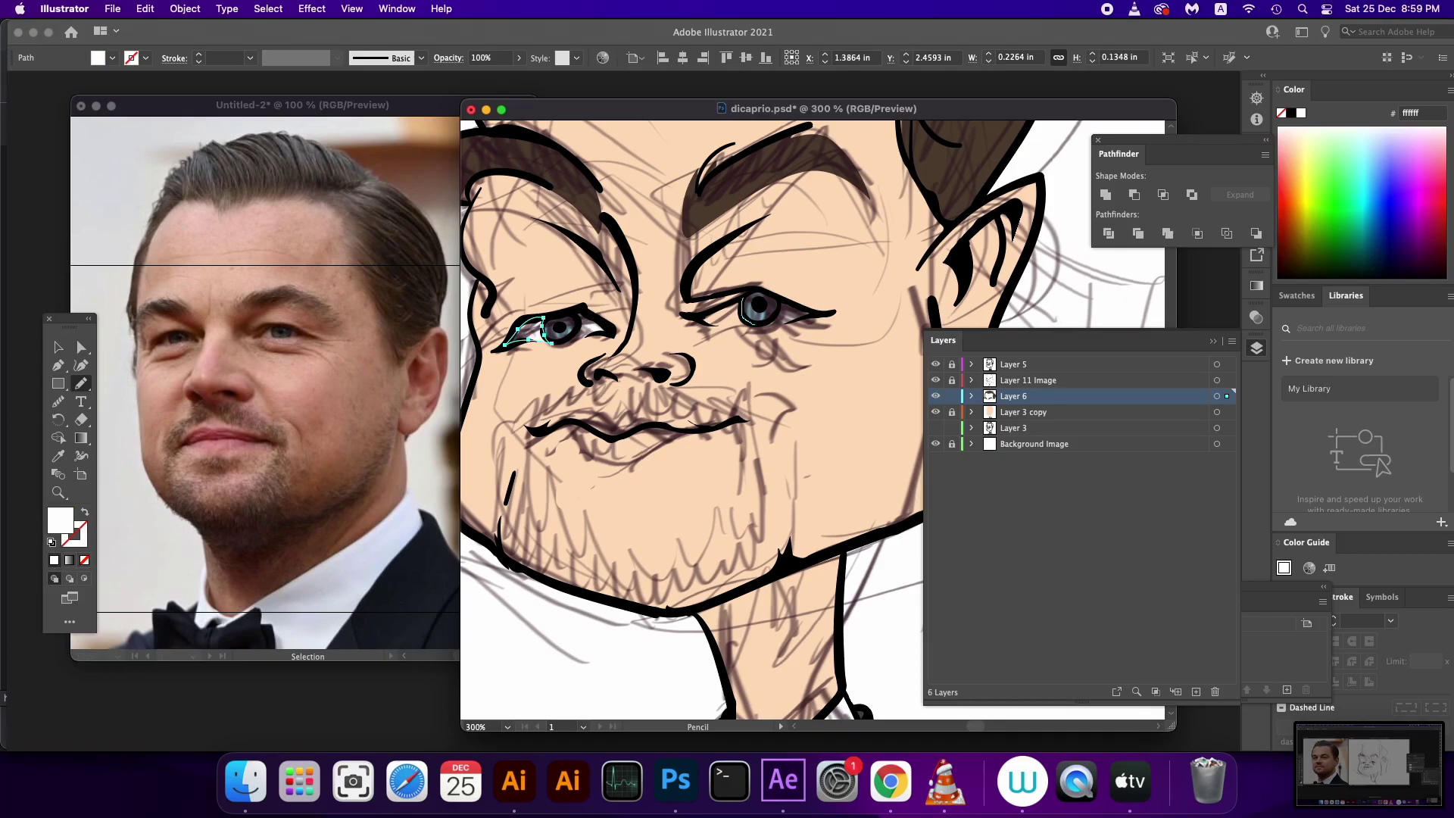
{"action": "left_click_drag", "start_coordinate": [754, 324], "coordinate": [695, 316]}
{"action": "key", "text": "comma"}
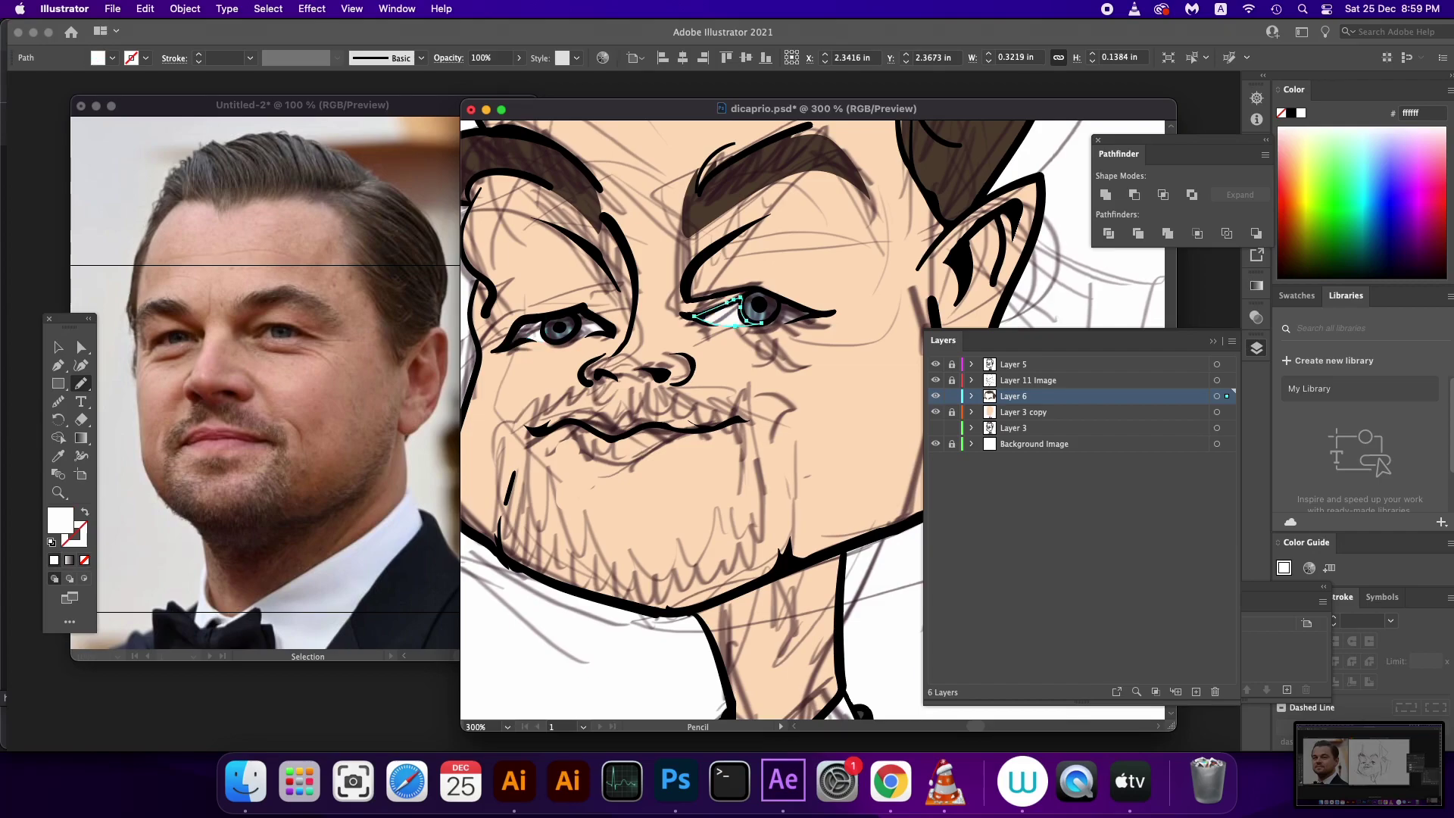
{"action": "scroll", "coordinate": [692, 420], "scroll_direction": "down", "scroll_amount": 2}
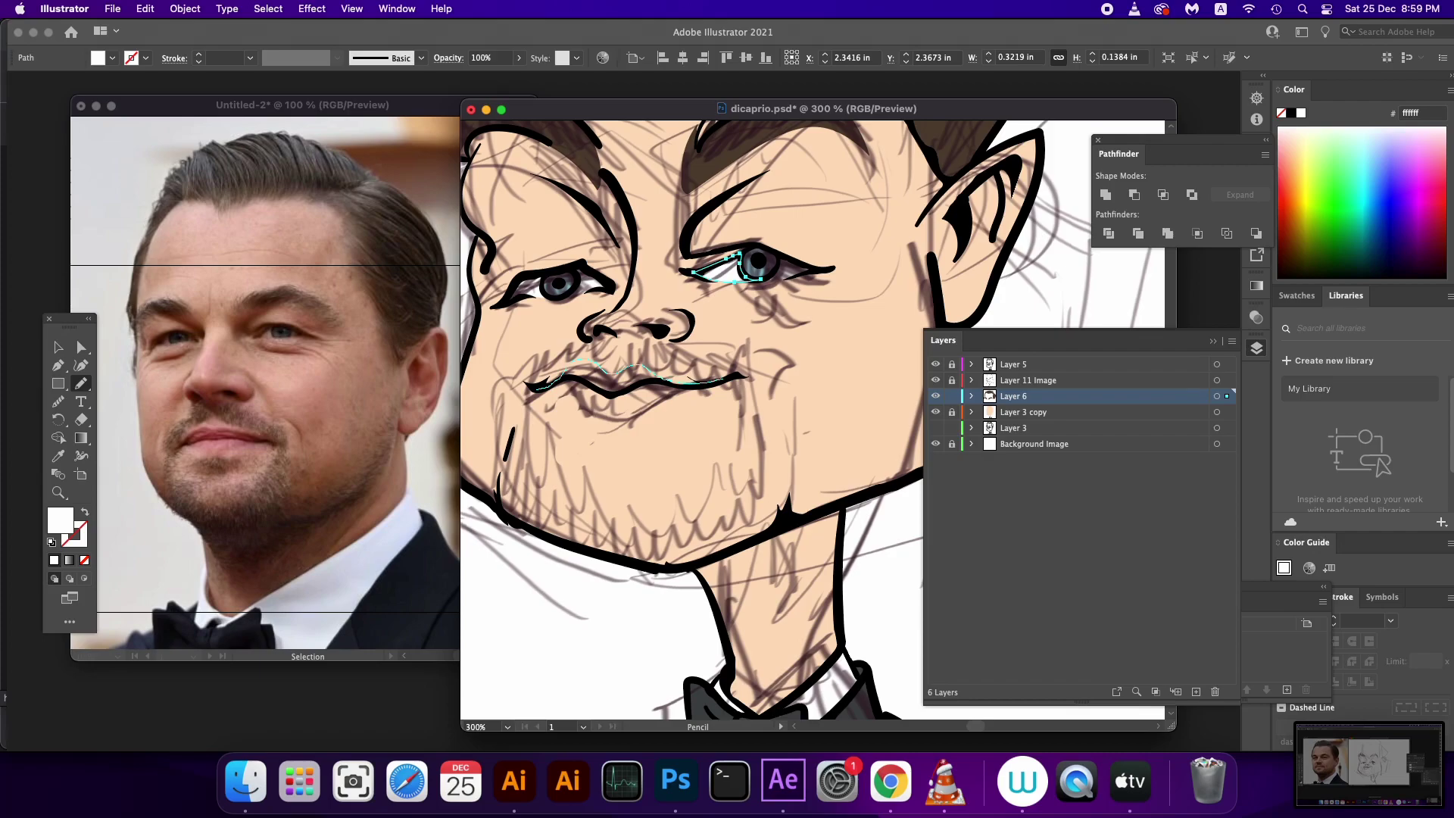
Extend the lip shape under the lower lip and further to the left
{"action": "left_click_drag", "start_coordinate": [681, 392], "coordinate": [658, 401]}
{"action": "left_click", "coordinate": [613, 418], "text": "super"}
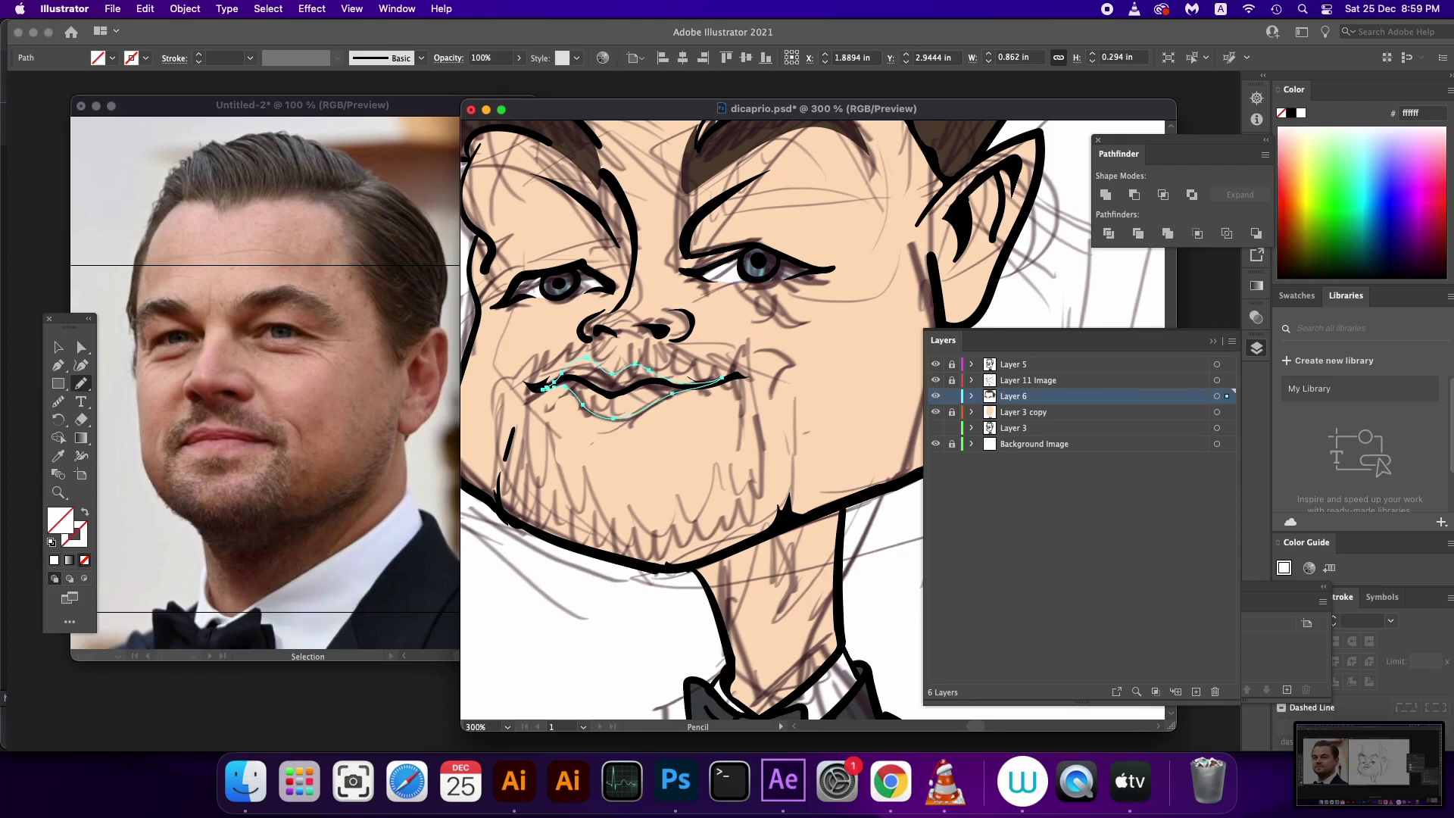
{"action": "left_click_drag", "start_coordinate": [546, 387], "coordinate": [533, 387]}
Fill the lips with the soft pink db9691
{"action": "left_click", "coordinate": [54, 560]}
{"action": "double_click", "coordinate": [60, 521]}
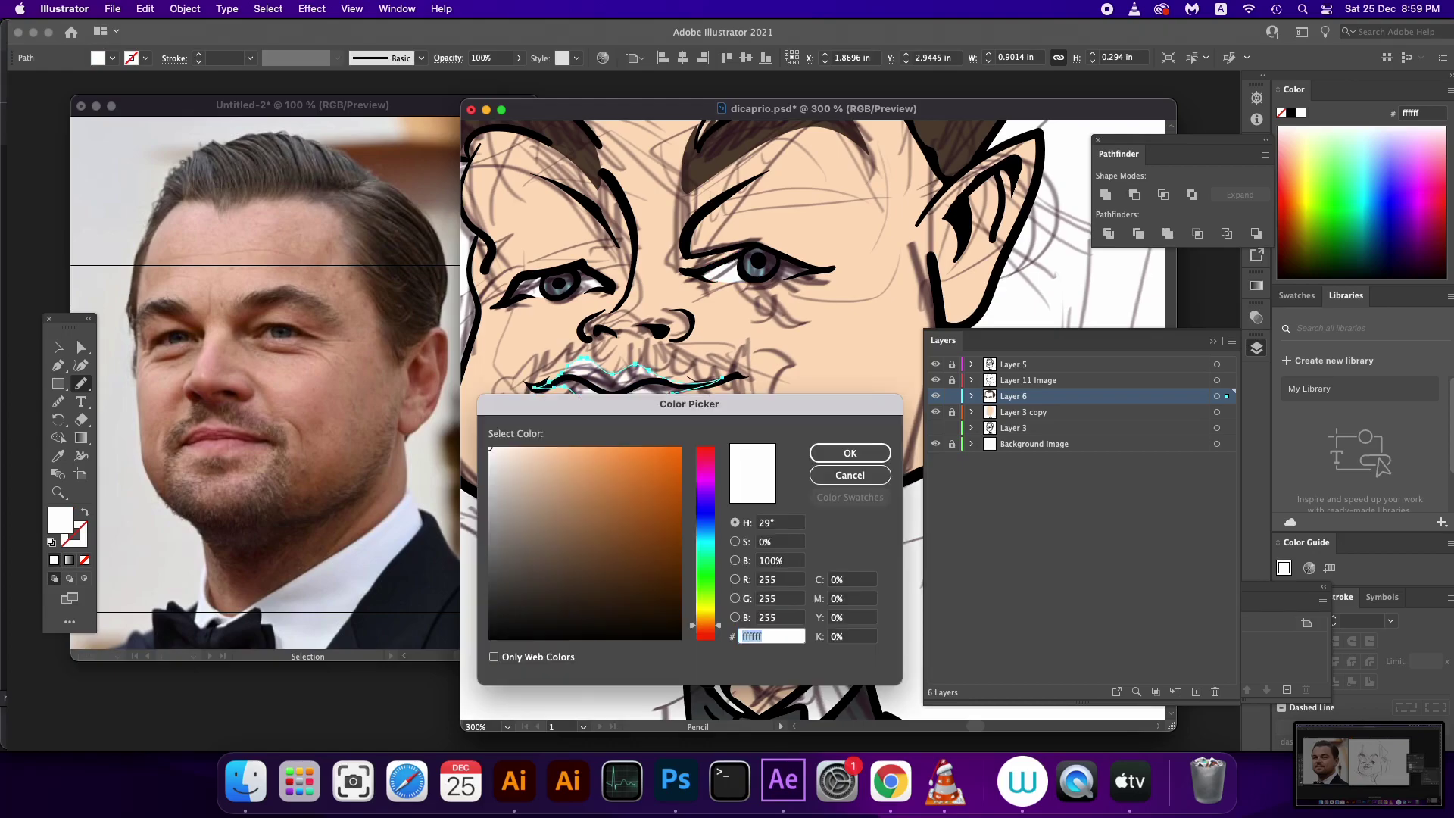
{"action": "left_click", "coordinate": [705, 638]}
{"action": "left_click", "coordinate": [561, 451]}
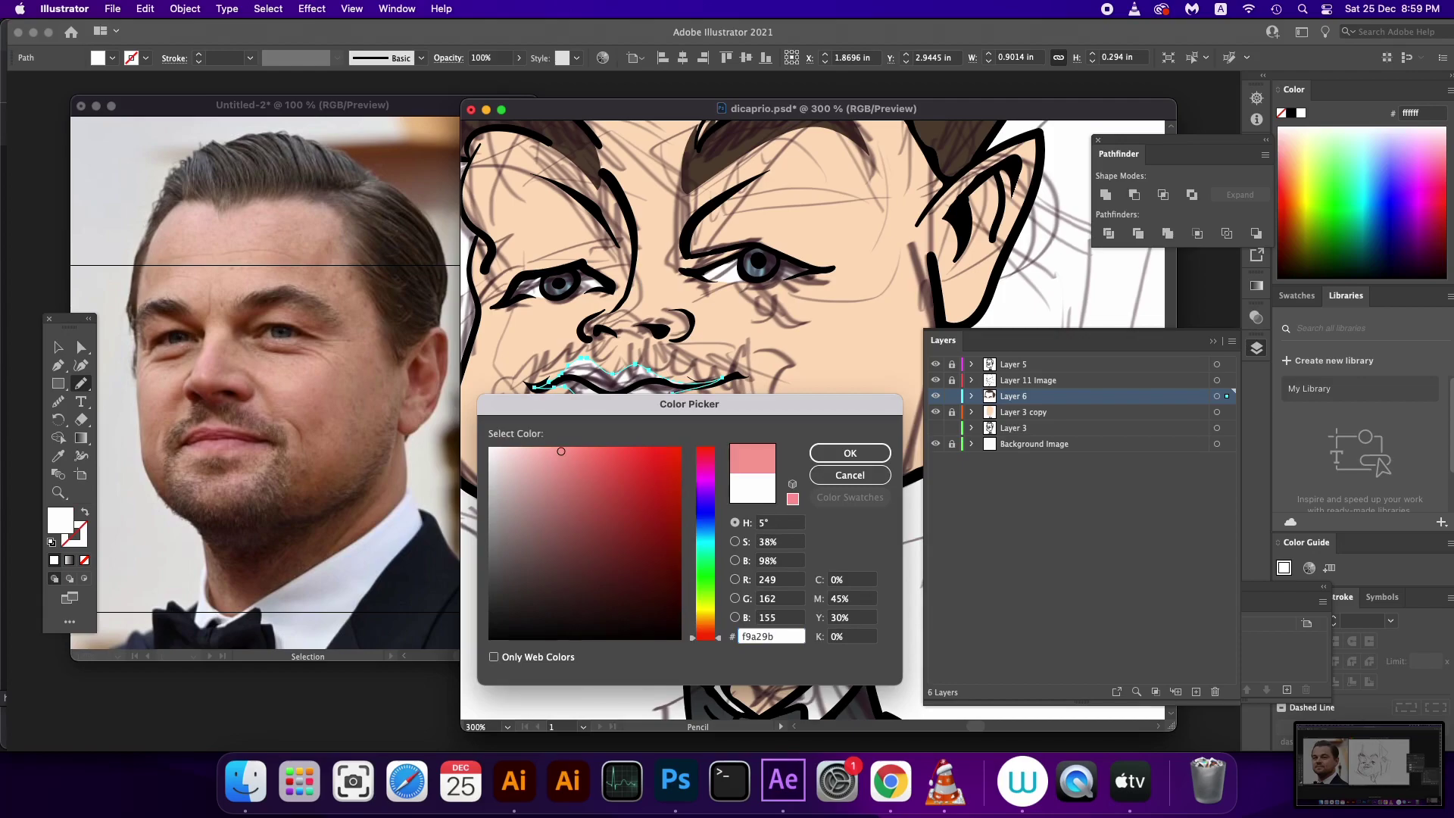
{"action": "left_click", "coordinate": [555, 474]}
{"action": "left_click", "coordinate": [849, 453]}
Deselect the lips and add a new Layer 7 above Layer 6
{"action": "mouse_move", "coordinate": [644, 394]}
{"action": "left_mouse_down"}
{"action": "mouse_move", "coordinate": [626, 538]}
{"action": "mouse_move", "coordinate": [658, 467]}
{"action": "left_mouse_up"}
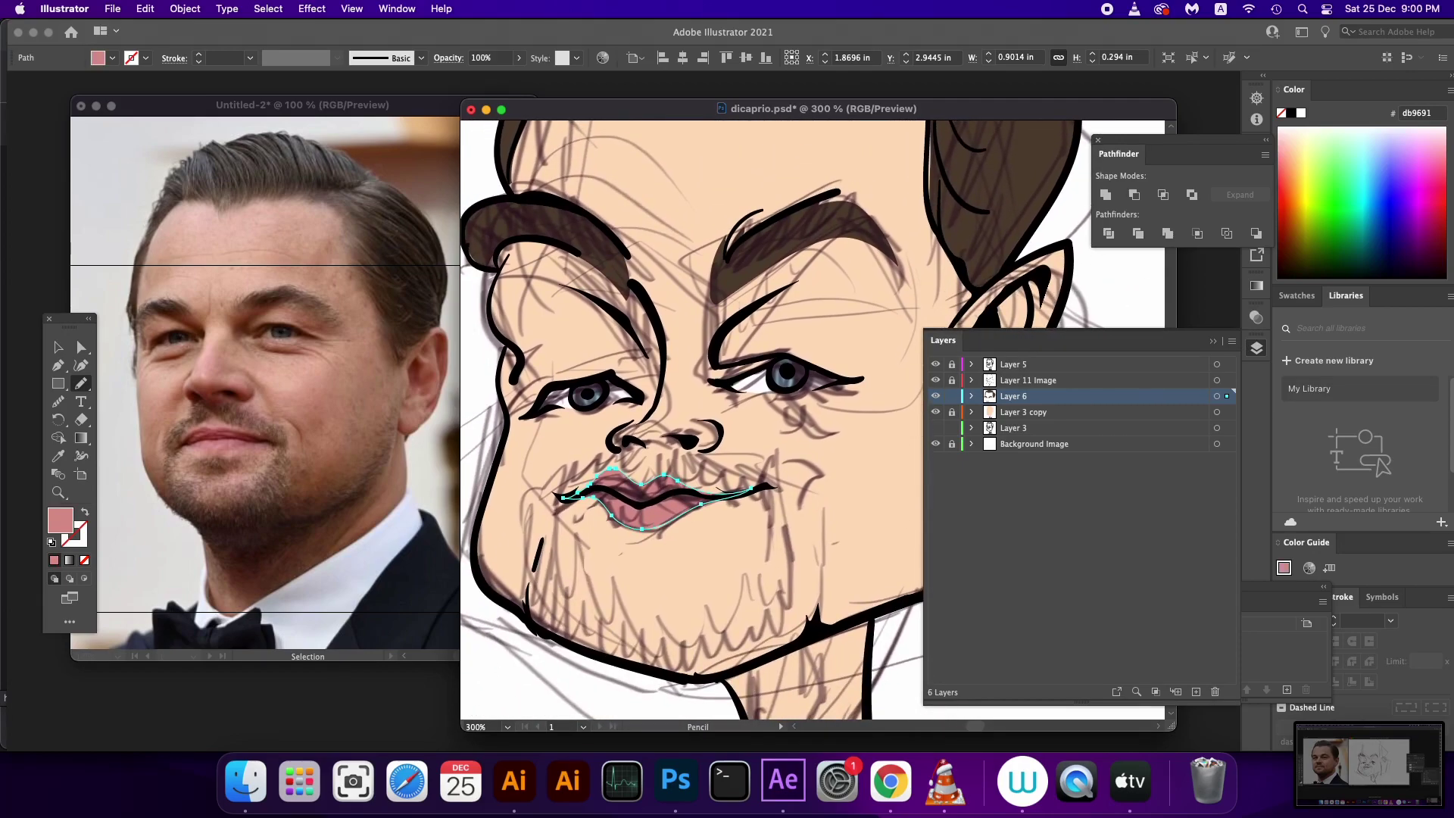
{"action": "key", "text": "super+shift+a"}
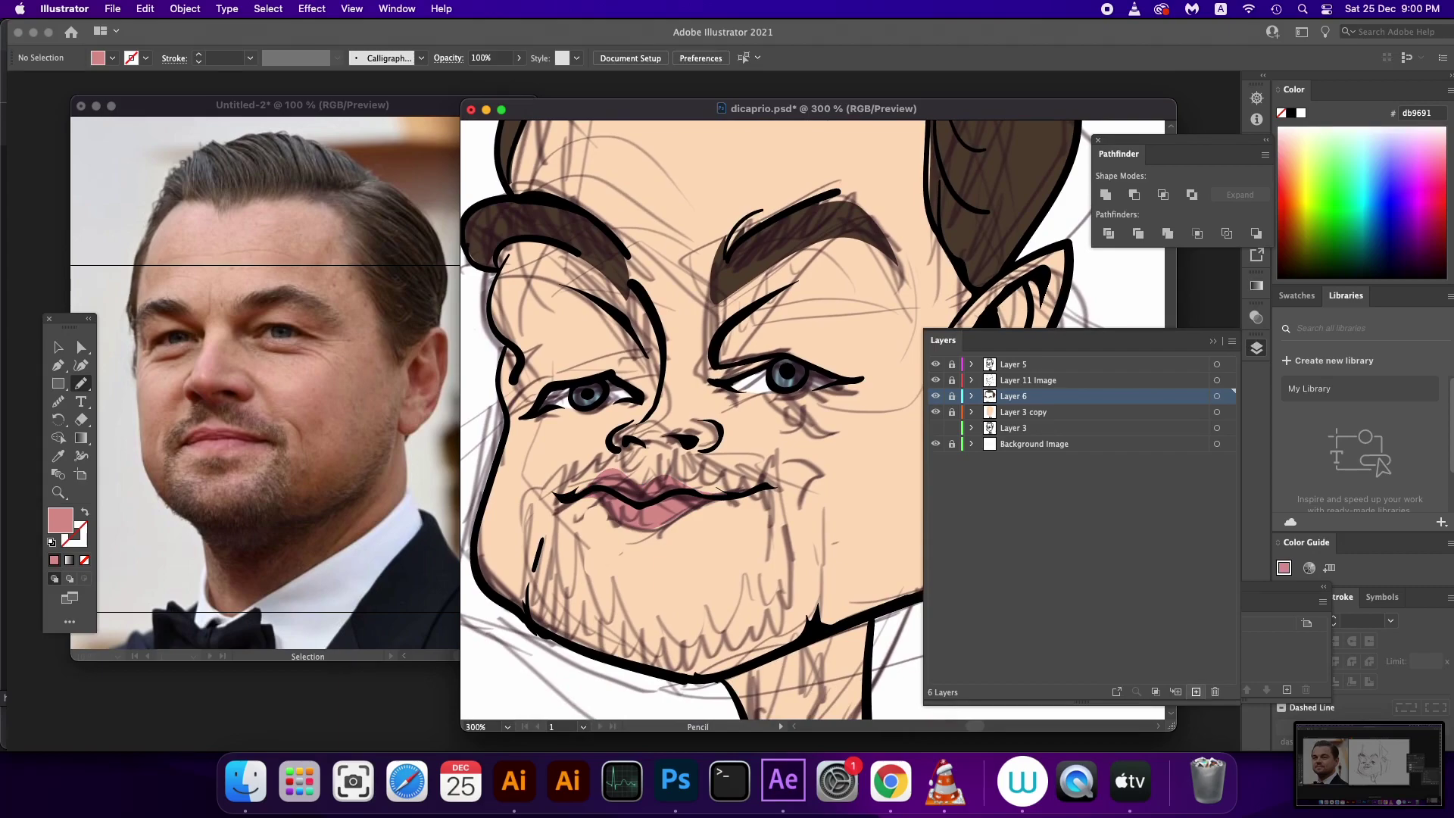
{"action": "left_click", "coordinate": [1196, 691]}
{"action": "scroll", "coordinate": [681, 417], "scroll_direction": "down", "scroll_amount": 5}
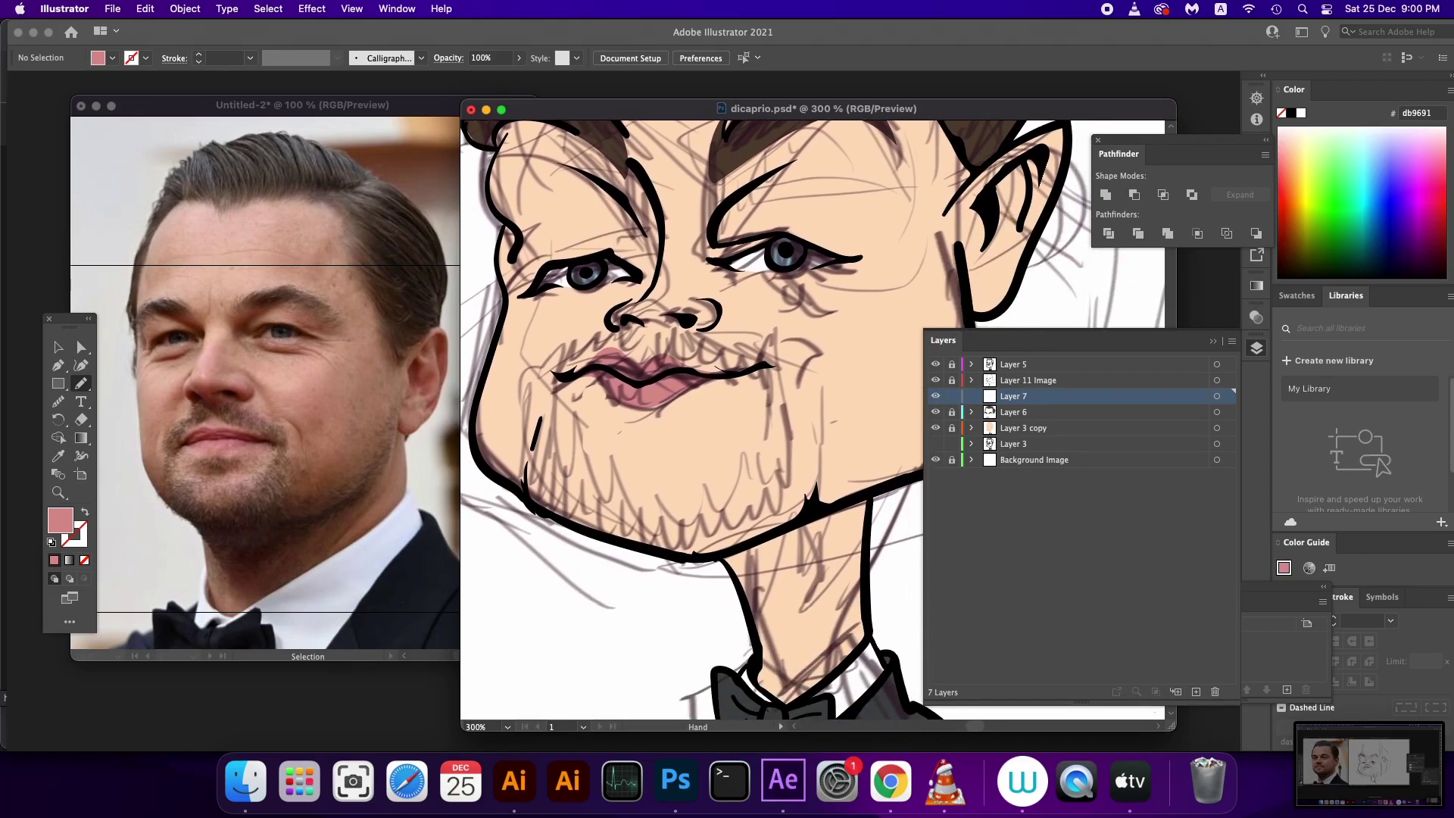
Draw a closed beard outline along the left cheek, jawline, right jaw and right cheek
{"action": "scroll", "coordinate": [812, 420], "scroll_direction": "down", "scroll_amount": 1}
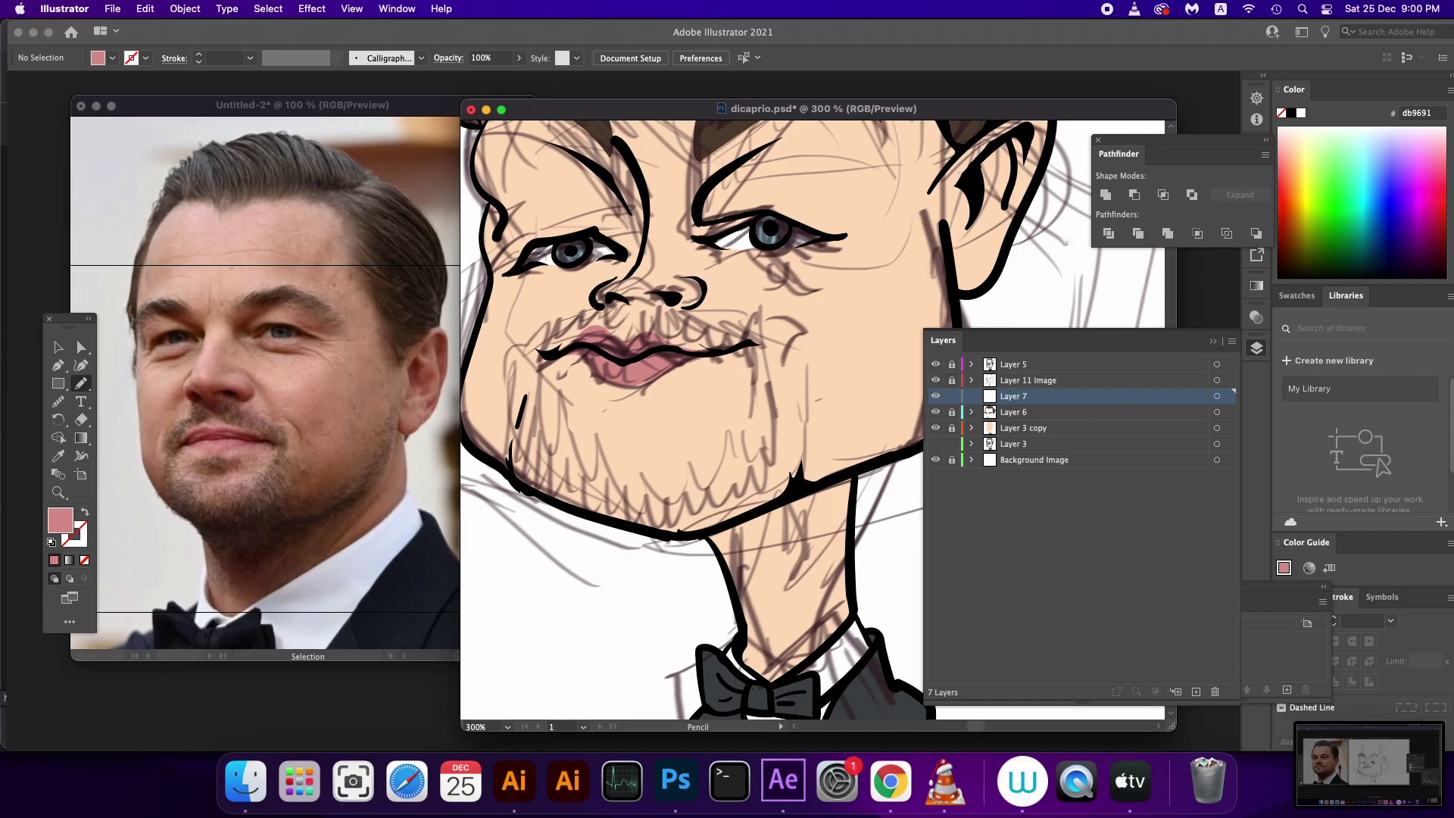
{"action": "left_click_drag", "start_coordinate": [518, 374], "coordinate": [514, 403]}
{"action": "left_click_drag", "start_coordinate": [570, 504], "coordinate": [650, 536]}
{"action": "left_click_drag", "start_coordinate": [739, 566], "coordinate": [906, 454]}
{"action": "left_click_drag", "start_coordinate": [952, 316], "coordinate": [943, 220]}
{"action": "mouse_move", "coordinate": [915, 386]}
{"action": "left_mouse_down"}
{"action": "mouse_move", "coordinate": [897, 418]}
{"action": "mouse_move", "coordinate": [818, 464]}
{"action": "mouse_move", "coordinate": [801, 352]}
{"action": "mouse_move", "coordinate": [686, 311]}
{"action": "mouse_move", "coordinate": [598, 306]}
{"action": "left_mouse_up"}
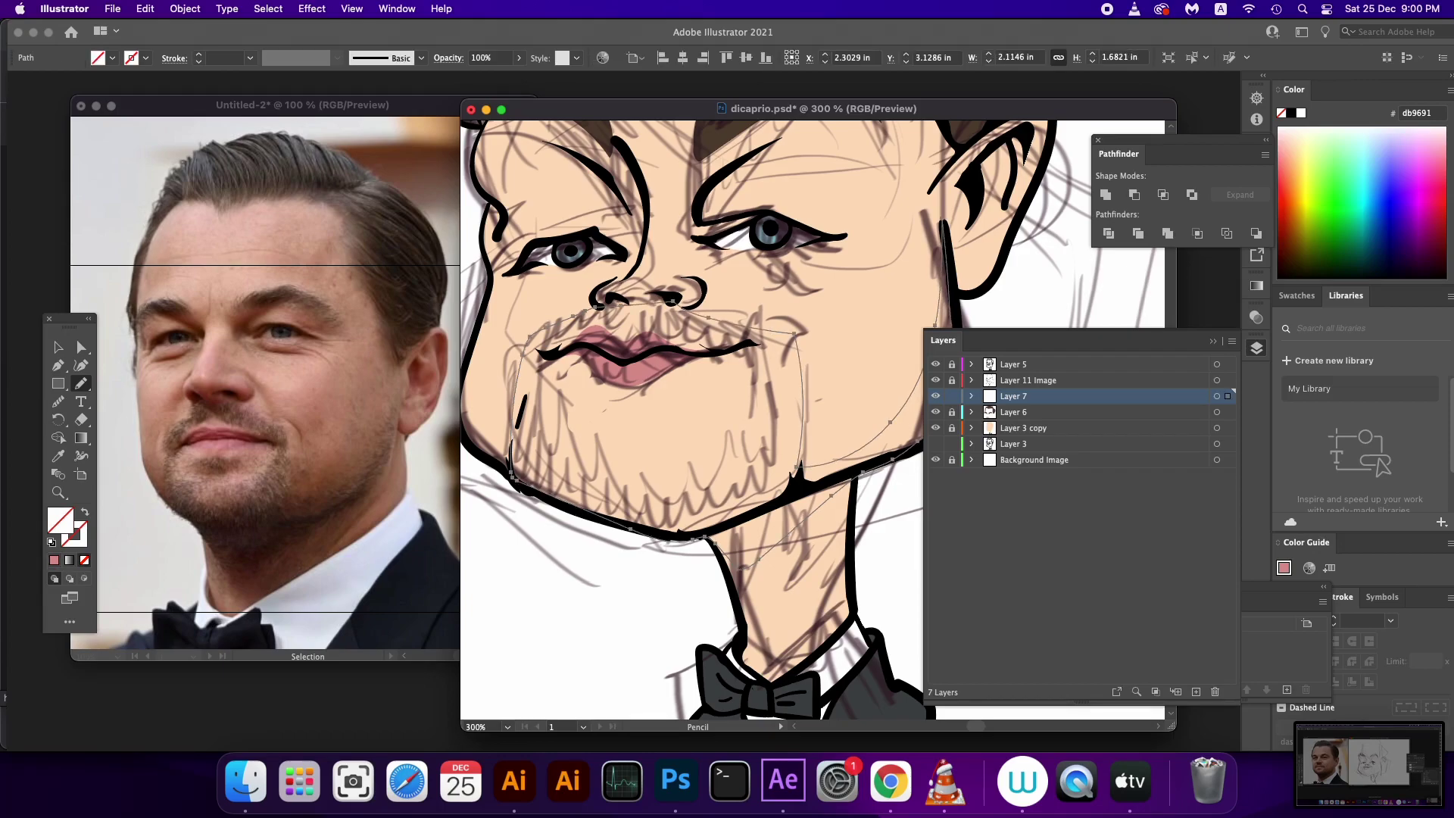
Fill the beard shape with dark brown 6b5555
{"action": "left_click", "coordinate": [53, 560]}
{"action": "double_click", "coordinate": [61, 521]}
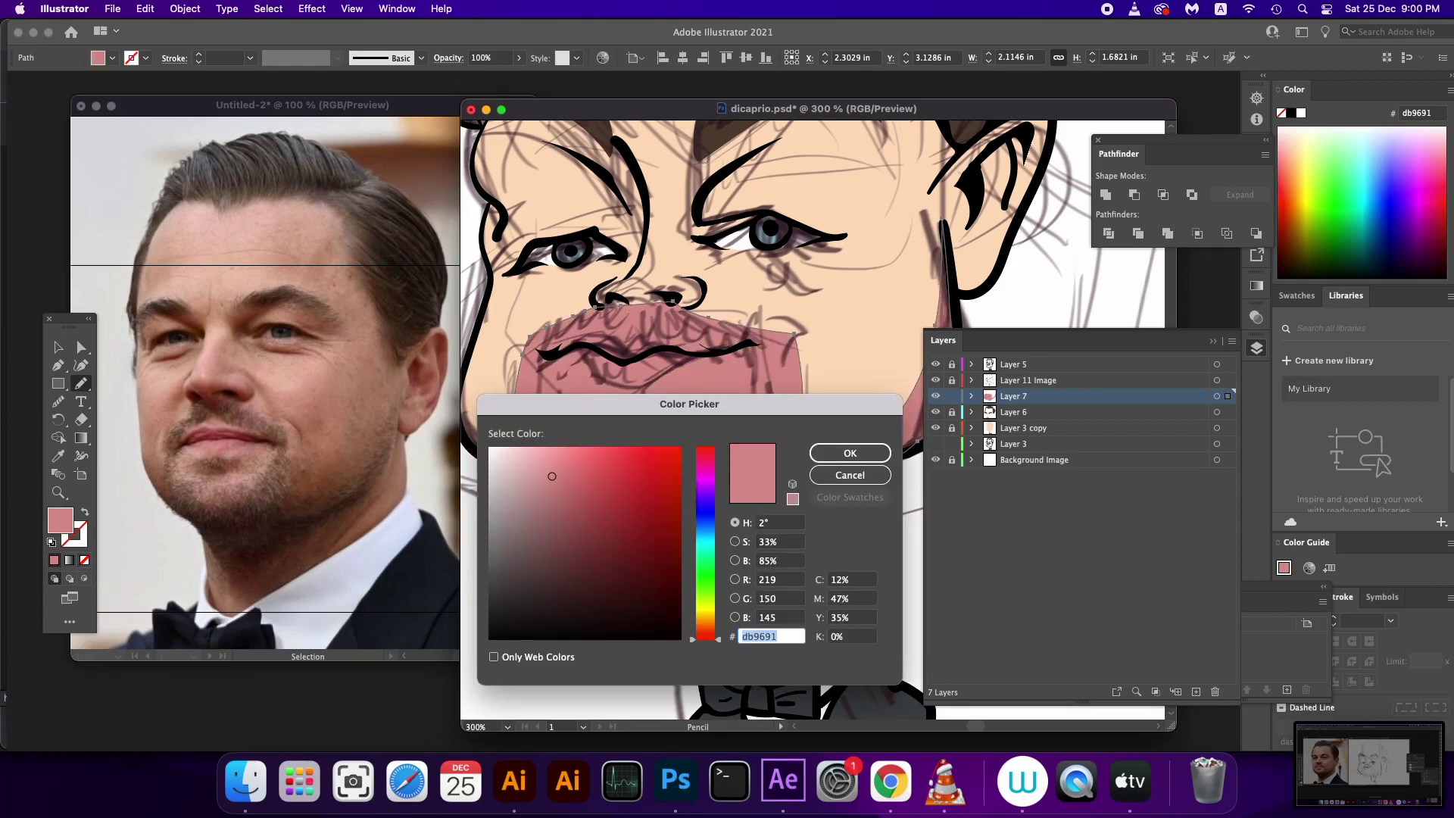
{"action": "type", "text": "6b5555"}
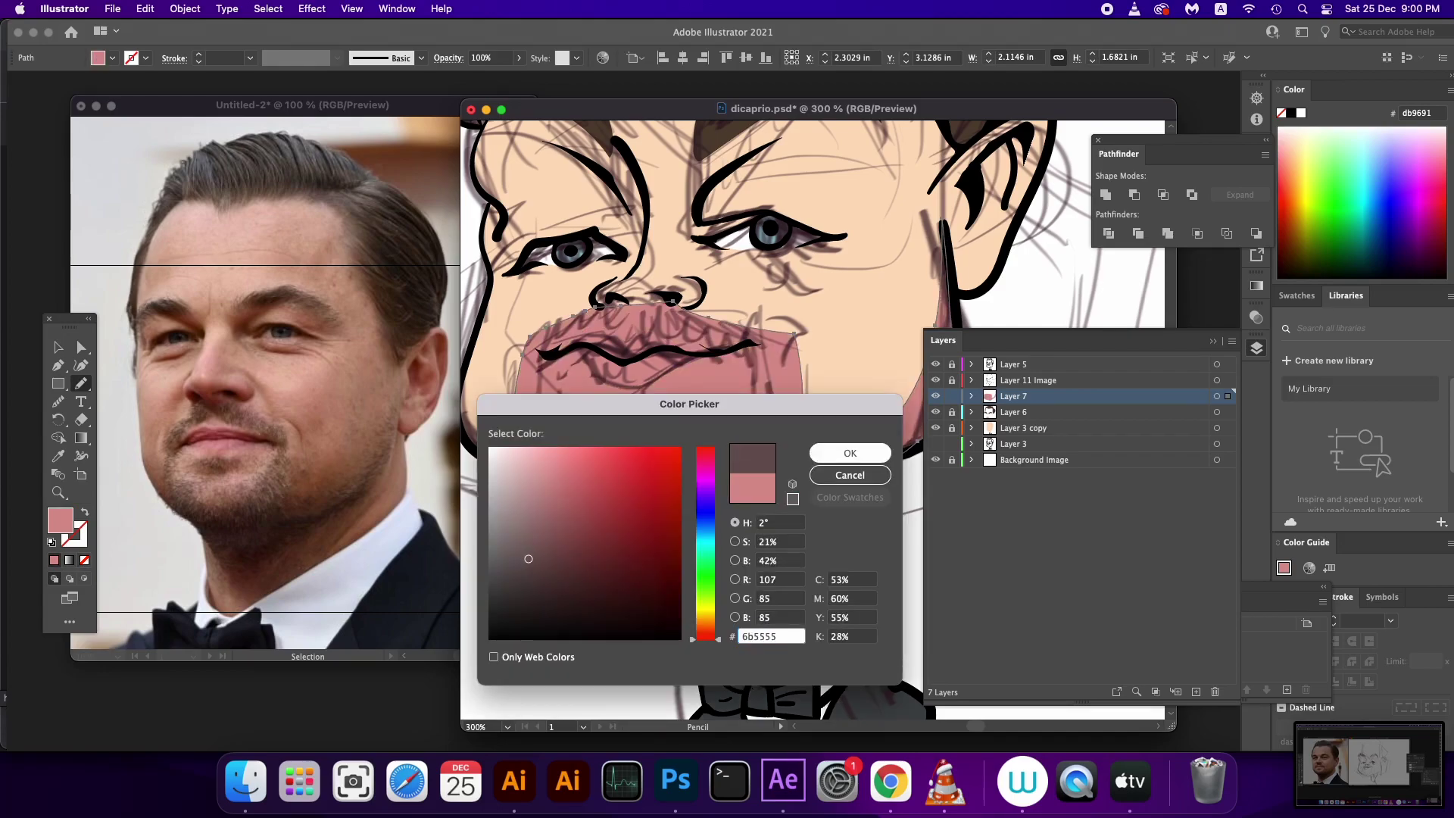
{"action": "key", "text": "Return"}
Erase the mouth area from the beard and redraw the cutout edges around it
{"action": "left_click_drag", "start_coordinate": [757, 454], "coordinate": [739, 492]}
{"action": "left_click", "coordinate": [82, 419]}
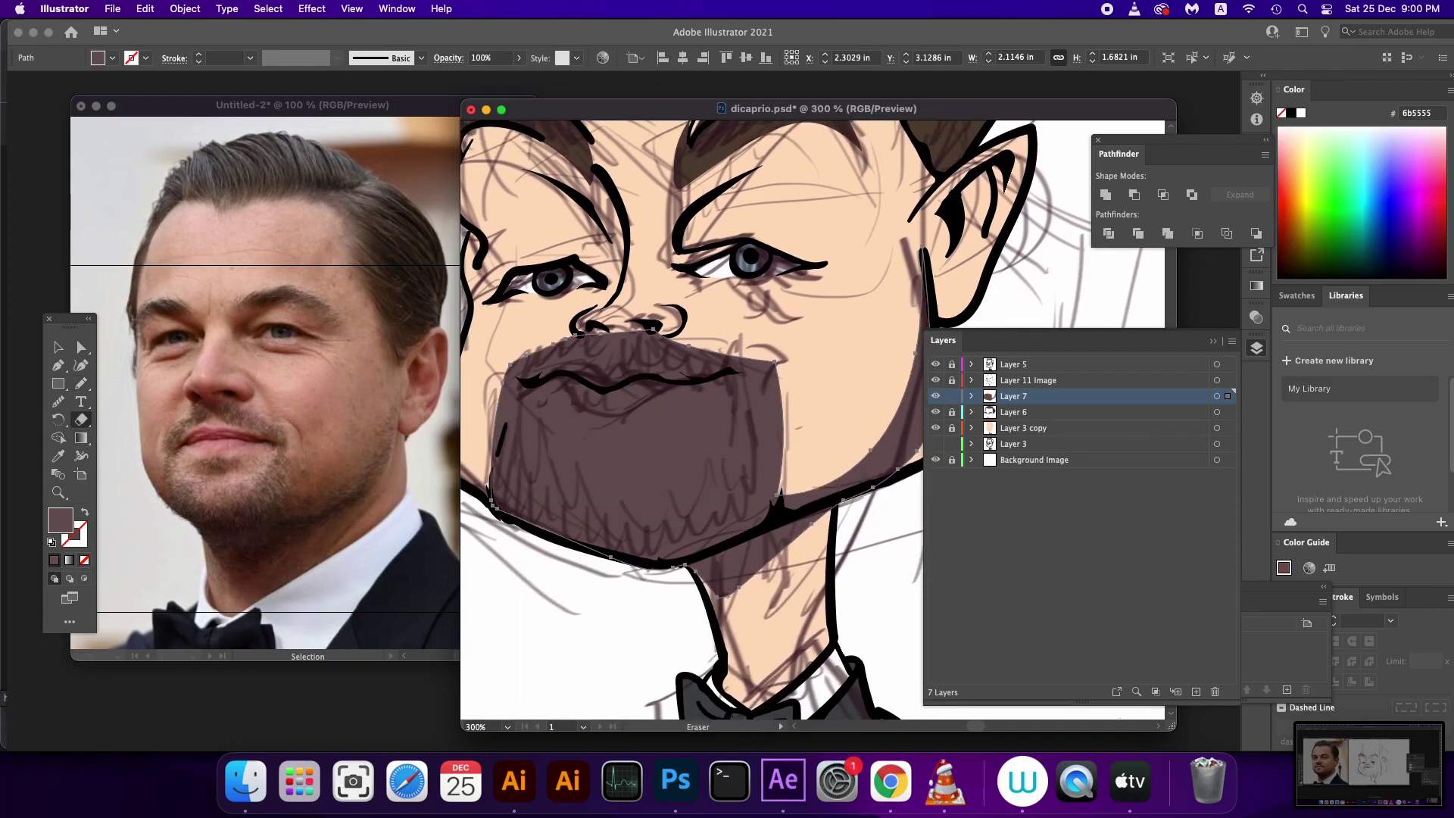
{"action": "left_click_drag", "start_coordinate": [555, 401], "coordinate": [708, 394]}
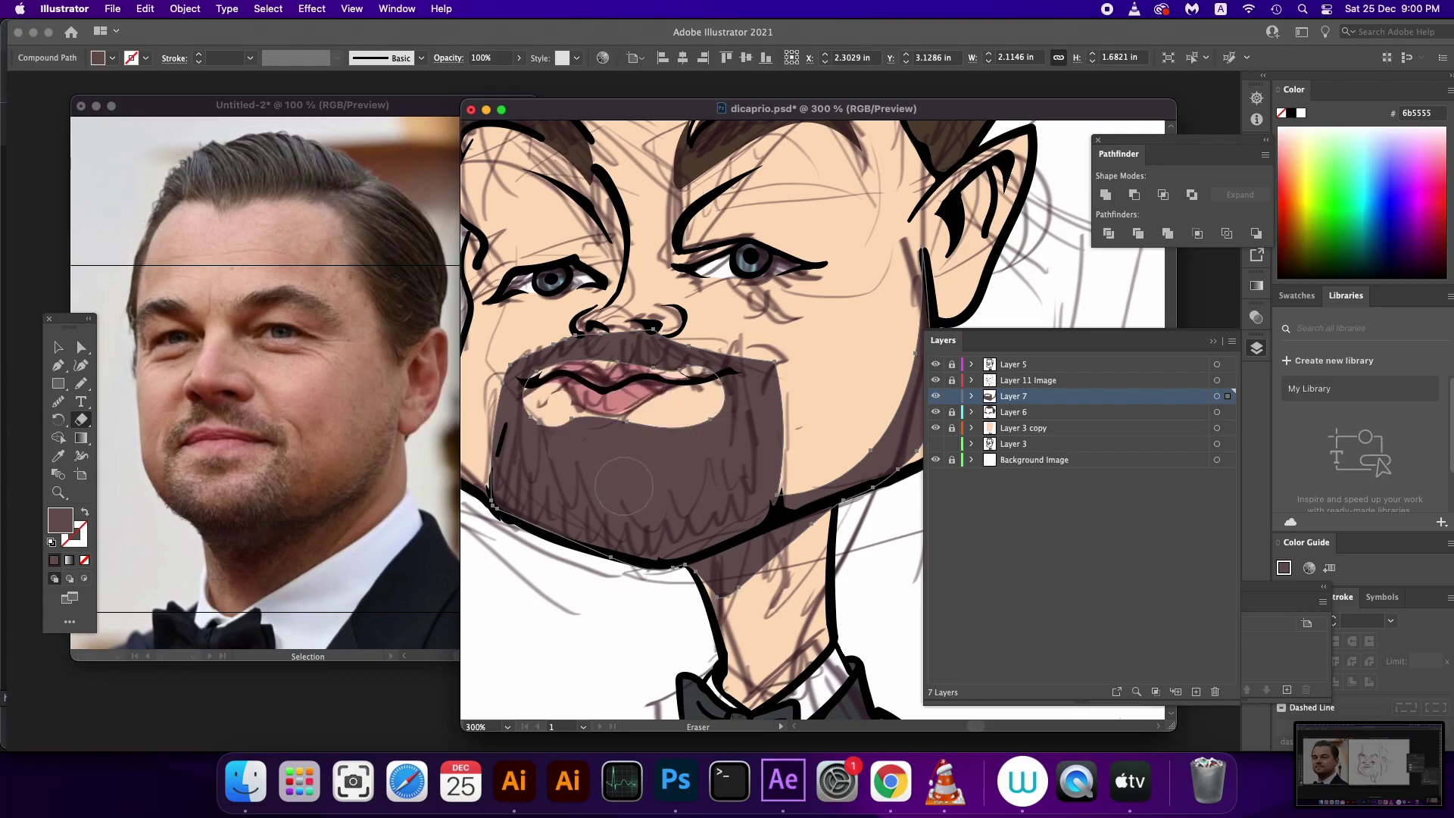
{"action": "key", "text": "n"}
{"action": "left_click_drag", "start_coordinate": [534, 464], "coordinate": [625, 505]}
{"action": "left_click_drag", "start_coordinate": [709, 453], "coordinate": [723, 398]}
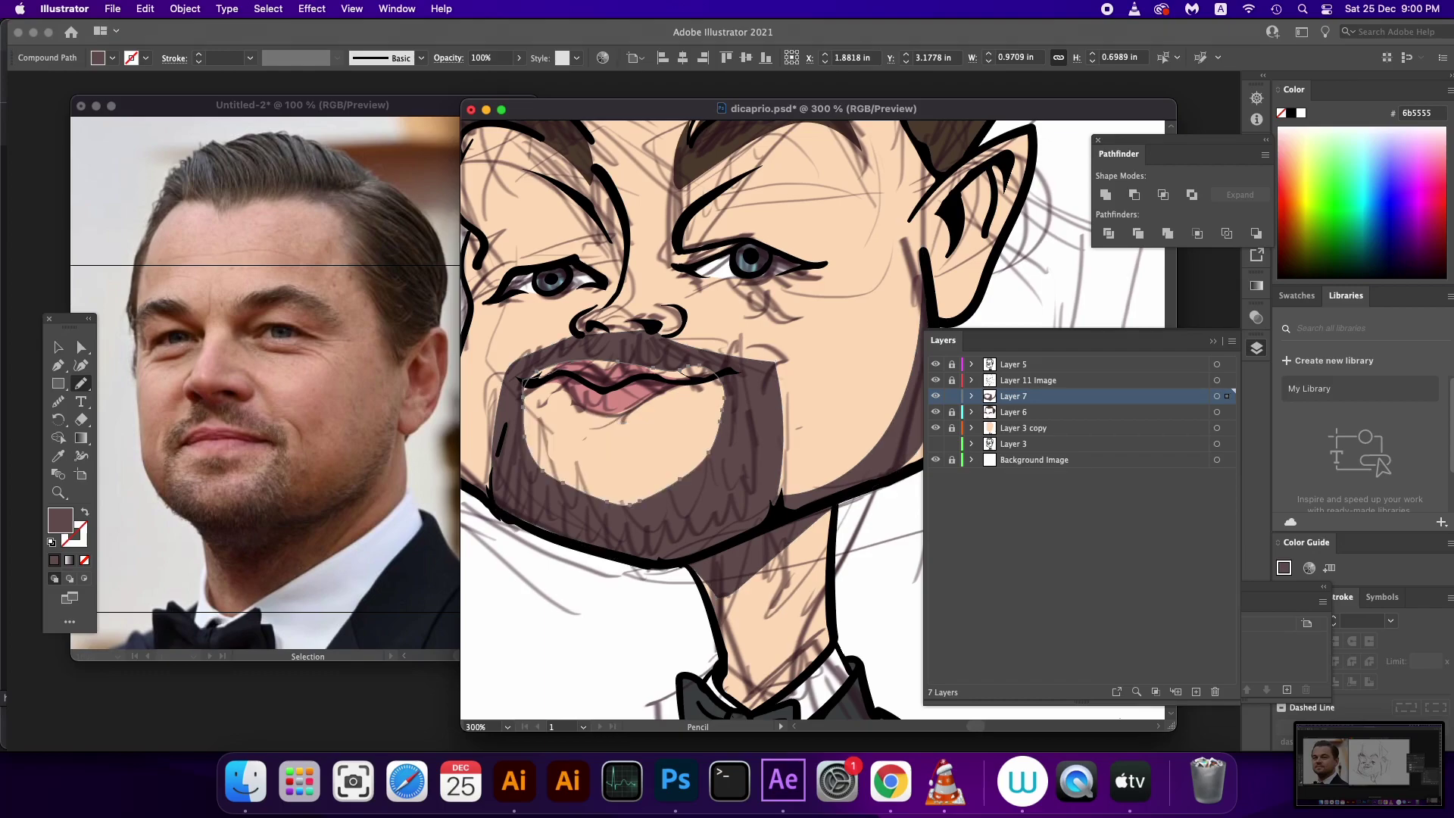
{"action": "left_click_drag", "start_coordinate": [524, 378], "coordinate": [617, 354]}
{"action": "mouse_move", "coordinate": [739, 373]}
{"action": "left_mouse_down"}
{"action": "mouse_move", "coordinate": [749, 497]}
{"action": "mouse_move", "coordinate": [750, 379]}
{"action": "mouse_move", "coordinate": [723, 509]}
{"action": "left_mouse_up"}
Widen the beard along its right jaw edge and zoom out to the whole caricature
{"action": "scroll", "coordinate": [727, 454], "scroll_direction": "up", "scroll_amount": 1}
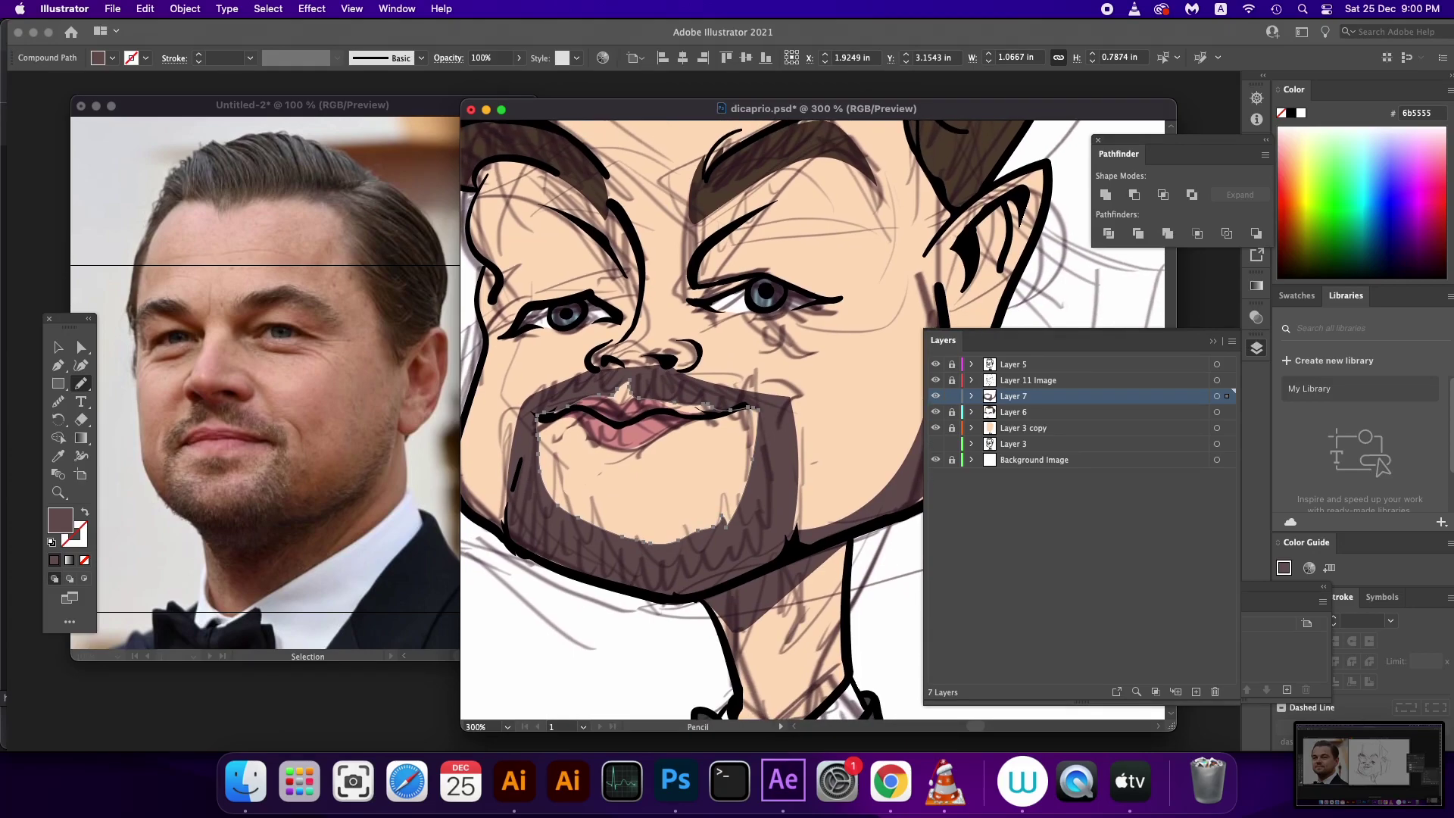
{"action": "left_click_drag", "start_coordinate": [727, 454], "coordinate": [746, 443]}
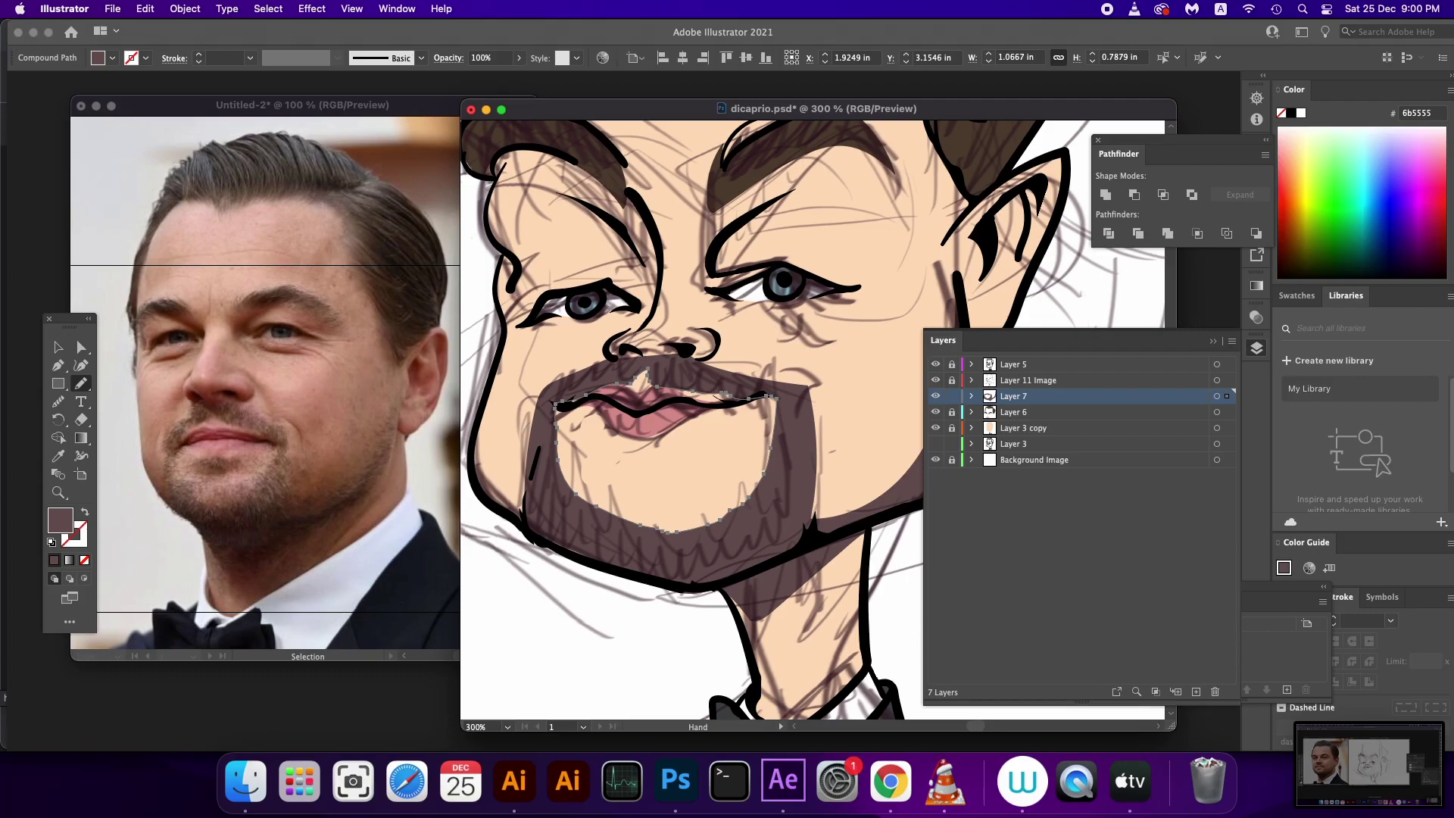
{"action": "left_click_drag", "start_coordinate": [757, 424], "coordinate": [650, 354]}
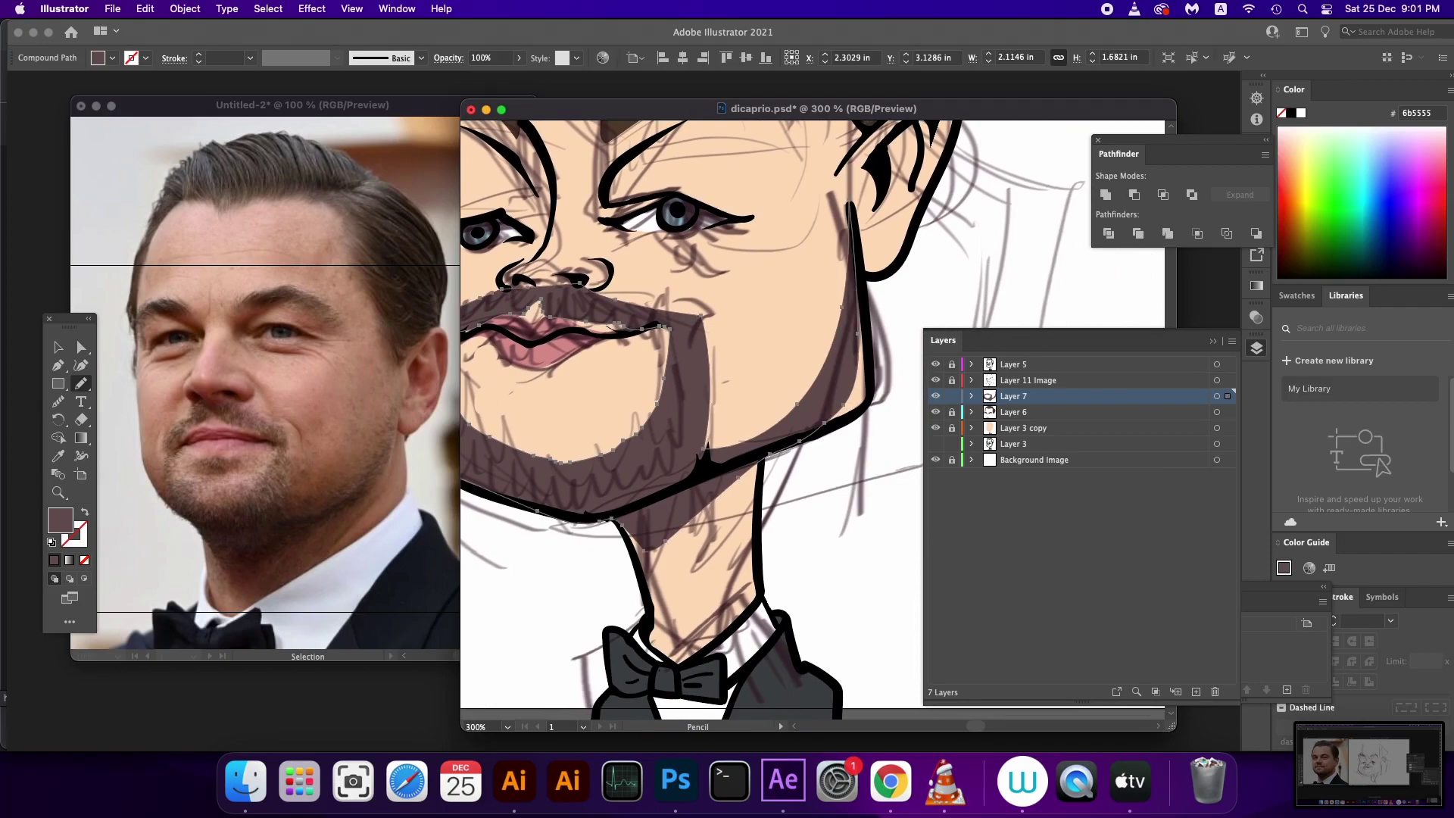
{"action": "mouse_move", "coordinate": [808, 437]}
{"action": "left_mouse_down"}
{"action": "mouse_move", "coordinate": [863, 299]}
{"action": "mouse_move", "coordinate": [890, 570]}
{"action": "left_mouse_up"}
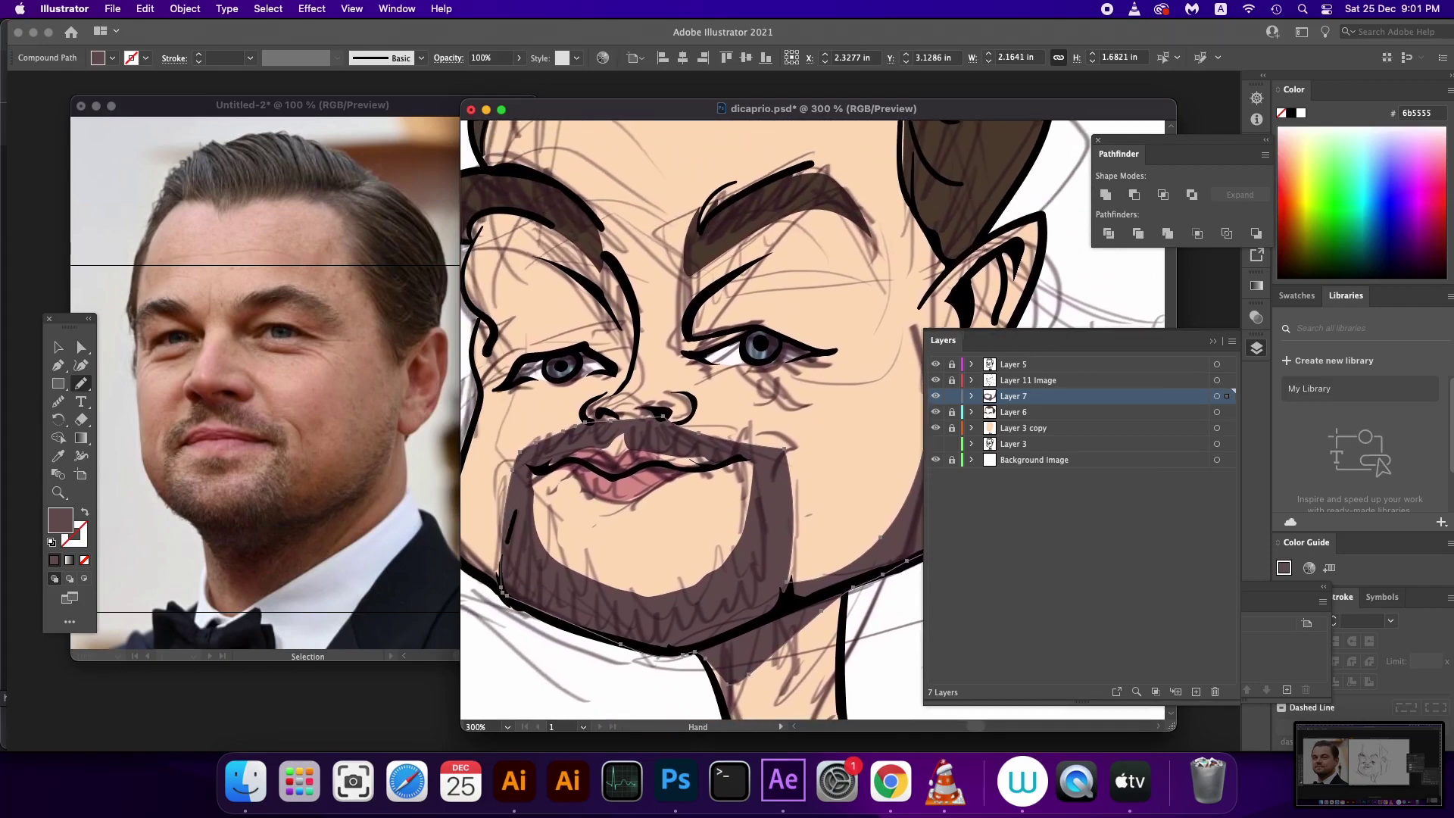
{"action": "key", "text": "super+minus"}
{"action": "key", "text": "super+minus"}
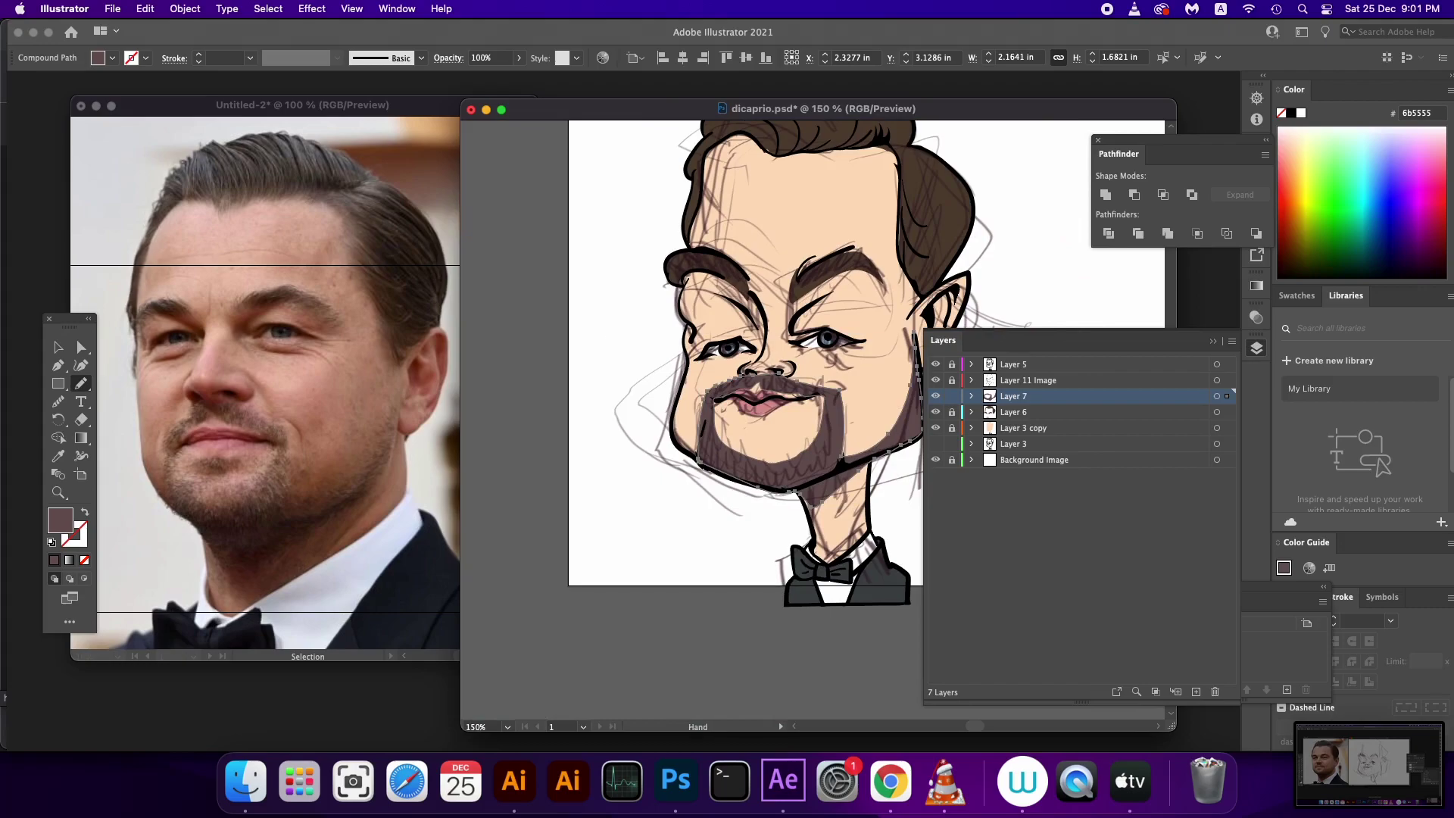
Lower the beard's opacity to 61%
{"action": "left_click_drag", "start_coordinate": [757, 424], "coordinate": [641, 443]}
{"action": "left_click", "coordinate": [519, 57]}
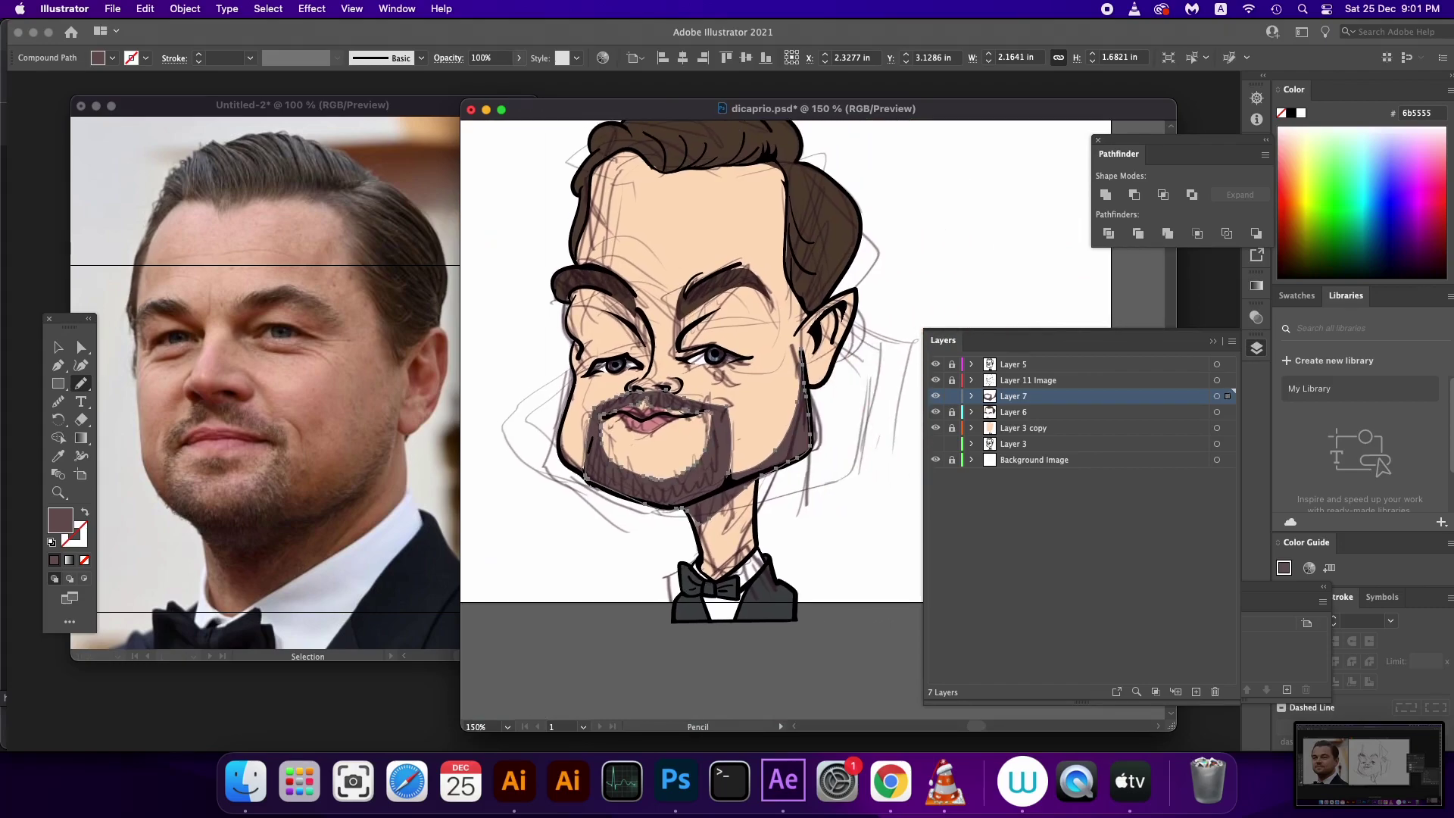
{"action": "left_click_drag", "start_coordinate": [517, 76], "coordinate": [489, 76]}
{"action": "key", "text": "v"}
Deselect the beard and add a new Layer 8 above Layer 7
{"action": "key", "text": "ctrl+shift+a"}
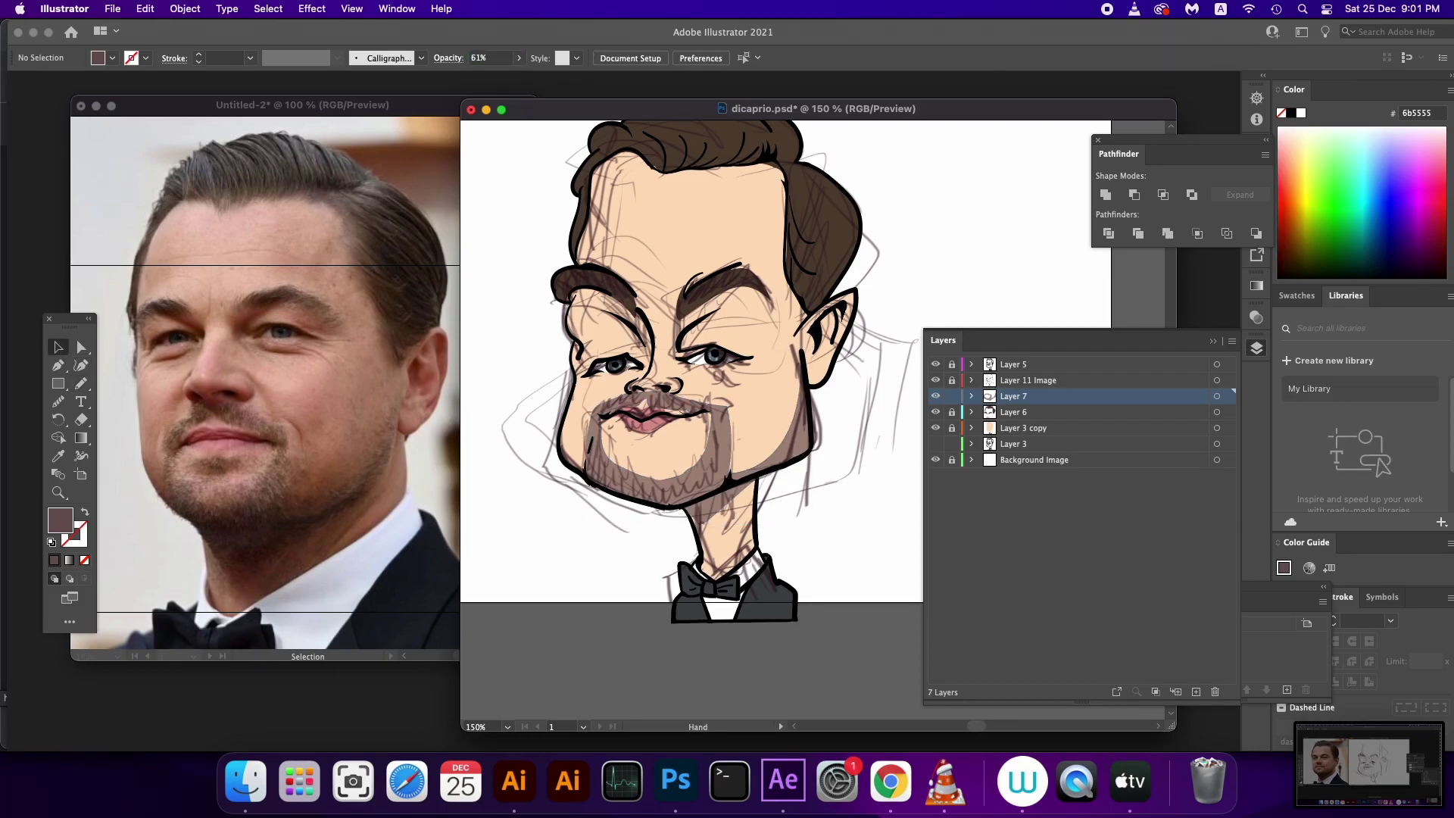
{"action": "left_click_drag", "start_coordinate": [757, 379], "coordinate": [738, 398]}
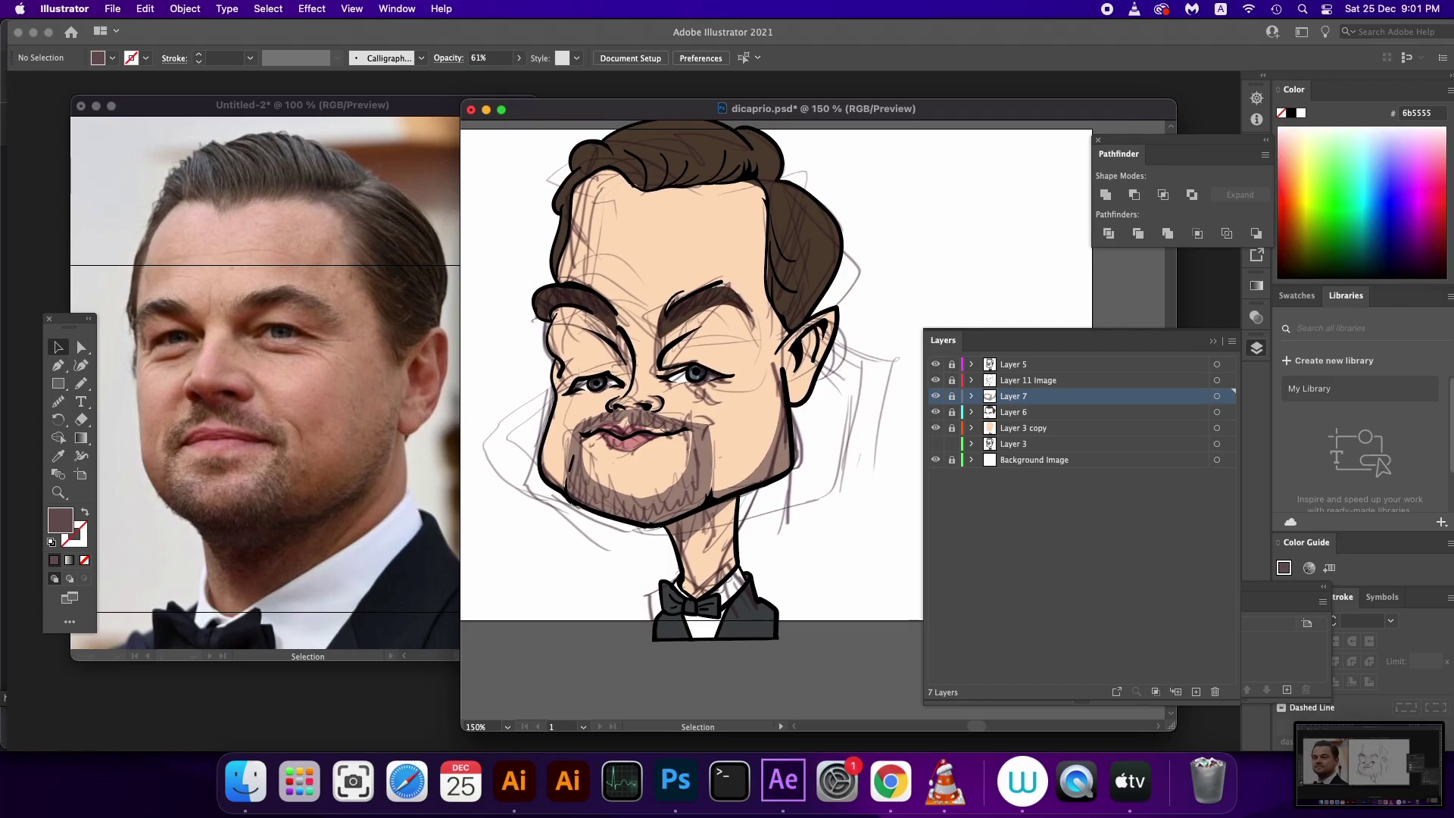
{"action": "left_click", "coordinate": [1195, 691]}
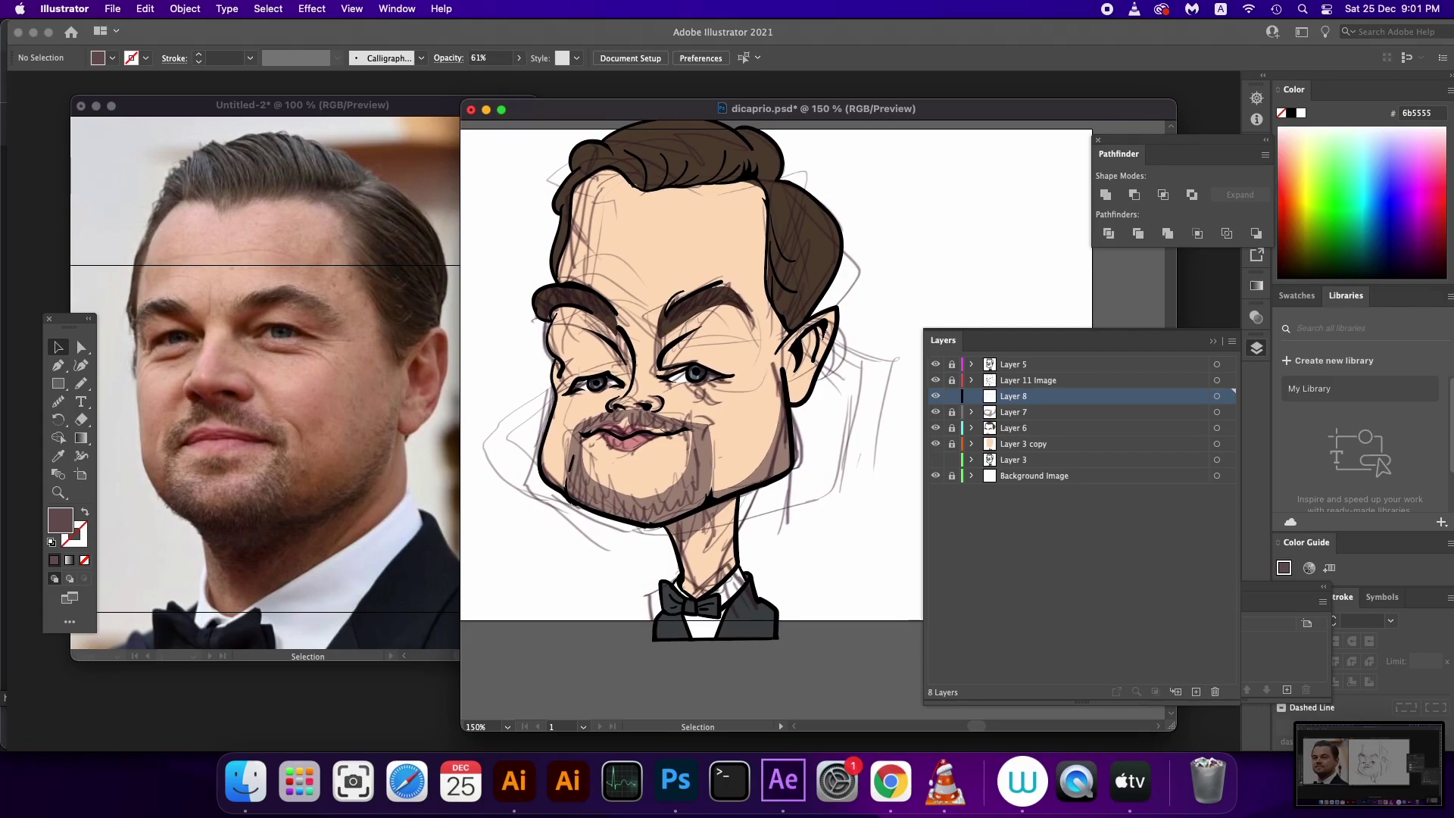
Draw a shading shape over the right eyebrow and fill it dark red 6b0e0e
{"action": "key", "text": "n"}
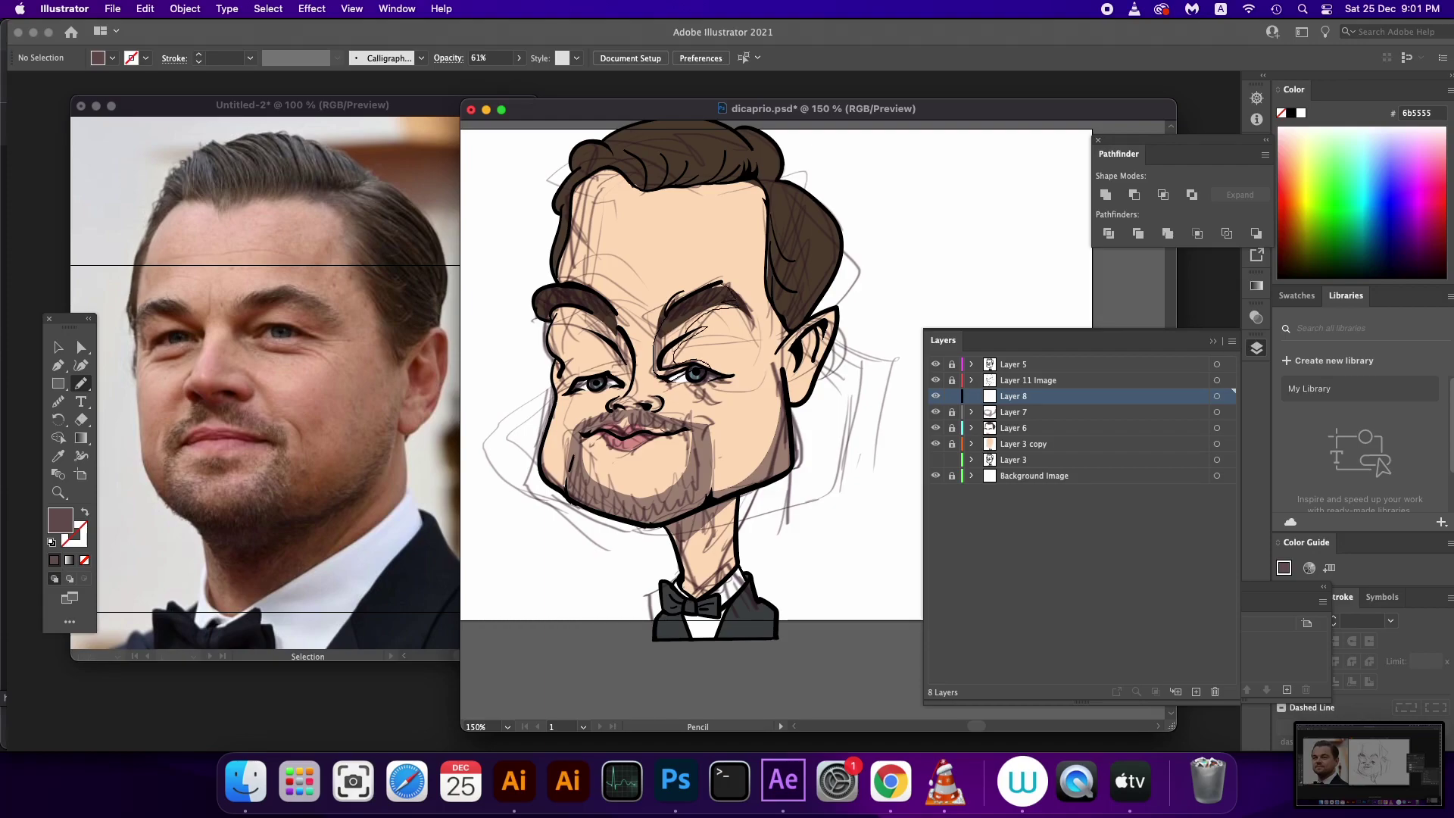
{"action": "left_click_drag", "start_coordinate": [674, 356], "coordinate": [685, 360]}
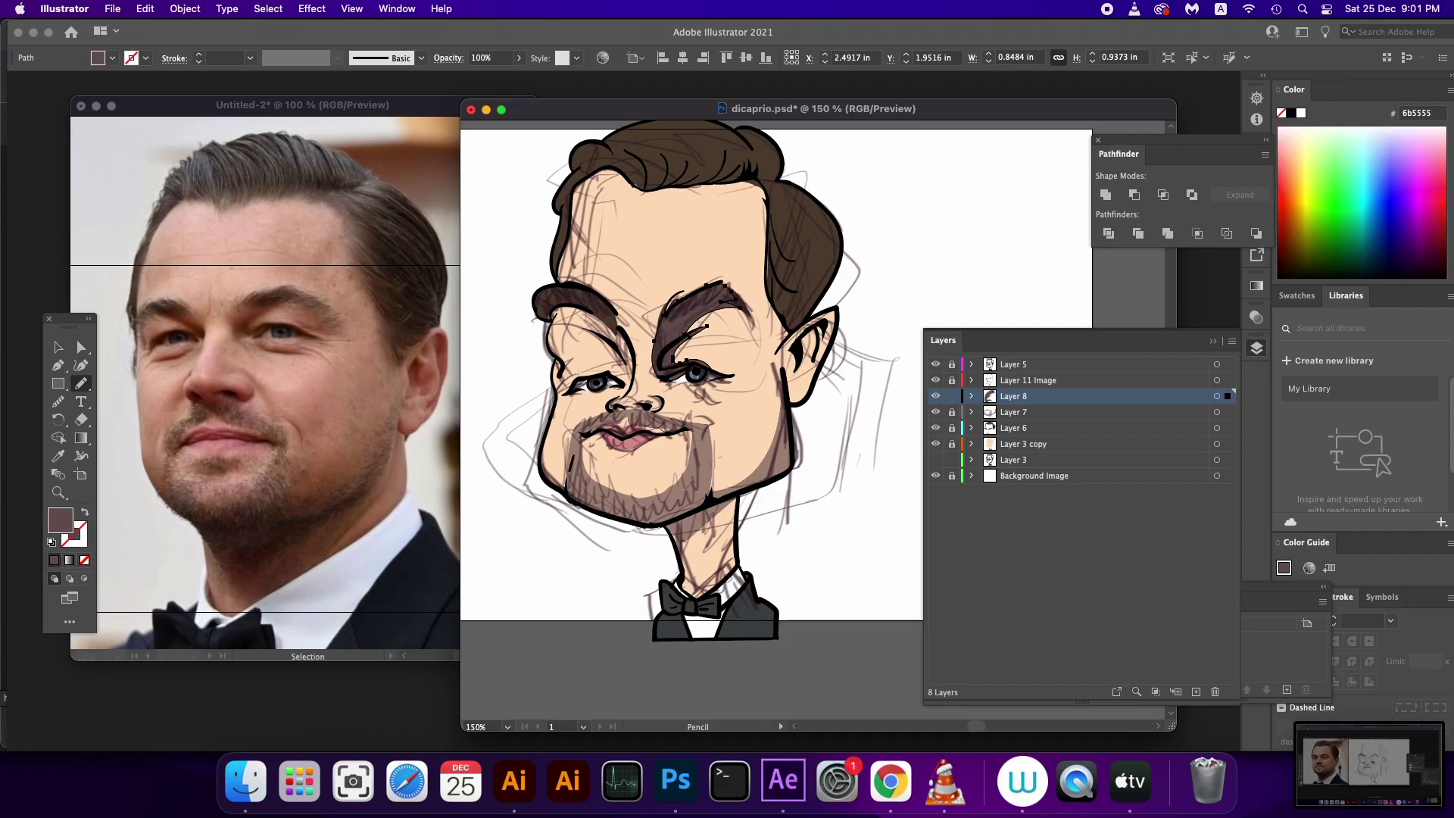
{"action": "double_click", "coordinate": [60, 521]}
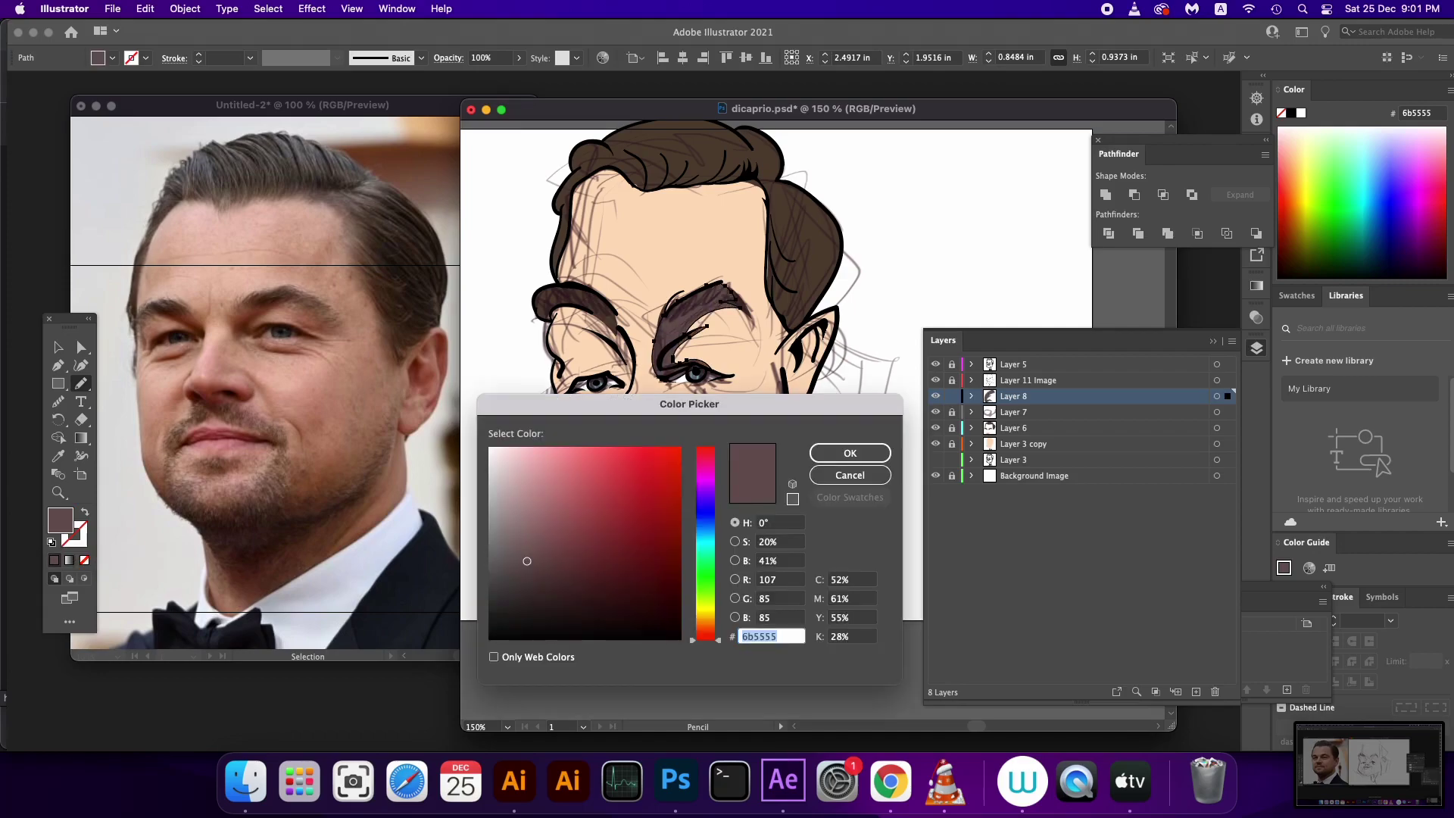
{"action": "left_click", "coordinate": [656, 520]}
{"action": "left_click", "coordinate": [849, 453]}
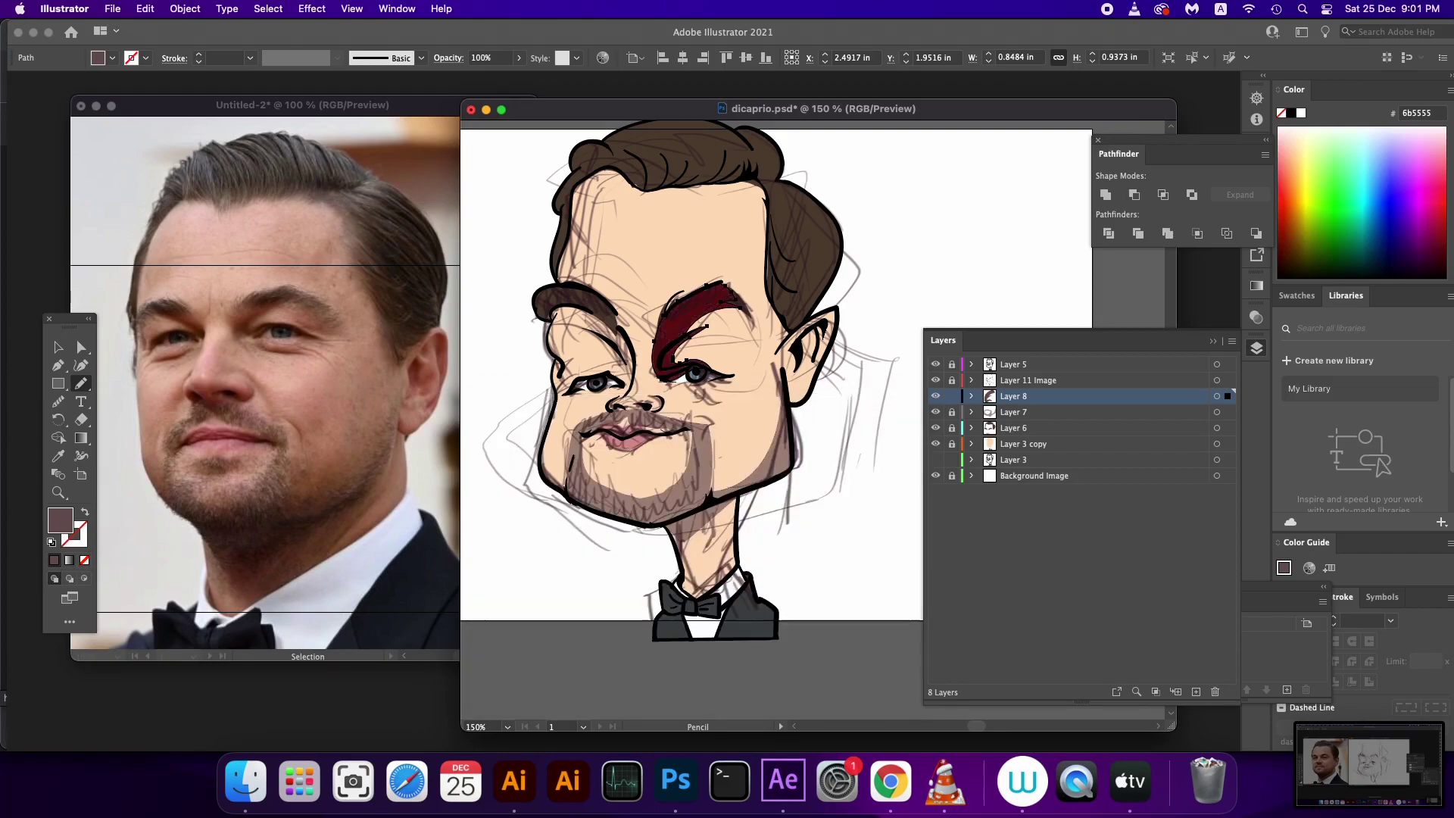
{"action": "scroll", "coordinate": [896, 532], "scroll_direction": "up", "scroll_amount": 3}
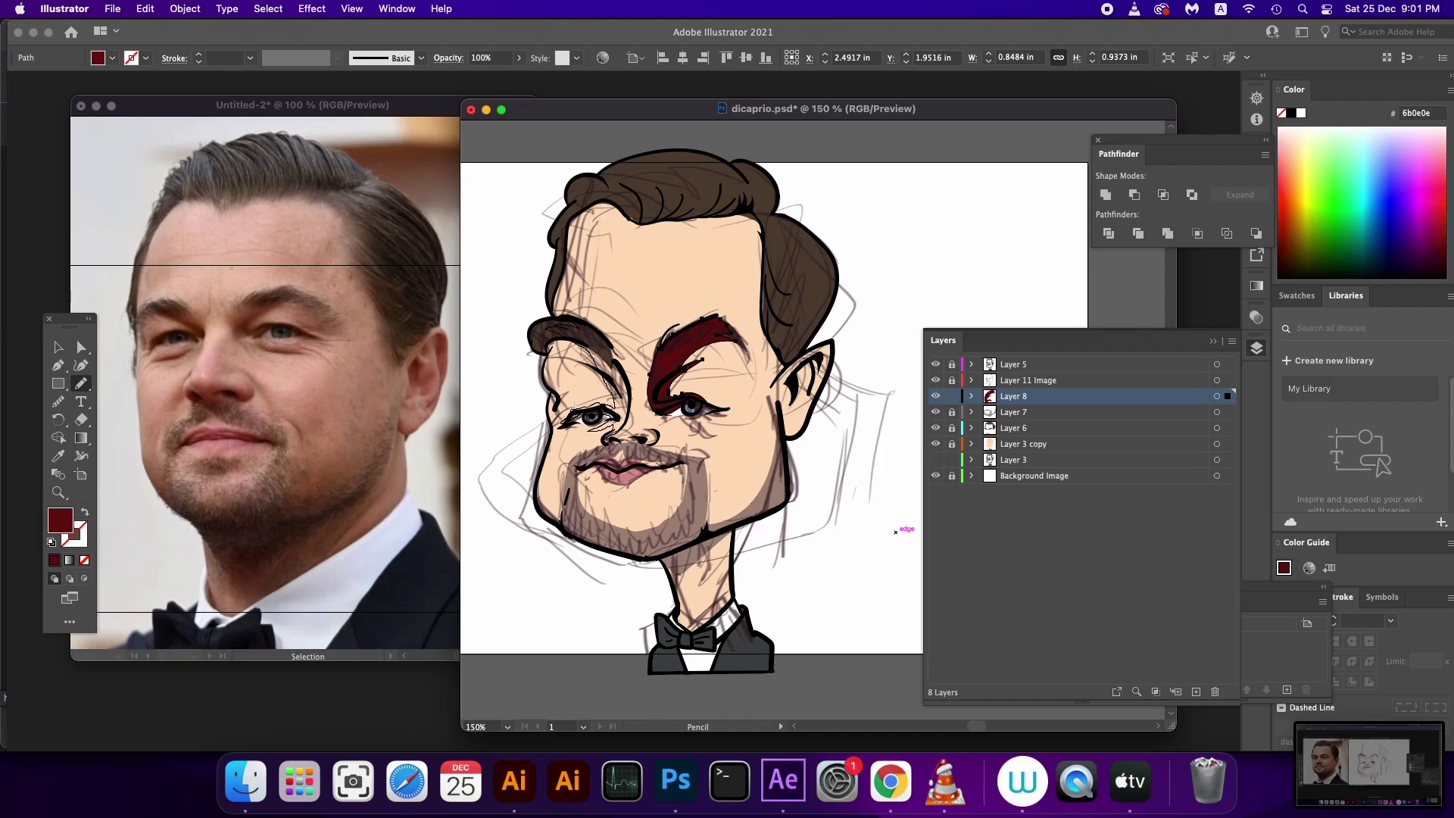
Draw dark-red shadow shapes over the left eyebrow, nose, upper lip, right cheek and ear
{"action": "left_click_drag", "start_coordinate": [631, 404], "coordinate": [619, 359]}
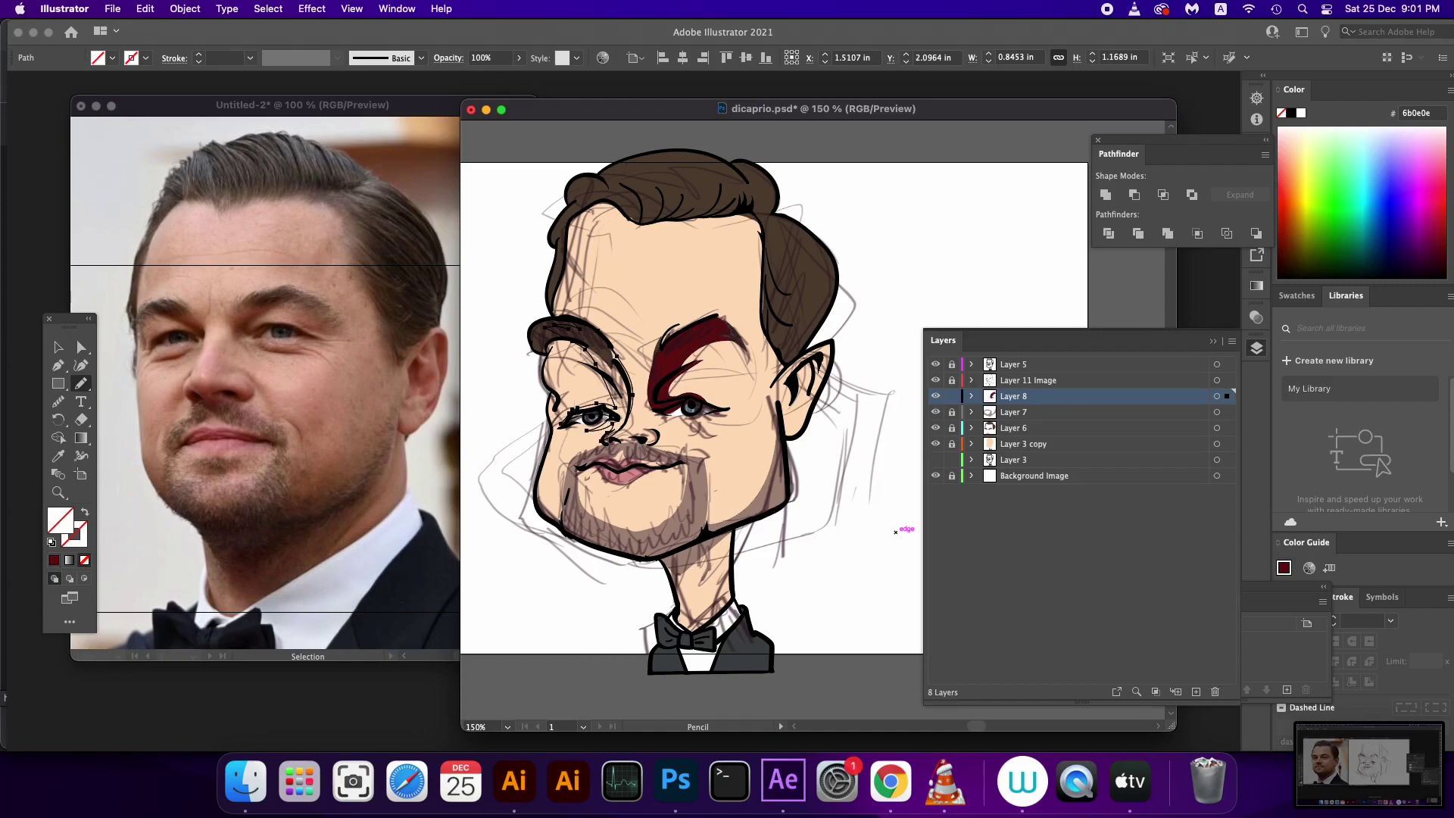
{"action": "key", "text": "comma"}
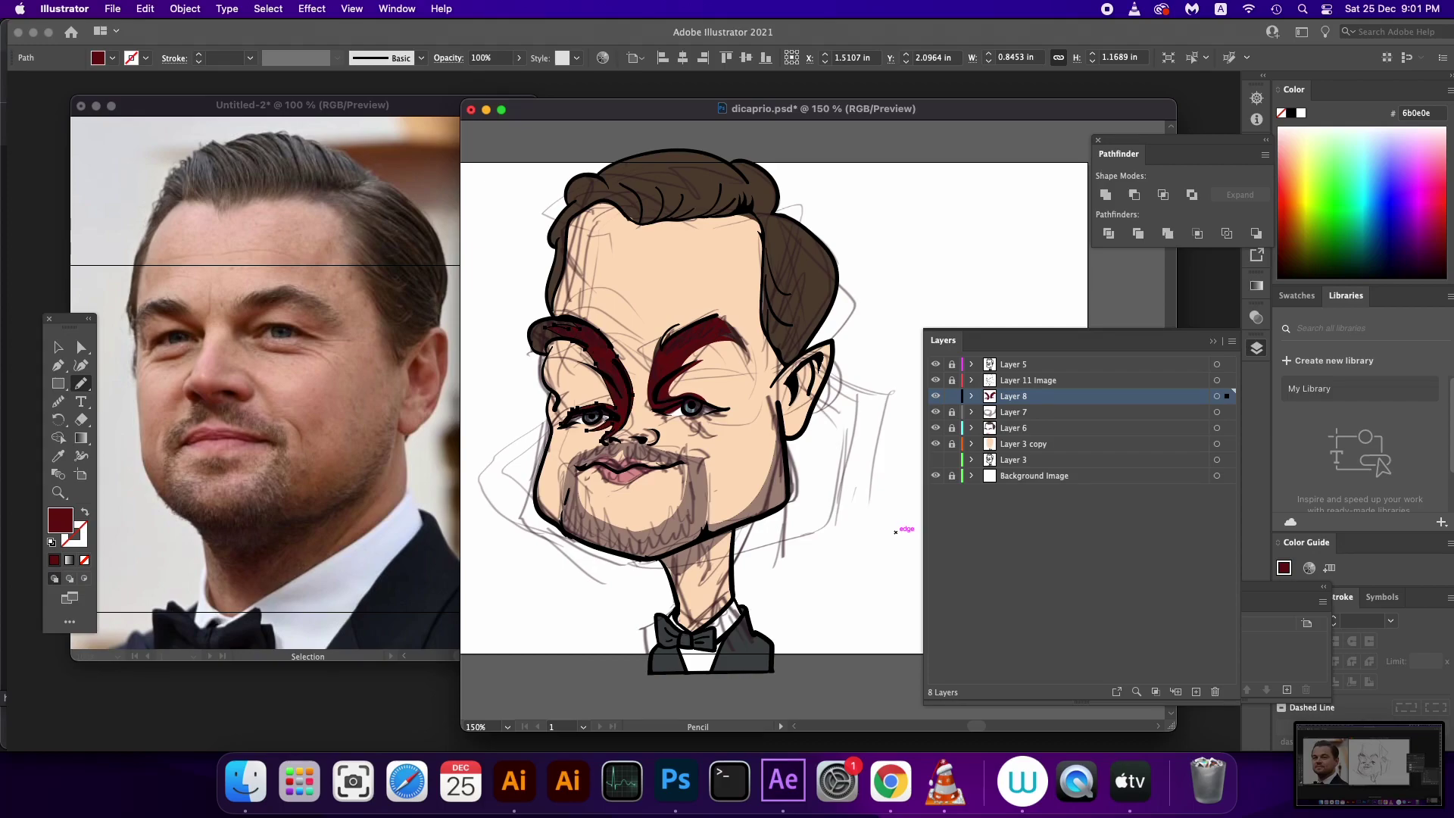
{"action": "left_click_drag", "start_coordinate": [606, 440], "coordinate": [627, 436]}
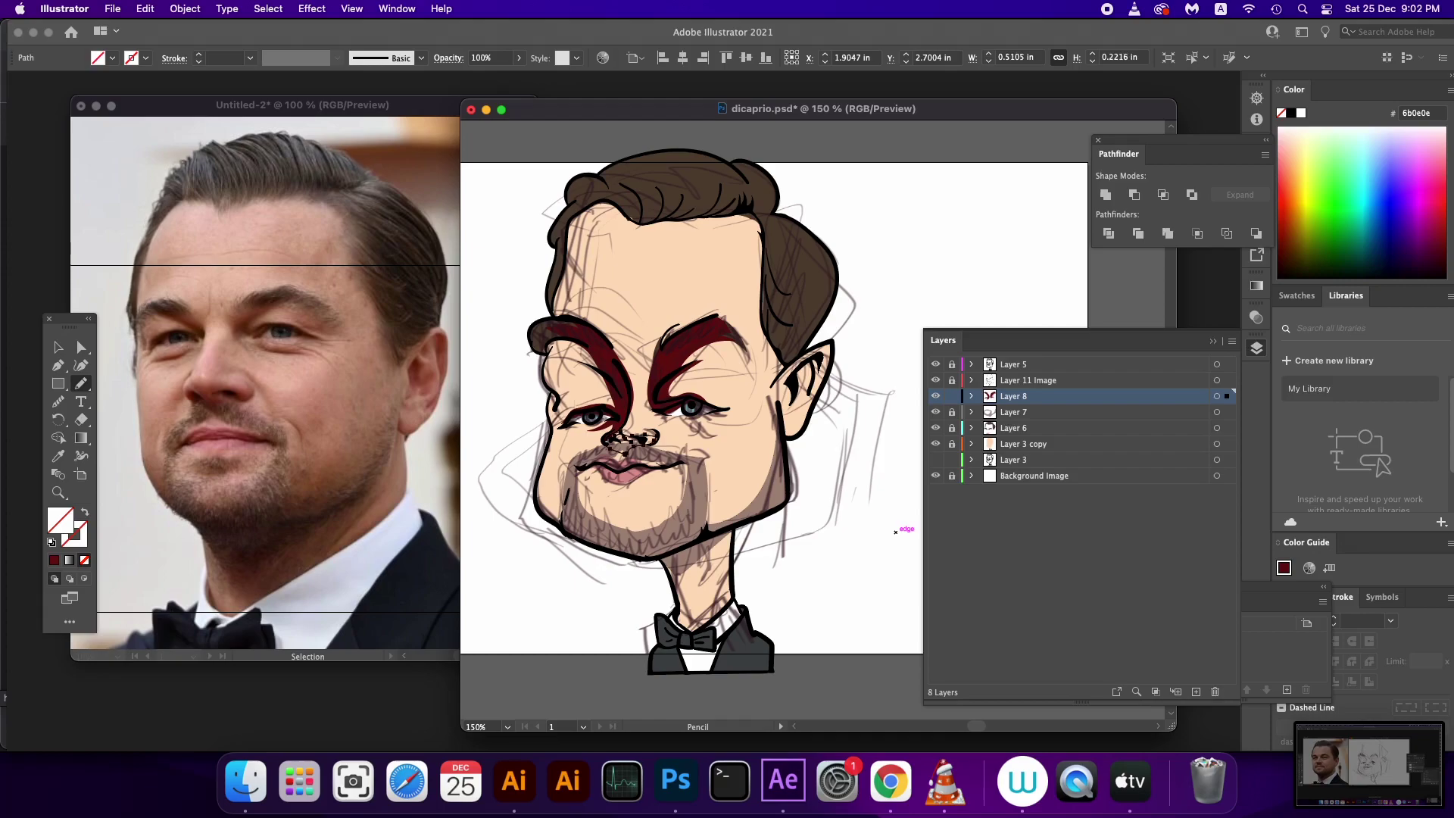
{"action": "left_click_drag", "start_coordinate": [896, 531], "coordinate": [903, 528]}
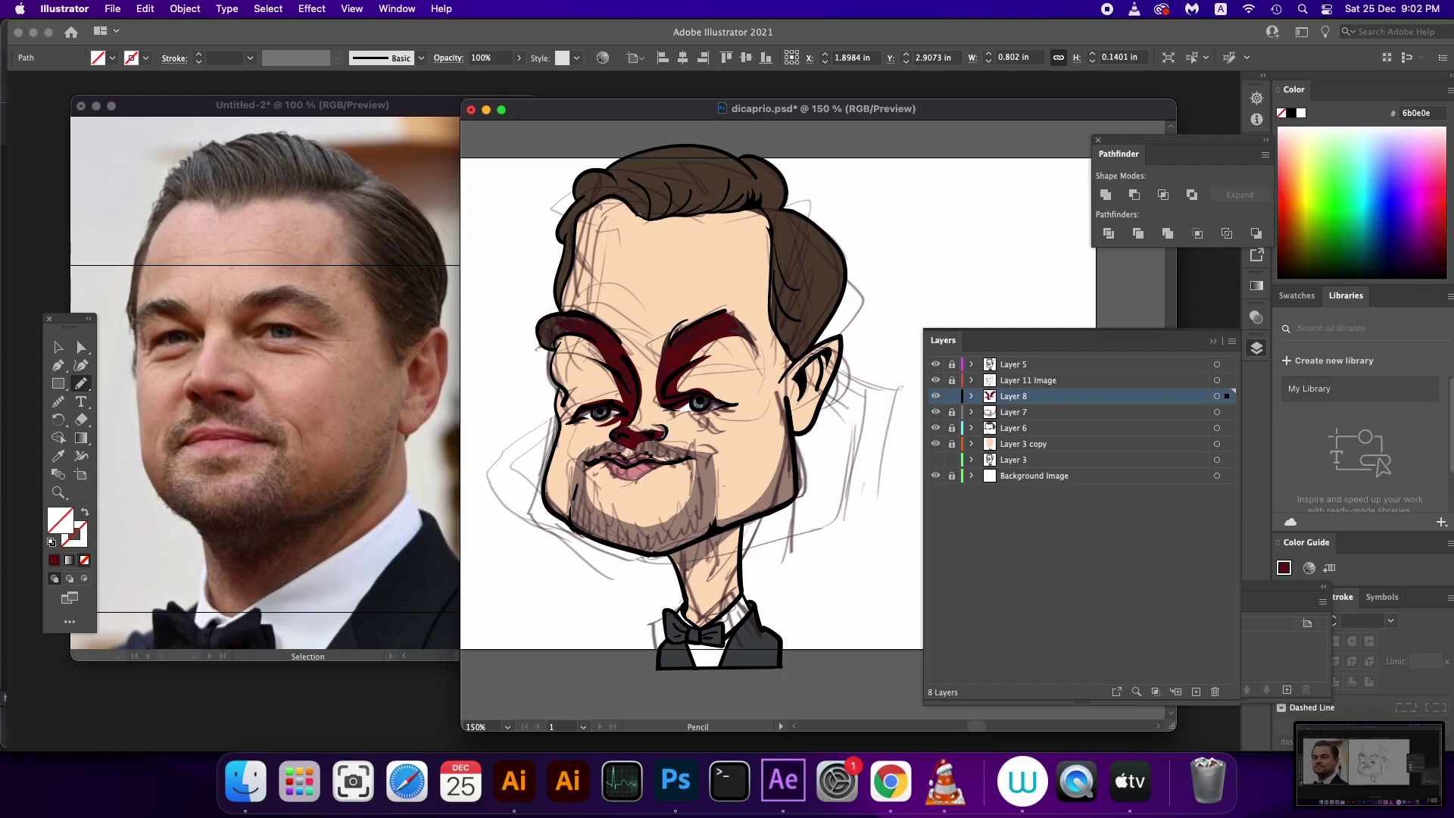
{"action": "mouse_move", "coordinate": [608, 459]}
{"action": "left_mouse_down"}
{"action": "mouse_move", "coordinate": [660, 454]}
{"action": "mouse_move", "coordinate": [628, 483]}
{"action": "left_mouse_up"}
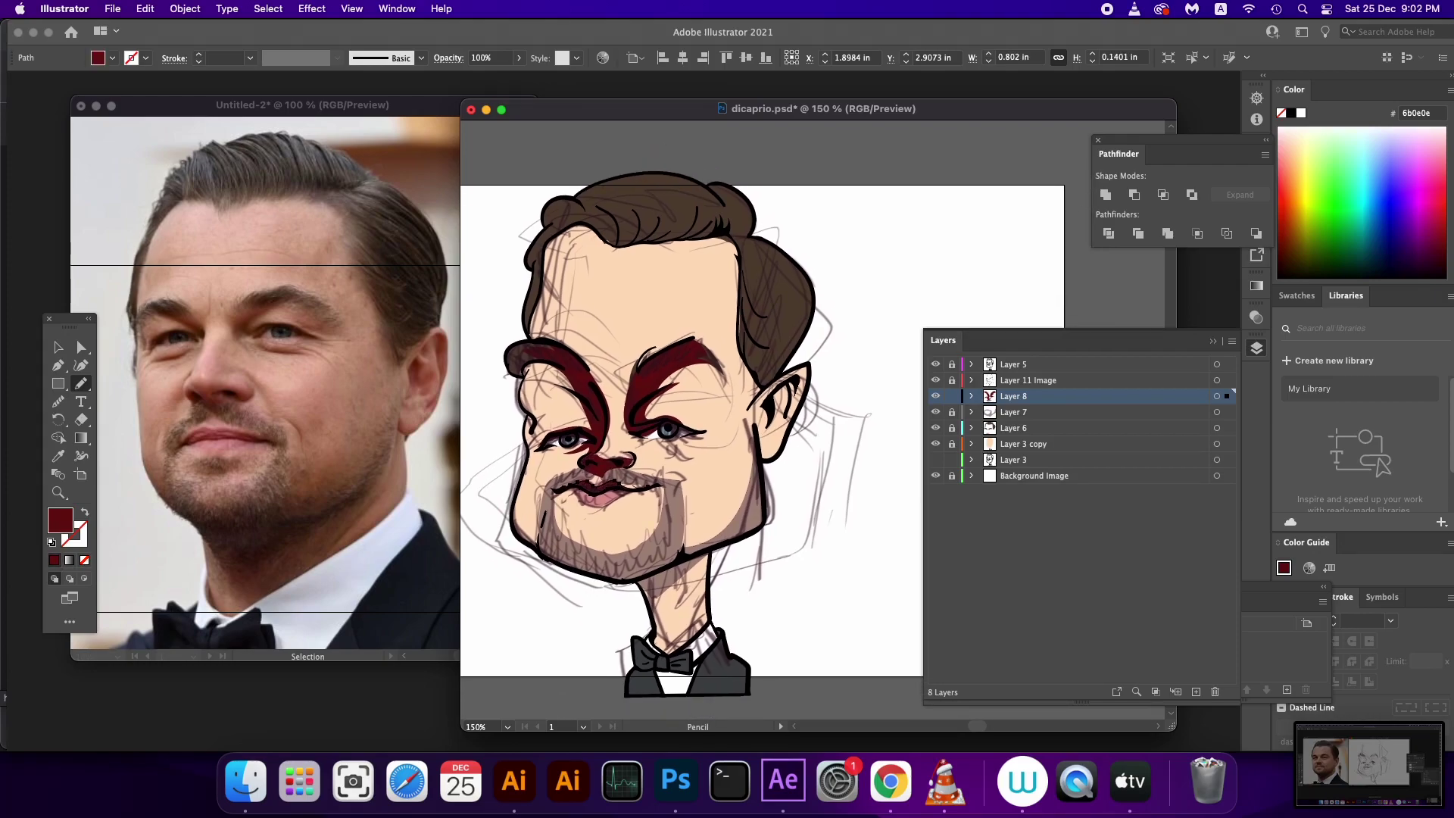
{"action": "left_click_drag", "start_coordinate": [739, 352], "coordinate": [748, 405]}
{"action": "left_click_drag", "start_coordinate": [781, 399], "coordinate": [763, 430]}
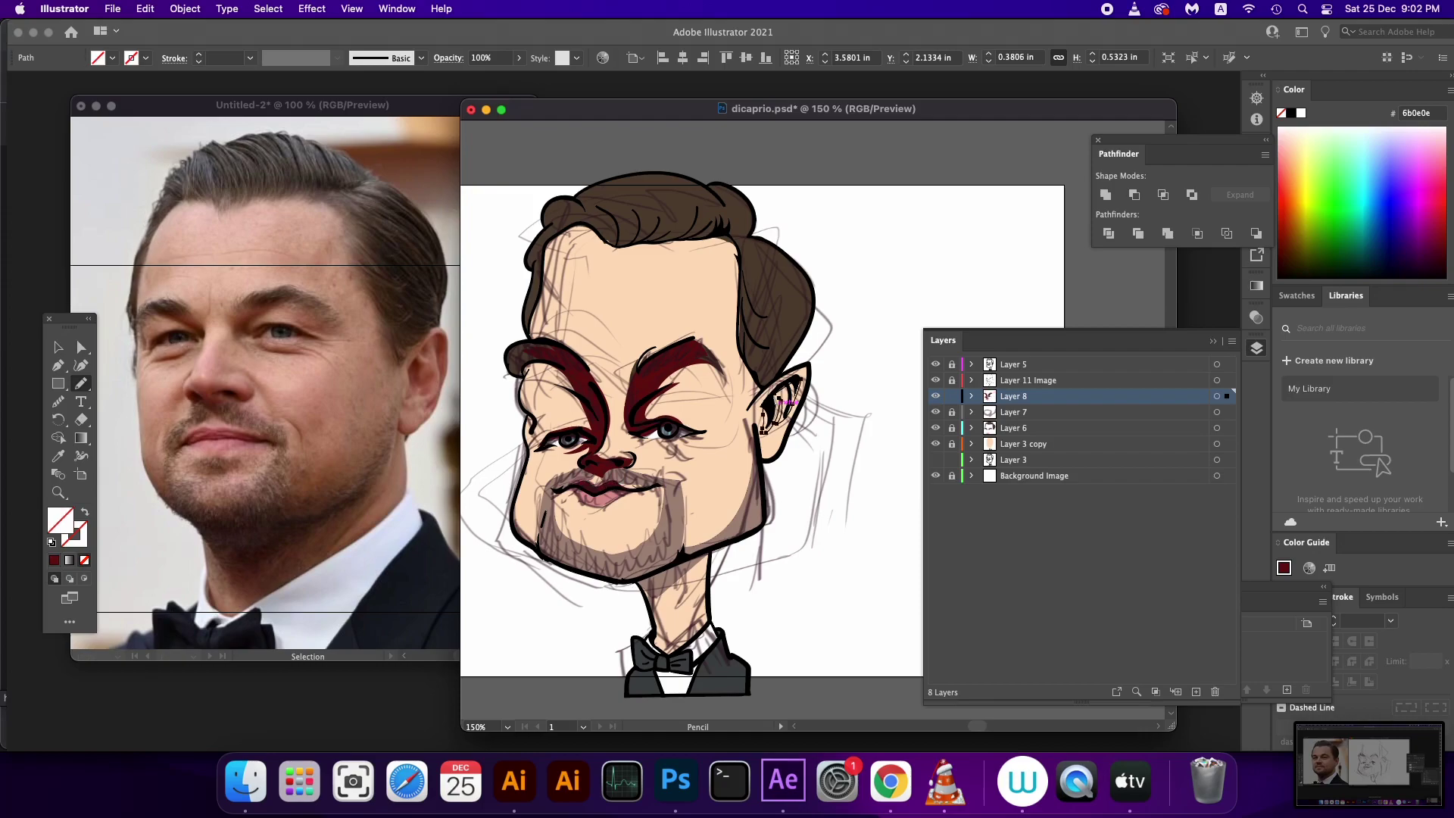
{"action": "key", "text": "comma"}
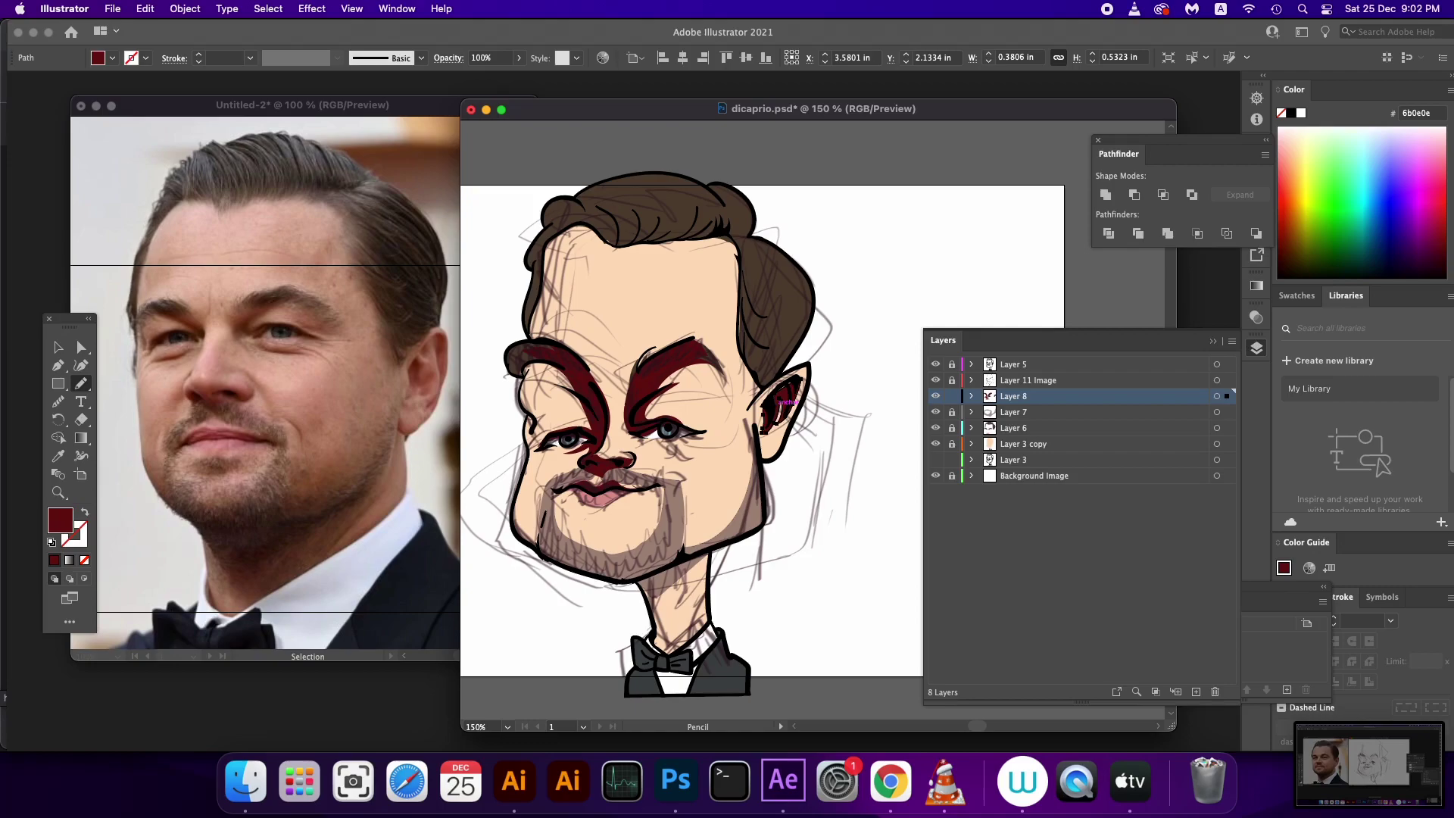
Trace dark-red shadows along the jawline, neck, left cheek and around the chin
{"action": "scroll", "coordinate": [782, 404], "scroll_direction": "down", "scroll_amount": 3}
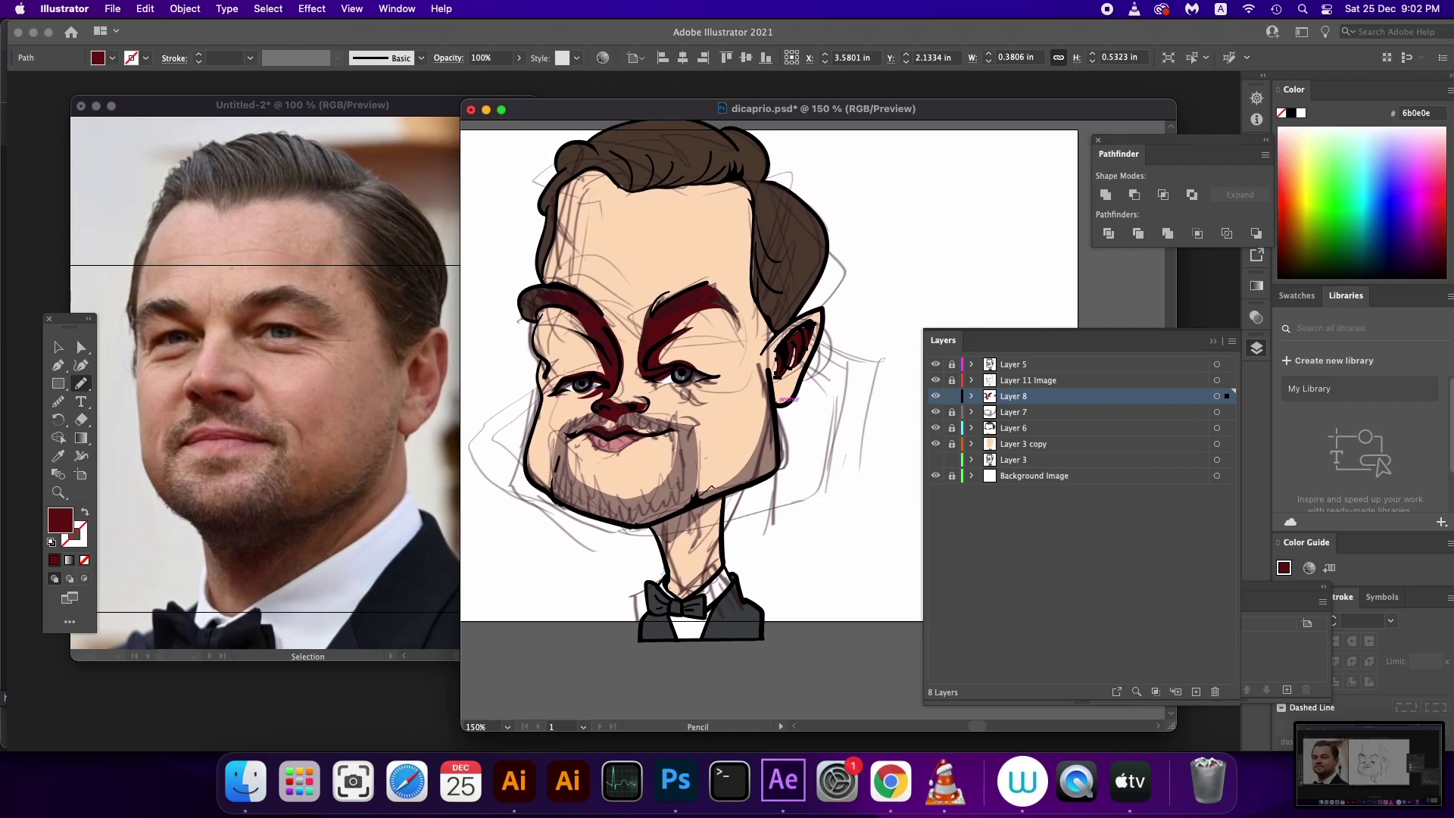
{"action": "left_click_drag", "start_coordinate": [716, 485], "coordinate": [768, 390]}
{"action": "left_click_drag", "start_coordinate": [720, 509], "coordinate": [668, 568]}
{"action": "left_click_drag", "start_coordinate": [541, 424], "coordinate": [556, 467]}
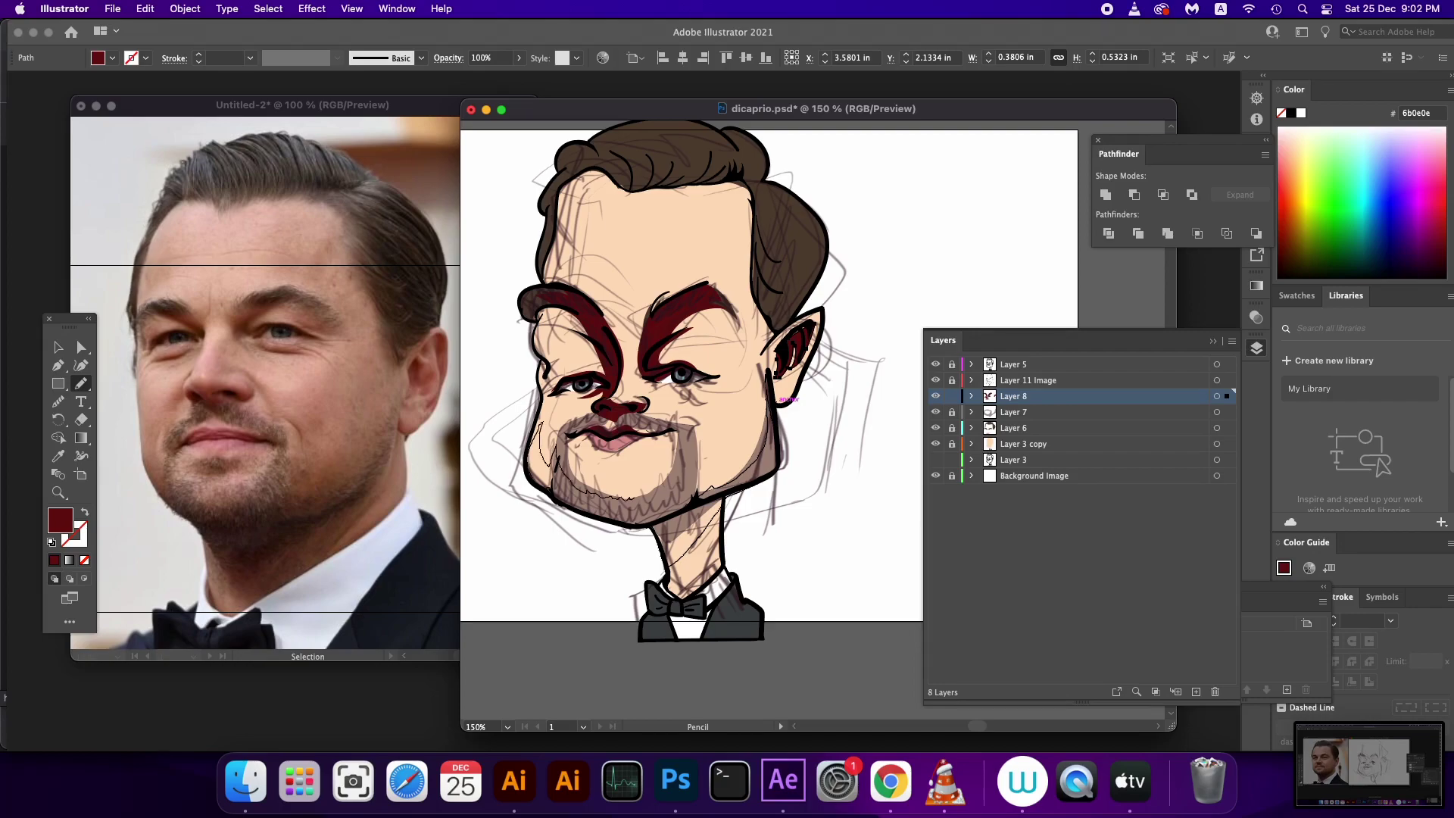
{"action": "left_click_drag", "start_coordinate": [649, 499], "coordinate": [679, 455]}
{"action": "left_click_drag", "start_coordinate": [681, 460], "coordinate": [689, 476]}
{"action": "left_click_drag", "start_coordinate": [797, 341], "coordinate": [780, 395]}
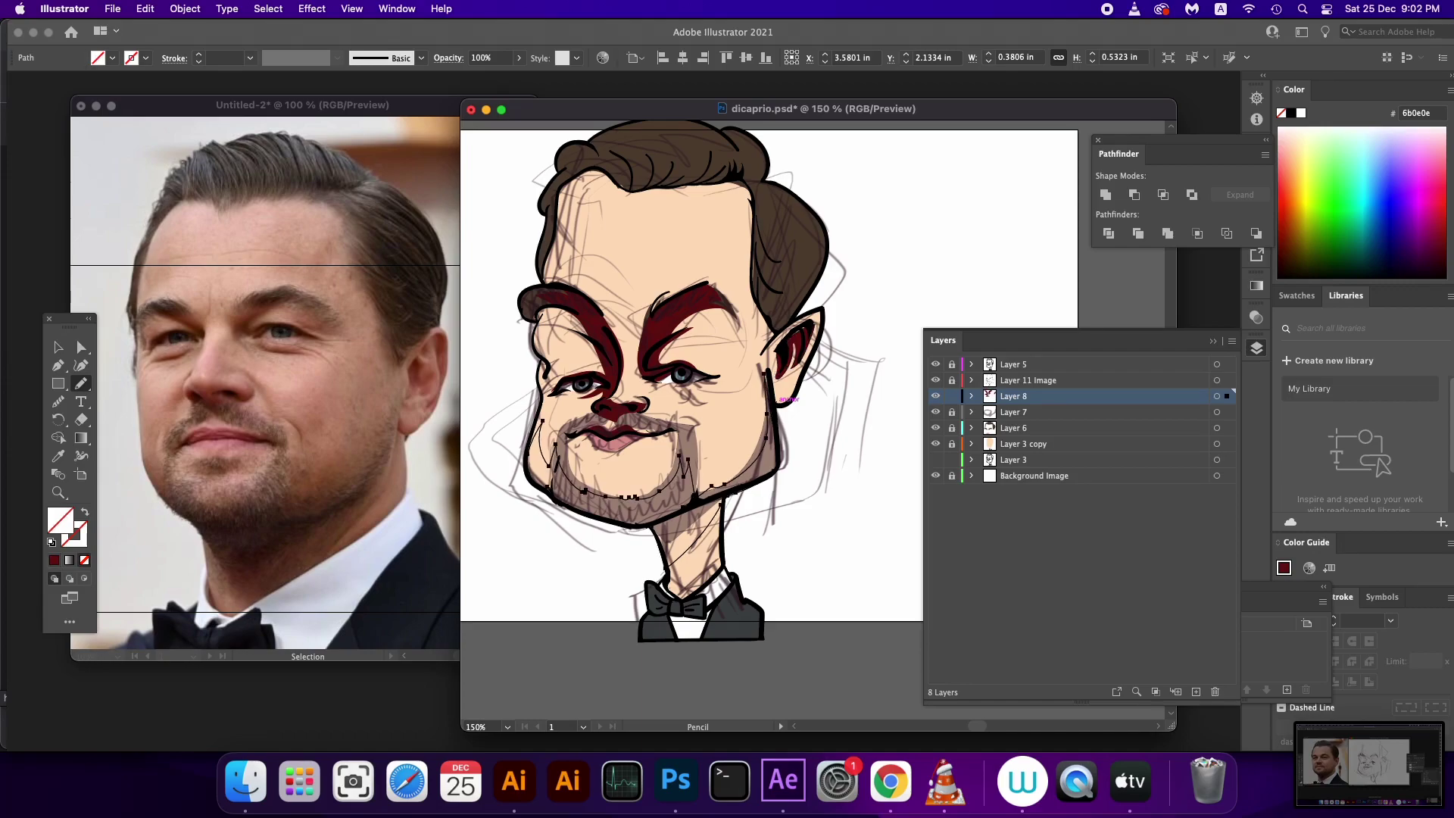
{"action": "scroll", "coordinate": [780, 395], "scroll_direction": "up", "scroll_amount": 2}
{"action": "key", "text": "ctrl+z"}
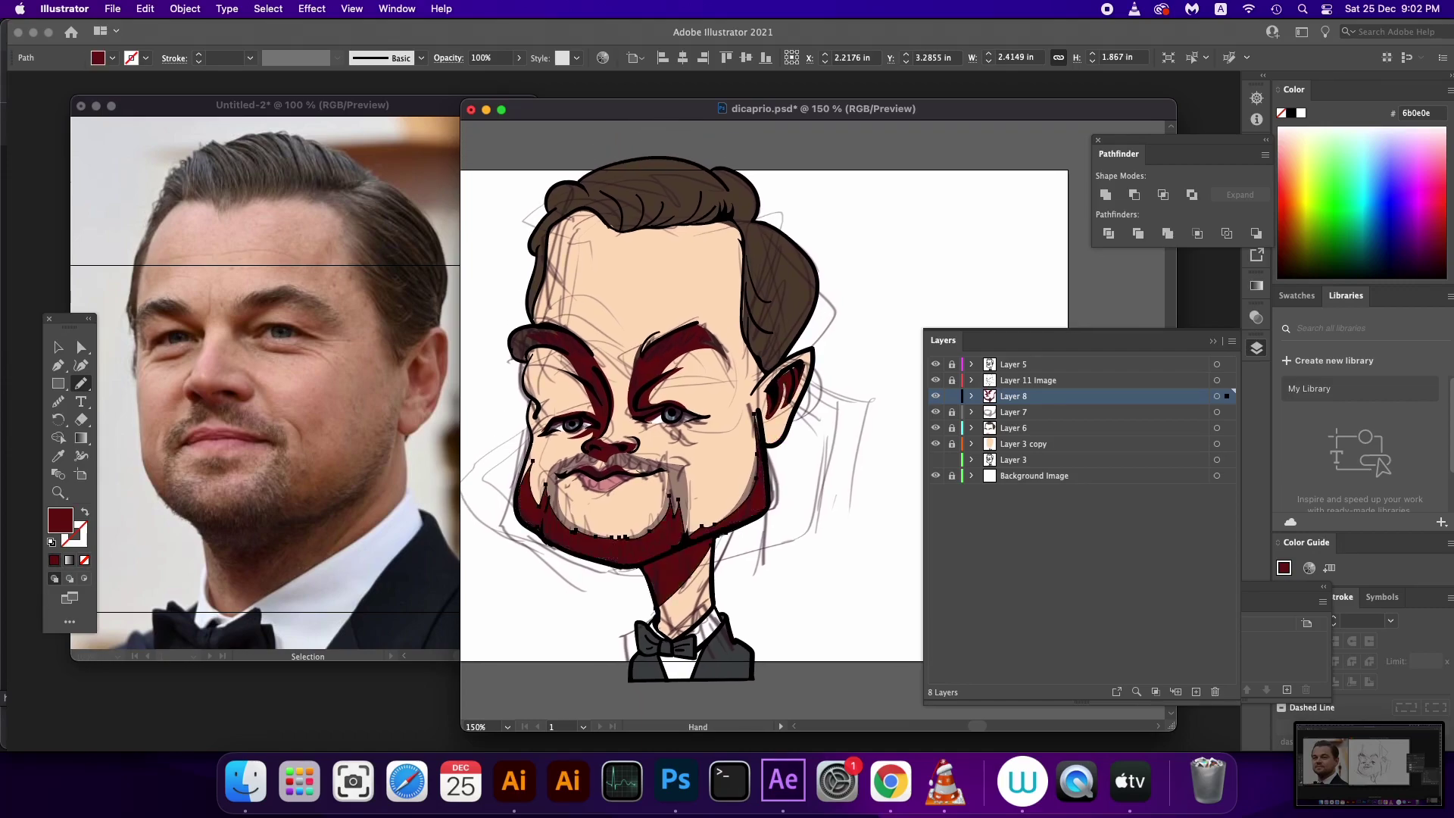
{"action": "scroll", "coordinate": [770, 437], "scroll_direction": "up", "scroll_amount": 3}
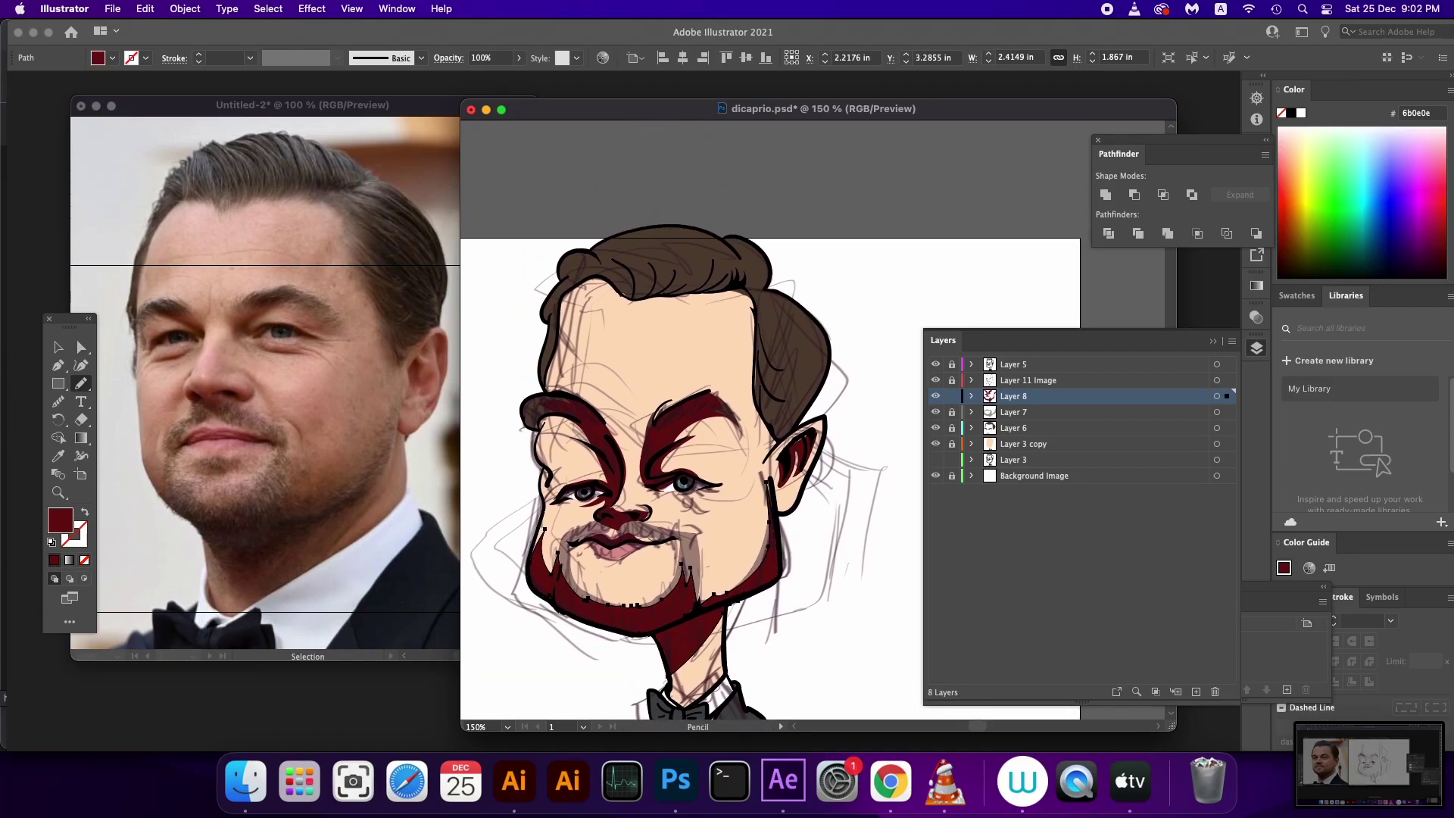
Outline a dark-red shadow down the left face edge from forehead to jaw
{"action": "left_click_drag", "start_coordinate": [592, 282], "coordinate": [565, 365]}
{"action": "left_click_drag", "start_coordinate": [543, 529], "coordinate": [532, 552]}
{"action": "left_click_drag", "start_coordinate": [593, 282], "coordinate": [629, 303]}
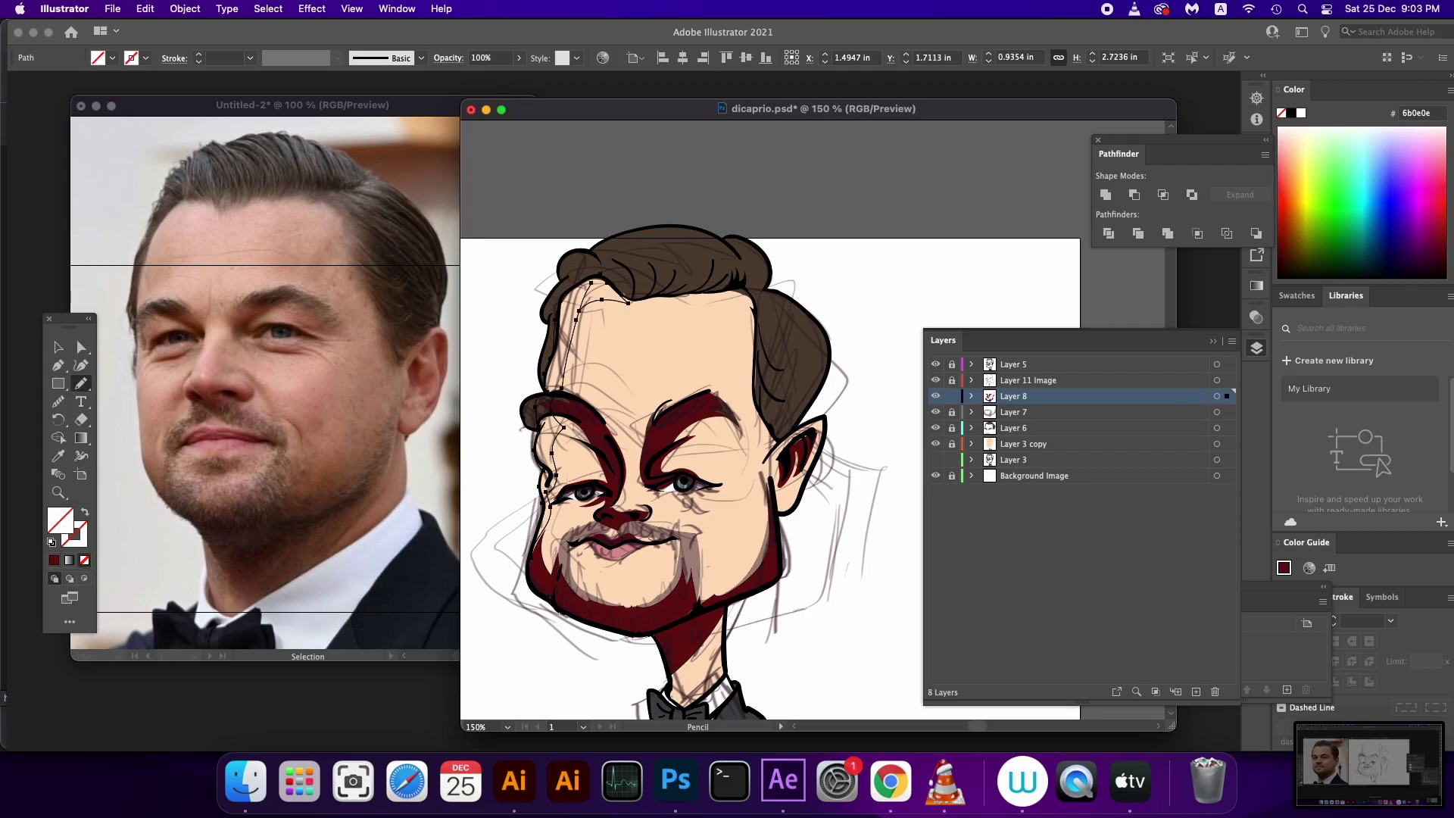
{"action": "left_click", "coordinate": [54, 560]}
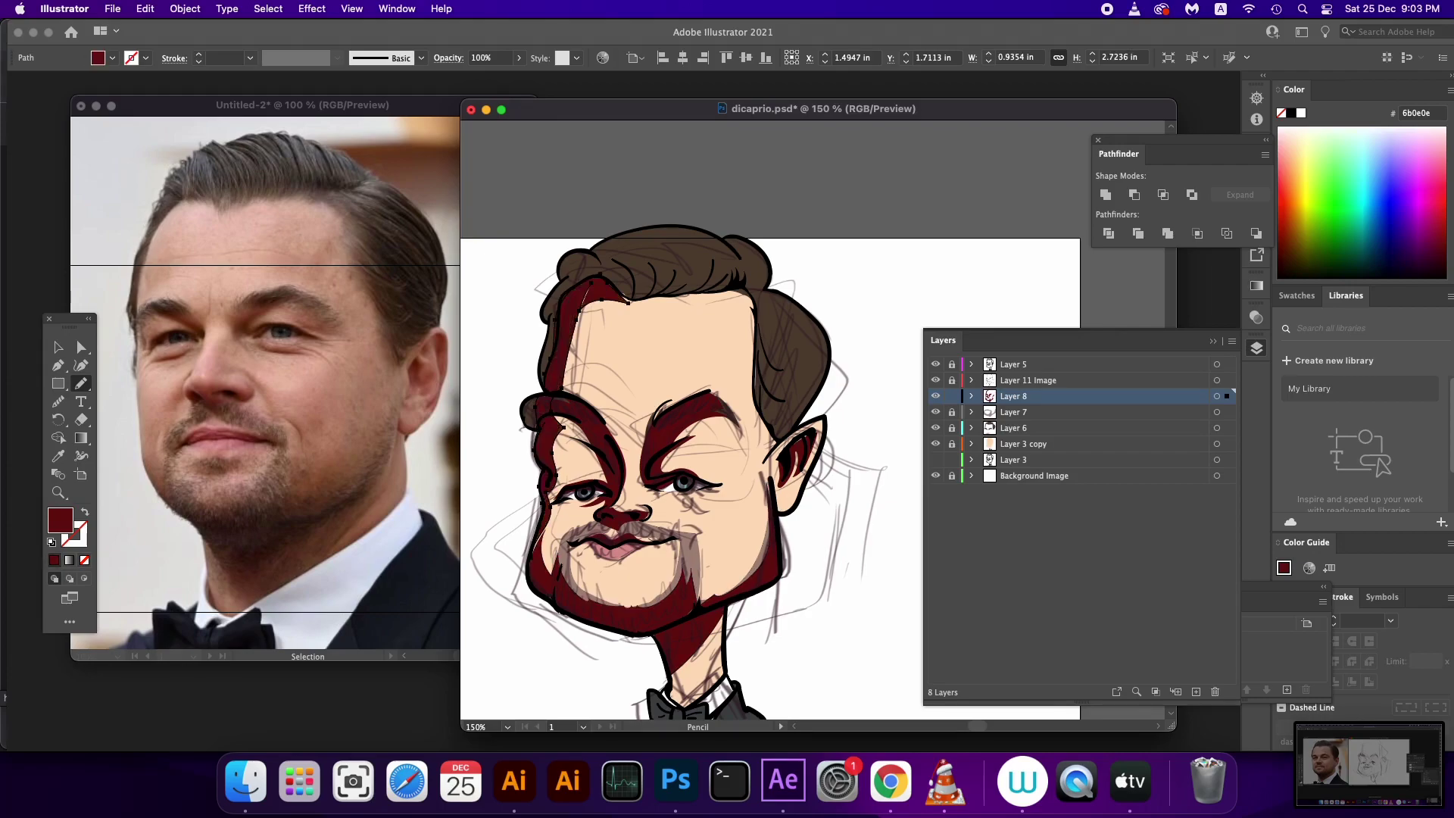
{"action": "left_click_drag", "start_coordinate": [681, 454], "coordinate": [674, 440]}
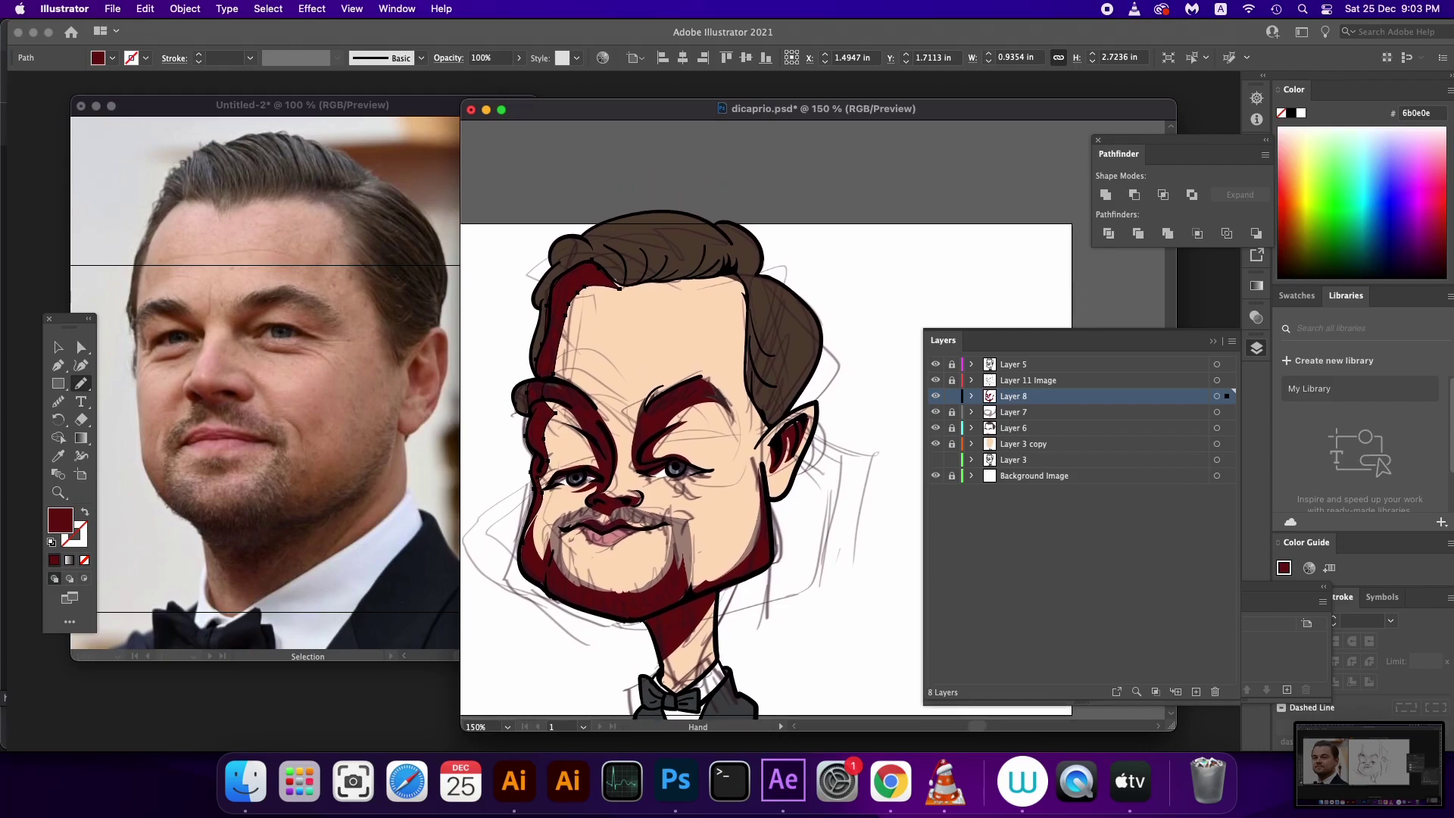
Trace a dark-red shadow from forehead down the cheek to the ear, plus a neck shadow
{"action": "left_click_drag", "start_coordinate": [731, 277], "coordinate": [718, 380]}
{"action": "left_click_drag", "start_coordinate": [708, 413], "coordinate": [704, 459]}
{"action": "left_click_drag", "start_coordinate": [723, 498], "coordinate": [741, 556]}
{"action": "left_click_drag", "start_coordinate": [774, 430], "coordinate": [765, 455]}
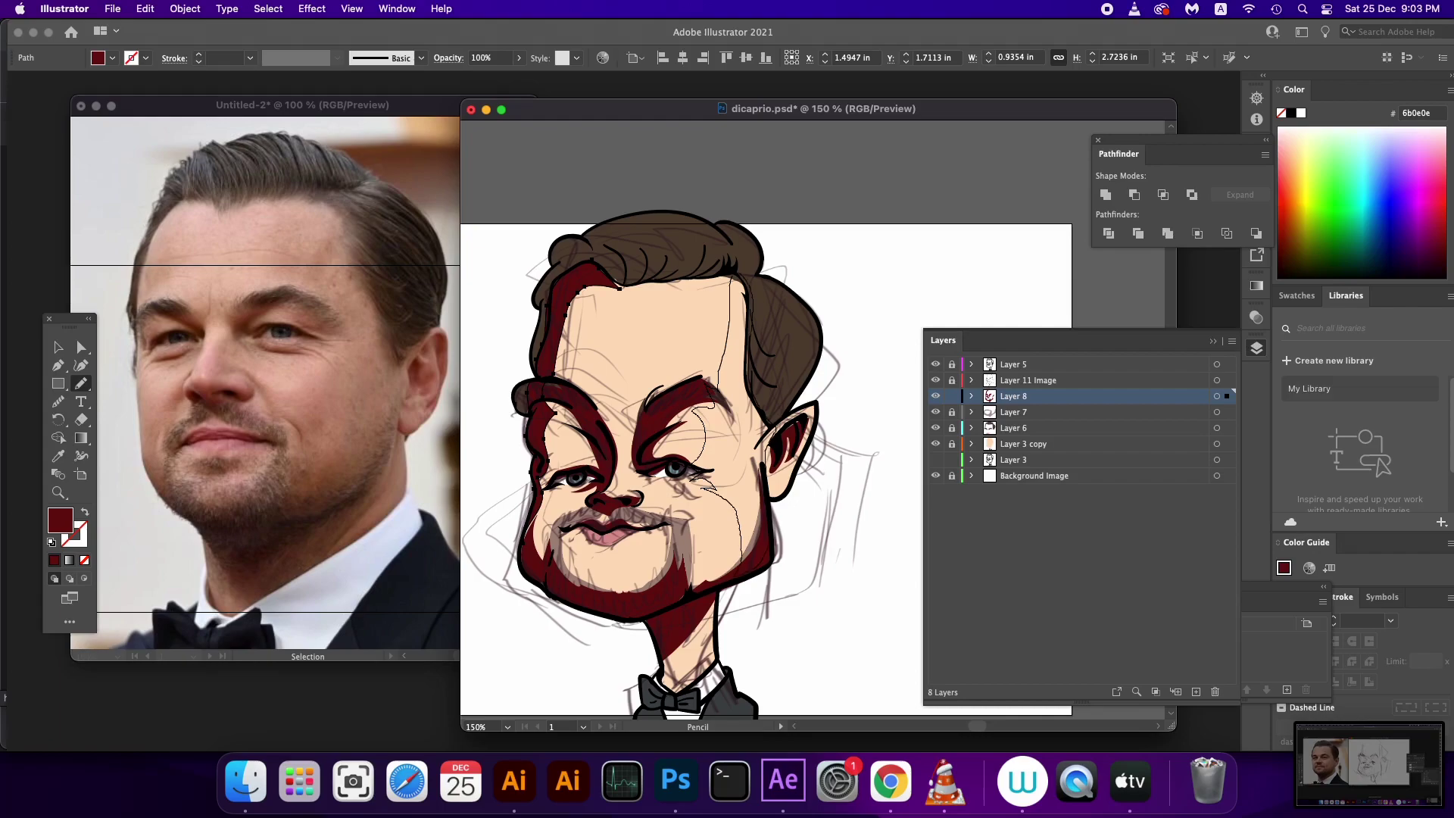
{"action": "left_click", "coordinate": [721, 363], "text": "super"}
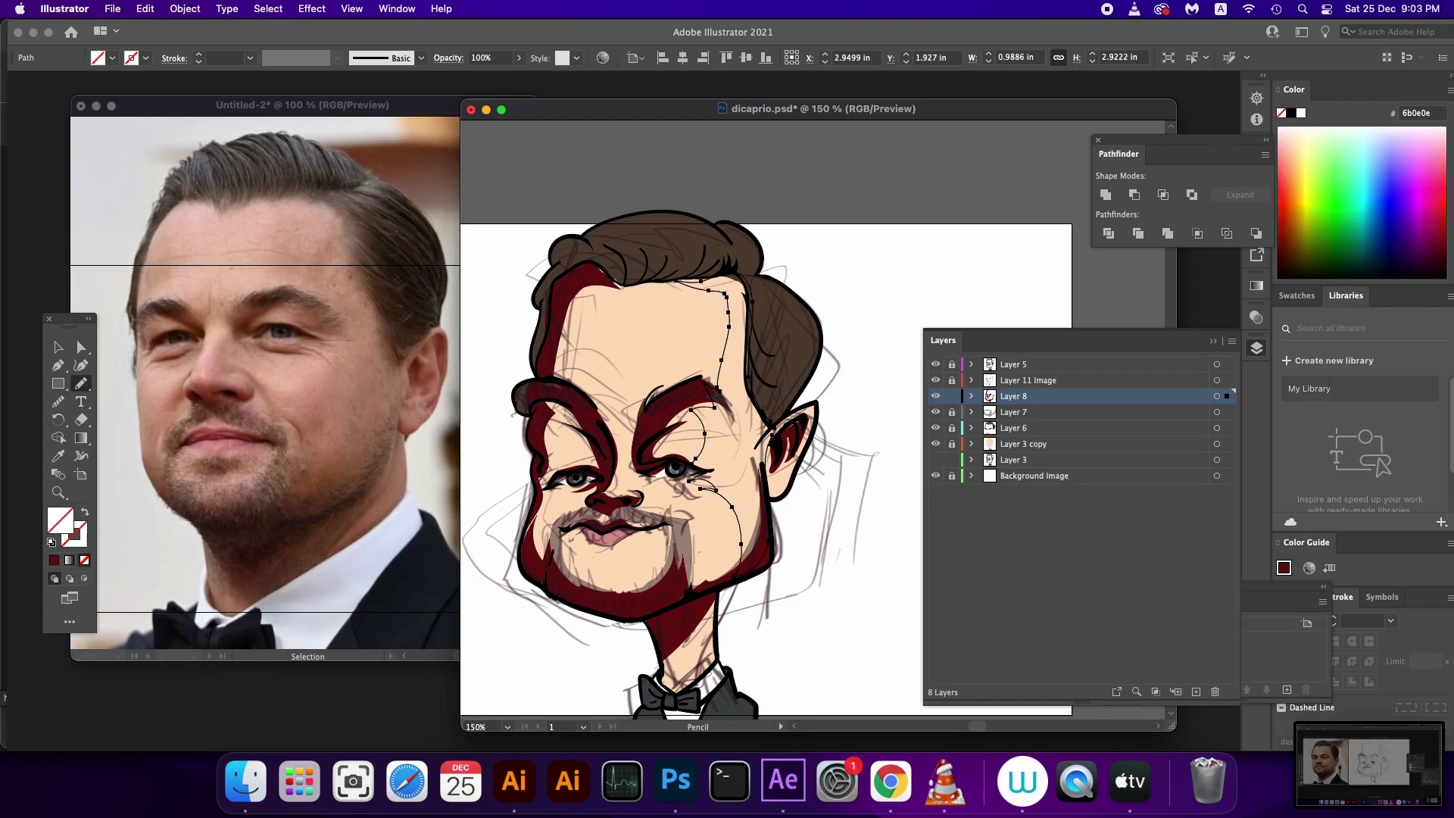
{"action": "left_click", "coordinate": [54, 560]}
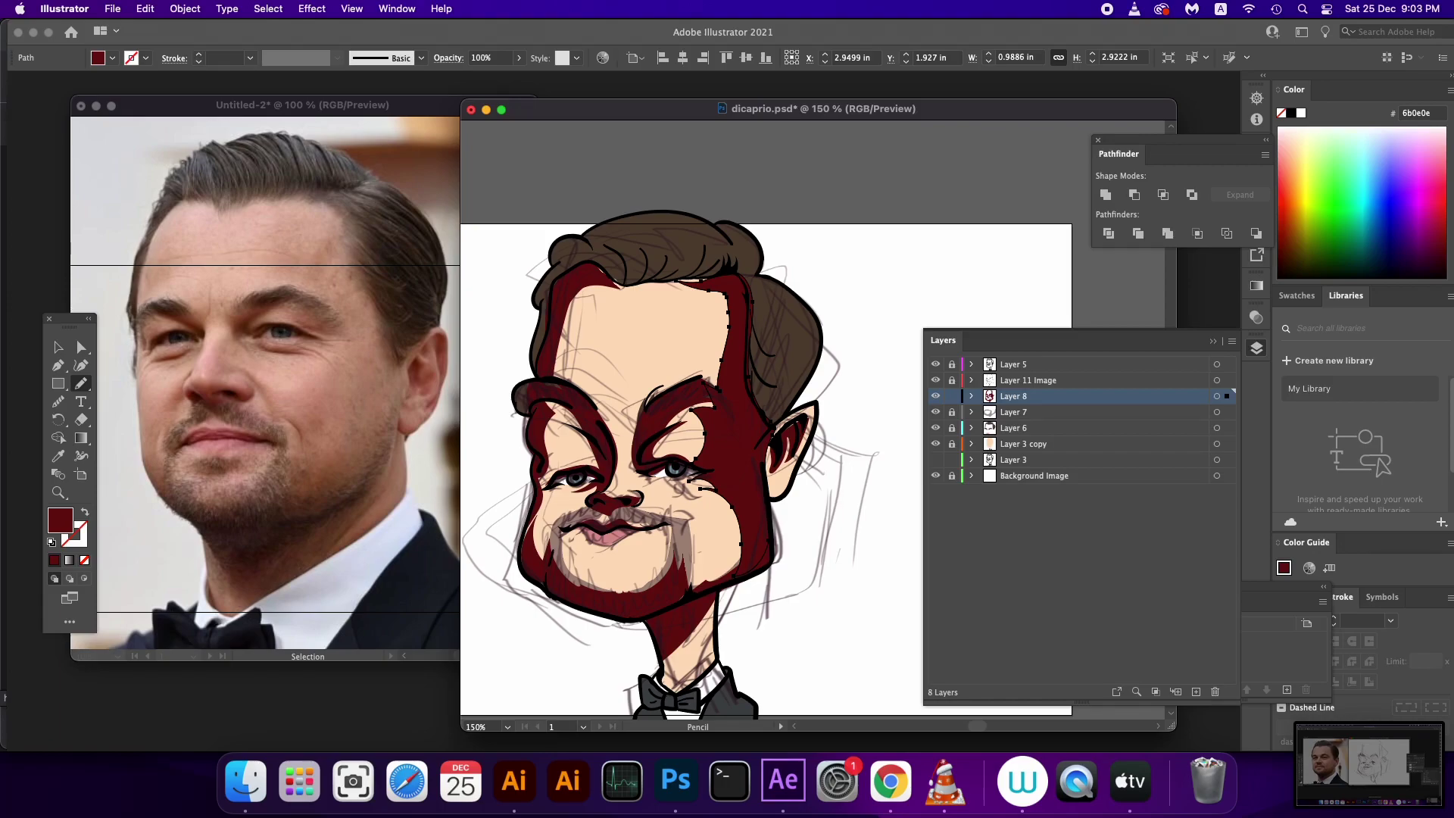
{"action": "scroll", "coordinate": [741, 489], "scroll_direction": "down", "scroll_amount": 3}
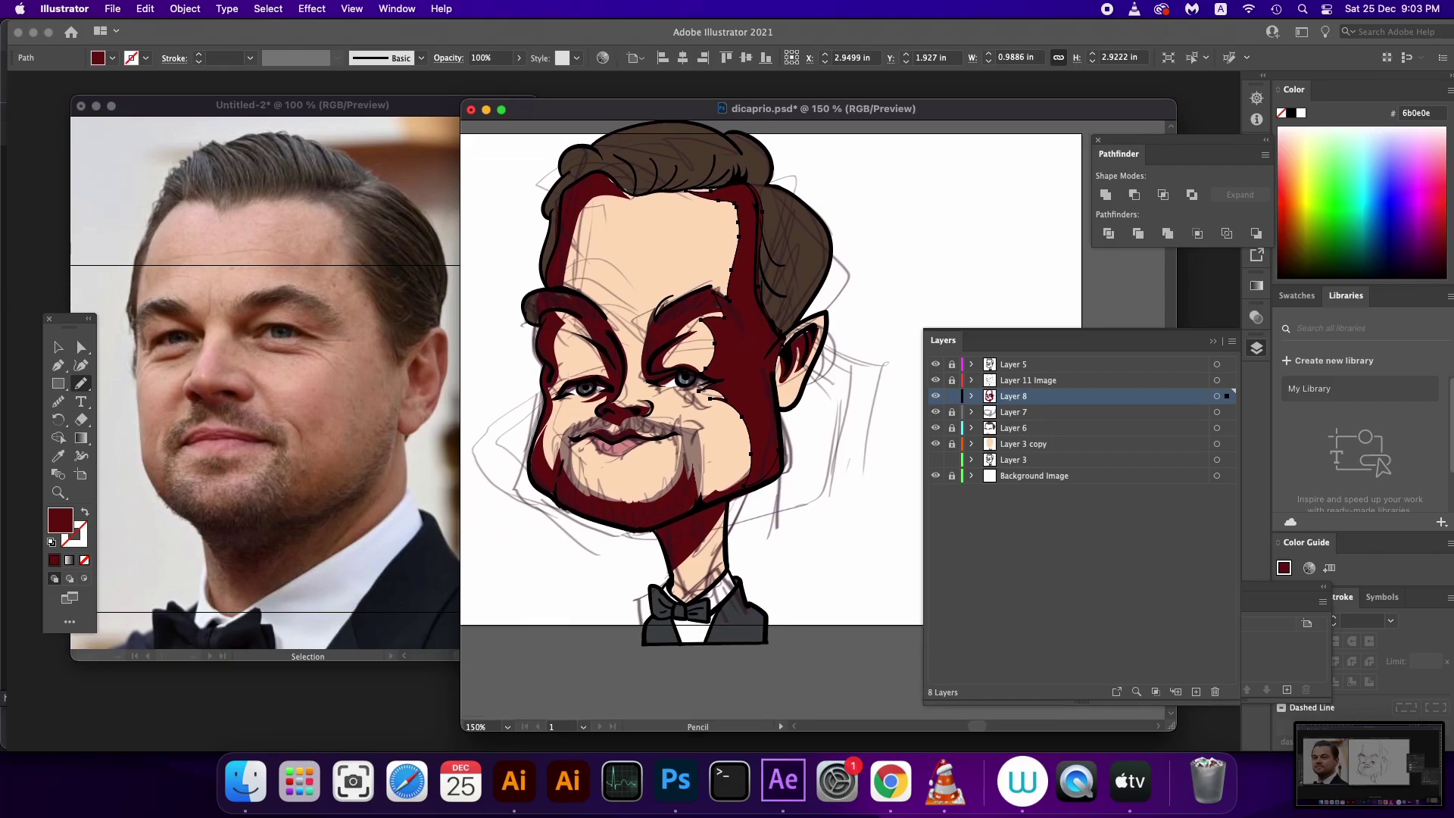
{"action": "mouse_move", "coordinate": [685, 559]}
{"action": "left_mouse_down"}
{"action": "mouse_move", "coordinate": [710, 532]}
{"action": "mouse_move", "coordinate": [685, 571]}
{"action": "left_mouse_up"}
Select and group all the shadow shapes, then reshape the neck shadow
{"action": "key", "text": "ctrl+a"}
{"action": "key", "text": "ctrl+g"}
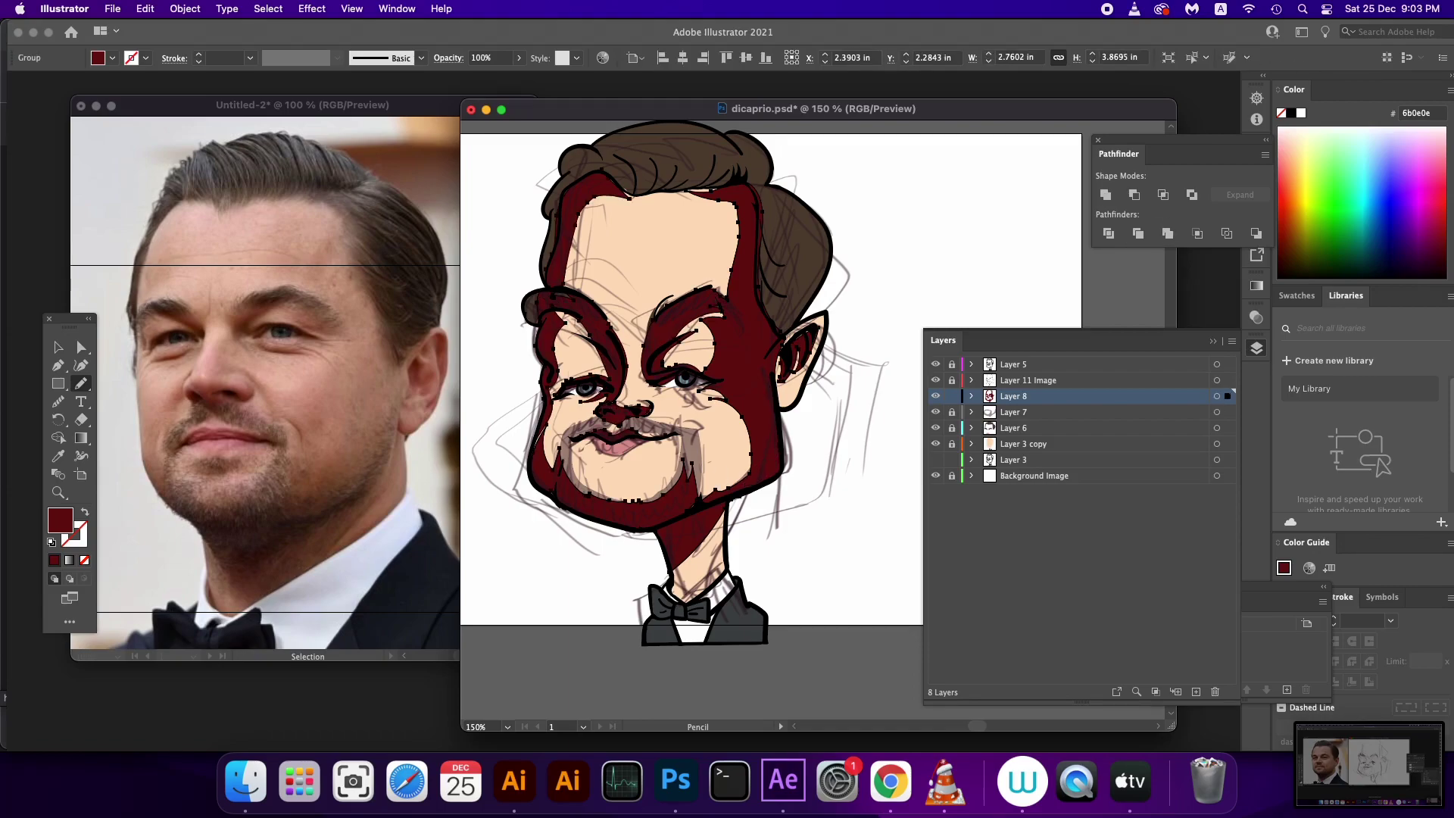
{"action": "left_click", "coordinate": [1106, 194]}
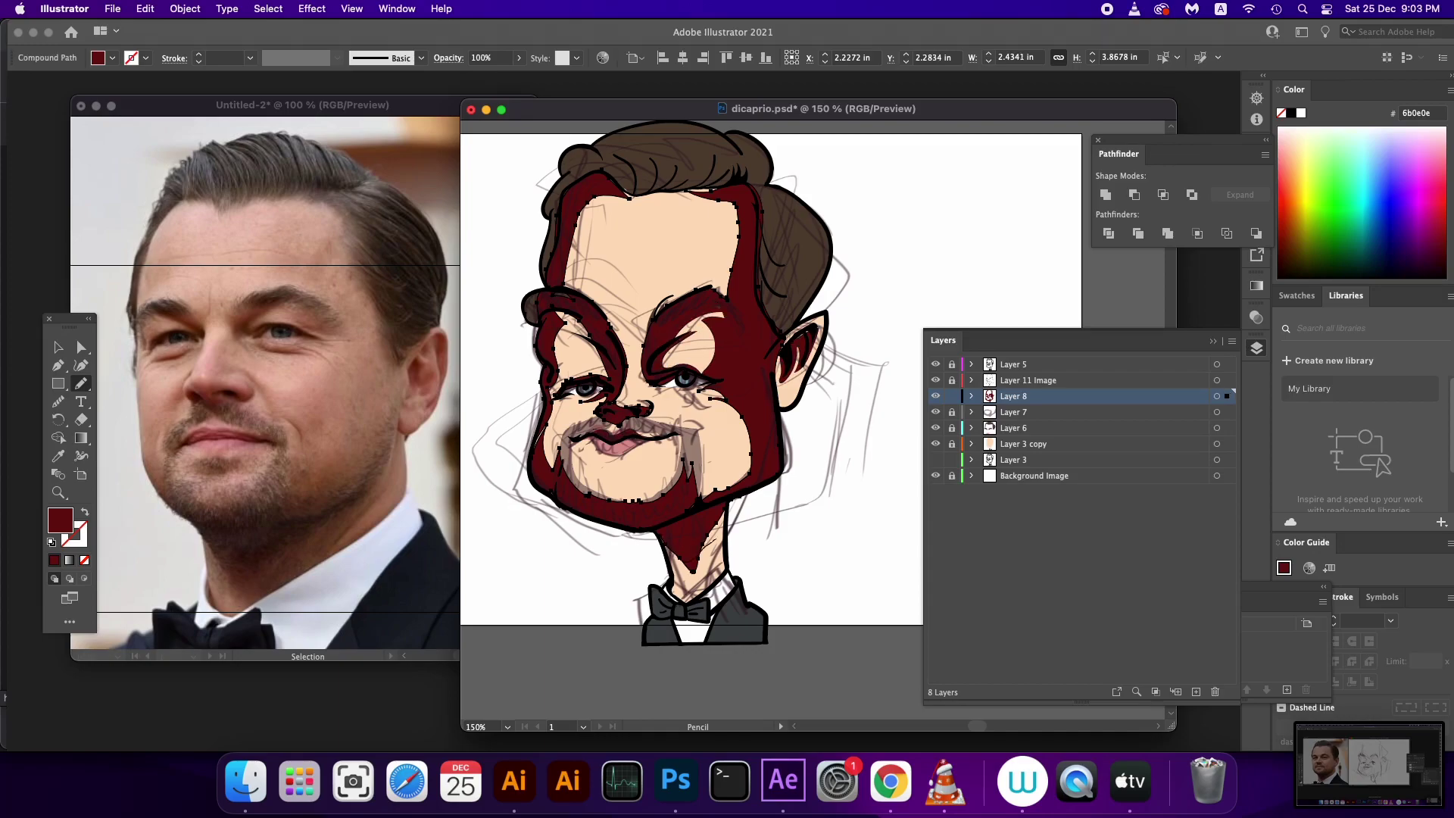
{"action": "left_click_drag", "start_coordinate": [724, 509], "coordinate": [675, 558]}
{"action": "left_click_drag", "start_coordinate": [687, 565], "coordinate": [680, 558]}
{"action": "left_click_drag", "start_coordinate": [684, 564], "coordinate": [678, 575]}
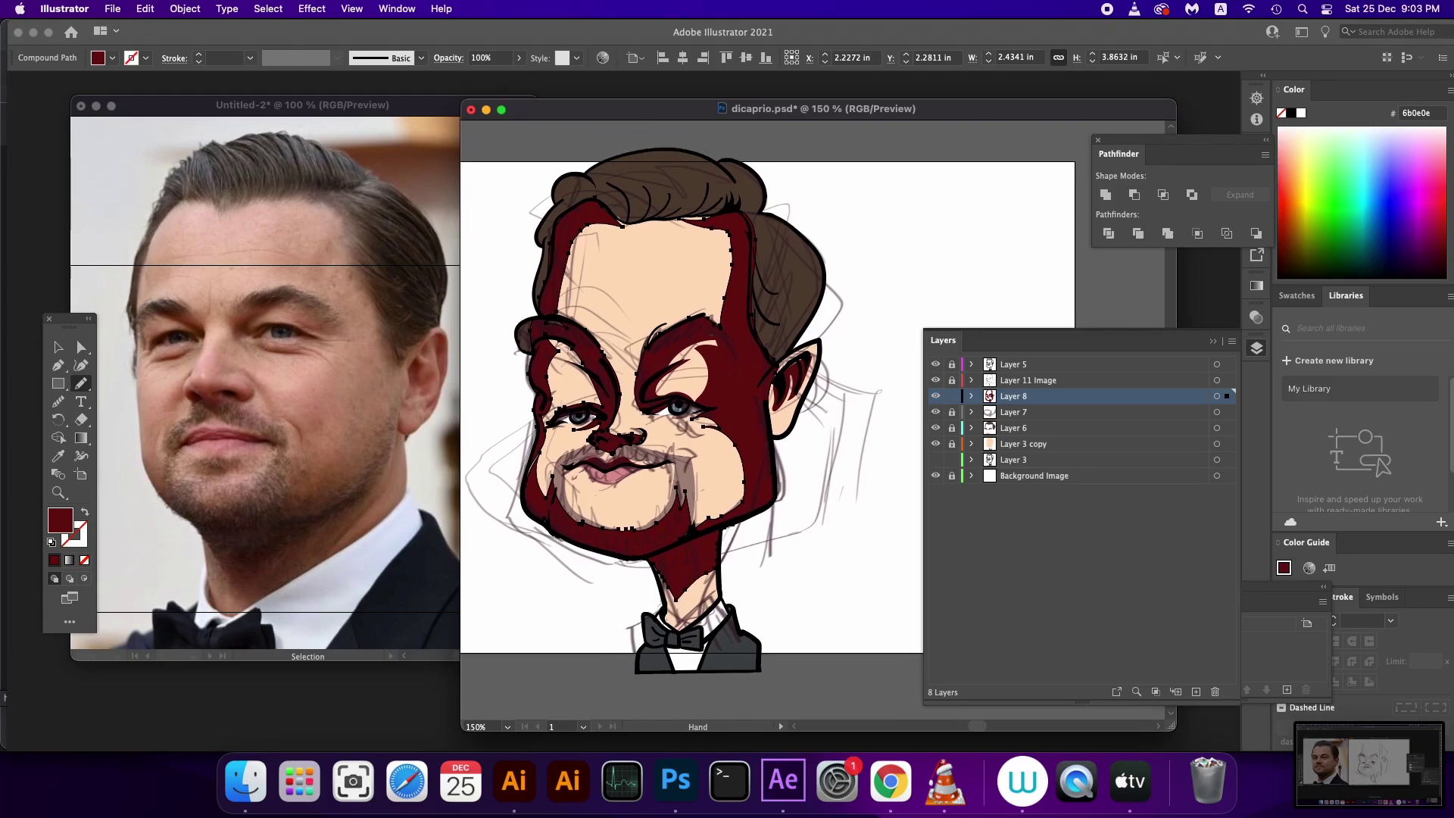
{"action": "scroll", "coordinate": [704, 561], "scroll_direction": "up", "scroll_amount": 2}
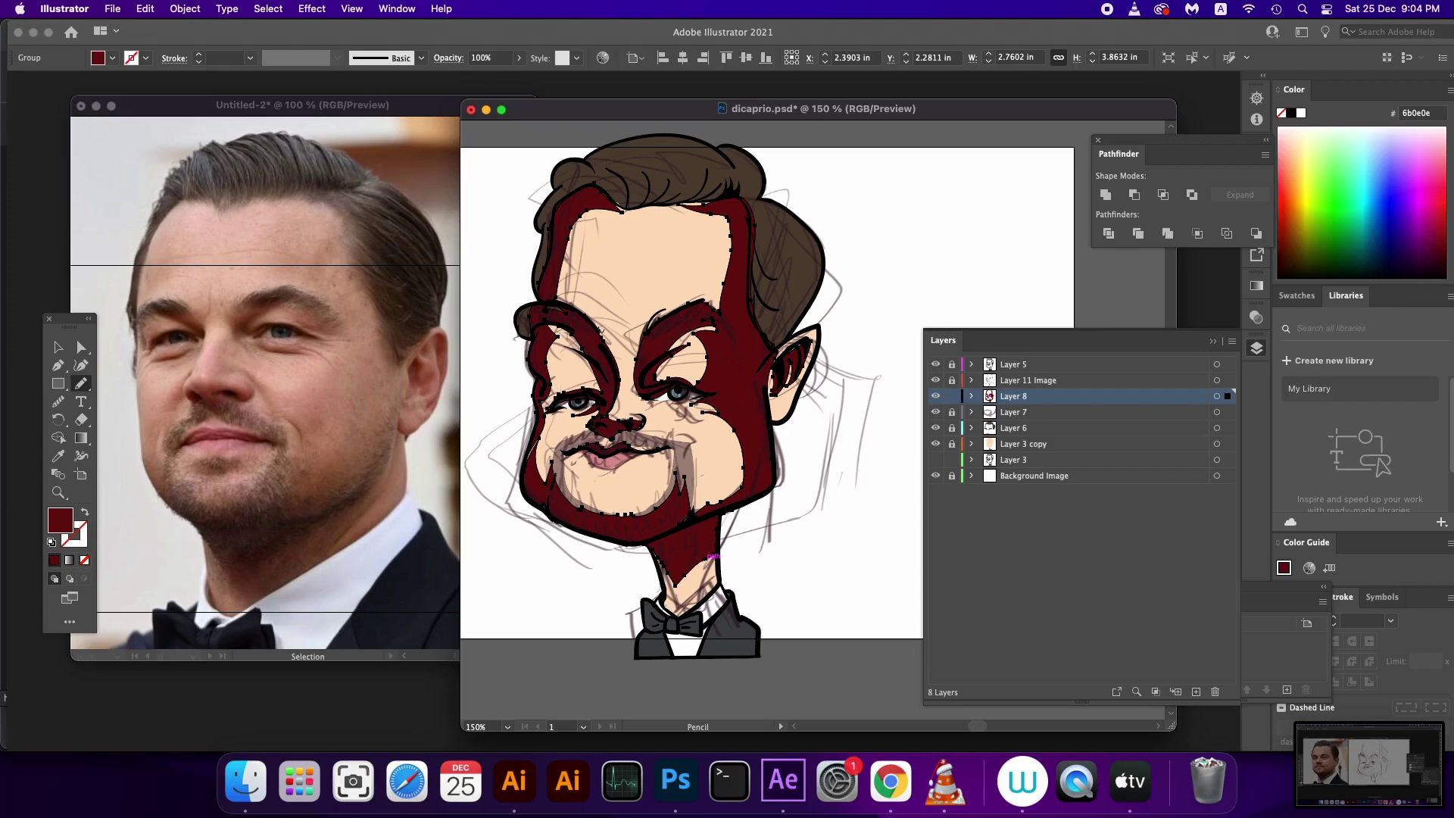
{"action": "key", "text": "ctrl+z"}
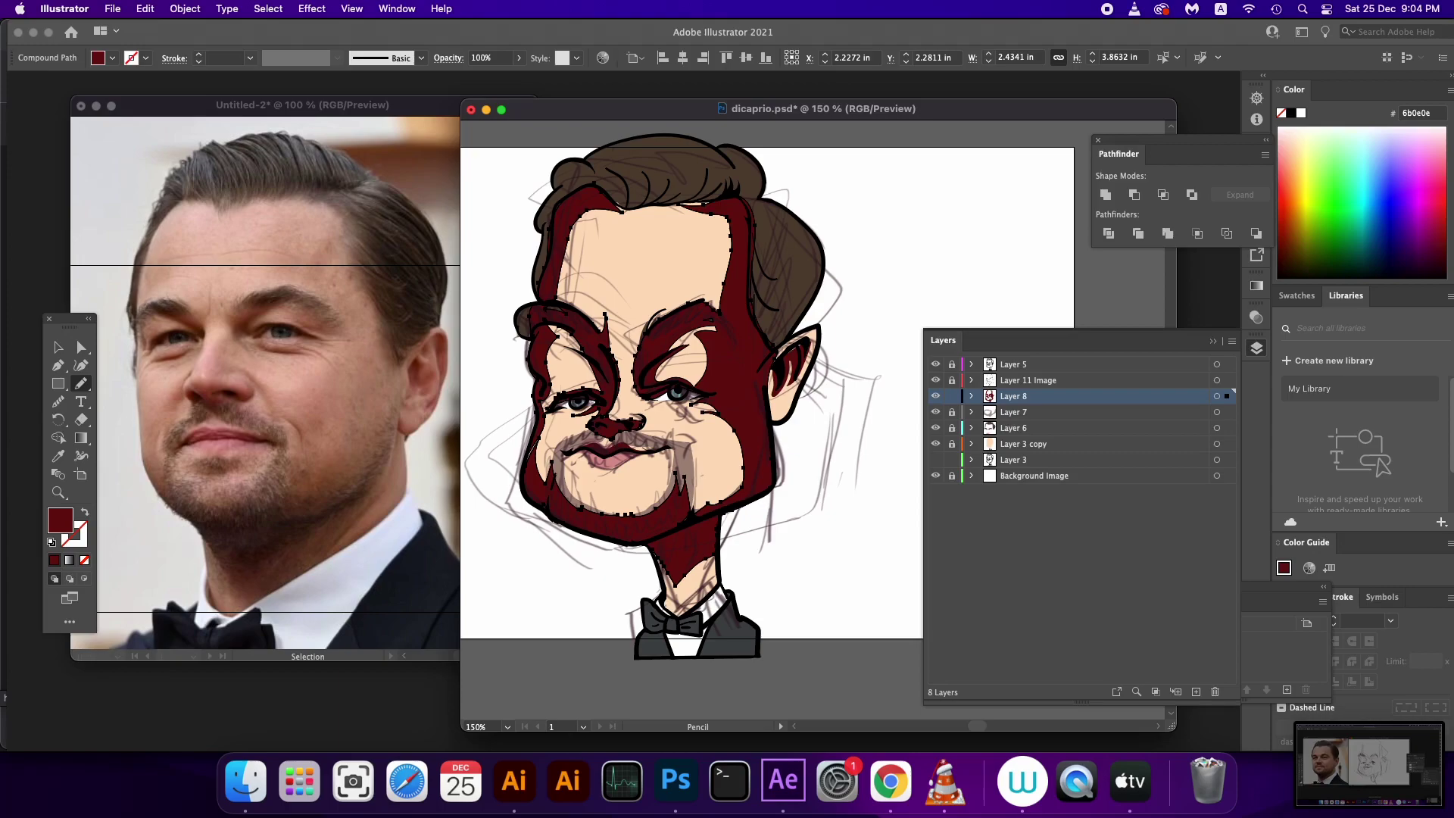
Try a compound path, undo it, and remove the fill from the stray path near the ear
{"action": "left_click", "coordinate": [784, 371], "text": "shift+super"}
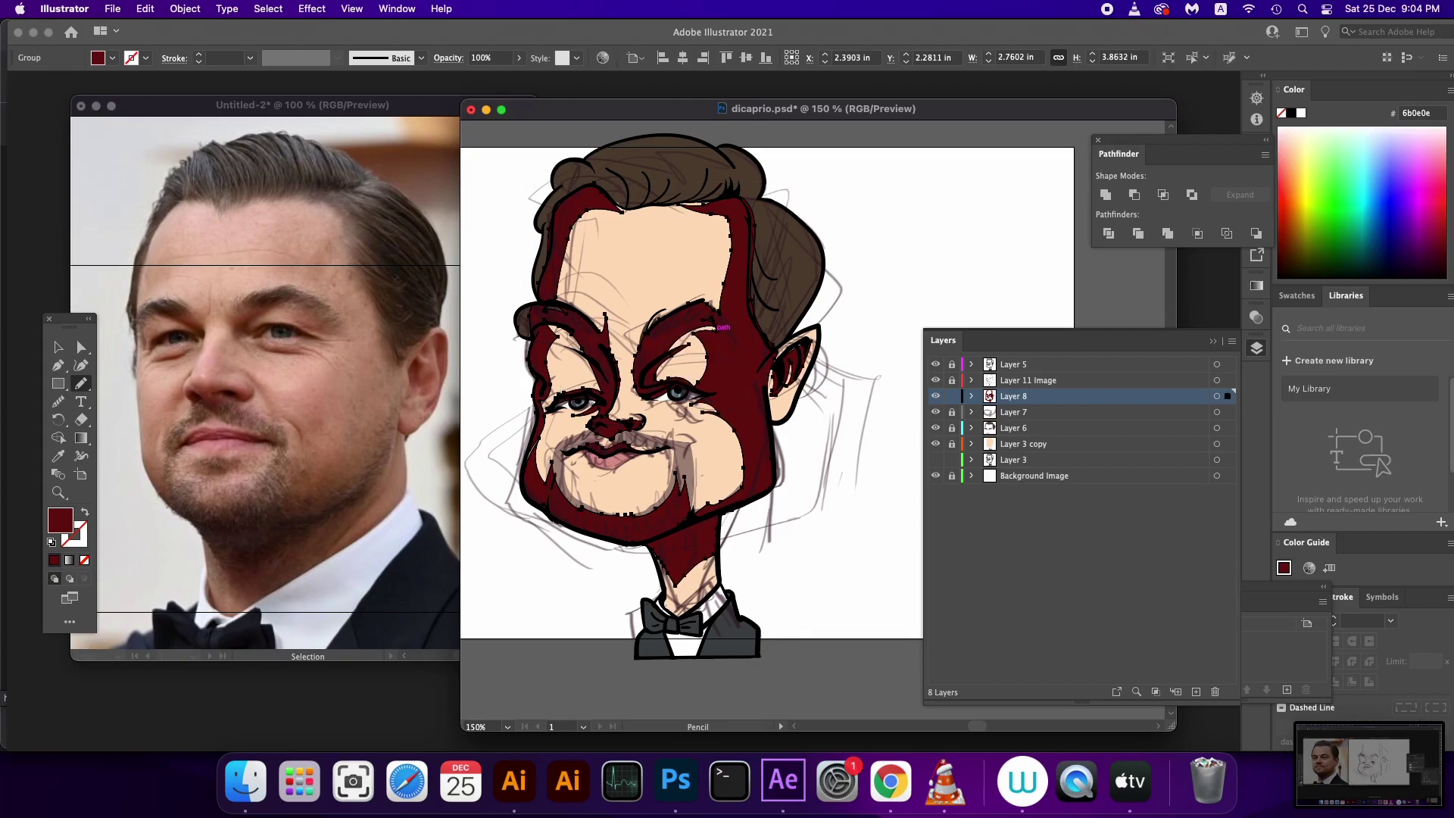
{"action": "left_click", "coordinate": [713, 327], "text": "super"}
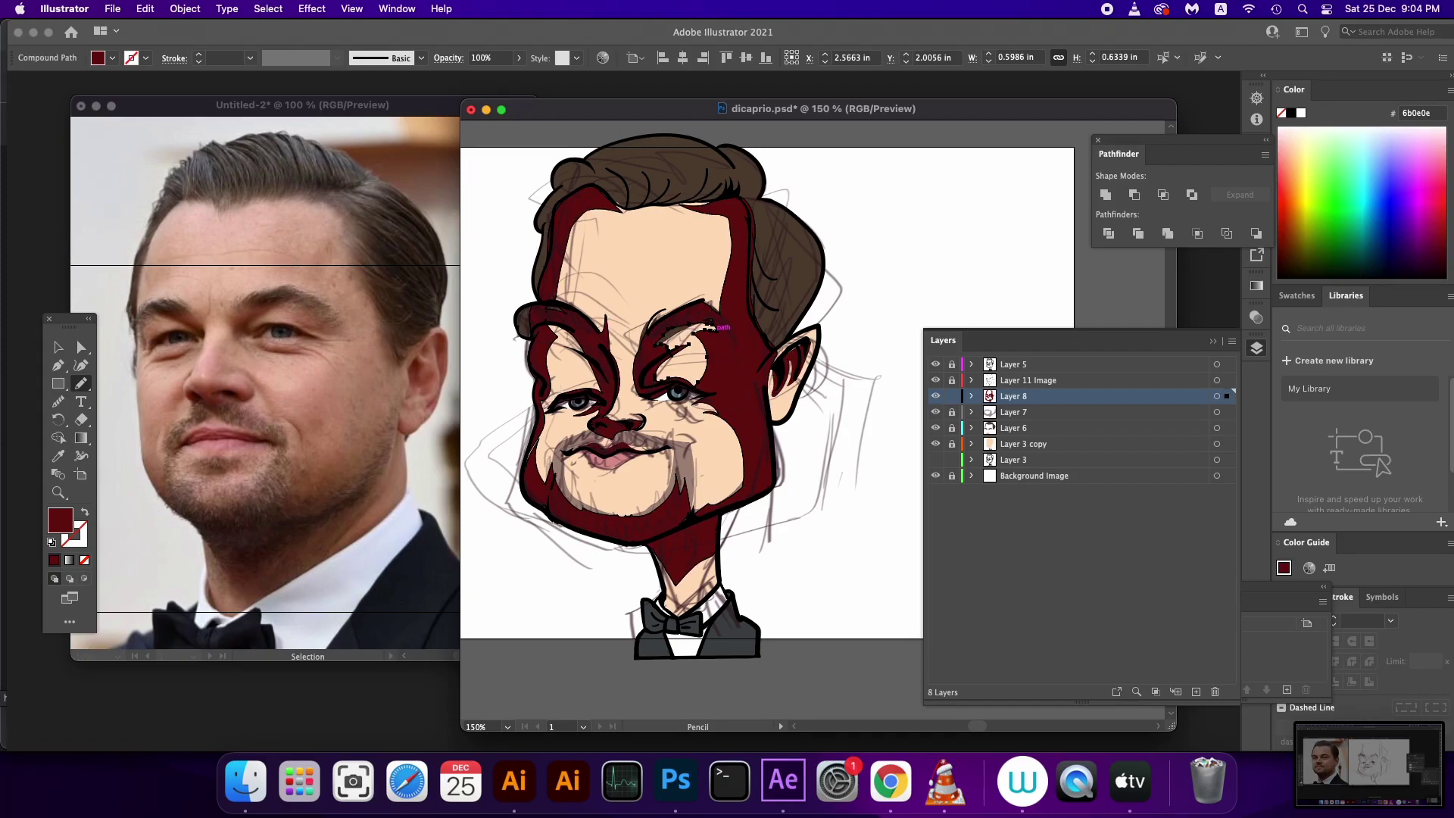
{"action": "left_click", "coordinate": [713, 327], "text": "super"}
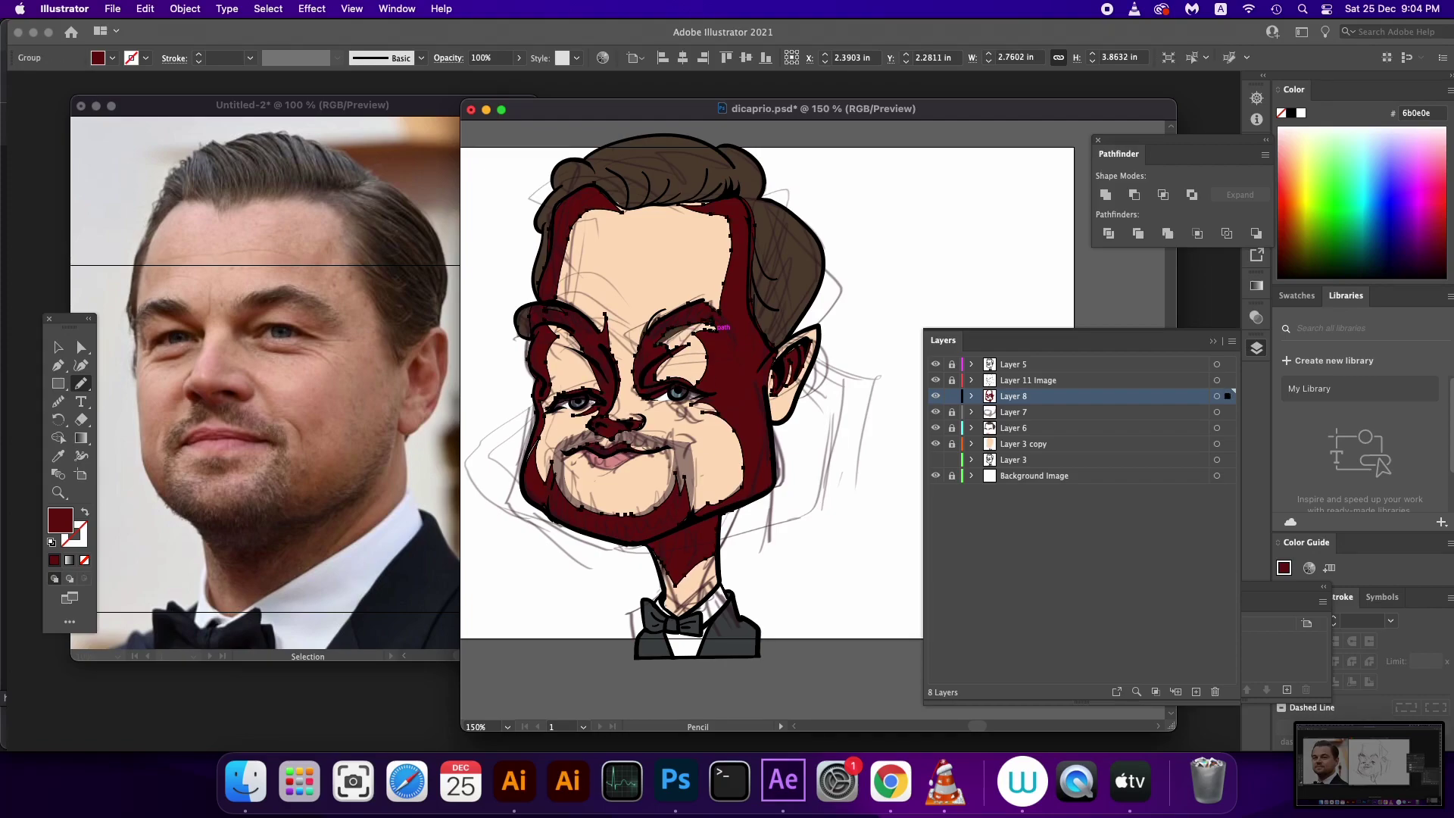
{"action": "key", "text": "super+8"}
{"action": "scroll", "coordinate": [789, 430], "scroll_direction": "down", "scroll_amount": 2}
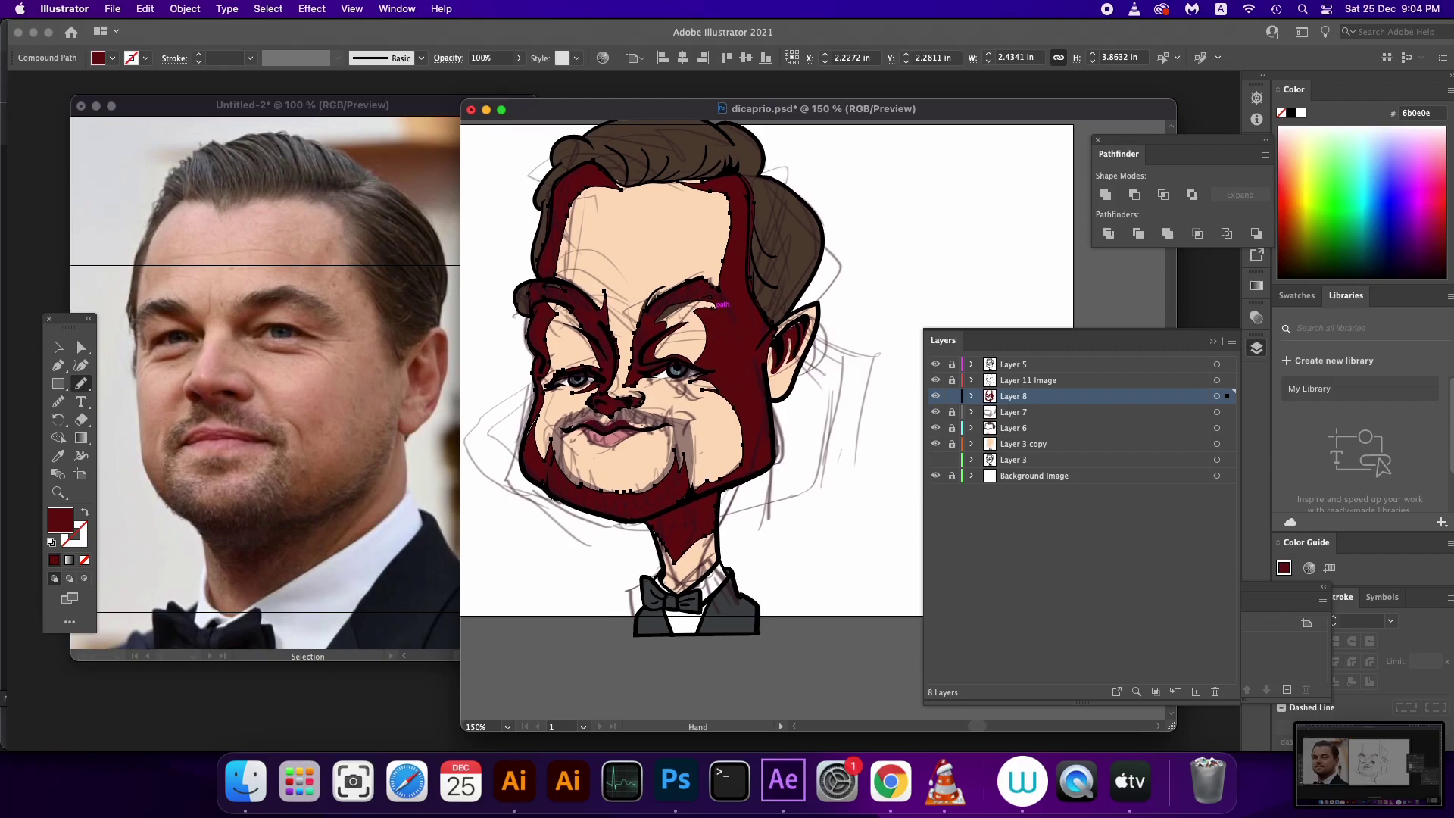
{"action": "key", "text": "super+z"}
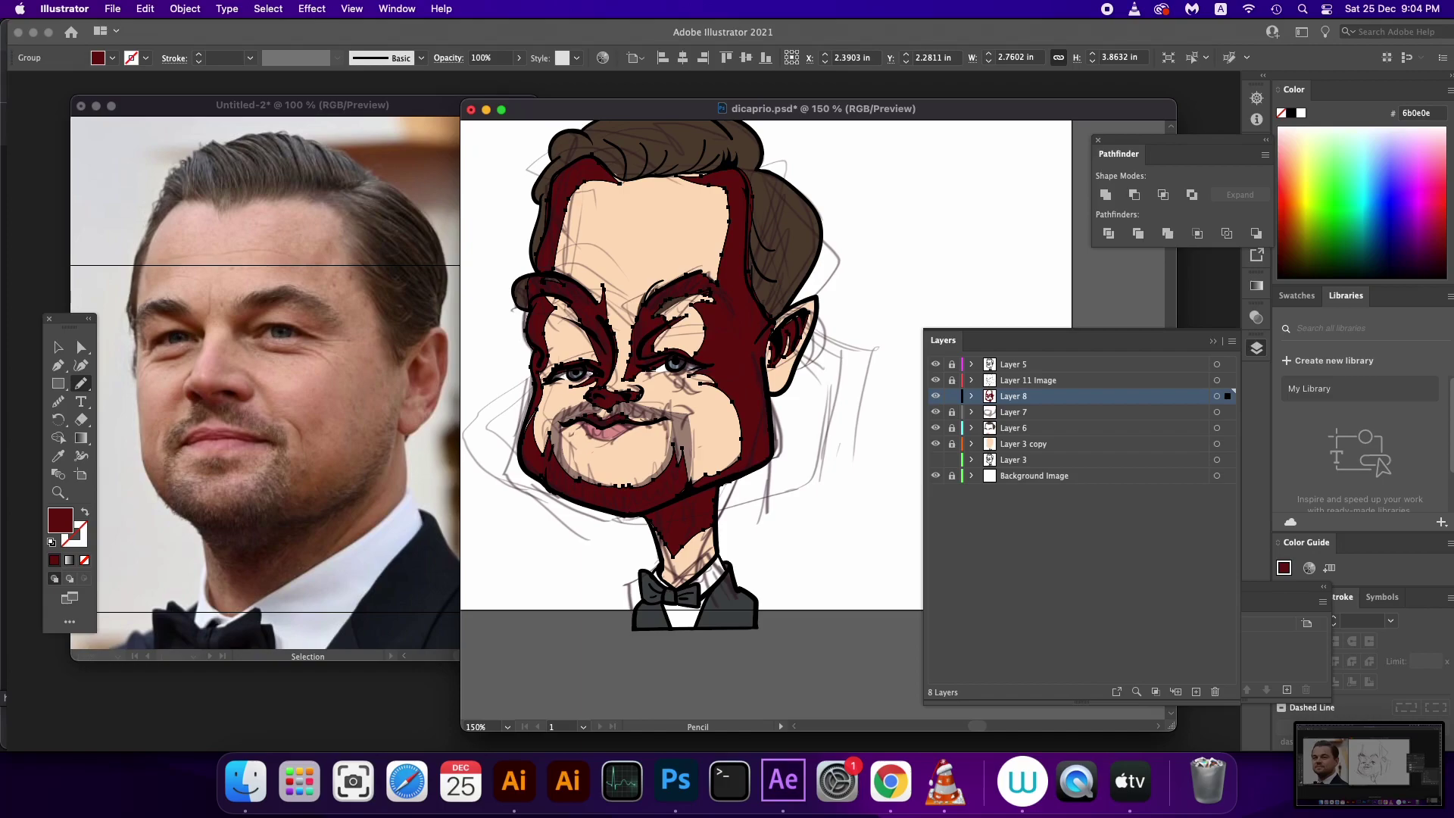
{"action": "left_click_drag", "start_coordinate": [780, 334], "coordinate": [784, 346]}
{"action": "key", "text": "slash"}
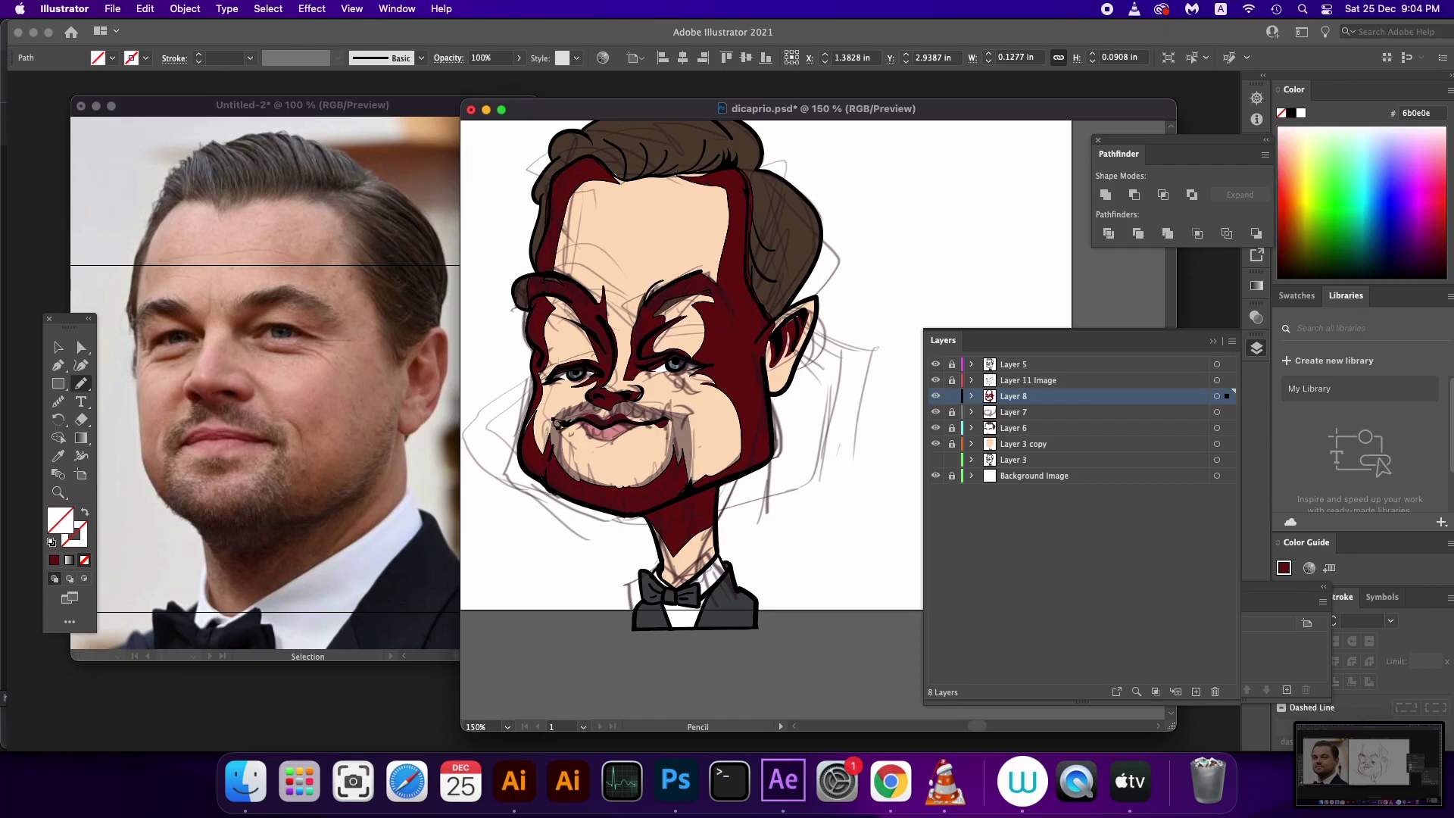
Merge all shadows into one compound path, add two cheek strokes, and group them
{"action": "key", "text": "ctrl+a"}
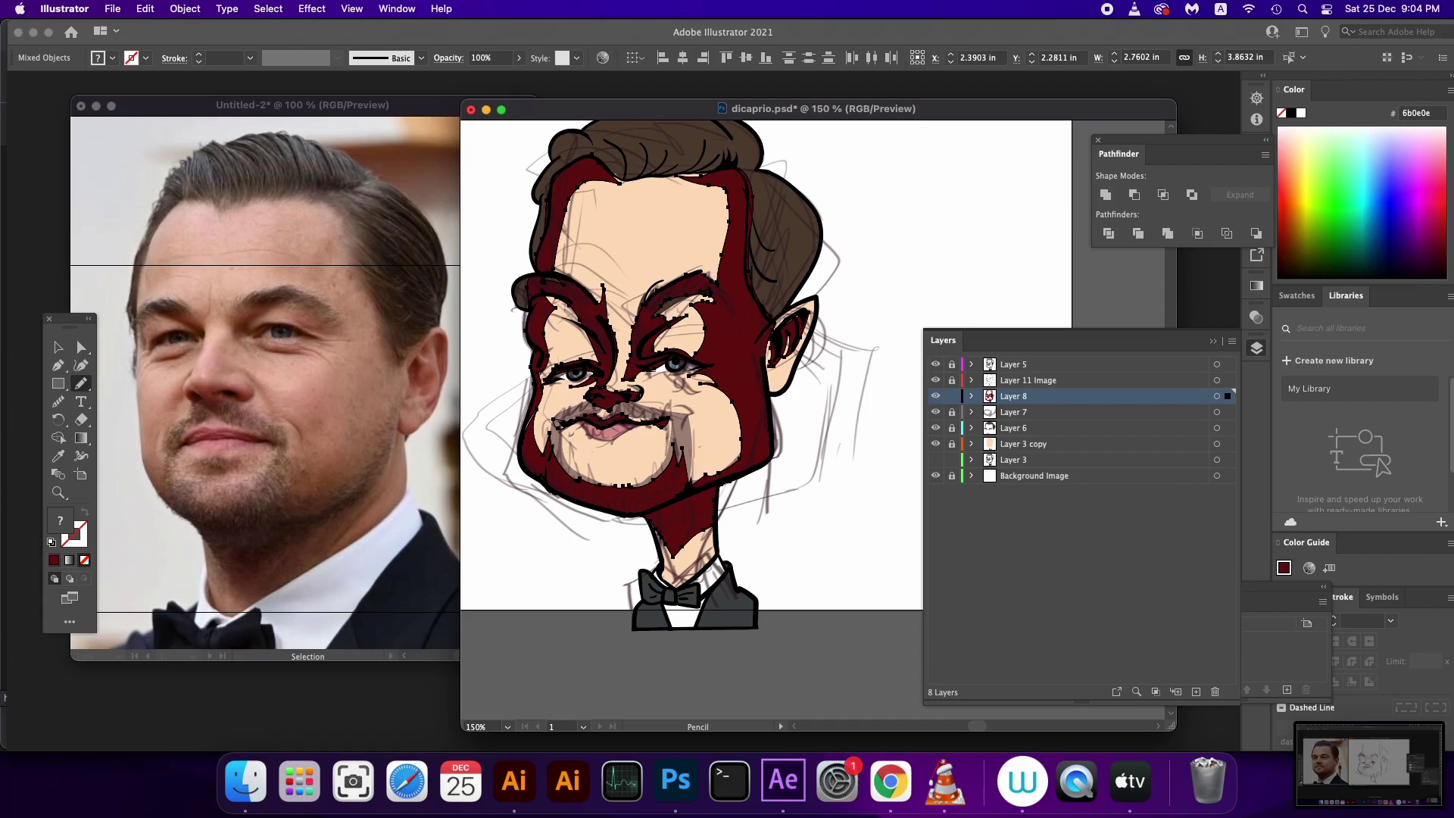
{"action": "left_click_drag", "start_coordinate": [758, 378], "coordinate": [750, 395]}
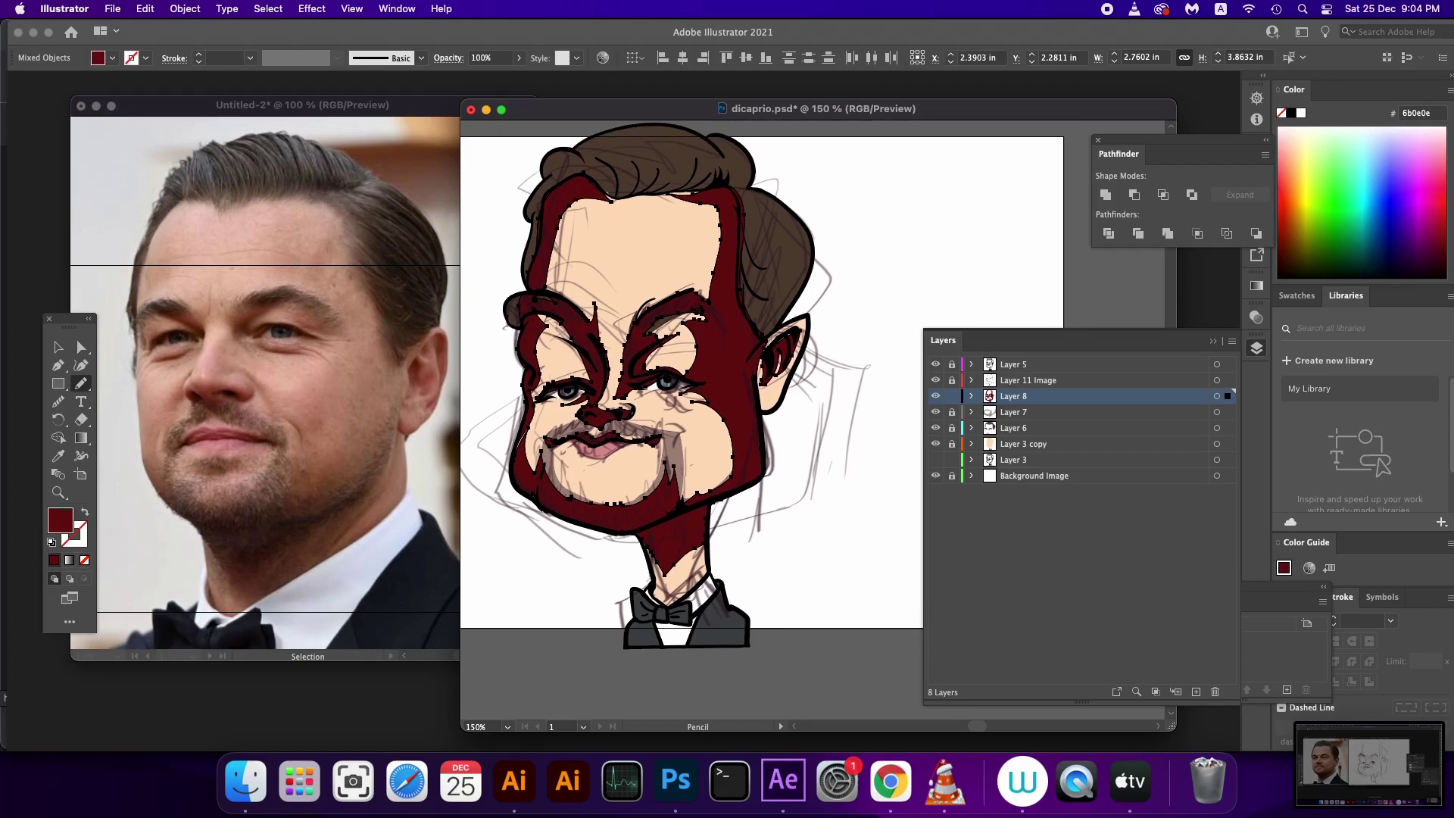
{"action": "key", "text": "ctrl+z"}
{"action": "key", "text": "ctrl+shift+z"}
{"action": "key", "text": "ctrl+8"}
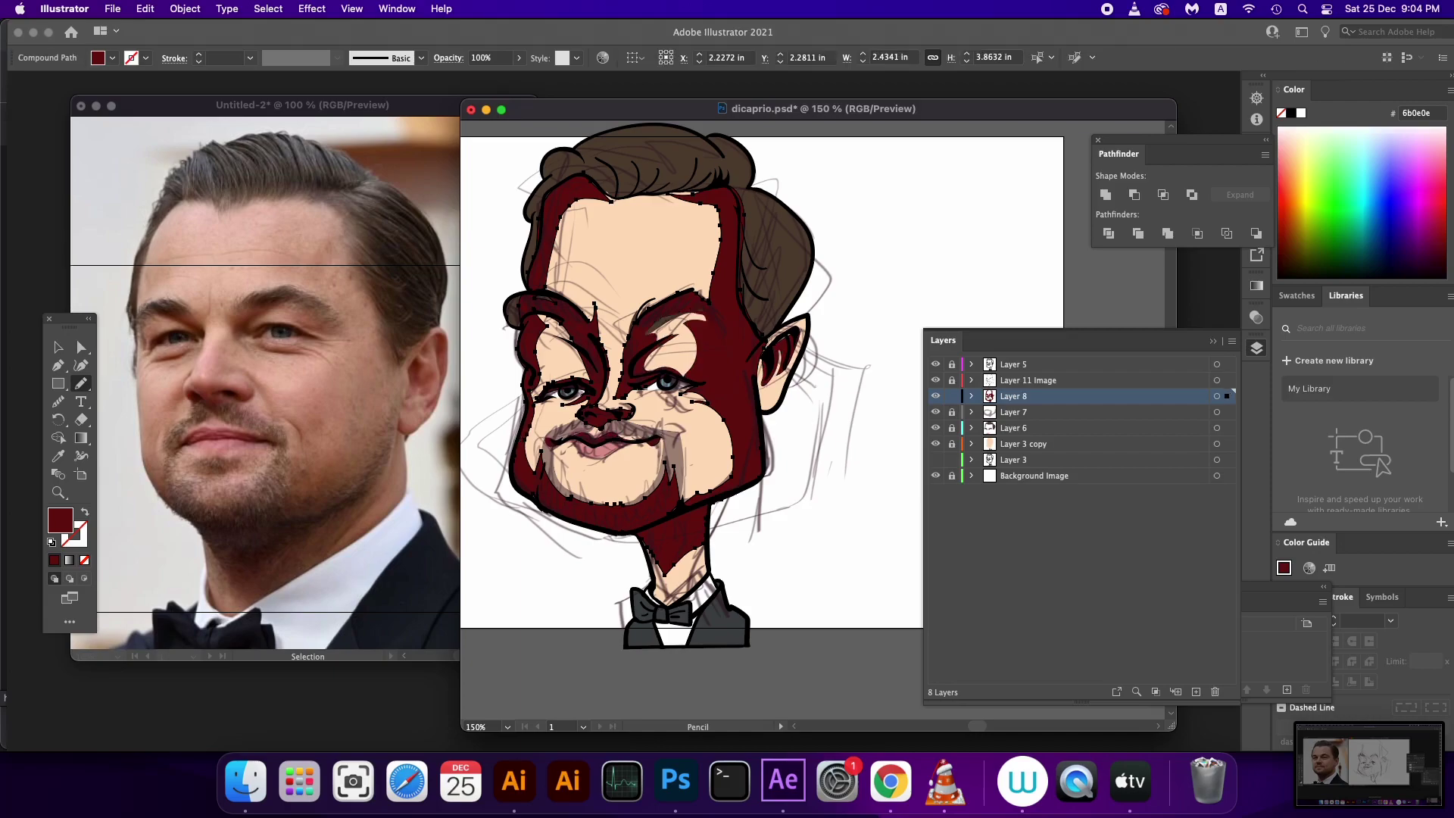
{"action": "left_click_drag", "start_coordinate": [533, 430], "coordinate": [522, 471]}
{"action": "left_click_drag", "start_coordinate": [672, 471], "coordinate": [685, 493]}
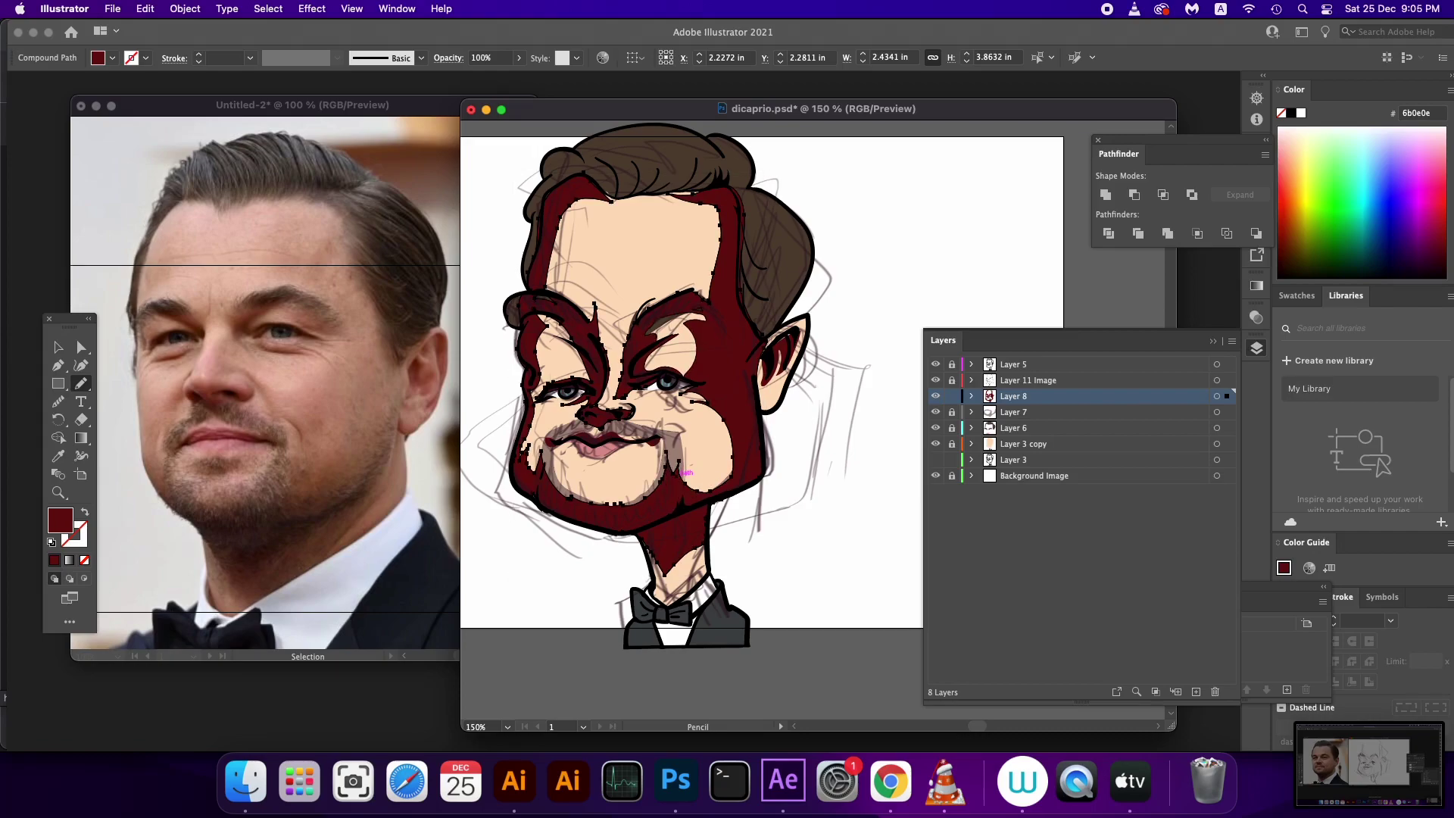
{"action": "key", "text": "ctrl+g"}
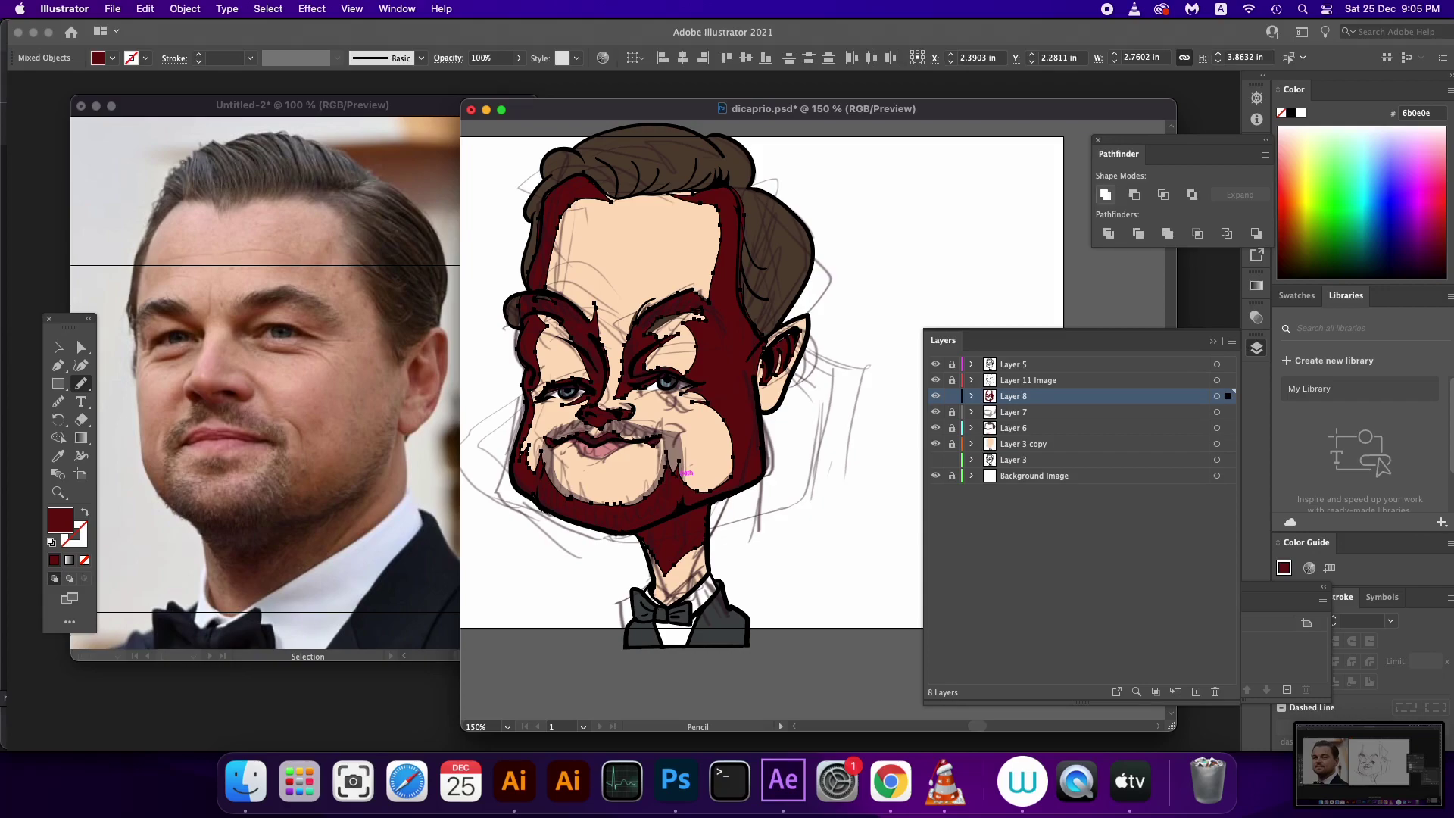
Set the shading group to 25% opacity, keep its 6d0505 fill, and deselect
{"action": "left_click", "coordinate": [519, 58]}
{"action": "left_click_drag", "start_coordinate": [518, 77], "coordinate": [474, 77]}
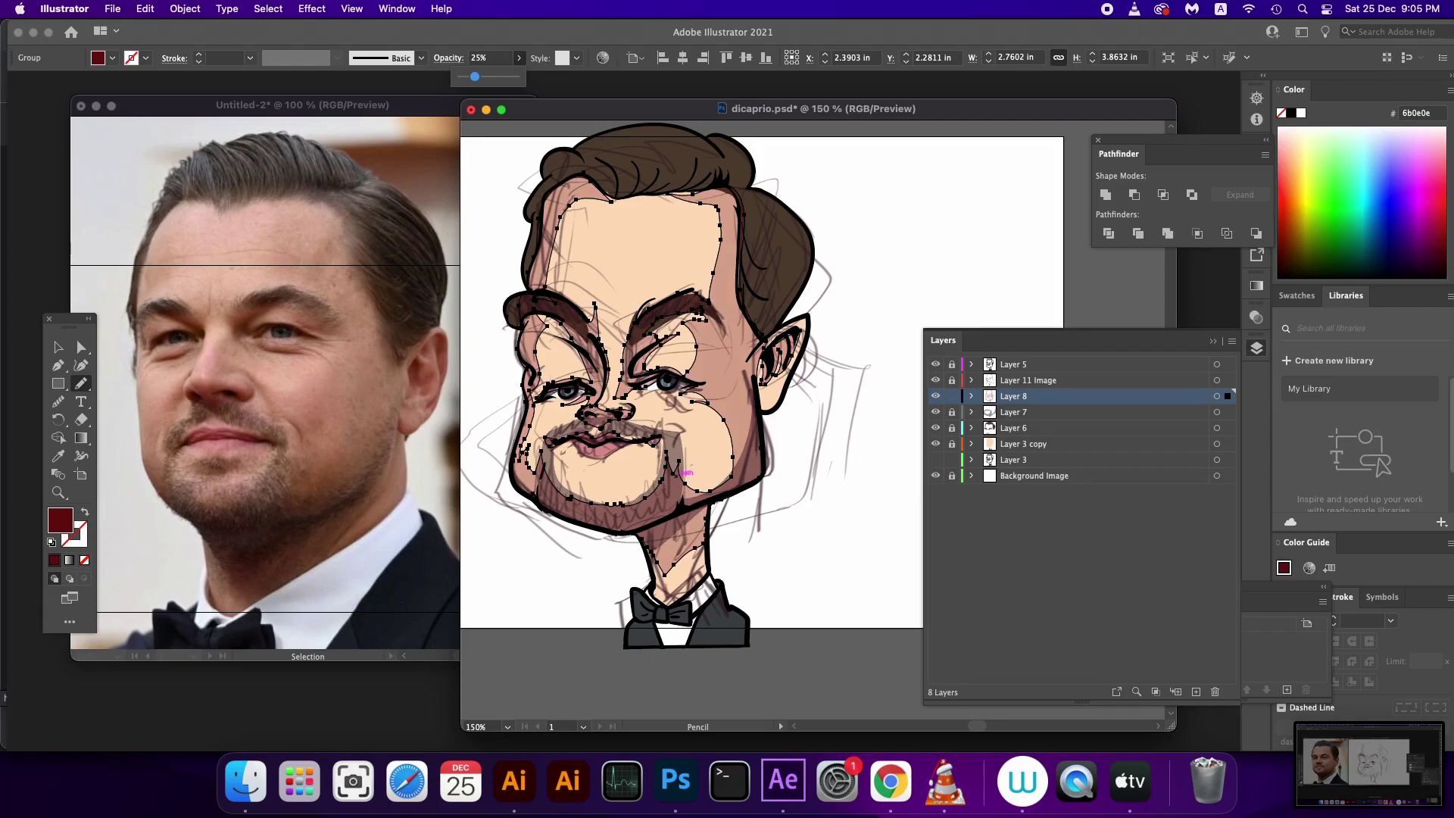
{"action": "double_click", "coordinate": [60, 520]}
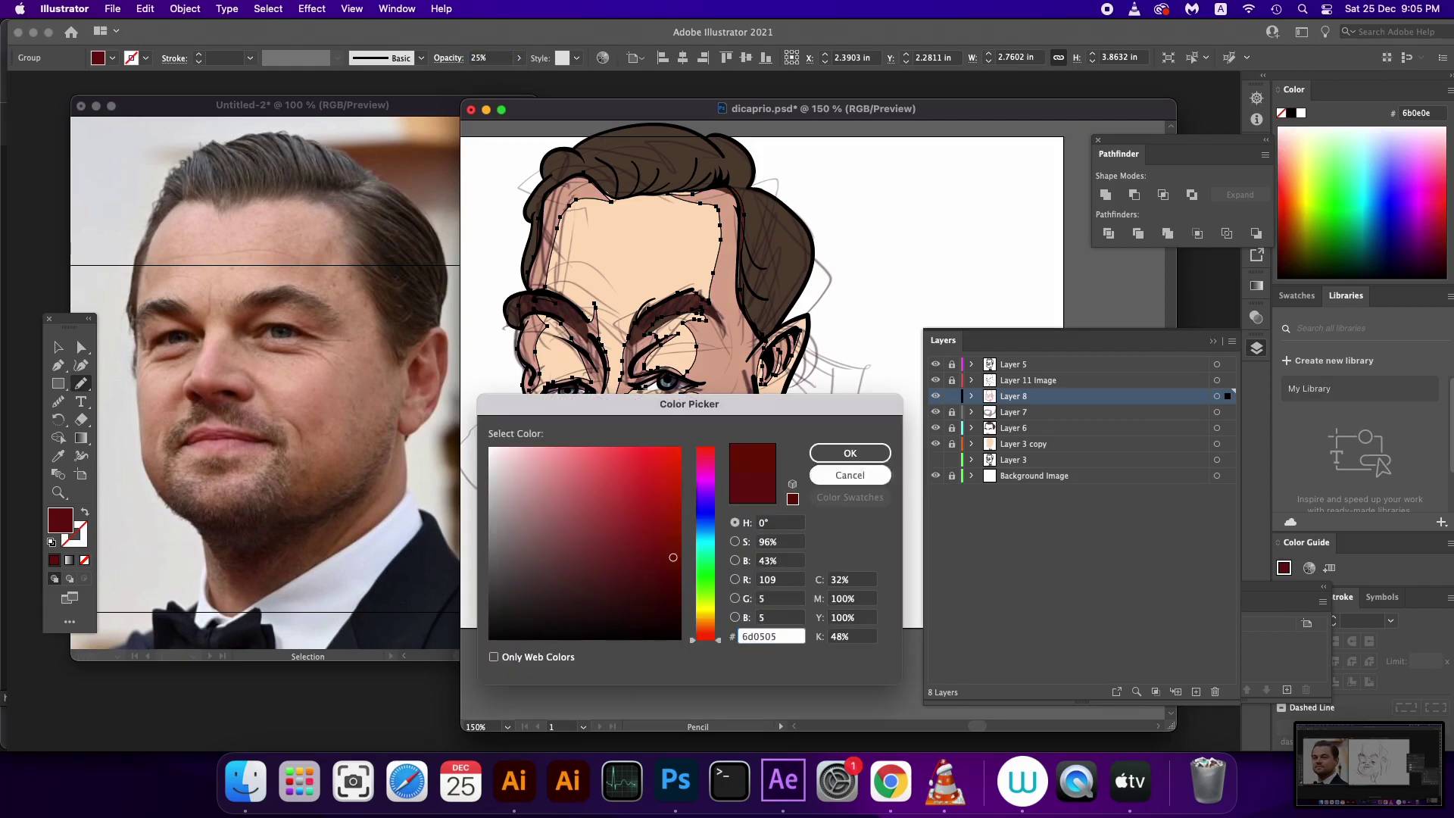
{"action": "left_click", "coordinate": [850, 453]}
{"action": "key", "text": "v"}
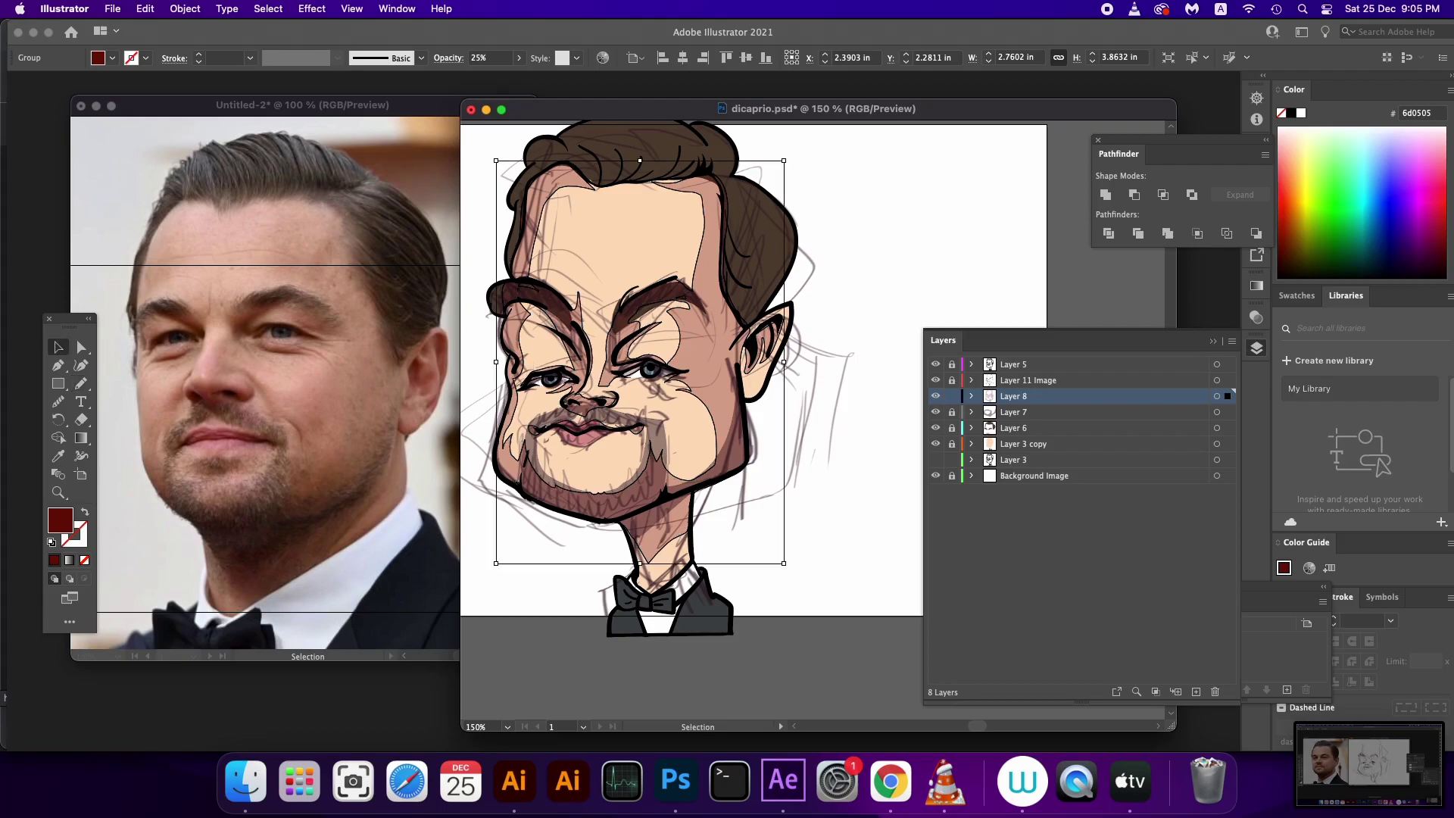
{"action": "key", "text": "super+shift+a"}
{"action": "scroll", "coordinate": [777, 390], "scroll_direction": "left", "scroll_amount": 3}
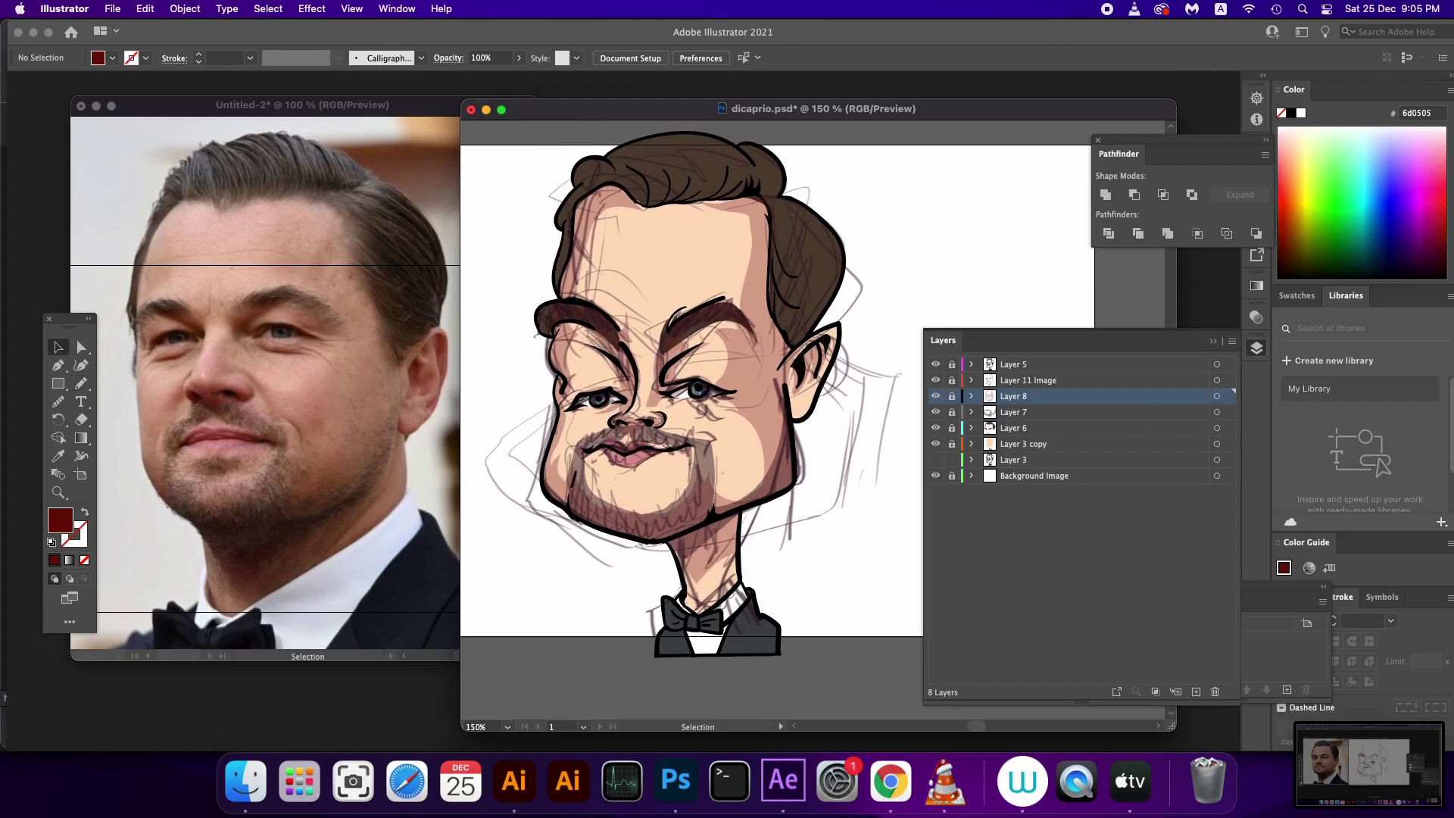
Create a new Layer 9 and zoom to 300% on the face
{"action": "left_click", "coordinate": [1196, 692]}
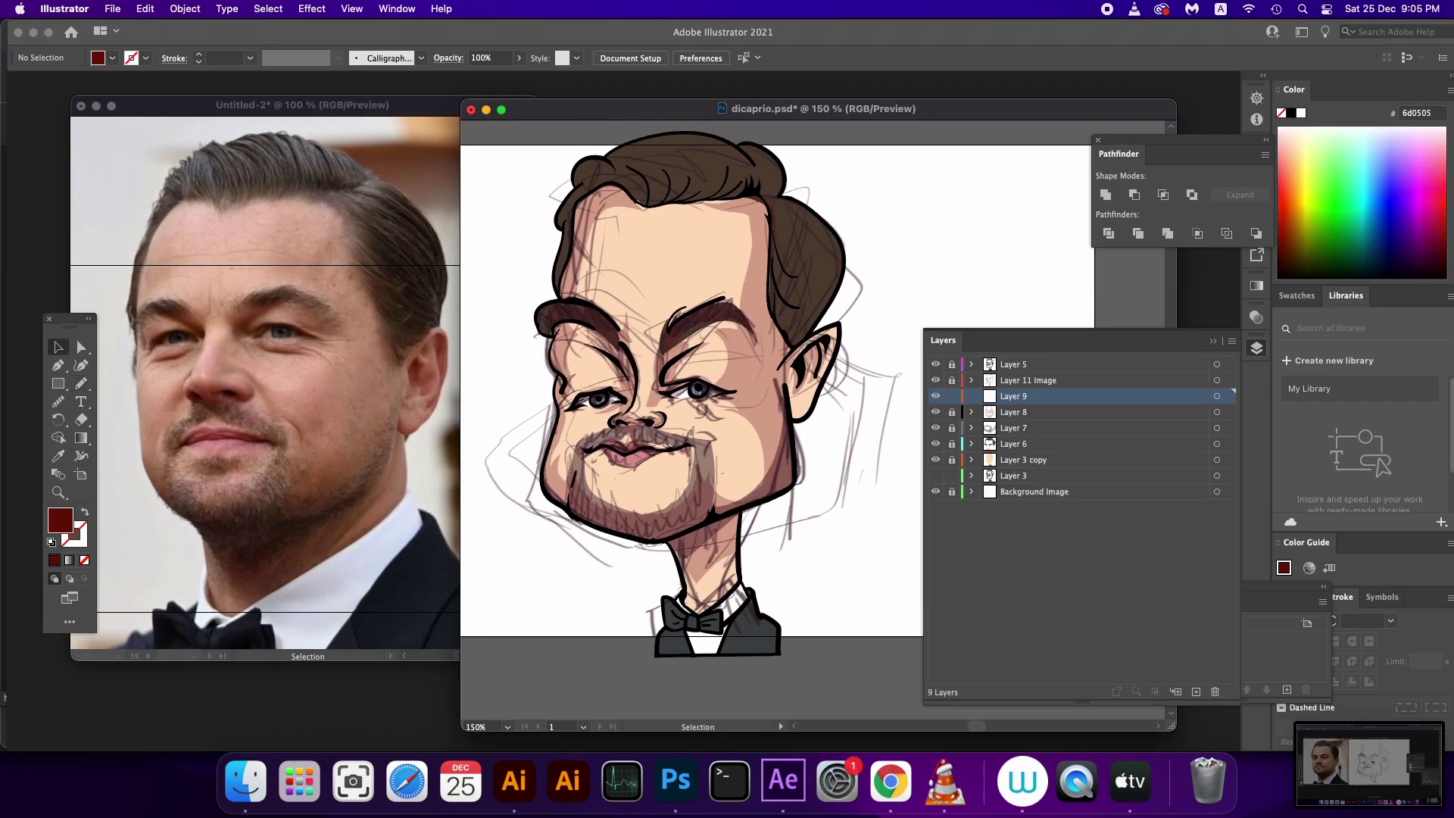
{"action": "key", "text": "a"}
{"action": "key", "text": "super+equal"}
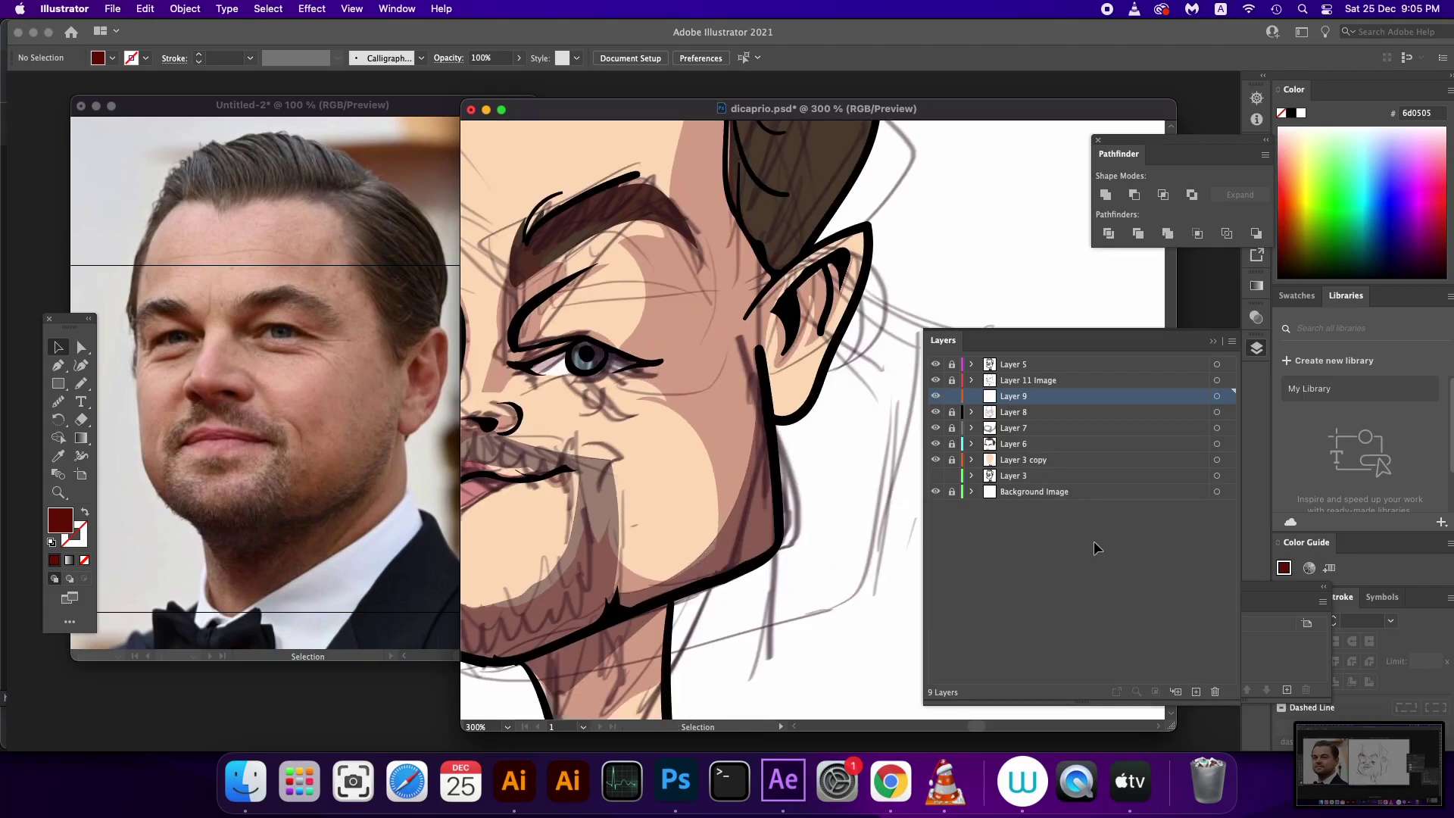
{"action": "scroll", "coordinate": [750, 364], "scroll_direction": "left", "scroll_amount": 3}
Pencil thin strokes along both eyebrows and the upper and lower eyelids
{"action": "key", "text": "n"}
{"action": "scroll", "coordinate": [753, 364], "scroll_direction": "left", "scroll_amount": 4}
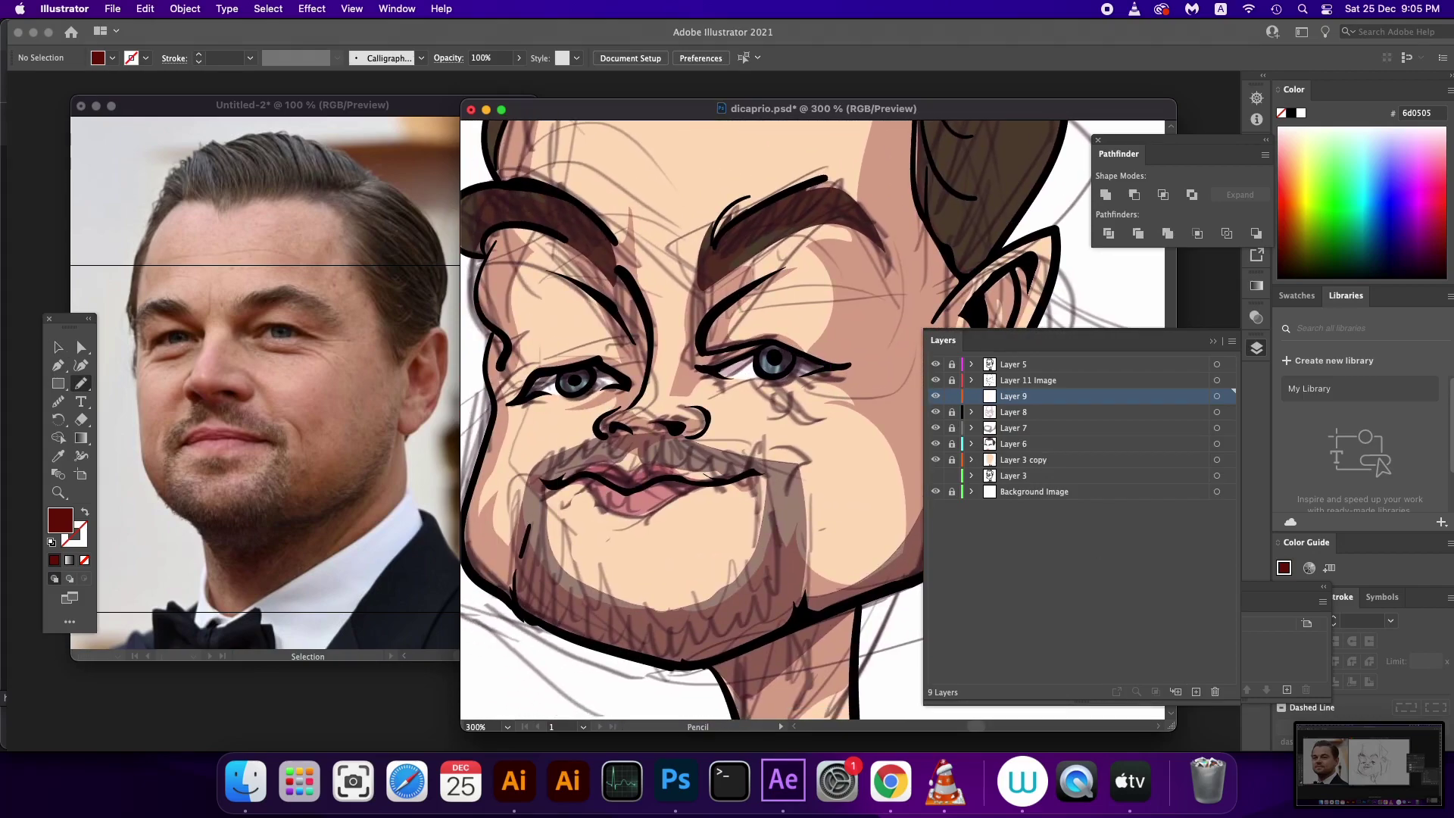
{"action": "left_click_drag", "start_coordinate": [725, 306], "coordinate": [705, 256]}
{"action": "left_click_drag", "start_coordinate": [708, 371], "coordinate": [820, 368]}
{"action": "scroll", "coordinate": [813, 421], "scroll_direction": "left", "scroll_amount": 4}
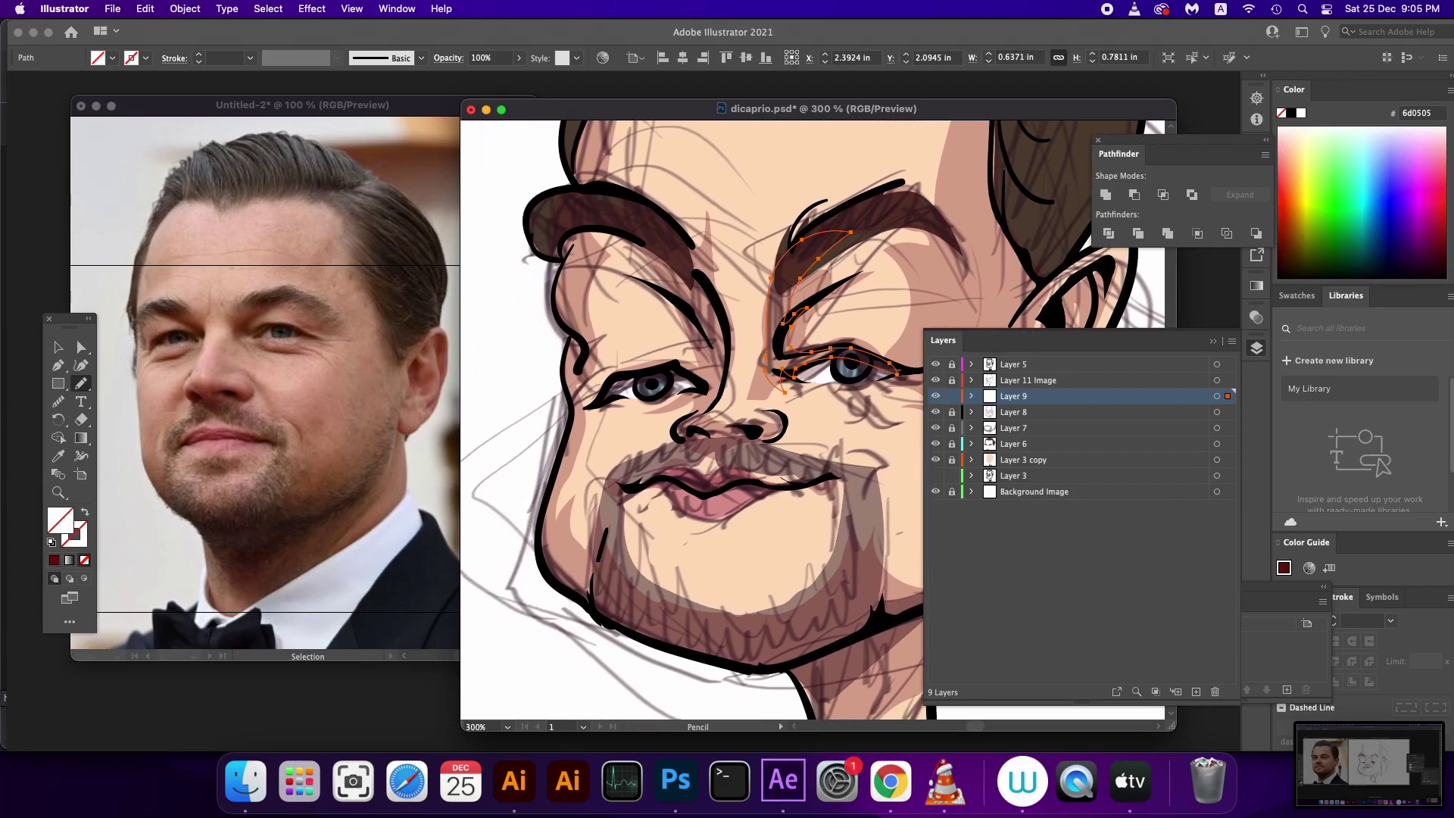
{"action": "left_click_drag", "start_coordinate": [667, 253], "coordinate": [650, 280]}
{"action": "left_click_drag", "start_coordinate": [677, 360], "coordinate": [602, 398]}
Pencil strokes under the nose, along the upper lip, the jawline and inside the ear
{"action": "left_click_drag", "start_coordinate": [674, 250], "coordinate": [602, 155]}
{"action": "key", "text": "space"}
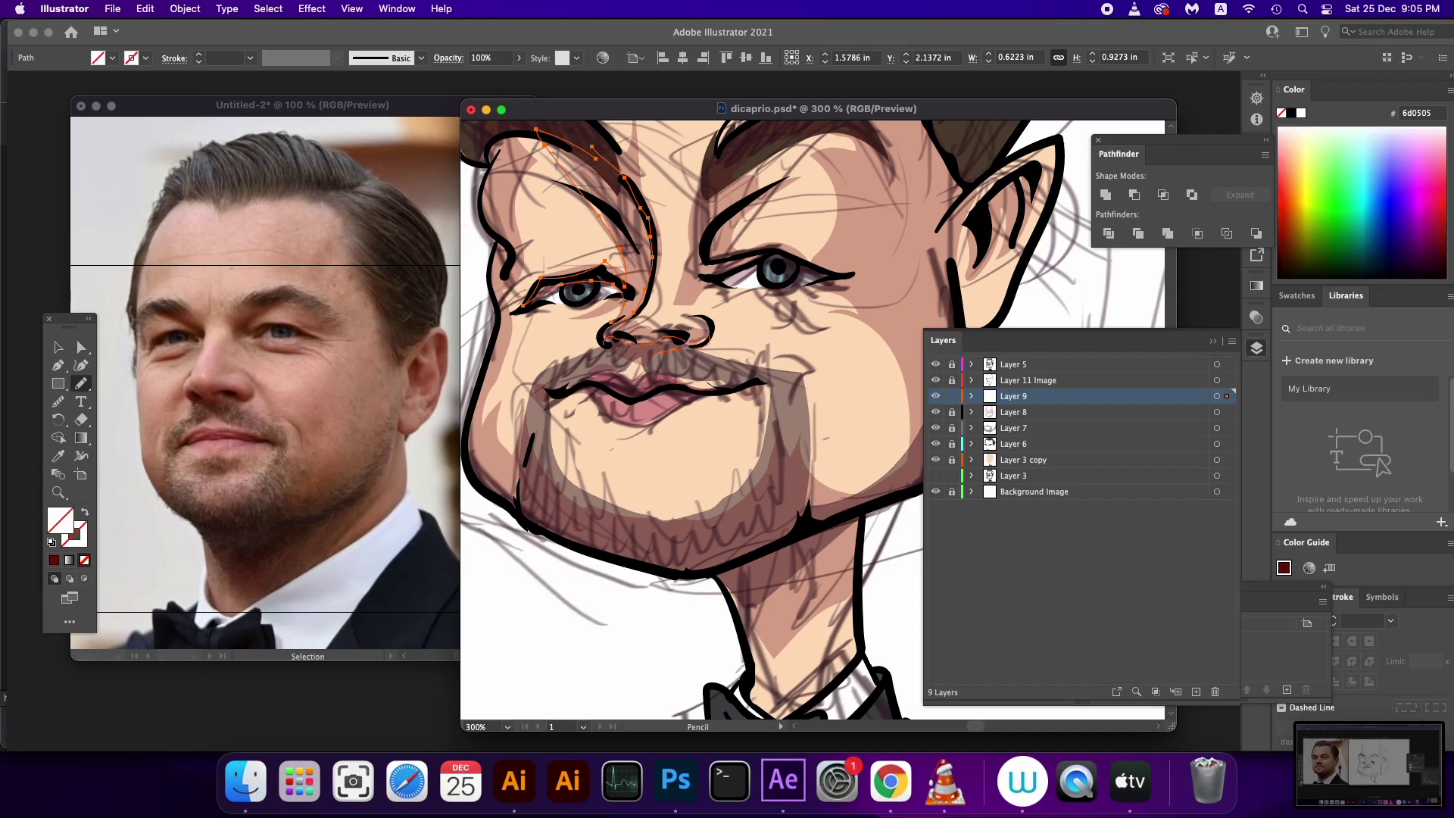
{"action": "left_click_drag", "start_coordinate": [602, 335], "coordinate": [707, 339]}
{"action": "scroll", "coordinate": [810, 420], "scroll_direction": "right", "scroll_amount": 2}
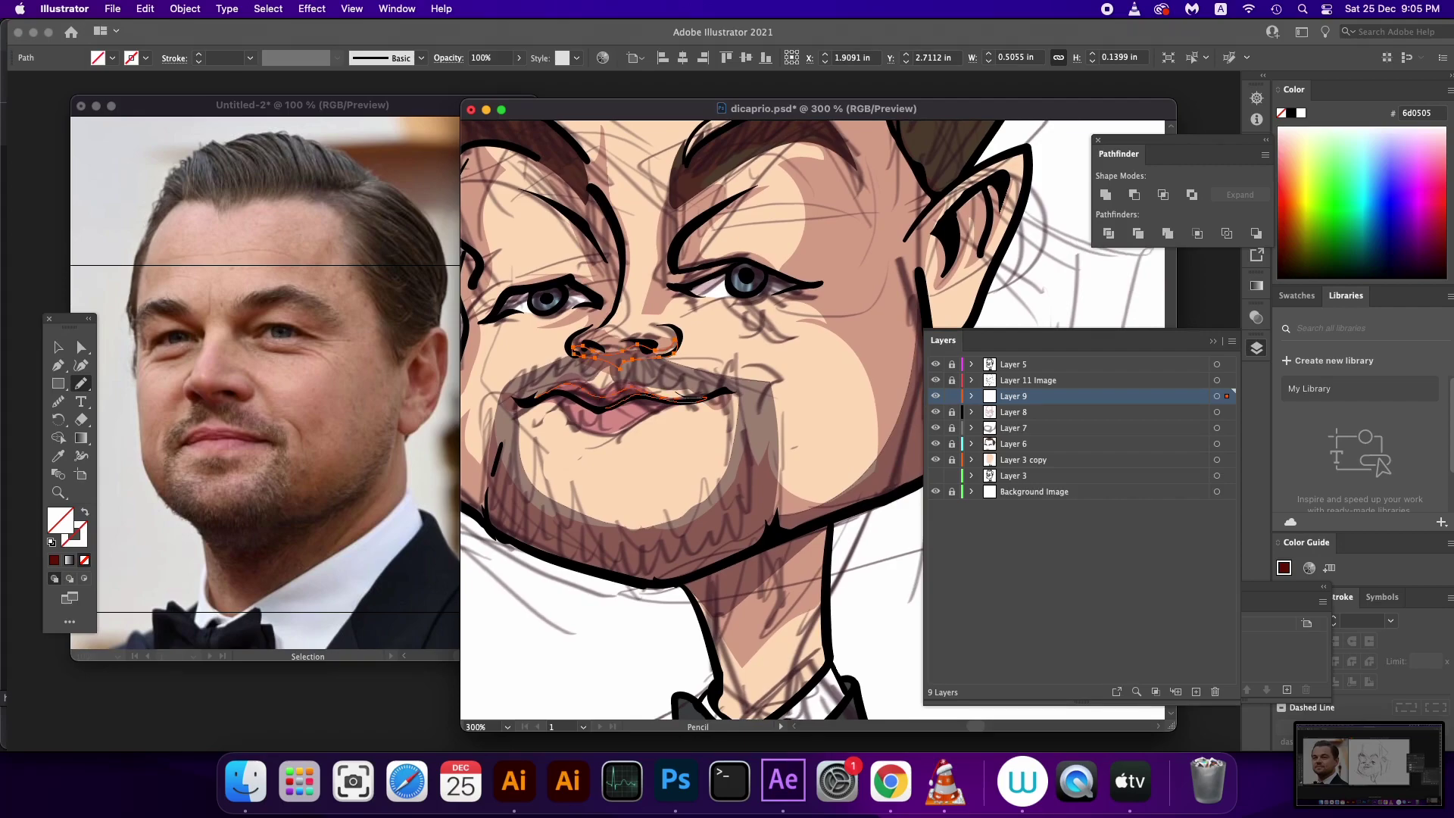
{"action": "left_click_drag", "start_coordinate": [706, 396], "coordinate": [521, 402]}
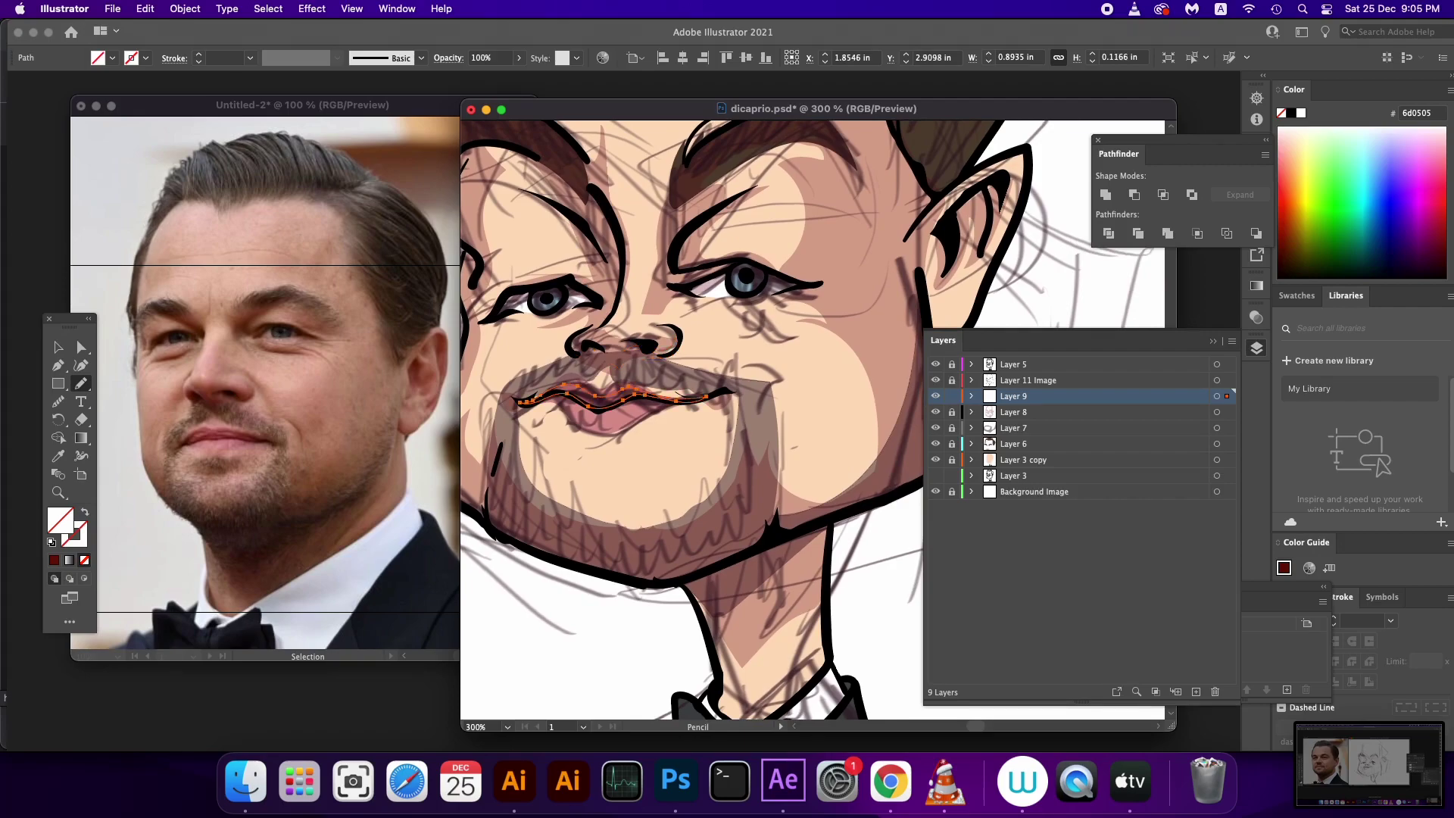
{"action": "scroll", "coordinate": [749, 369], "scroll_direction": "down", "scroll_amount": 3}
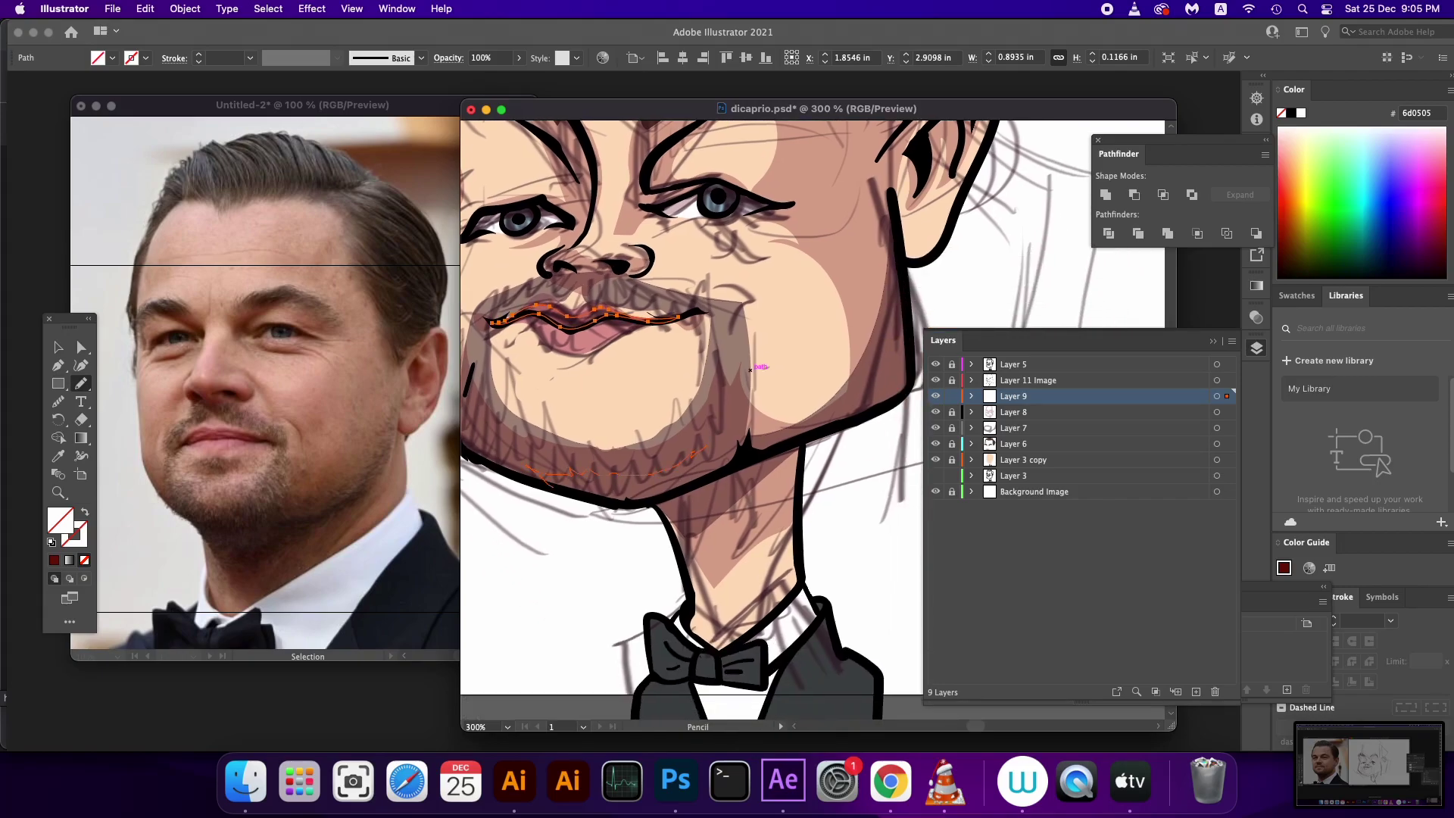
{"action": "left_click_drag", "start_coordinate": [745, 446], "coordinate": [784, 464]}
{"action": "left_click_drag", "start_coordinate": [636, 253], "coordinate": [581, 465]}
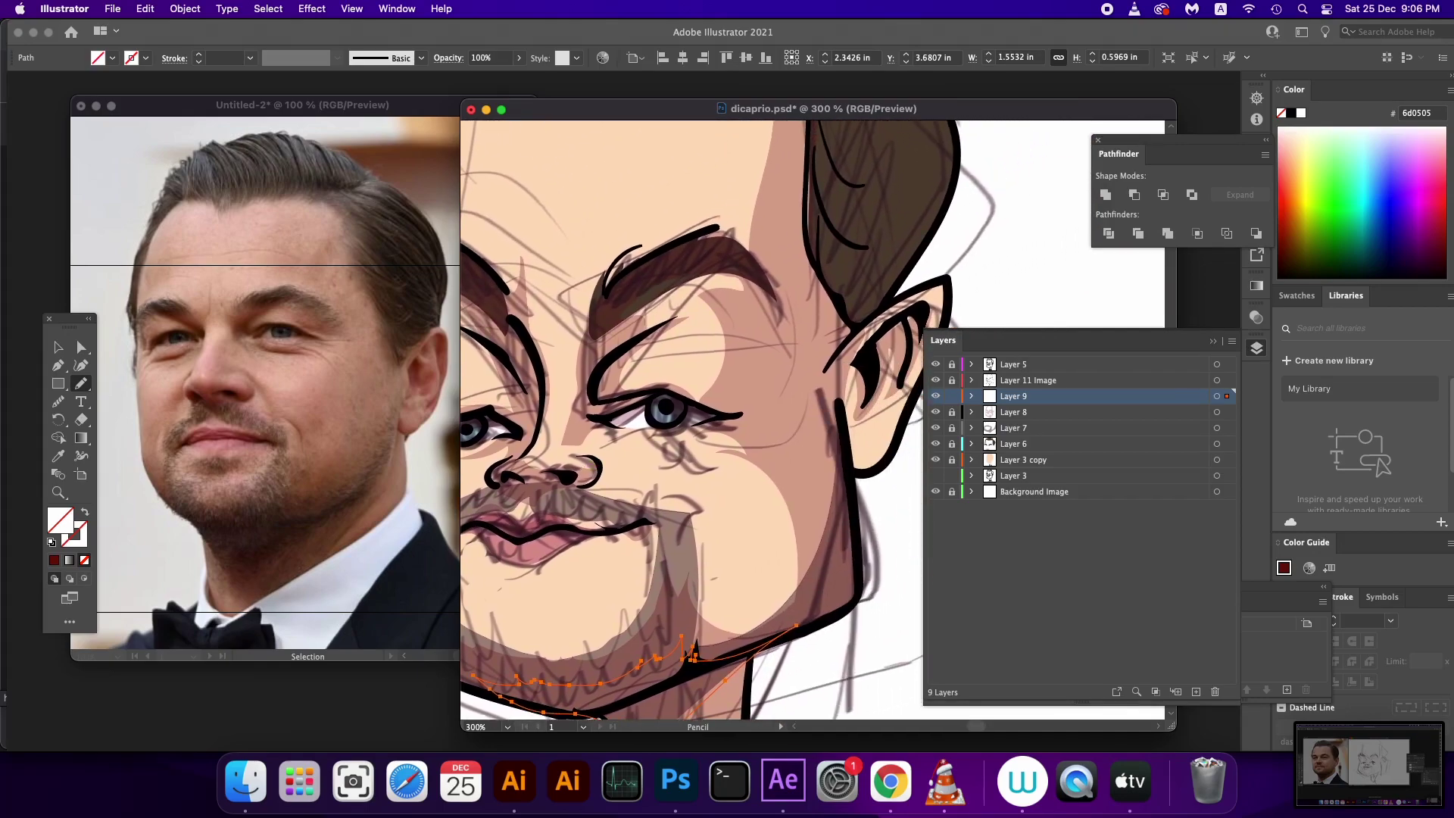
{"action": "mouse_move", "coordinate": [884, 356]}
{"action": "left_mouse_down"}
{"action": "mouse_move", "coordinate": [863, 418]}
{"action": "mouse_move", "coordinate": [750, 574]}
{"action": "left_mouse_up"}
Zoom out and pencil hair strands on top, the right side and the left hairline
{"action": "key", "text": "super+minus"}
{"action": "key", "text": "super+minus"}
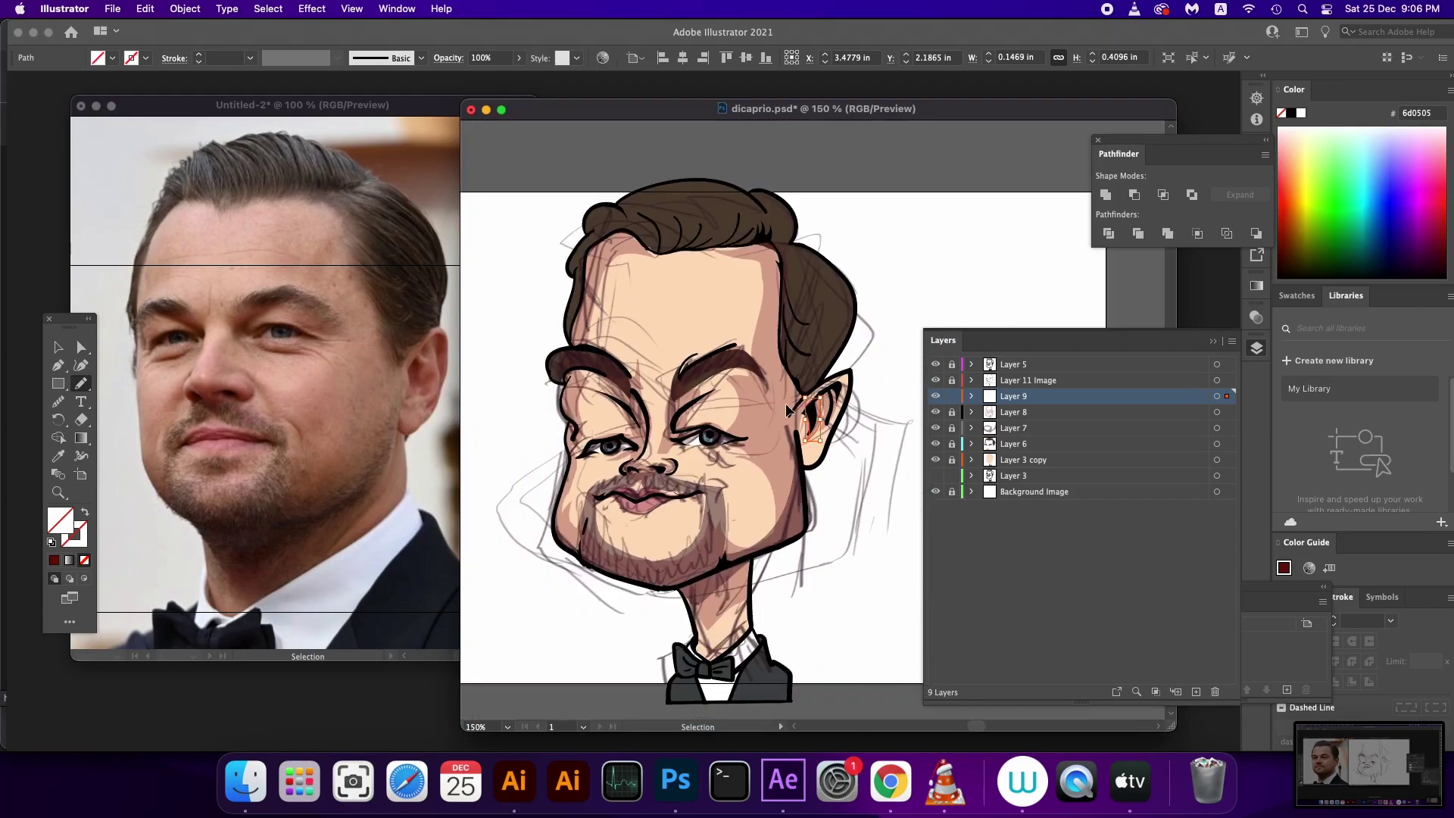
{"action": "left_click_drag", "start_coordinate": [814, 417], "coordinate": [817, 446]}
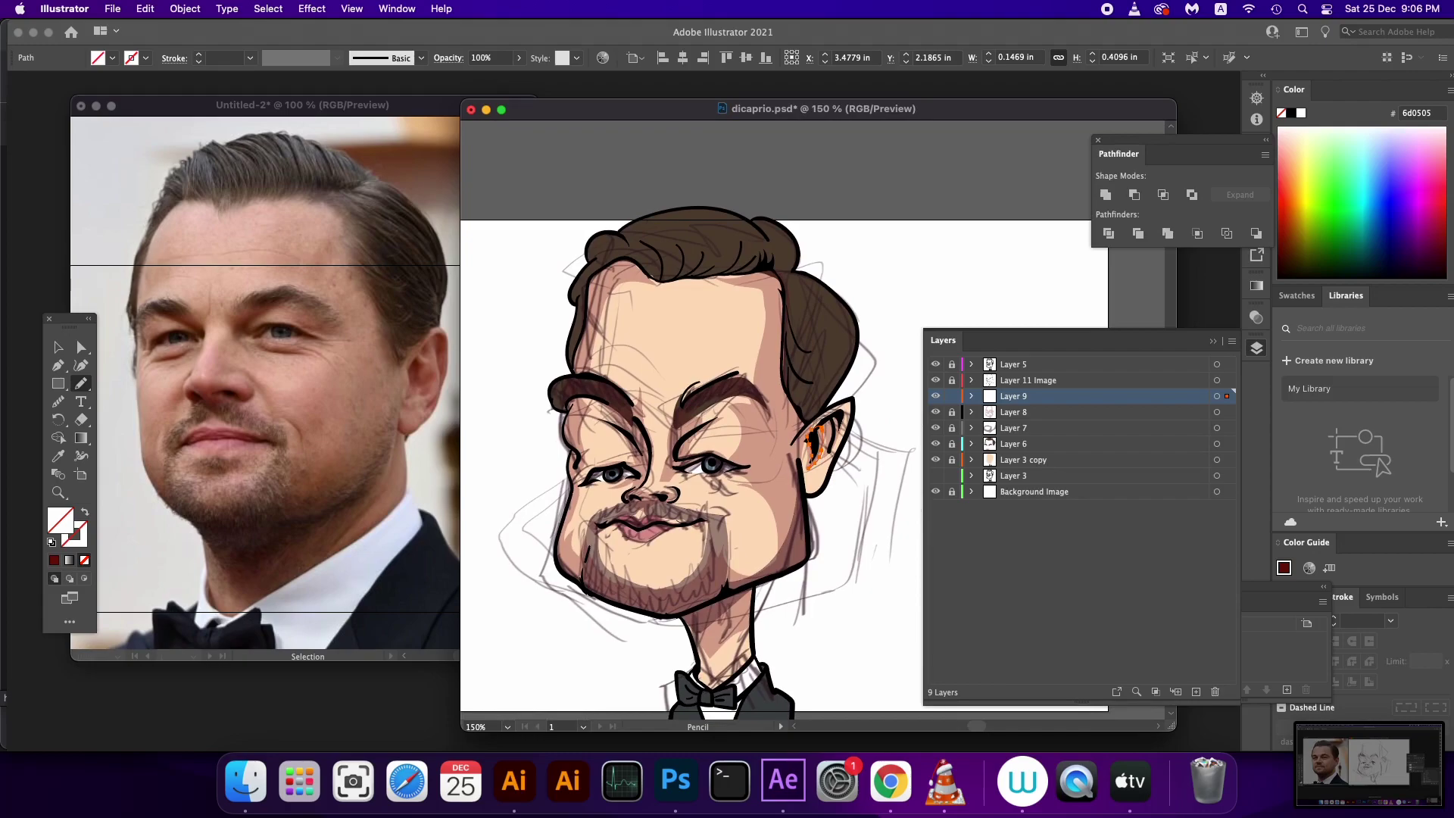
{"action": "mouse_move", "coordinate": [651, 234]}
{"action": "left_mouse_down"}
{"action": "mouse_move", "coordinate": [662, 276]}
{"action": "mouse_move", "coordinate": [677, 262]}
{"action": "left_mouse_up"}
{"action": "mouse_move", "coordinate": [682, 239]}
{"action": "left_mouse_down"}
{"action": "mouse_move", "coordinate": [681, 265]}
{"action": "mouse_move", "coordinate": [756, 265]}
{"action": "mouse_move", "coordinate": [724, 281]}
{"action": "left_mouse_up"}
{"action": "key", "text": "cmd+z"}
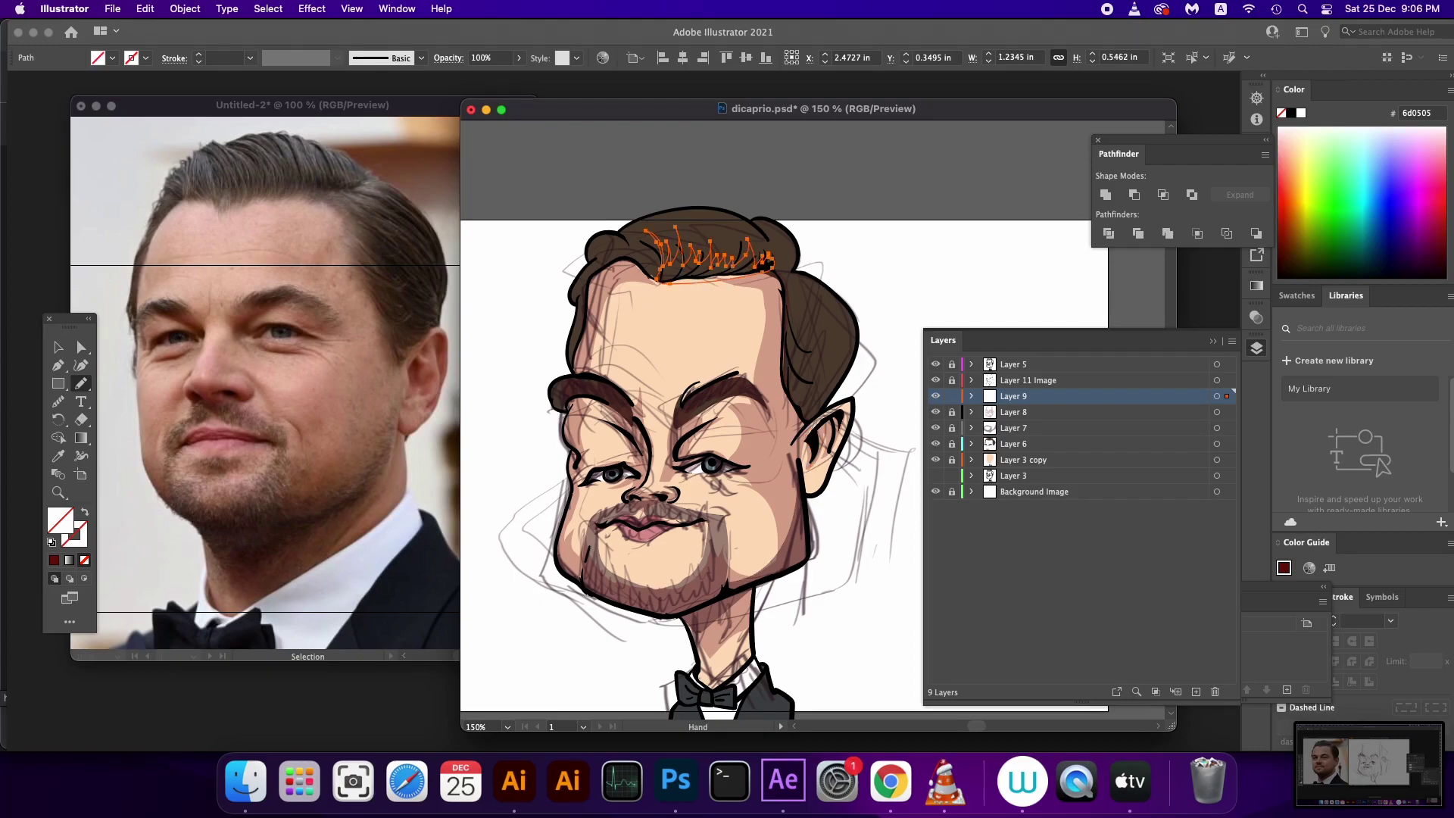
{"action": "scroll", "coordinate": [784, 458], "scroll_direction": "right", "scroll_amount": 2}
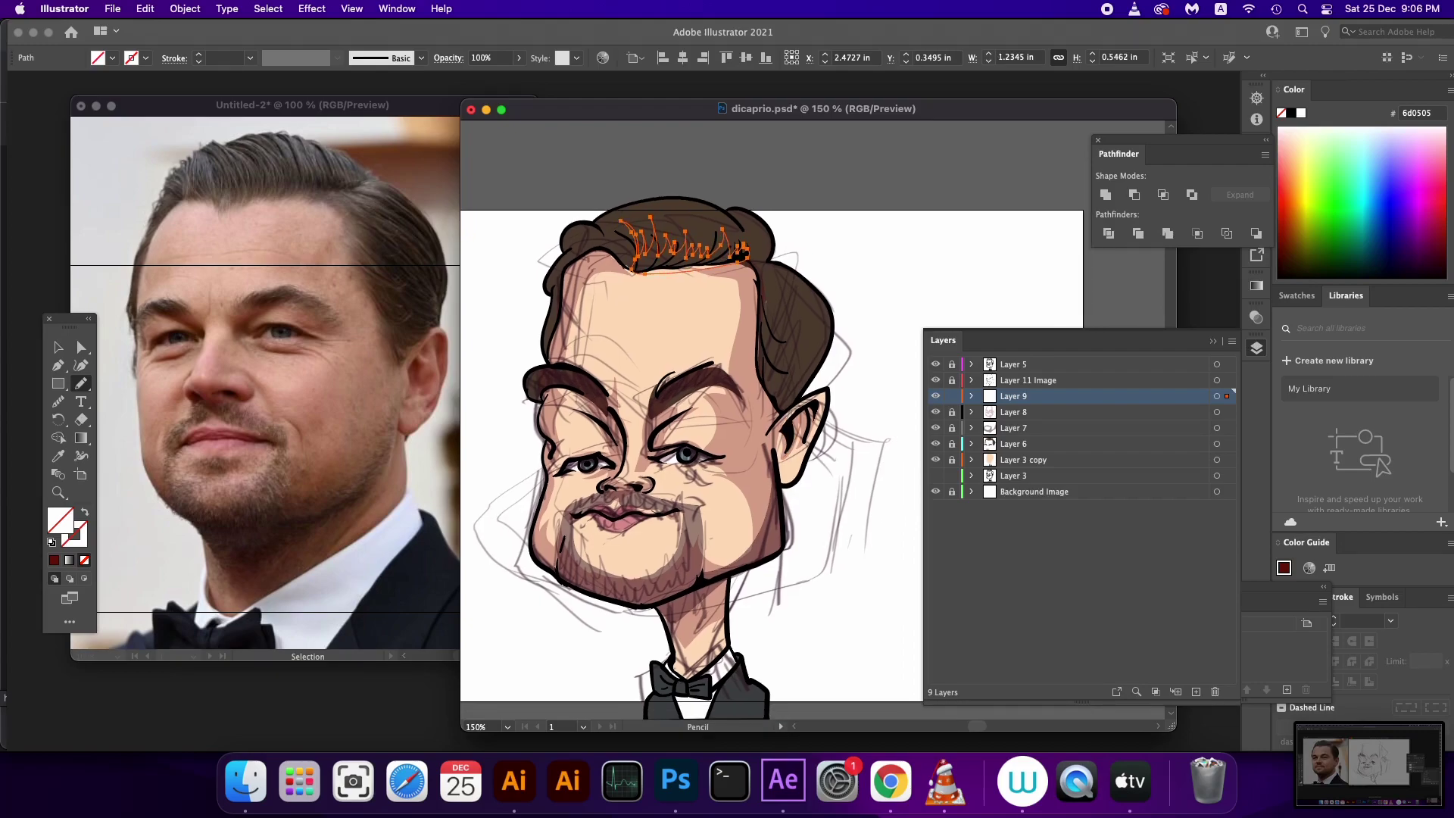
{"action": "mouse_move", "coordinate": [767, 305]}
{"action": "left_mouse_down"}
{"action": "mouse_move", "coordinate": [797, 356]}
{"action": "mouse_move", "coordinate": [780, 386]}
{"action": "mouse_move", "coordinate": [758, 266]}
{"action": "mouse_move", "coordinate": [816, 316]}
{"action": "mouse_move", "coordinate": [792, 394]}
{"action": "mouse_move", "coordinate": [830, 326]}
{"action": "mouse_move", "coordinate": [792, 282]}
{"action": "left_mouse_up"}
{"action": "scroll", "coordinate": [792, 282], "scroll_direction": "up", "scroll_amount": 3}
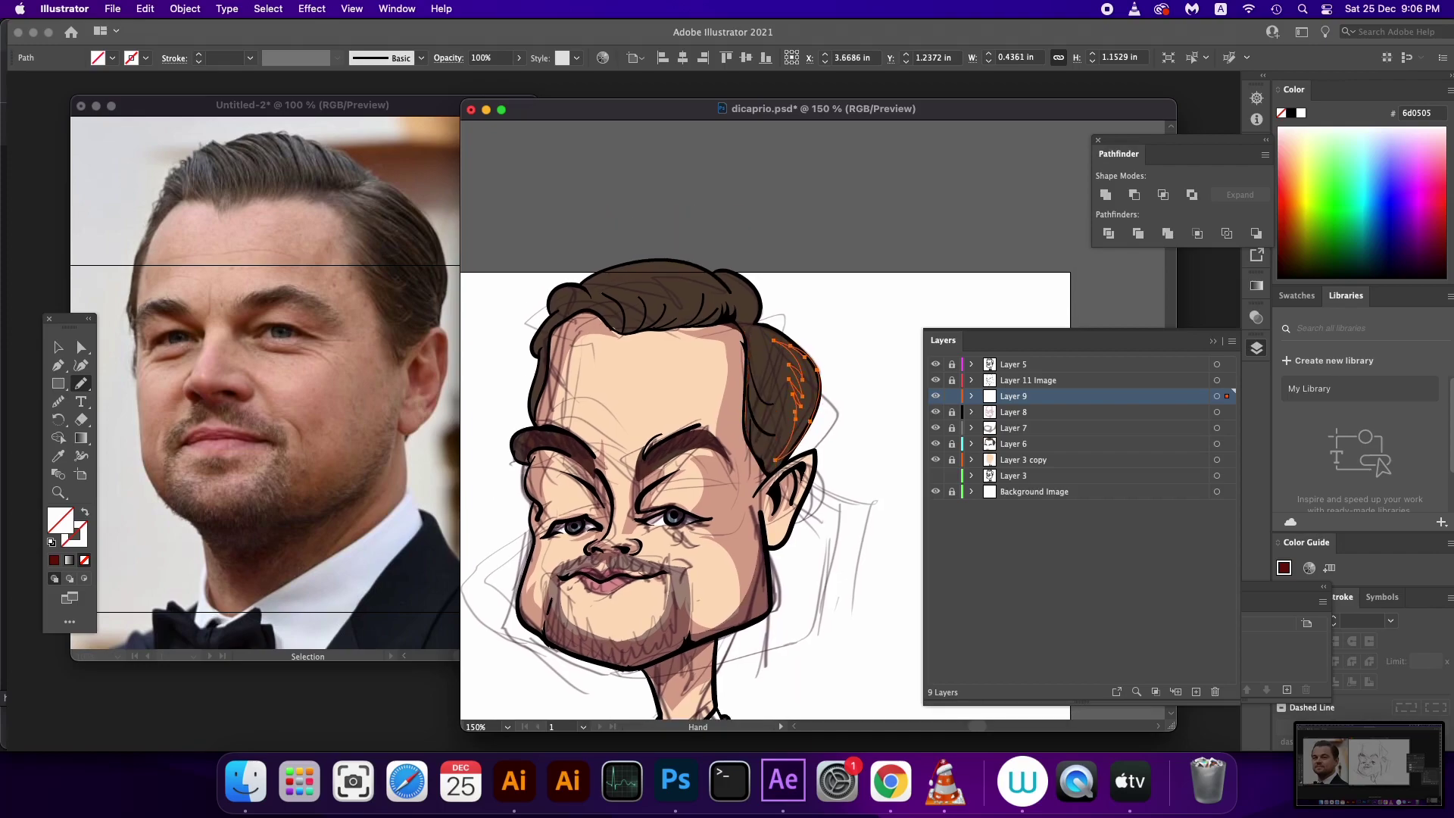
{"action": "left_click_drag", "start_coordinate": [553, 322], "coordinate": [532, 412]}
{"action": "left_click_drag", "start_coordinate": [548, 351], "coordinate": [539, 389]}
{"action": "left_click_drag", "start_coordinate": [577, 312], "coordinate": [537, 342]}
{"action": "scroll", "coordinate": [757, 455], "scroll_direction": "down", "scroll_amount": 5}
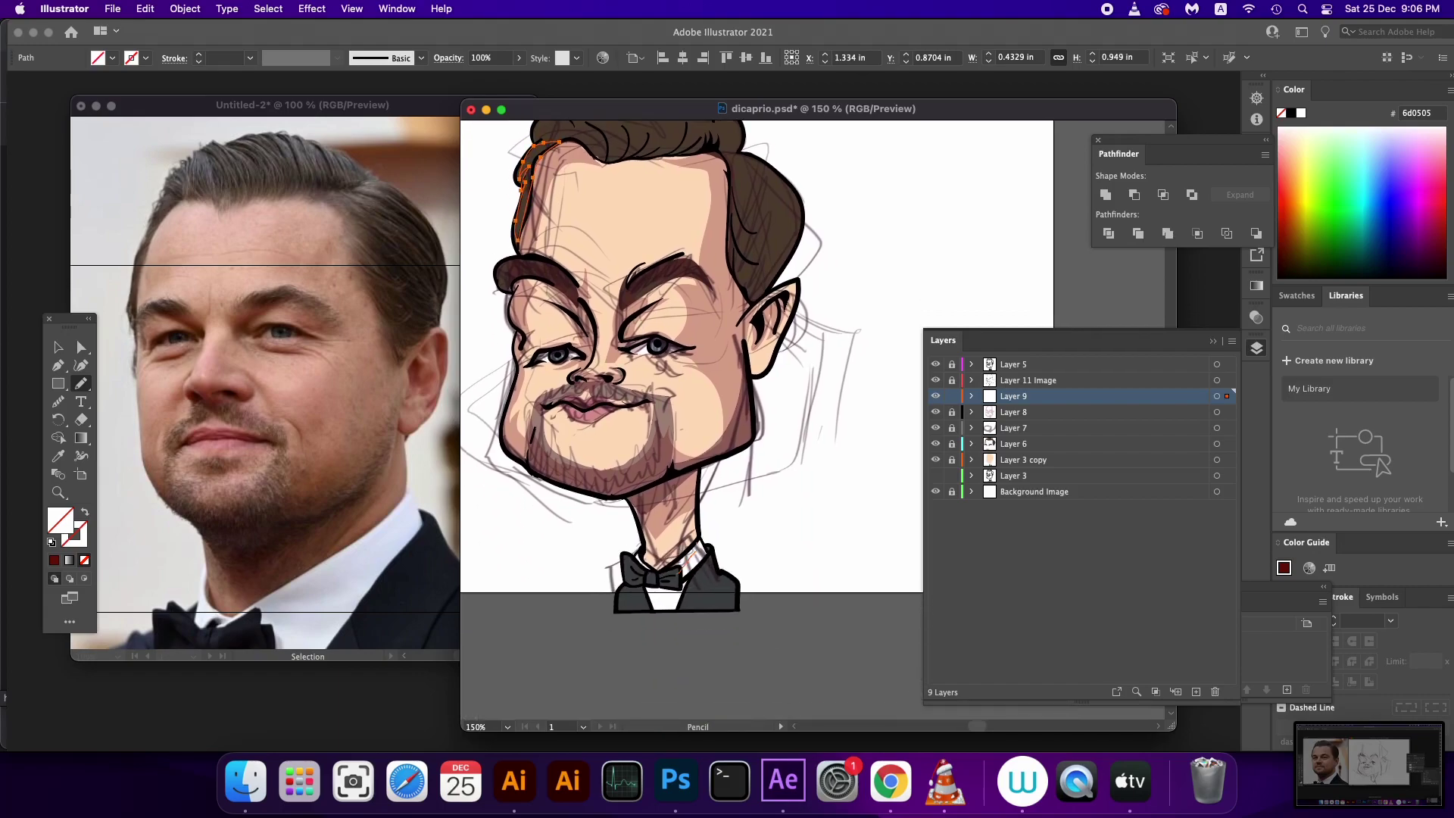
Draw strokes on both jacket lapels near the bow tie, then select all Layer 9 paths
{"action": "left_click_drag", "start_coordinate": [695, 568], "coordinate": [676, 583]}
{"action": "scroll", "coordinate": [686, 576], "scroll_direction": "down", "scroll_amount": 1}
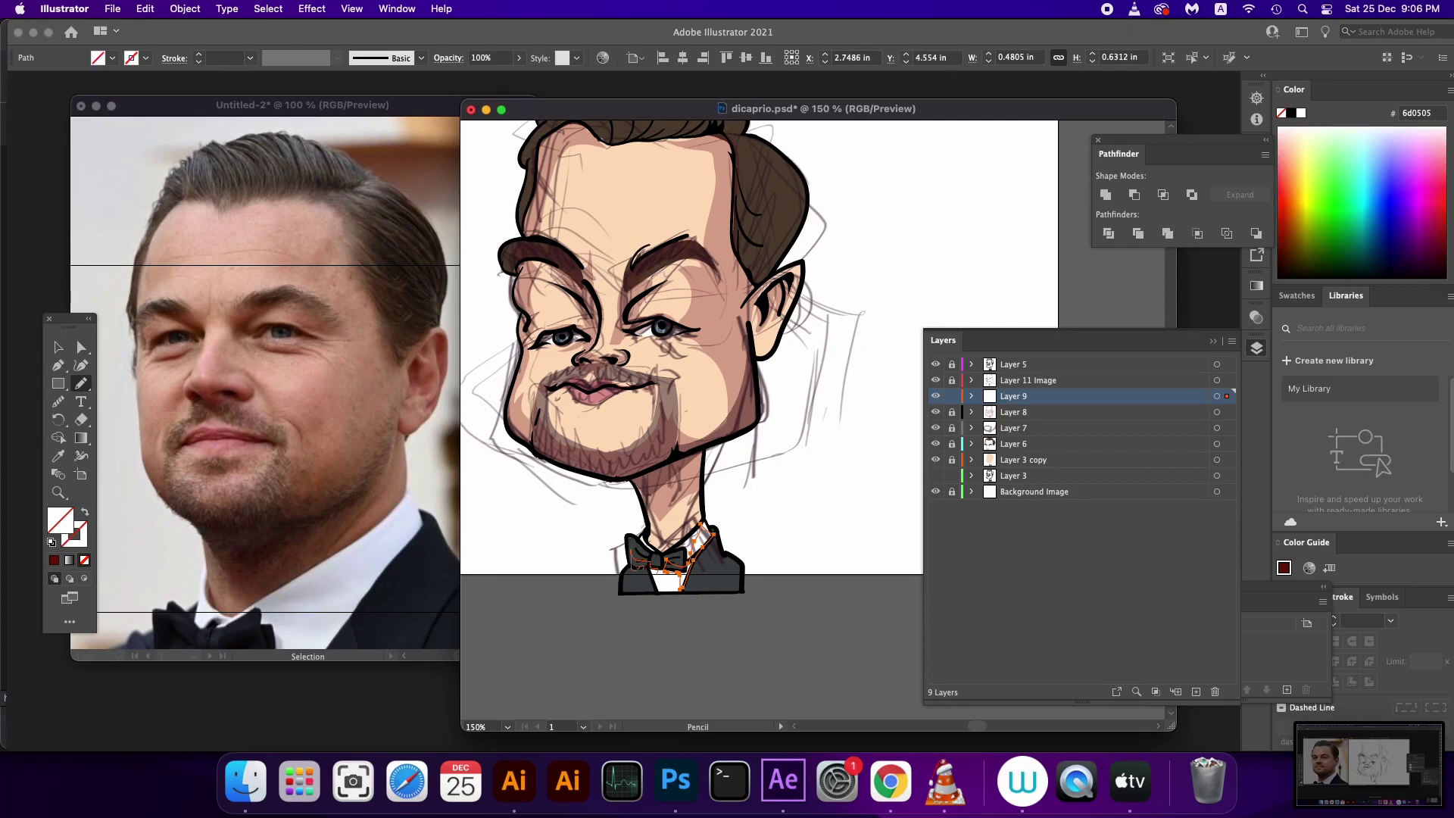
{"action": "left_click_drag", "start_coordinate": [631, 551], "coordinate": [657, 591]}
{"action": "key", "text": "ctrl+a"}
Fill the strokes dark red, add two jaw and chin strokes, and reselect everything
{"action": "left_click", "coordinate": [54, 560]}
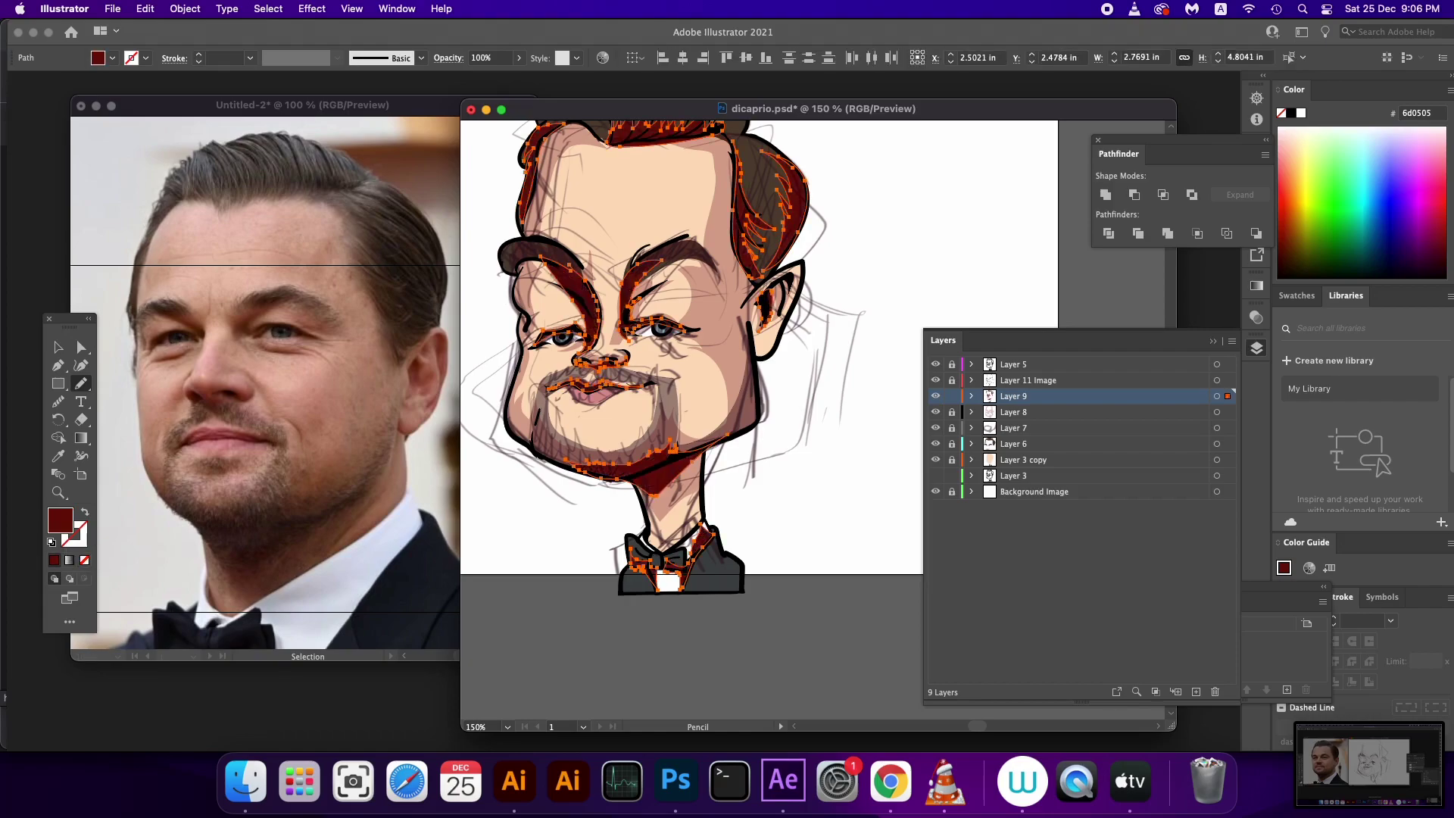
{"action": "left_click_drag", "start_coordinate": [511, 386], "coordinate": [527, 437]}
{"action": "left_click_drag", "start_coordinate": [511, 383], "coordinate": [727, 433]}
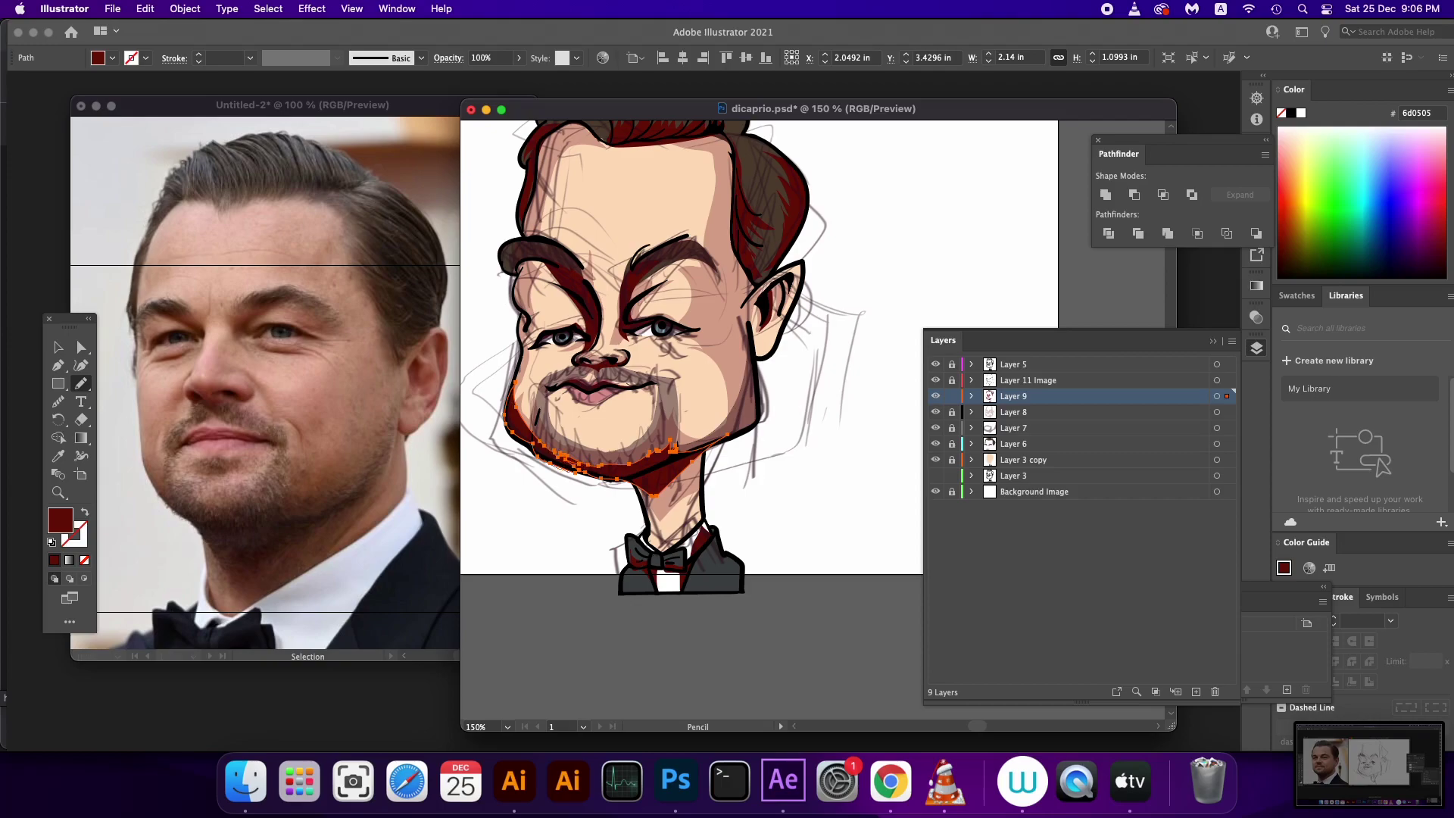
{"action": "scroll", "coordinate": [666, 558], "scroll_direction": "up", "scroll_amount": 5}
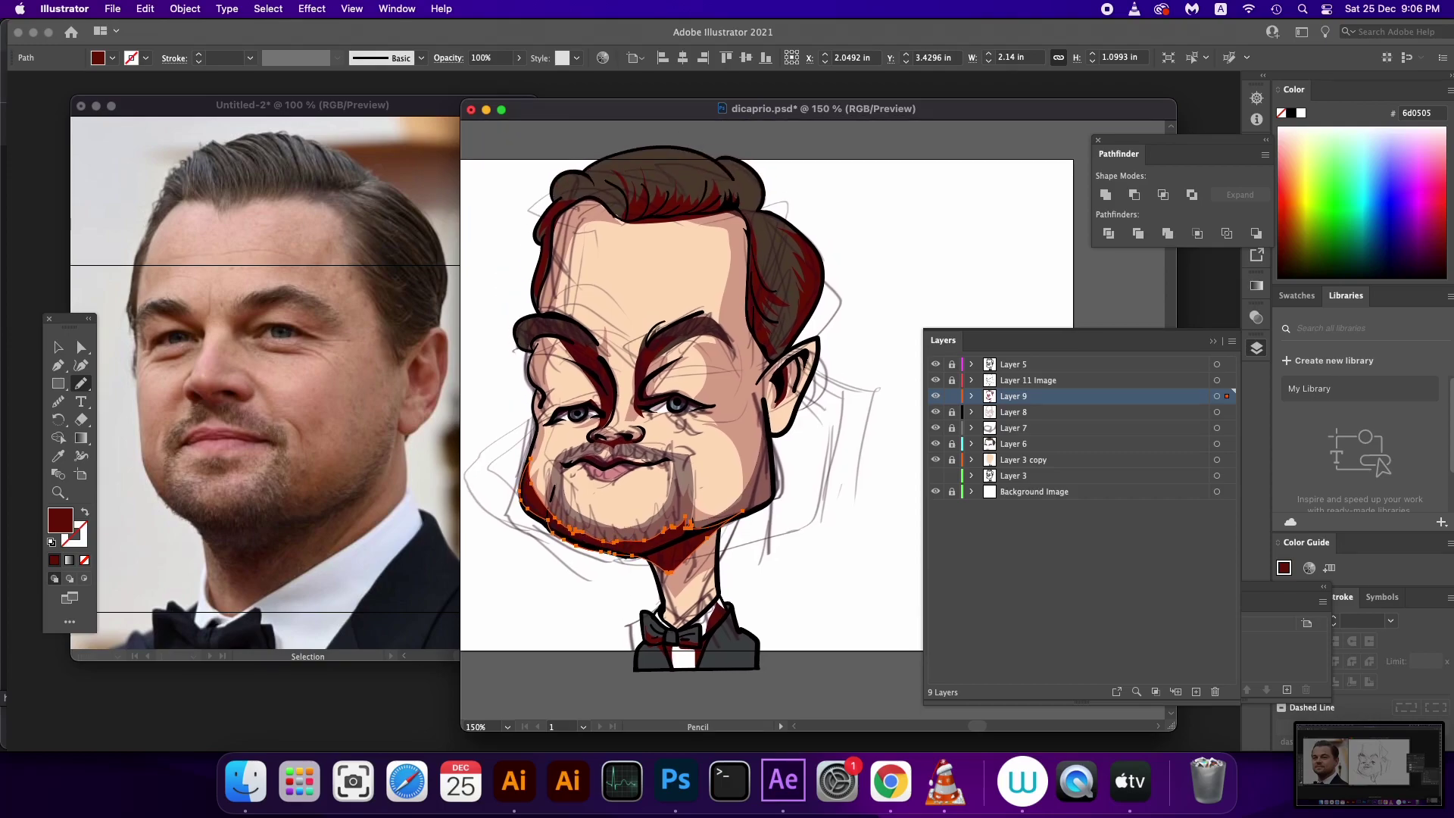
{"action": "key", "text": "ctrl+a"}
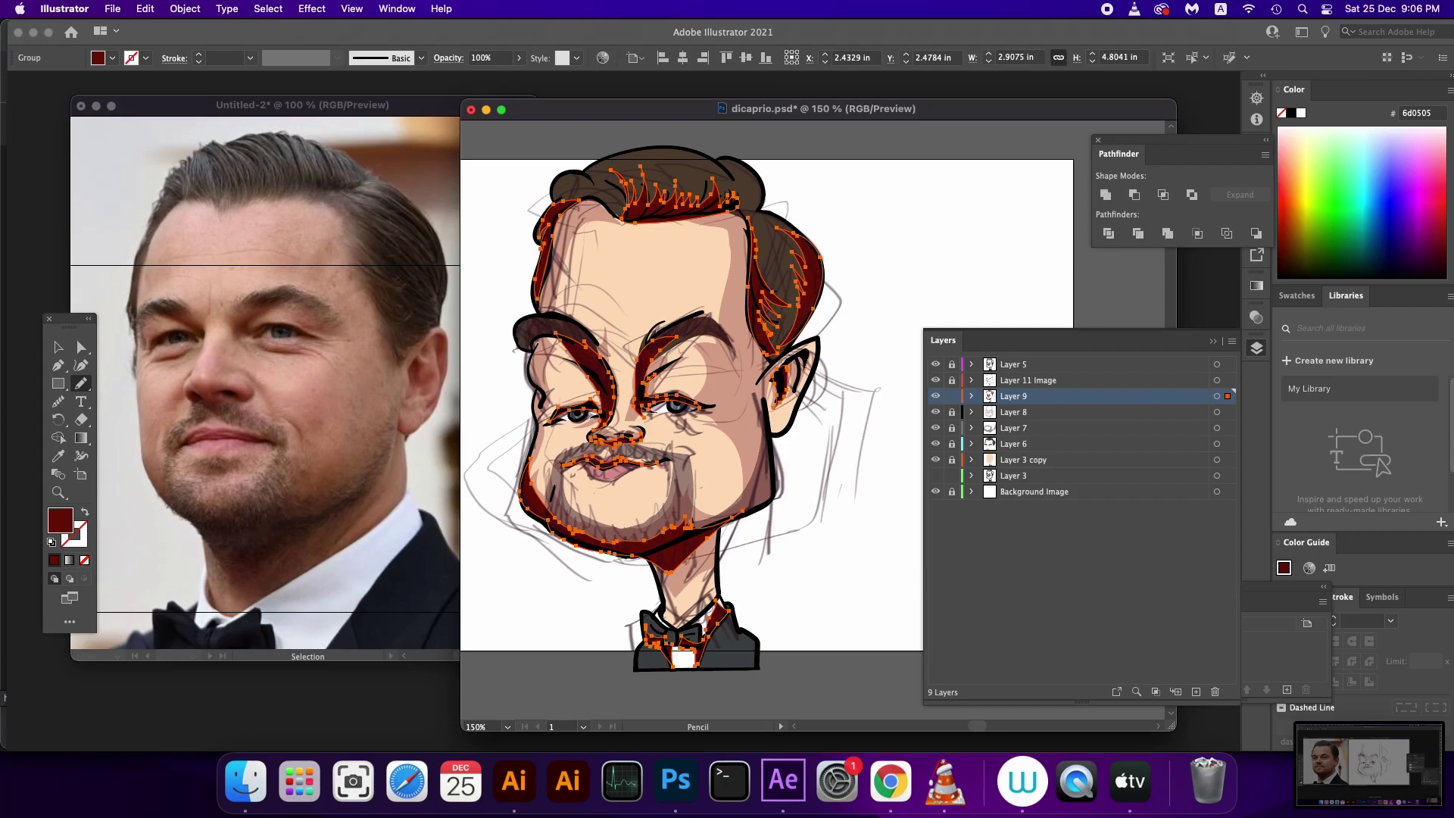
Set the fill to 3f1a25 and lower the strokes' opacity to about 26%
{"action": "double_click", "coordinate": [60, 520]}
{"action": "type", "text": "3f1a25"}
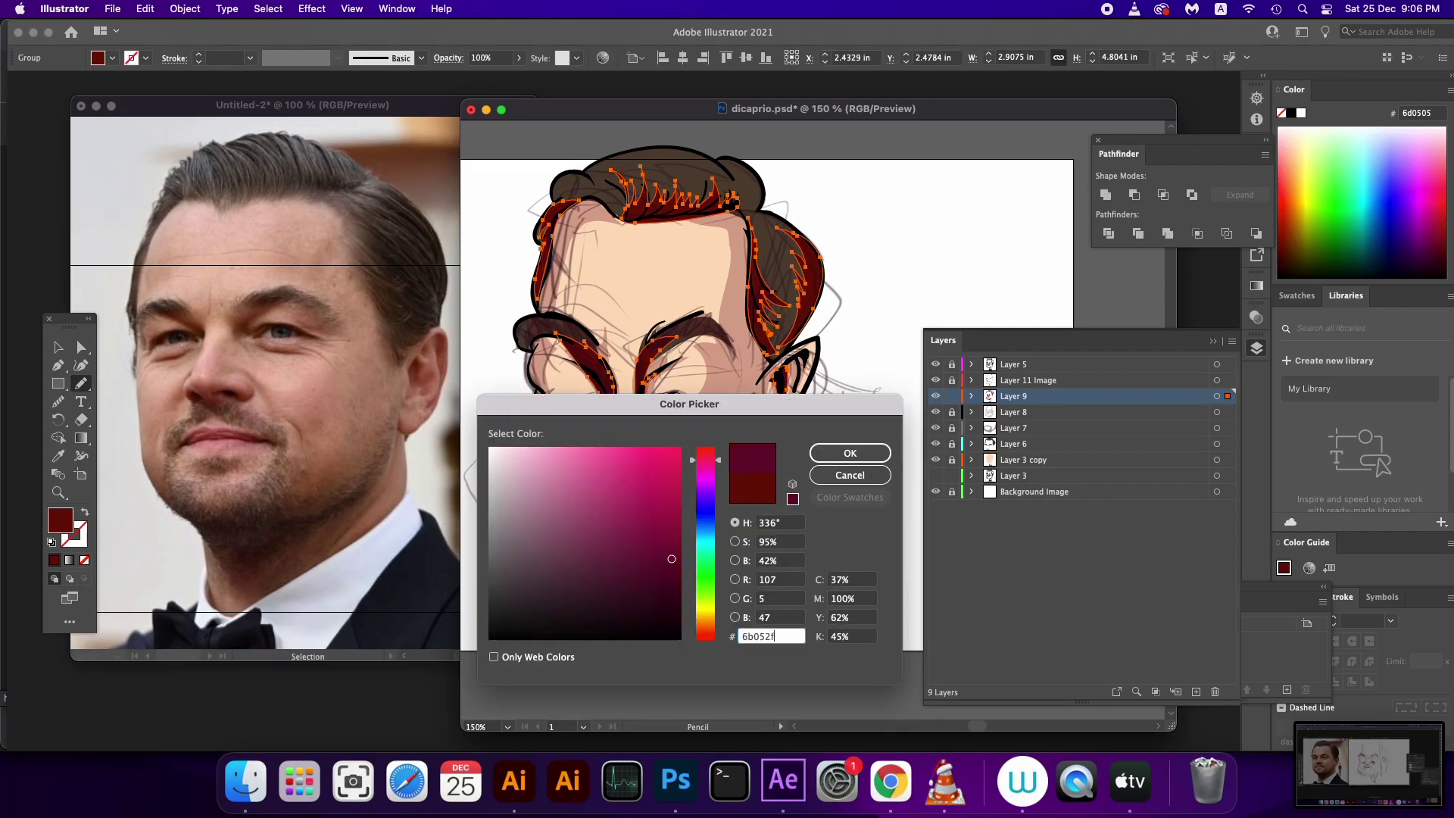
{"action": "key", "text": "Return"}
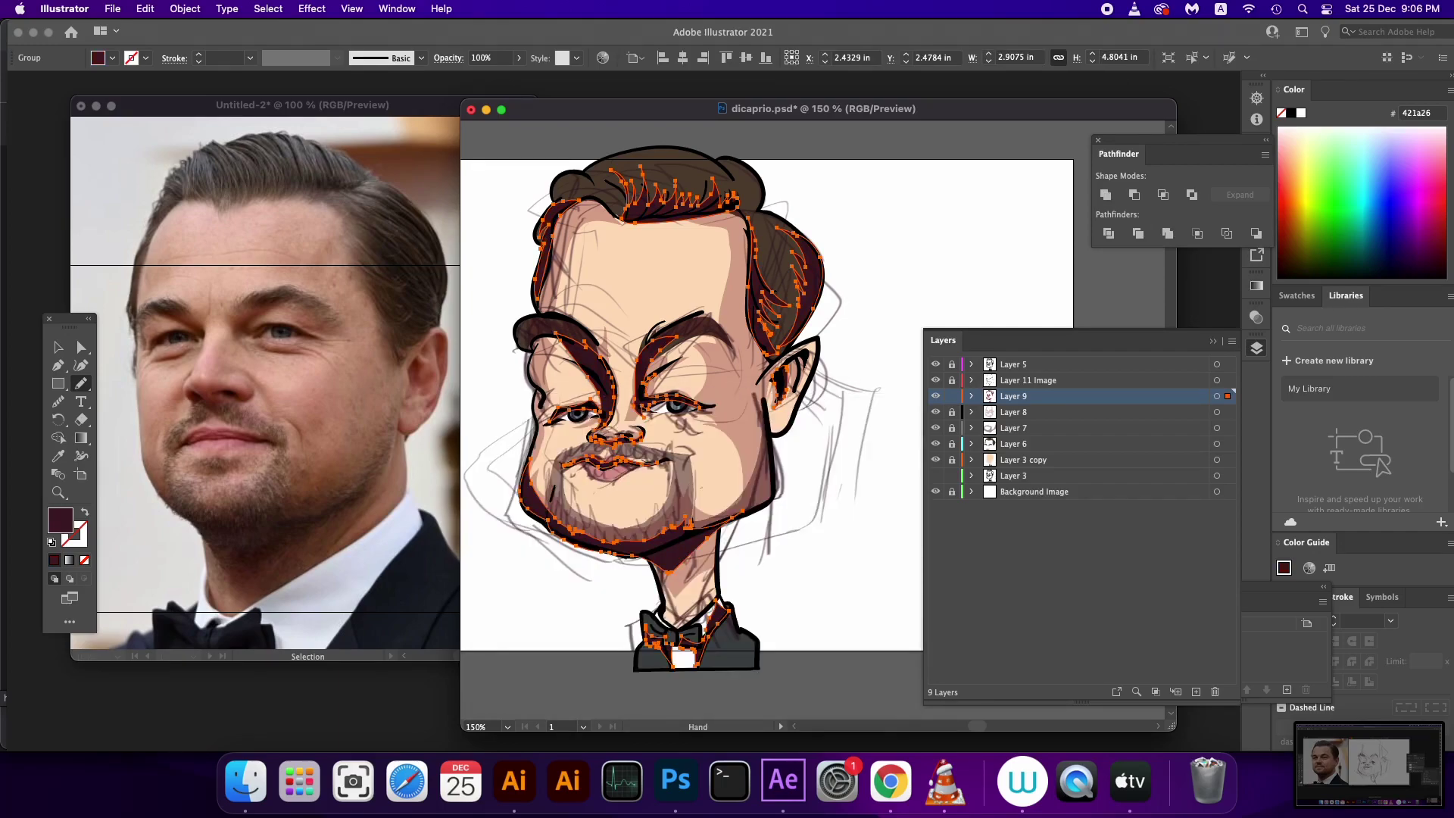
{"action": "scroll", "coordinate": [794, 394], "scroll_direction": "down", "scroll_amount": 2}
{"action": "left_click", "coordinate": [519, 58]}
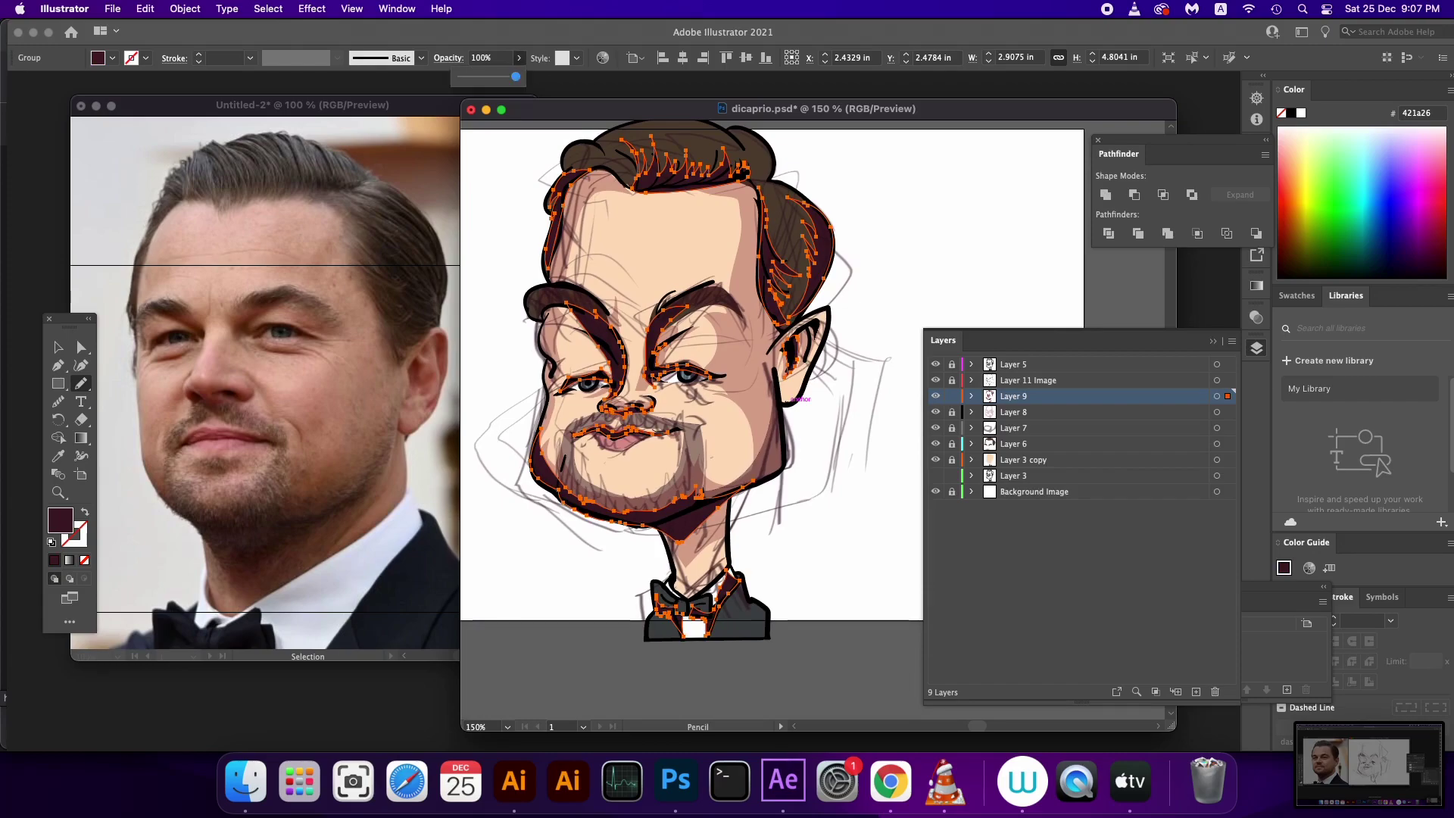
{"action": "left_click_drag", "start_coordinate": [519, 77], "coordinate": [480, 77]}
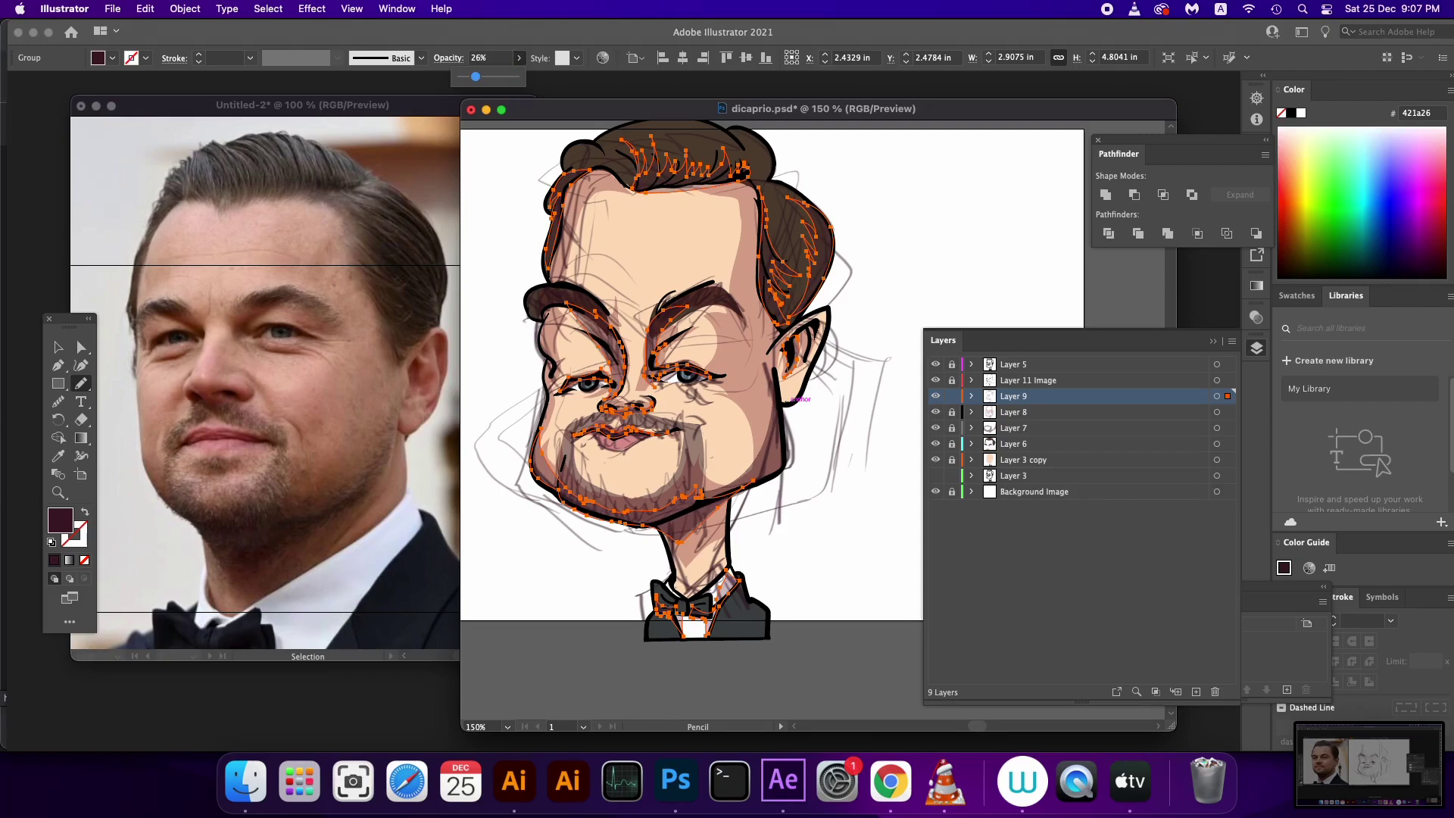
Adjust the fill to a redder dark wine 4c091e and deselect the stroke group
{"action": "double_click", "coordinate": [59, 520]}
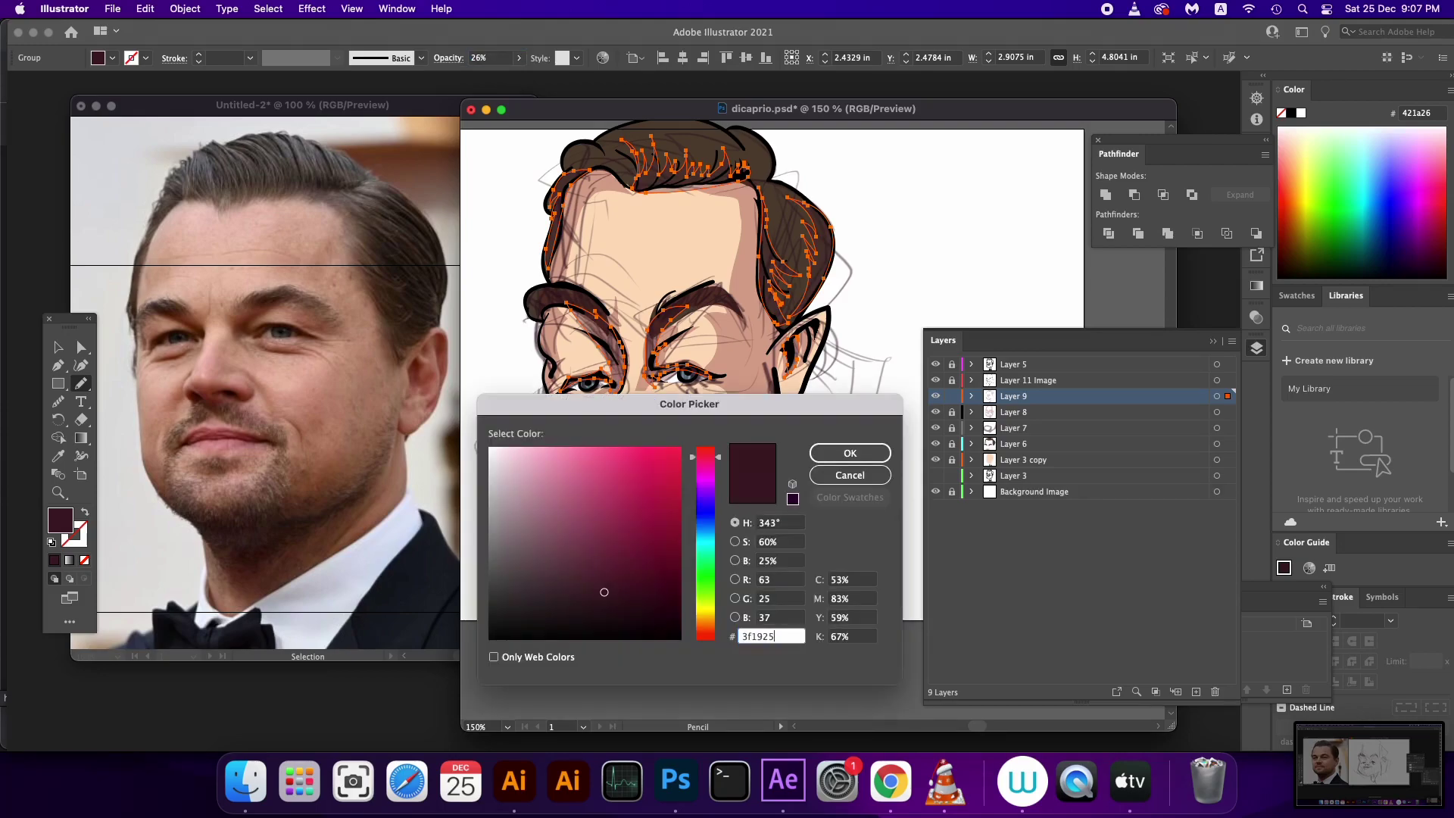
{"action": "left_click", "coordinate": [659, 574]}
{"action": "left_click", "coordinate": [850, 453]}
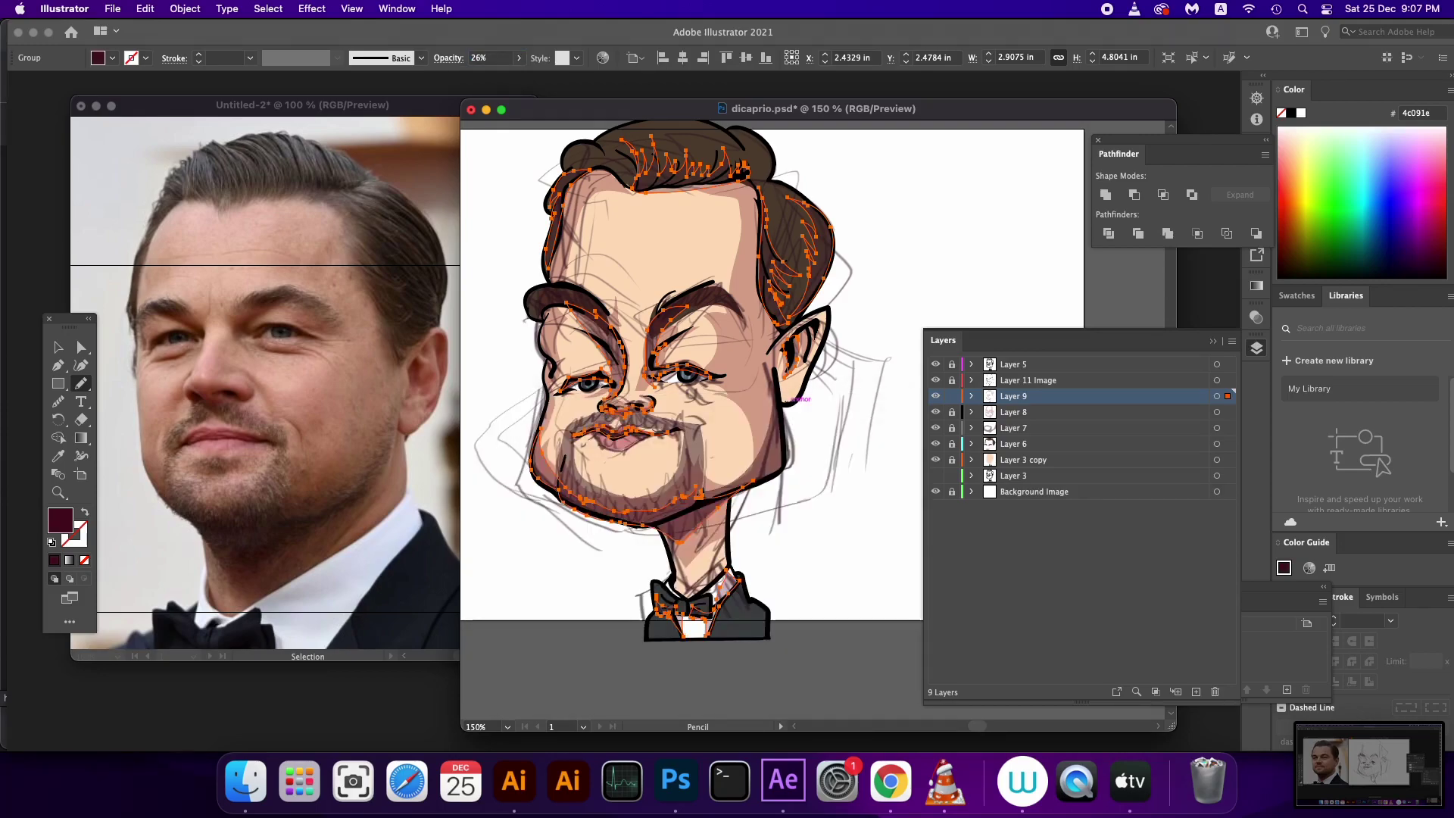
{"action": "key", "text": "v"}
{"action": "left_click", "coordinate": [878, 227]}
{"action": "left_click_drag", "start_coordinate": [818, 234], "coordinate": [811, 259]}
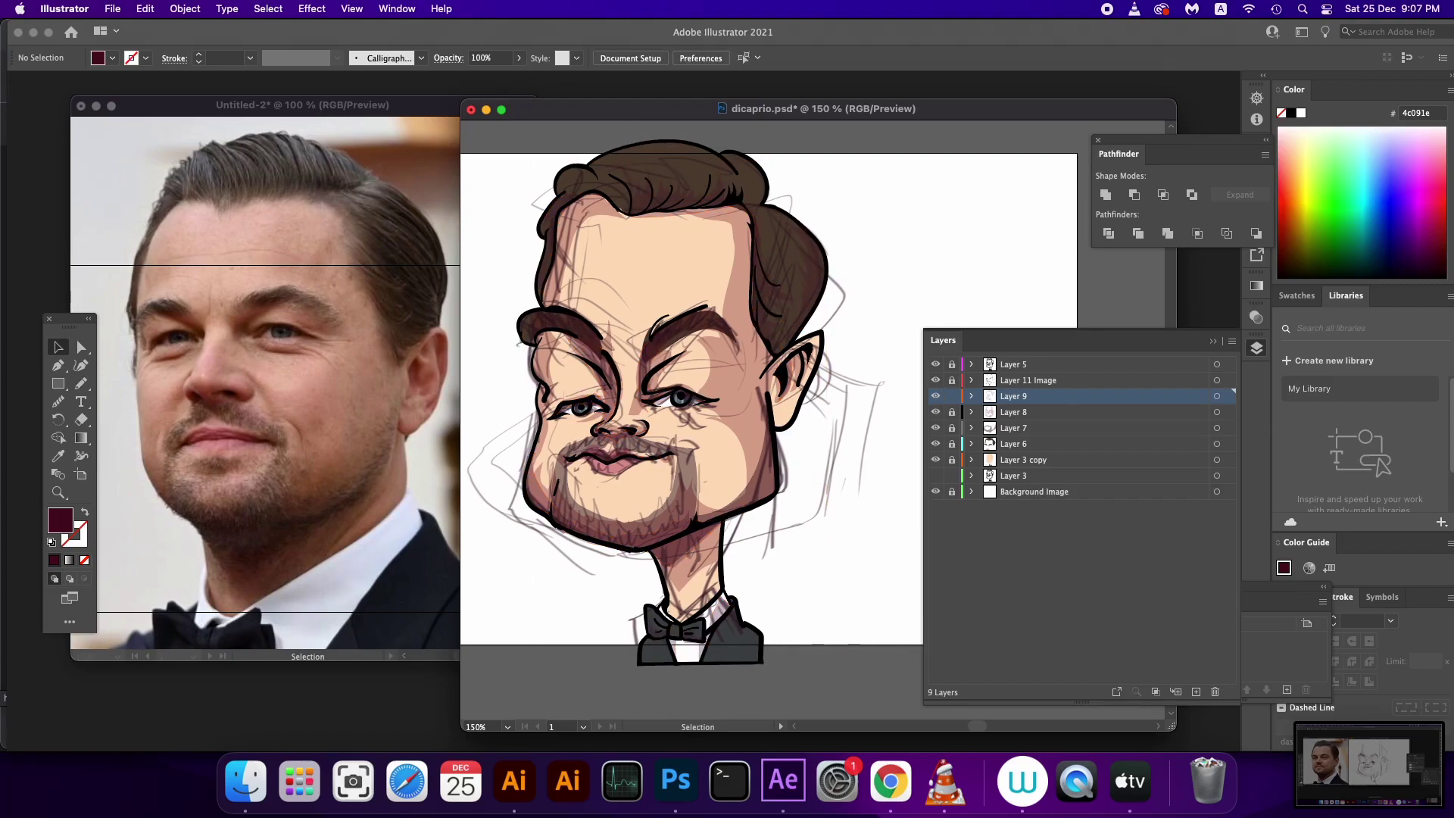
Hide the rough sketch, create Layer 10 from Layer 8 and drag it above Layer 9
{"action": "left_click", "coordinate": [936, 396]}
{"action": "left_click", "coordinate": [936, 397]}
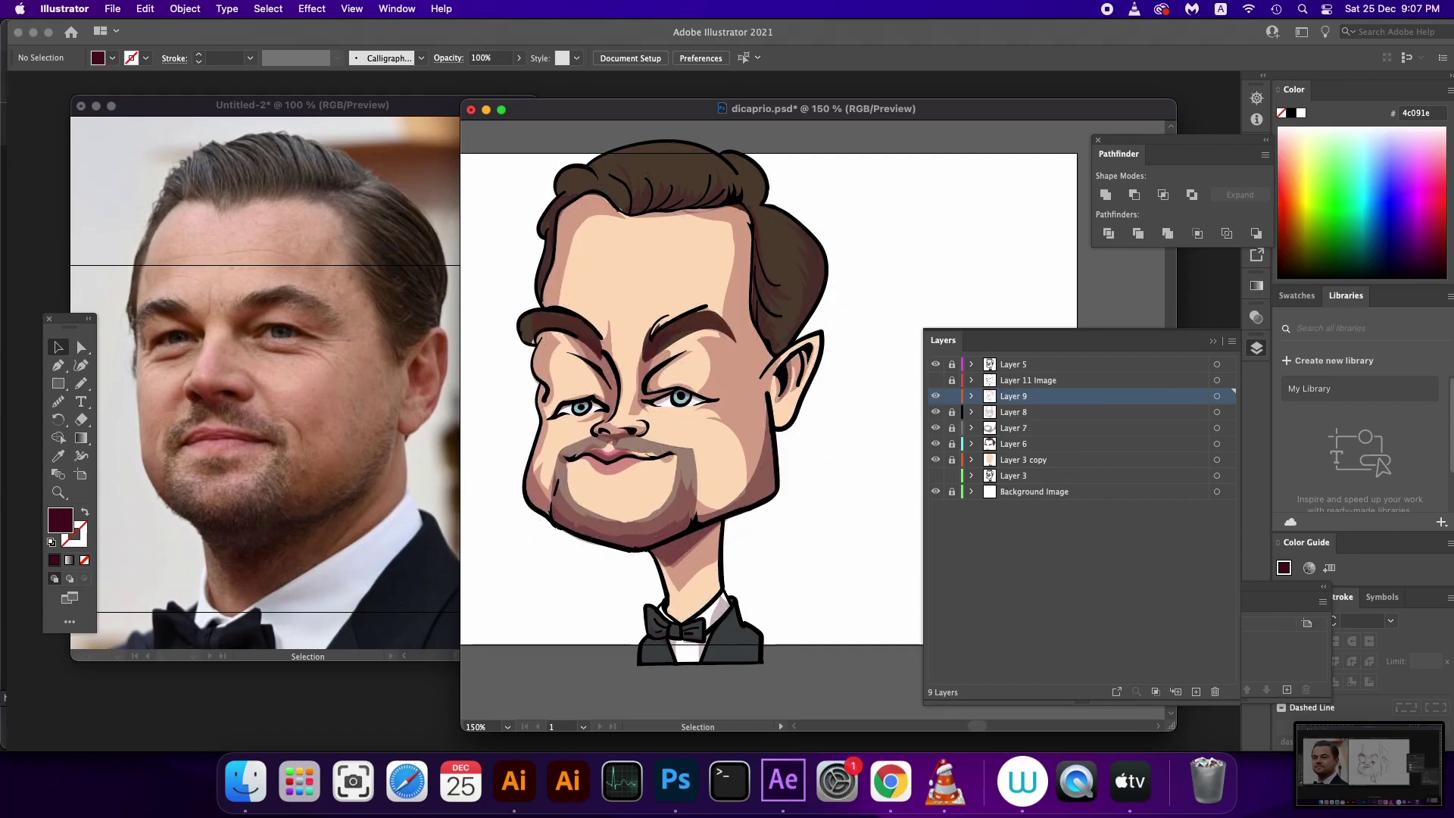
{"action": "left_click", "coordinate": [1013, 412]}
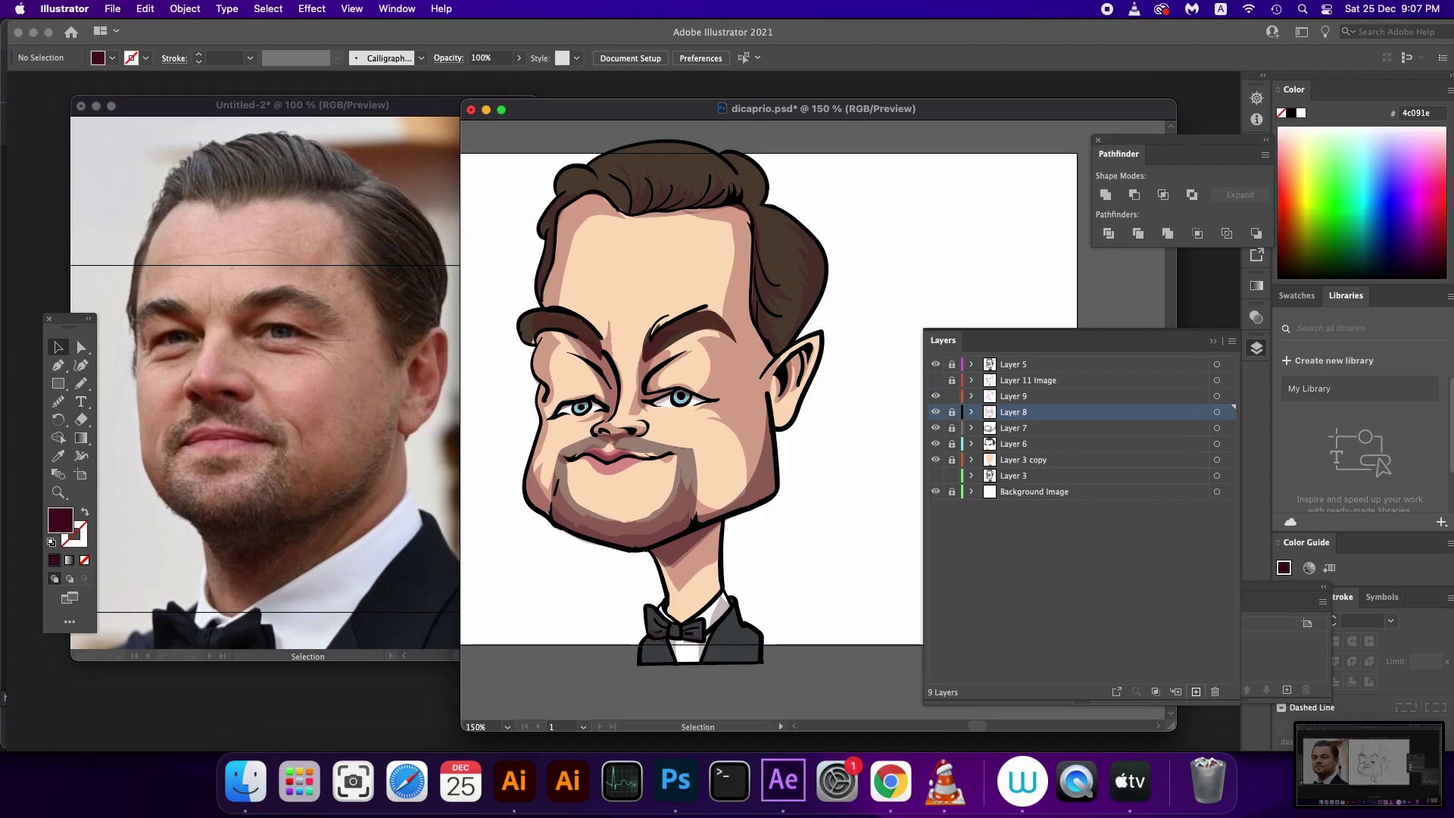
{"action": "left_click", "coordinate": [1196, 692]}
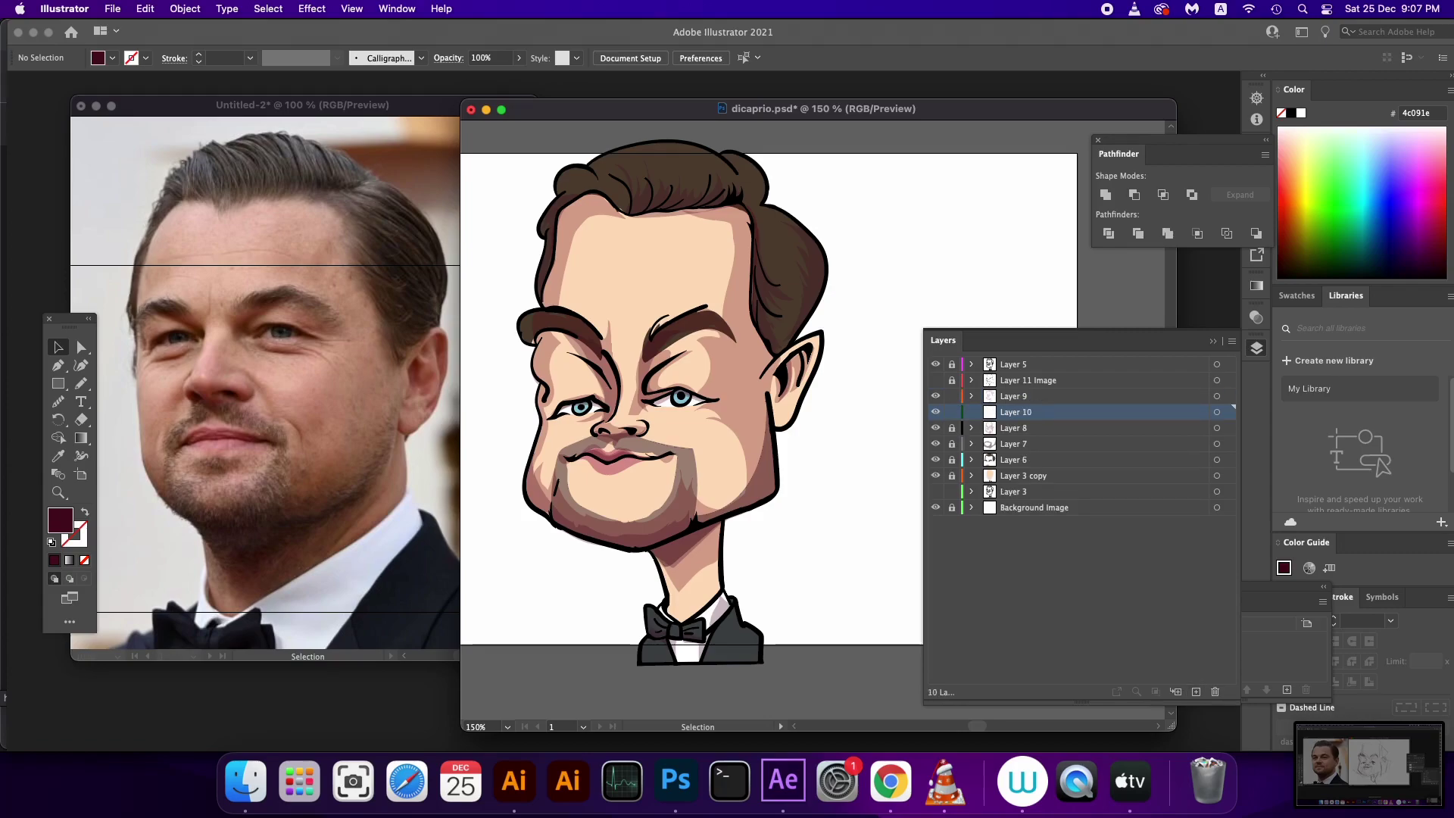
{"action": "left_click_drag", "start_coordinate": [1016, 412], "coordinate": [1016, 388]}
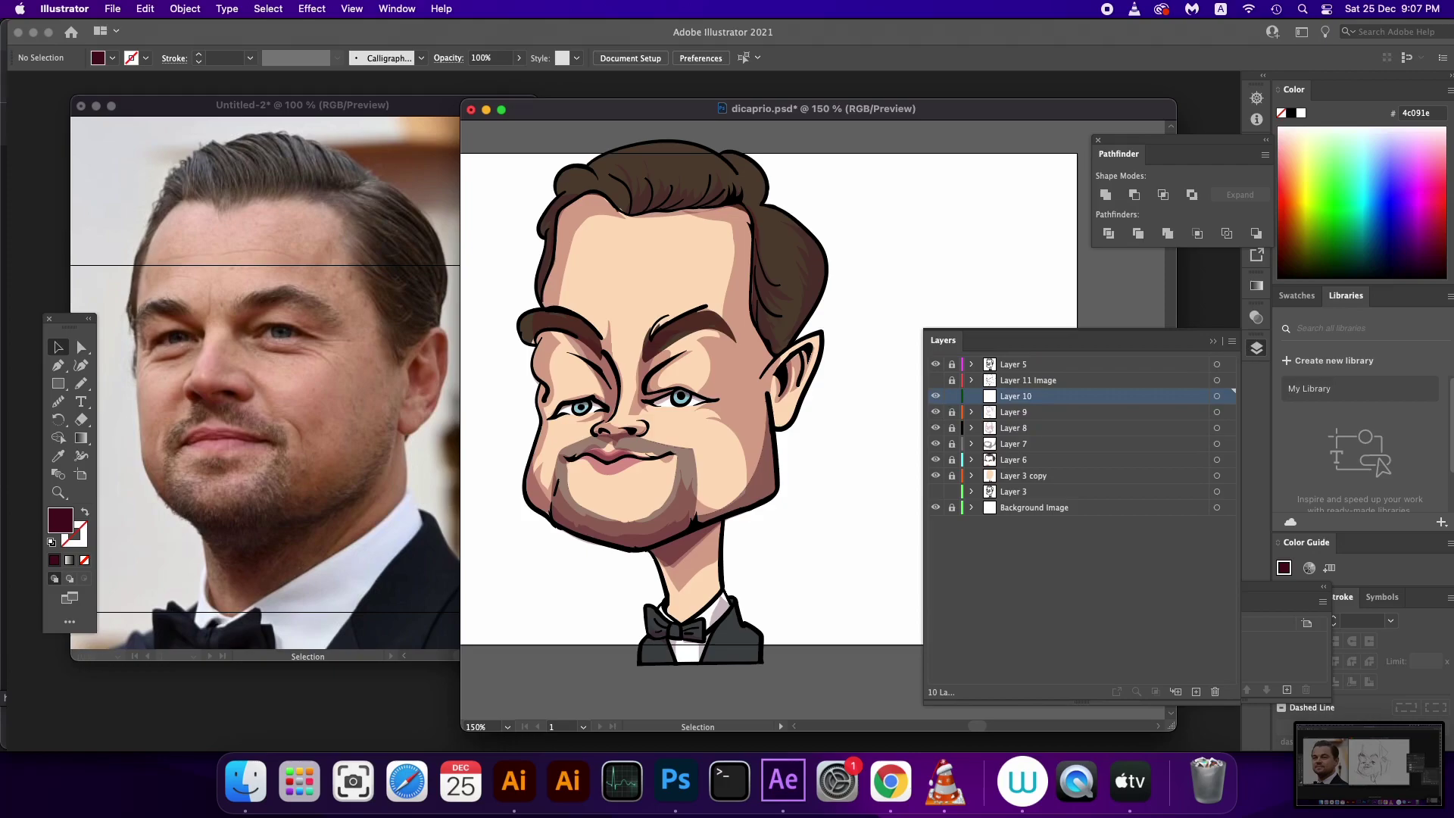
{"action": "key", "text": "n"}
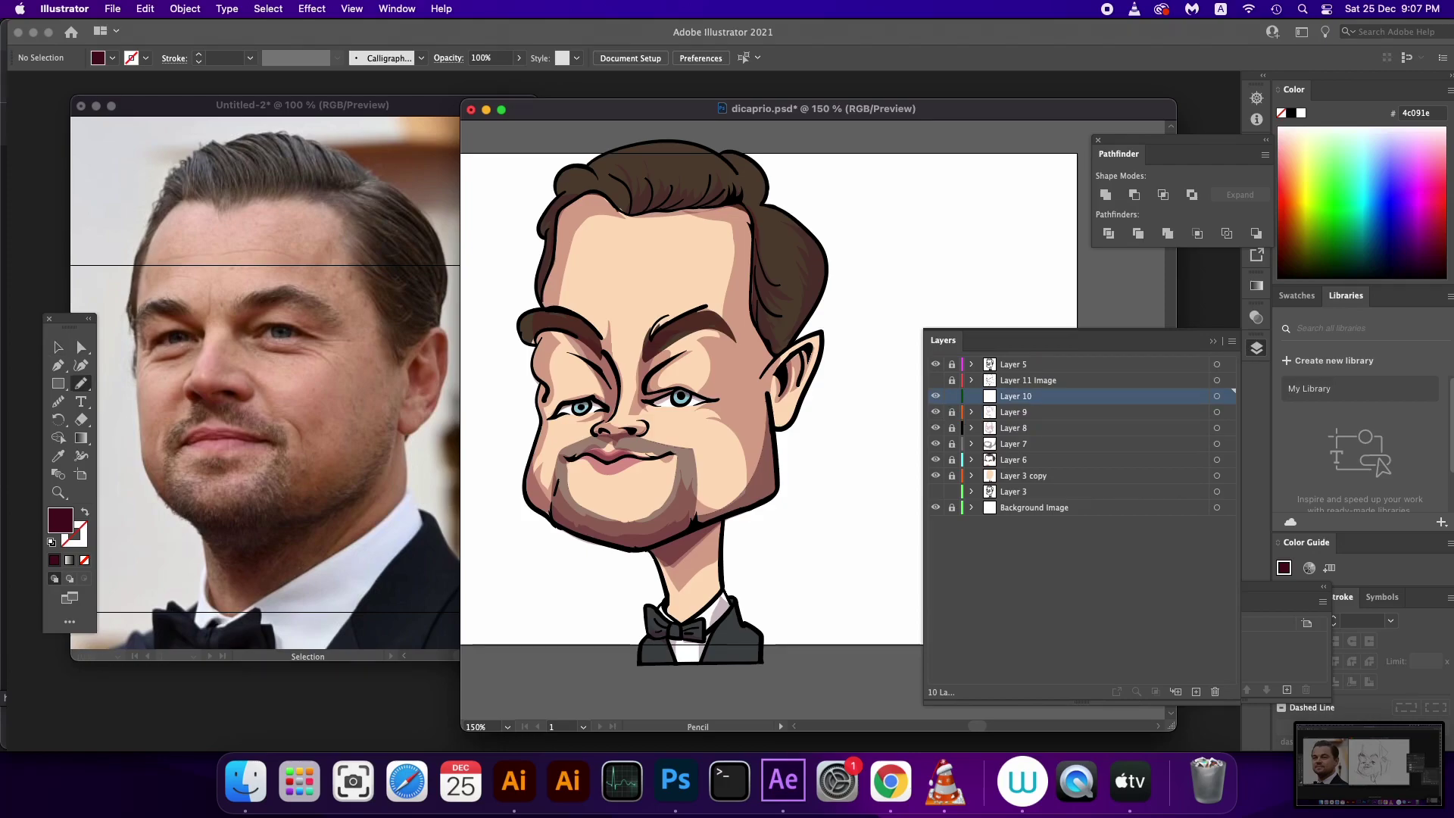
{"action": "key", "text": "ctrl+shift+a"}
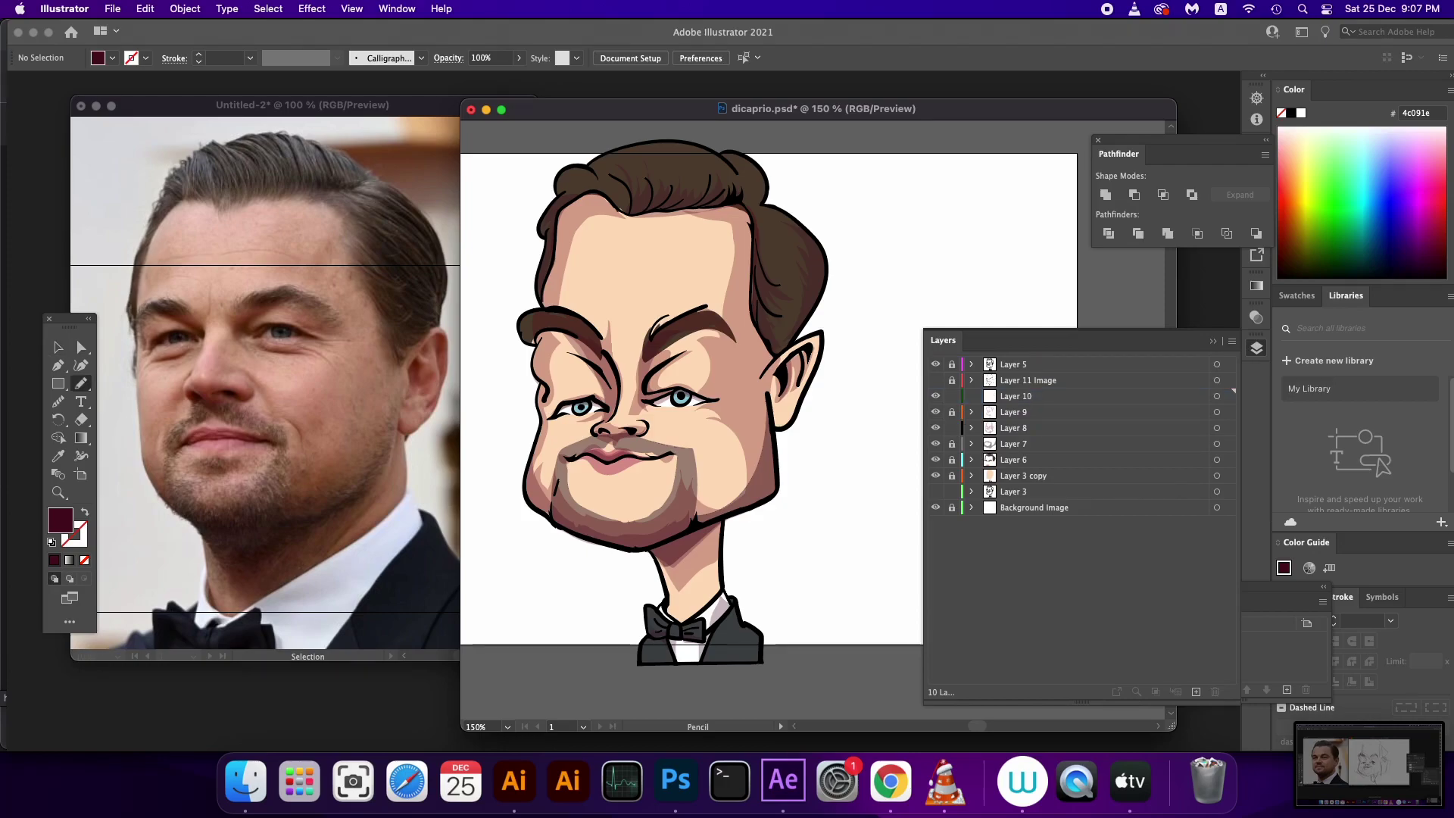
Redraw Layer 8's maroon forehead shading edges with the Pencil, squaring the top-left corner
{"action": "left_click", "coordinate": [1216, 428]}
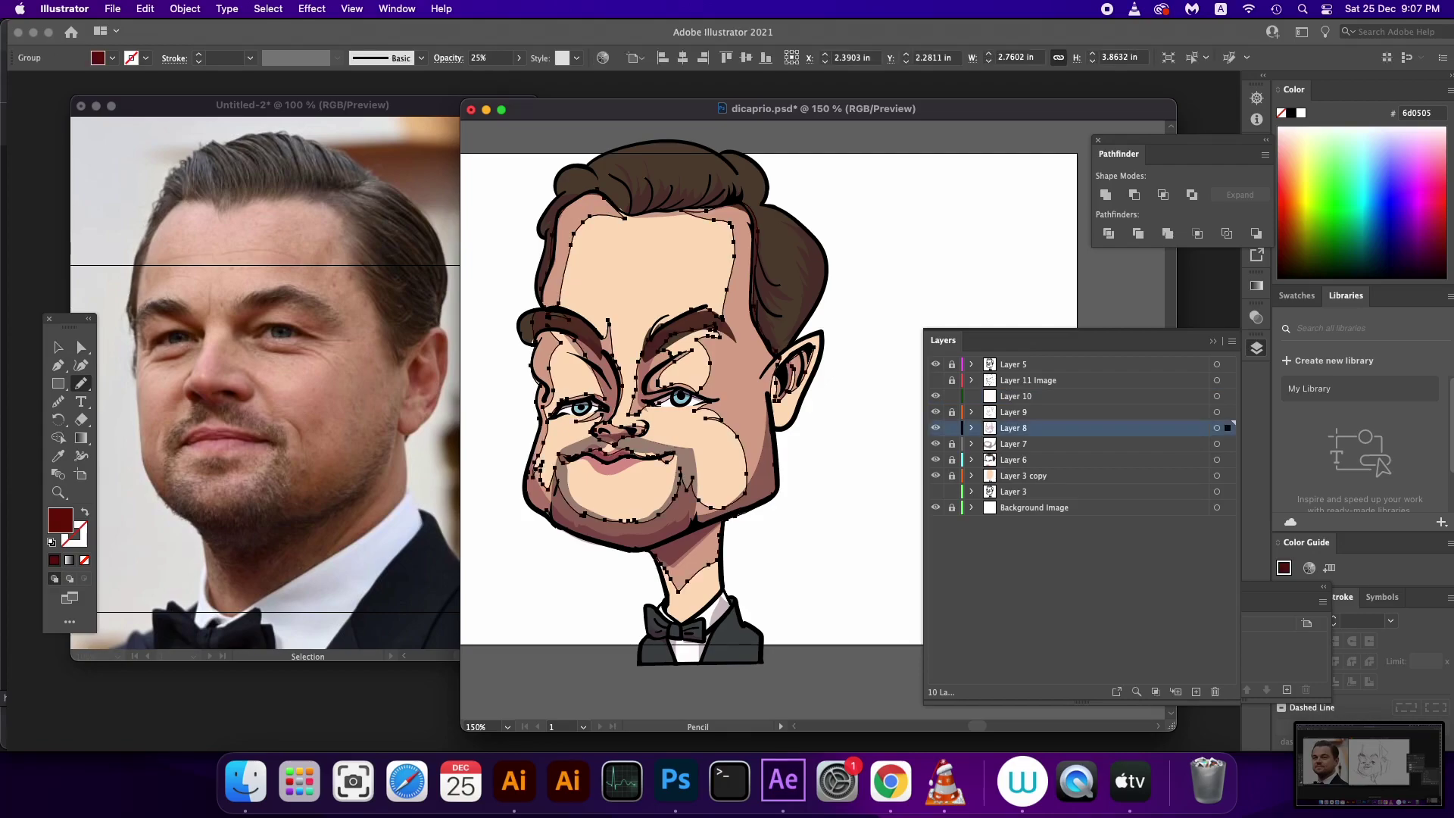
{"action": "mouse_move", "coordinate": [558, 227]}
{"action": "left_mouse_down"}
{"action": "mouse_move", "coordinate": [564, 281]}
{"action": "mouse_move", "coordinate": [594, 203]}
{"action": "left_mouse_up"}
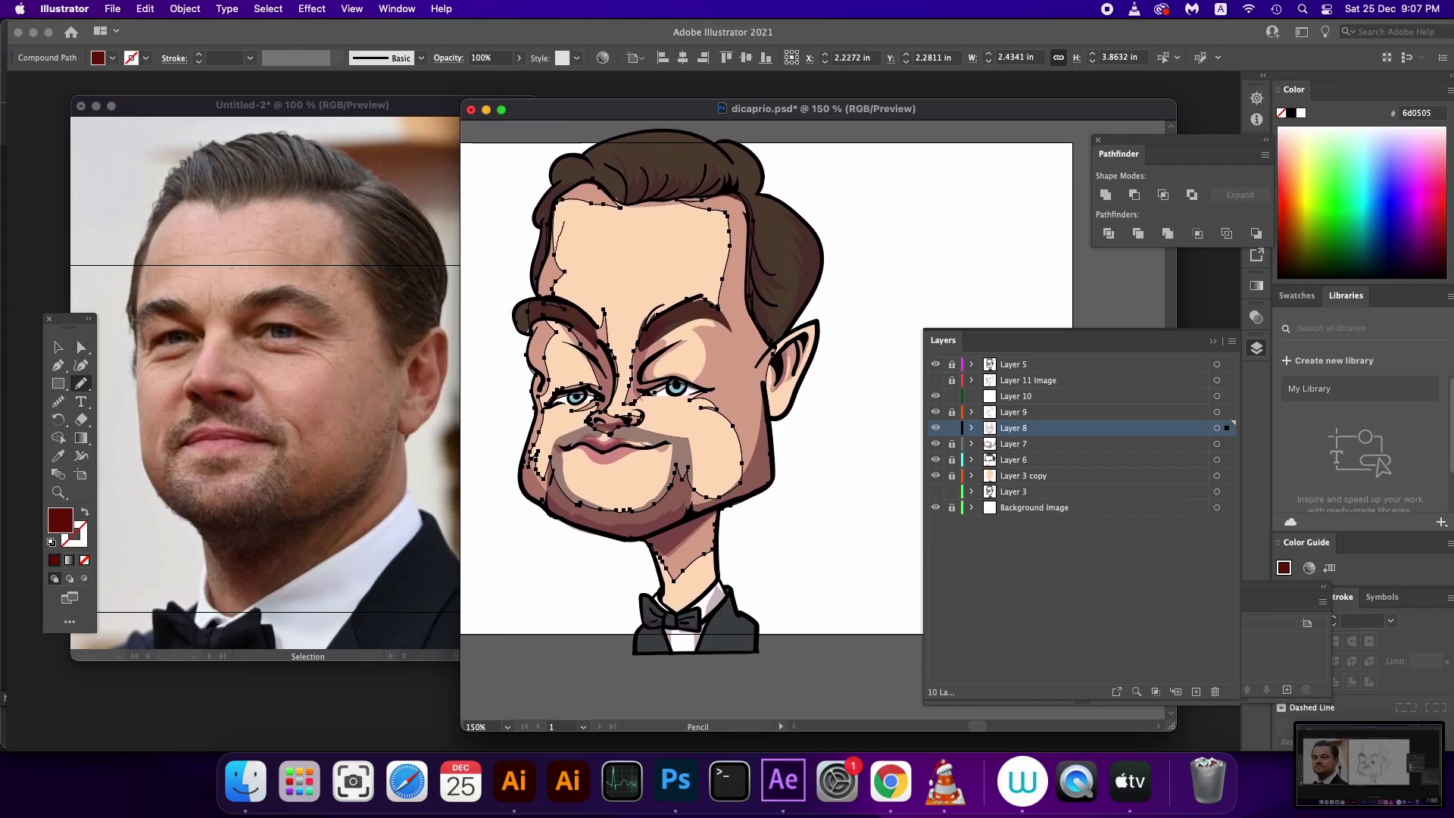
{"action": "left_click_drag", "start_coordinate": [557, 250], "coordinate": [597, 202]}
{"action": "left_click_drag", "start_coordinate": [727, 225], "coordinate": [696, 288]}
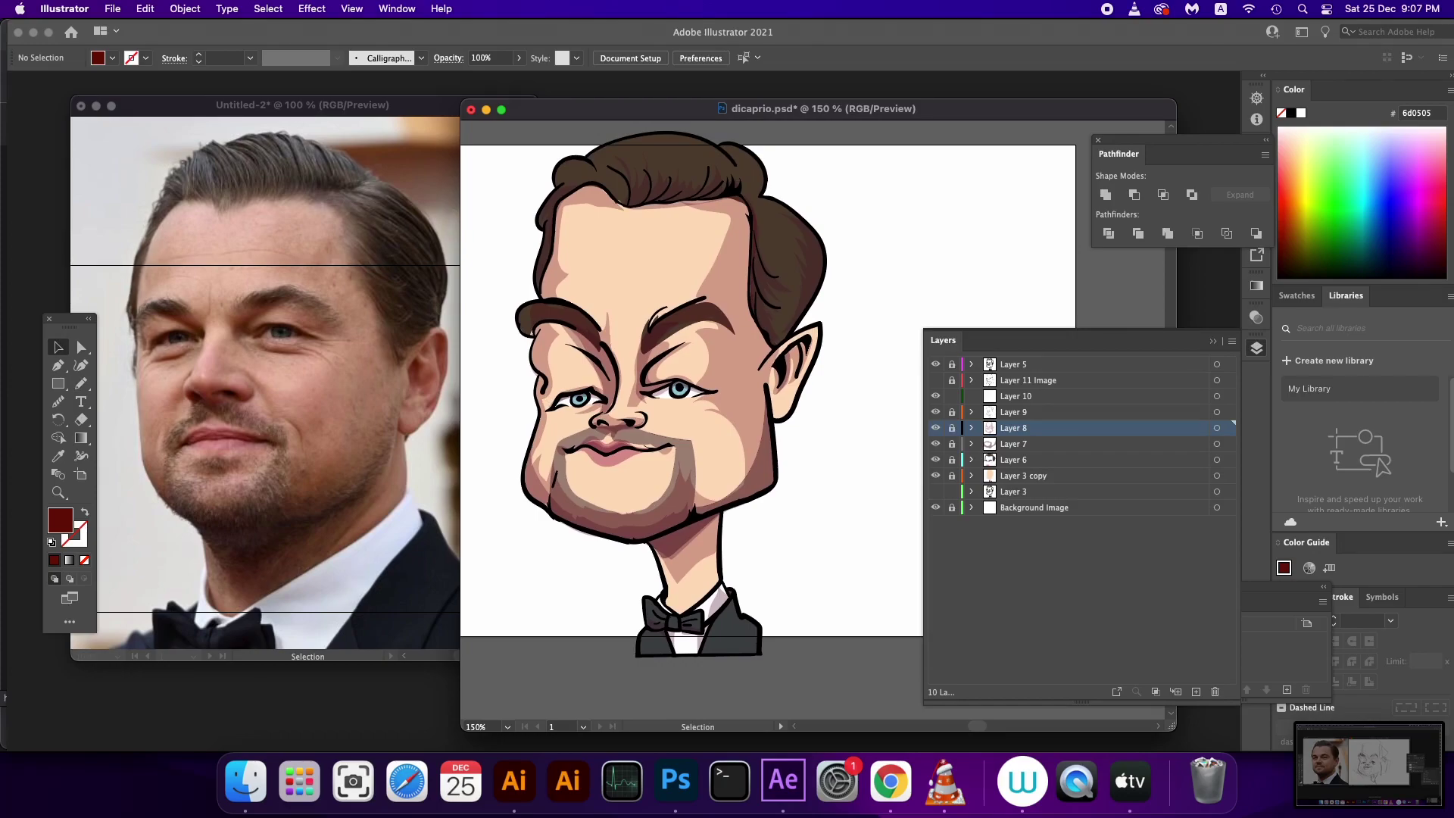
On Layer 10, pencil highlights on the forehead, beside the nose and around the eyes, then delete them
{"action": "left_click", "coordinate": [1016, 396]}
{"action": "key", "text": "n"}
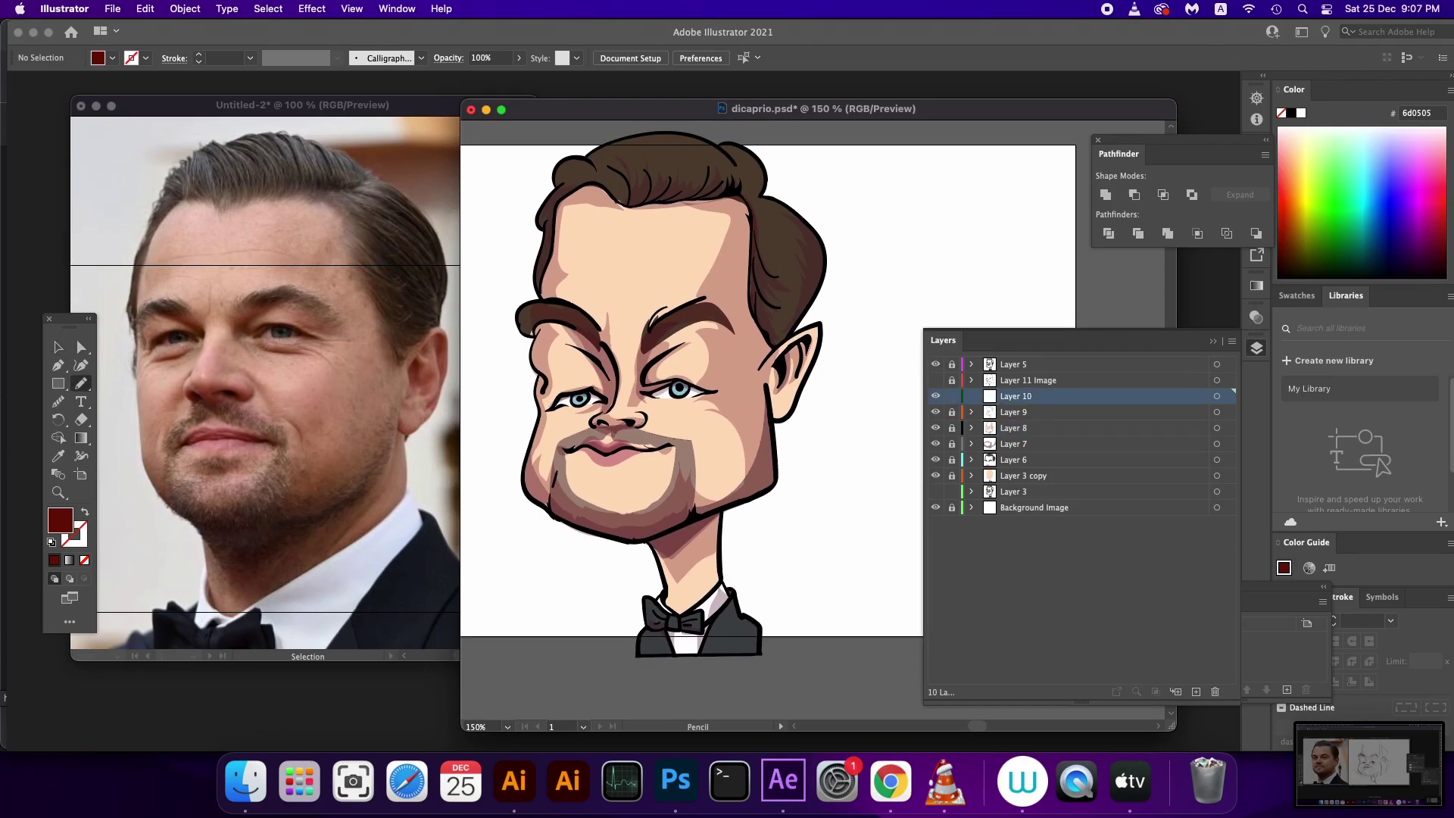
{"action": "left_click_drag", "start_coordinate": [610, 239], "coordinate": [617, 244]}
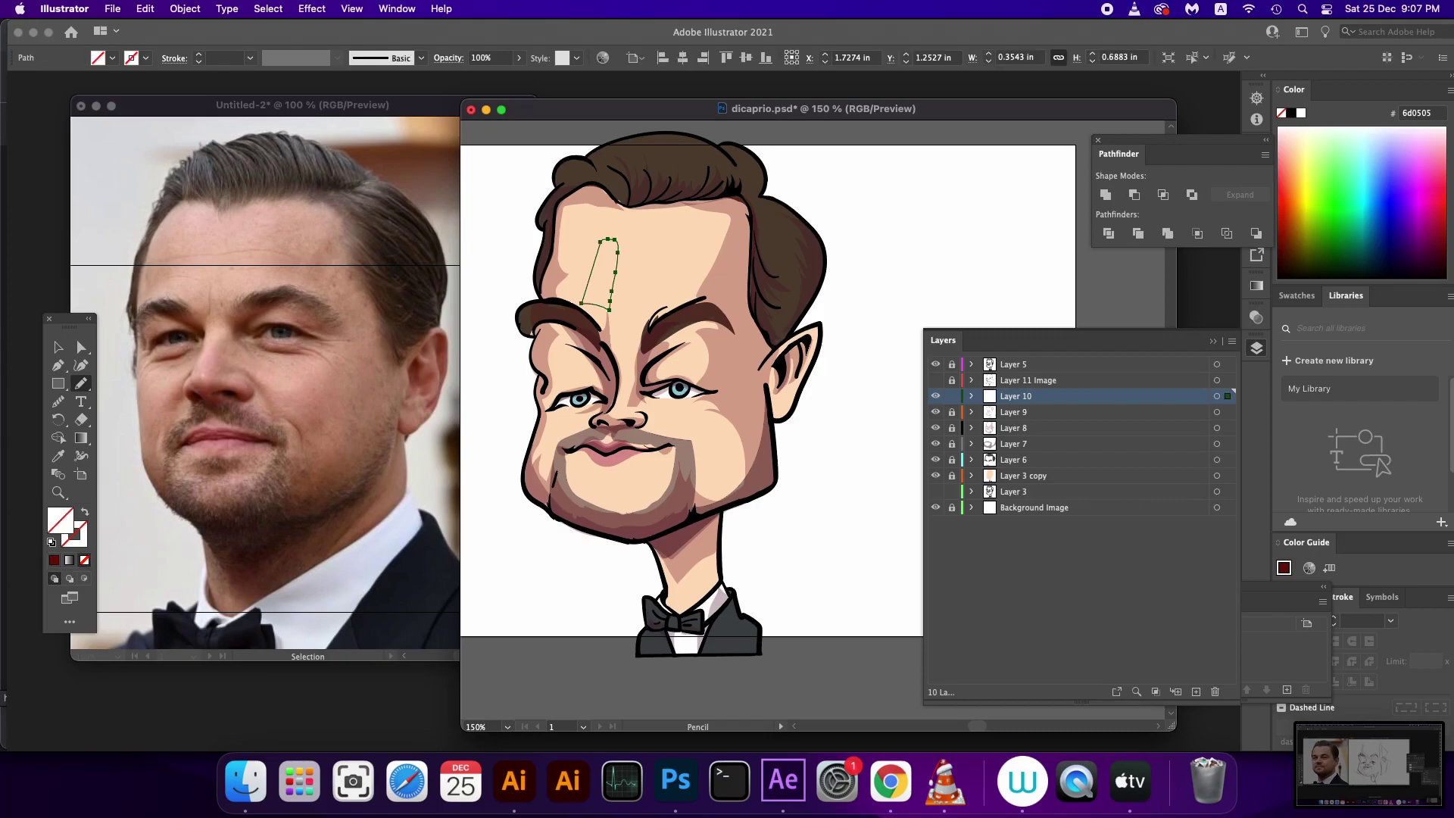
{"action": "left_click_drag", "start_coordinate": [621, 394], "coordinate": [623, 489]}
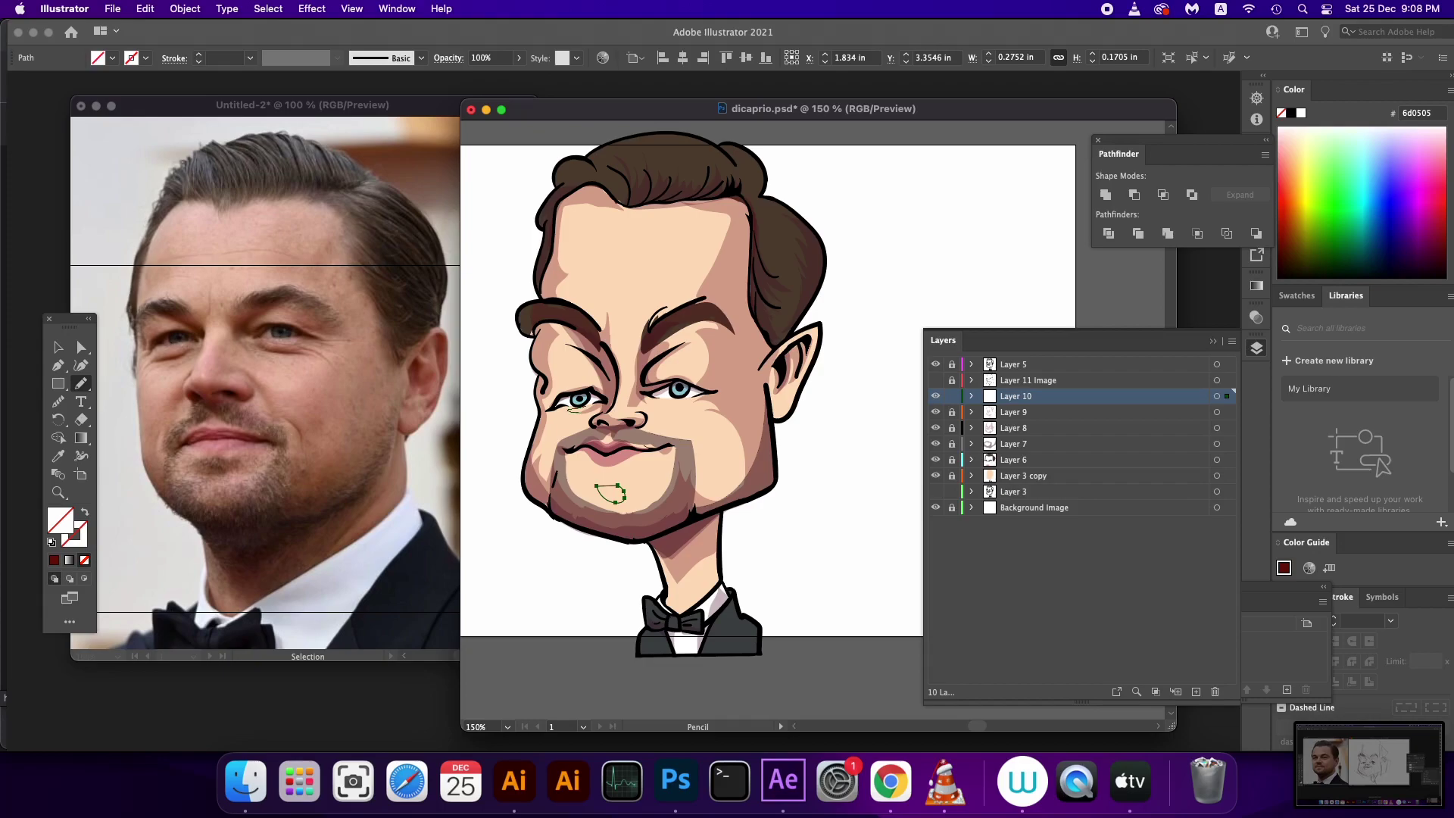
{"action": "mouse_move", "coordinate": [585, 408]}
{"action": "left_mouse_down"}
{"action": "mouse_move", "coordinate": [584, 424]}
{"action": "mouse_move", "coordinate": [680, 426]}
{"action": "mouse_move", "coordinate": [660, 407]}
{"action": "left_mouse_up"}
{"action": "left_click_drag", "start_coordinate": [687, 353], "coordinate": [692, 372]}
{"action": "key", "text": "super+a"}
{"action": "scroll", "coordinate": [770, 390], "scroll_direction": "down", "scroll_amount": 1}
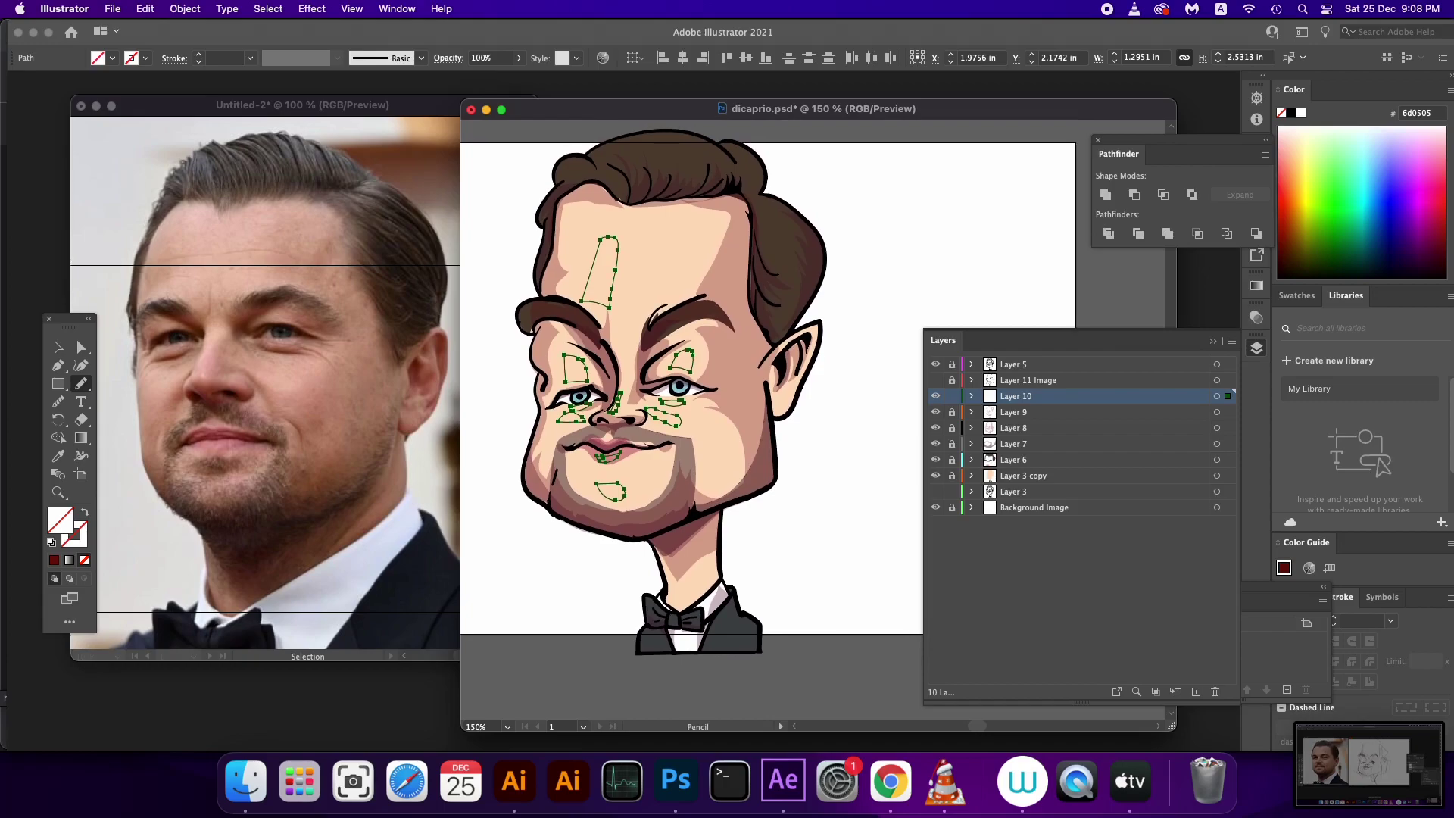
{"action": "key", "text": "Delete"}
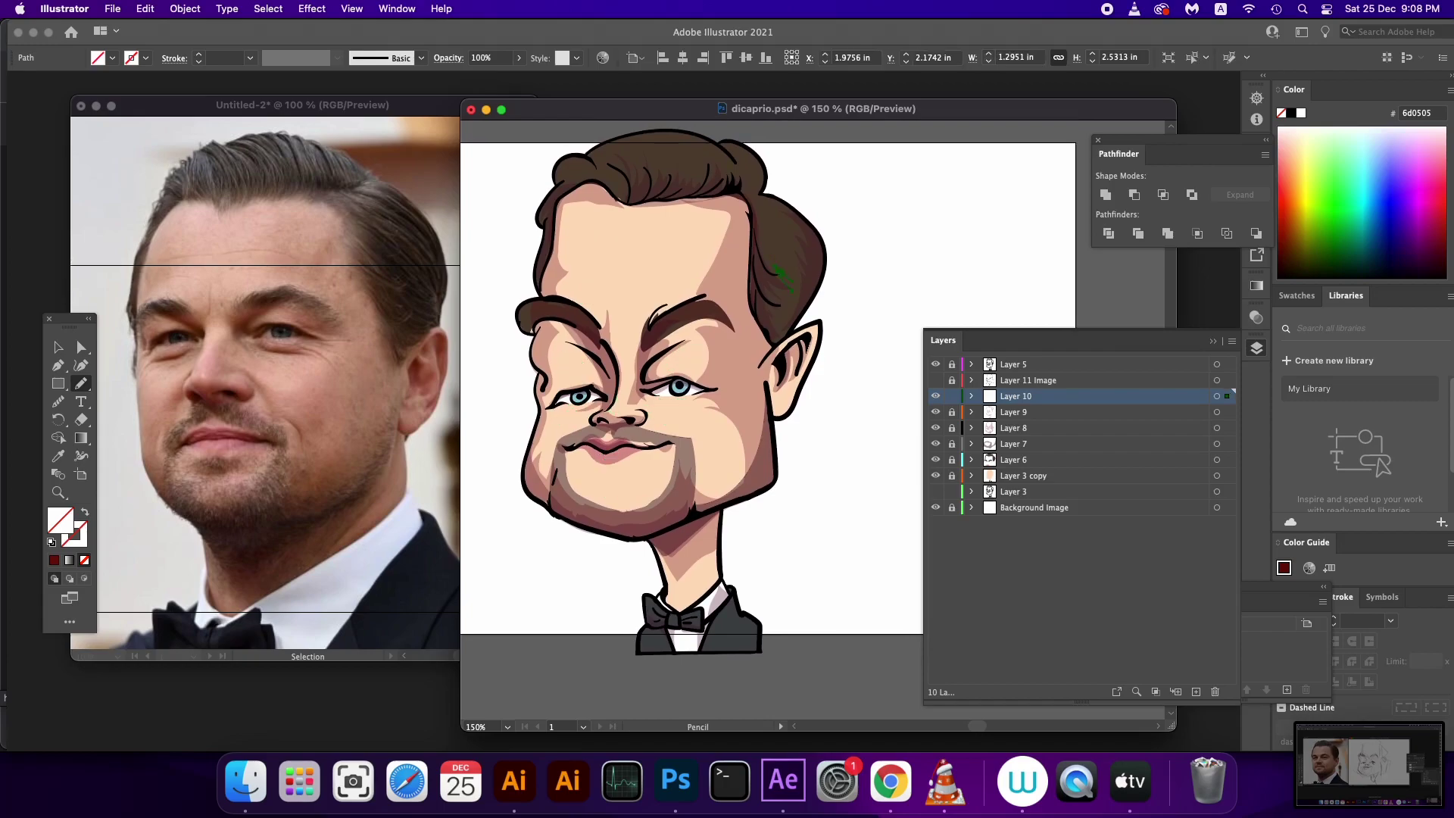
Draw a hair highlight, fill all highlight shapes white #ffffff and group them
{"action": "left_click_drag", "start_coordinate": [765, 231], "coordinate": [793, 262]}
{"action": "key", "text": "ctrl+a"}
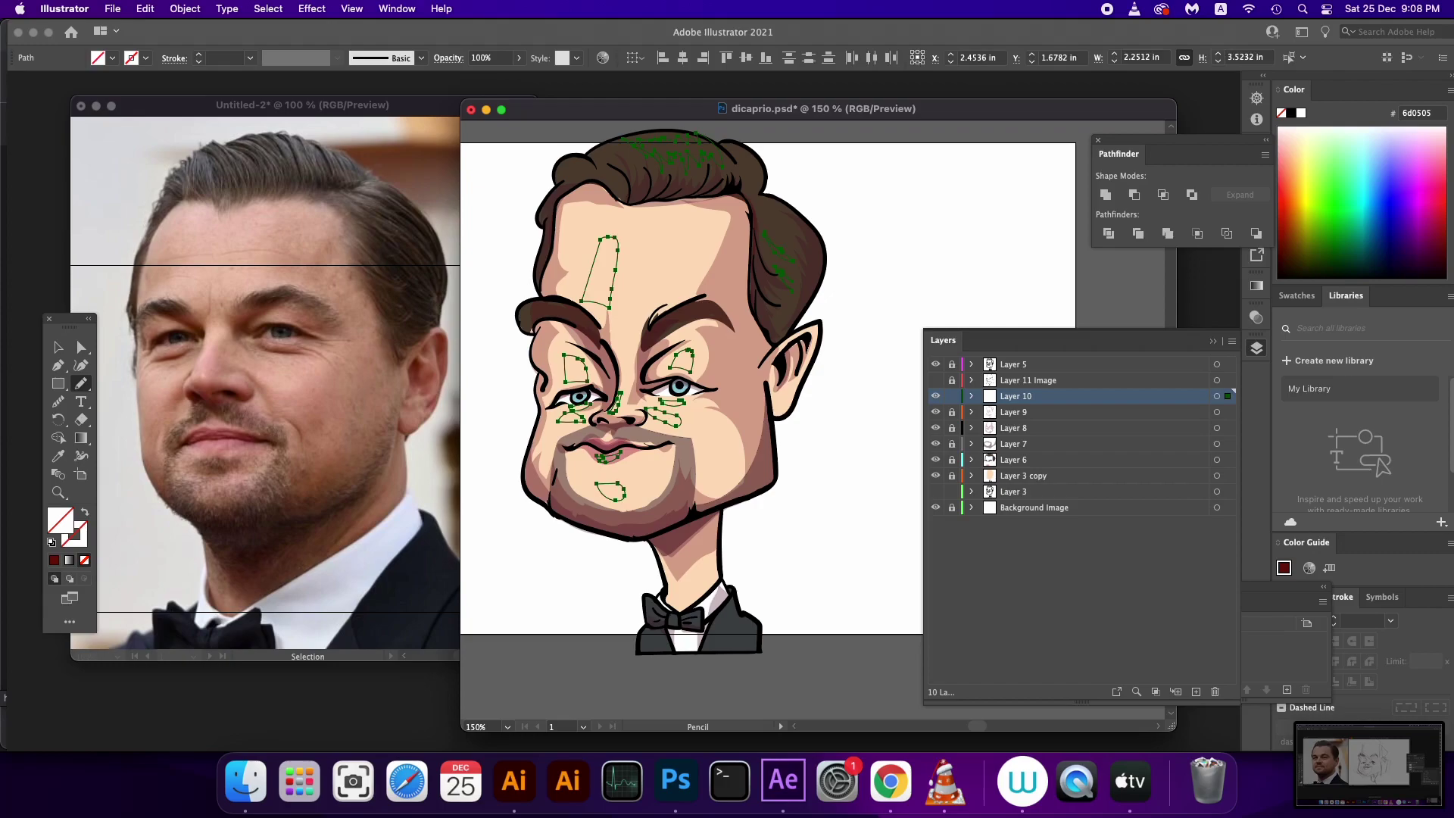
{"action": "key", "text": "shift+x"}
{"action": "double_click", "coordinate": [60, 520]}
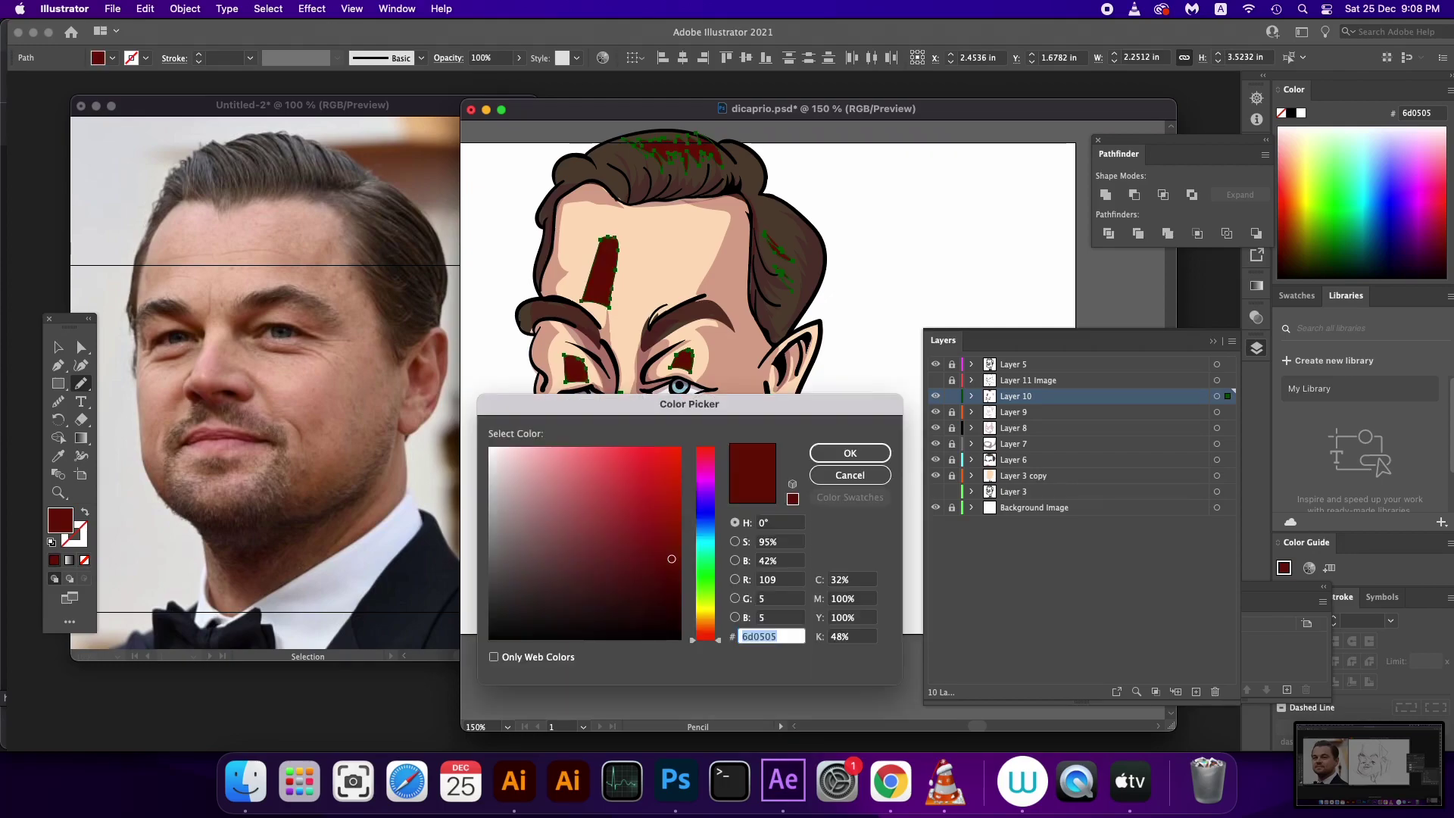
{"action": "type", "text": "ffffff"}
{"action": "key", "text": "Return"}
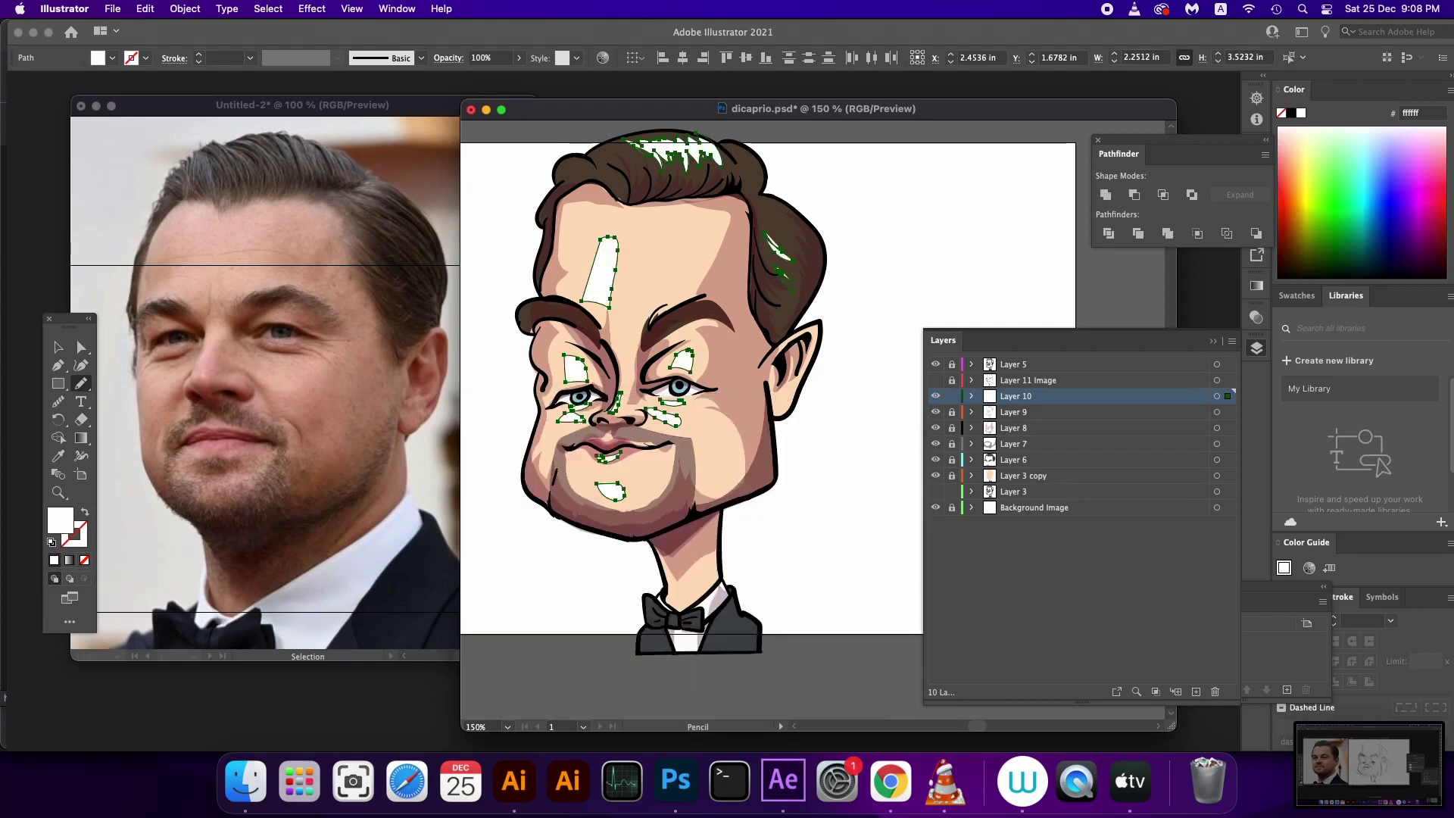
{"action": "key", "text": "ctrl+g"}
Set the highlight group's opacity to 38%, deselect it, and add a new Layer 11
{"action": "left_click", "coordinate": [519, 57]}
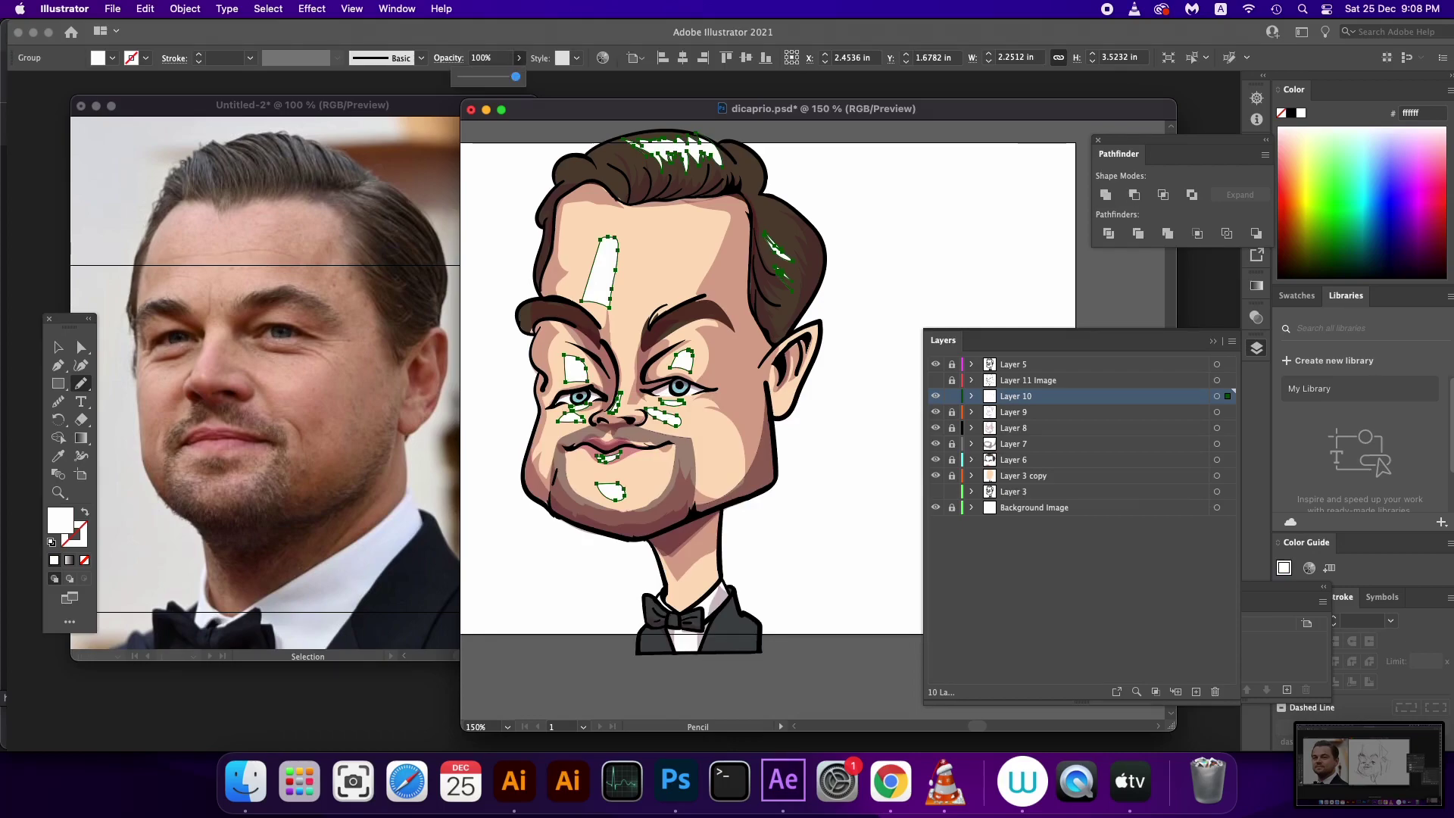
{"action": "left_click_drag", "start_coordinate": [515, 76], "coordinate": [482, 77]}
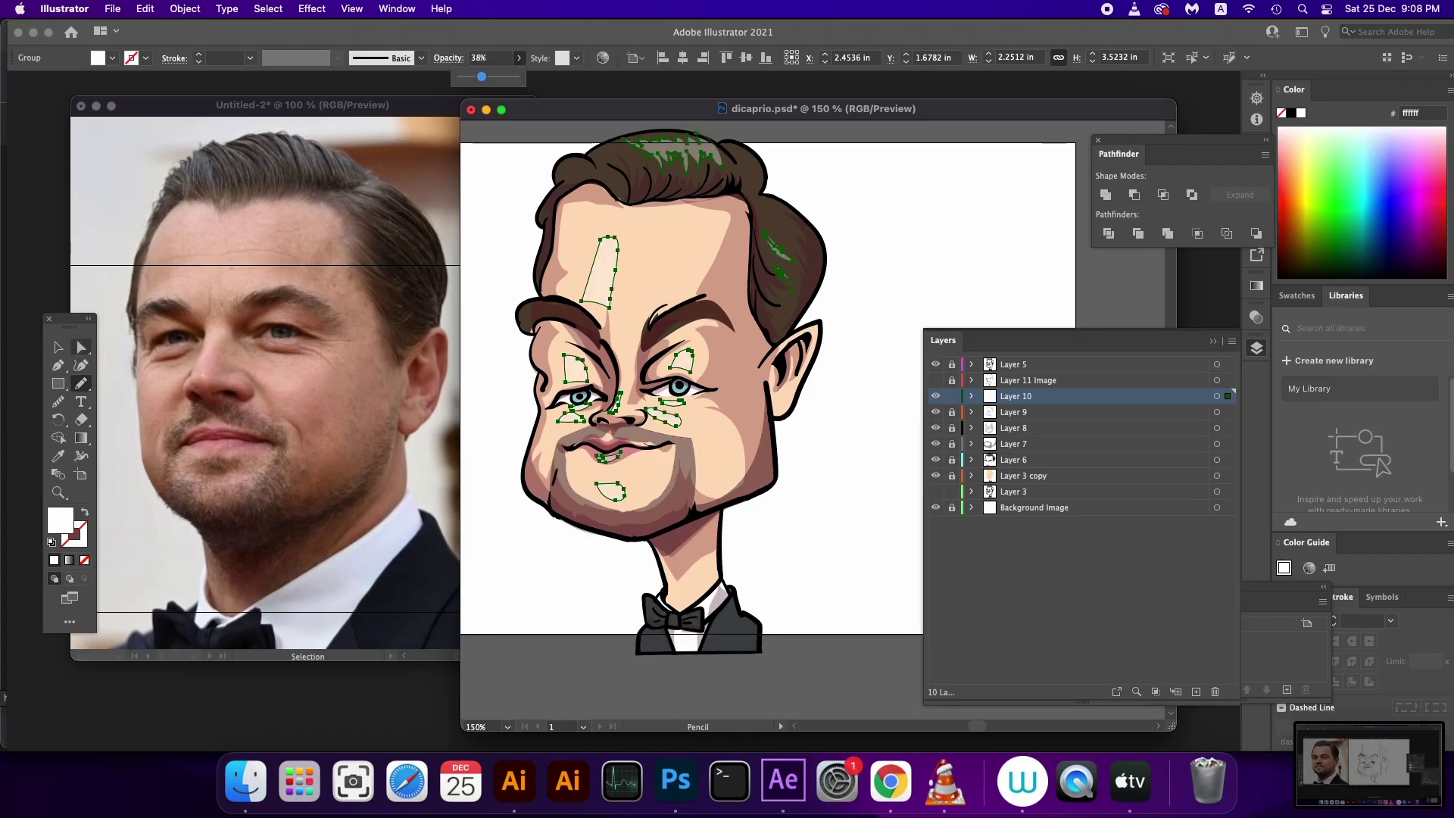
{"action": "key", "text": "v"}
{"action": "key", "text": "ctrl+shift+a"}
{"action": "left_click_drag", "start_coordinate": [682, 379], "coordinate": [674, 393]}
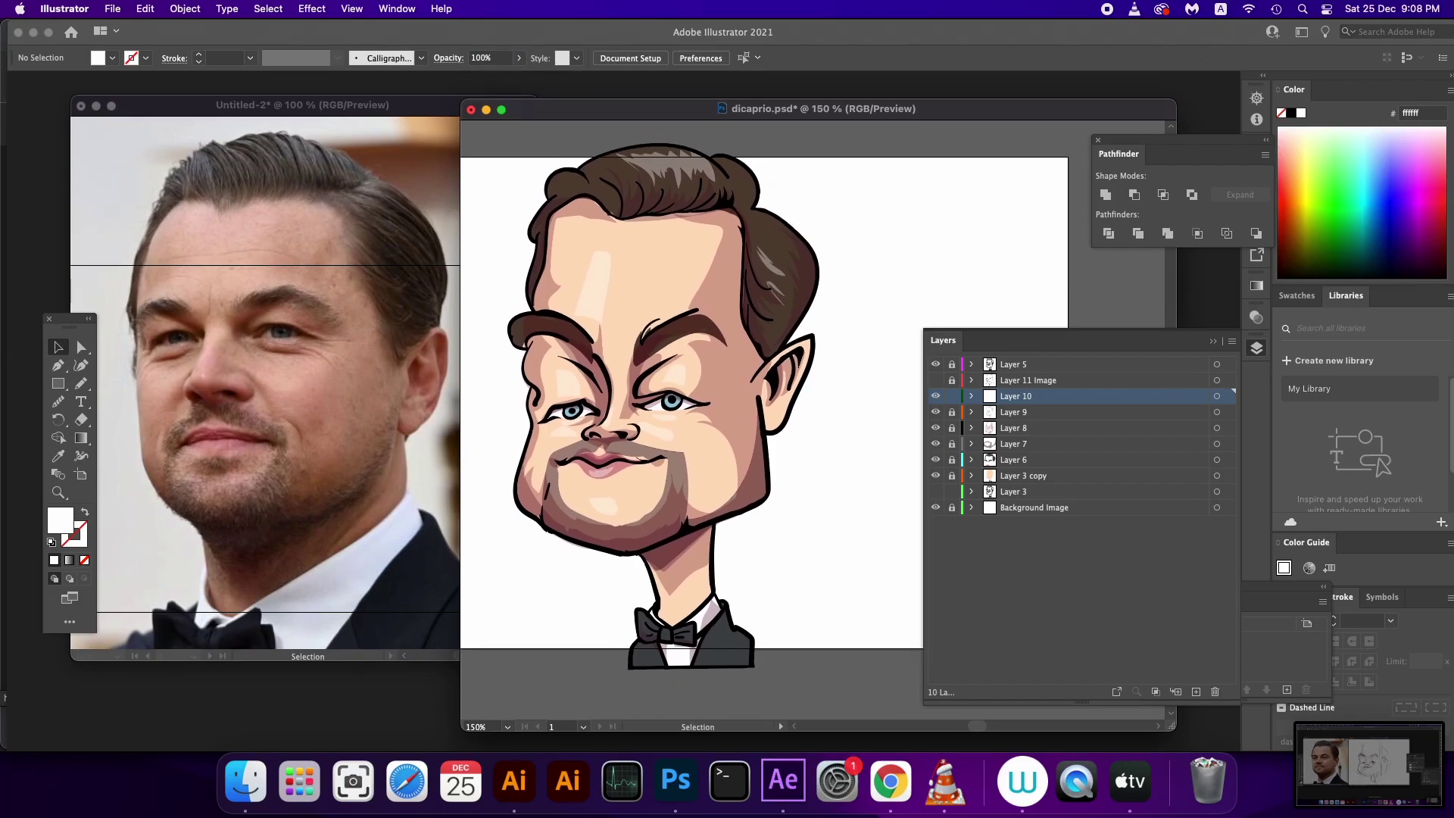
{"action": "left_click", "coordinate": [1196, 691]}
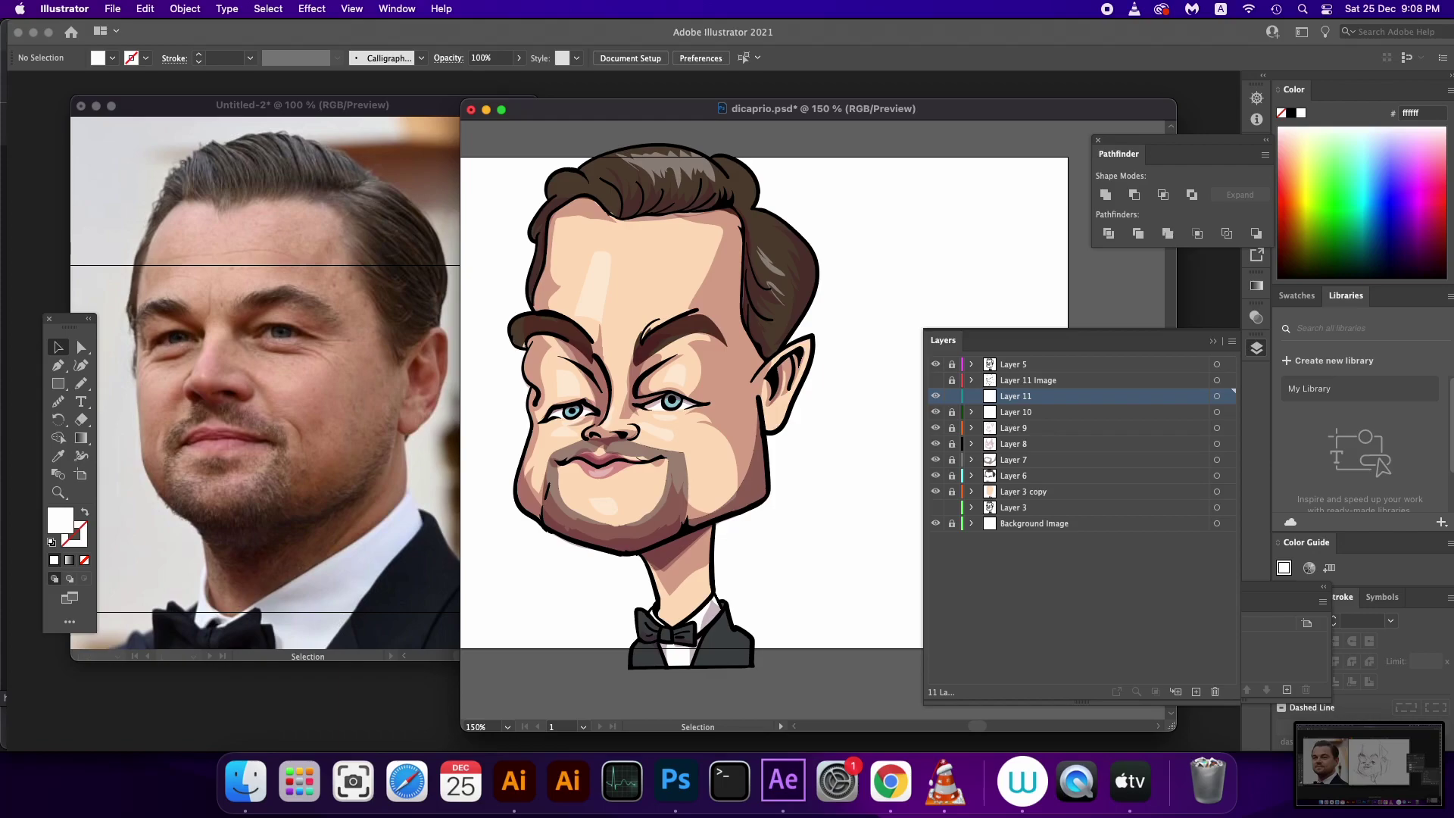
Choose the Paintbrush with a white stroke and no fill, then select the Layer 5 line art
{"action": "key", "text": "b"}
{"action": "key", "text": "shift+x"}
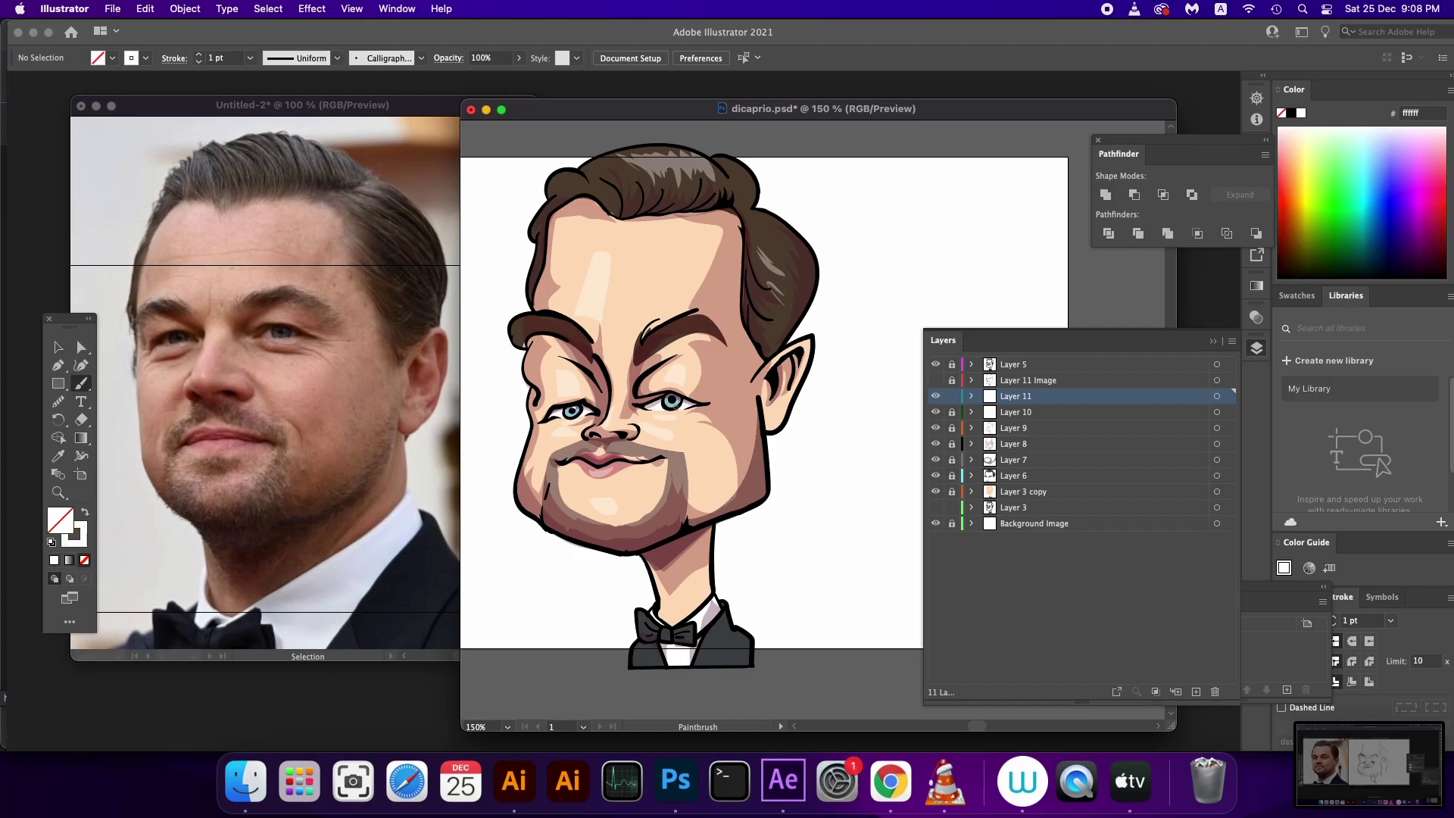
{"action": "key", "text": "shift+x"}
{"action": "key", "text": "ctrl+z"}
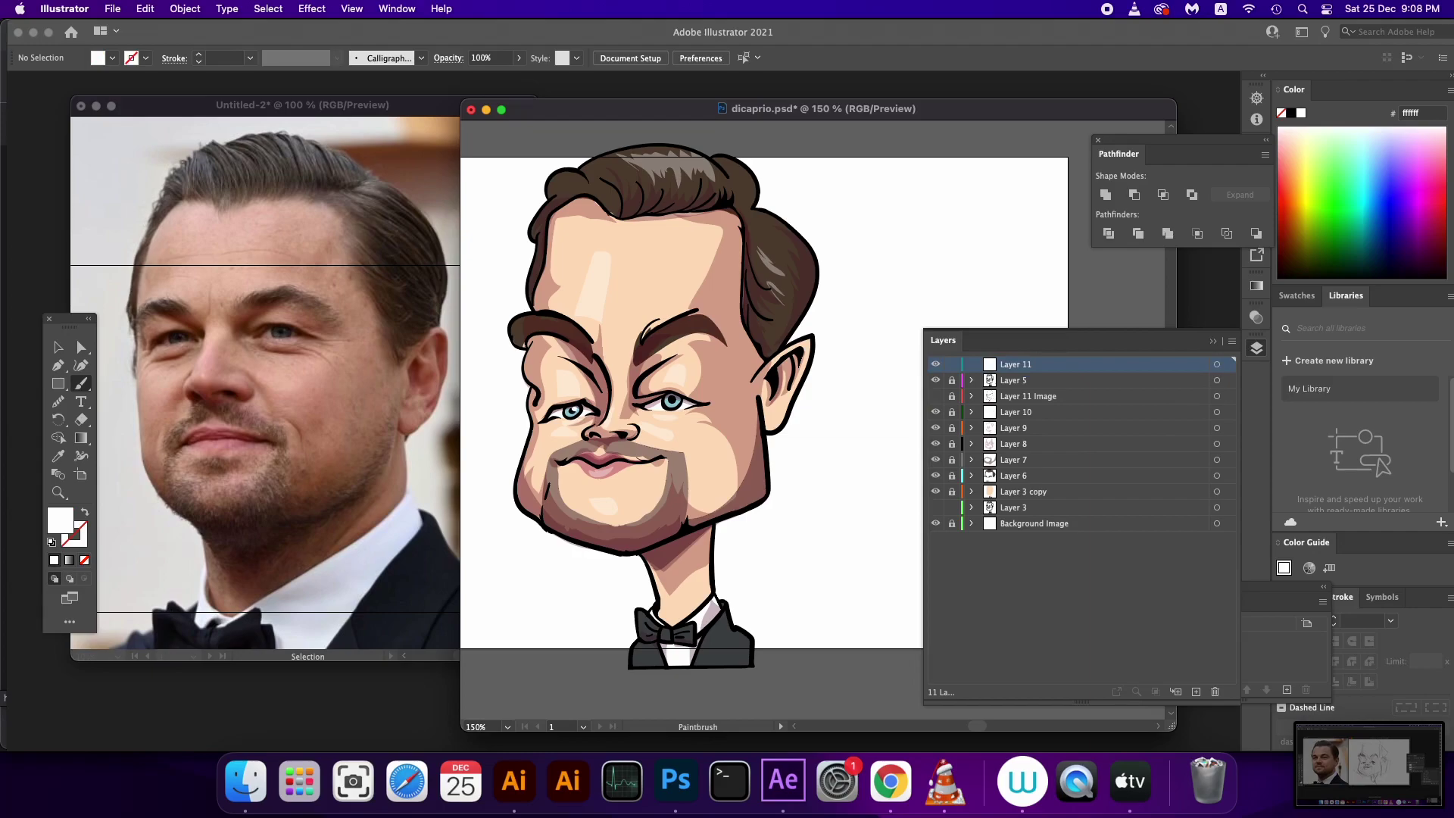
{"action": "key", "text": "ctrl+shift+z"}
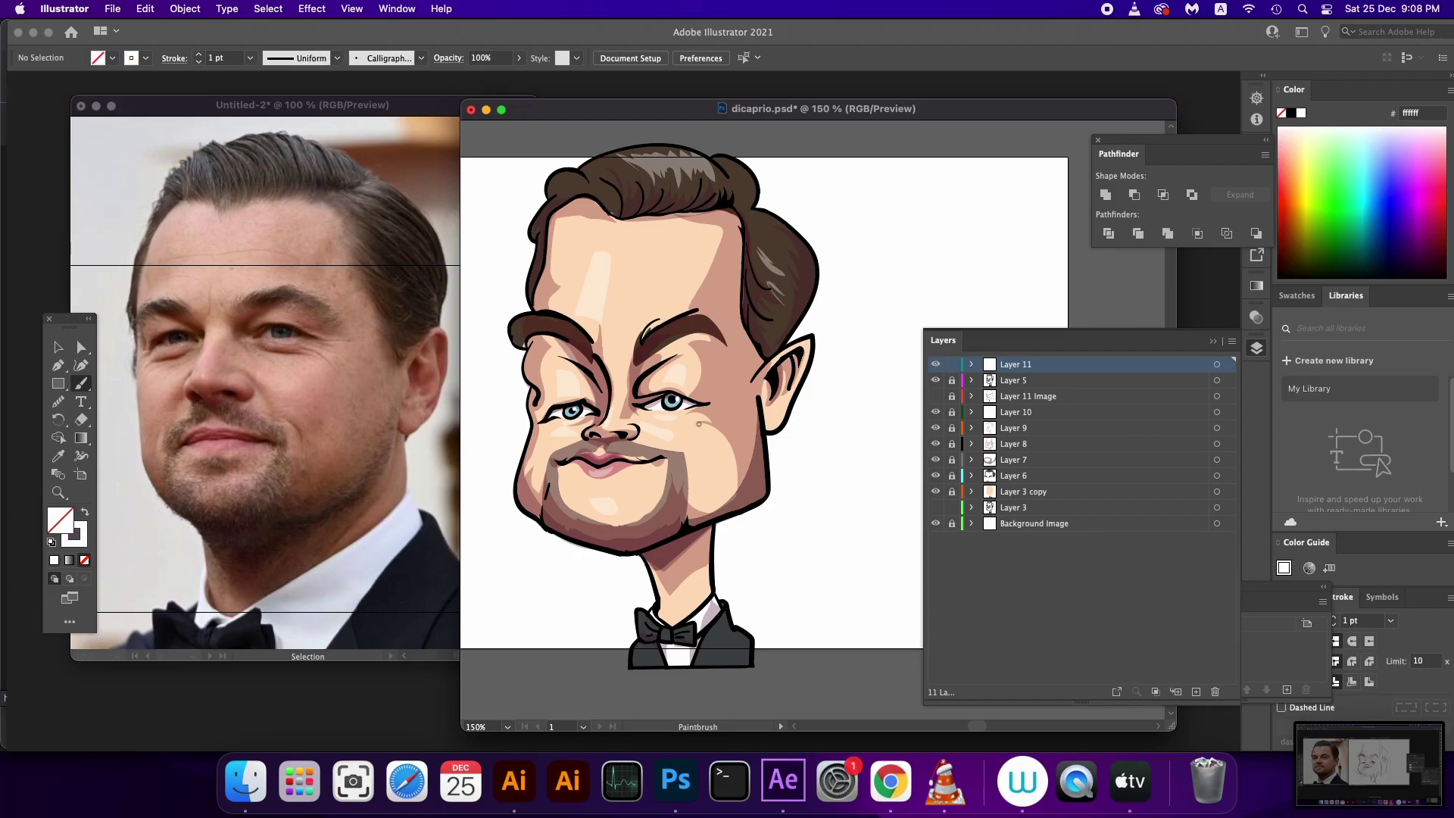
{"action": "scroll", "coordinate": [698, 423], "scroll_direction": "up", "scroll_amount": 2}
{"action": "scroll", "coordinate": [681, 439], "scroll_direction": "down", "scroll_amount": 1}
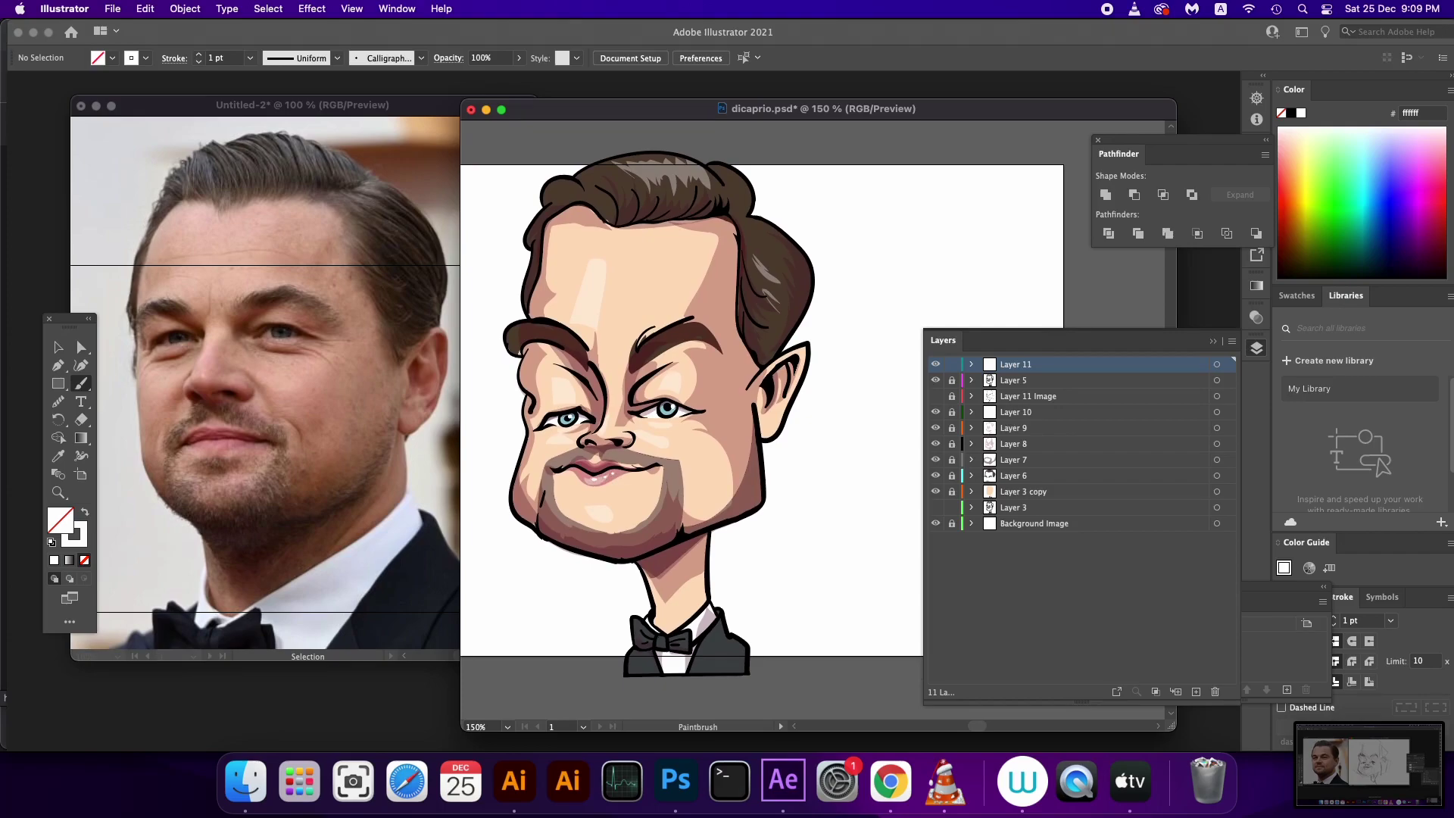
{"action": "mouse_move", "coordinate": [682, 424]}
{"action": "left_mouse_down"}
{"action": "mouse_move", "coordinate": [666, 463]}
{"action": "mouse_move", "coordinate": [691, 387]}
{"action": "left_mouse_up"}
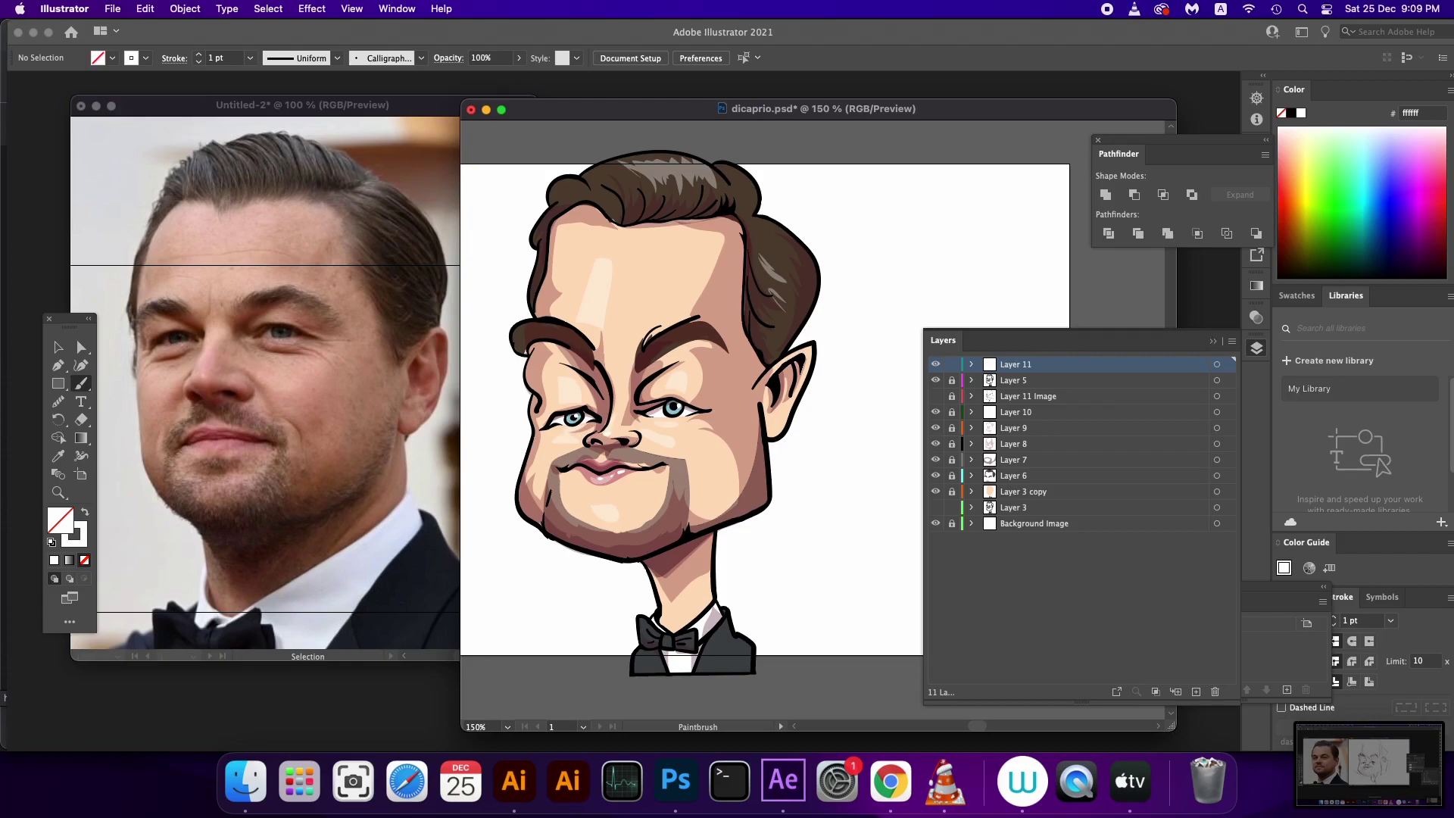
{"action": "left_click_drag", "start_coordinate": [658, 448], "coordinate": [654, 385]}
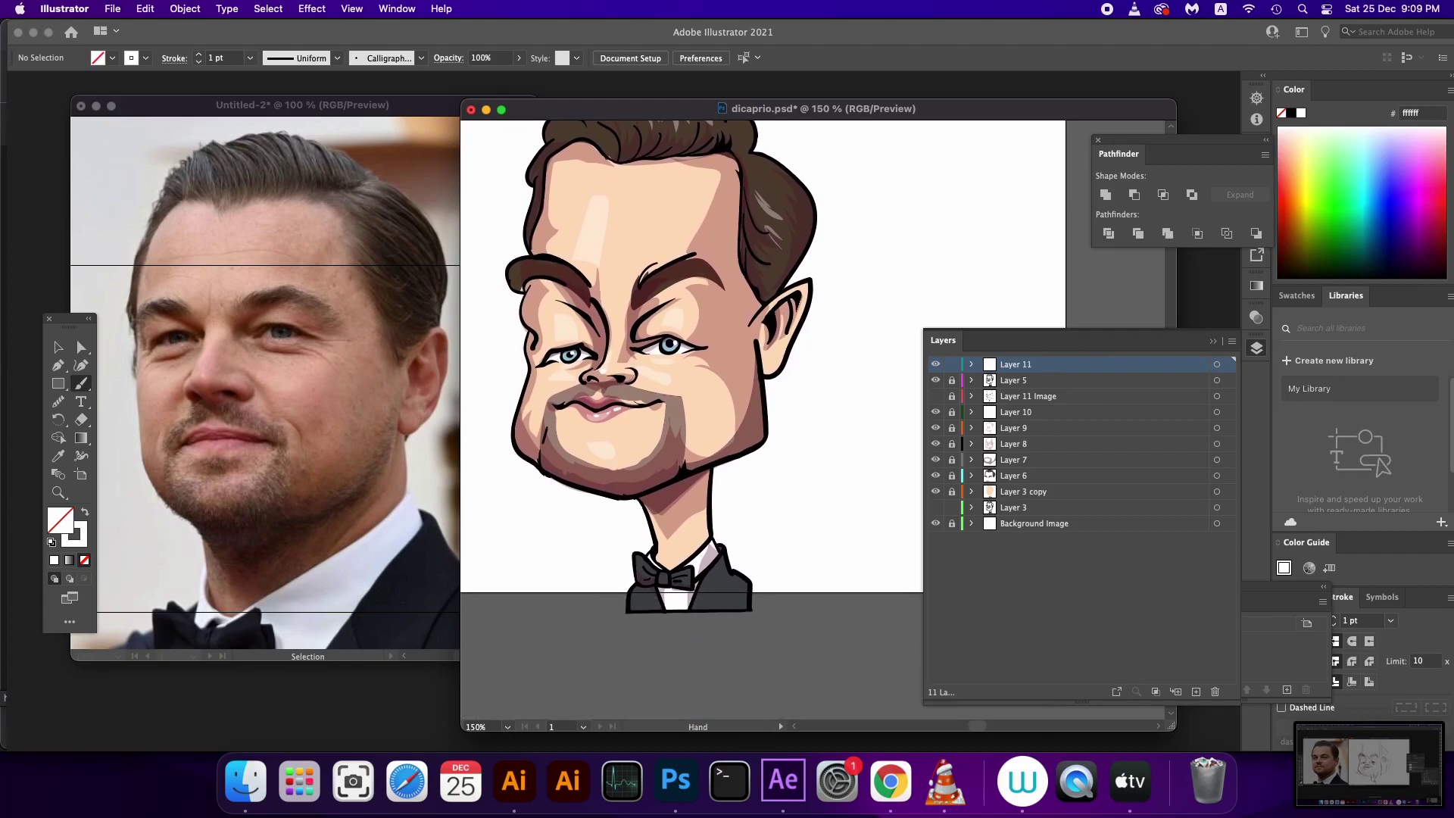
{"action": "left_click_drag", "start_coordinate": [719, 475], "coordinate": [720, 501]}
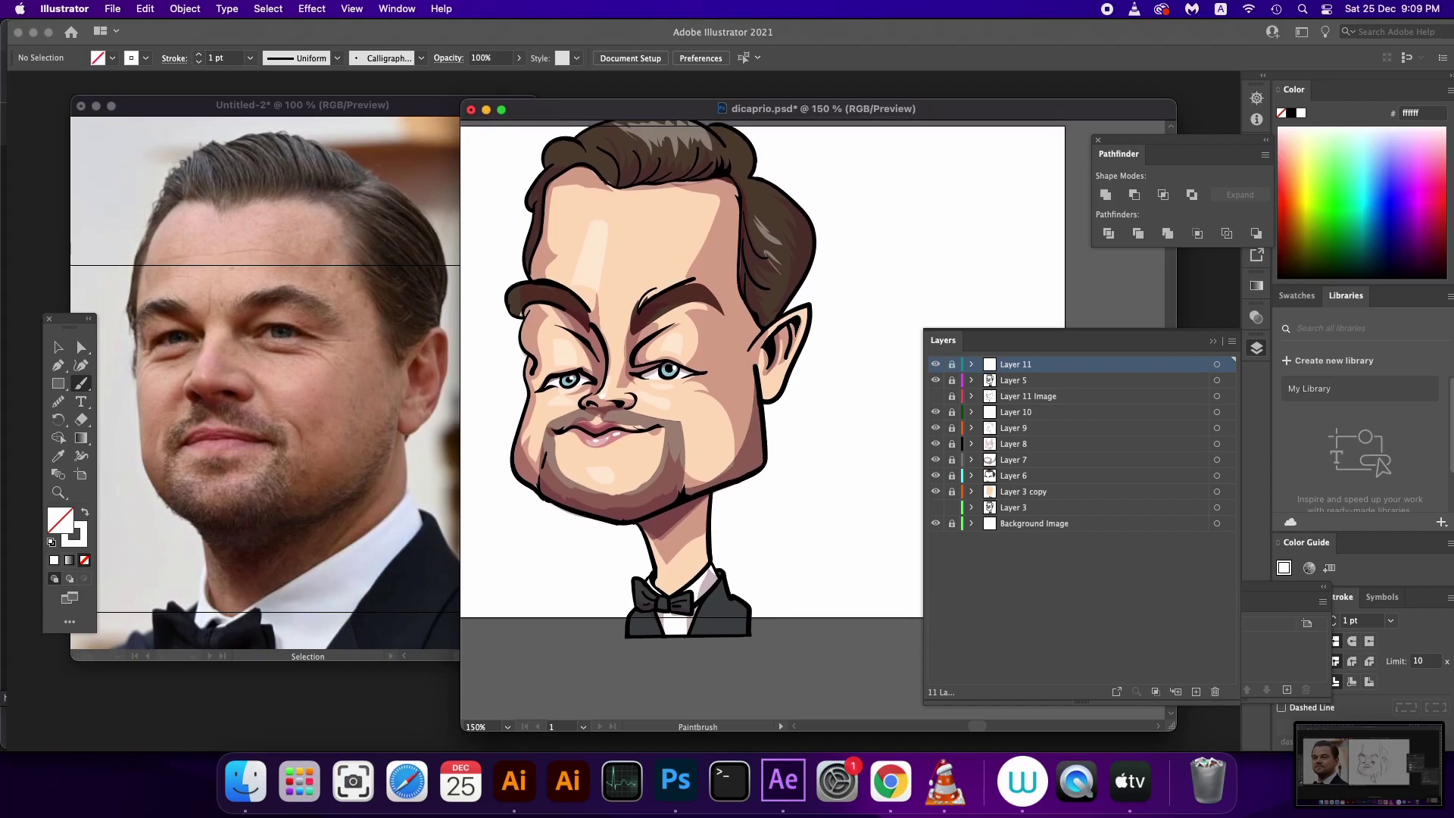
{"action": "left_click", "coordinate": [1014, 381]}
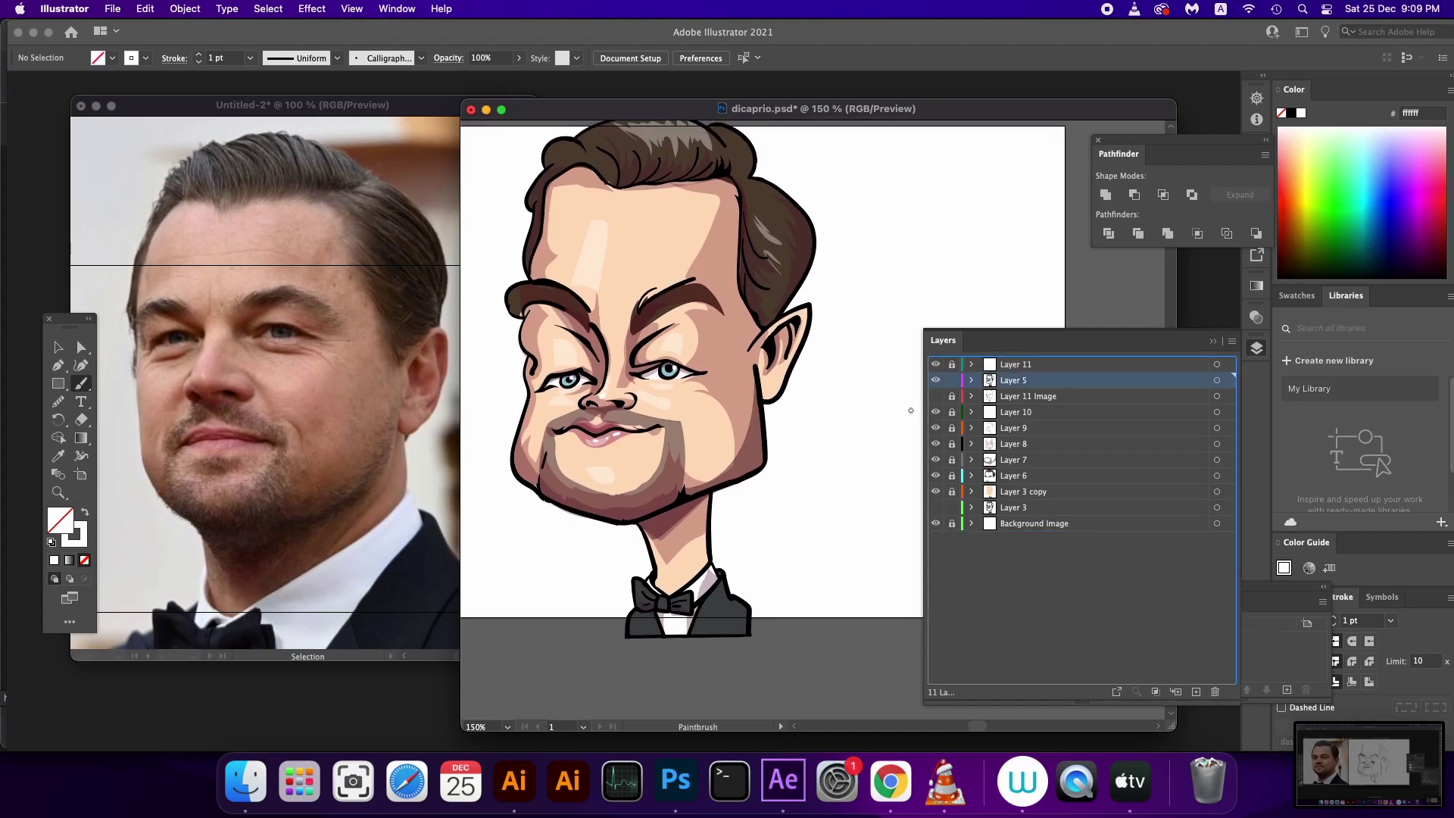
Duplicate Layer 5, then erase excess outline on the left cheek, neck, ear and mustache
{"action": "left_click_drag", "start_coordinate": [1015, 380], "coordinate": [1196, 691]}
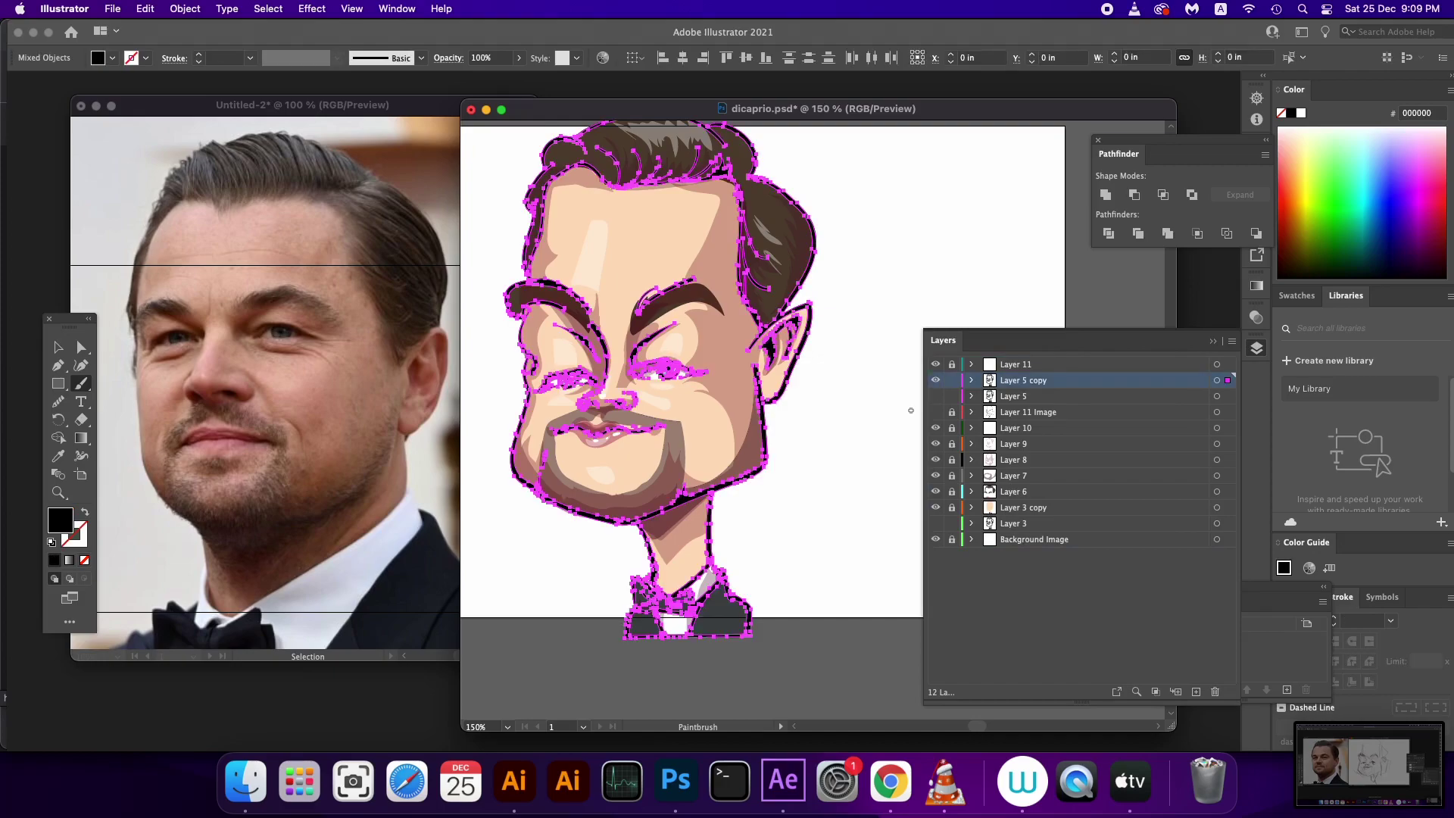
{"action": "key", "text": "ctrl+a"}
{"action": "key", "text": "shift+e"}
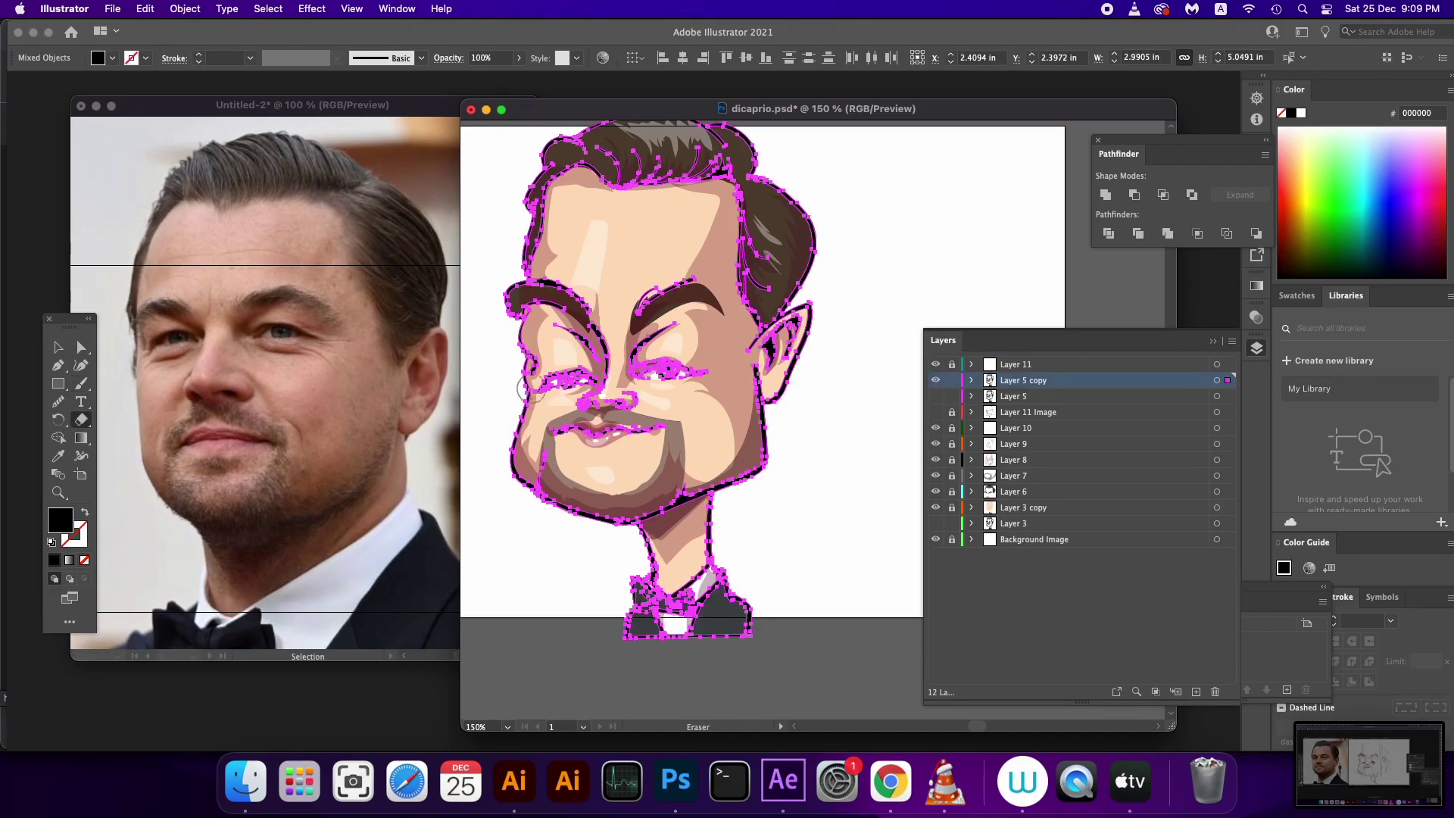
{"action": "mouse_move", "coordinate": [530, 331]}
{"action": "left_mouse_down"}
{"action": "mouse_move", "coordinate": [503, 434]}
{"action": "mouse_move", "coordinate": [520, 494]}
{"action": "left_mouse_up"}
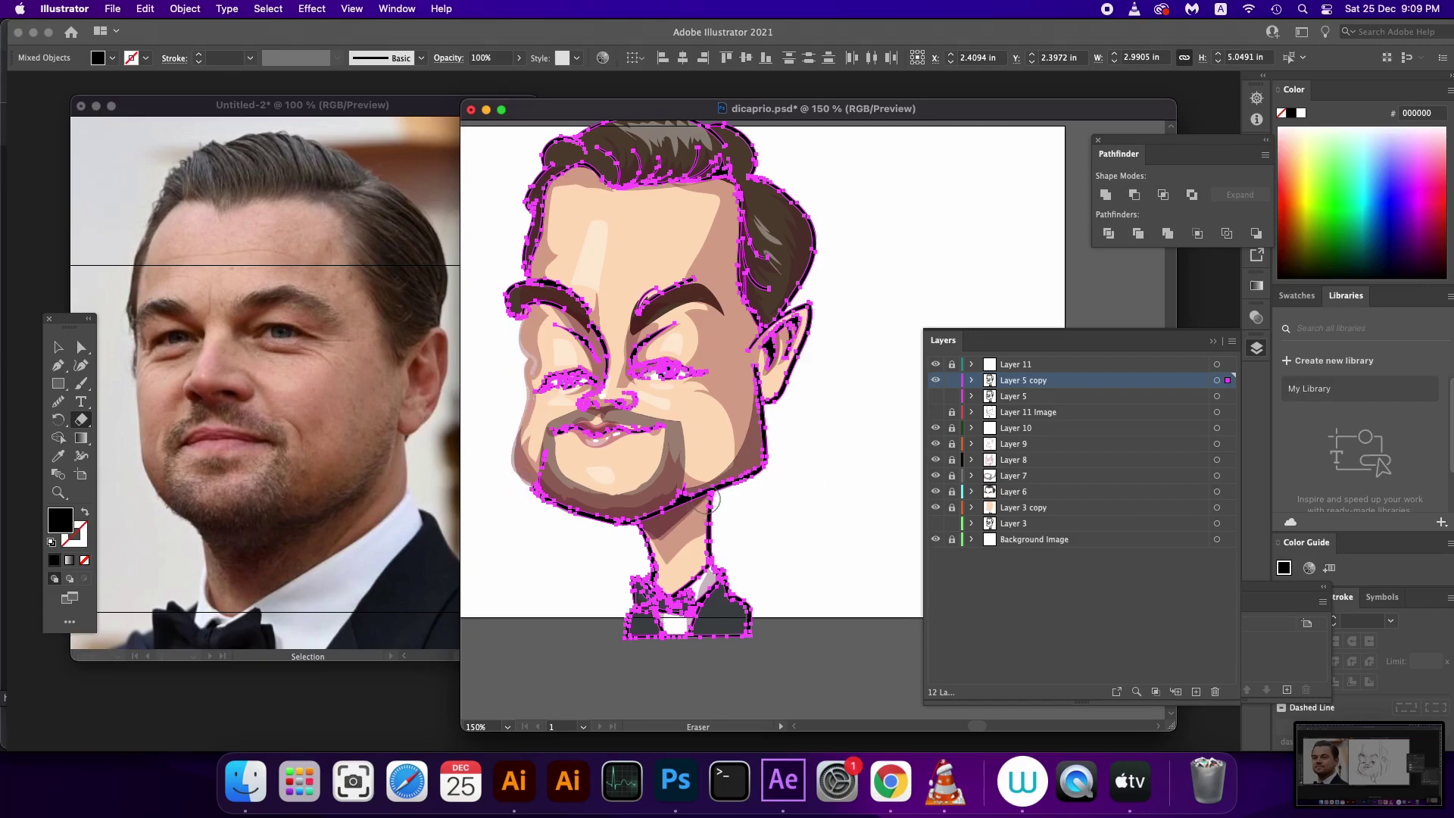
{"action": "mouse_move", "coordinate": [717, 521]}
{"action": "left_mouse_down"}
{"action": "mouse_move", "coordinate": [715, 501]}
{"action": "mouse_move", "coordinate": [708, 549]}
{"action": "mouse_move", "coordinate": [713, 527]}
{"action": "mouse_move", "coordinate": [639, 541]}
{"action": "mouse_move", "coordinate": [652, 562]}
{"action": "left_mouse_up"}
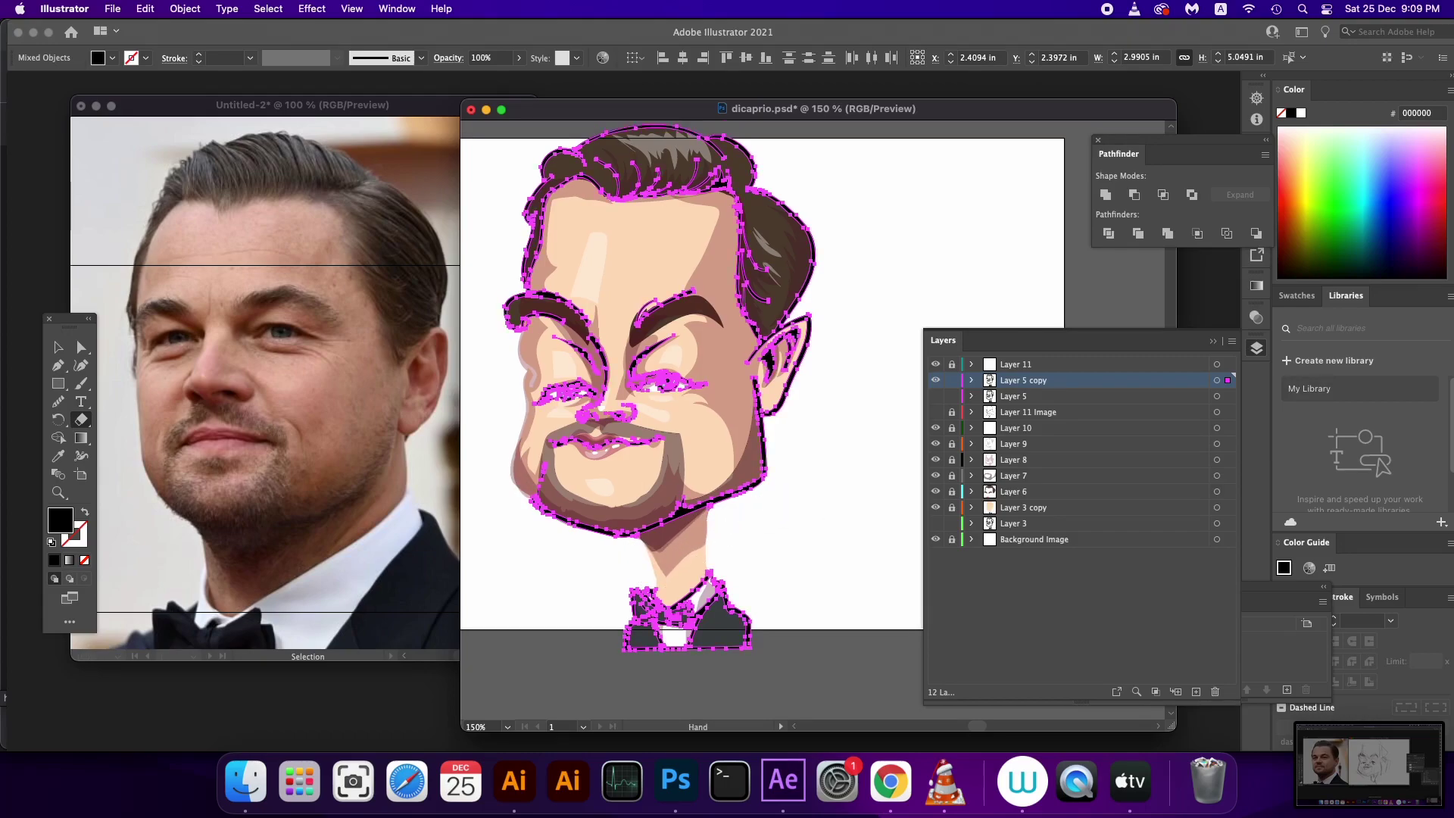
{"action": "scroll", "coordinate": [792, 424], "scroll_direction": "up", "scroll_amount": 3}
{"action": "mouse_move", "coordinate": [798, 382]}
{"action": "left_mouse_down"}
{"action": "mouse_move", "coordinate": [752, 424]}
{"action": "mouse_move", "coordinate": [758, 466]}
{"action": "mouse_move", "coordinate": [783, 412]}
{"action": "left_mouse_up"}
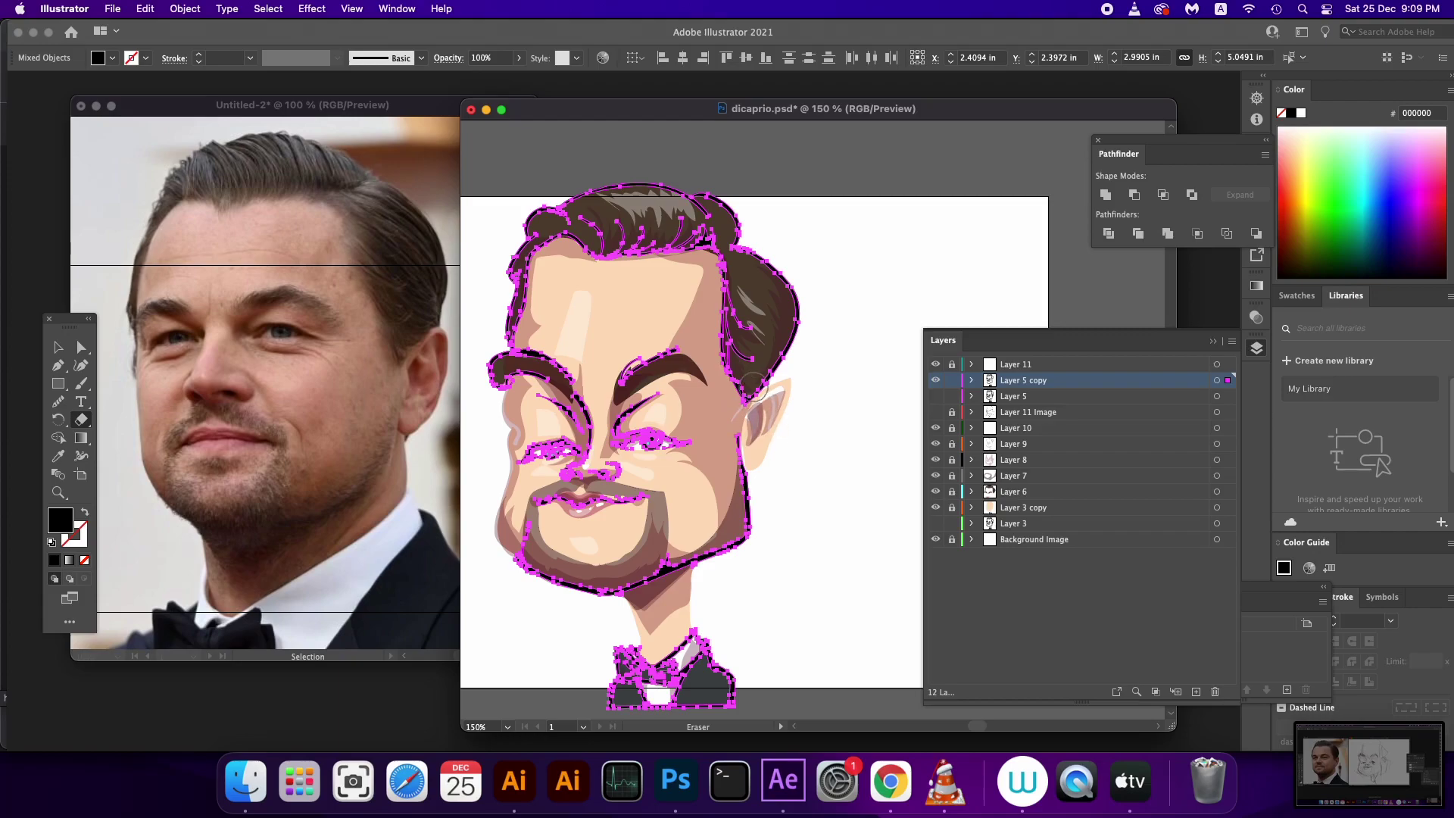
{"action": "key", "text": "space"}
{"action": "mouse_move", "coordinate": [528, 498]}
{"action": "left_mouse_down"}
{"action": "mouse_move", "coordinate": [650, 488]}
{"action": "mouse_move", "coordinate": [606, 388]}
{"action": "left_mouse_up"}
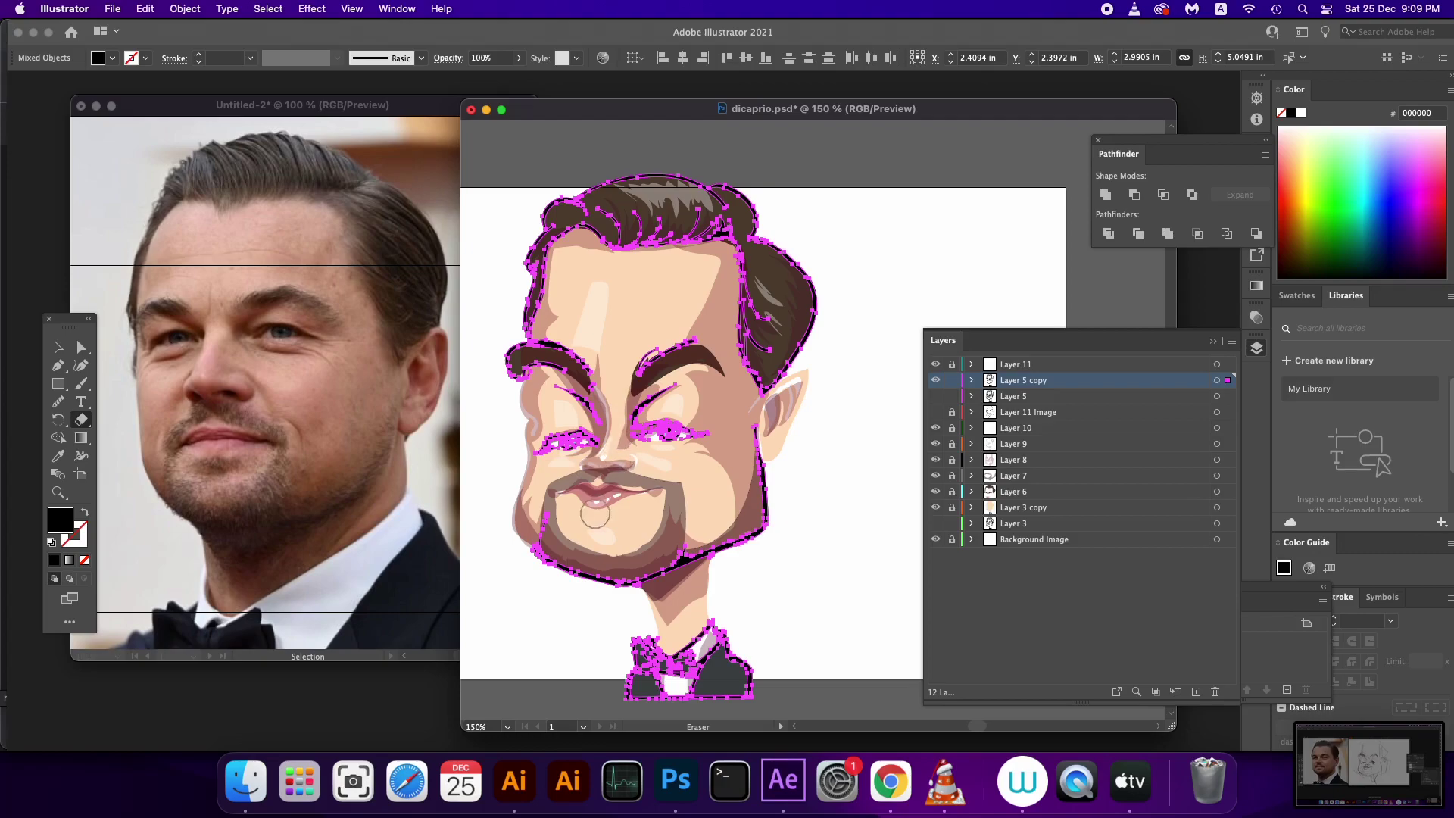
Recolour the Layer 5 outlines dark red 7c0404, then lock Layer 5 and Layer 5 copy
{"action": "type", "text": "594b4b"}
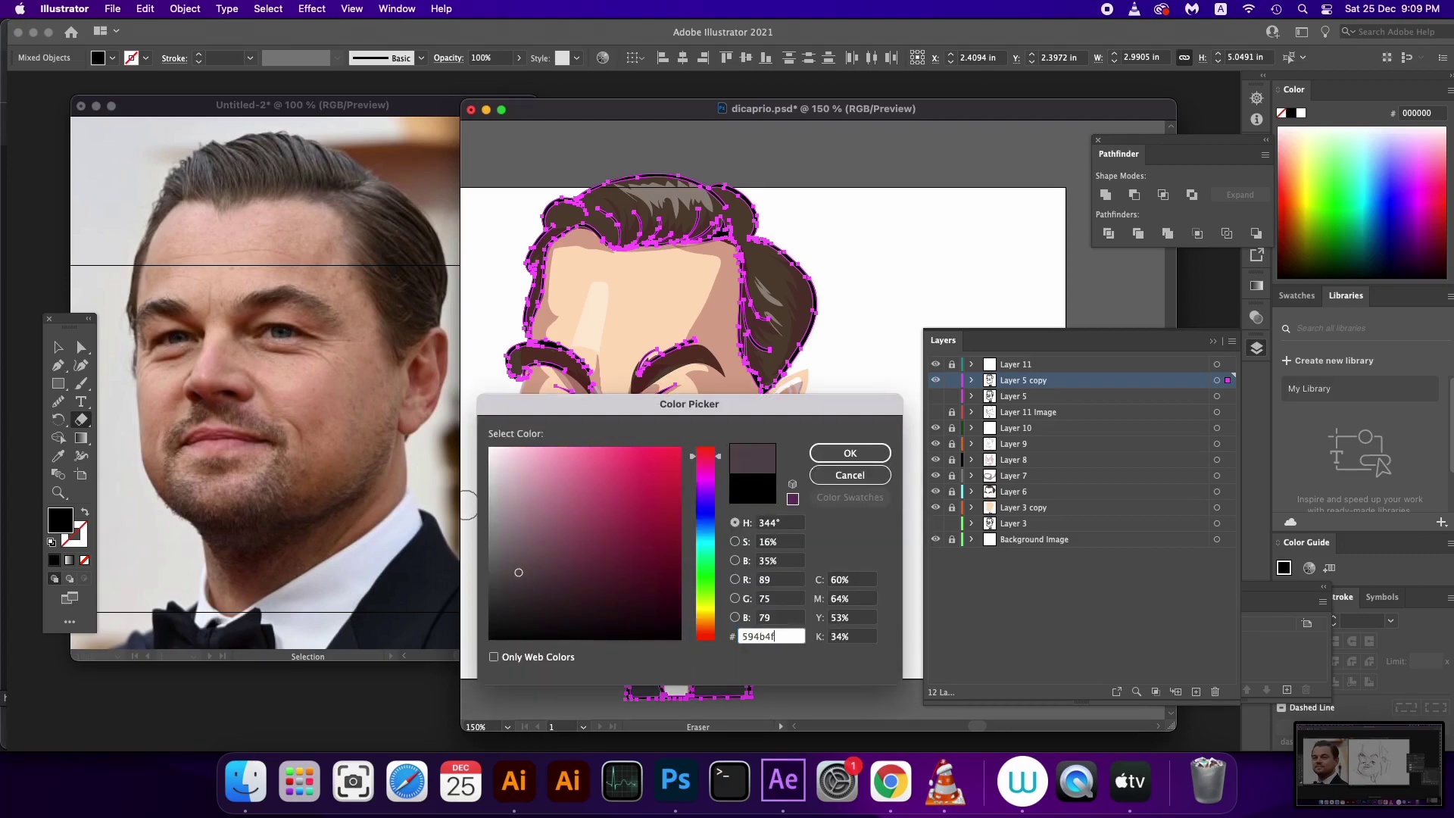
{"action": "type", "text": "493a3d"}
{"action": "left_click", "coordinate": [853, 452]}
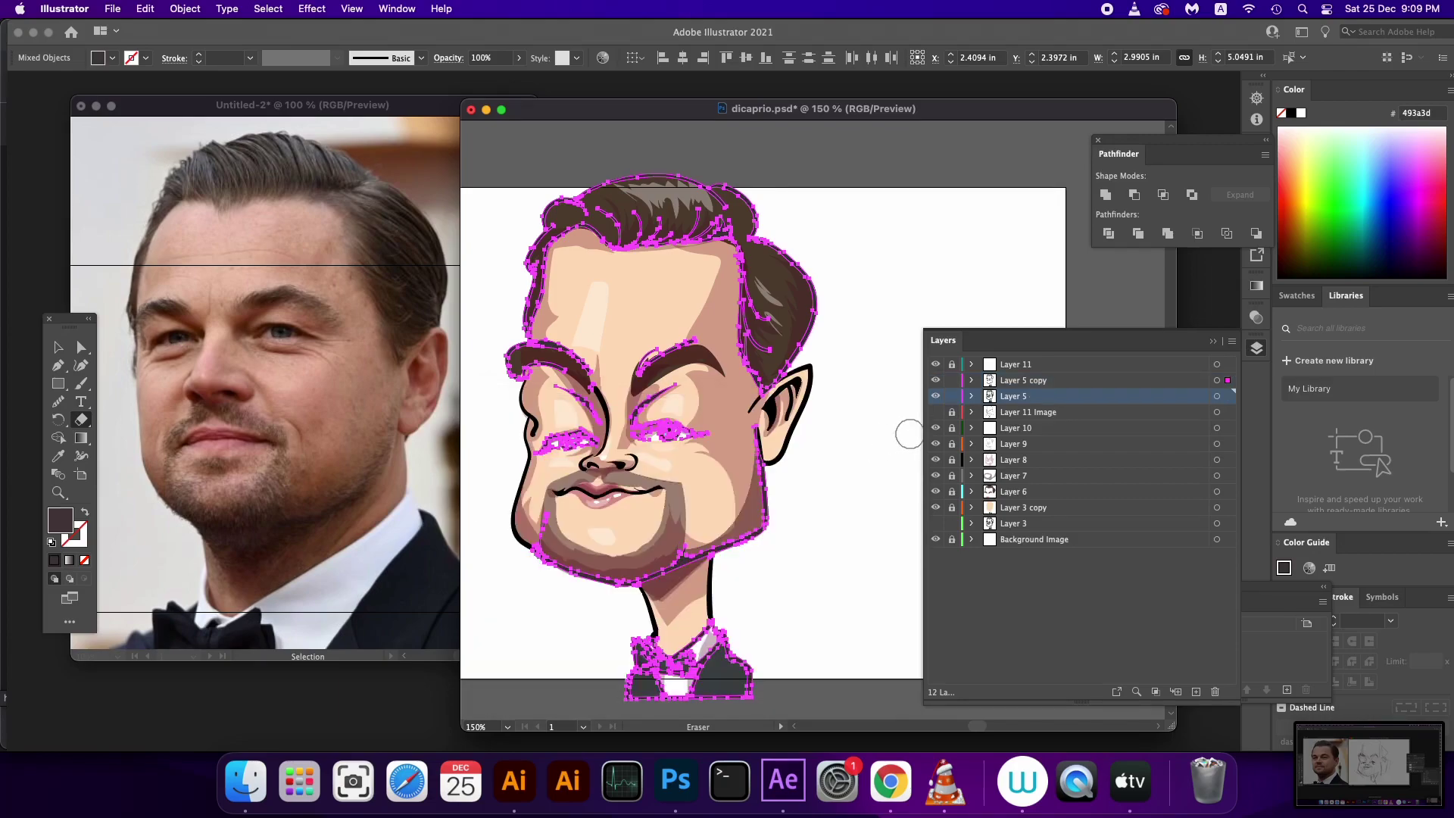
{"action": "key", "text": "ctrl+z"}
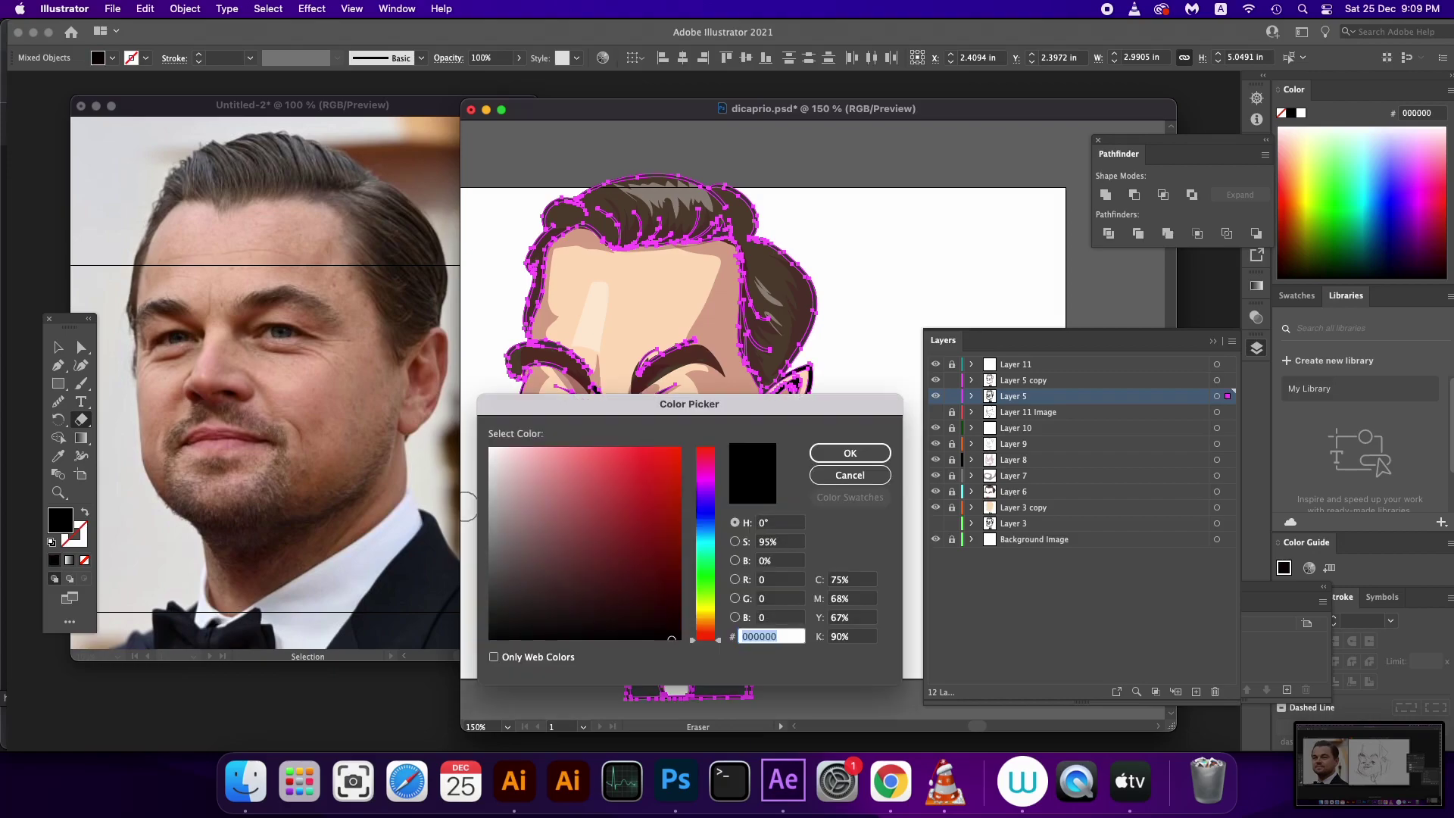
{"action": "type", "text": "7c0404"}
{"action": "key", "text": "Return"}
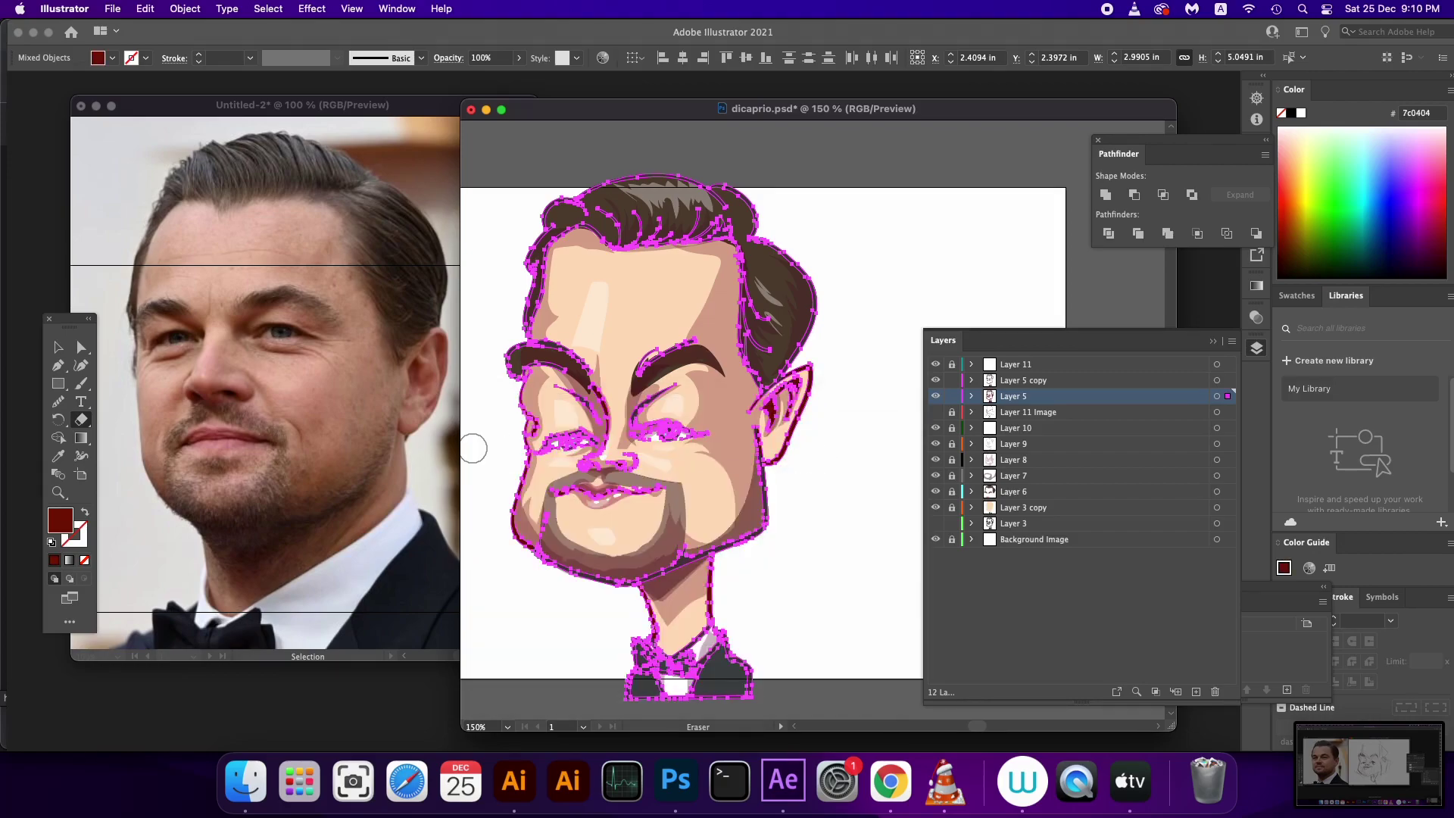
{"action": "key", "text": "v"}
{"action": "left_click", "coordinate": [473, 448]}
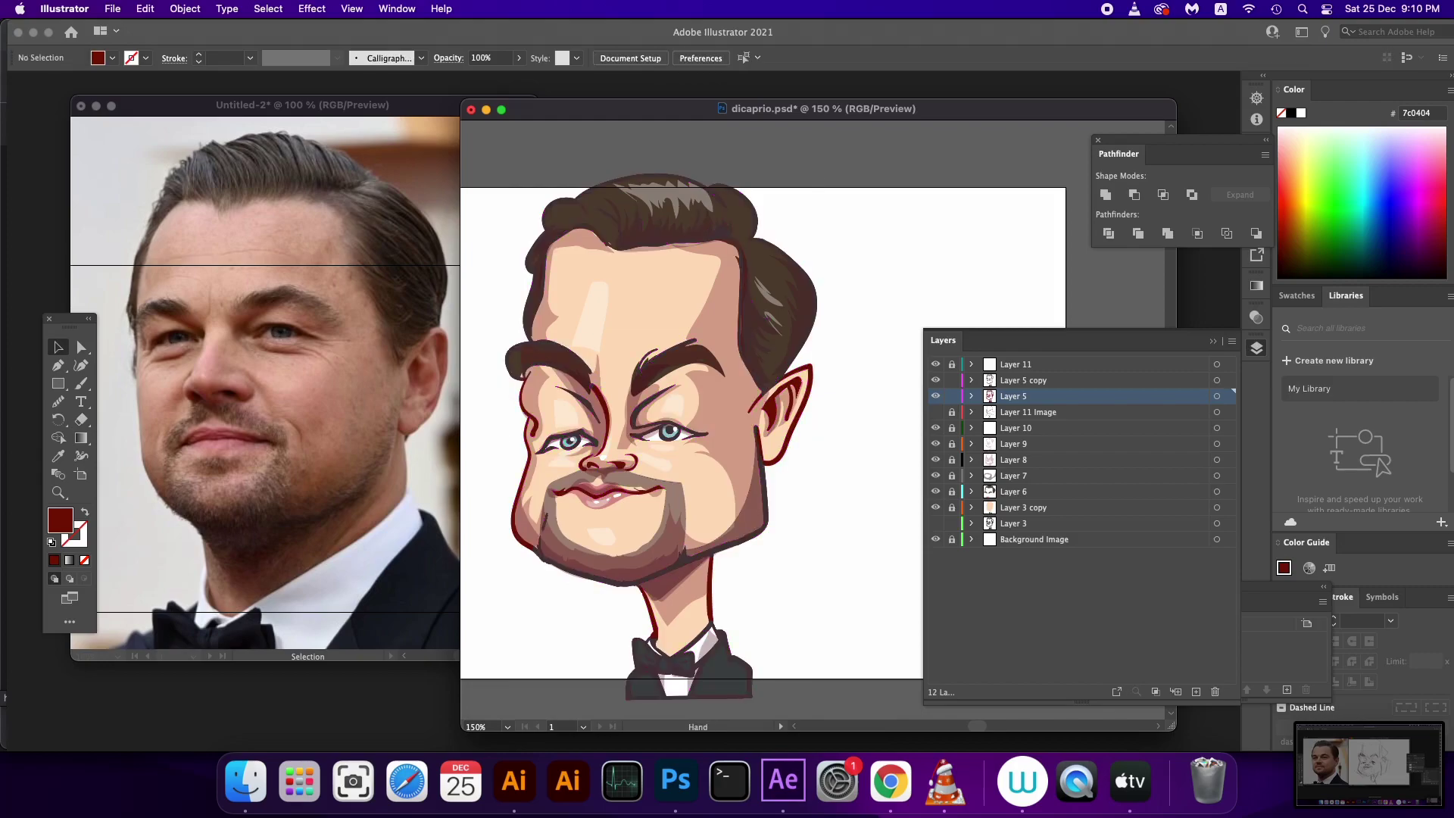
{"action": "mouse_move", "coordinate": [757, 439]}
{"action": "left_mouse_down"}
{"action": "mouse_move", "coordinate": [787, 427]}
{"action": "mouse_move", "coordinate": [778, 413]}
{"action": "left_mouse_up"}
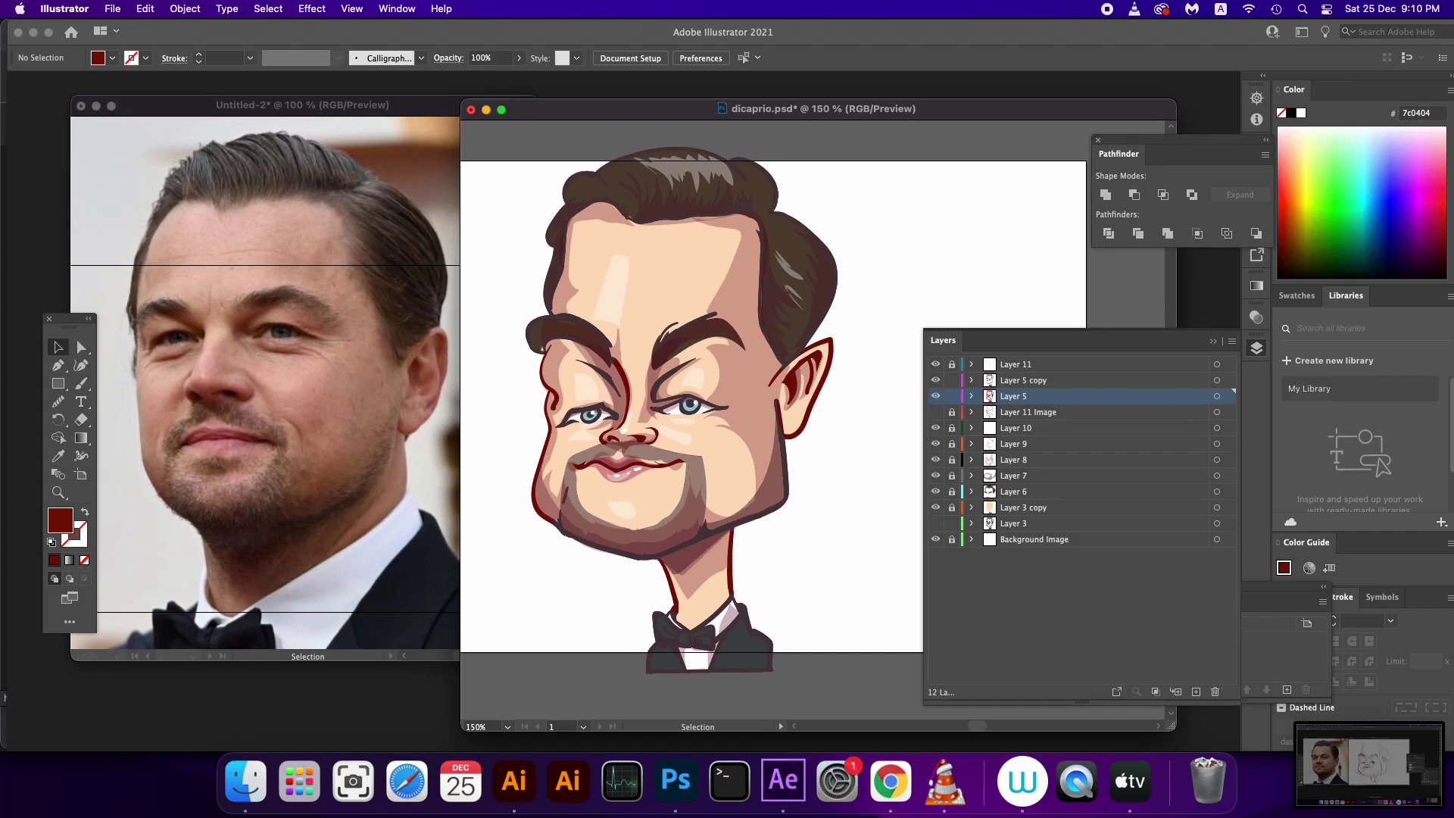
{"action": "left_click_drag", "start_coordinate": [952, 380], "coordinate": [952, 396]}
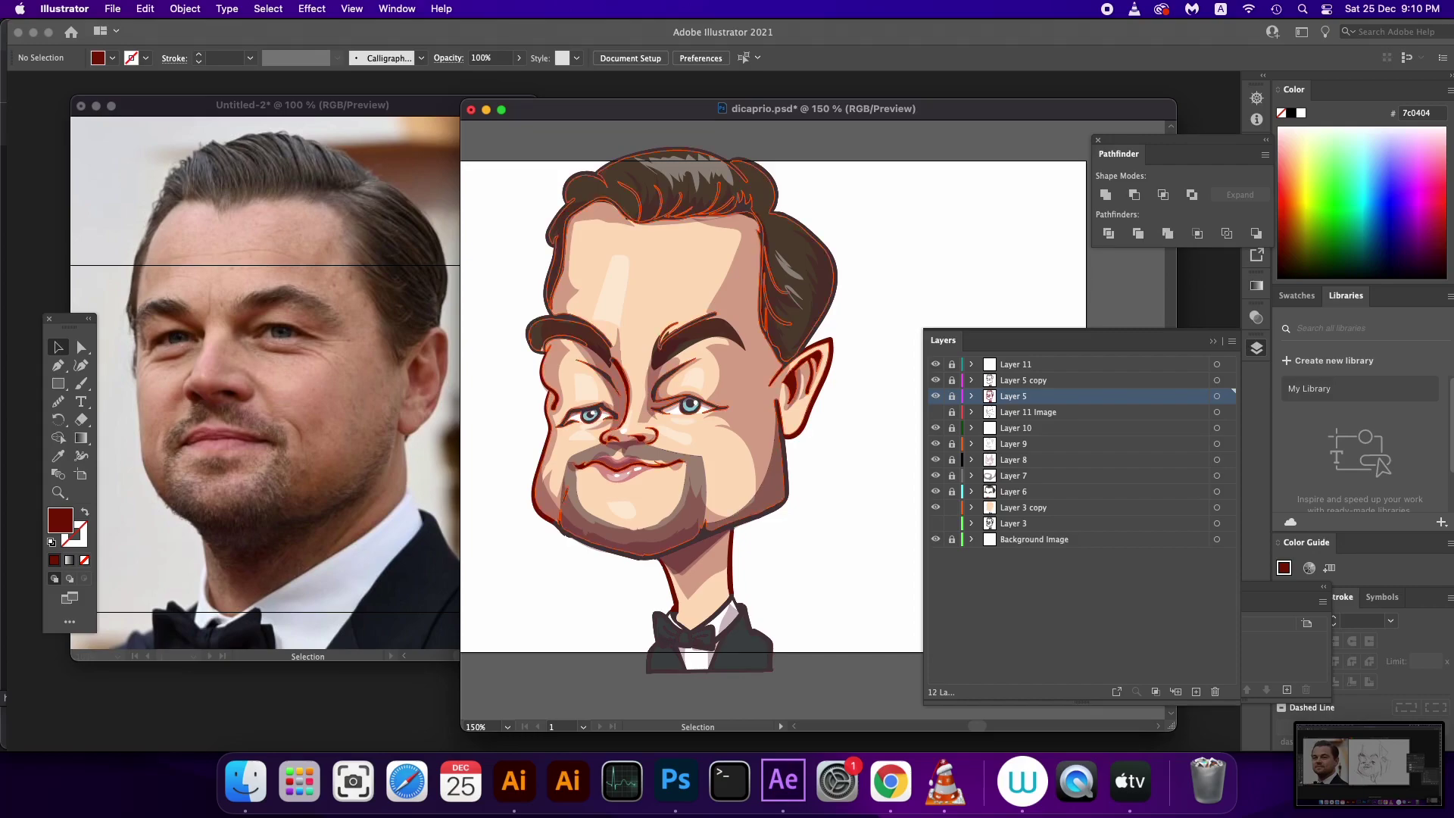
Isolate the Layer 3 copy face group and apply a gradient fill to it
{"action": "double_click", "coordinate": [652, 341]}
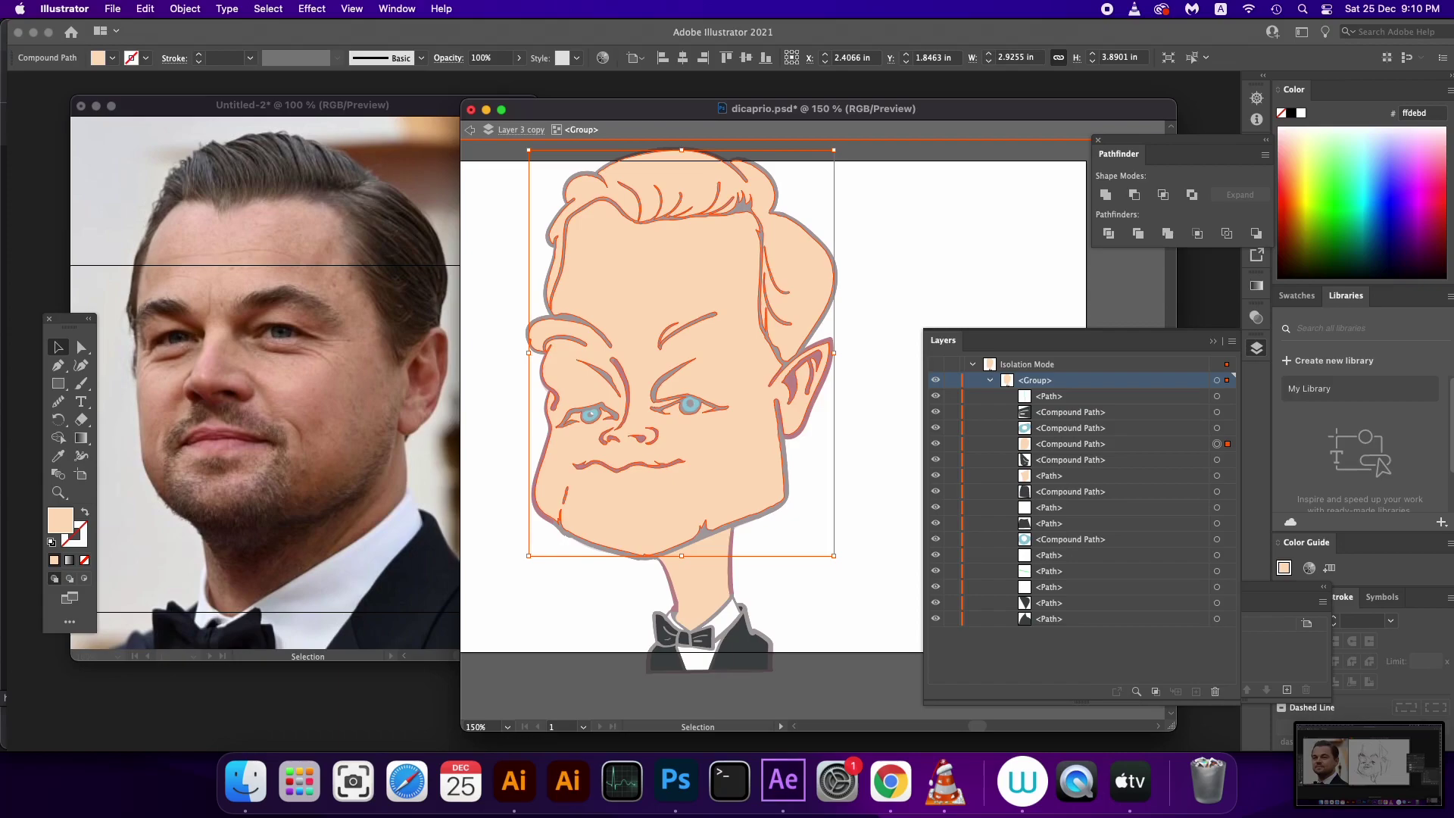
{"action": "key", "text": "F7"}
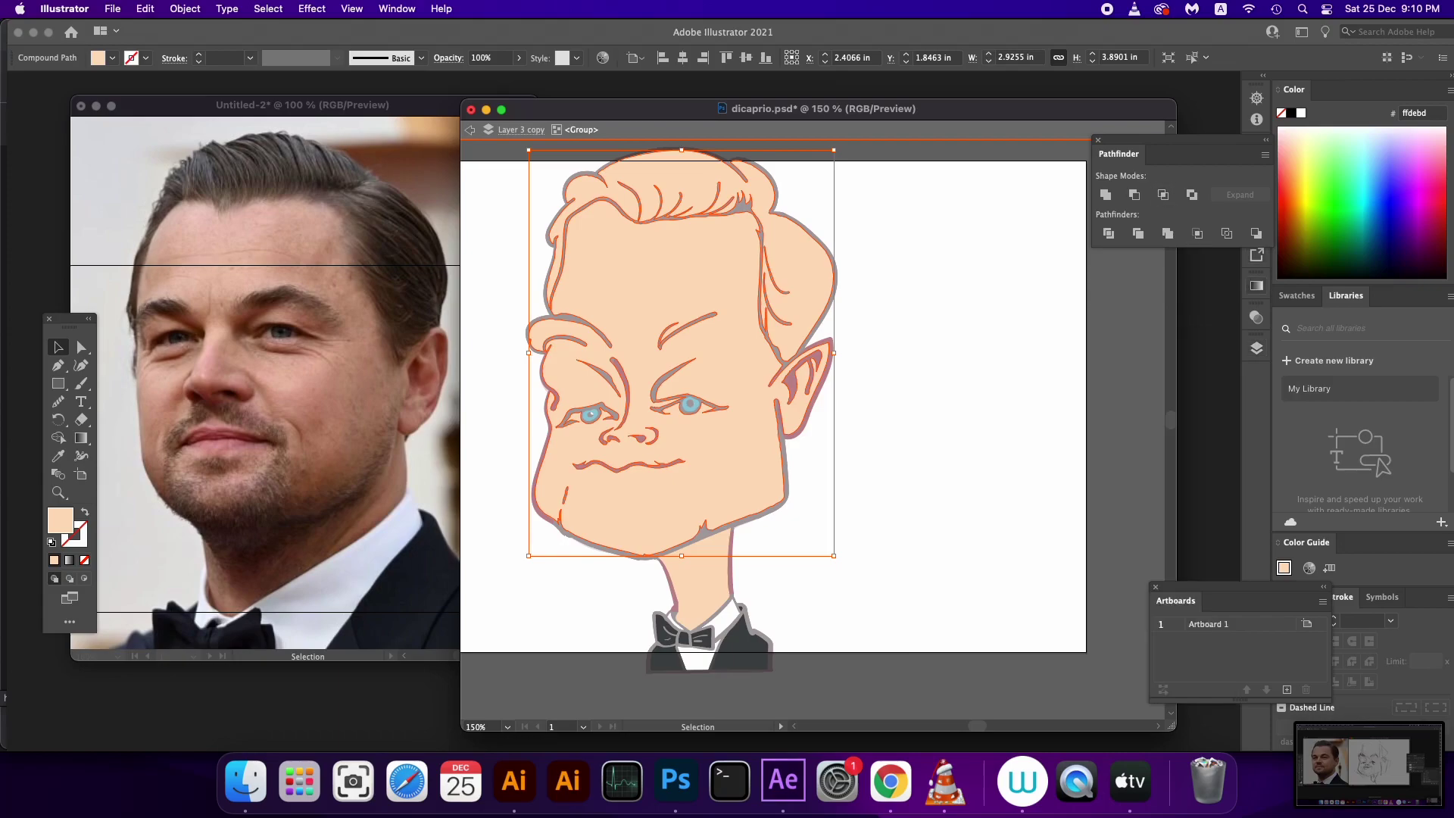
{"action": "key", "text": "ctrl+F9"}
{"action": "left_click", "coordinate": [1073, 305]}
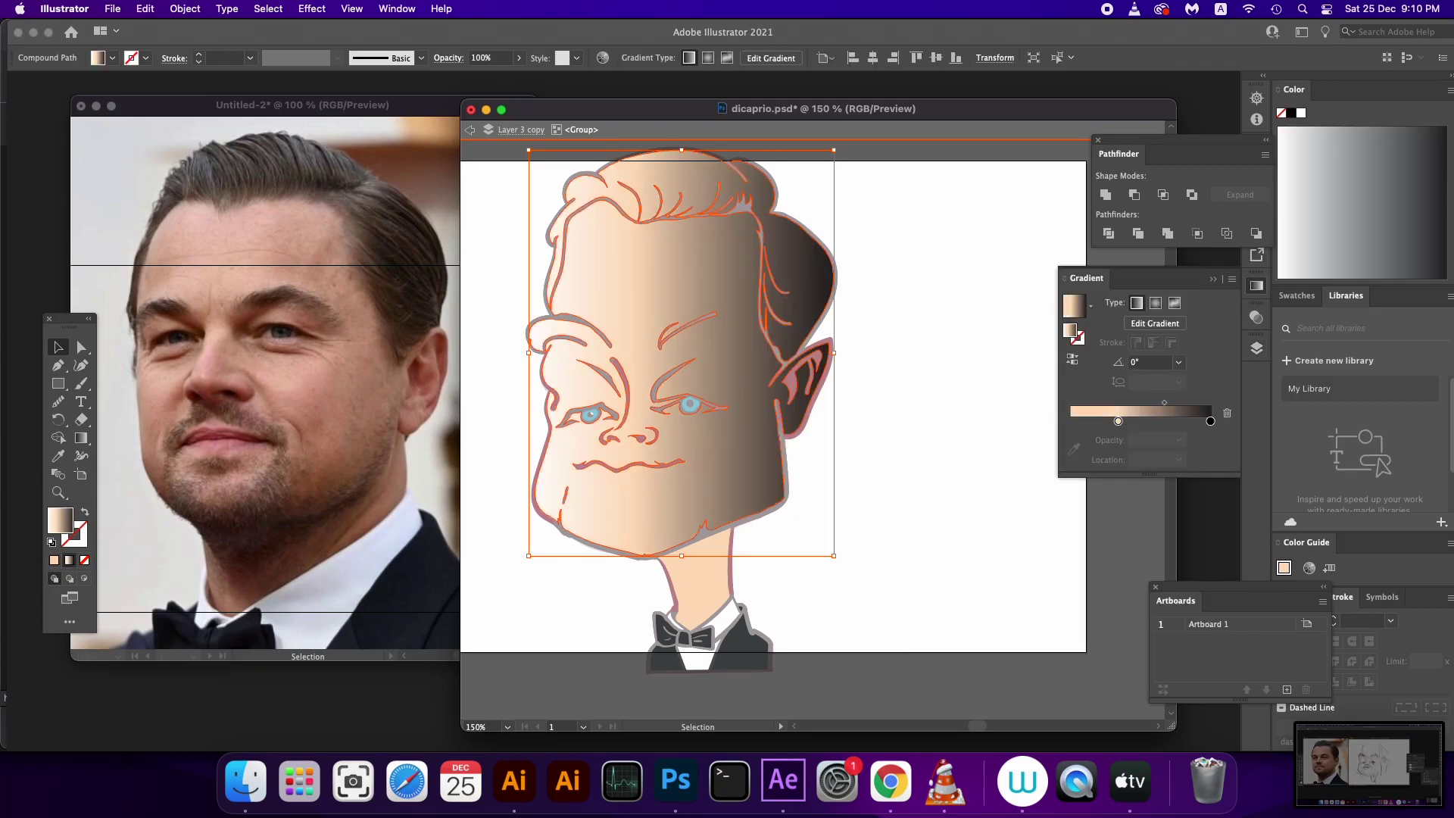
Set the gradient stops to salmon ff9a7d and peach, removing black, and make it radial
{"action": "double_click", "coordinate": [1073, 421]}
{"action": "left_click_drag", "start_coordinate": [1045, 576], "coordinate": [1039, 576]}
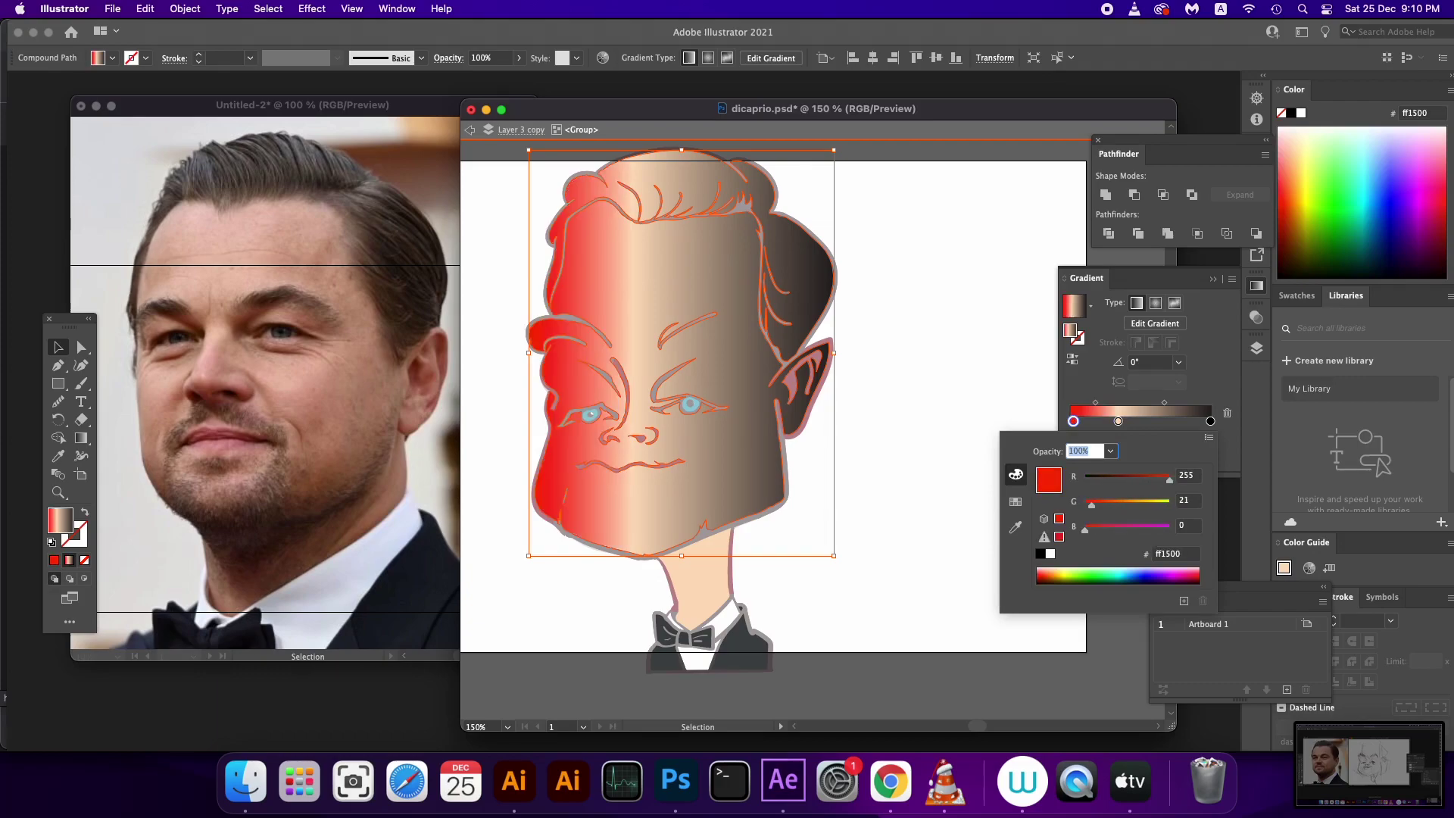
{"action": "key", "text": "Return"}
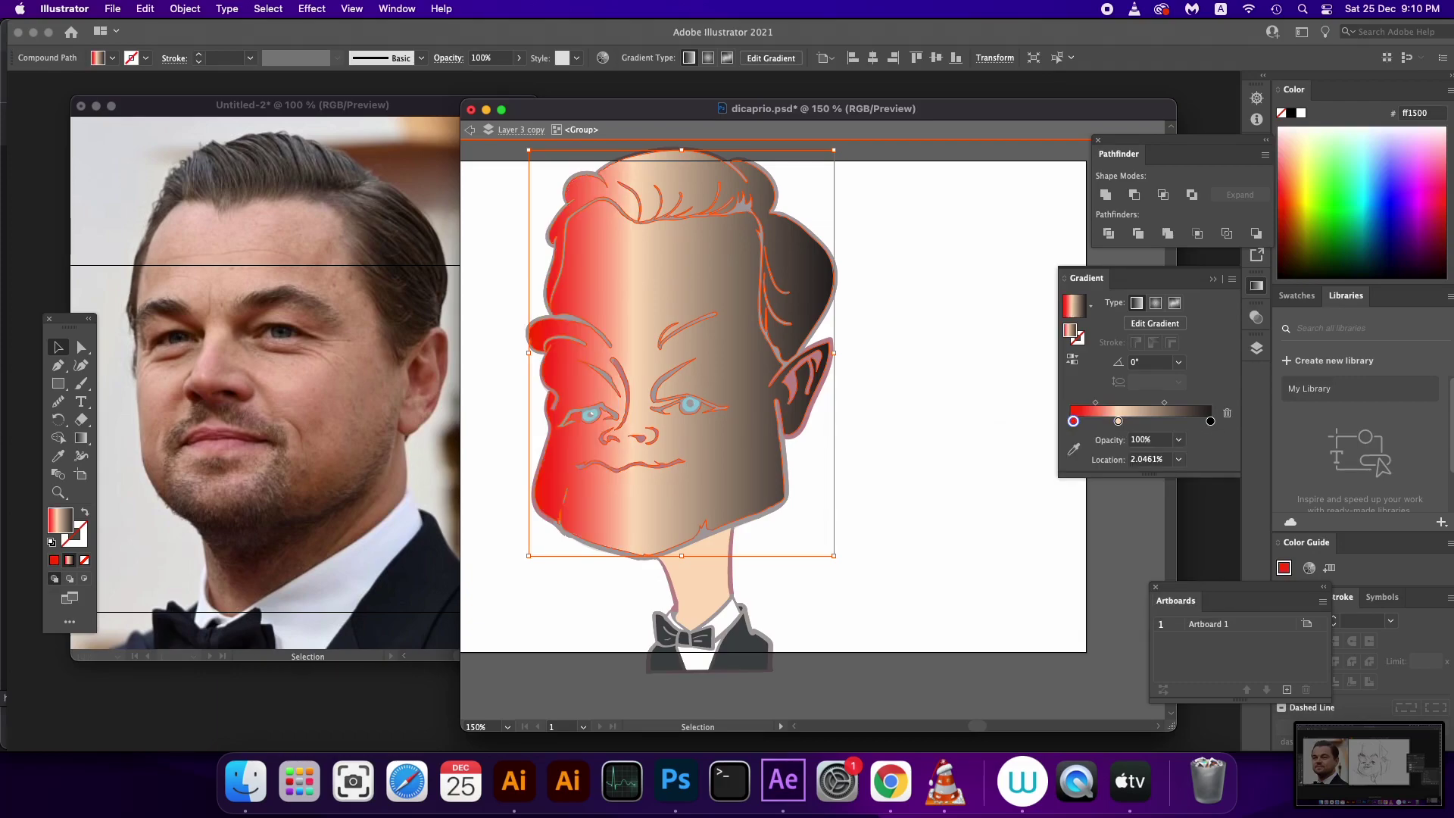
{"action": "left_click_drag", "start_coordinate": [1210, 421], "coordinate": [1210, 462]}
{"action": "mouse_move", "coordinate": [1117, 421]}
{"action": "left_mouse_down"}
{"action": "mouse_move", "coordinate": [1210, 422]}
{"action": "mouse_move", "coordinate": [1070, 421]}
{"action": "mouse_move", "coordinate": [1073, 462]}
{"action": "left_mouse_up"}
{"action": "left_click", "coordinate": [1163, 421]}
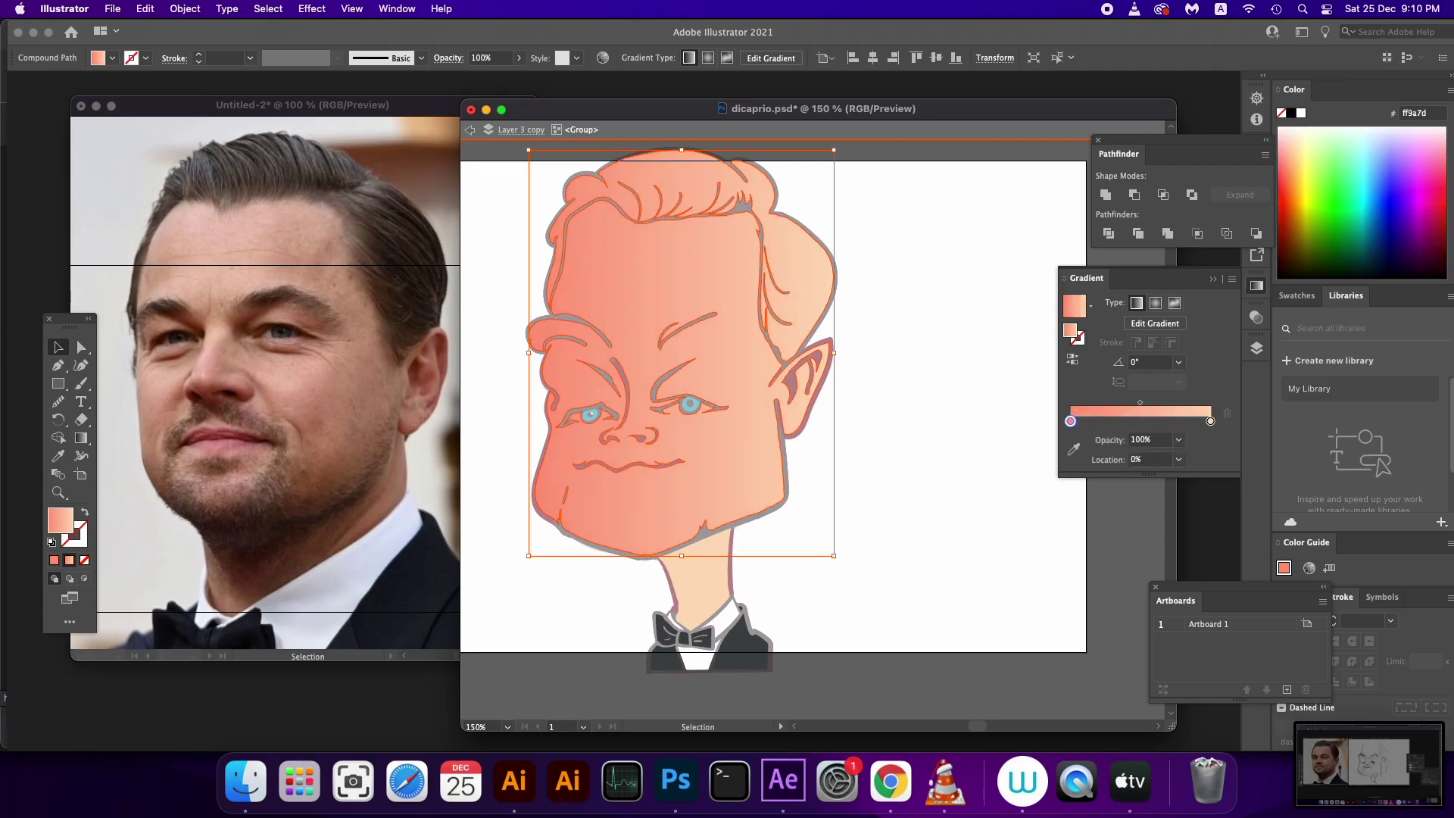
{"action": "left_click", "coordinate": [1155, 303]}
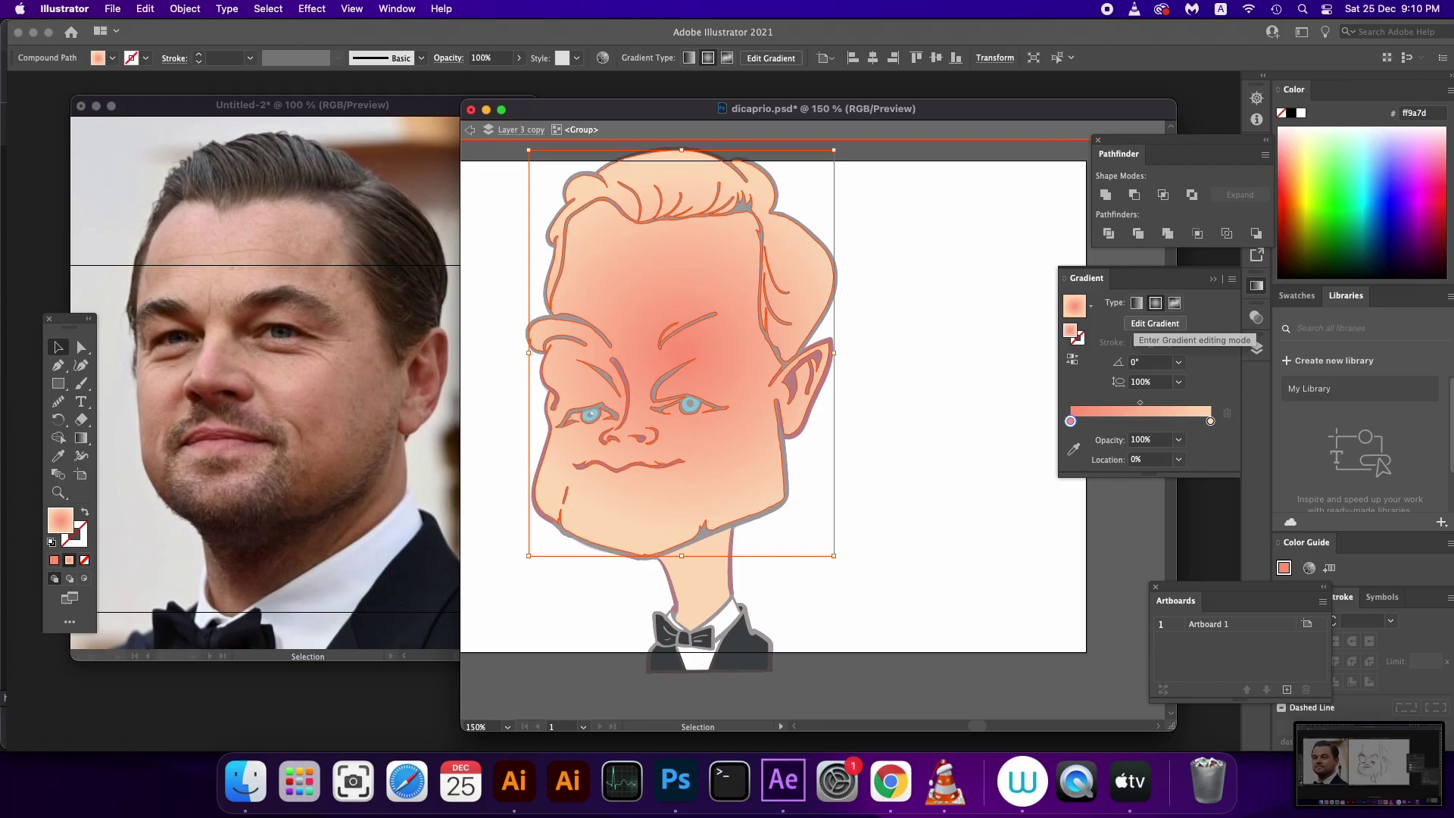
{"action": "left_click", "coordinate": [1155, 323]}
Resize, rotate and squash the radial gradient into a horizontal cheek blush, then exit isolation mode
{"action": "left_click_drag", "start_coordinate": [624, 426], "coordinate": [712, 456]}
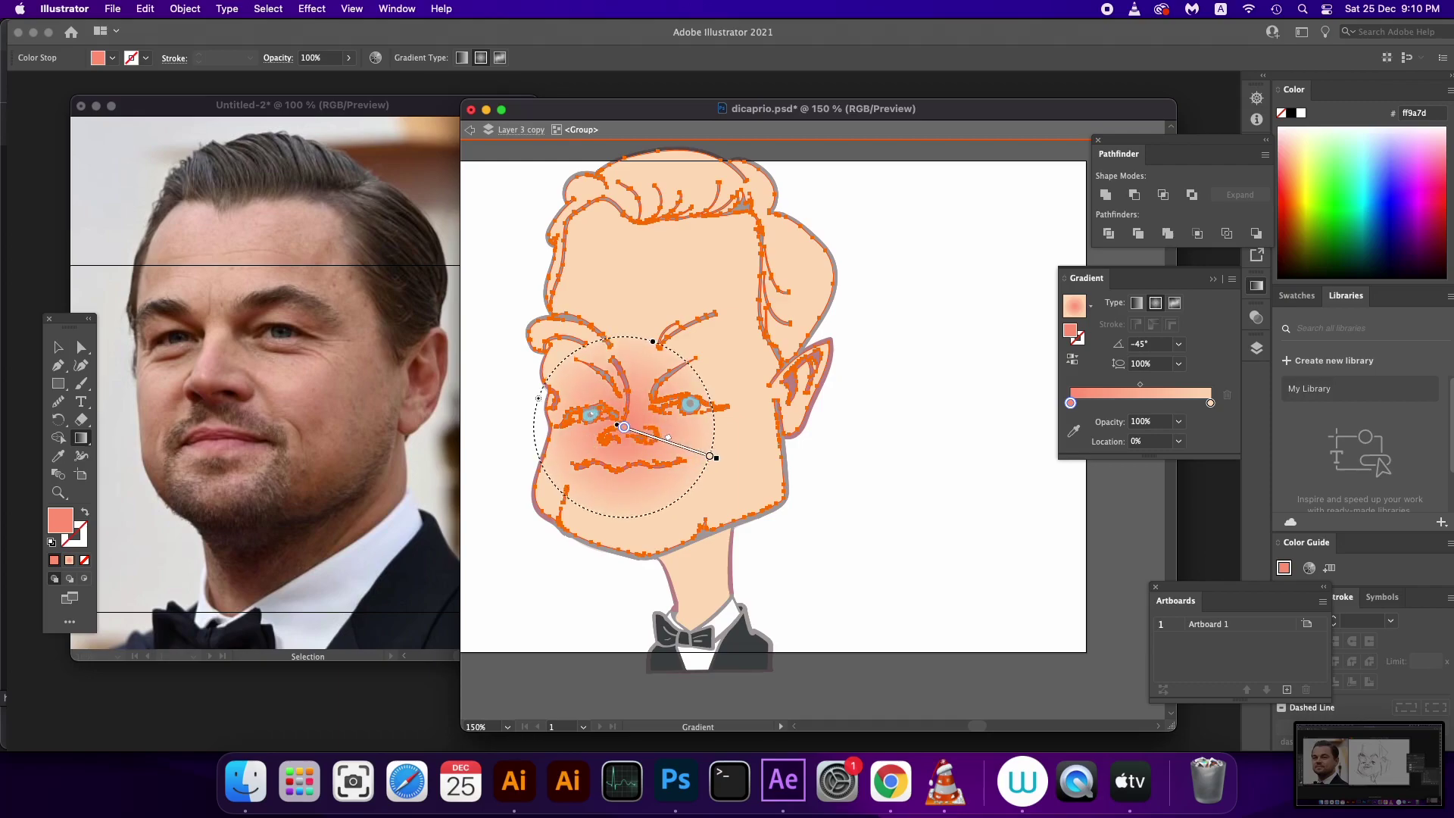
{"action": "mouse_move", "coordinate": [617, 424]}
{"action": "left_mouse_down"}
{"action": "mouse_move", "coordinate": [626, 406]}
{"action": "mouse_move", "coordinate": [735, 442]}
{"action": "left_mouse_up"}
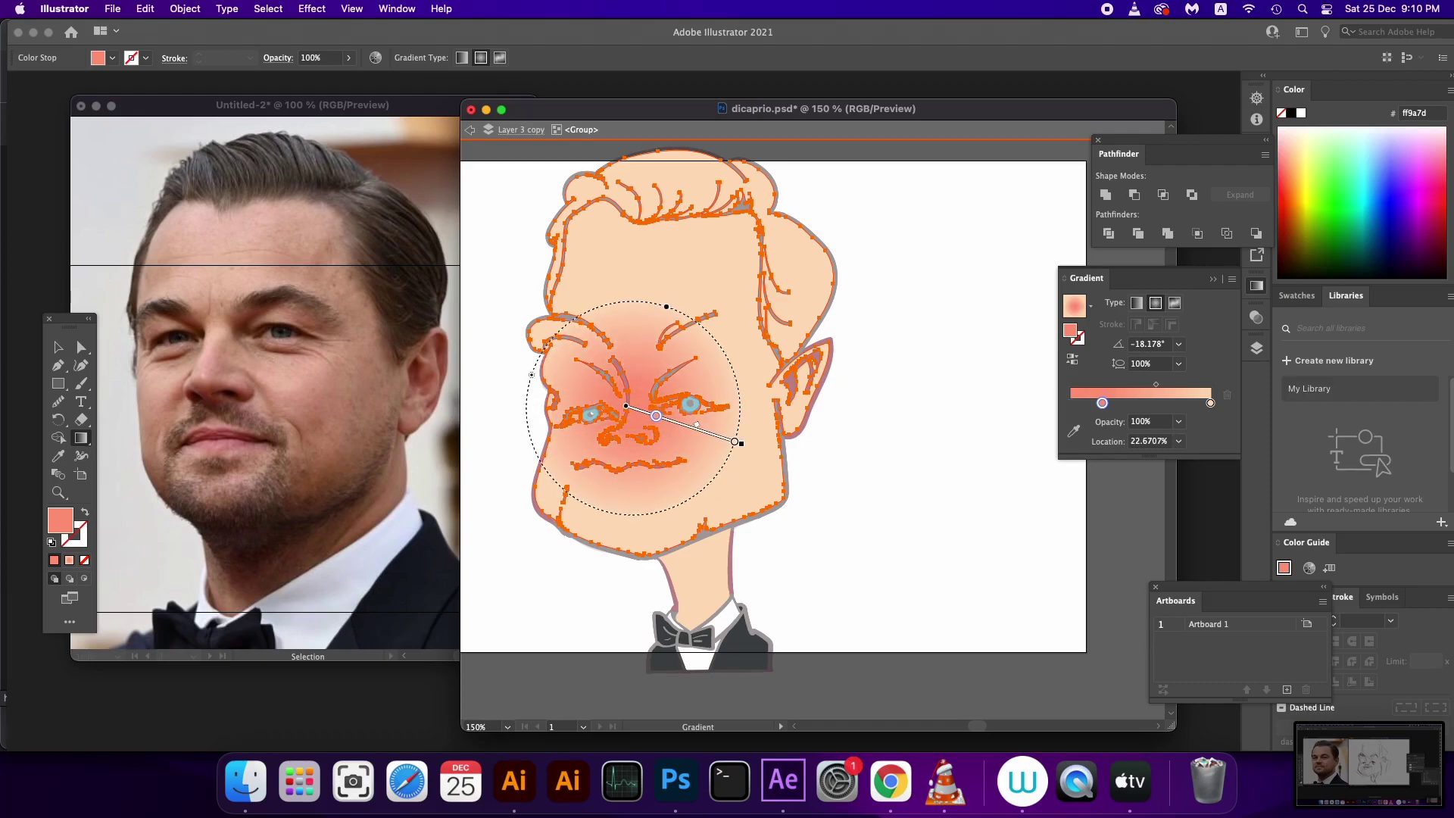
{"action": "left_click_drag", "start_coordinate": [666, 306], "coordinate": [635, 301]}
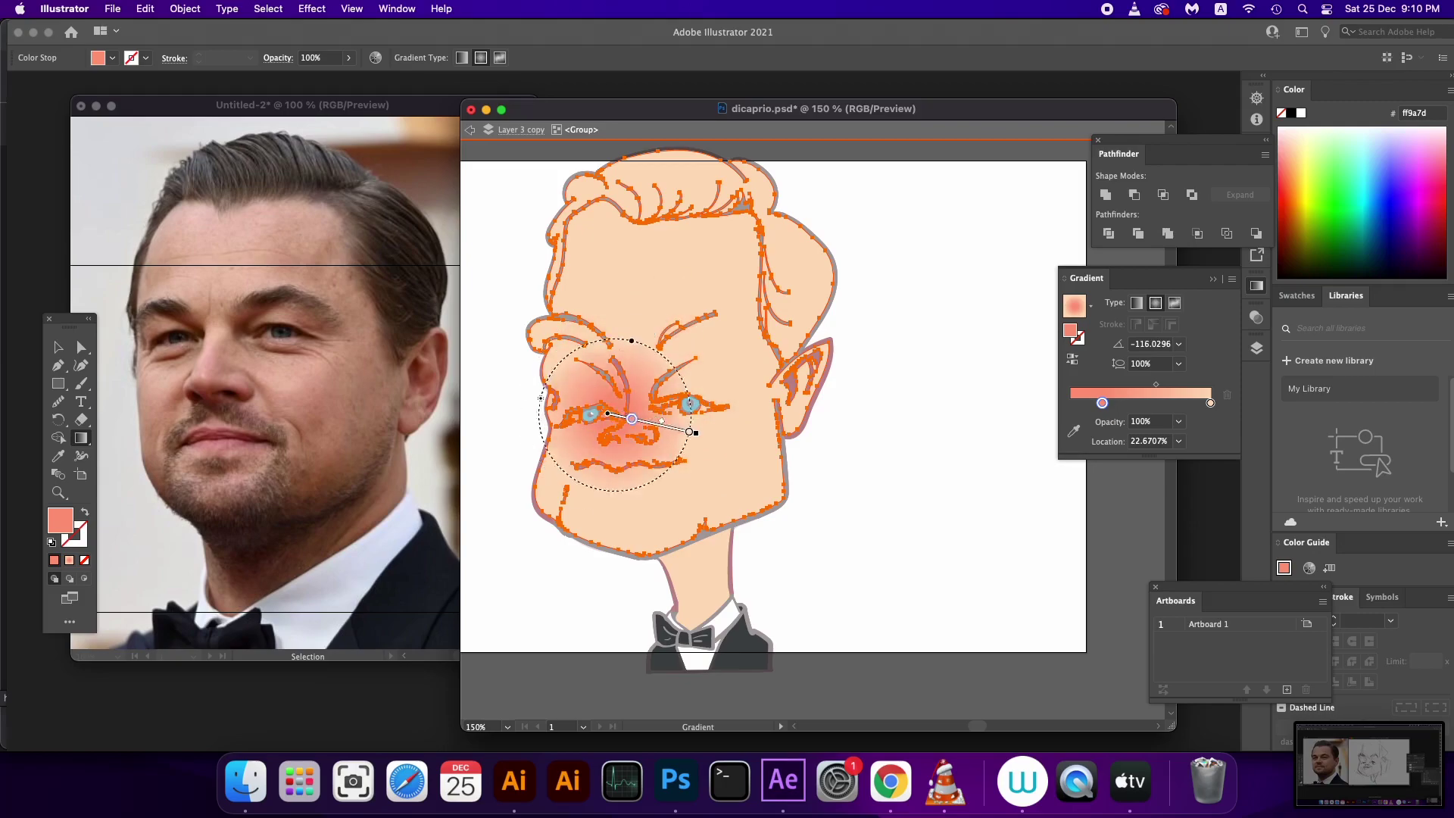
{"action": "left_click_drag", "start_coordinate": [731, 437], "coordinate": [731, 407]}
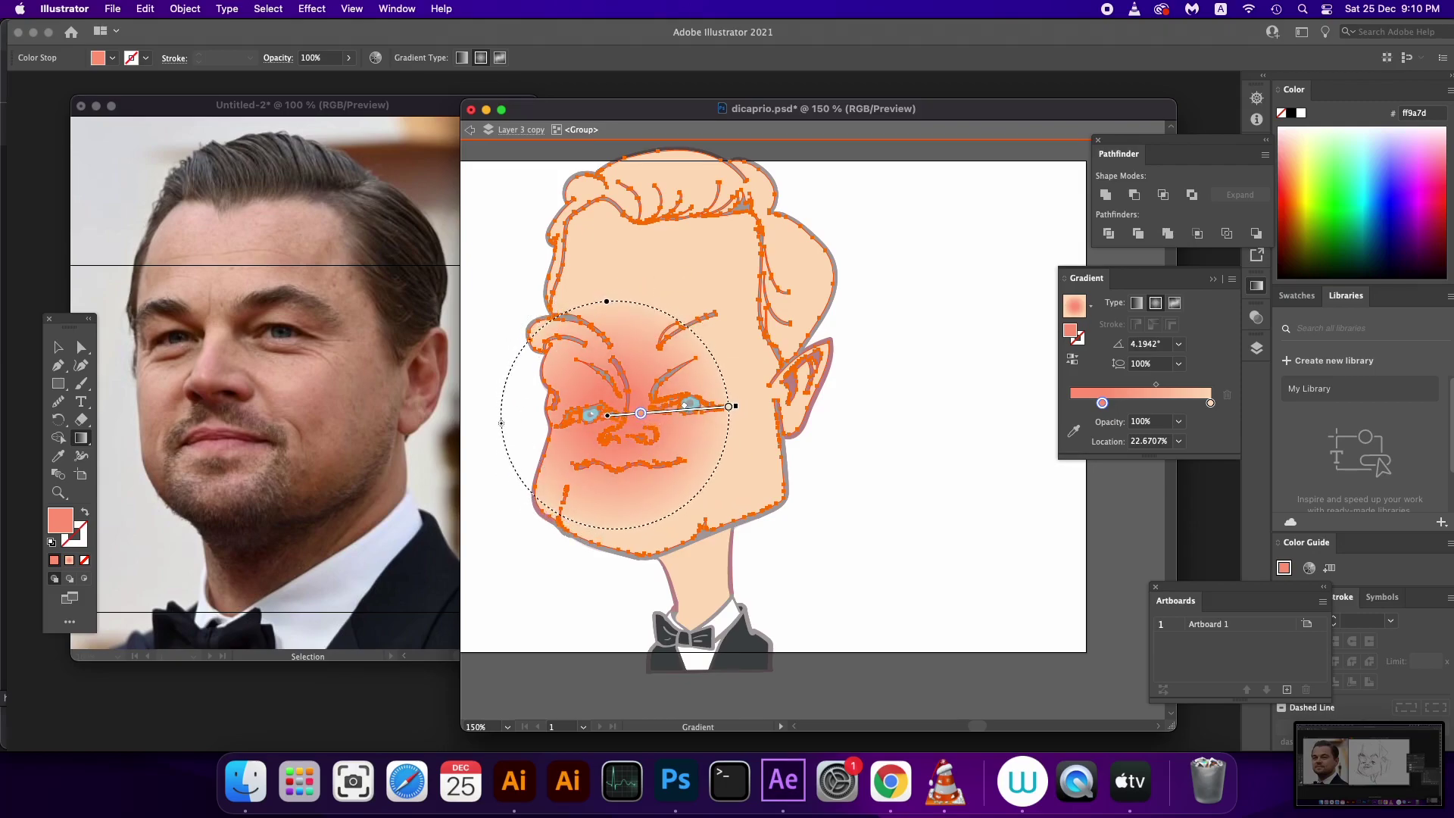
{"action": "left_click_drag", "start_coordinate": [607, 301], "coordinate": [610, 356]}
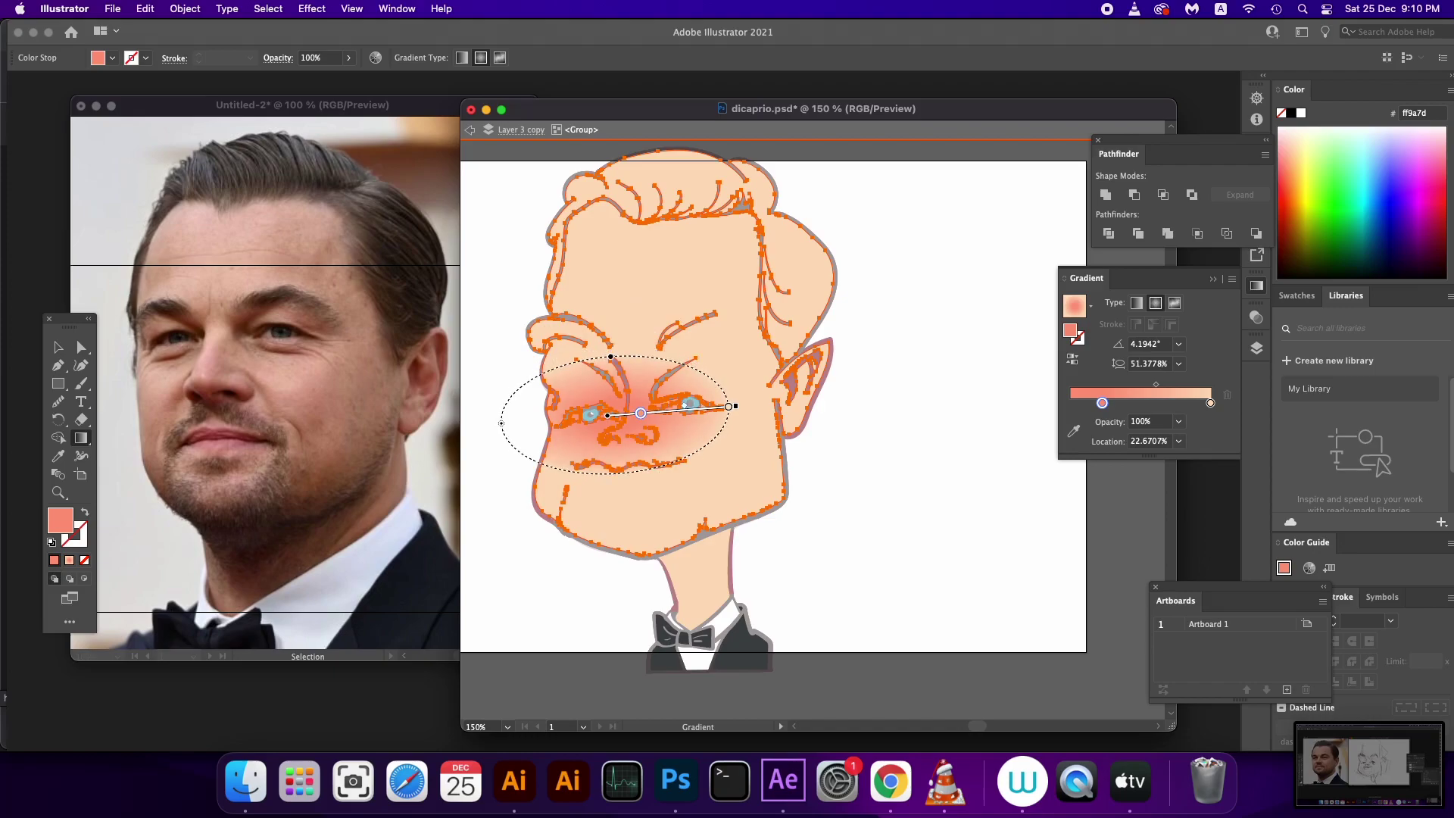
{"action": "key", "text": "v"}
{"action": "double_click", "coordinate": [864, 528]}
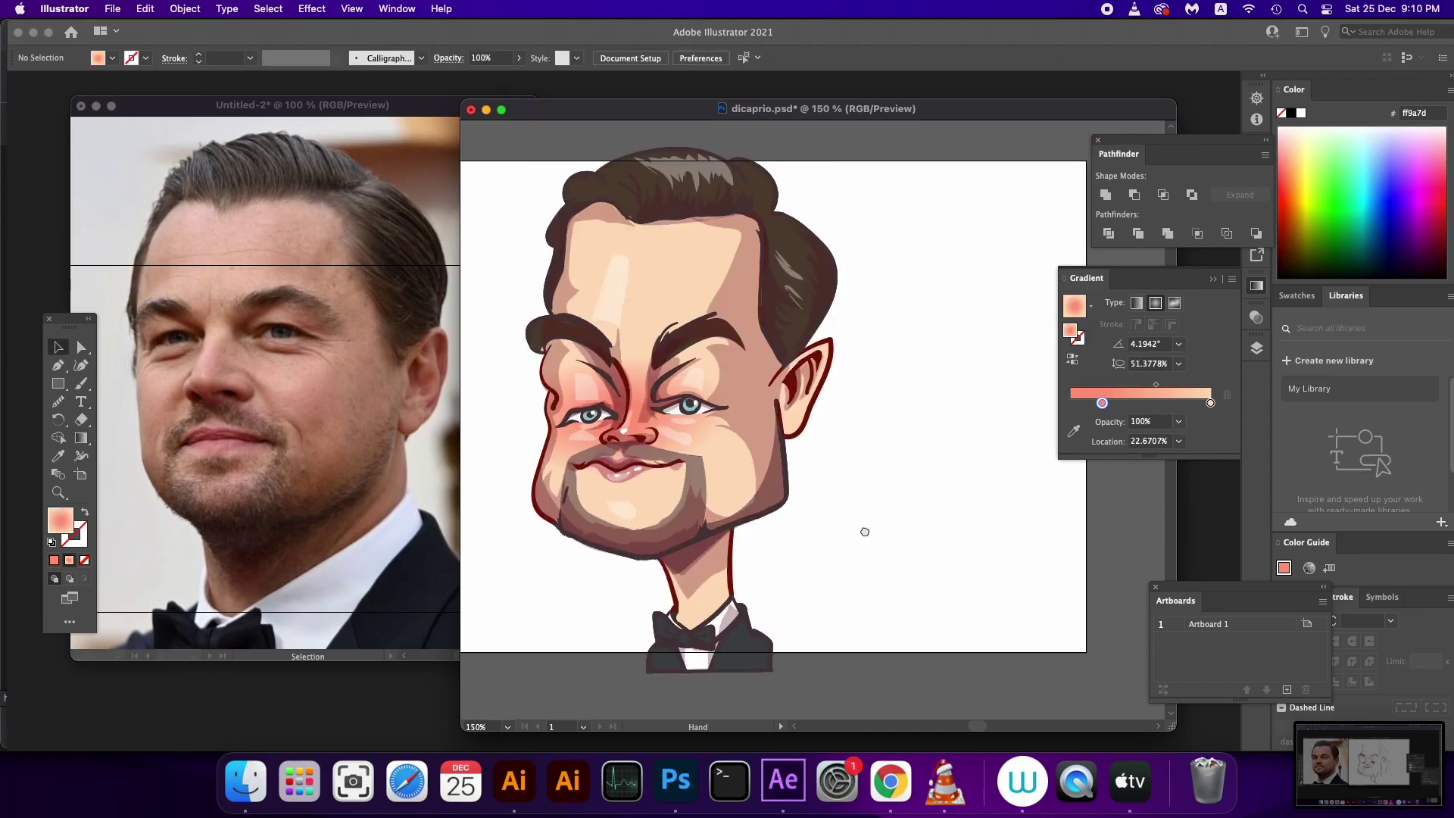
{"action": "mouse_move", "coordinate": [863, 529]}
{"action": "left_mouse_down"}
{"action": "mouse_move", "coordinate": [854, 558]}
{"action": "mouse_move", "coordinate": [864, 535]}
{"action": "left_mouse_up"}
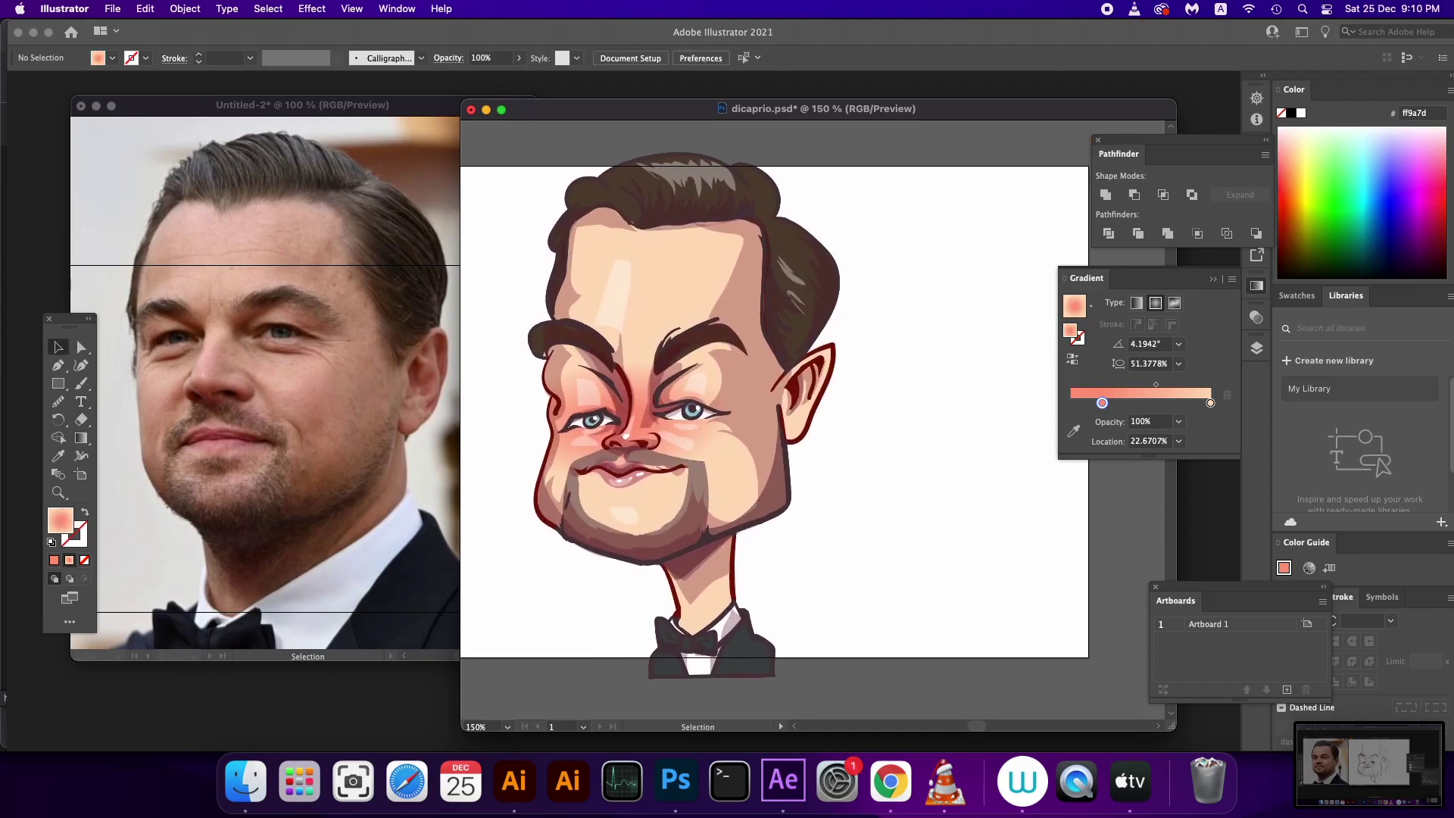
Move the face blush's salmon gradient stop to 0%, midpoint 37.3677%, then exit the face group
{"action": "double_click", "coordinate": [667, 454]}
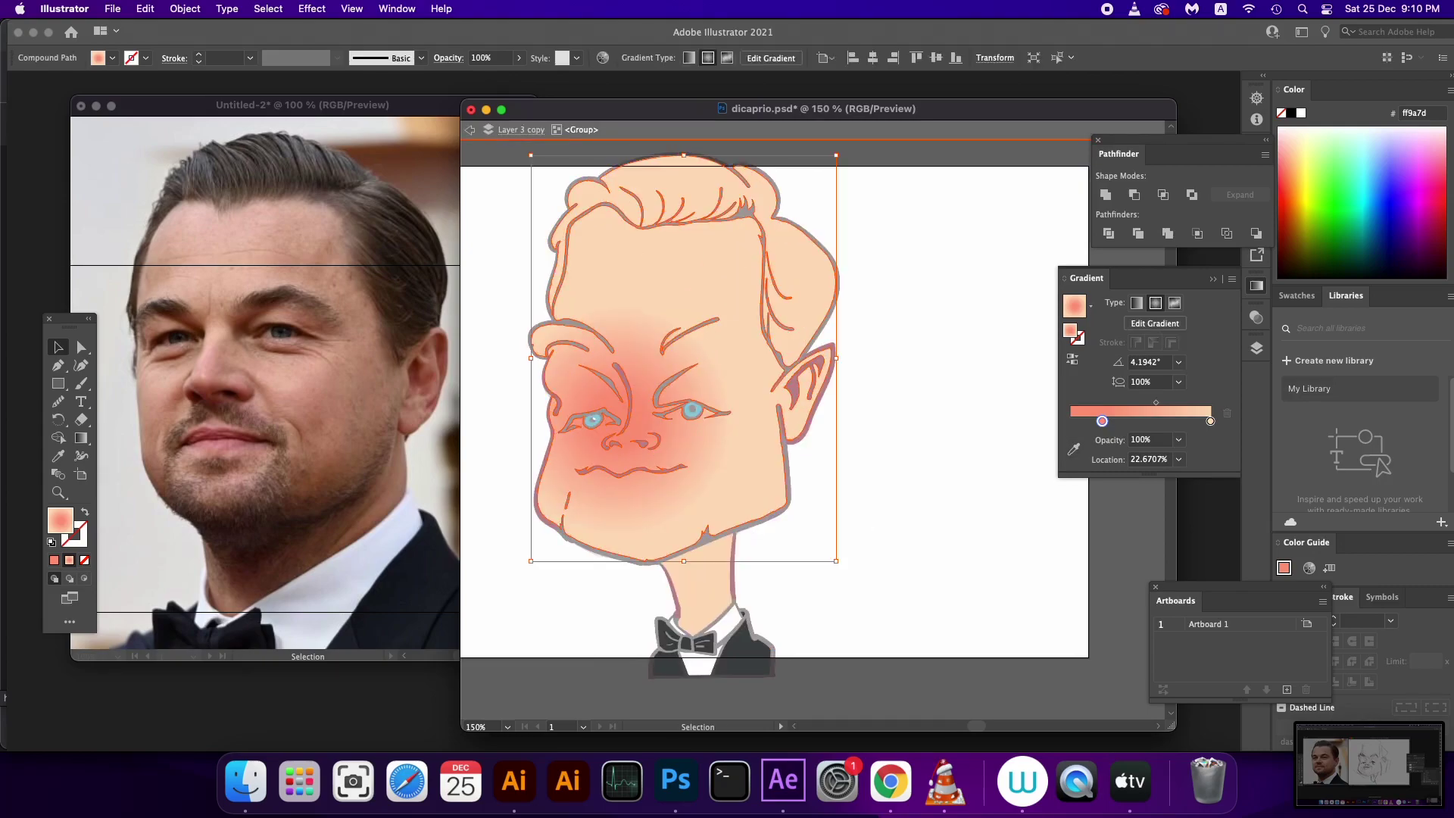
{"action": "mouse_move", "coordinate": [1102, 421]}
{"action": "left_mouse_down"}
{"action": "mouse_move", "coordinate": [1070, 421]}
{"action": "mouse_move", "coordinate": [1122, 402]}
{"action": "left_mouse_up"}
{"action": "key", "text": "Escape"}
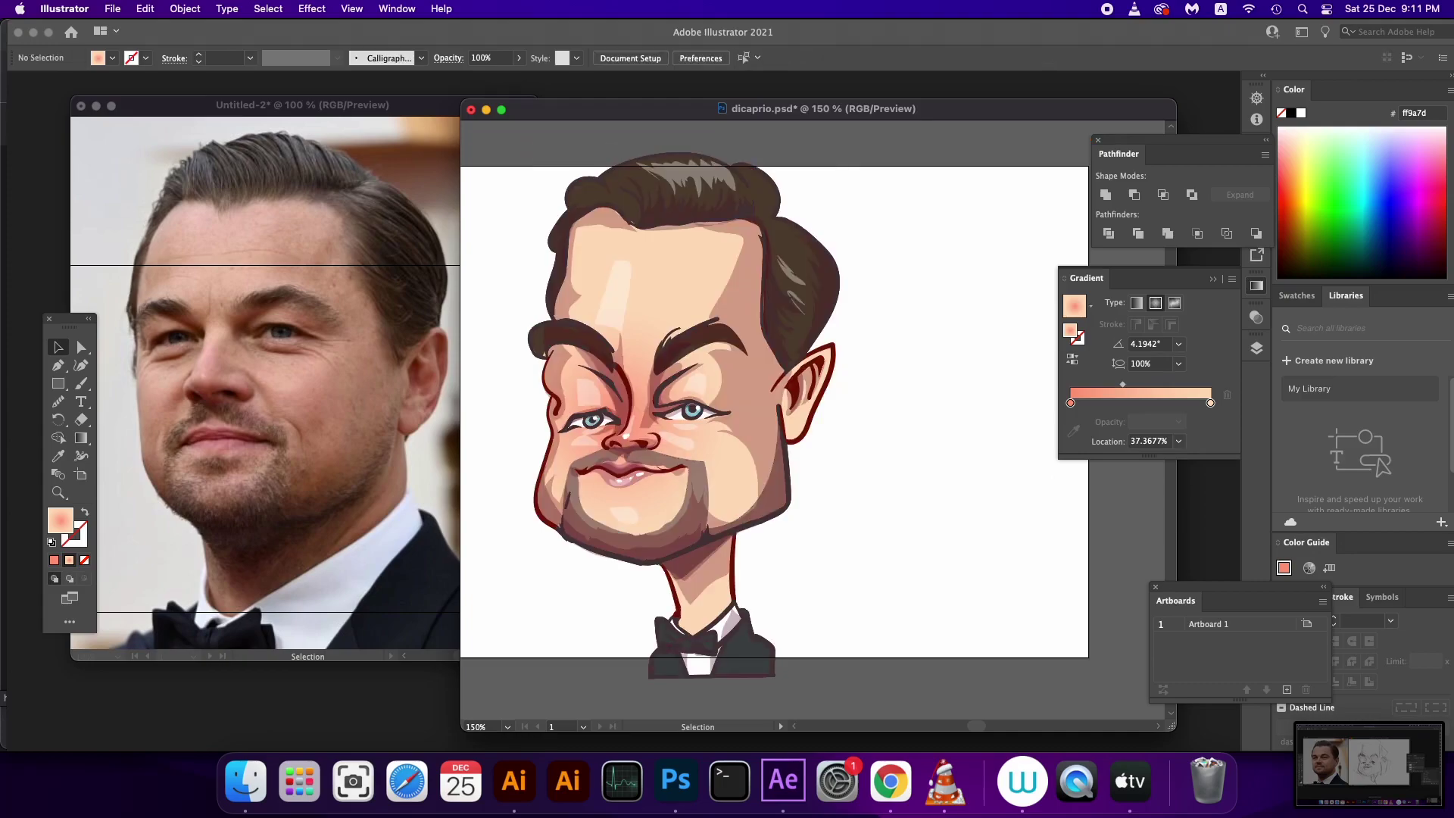
{"action": "key", "text": "space"}
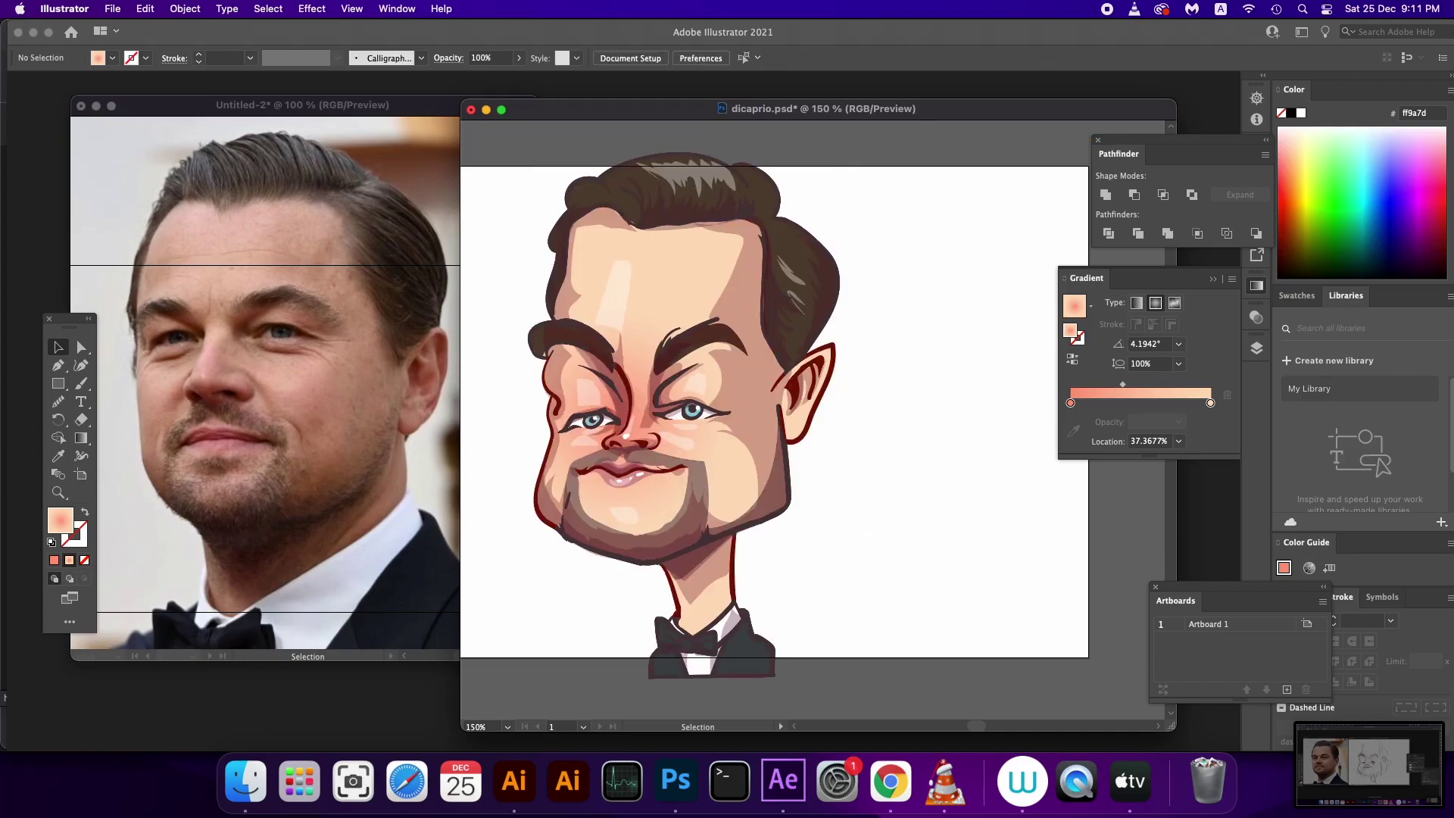